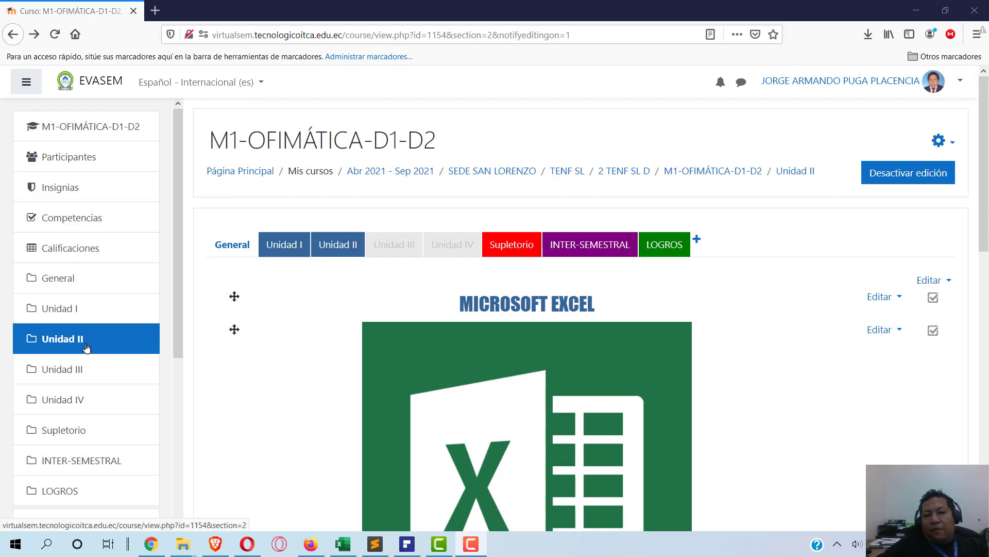
- Find PRÁCTICA 3 - ORDENAR on page 8 of PRÁCTICAS EXCEL.pdf, then return to the Firefox course page
scroll(439, 327, down, 5)
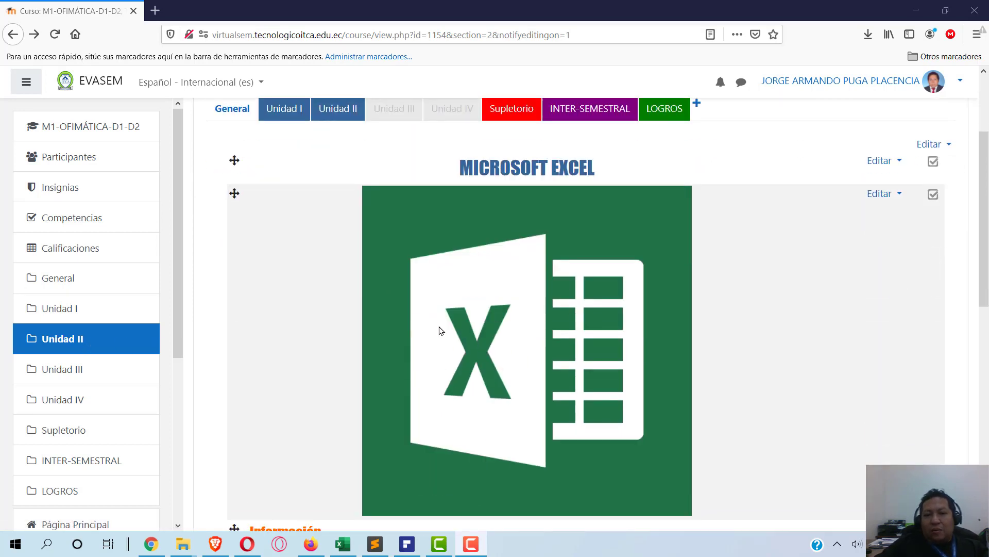
scroll(439, 330, down, 3)
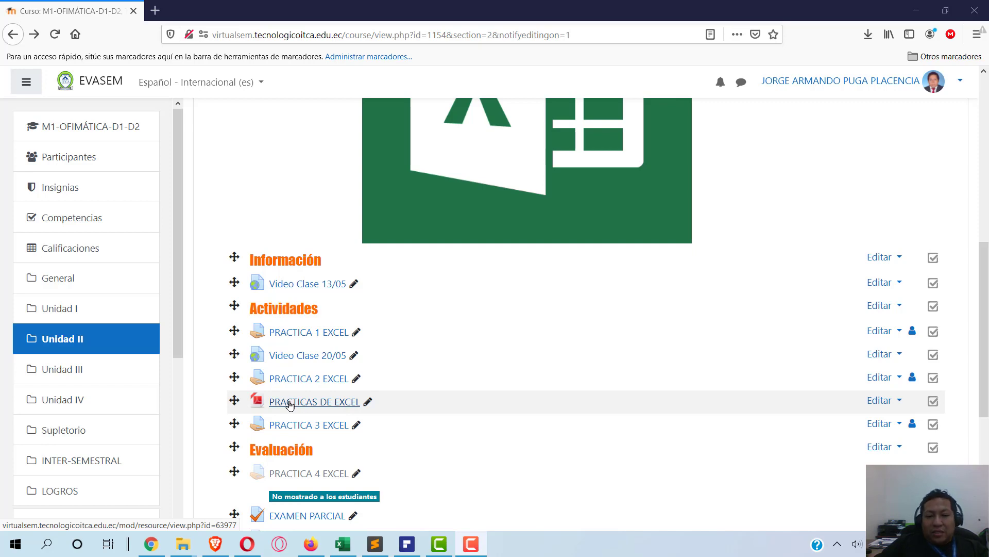
click(407, 545)
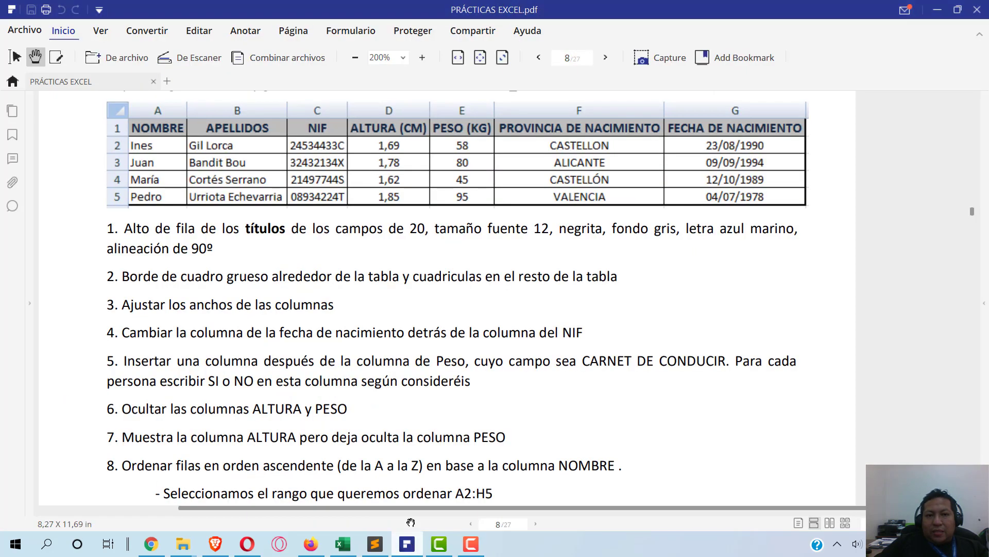
scroll(465, 380, up, 10)
scroll(465, 380, up, 10)
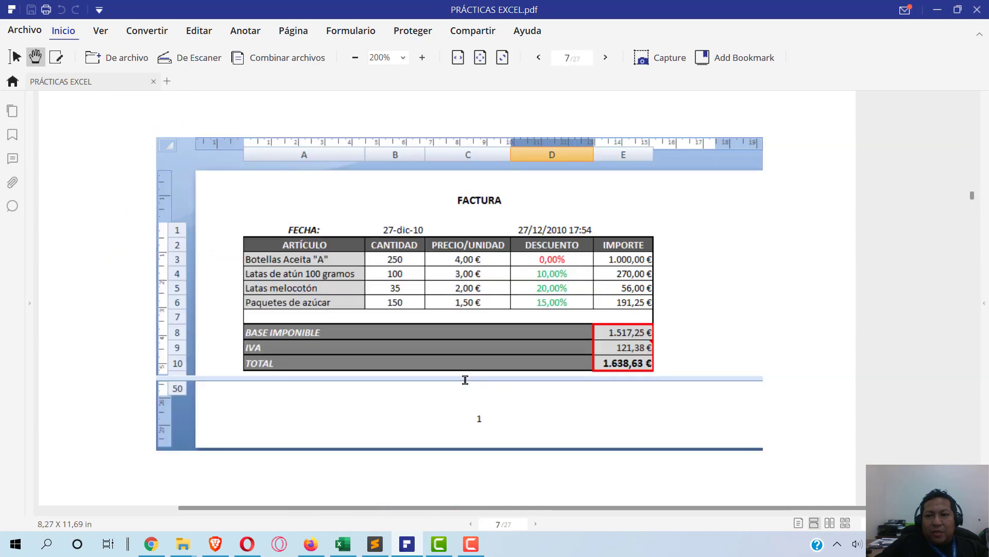
scroll(466, 380, down, 4)
scroll(449, 321, up, 4)
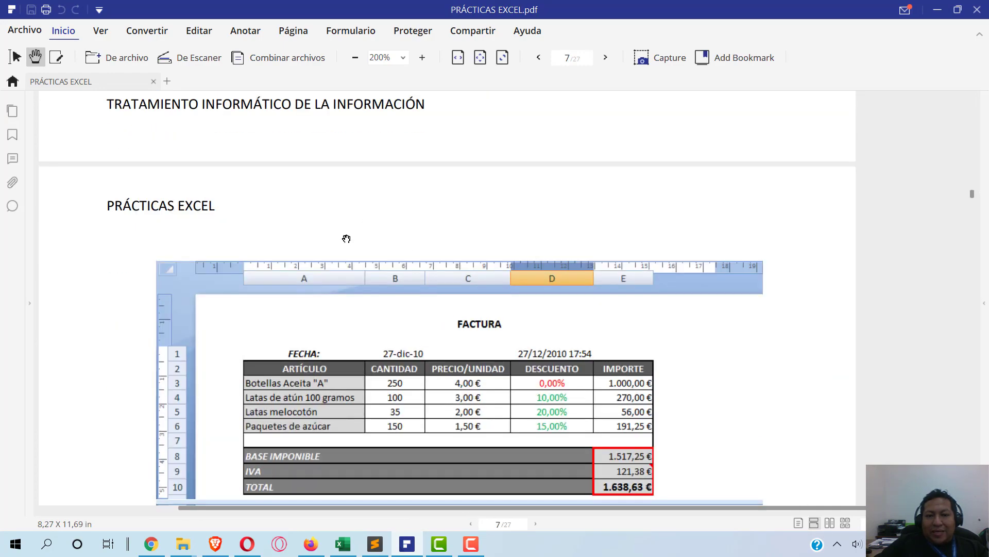
scroll(444, 320, down, 4)
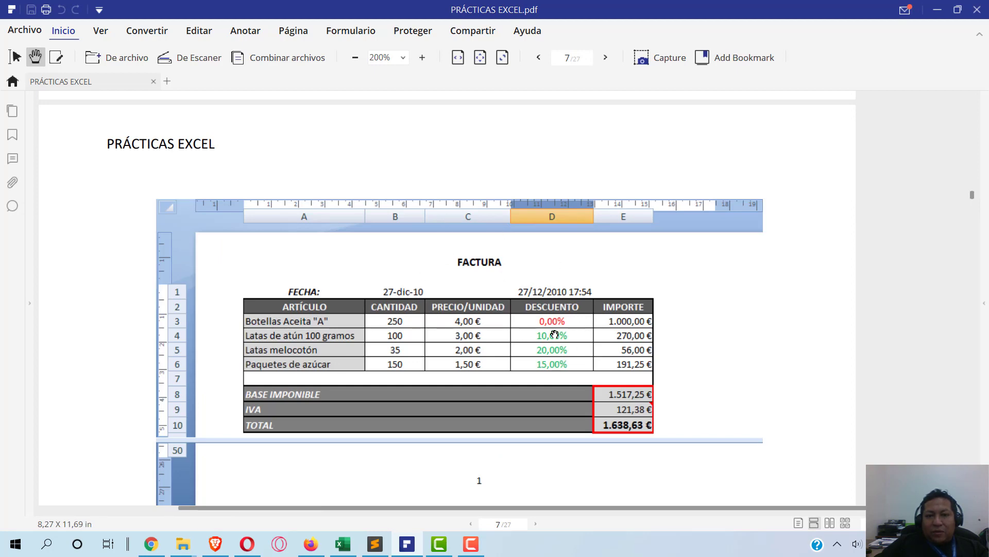
scroll(532, 311, down, 2)
scroll(533, 312, up, 4)
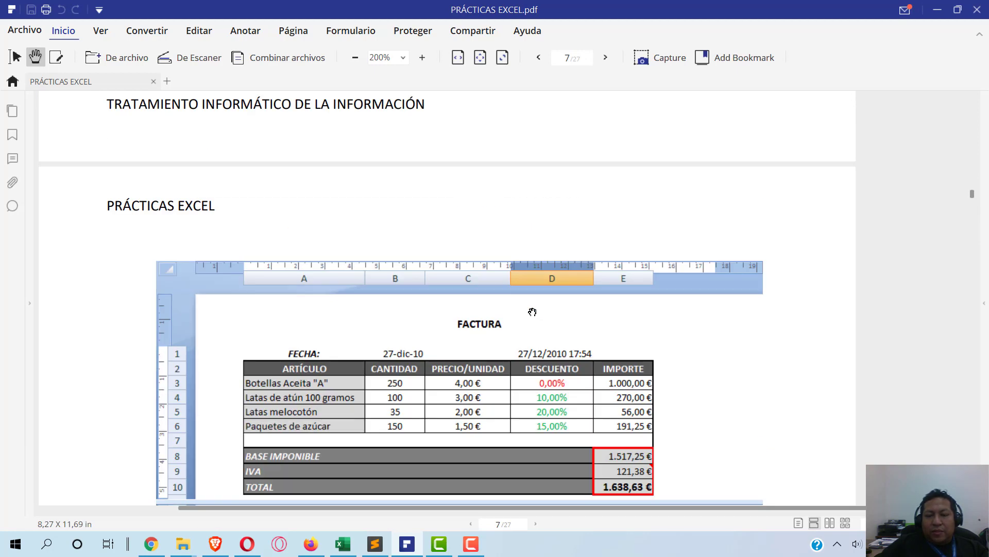
scroll(533, 312, down, 6)
scroll(533, 312, down, 15)
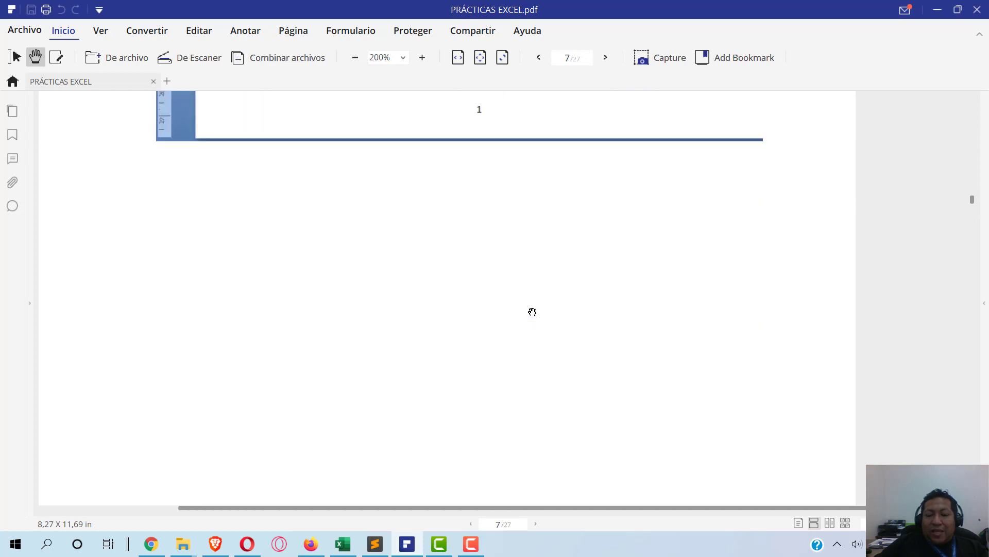
scroll(532, 311, down, 8)
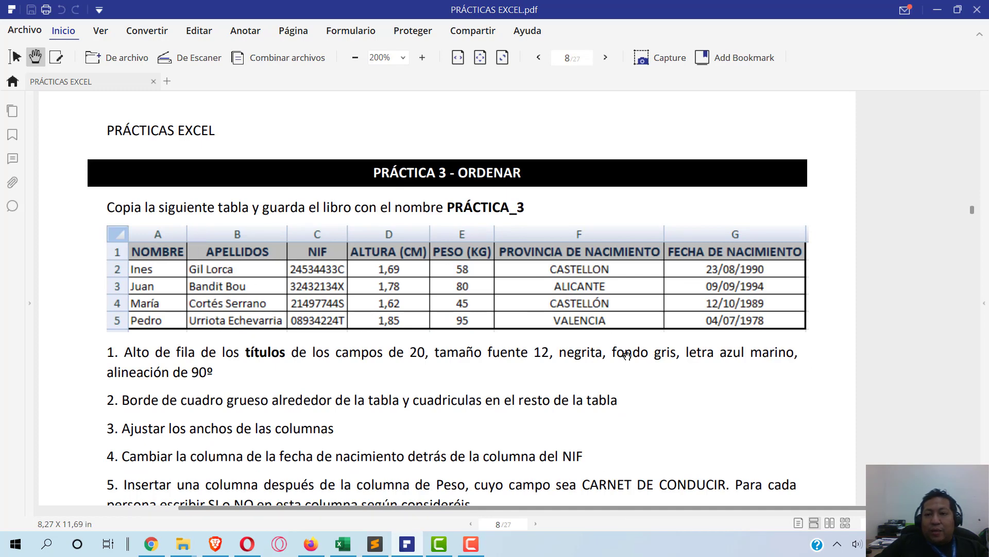
click(311, 544)
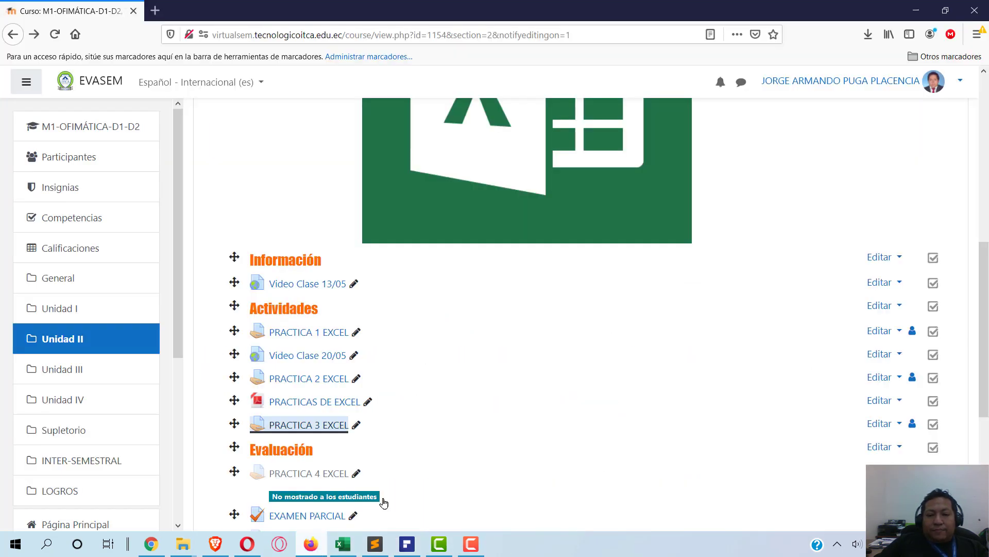
- Open the PRACTICA 3 EXCEL link in a new browser tab and bring up the Excel workbook
right_click(333, 427)
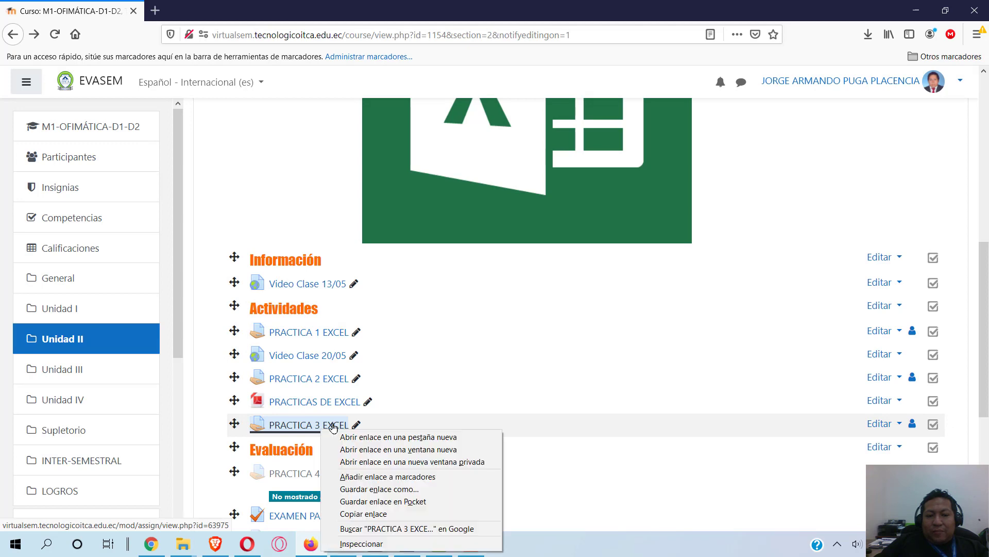
click(381, 436)
click(216, 11)
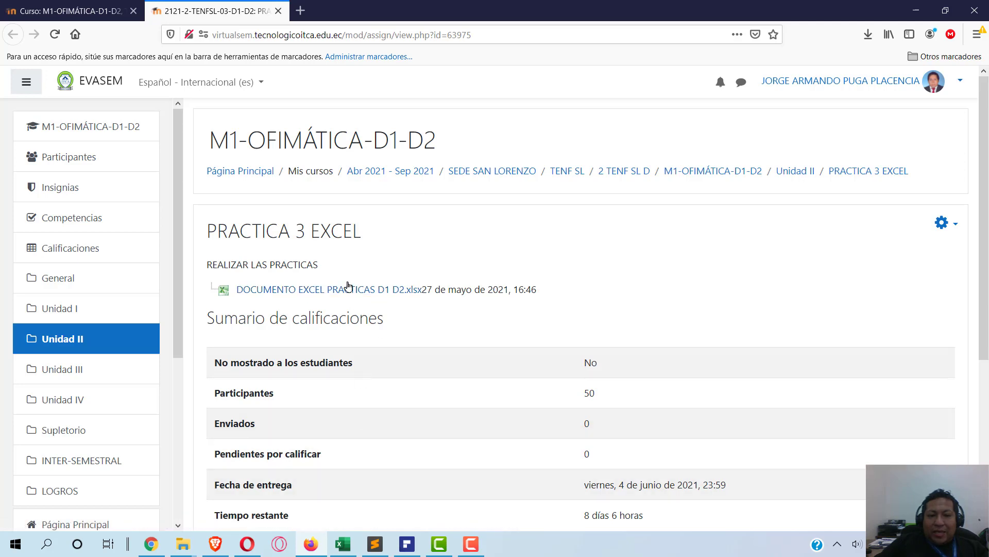
click(343, 543)
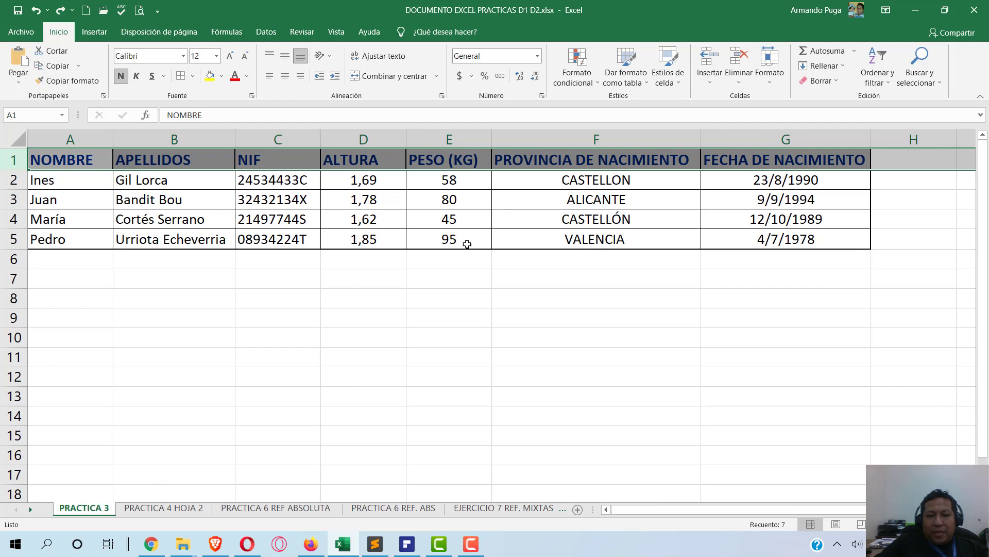
click(410, 545)
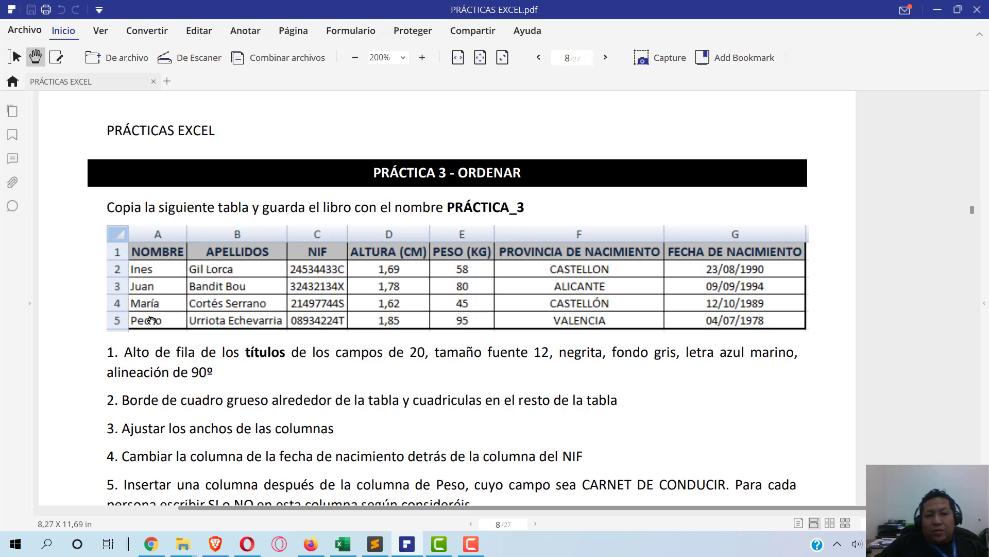
scroll(151, 320, down, 1)
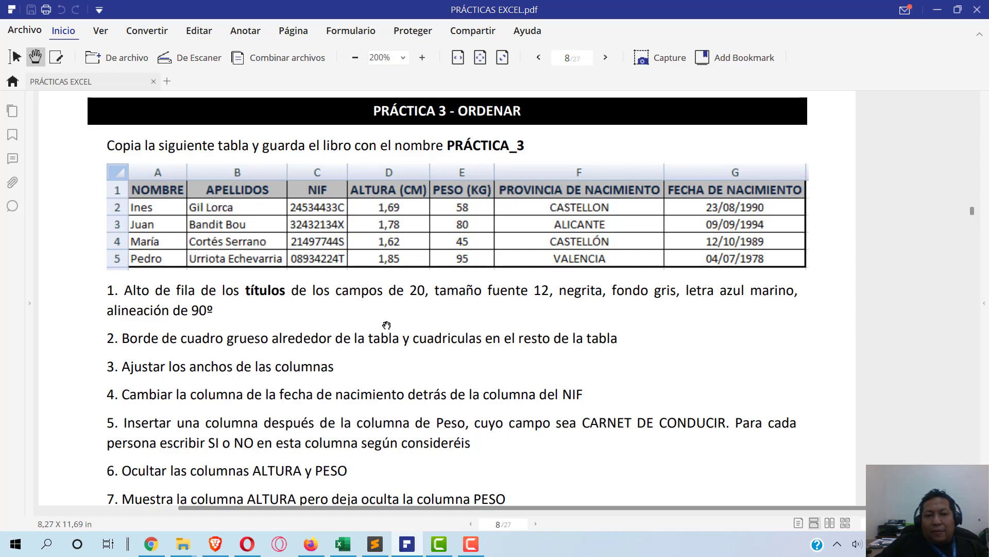
key(alt+Tab)
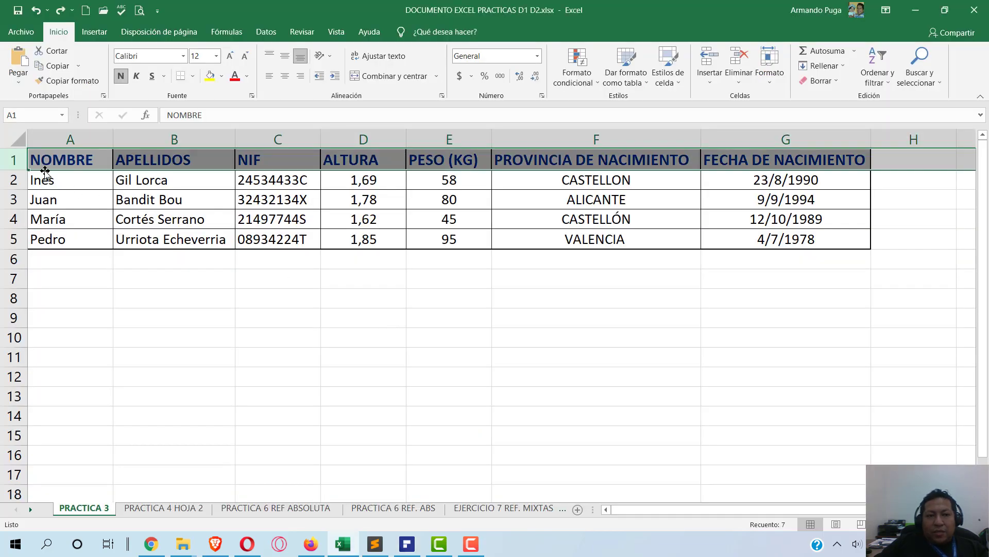
click(273, 270)
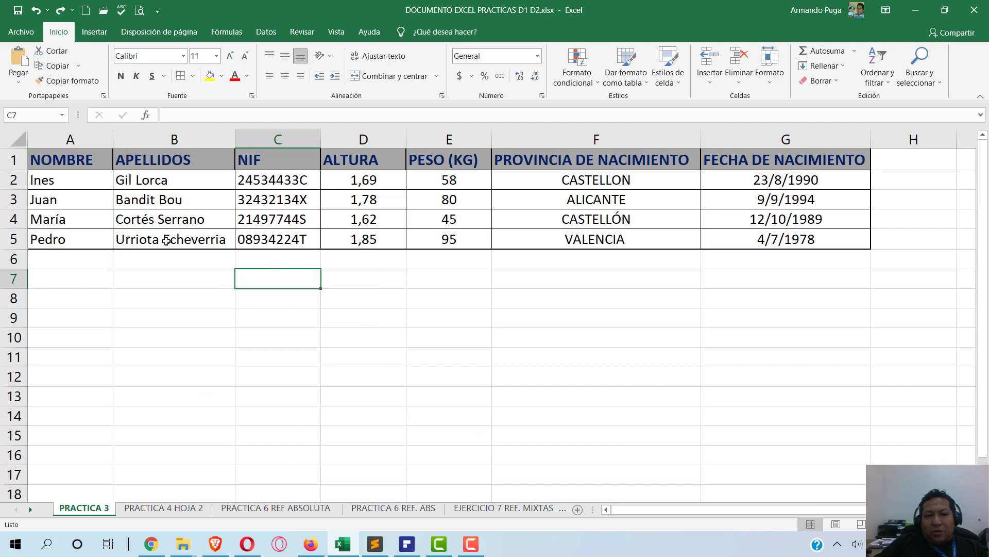
click(101, 251)
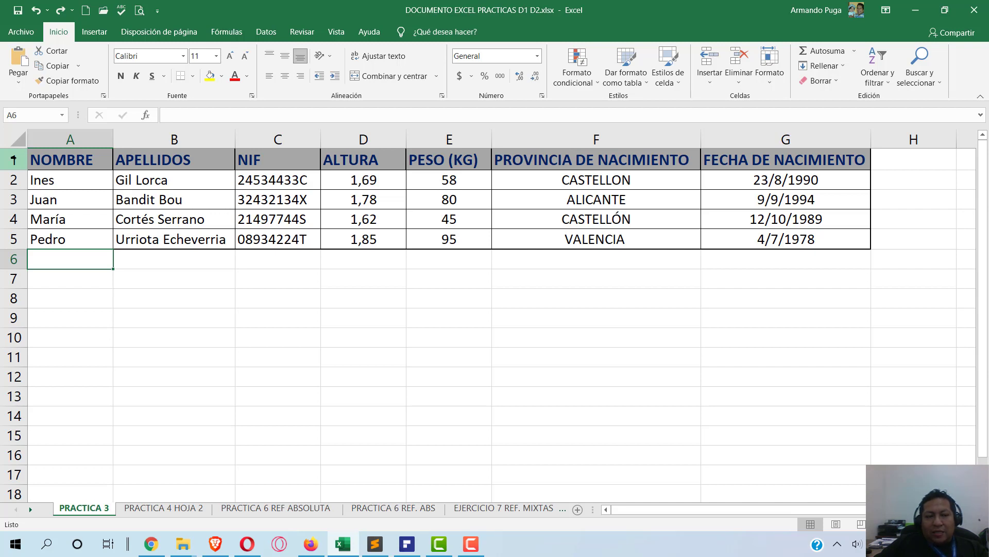
- Set row 1's height to 20 and go back to the PDF instructions
right_click(15, 160)
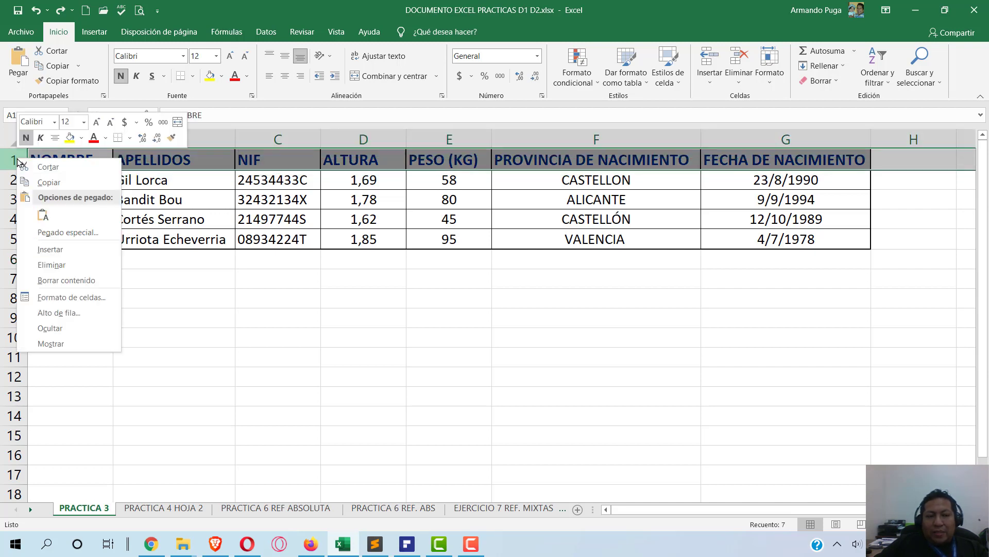
click(61, 313)
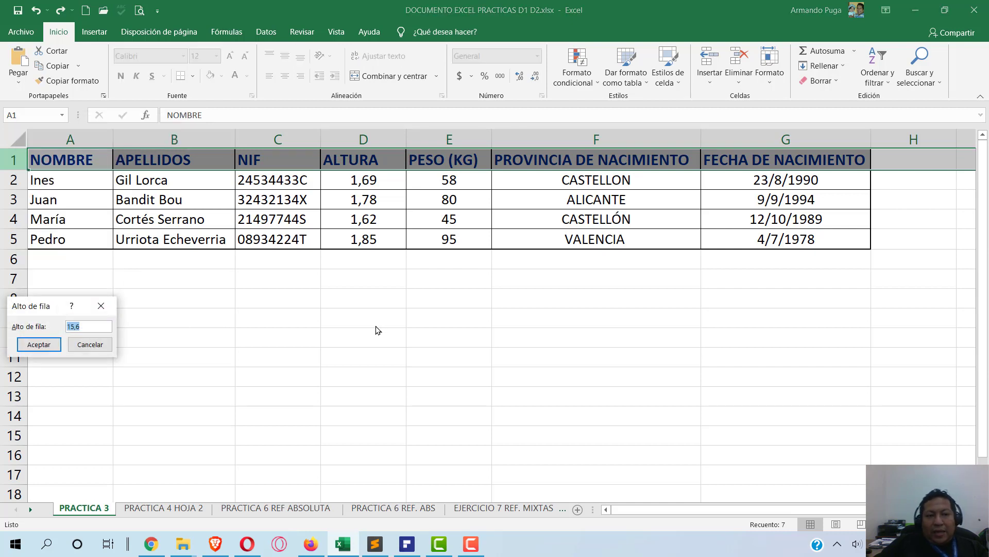
text(20)
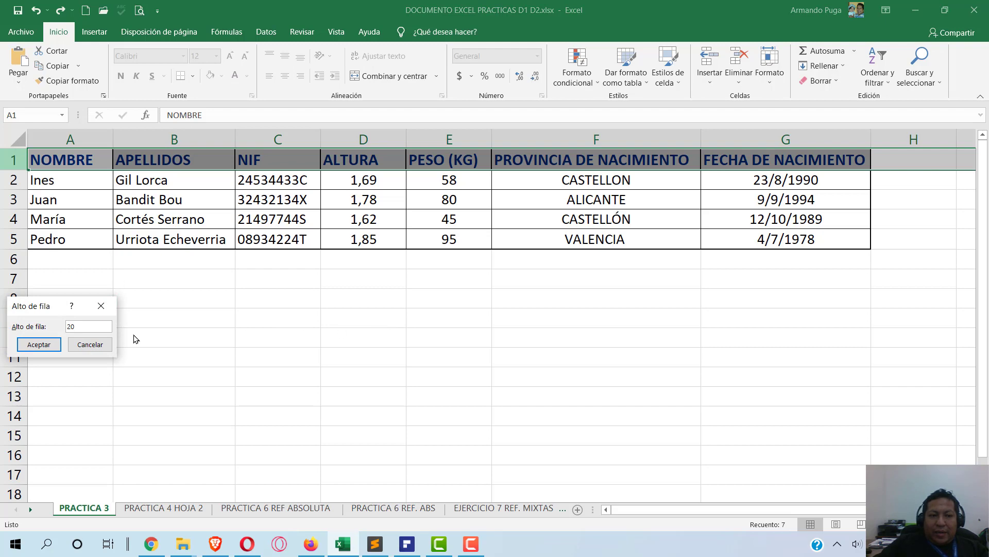
click(50, 345)
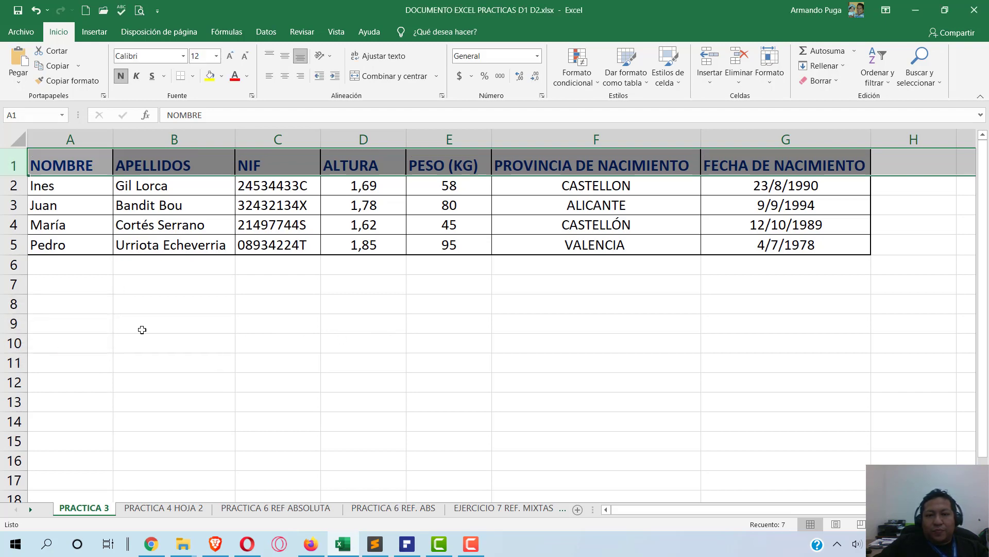
click(401, 549)
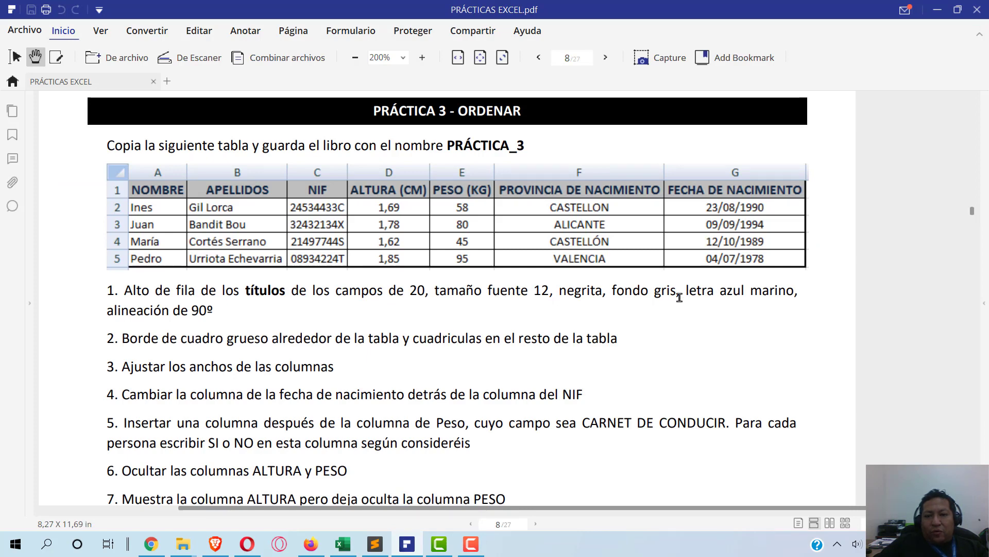
- Give the header row a grey fill and dark blue font colour
key(alt+Tab)
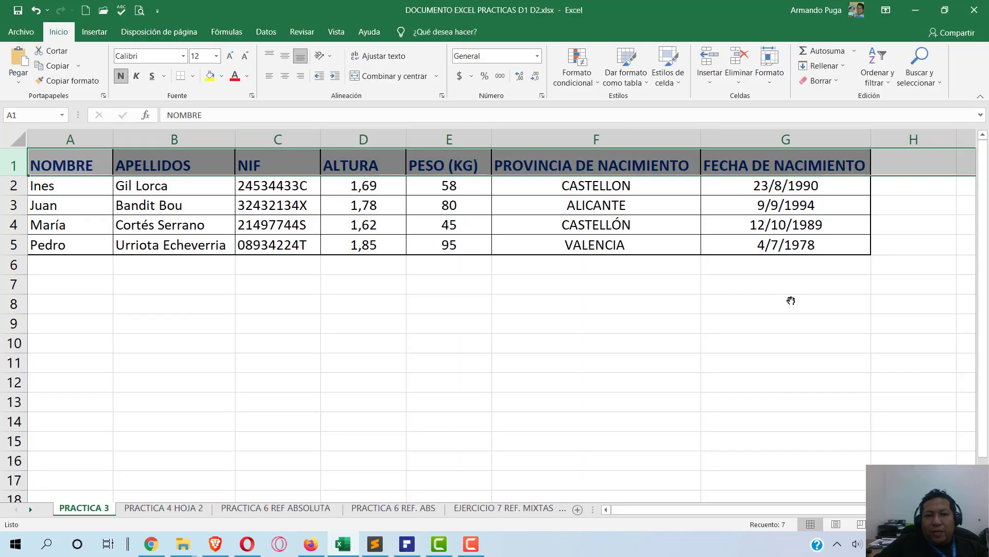
key(alt+Tab)
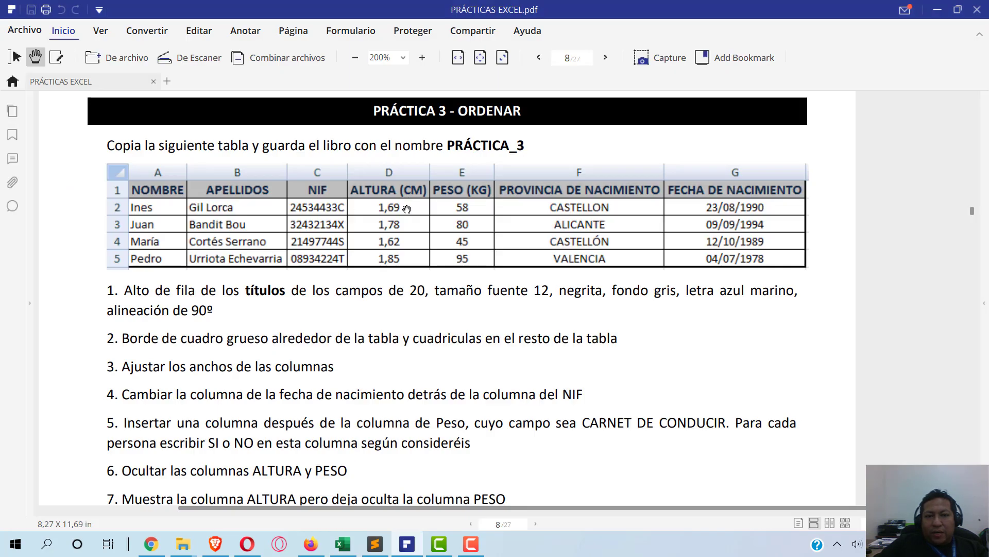
key(alt+Tab)
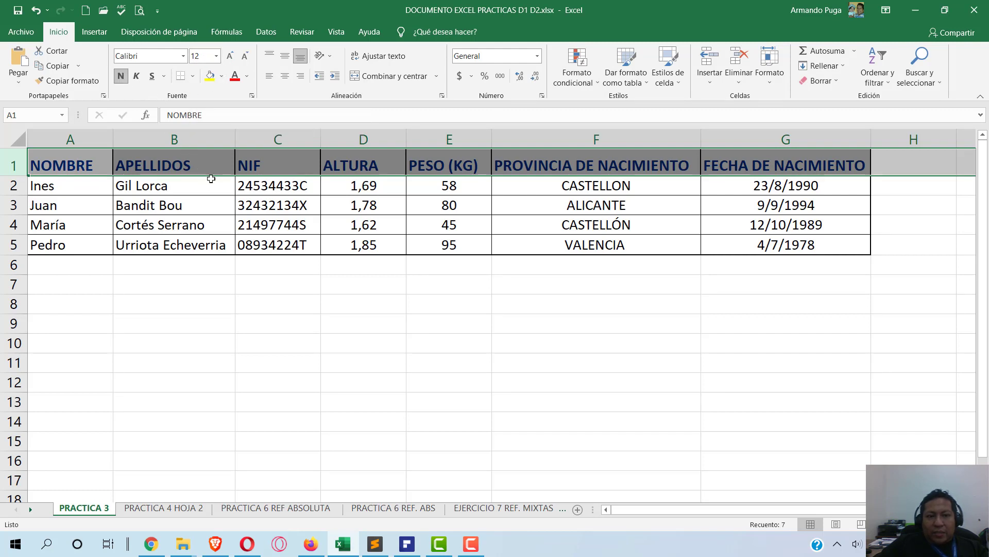
click(221, 76)
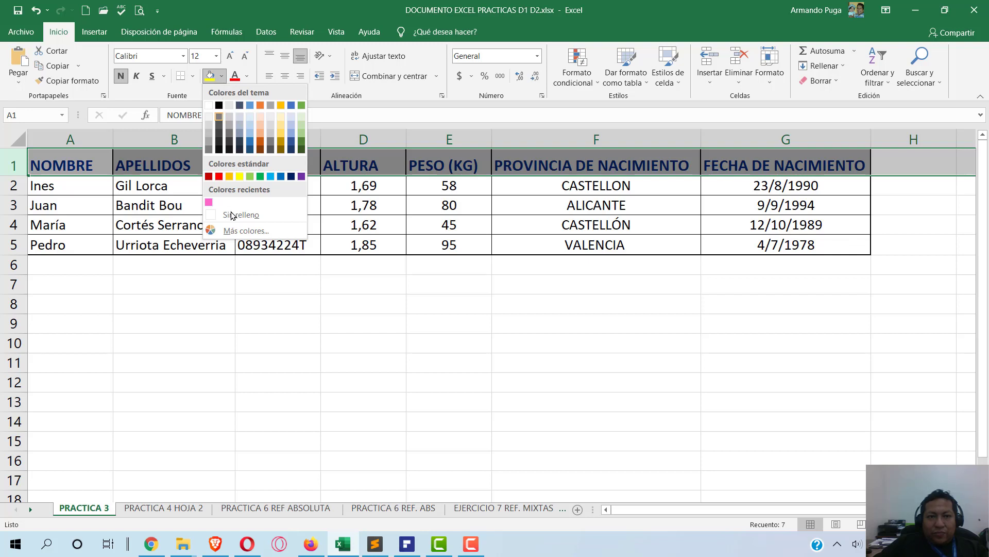
click(268, 135)
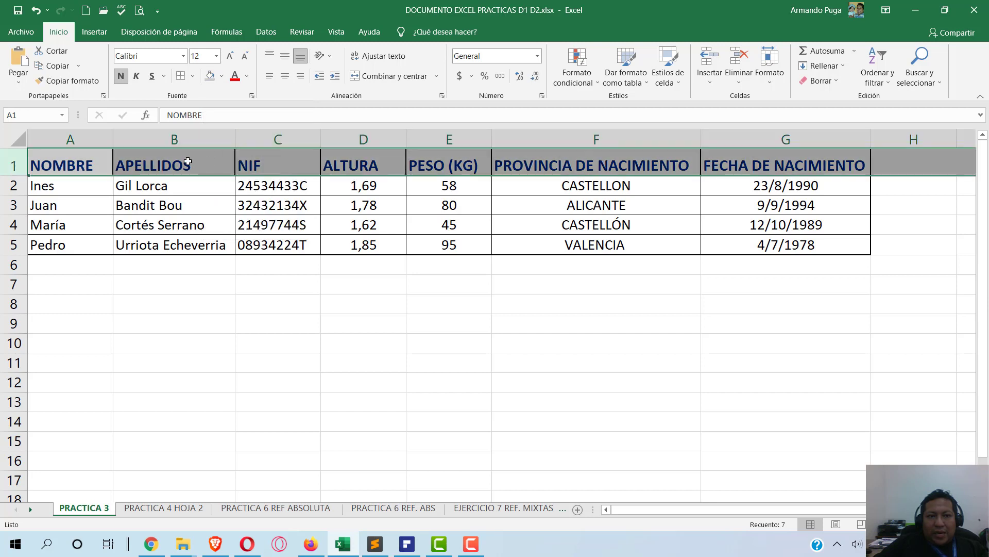
click(247, 76)
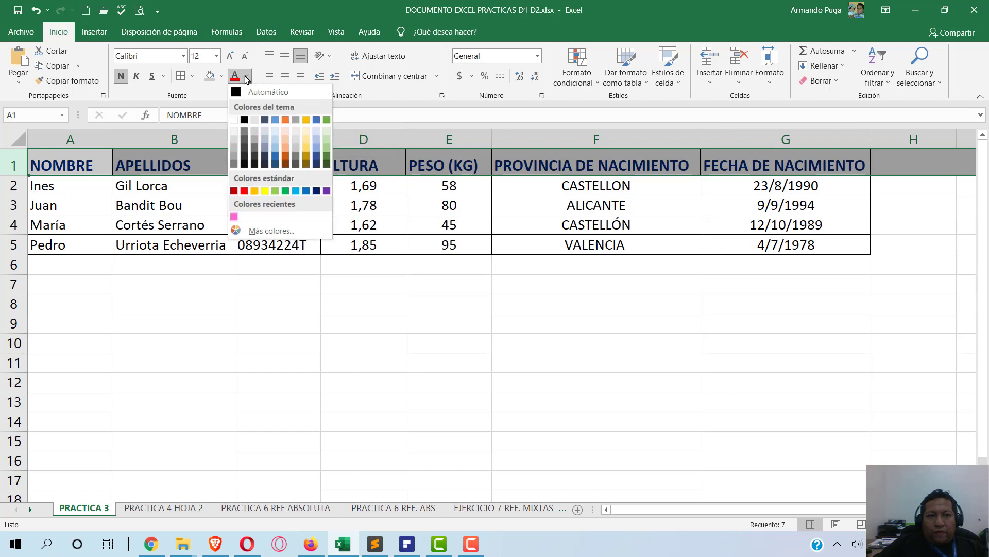
click(317, 190)
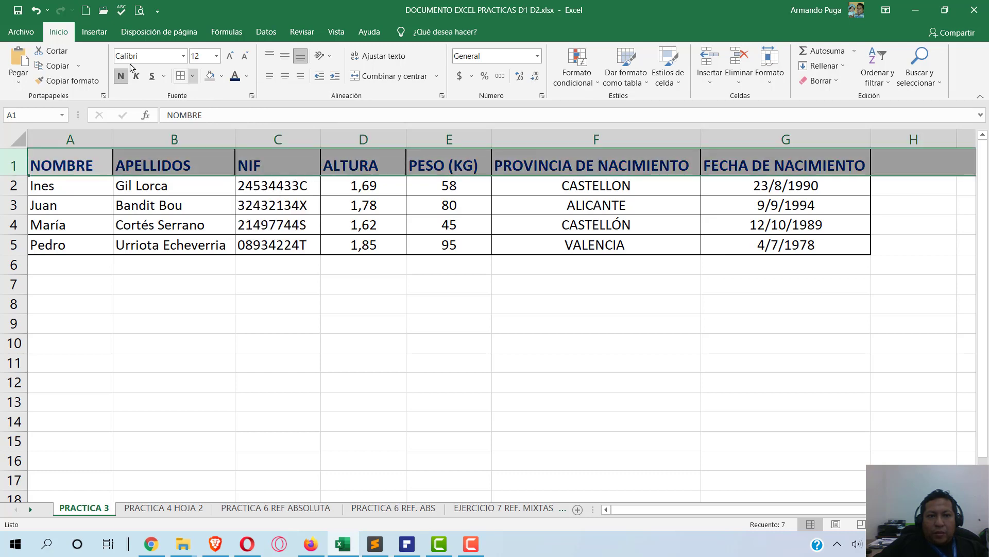
- Centre the header text horizontally and vertically, then check the next PDF instruction
click(284, 76)
click(284, 55)
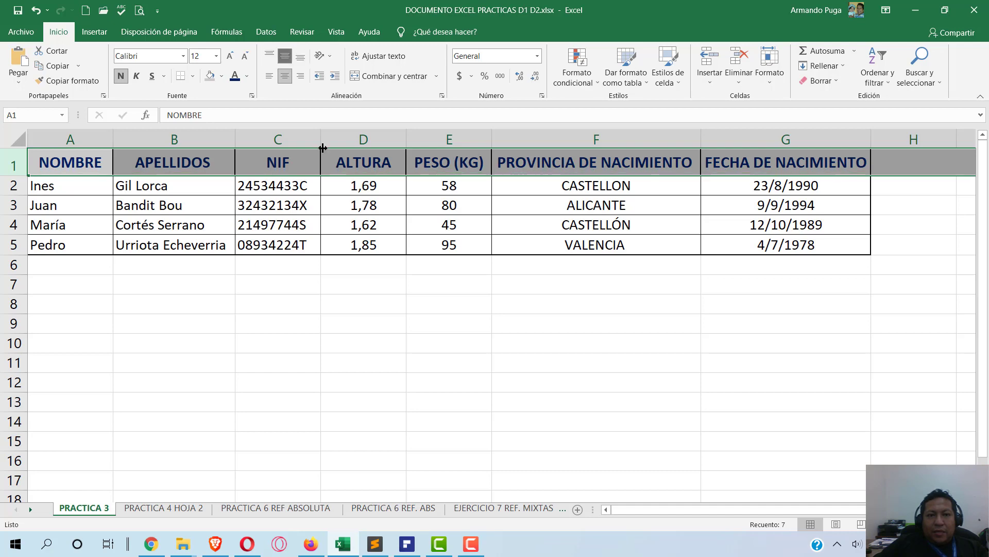
click(407, 543)
scroll(157, 318, down, 2)
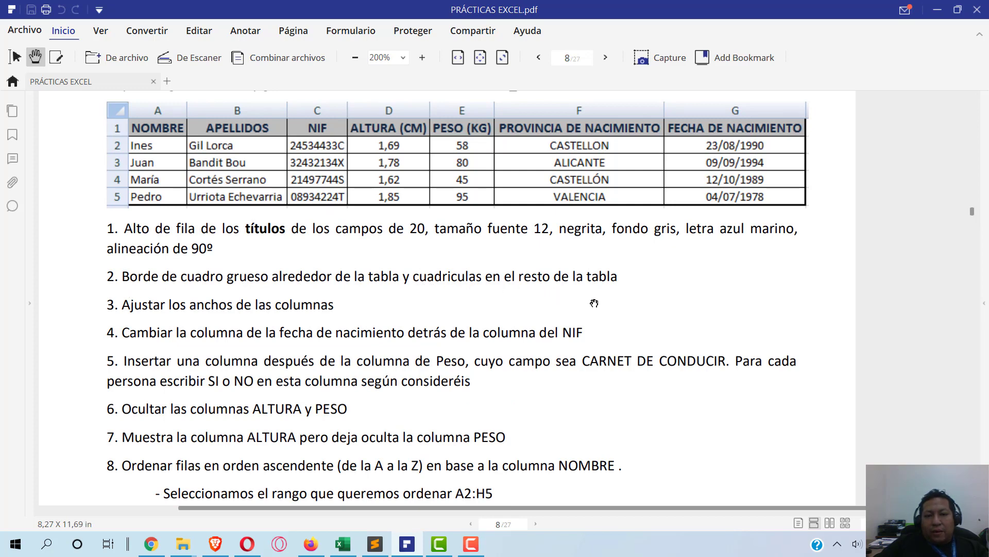
- Apply Borde exterior grueso to the table A1:G5, then switch to the PDF
key(alt+Tab)
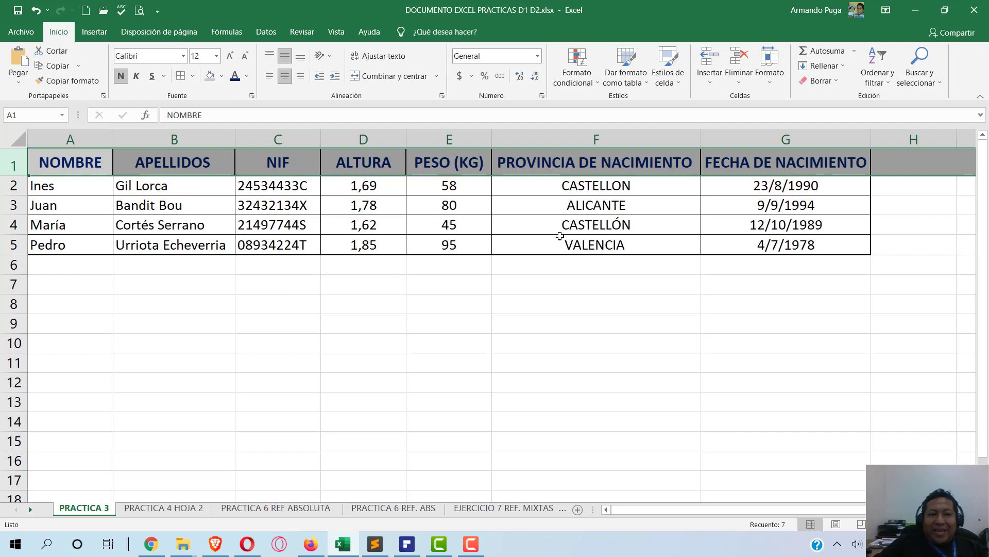
click(658, 221)
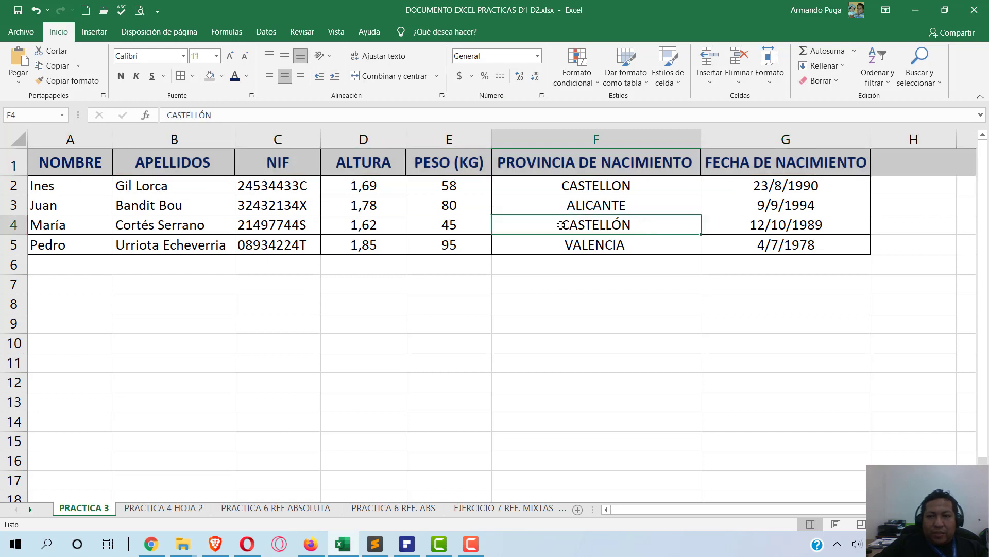
drag(70, 166, 871, 253)
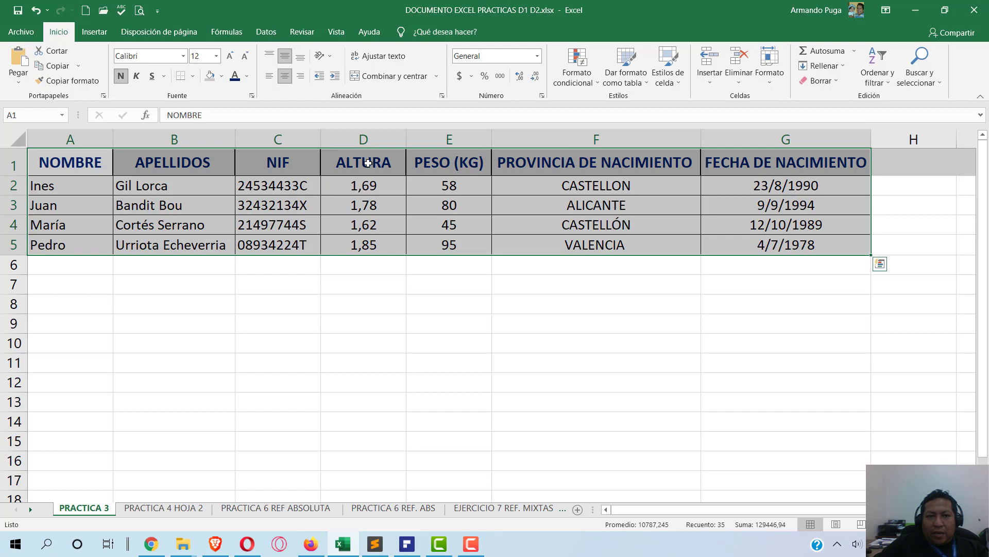
click(193, 76)
click(205, 190)
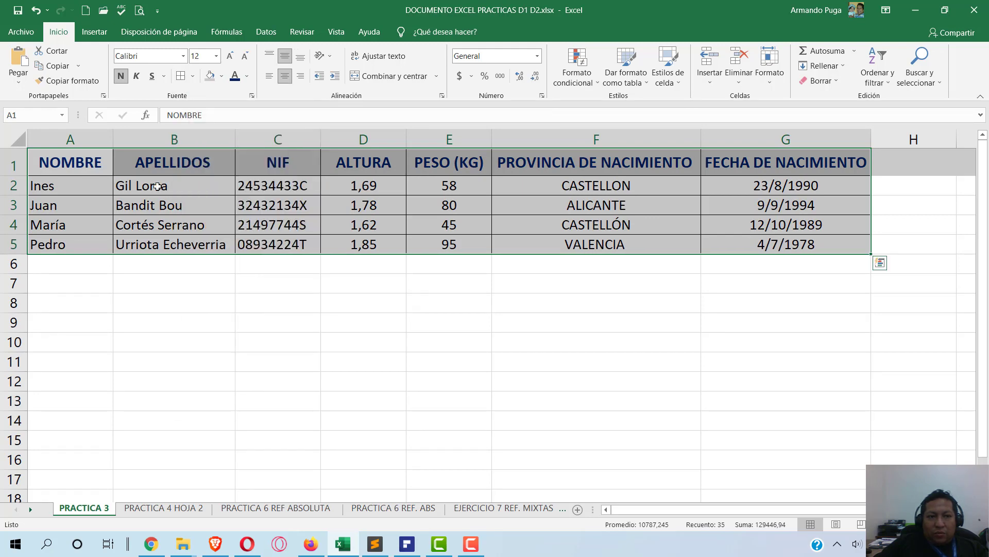
click(82, 163)
drag(87, 160, 747, 245)
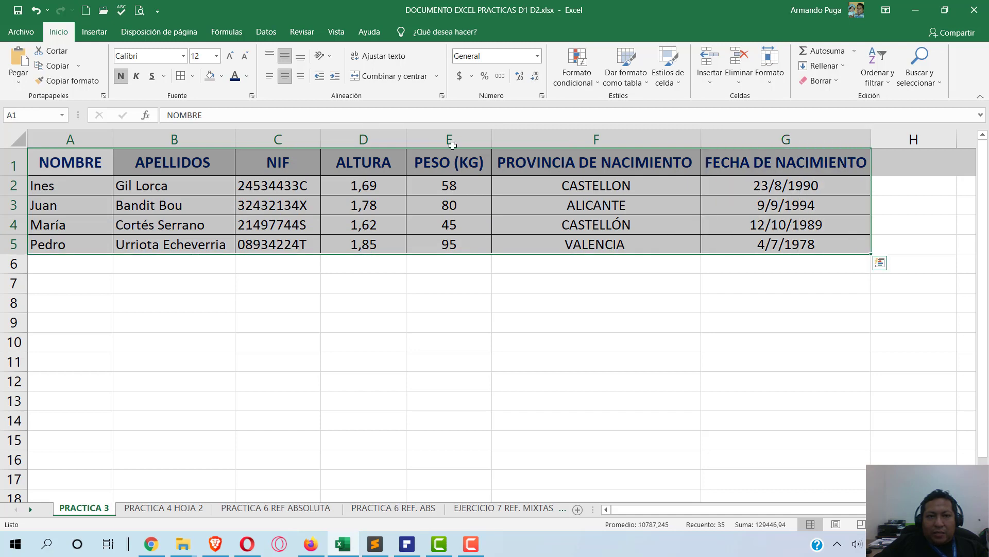
click(193, 77)
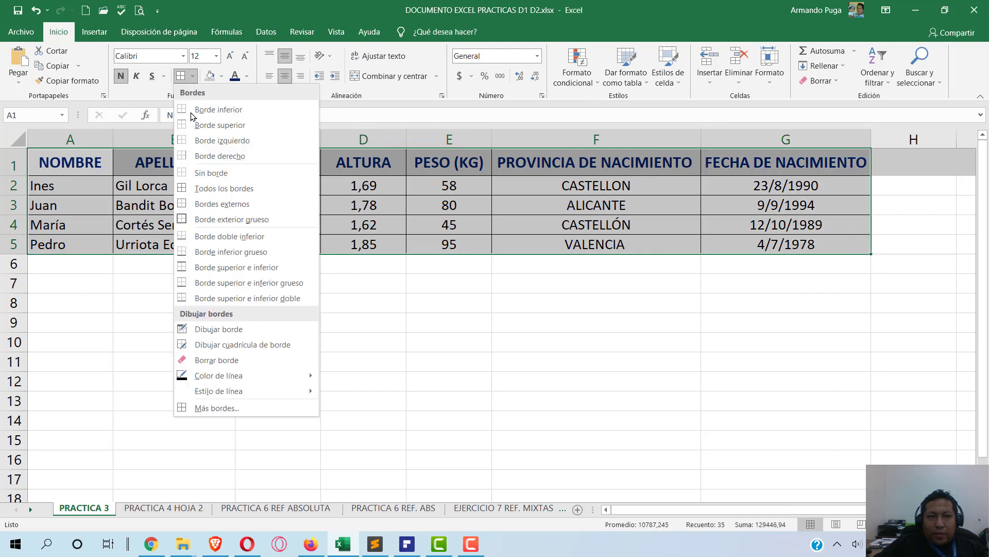
click(215, 220)
click(493, 306)
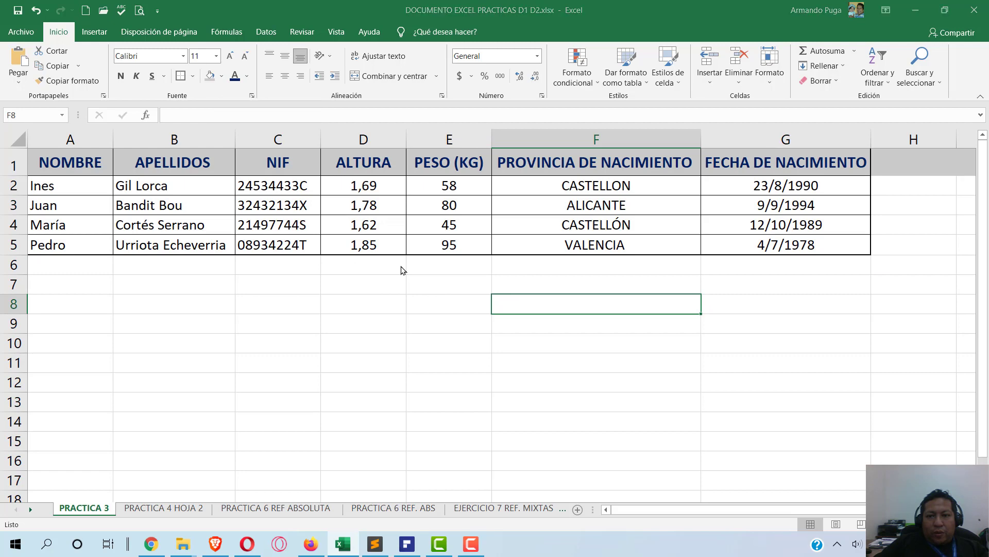
key(alt+Tab)
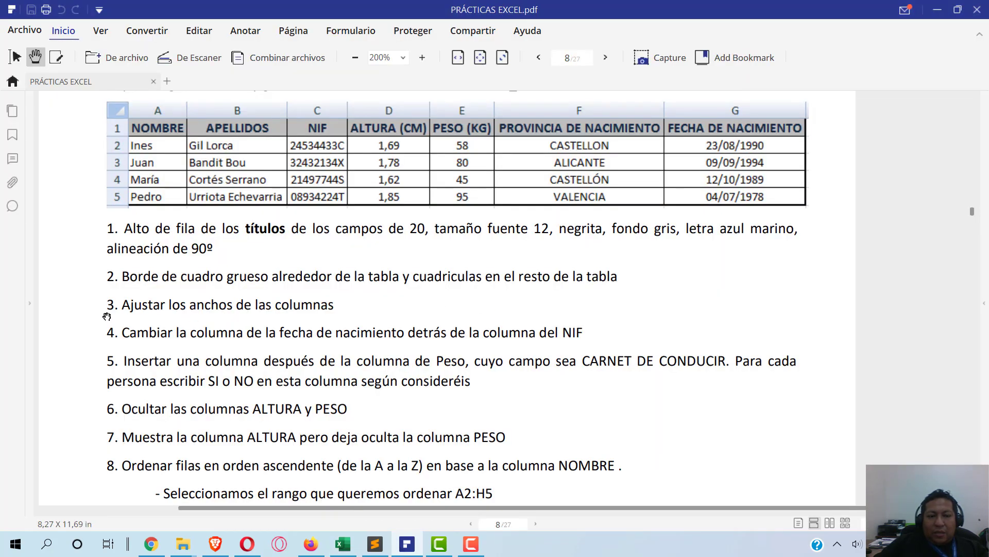
- Narrow columns B (APELLIDOS) and F (PROVINCIA DE NACIMIENTO) slightly, then return to the PDF
key(alt+Tab)
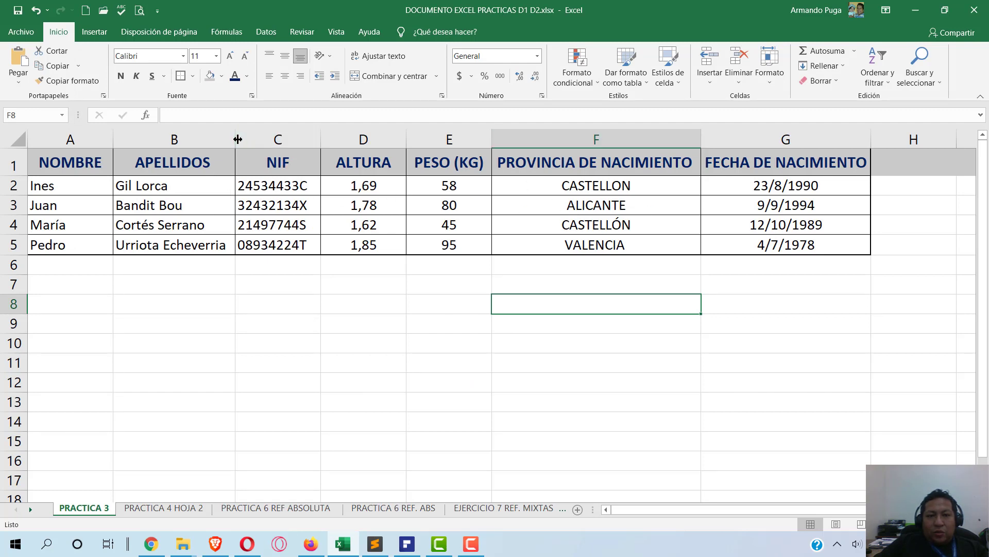
mouse_move(238, 139)
mouse_down()
mouse_move(197, 144)
mouse_move(237, 141)
mouse_up()
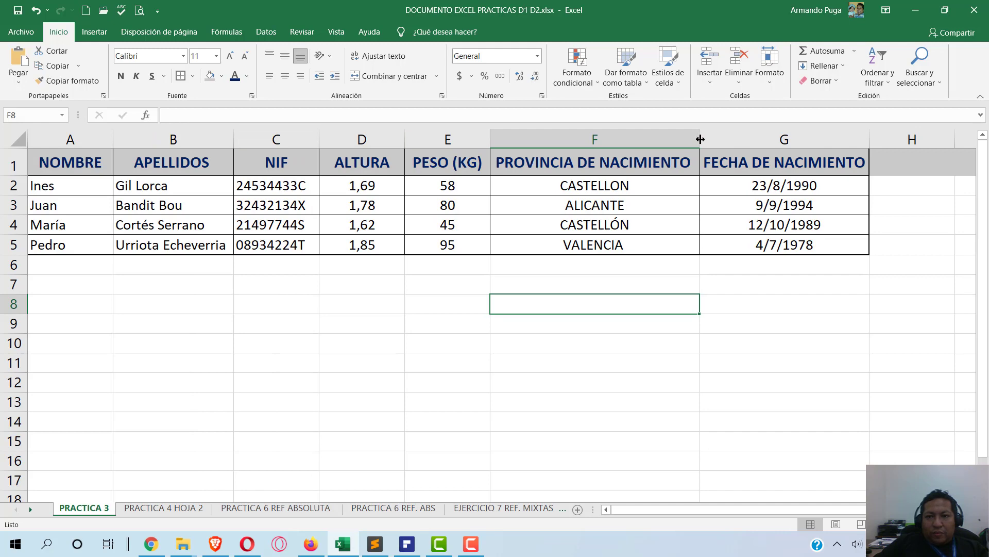
drag(701, 139, 699, 139)
key(alt+Tab)
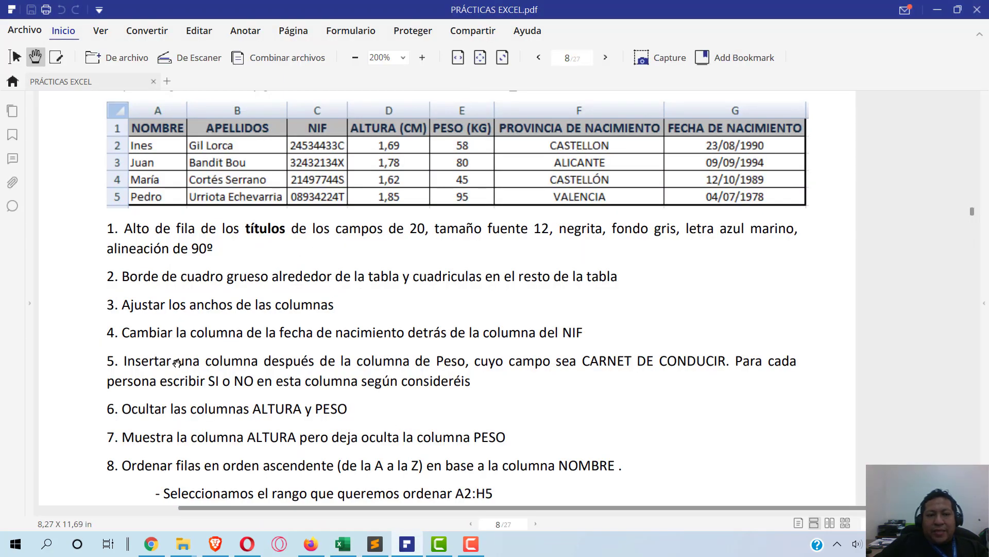
scroll(172, 363, down, 2)
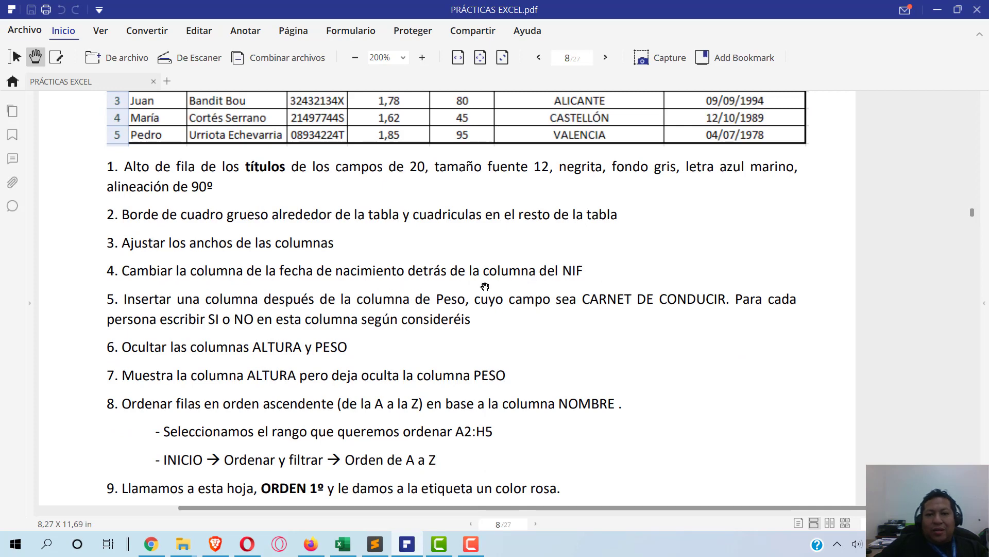
- Reread the PRÁCTICA 3 instructions in the PDF and return to the Excel table
scroll(200, 350, up, 3)
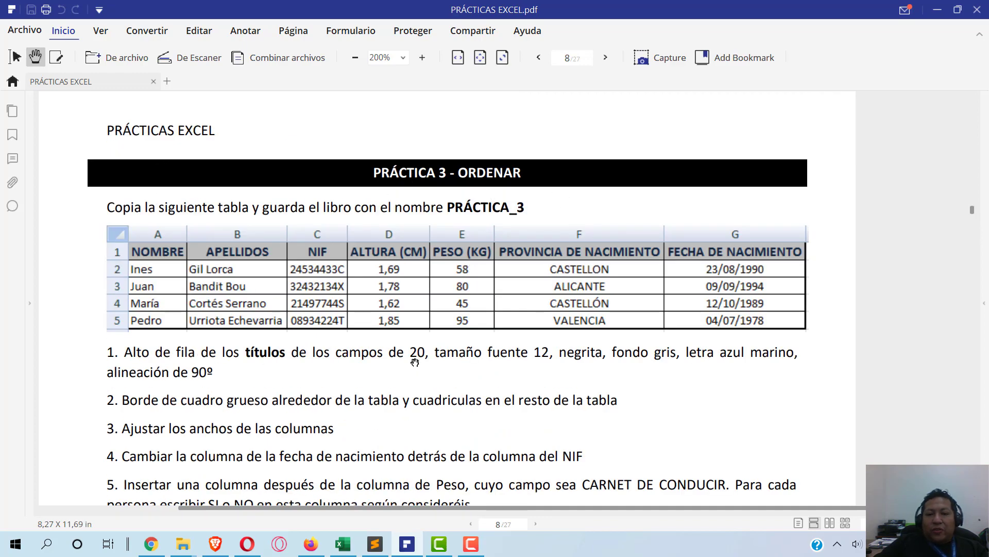
scroll(415, 362, down, 1)
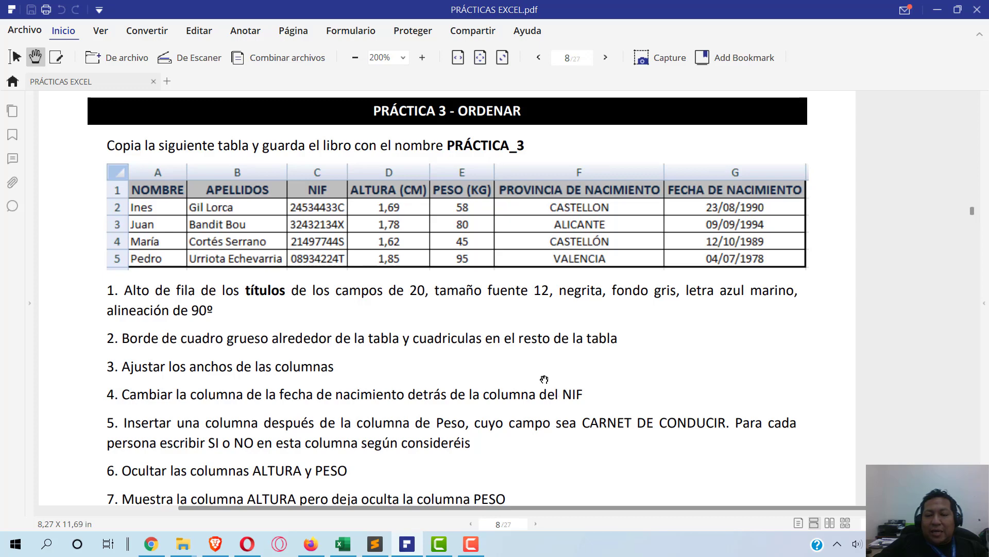
scroll(556, 392, down, 1)
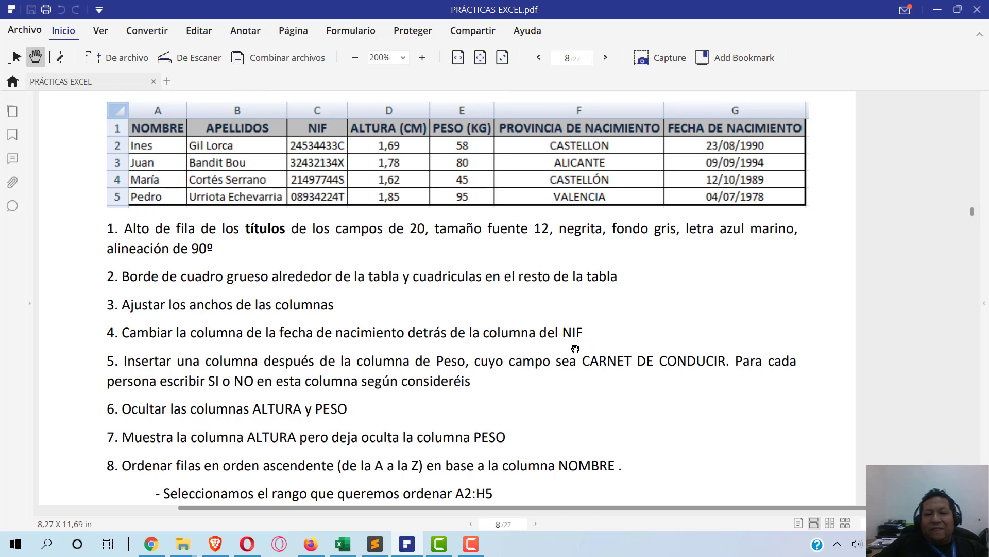
key(alt+Tab)
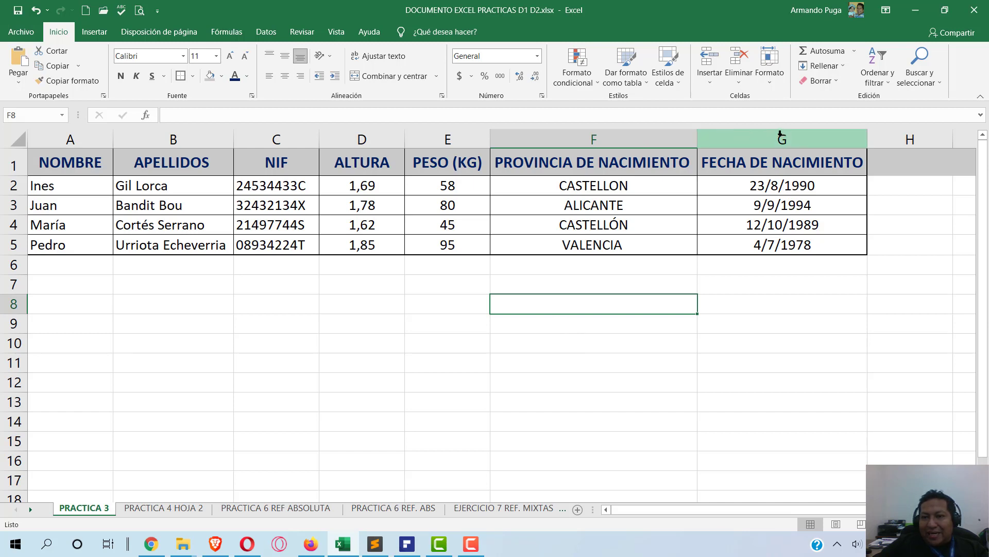
- Cut column G (FECHA DE NACIMIENTO) and insert it as column C, before NIF
click(780, 136)
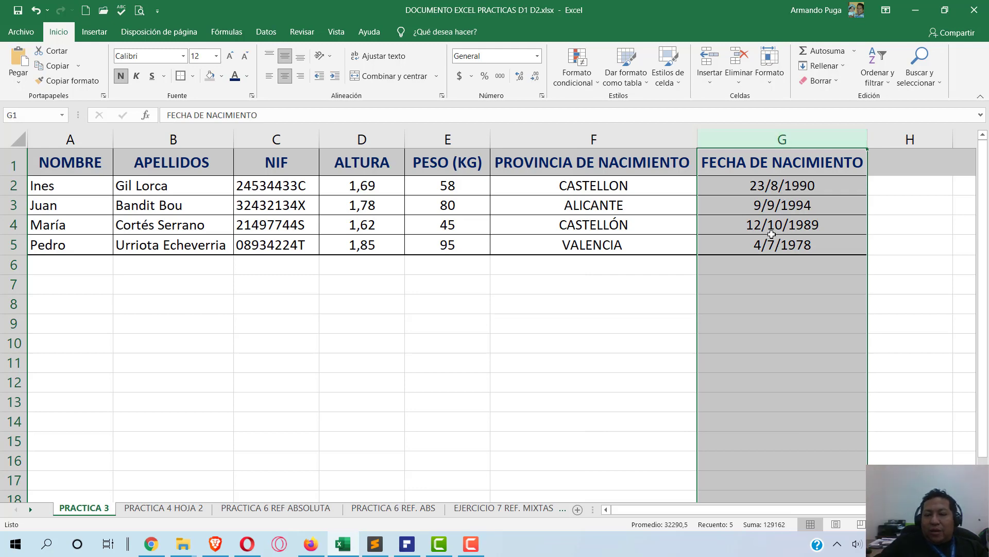
key(alt+Tab)
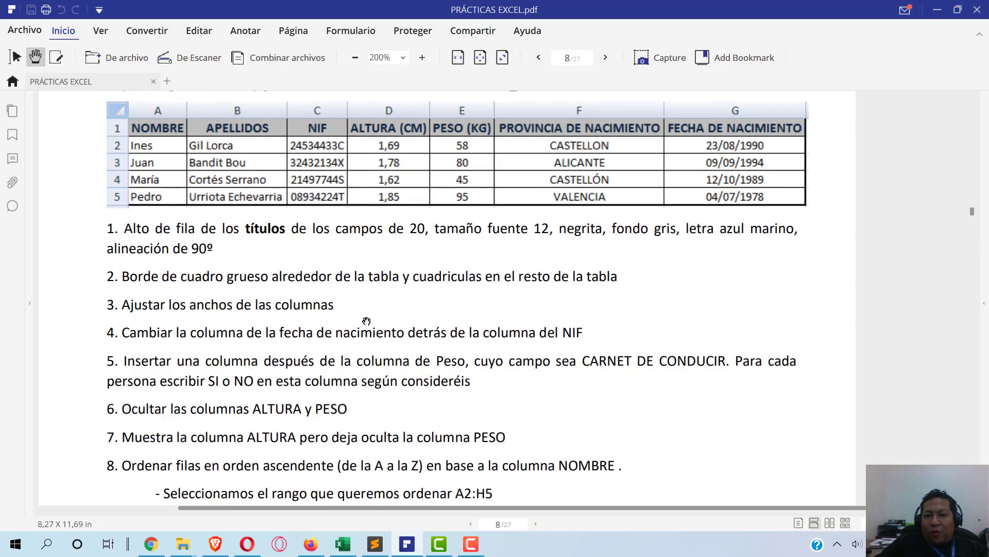
key(alt+Tab)
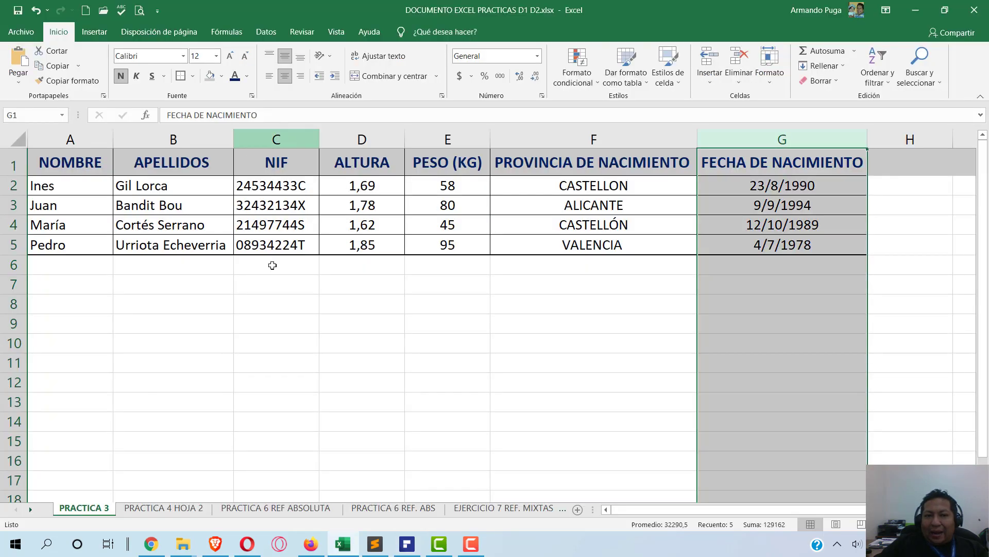
right_click(788, 138)
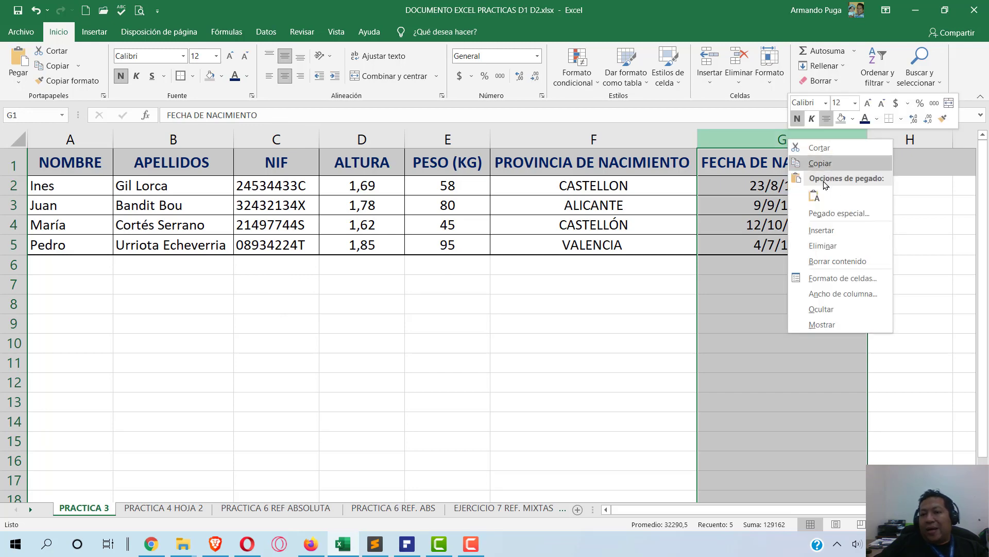
click(838, 148)
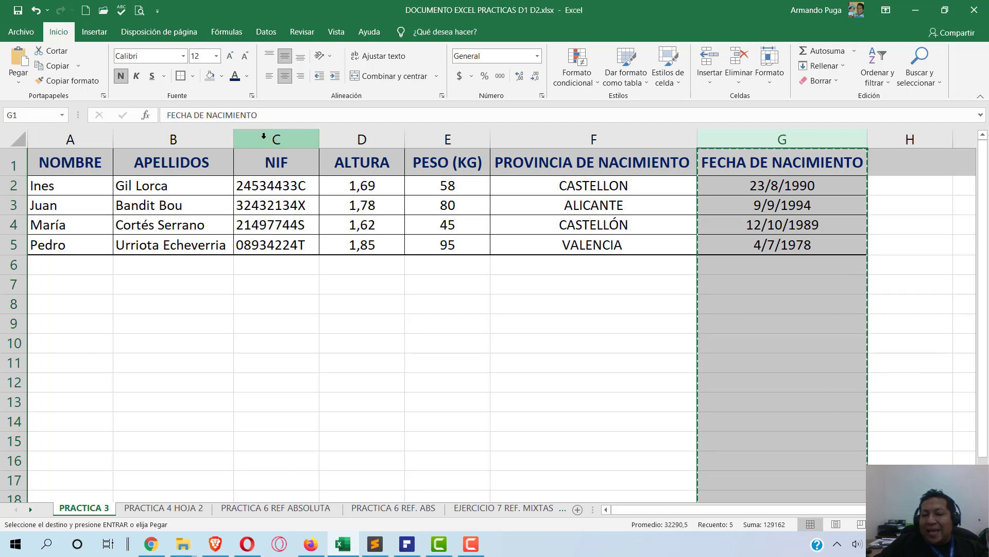
right_click(263, 136)
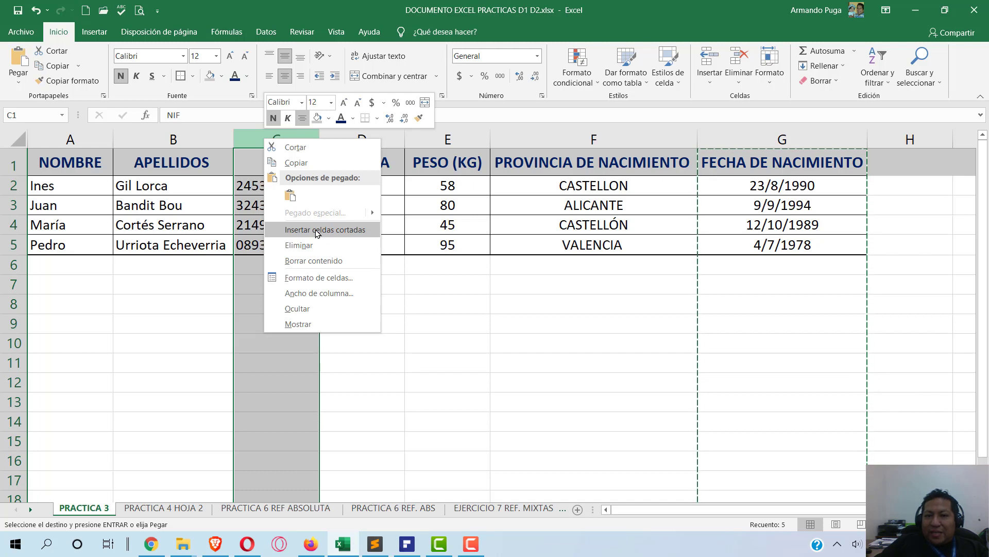
click(316, 230)
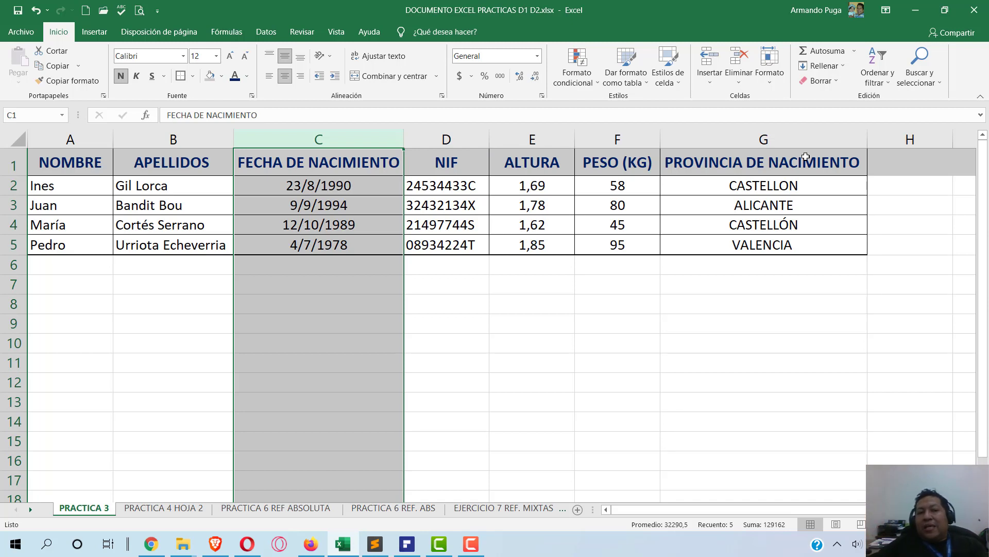
click(336, 162)
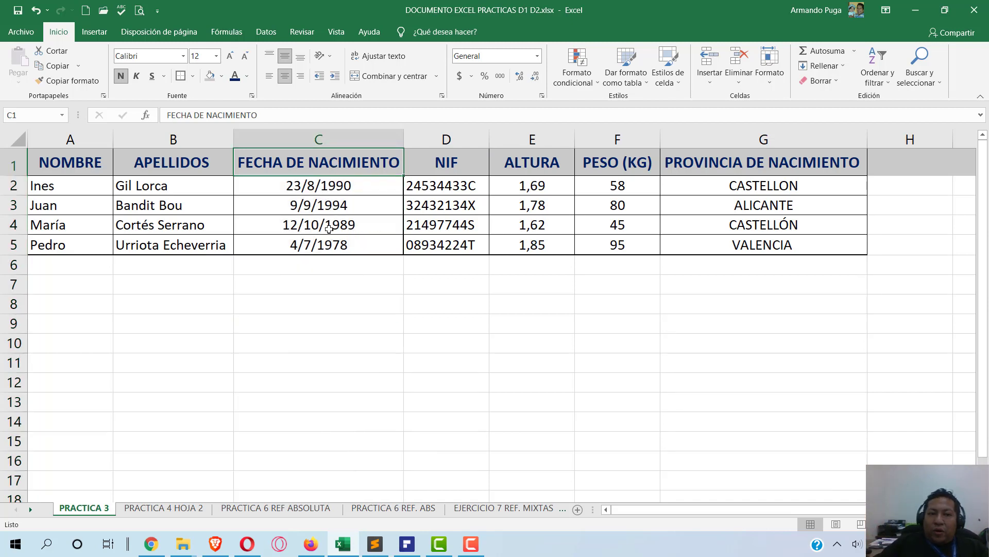
- Verify the birth dates now in column C, such as 12/10/1989 in C4, then switch to the PDF
click(331, 203)
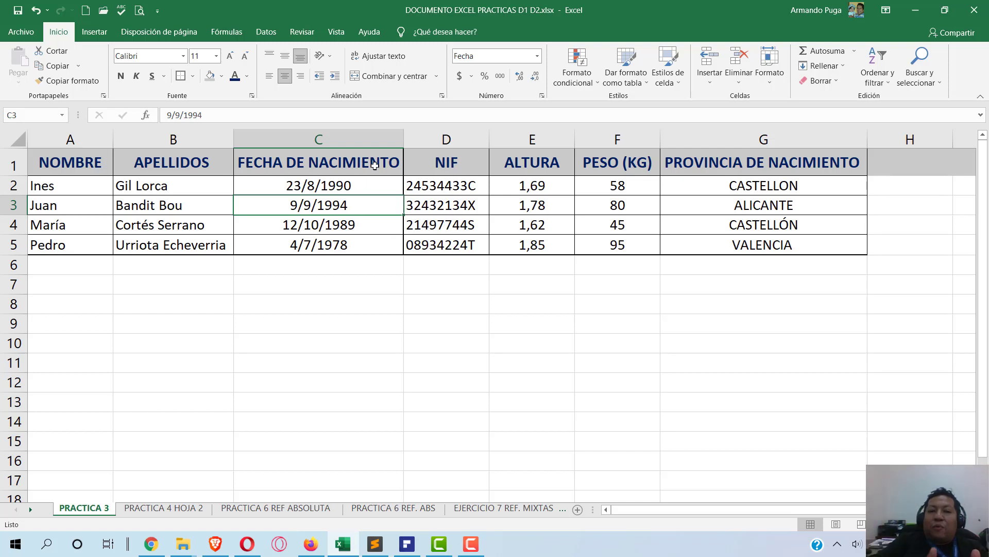
right_click(320, 133)
click(611, 331)
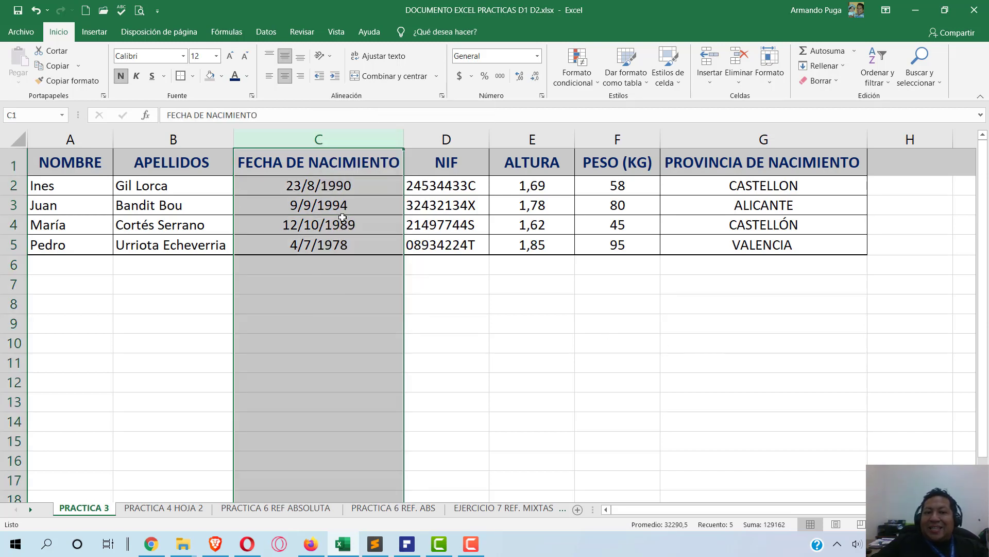
click(343, 218)
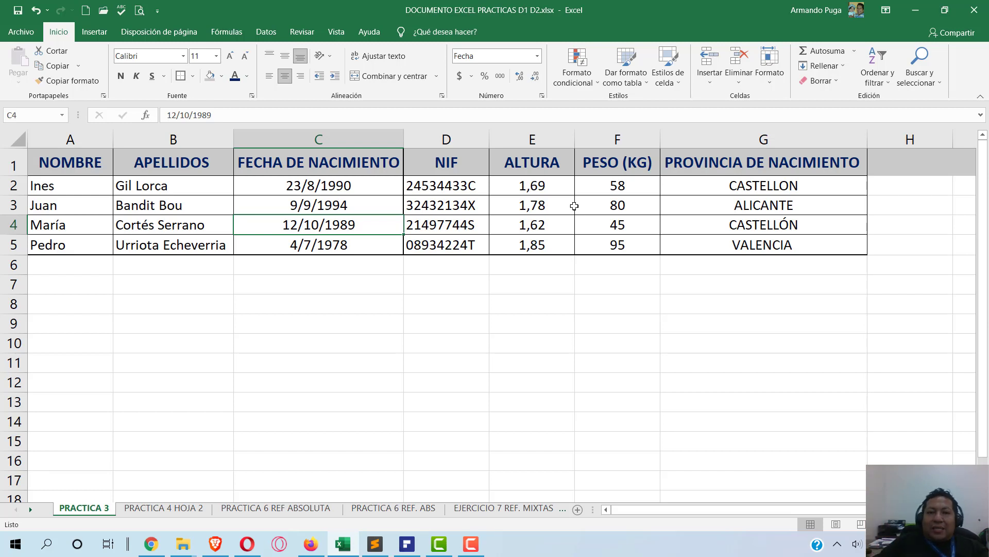
key(alt+Tab)
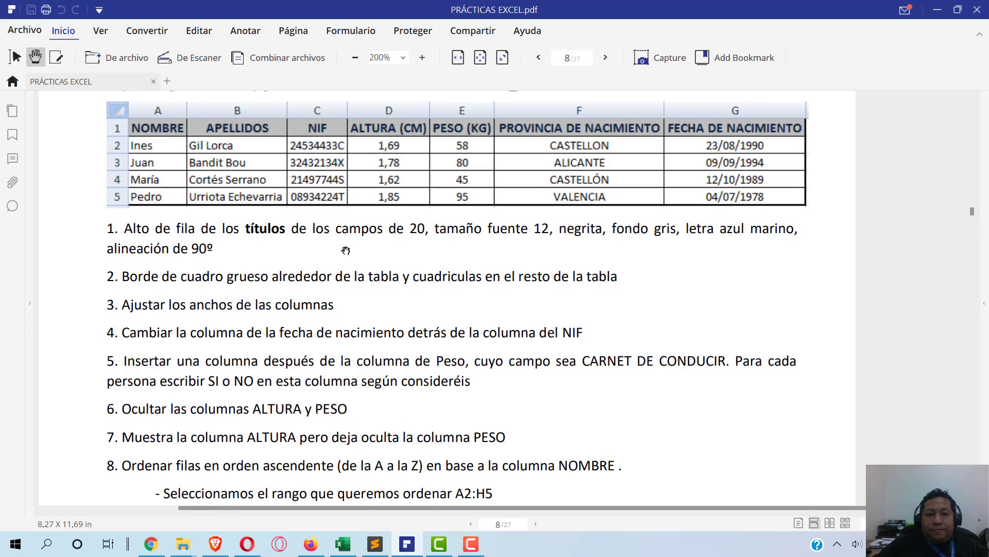
- Read item 5 about adding a CARNET DE CONDUCIR column, then return to Excel
scroll(346, 250, down, 3)
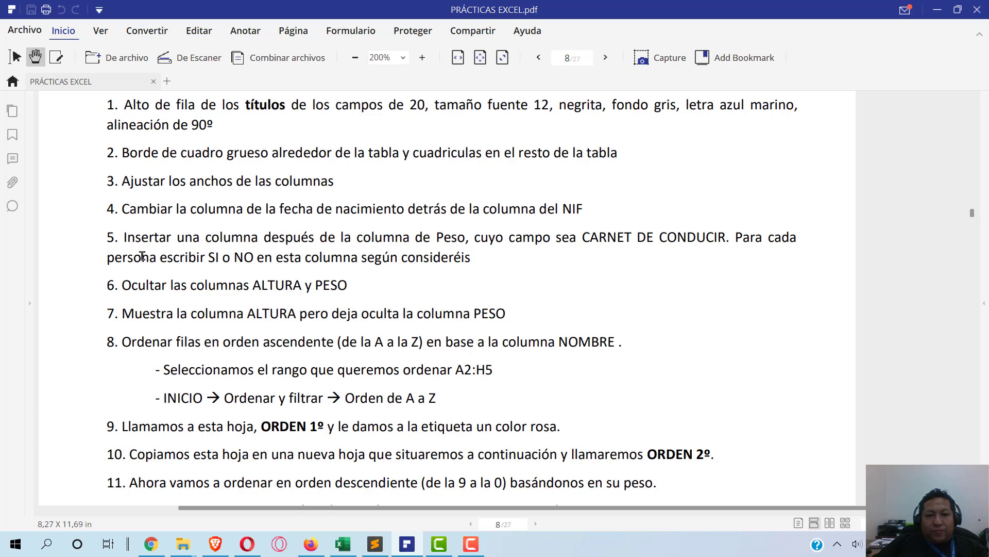
drag(124, 239, 482, 259)
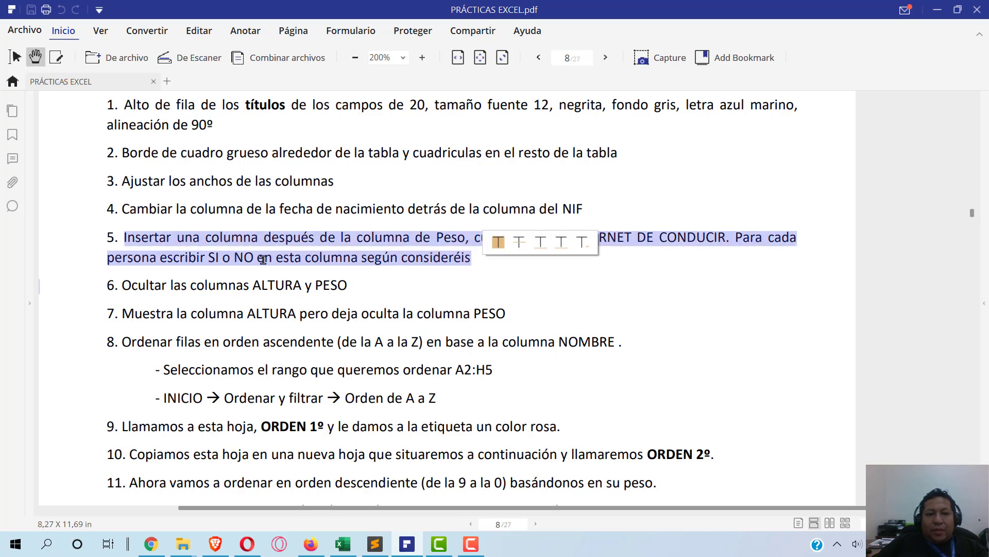
click(210, 250)
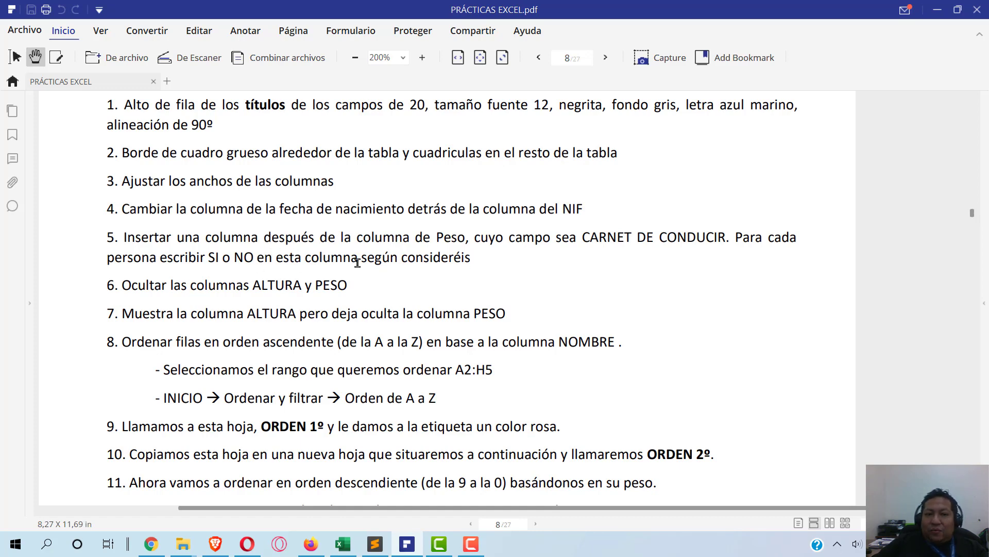
key(alt+Tab)
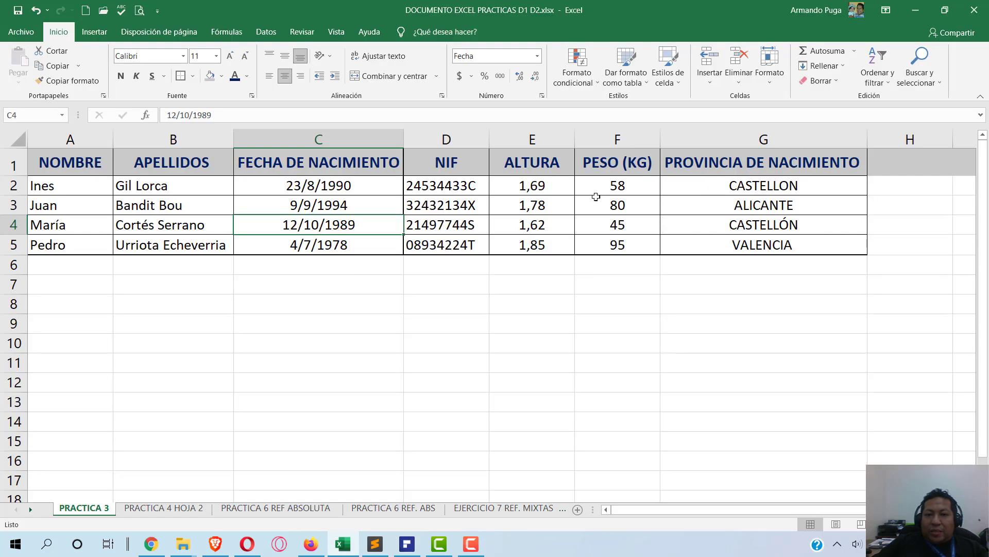
- Insert a blank column G before PROVINCIA DE NACIMIENTO, then select its heading cell G1
click(617, 188)
click(617, 163)
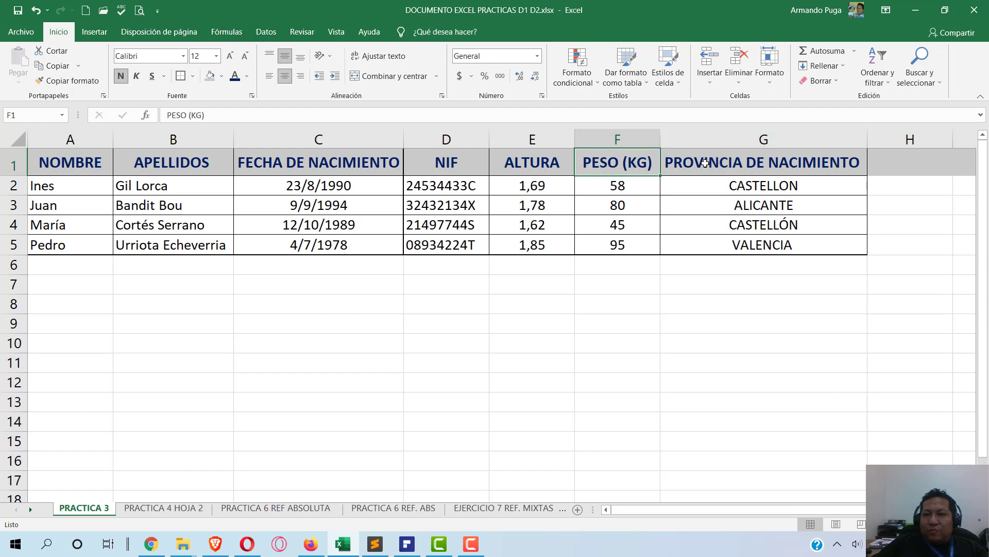
click(673, 138)
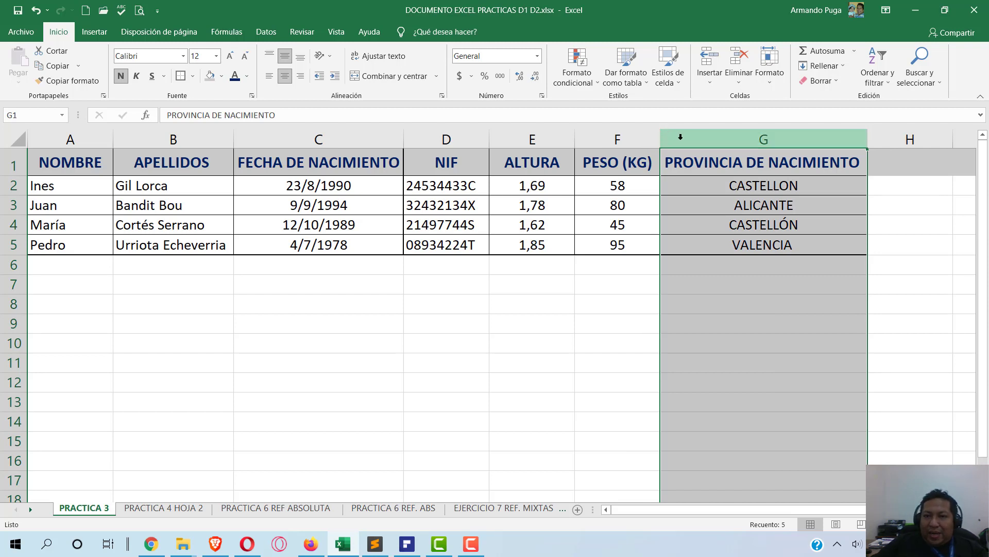
right_click(681, 138)
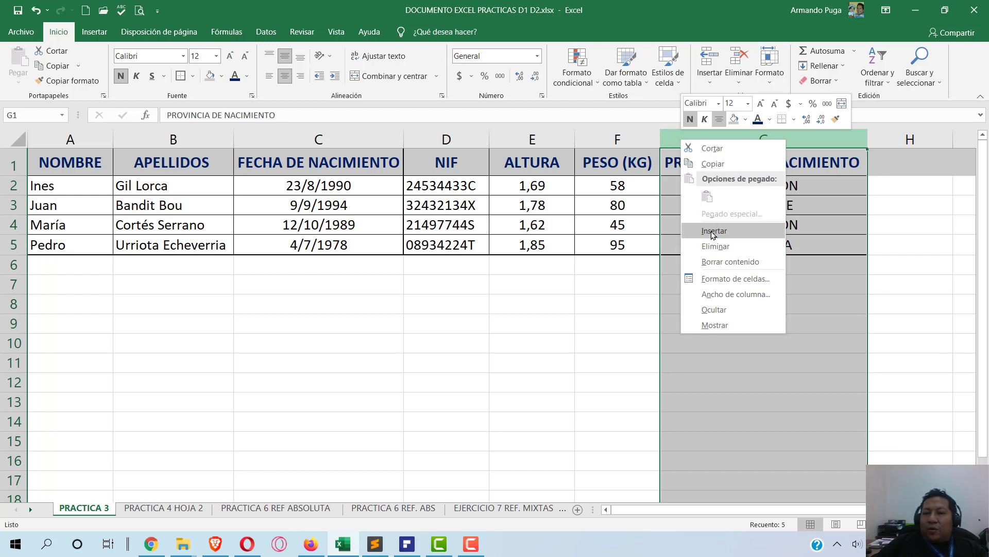
click(713, 232)
click(789, 218)
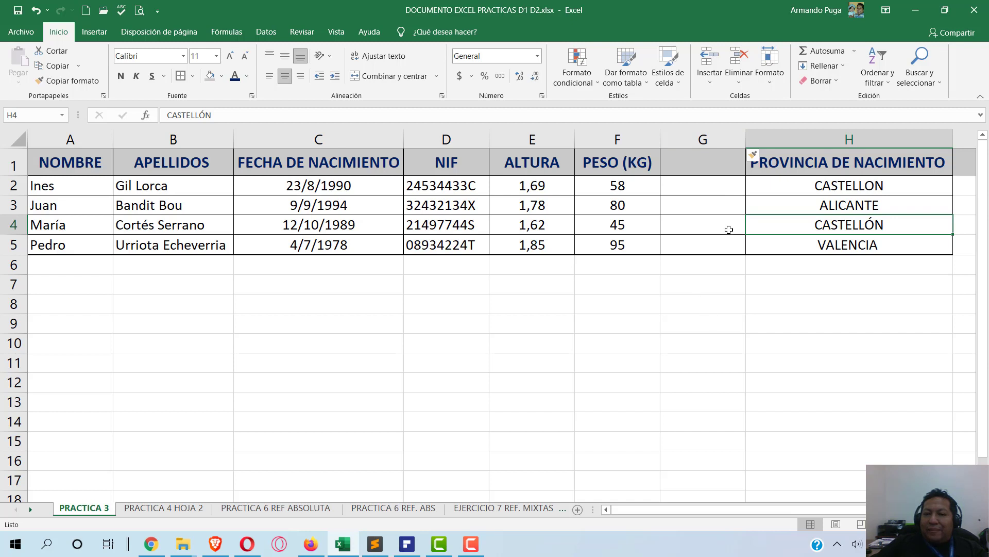
click(724, 188)
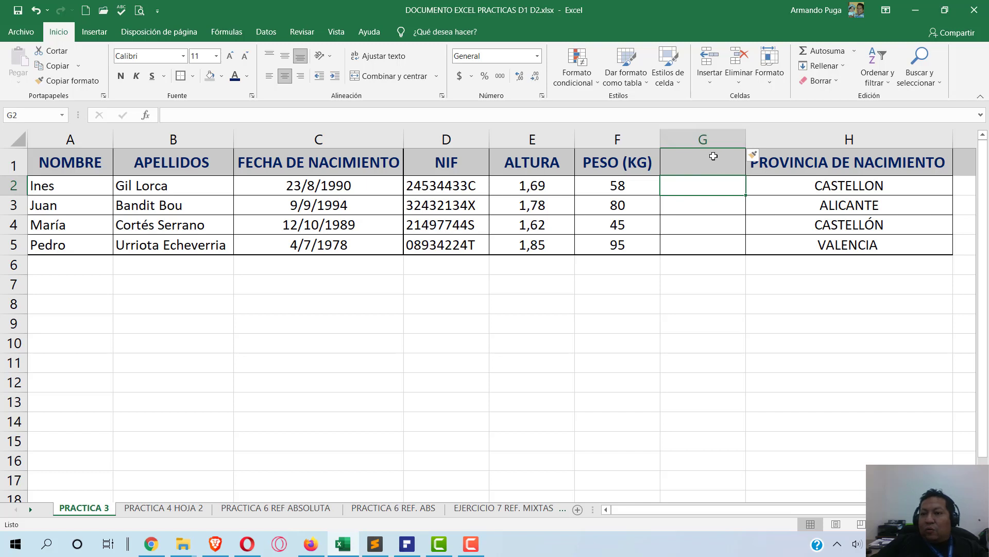
click(701, 209)
click(708, 232)
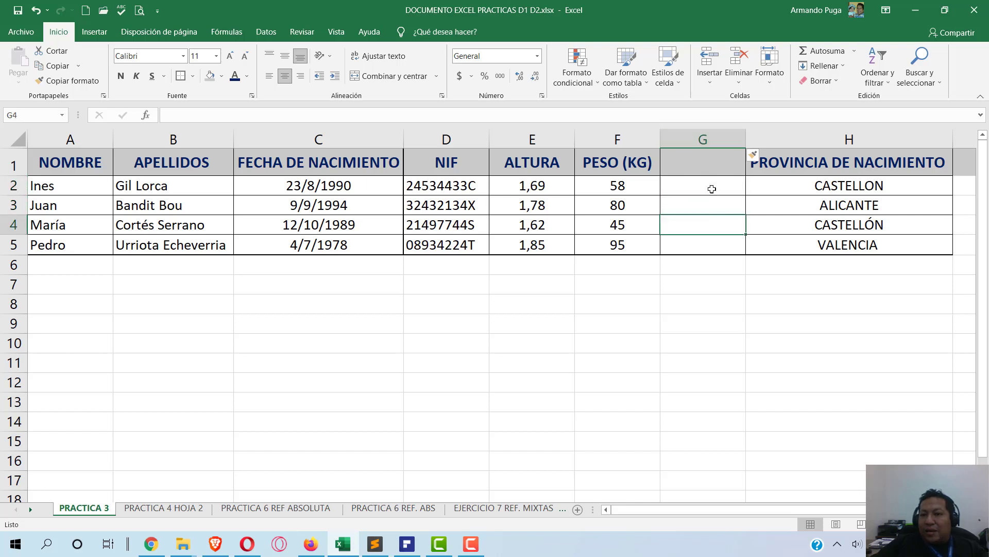
click(706, 159)
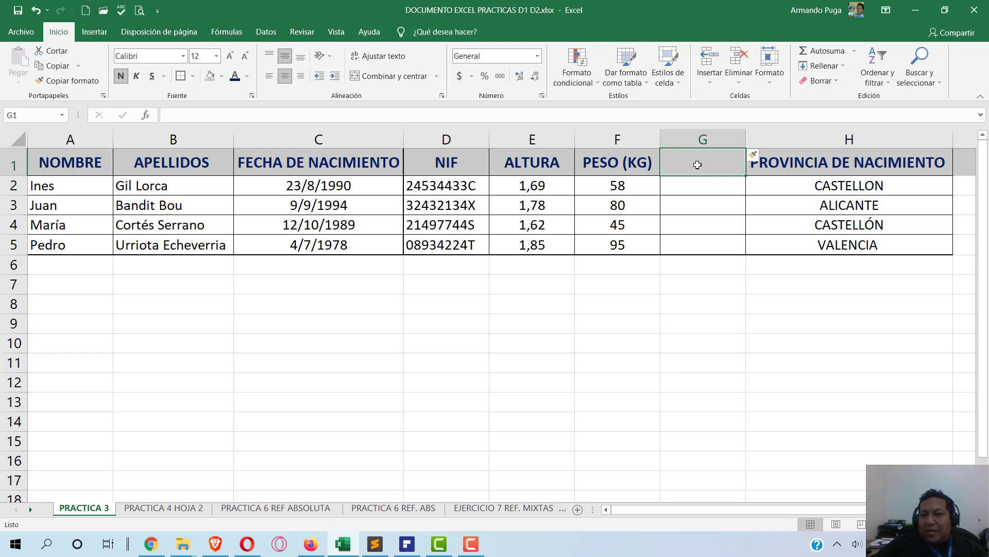
- Head column G 'CARNET DE CONDUCIR' and widen the column to fit the heading
text(CA)
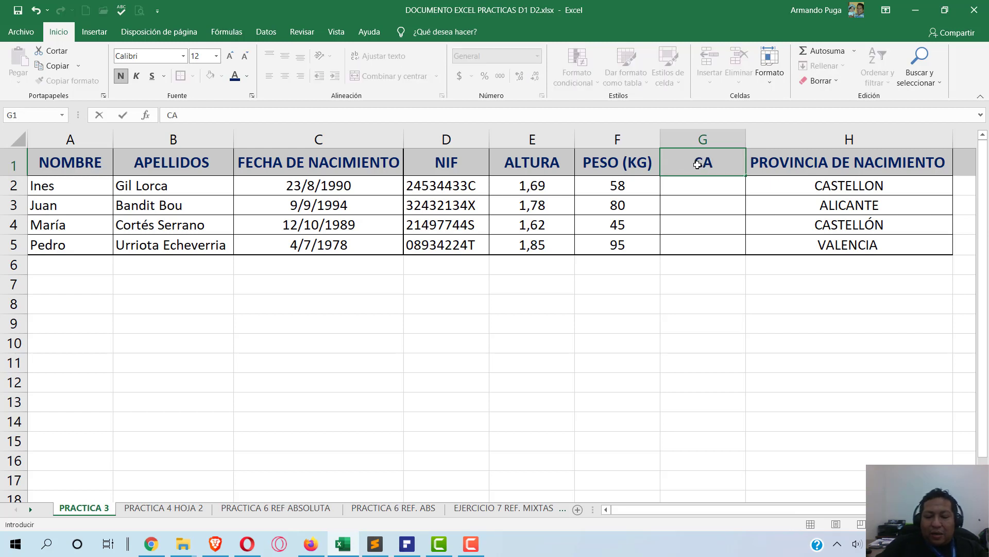
text(NE)
key(BackSpace)
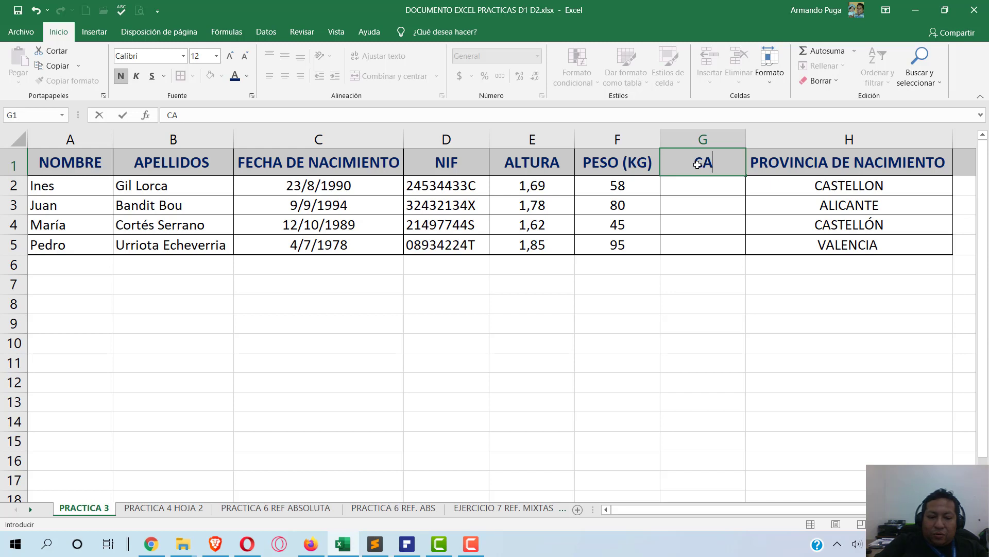
text(RNET DE CONSU)
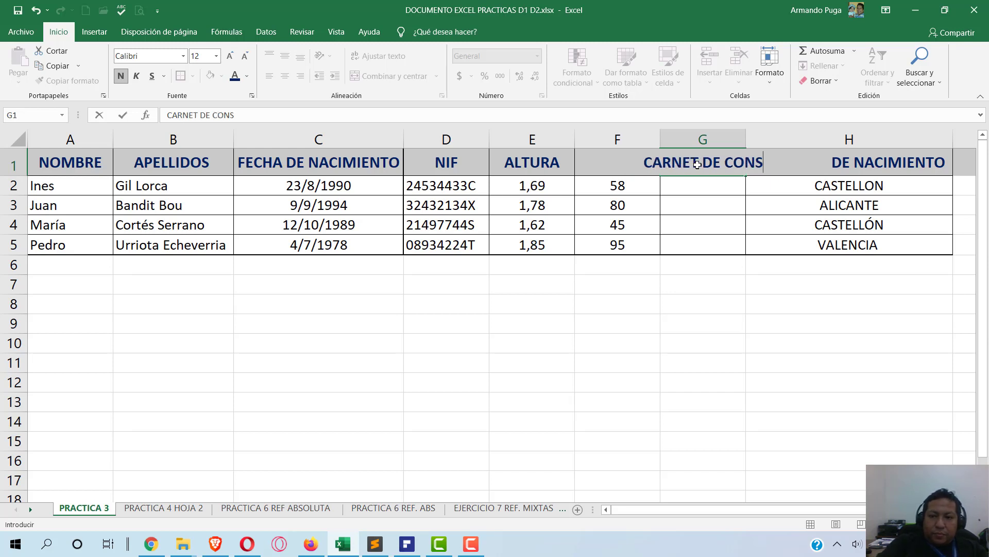
key(BackSpace)
key(BackSpace)
text(DUC)
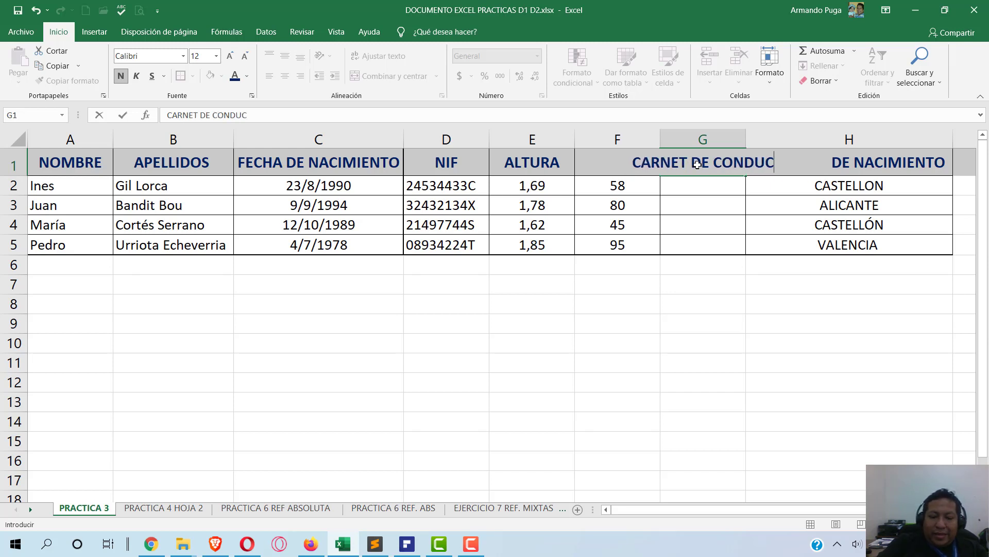
text(IR)
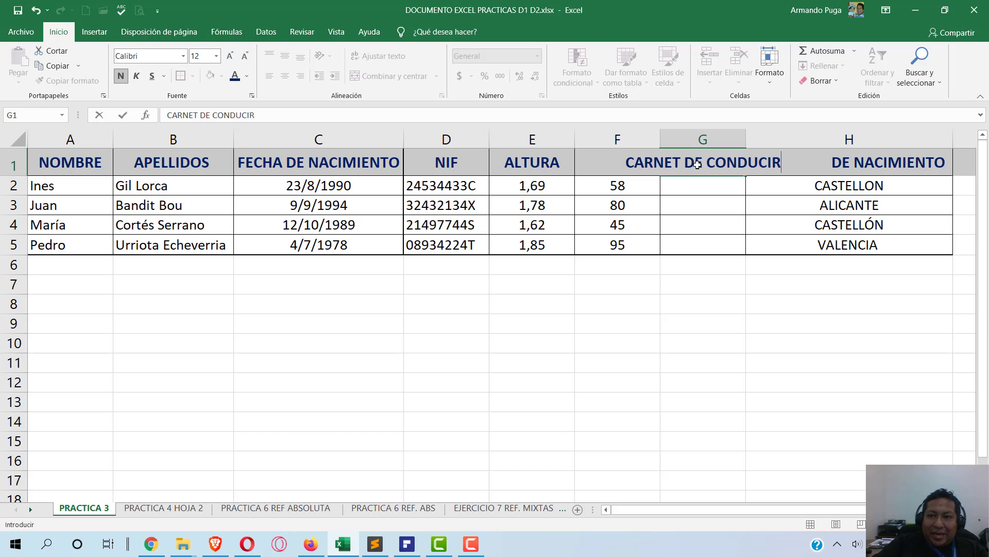
key(Return)
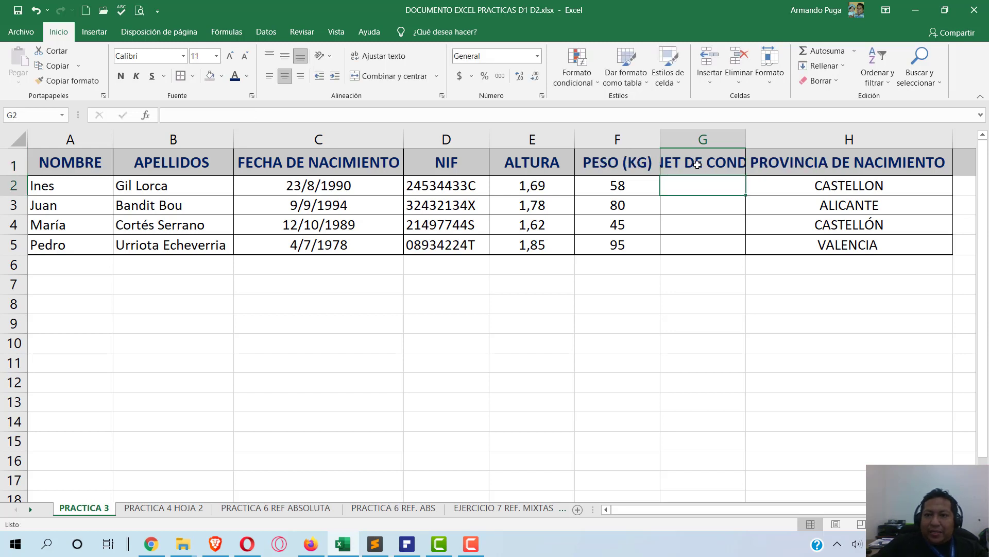
drag(746, 140, 816, 139)
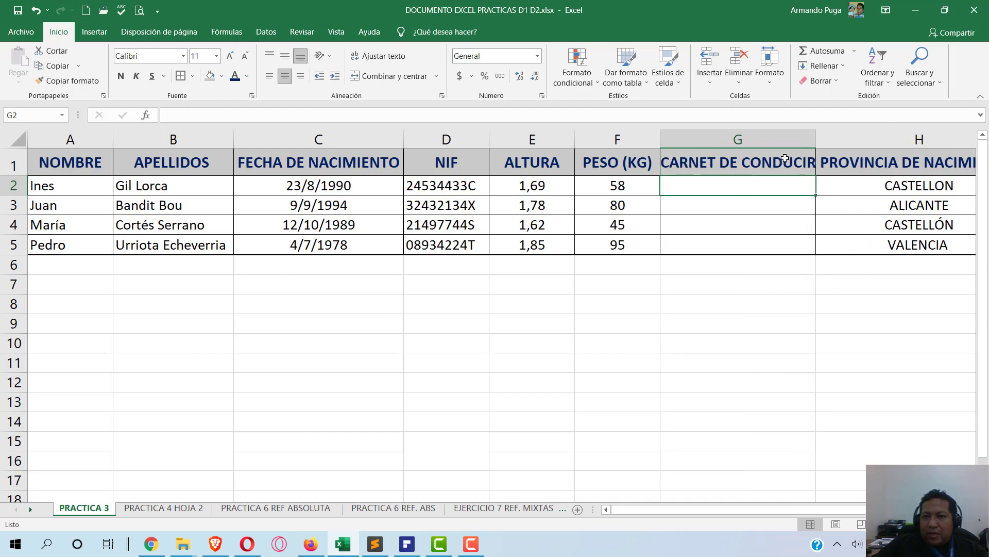
- Enter SI, NO, SI, NO in cells G2 to G5
text(SI)
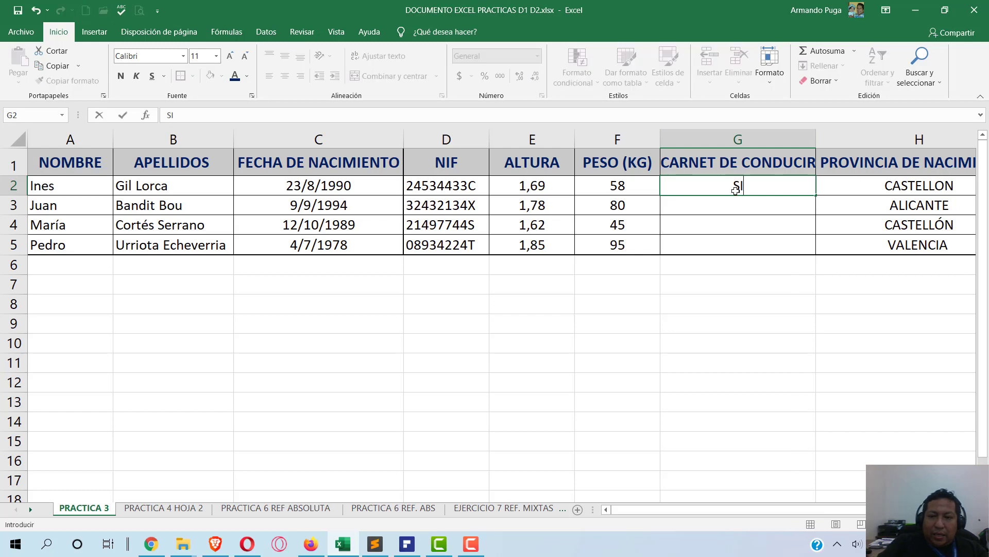
key(Return)
text(NO)
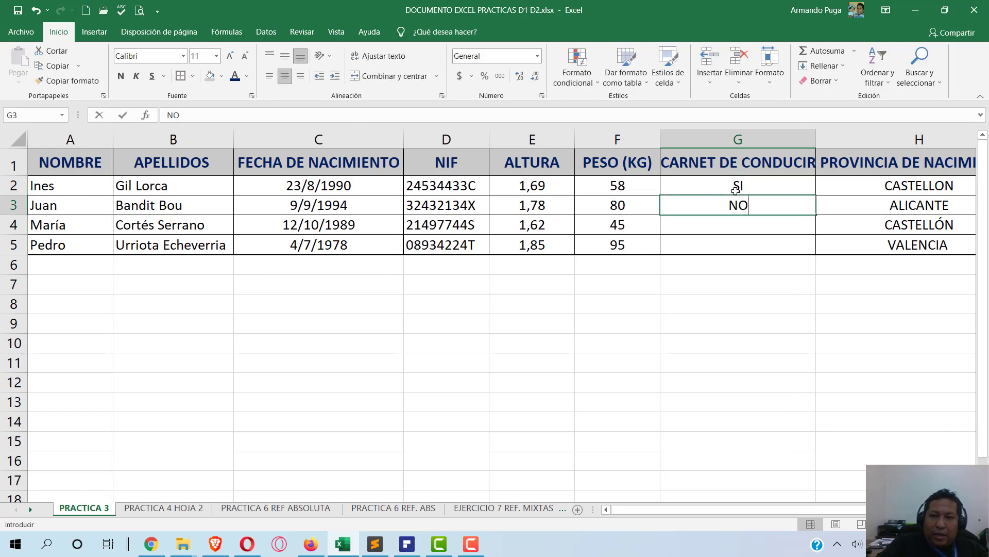
key(Return)
text(SI)
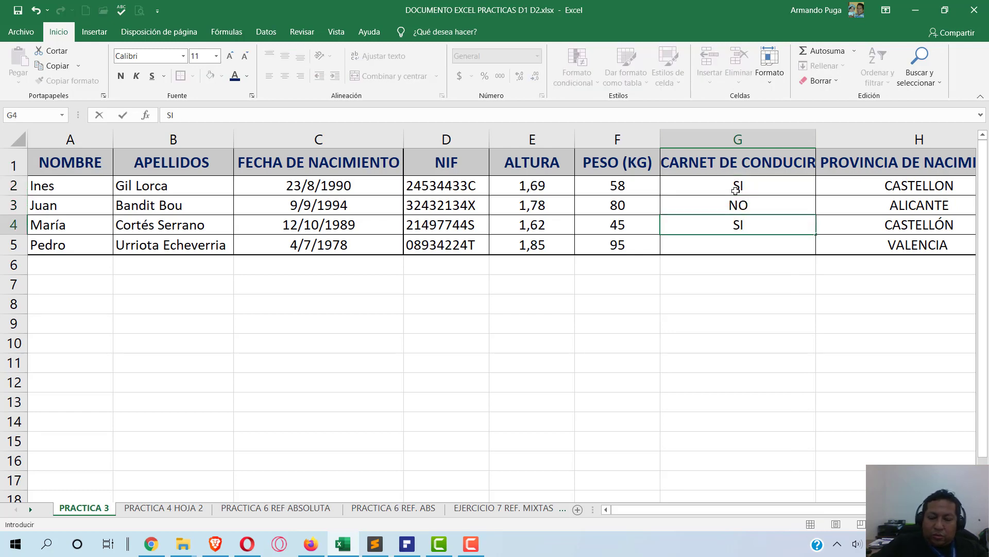
key(Return)
text(NO)
key(Up)
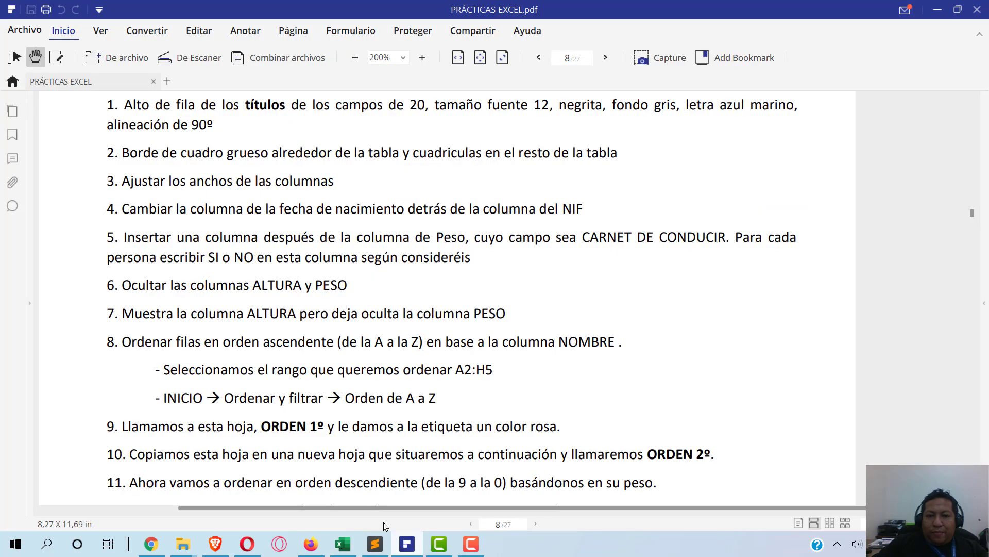
- Consult the instructions PDF, then bring up column G's options and dismiss them unchanged
click(405, 543)
key(alt+Tab)
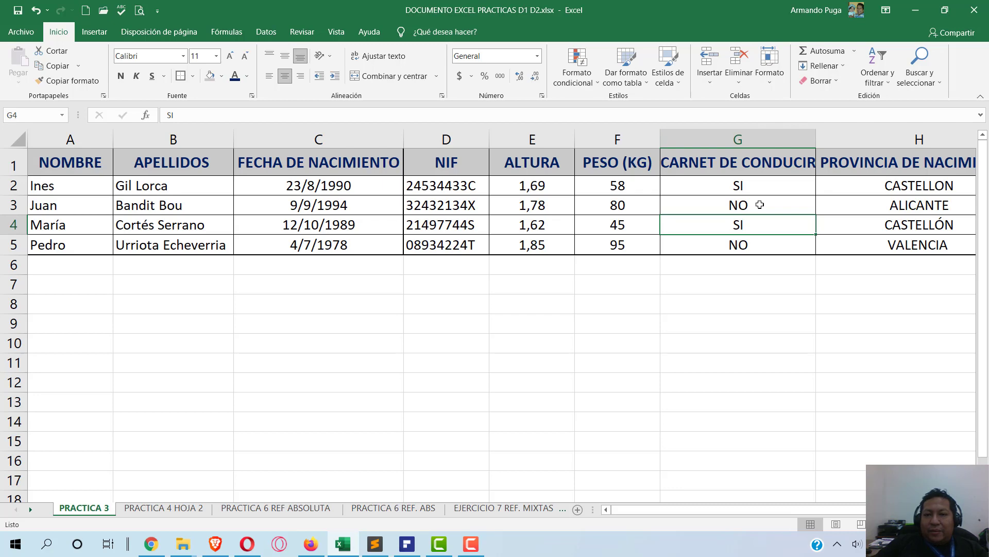
right_click(730, 139)
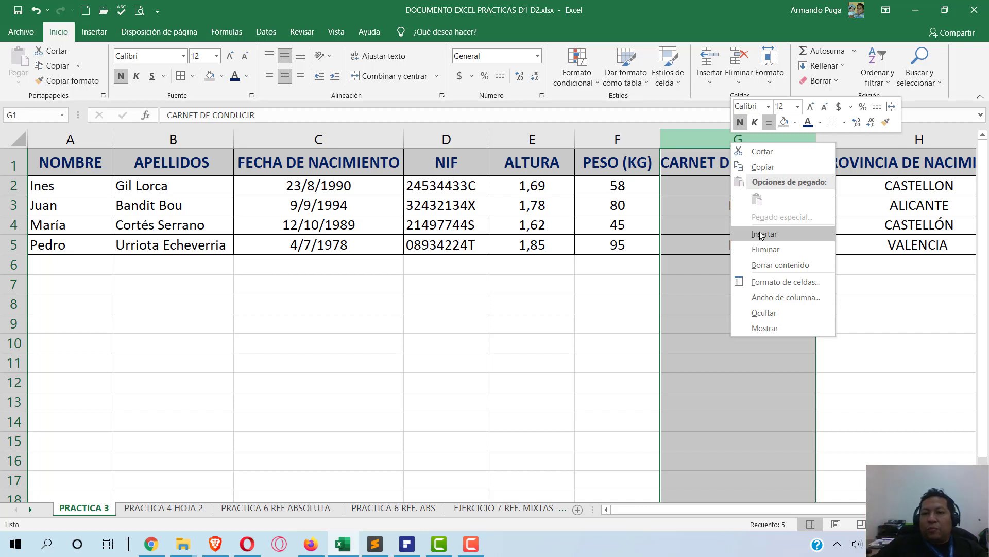
click(671, 227)
click(680, 247)
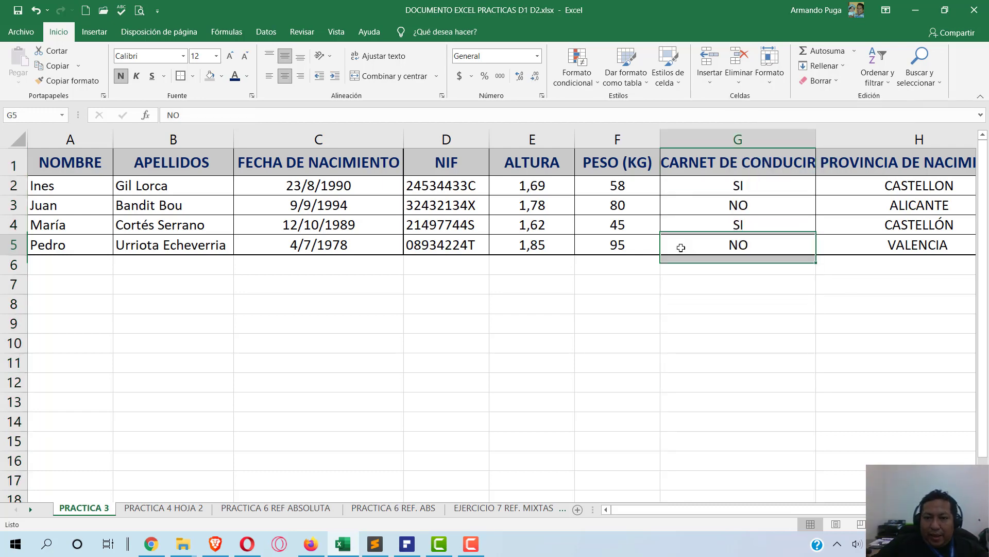
key(alt+Tab)
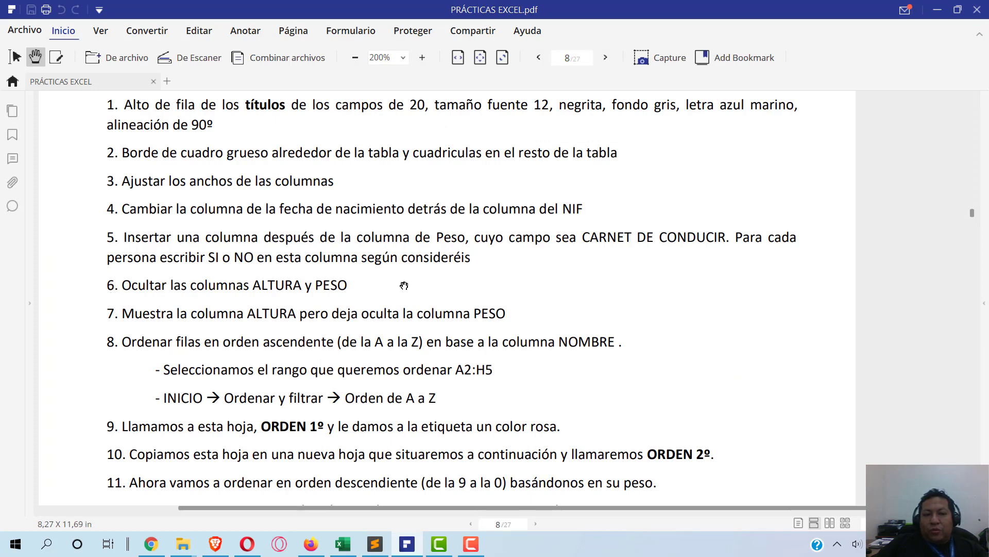
- Hide columns E:F, ALTURA and PESO (KG), so CARNET DE CONDUCIR follows NIF
key(alt+Tab)
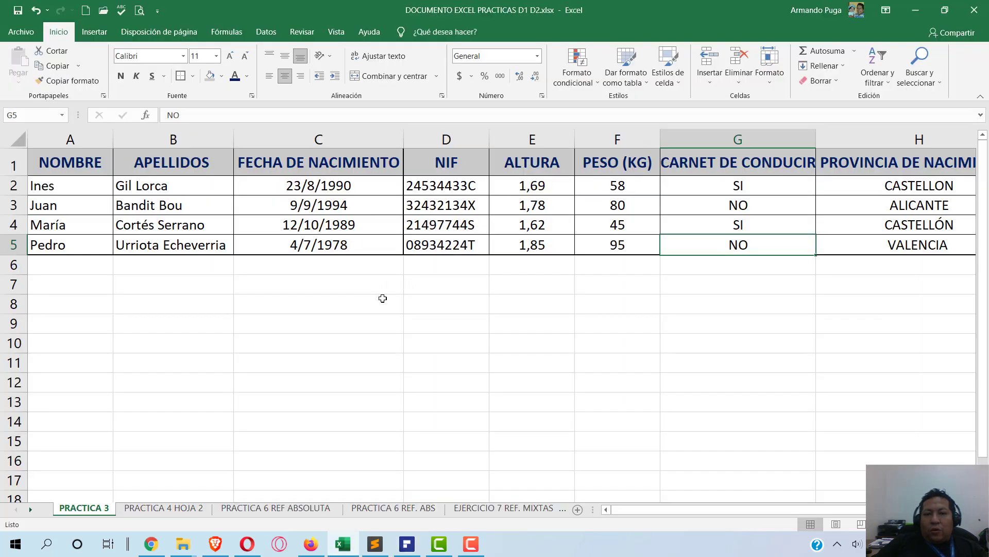
click(533, 164)
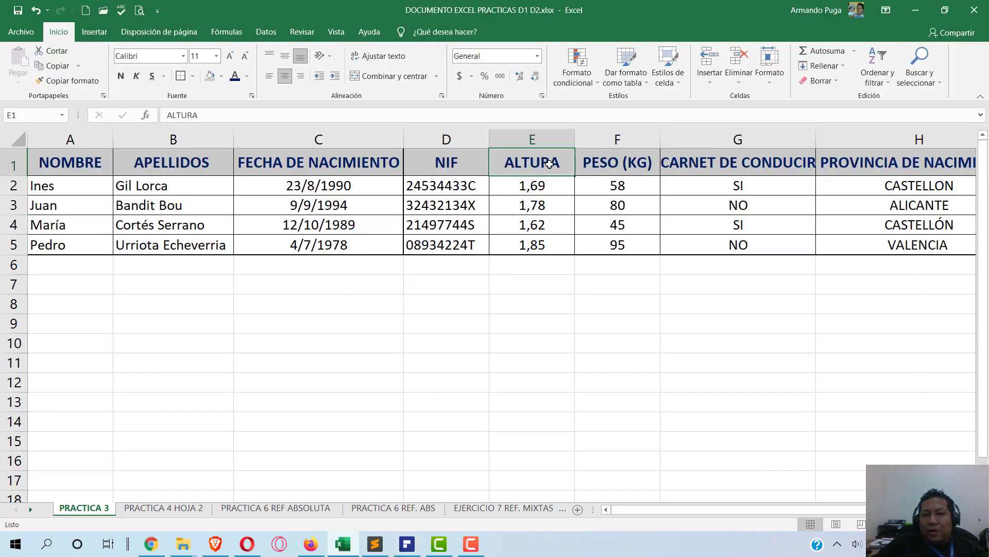
key(Right)
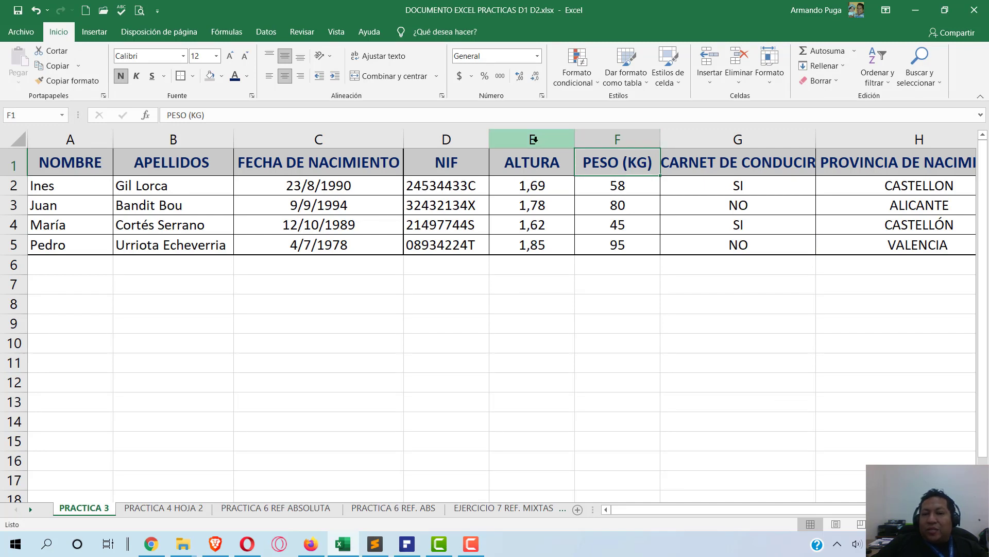
click(533, 138)
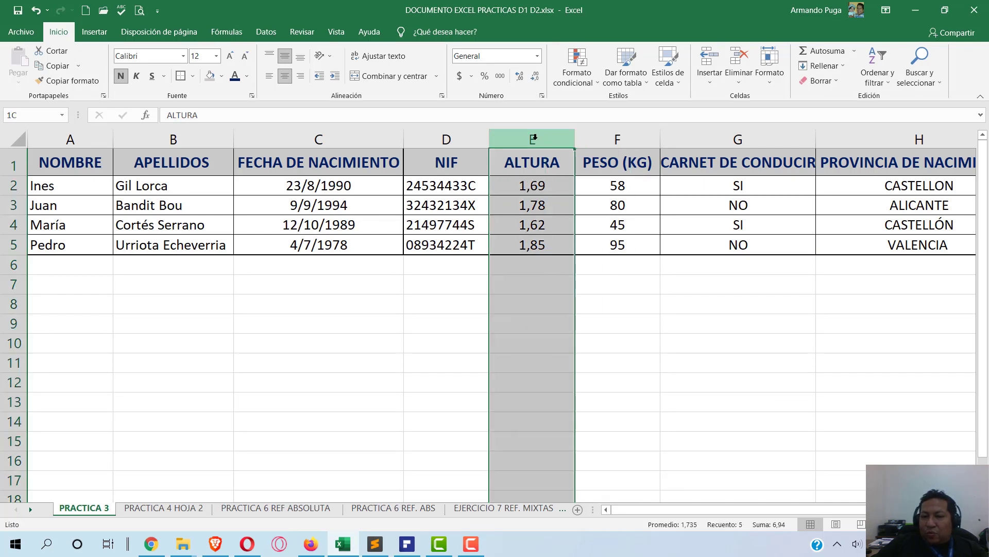
drag(549, 137, 622, 130)
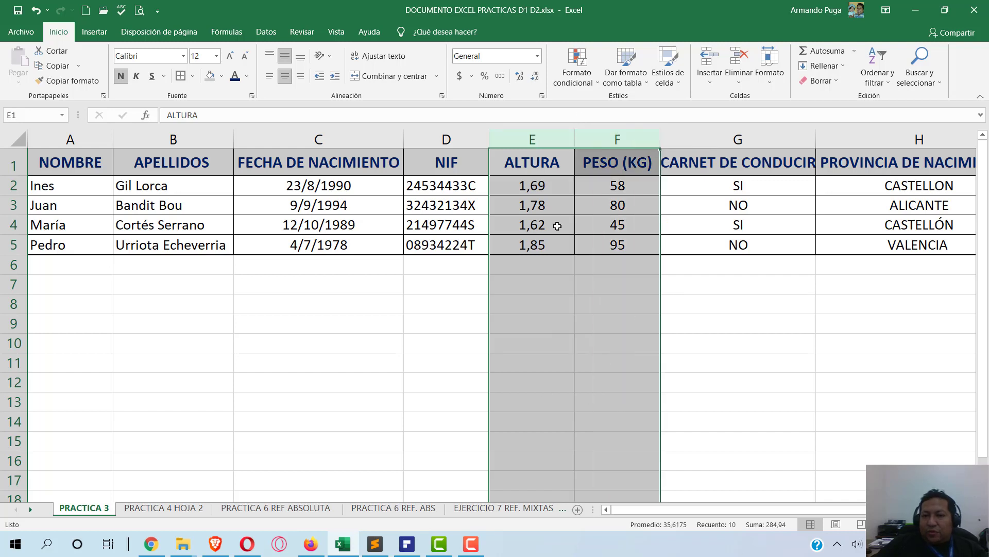
right_click(548, 137)
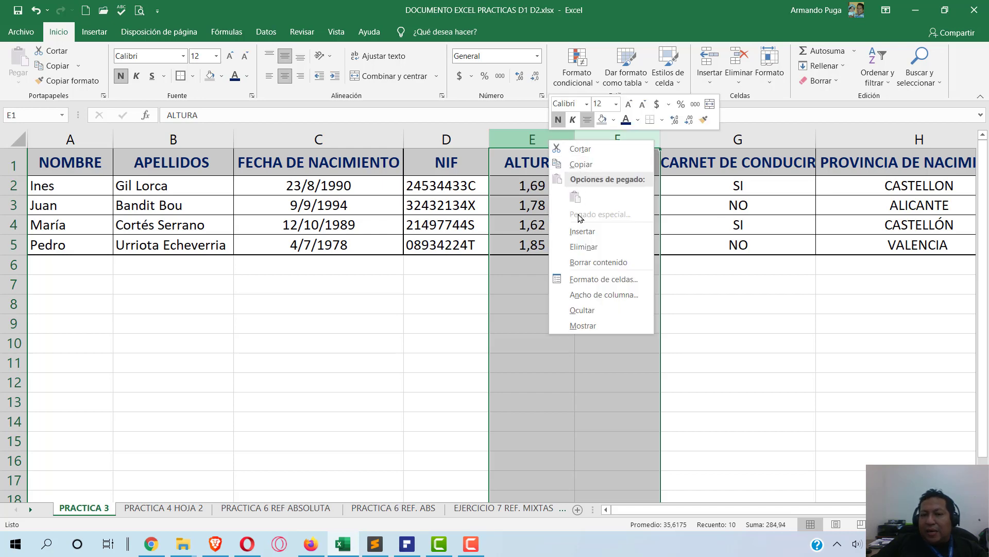
click(582, 310)
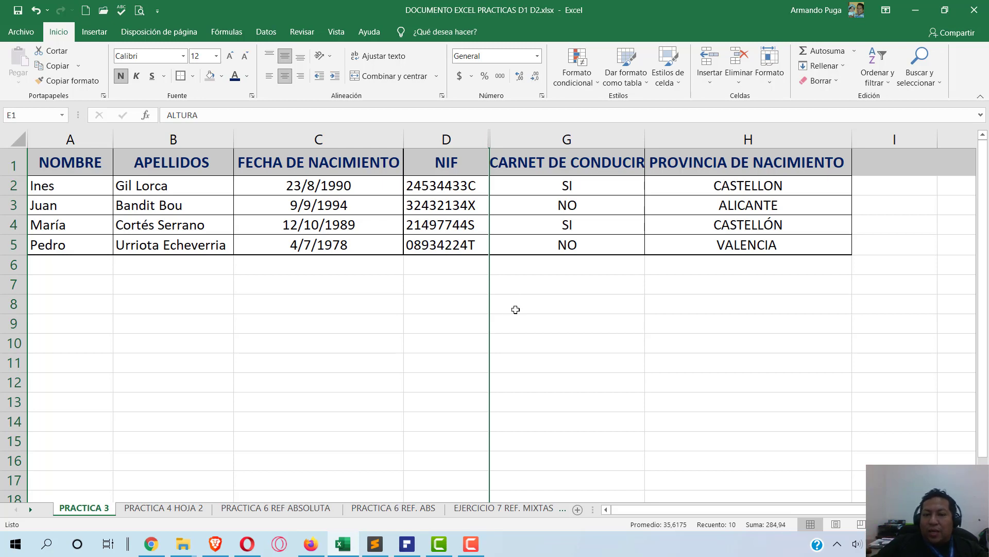
key(alt+Tab)
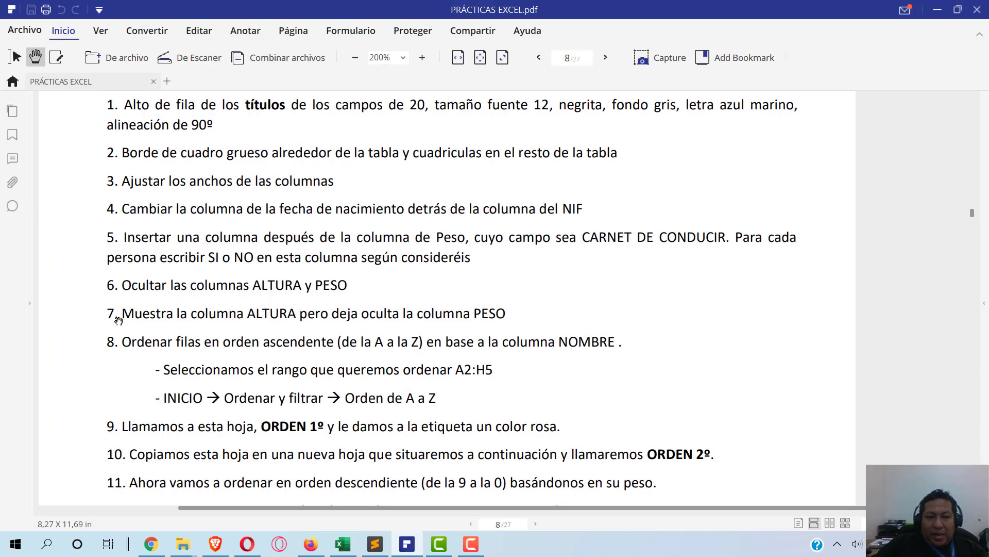
- Highlight instruction 7 in the PDF, then go back to the Excel workbook
drag(124, 313, 522, 313)
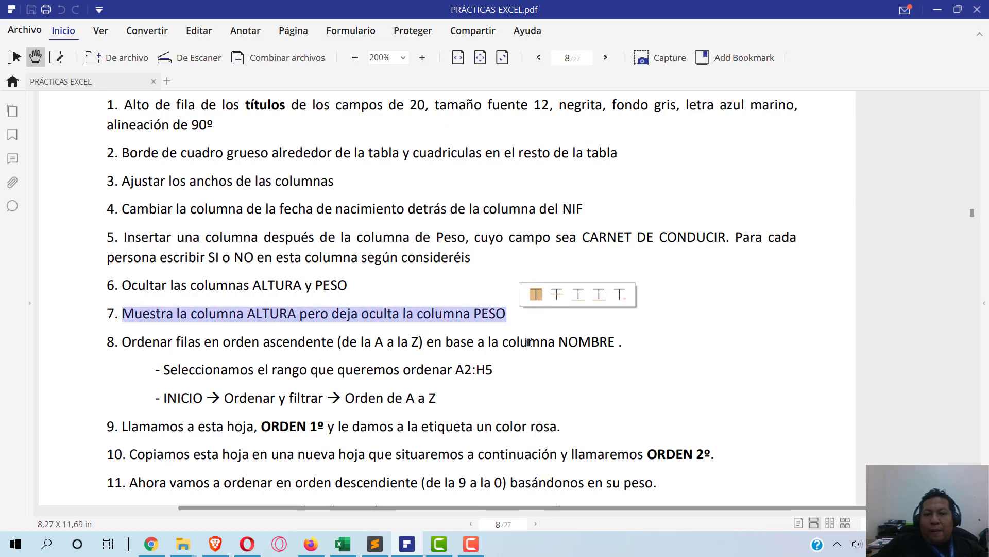
click(523, 333)
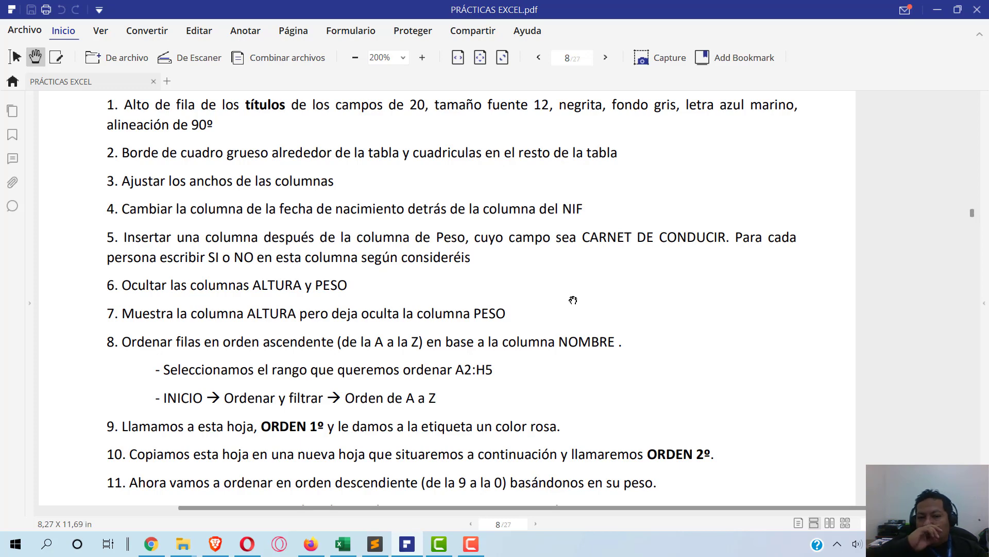
key(alt+Tab)
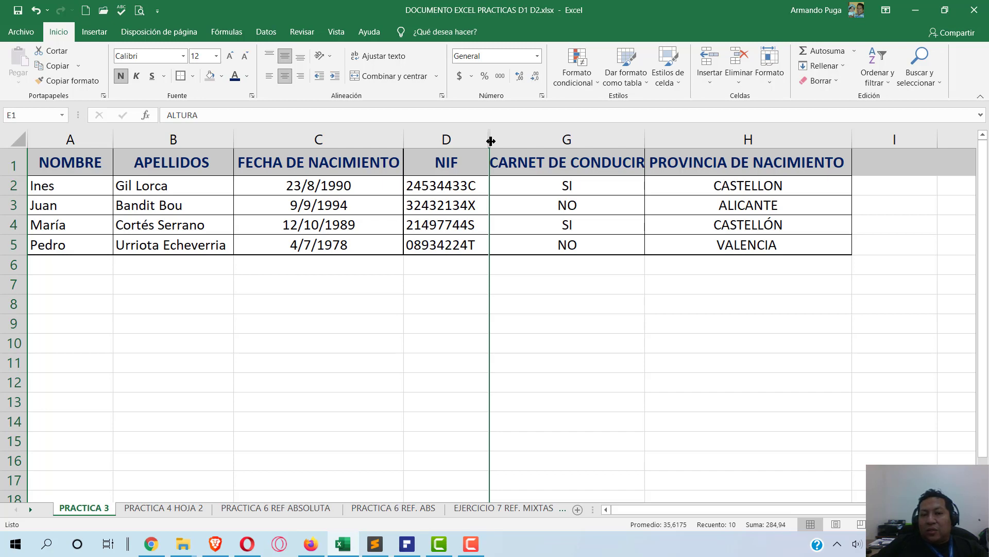
- Unhide the ALTURA and PESO (KG) columns between D and G
right_click(491, 141)
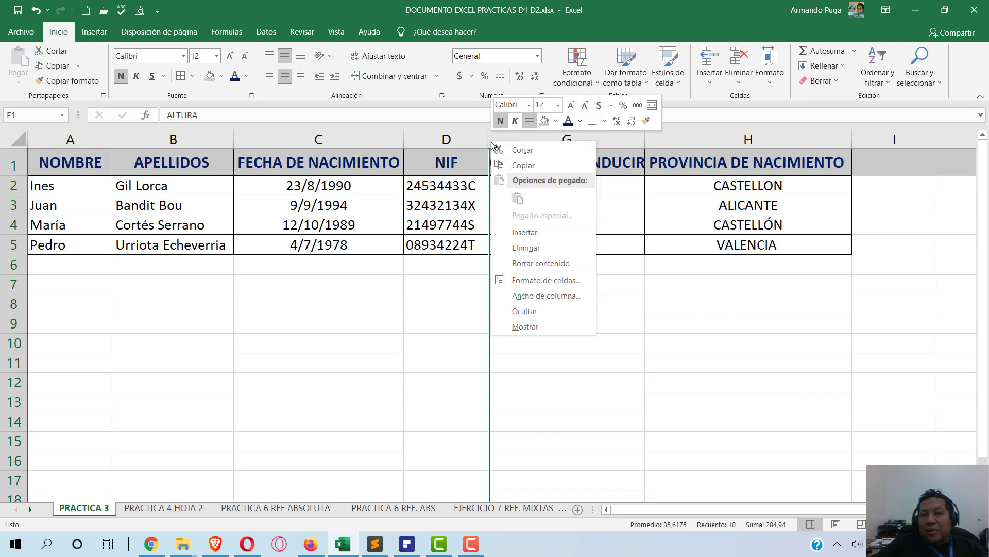
click(533, 327)
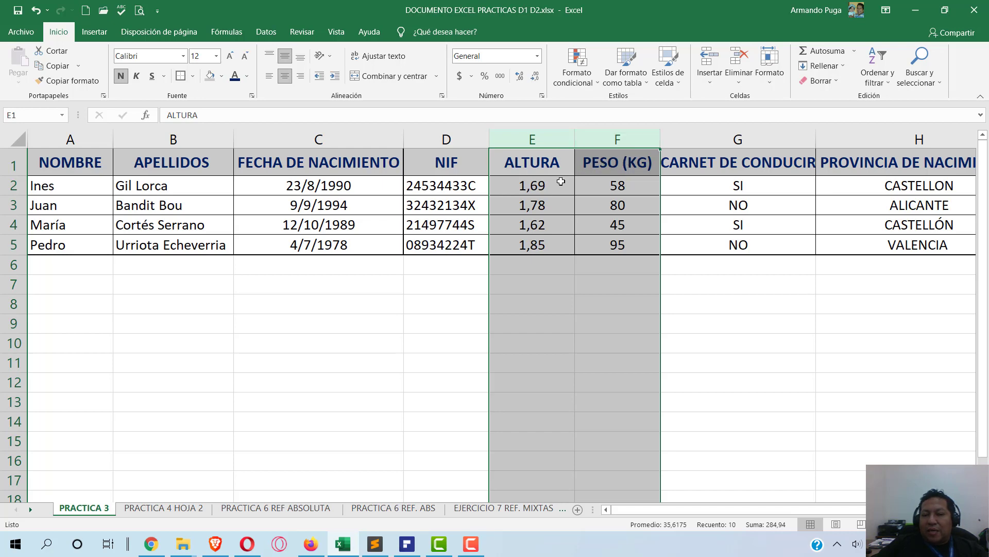
key(alt+Tab)
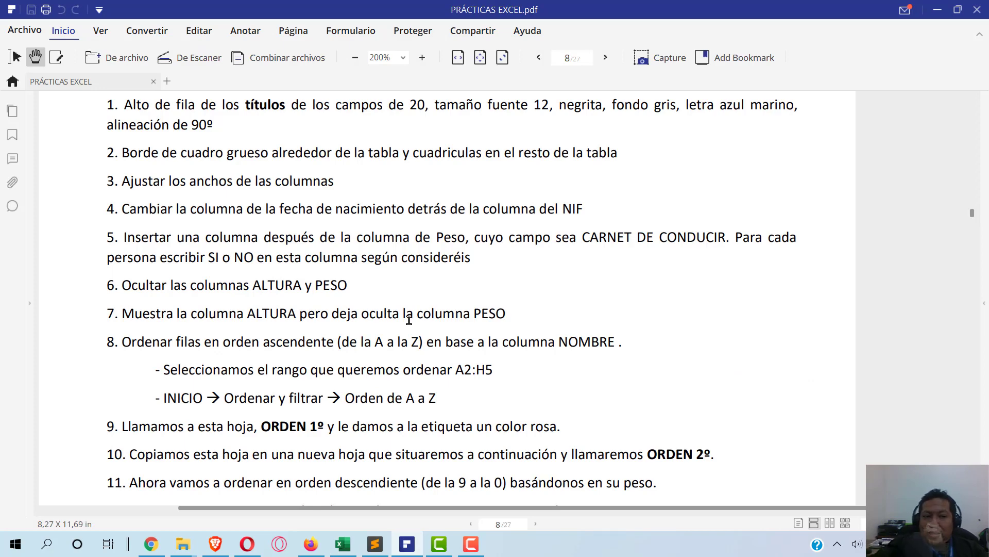
key(alt+Tab)
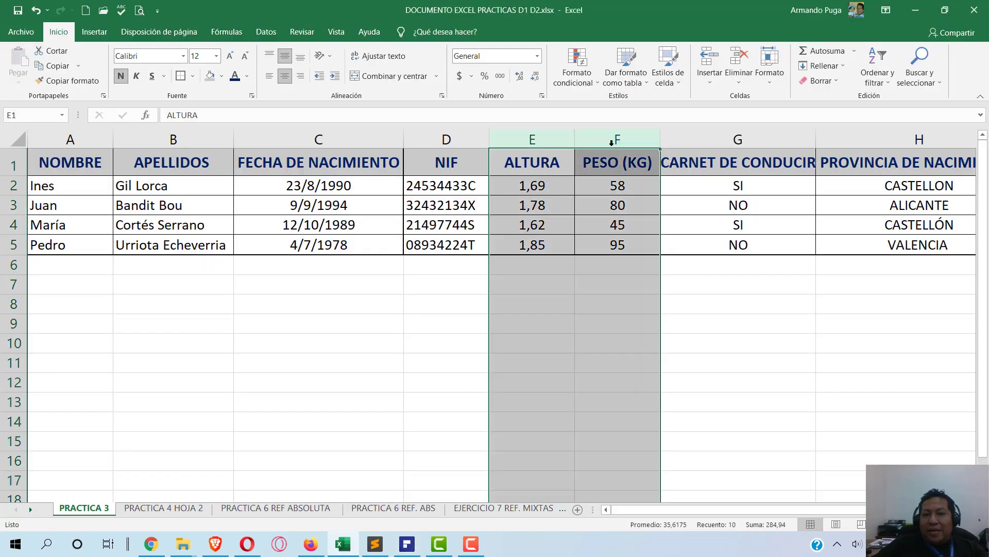
- Hide only the PESO (KG) column again, leaving ALTURA visible
click(613, 139)
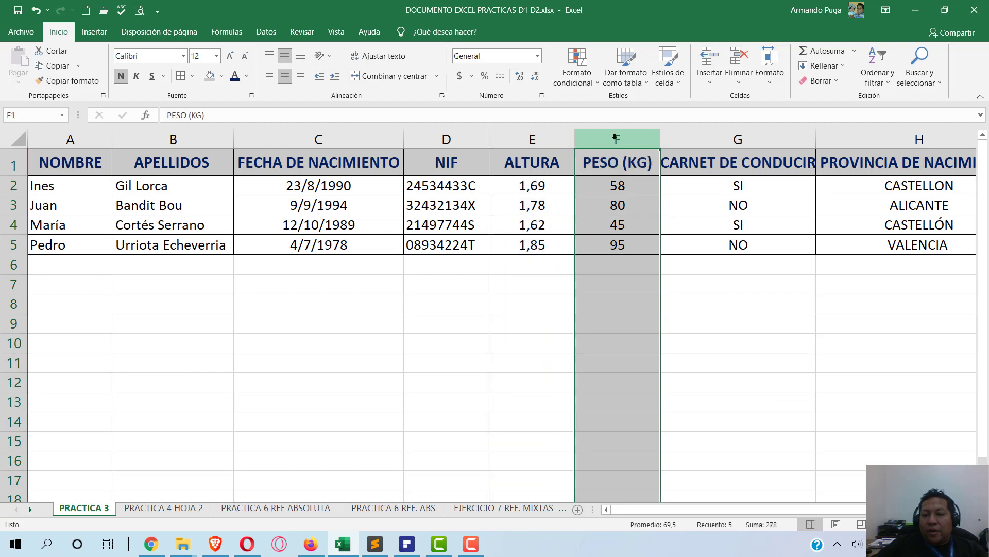
right_click(615, 136)
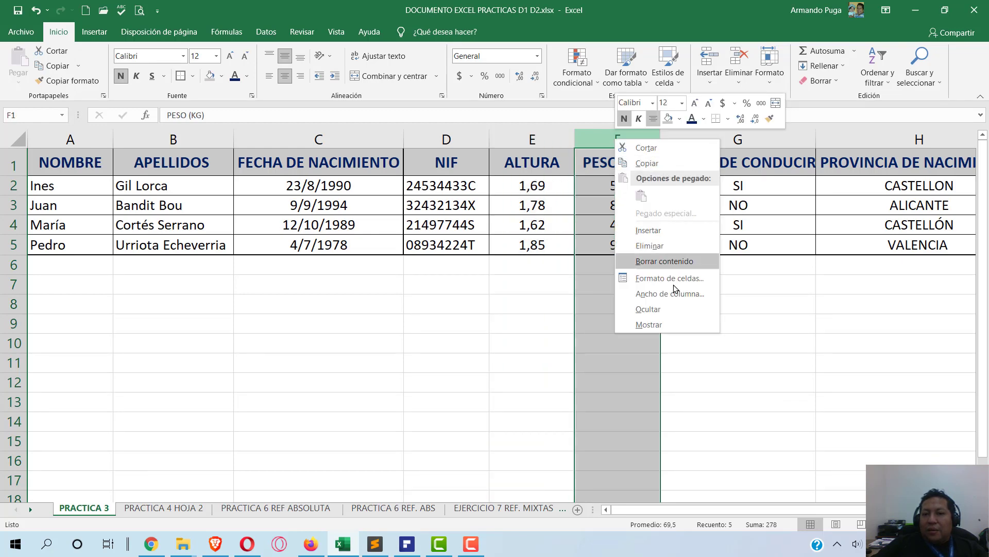
click(666, 312)
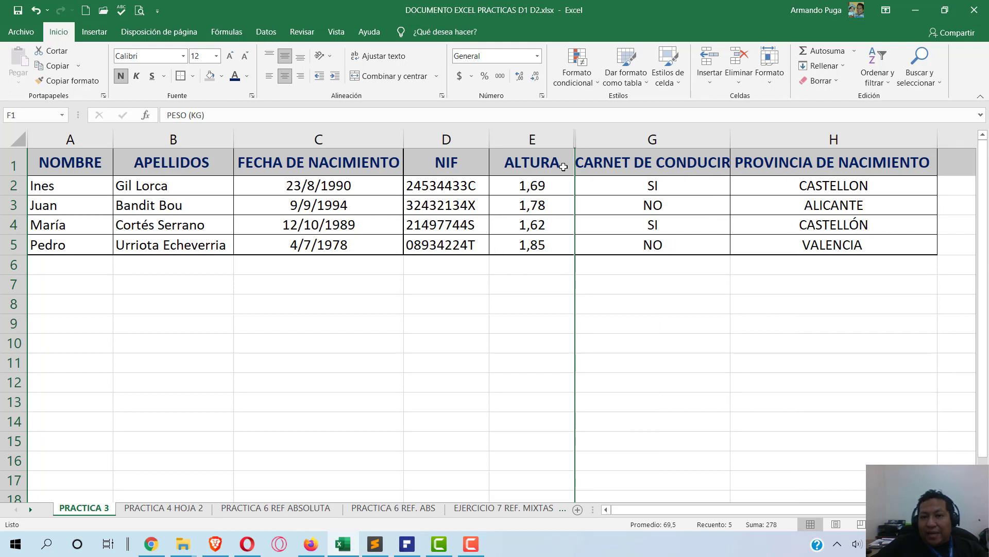
click(652, 137)
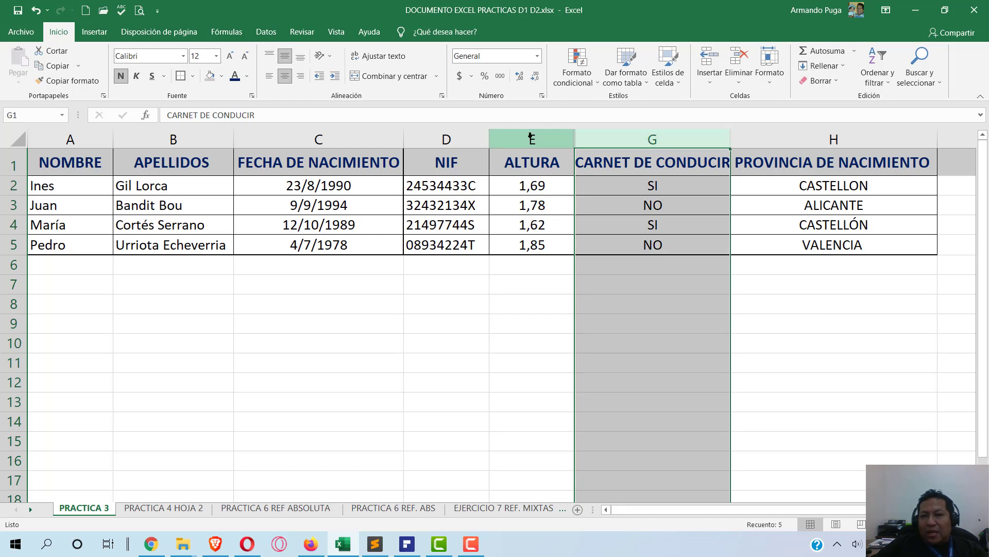
click(527, 235)
key(alt+Tab)
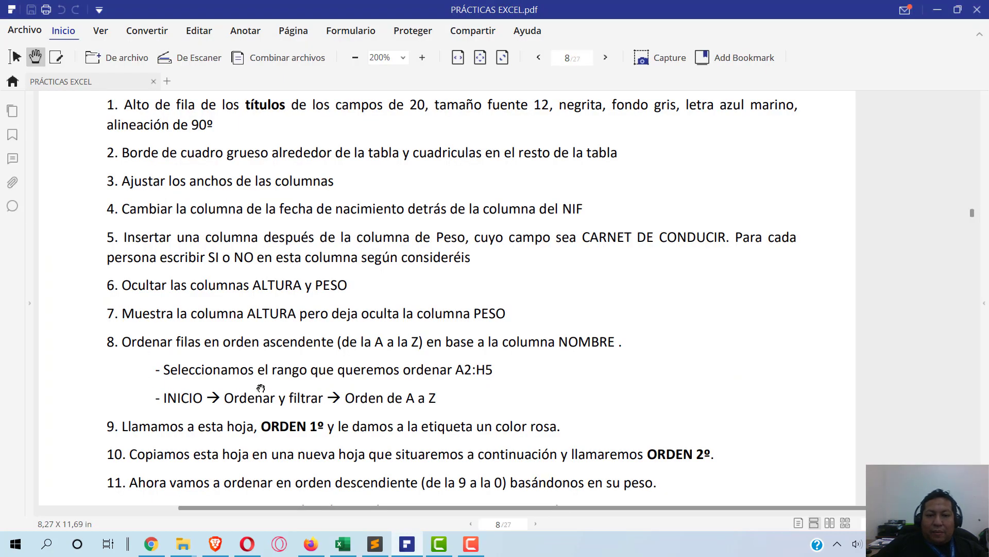
- Scroll the PDF down to the sorting instructions, then return to Excel at cell A2
scroll(261, 388, down, 3)
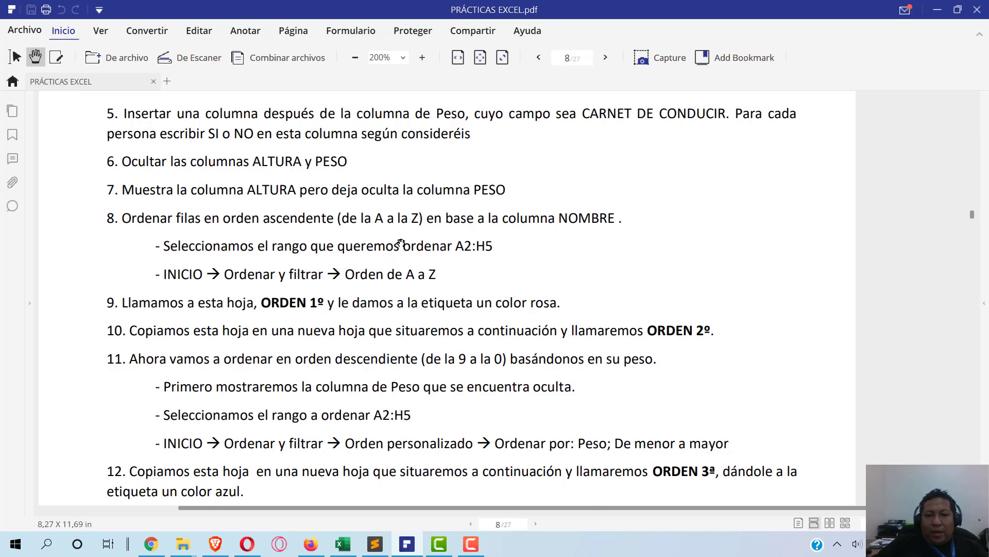
click(467, 544)
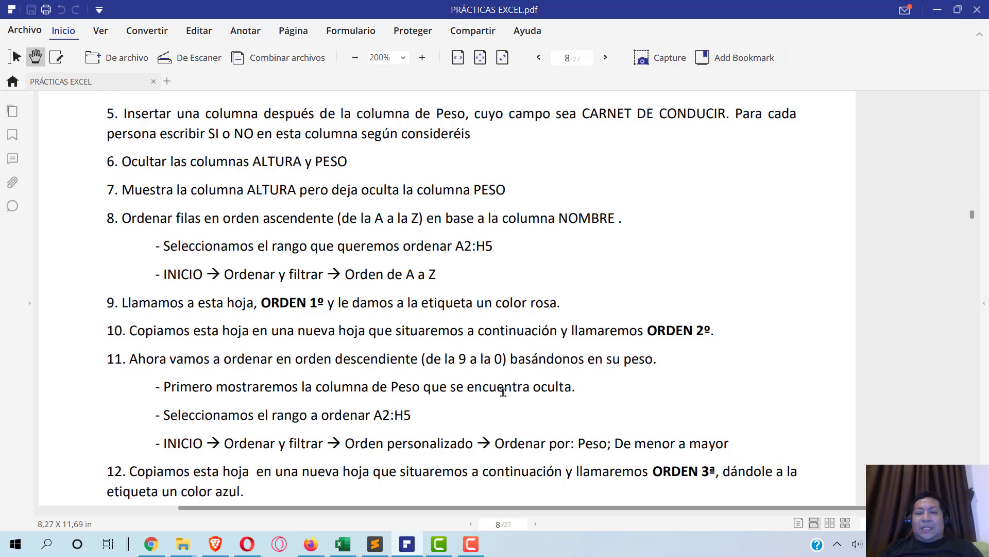
click(343, 543)
click(69, 184)
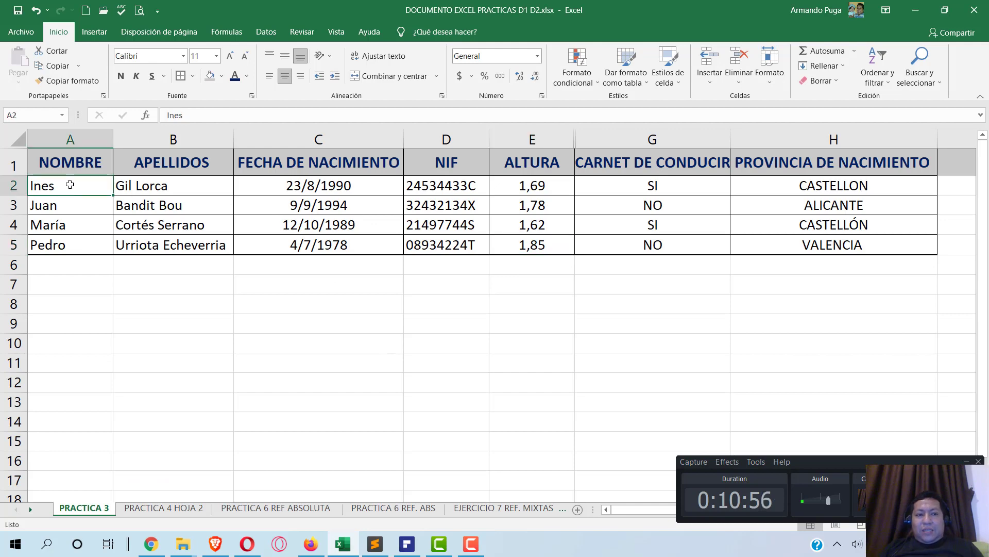
- Select the table data A2:H5 and sort it A to Z by NOMBRE
drag(70, 184, 856, 237)
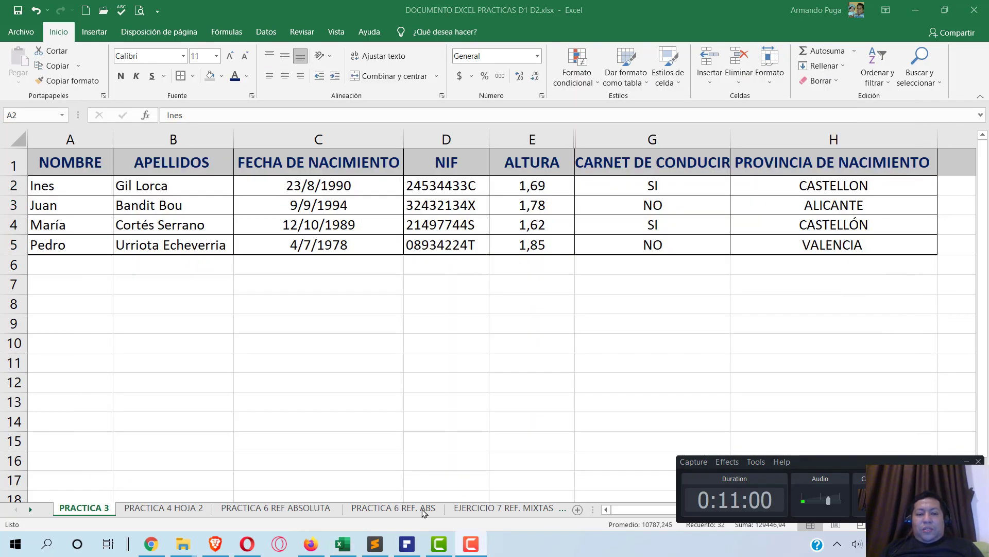
click(407, 544)
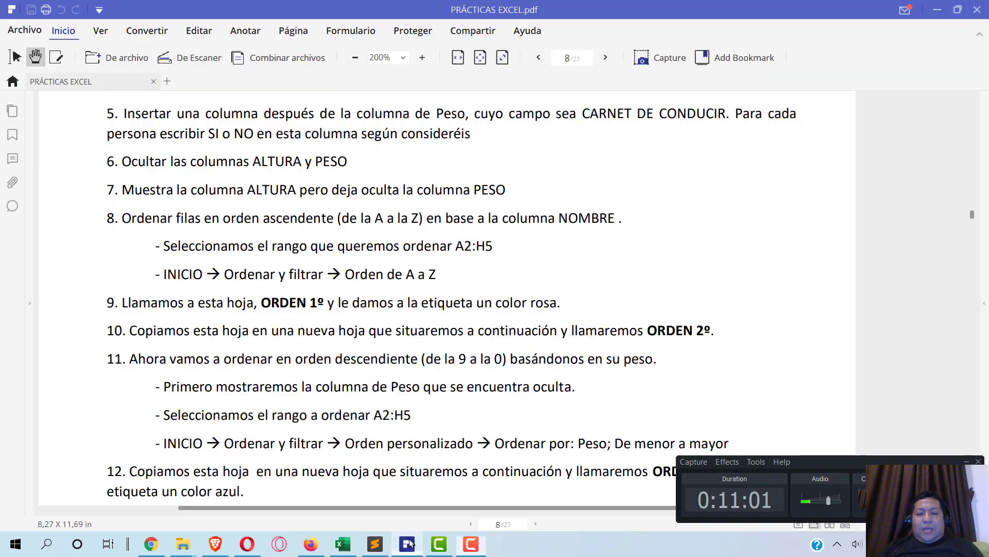
click(964, 461)
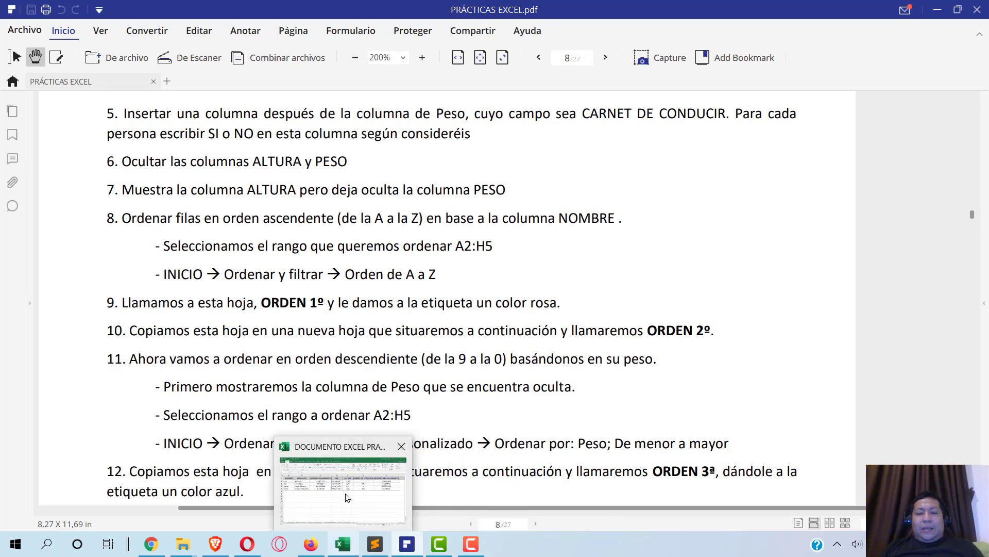
click(343, 544)
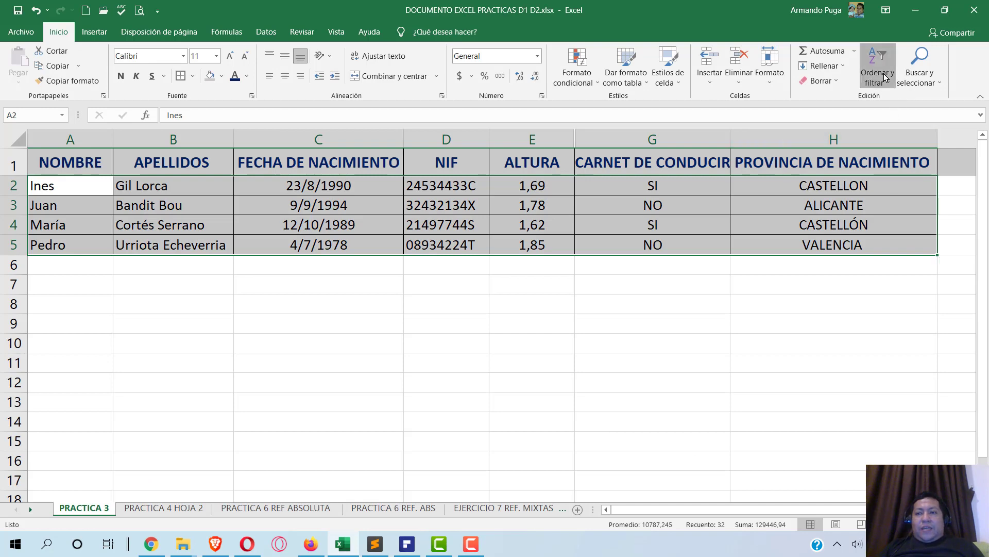
click(878, 69)
click(898, 101)
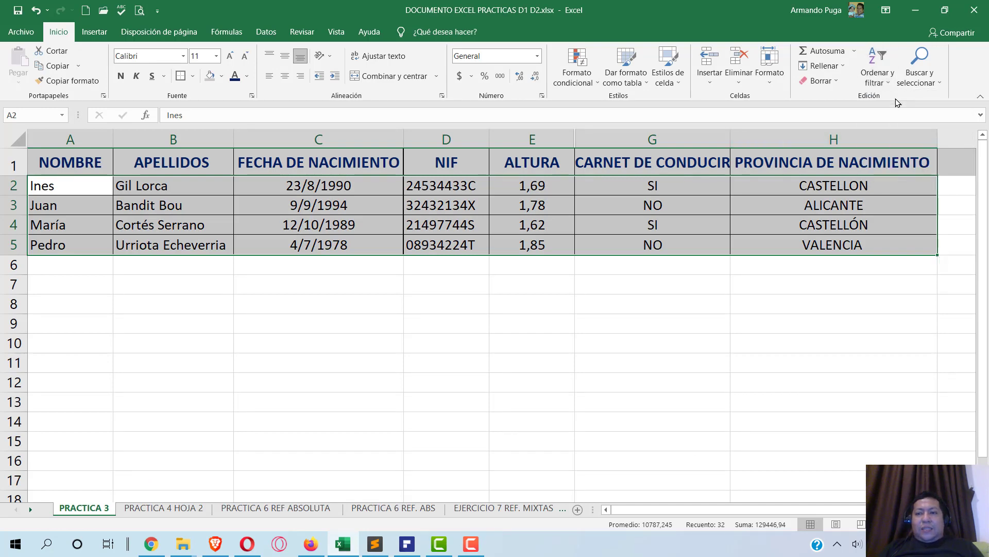
- Verify the names now run Ines, Juan, María, Pedro, checking against the PDF
click(368, 183)
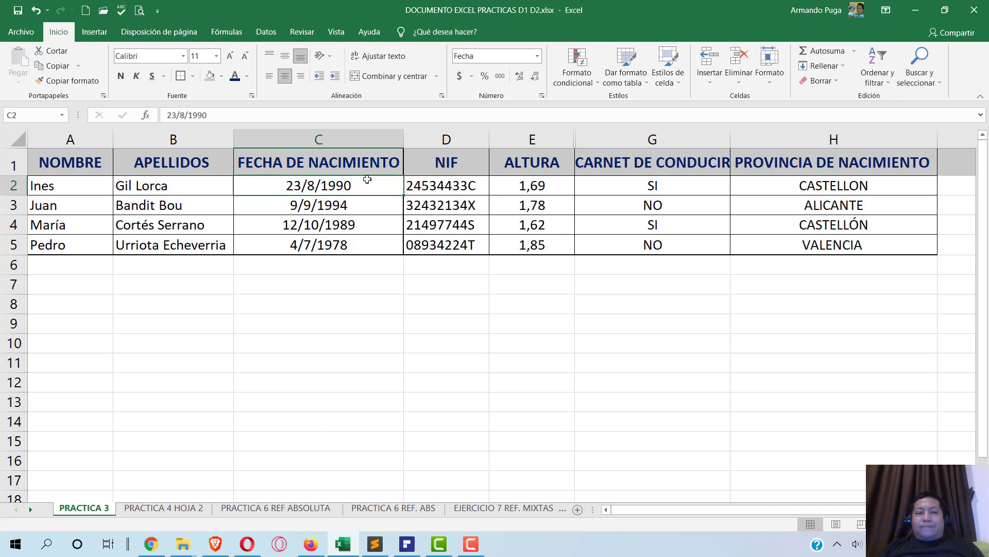
click(83, 187)
click(75, 206)
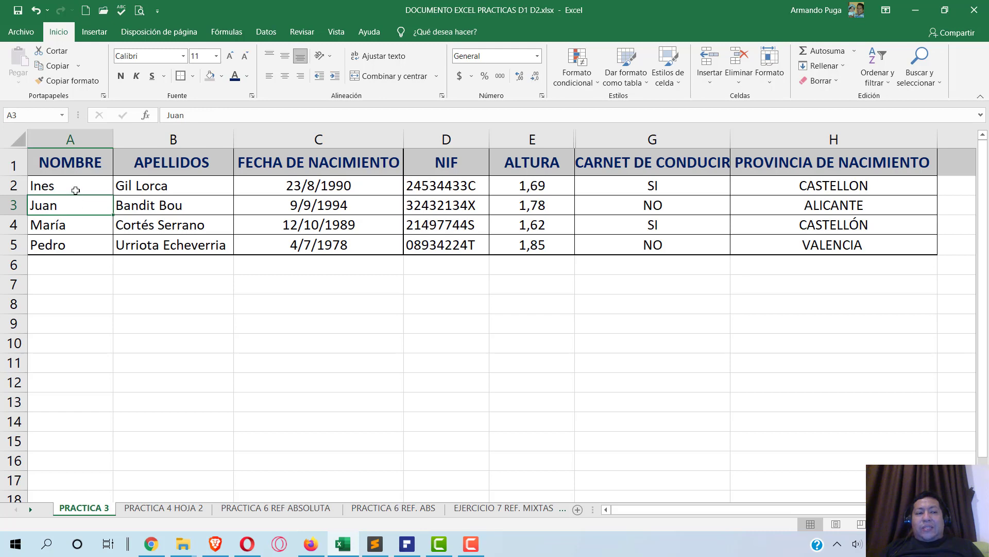
click(76, 190)
click(75, 209)
click(75, 185)
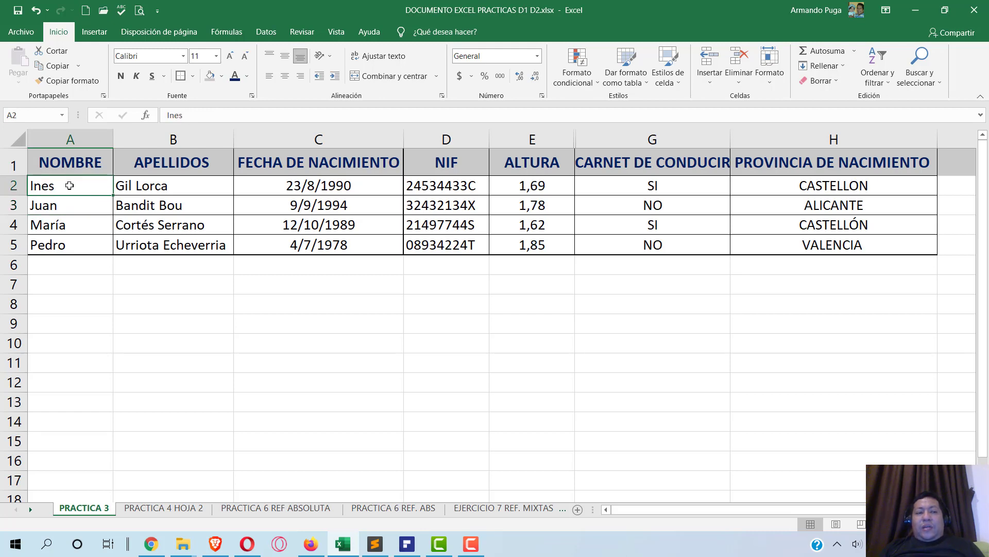
click(51, 203)
click(53, 227)
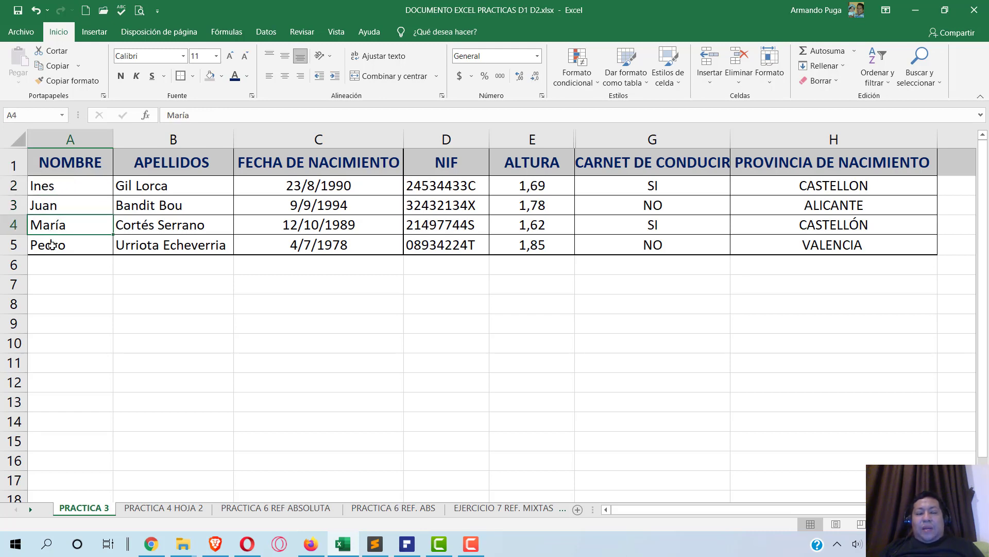
click(52, 245)
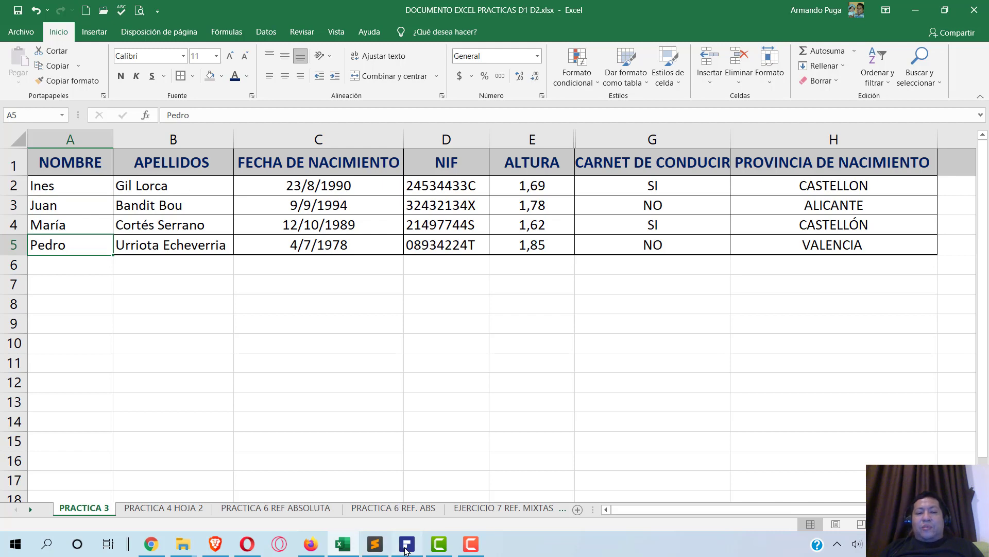
click(407, 544)
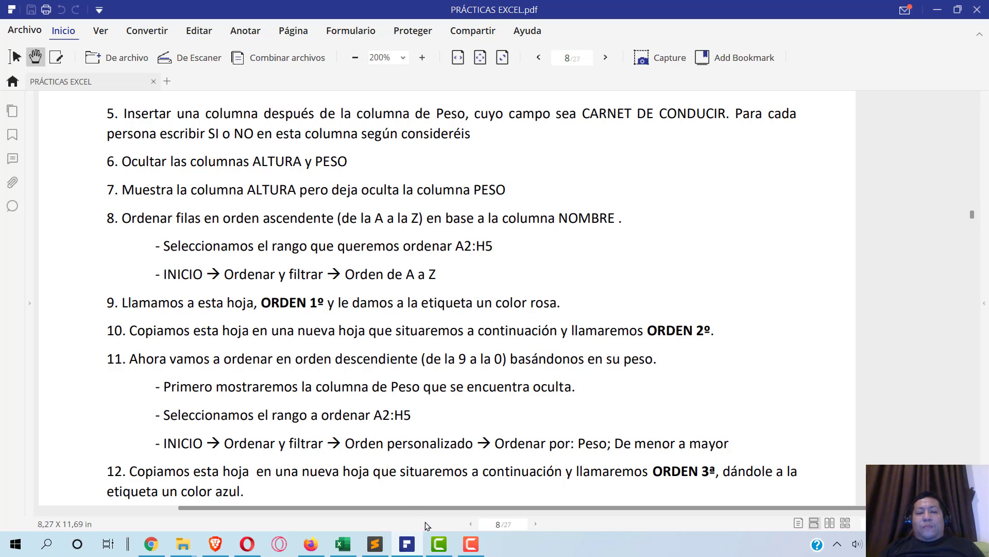
click(343, 544)
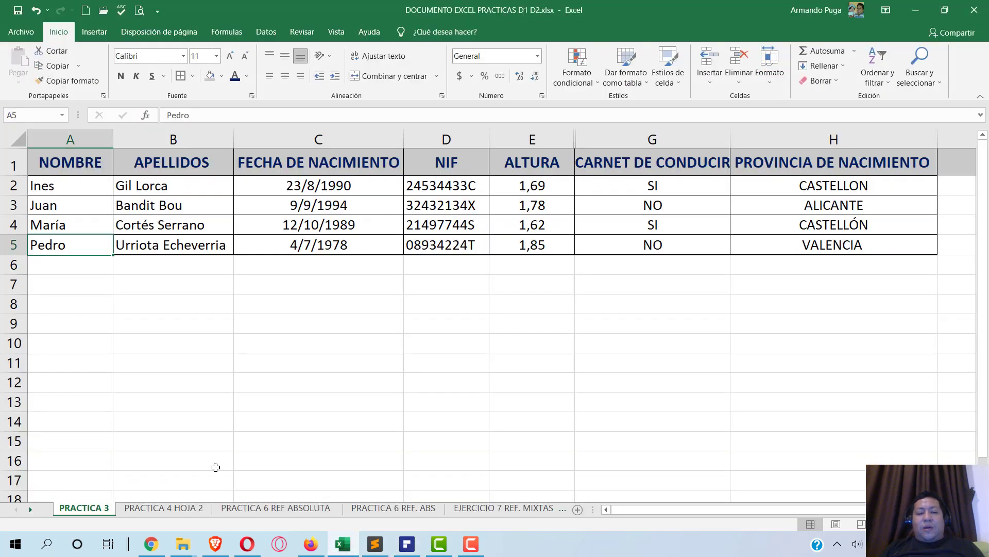
- Rename the PRACTICA 3 sheet tab to 'ORDEN 1o', correcting the mistyped final character
right_click(94, 508)
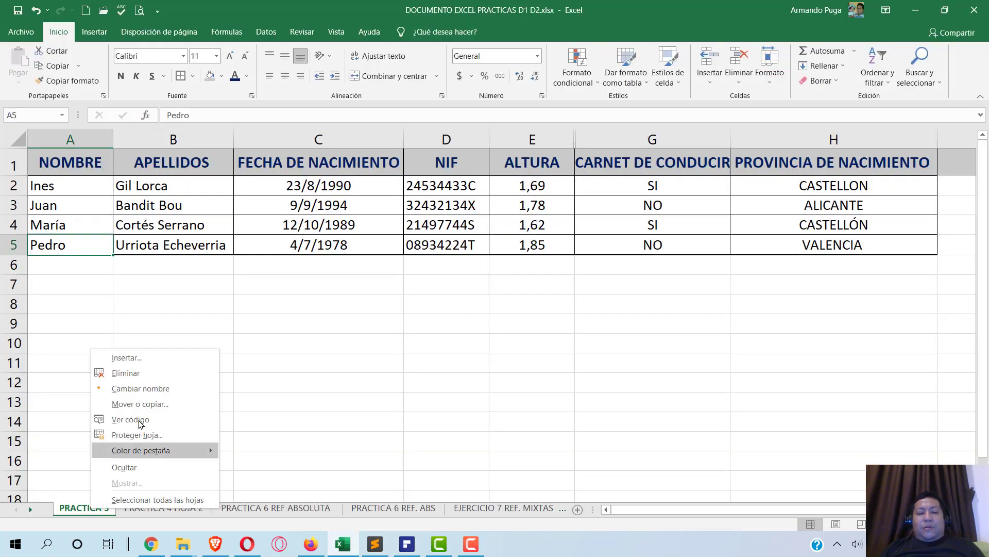
click(140, 388)
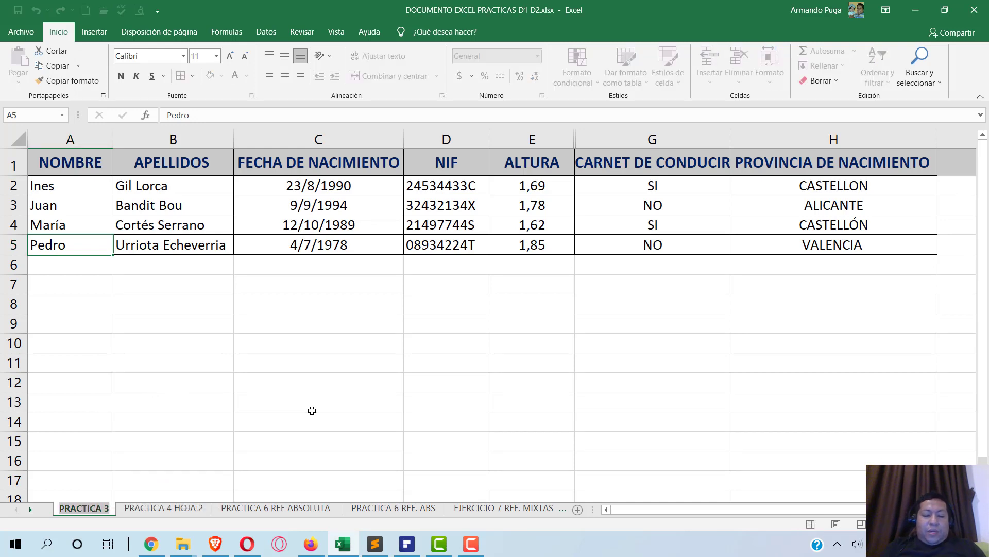
text(OR)
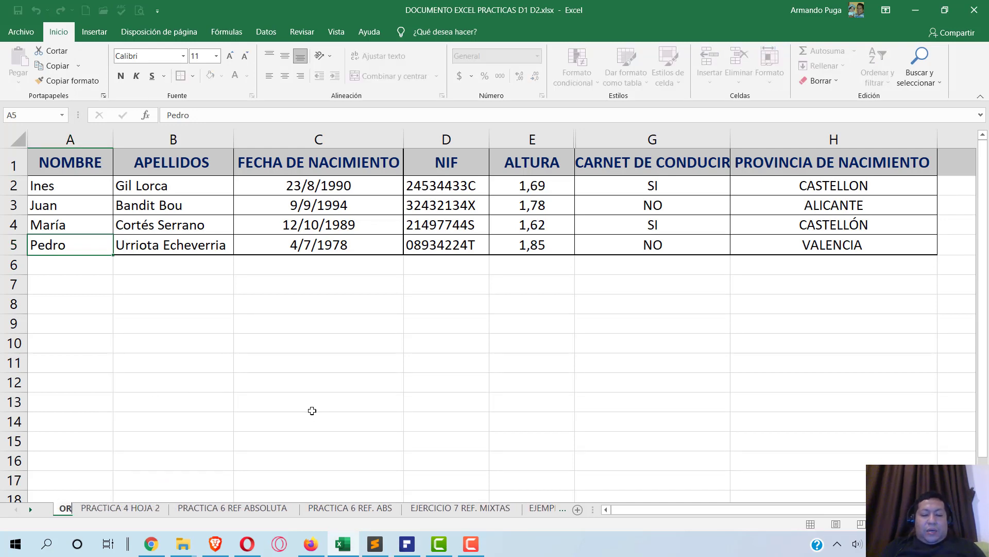
text(DEN 10)
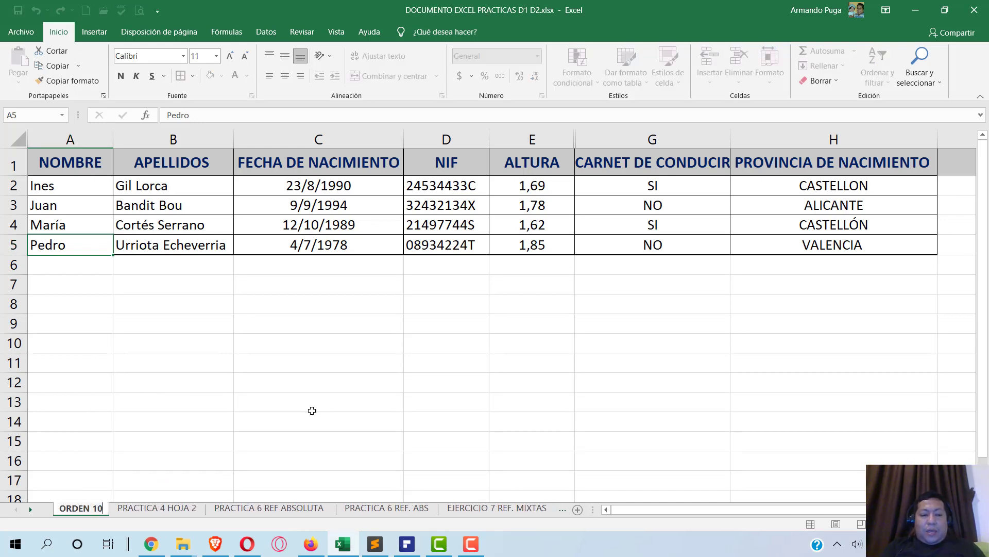
key(shift+Left)
key(BackSpace)
text(O)
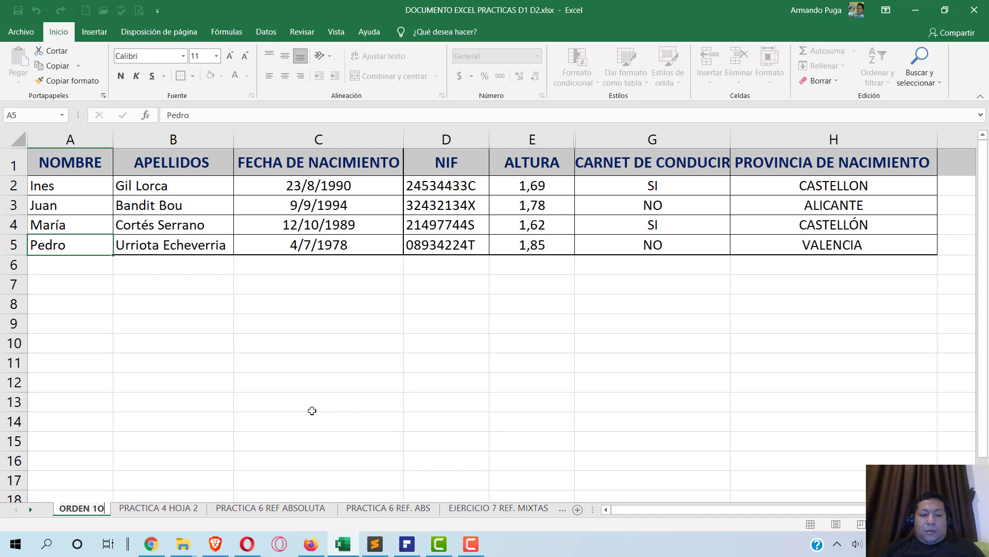
key(BackSpace)
text(o)
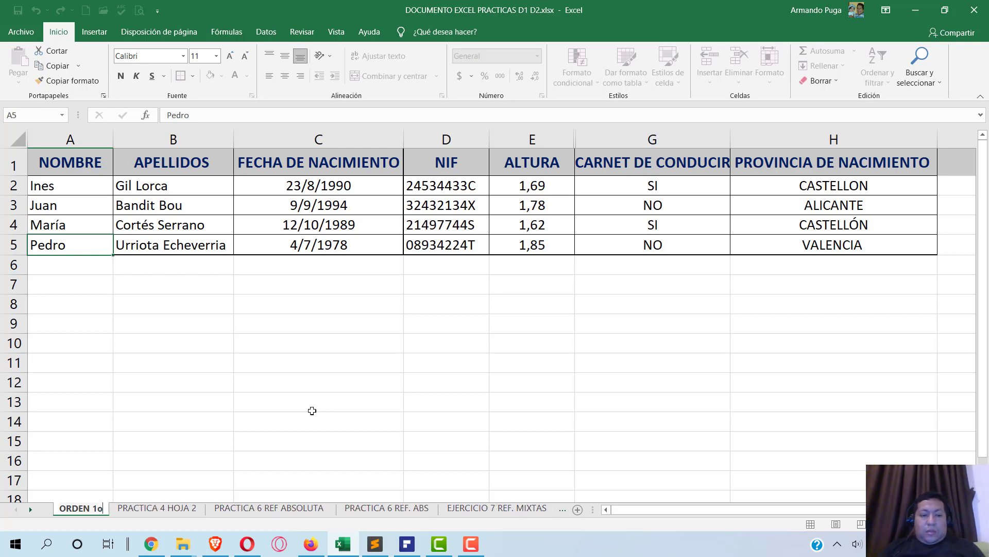
click(309, 401)
key(alt+Tab)
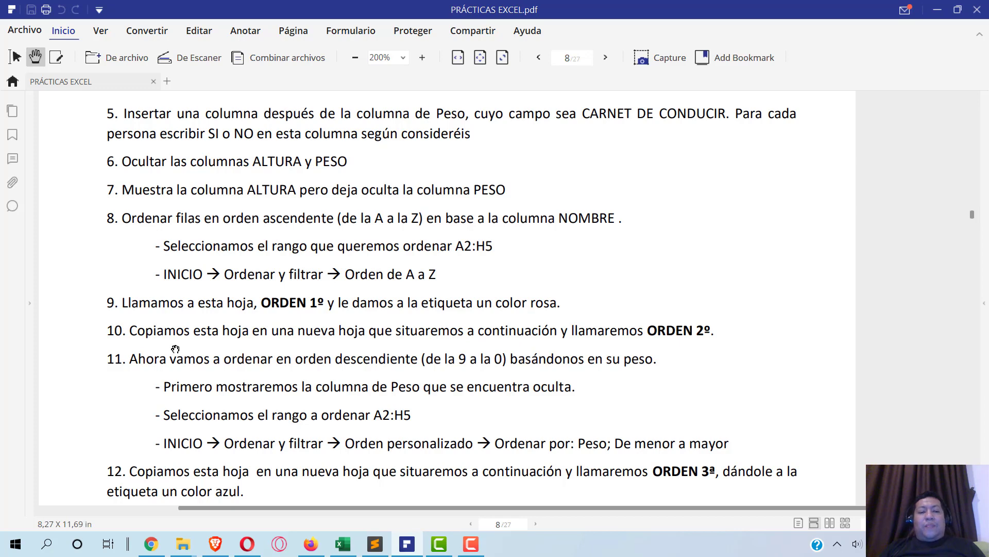
- Return to Excel and bring up the context menu of the ORDEN 1o sheet tab
key(alt+Tab)
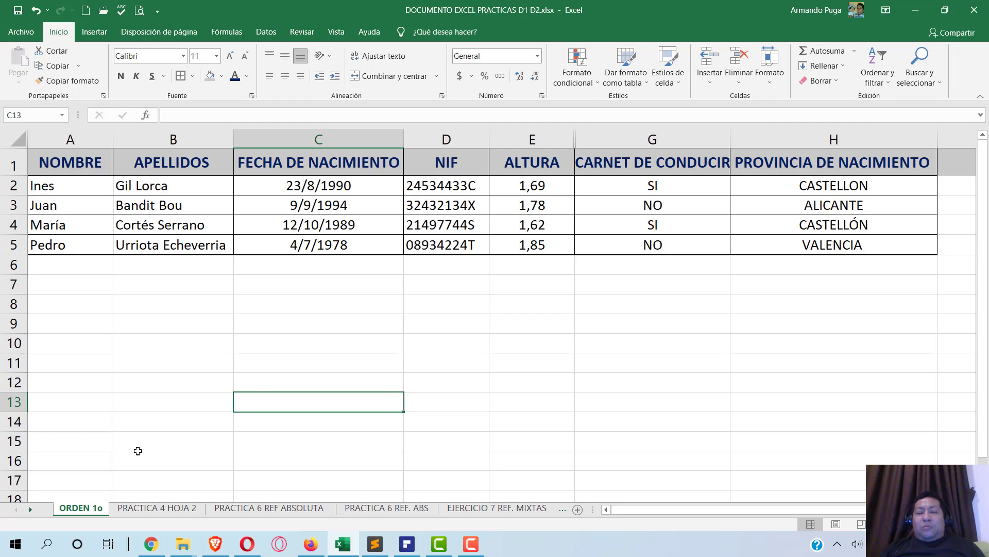
right_click(82, 511)
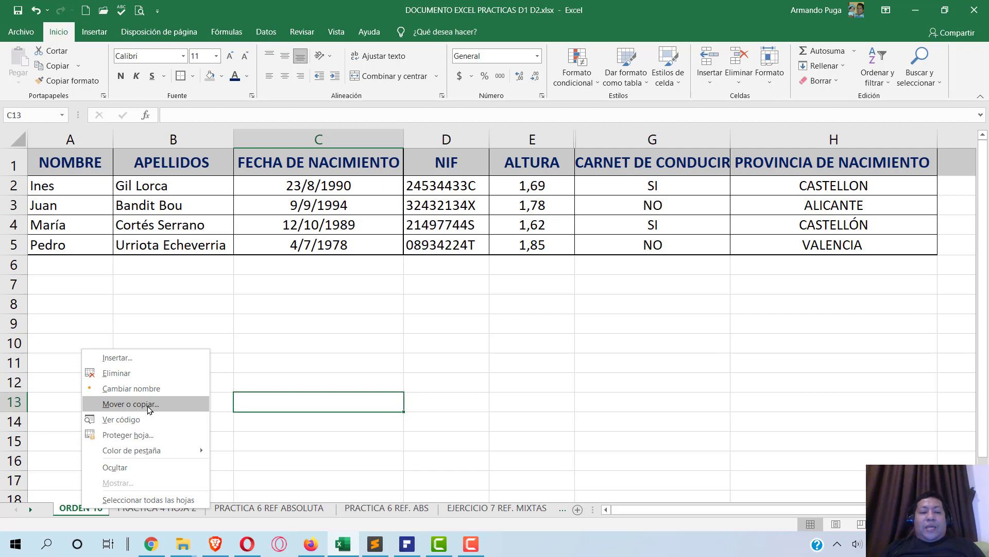
- Copy the ORDEN 1o sheet, placing the copy before PRACTICA 4 HOJA 2
click(149, 406)
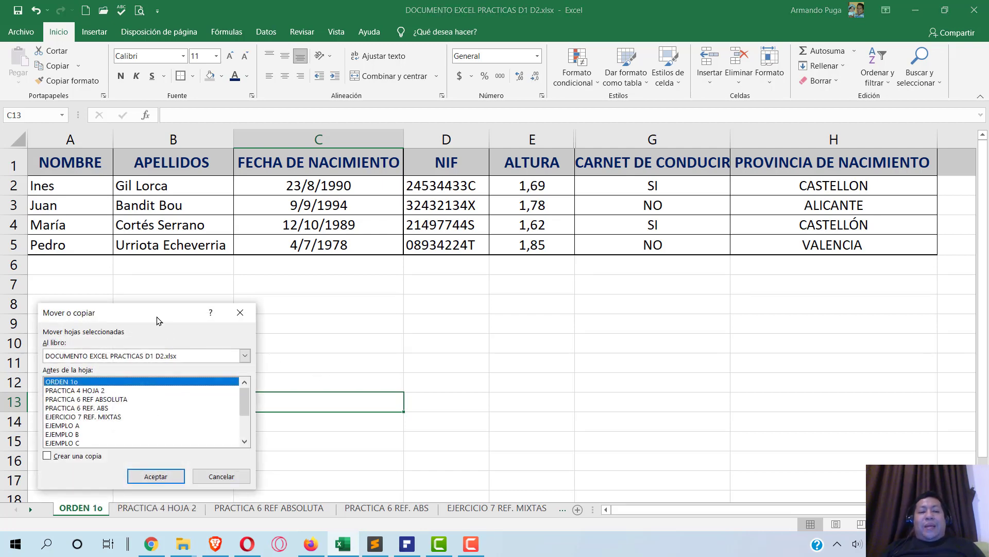
drag(171, 316, 461, 304)
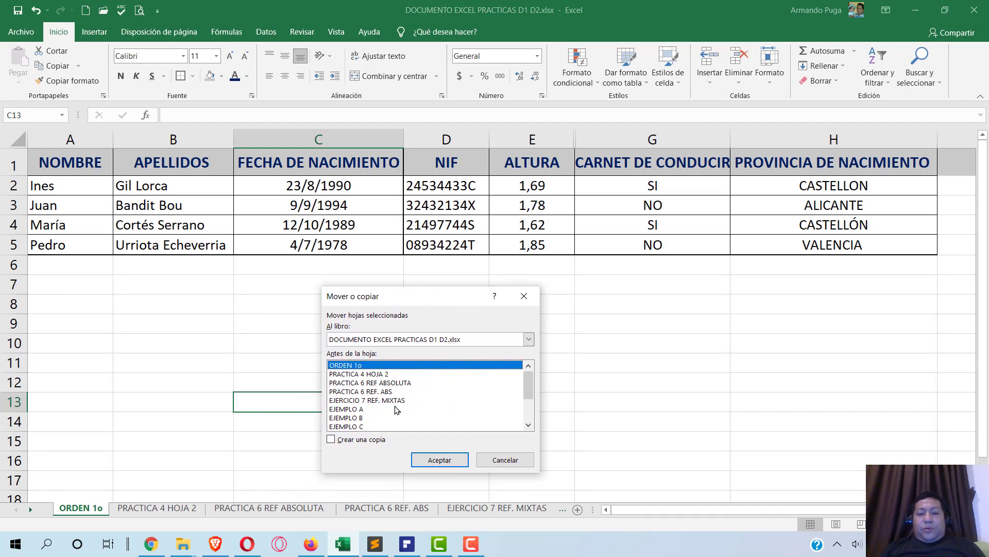
click(332, 440)
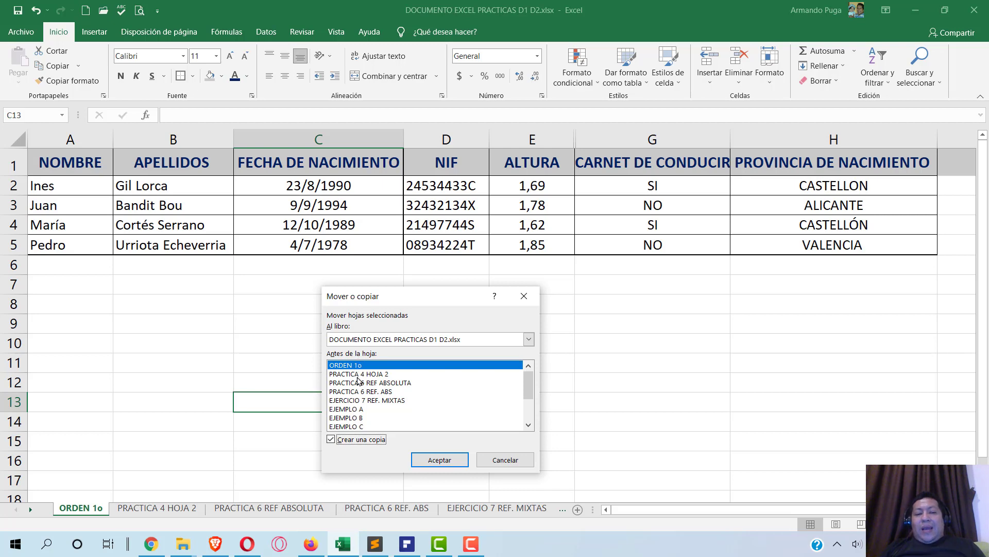
click(359, 374)
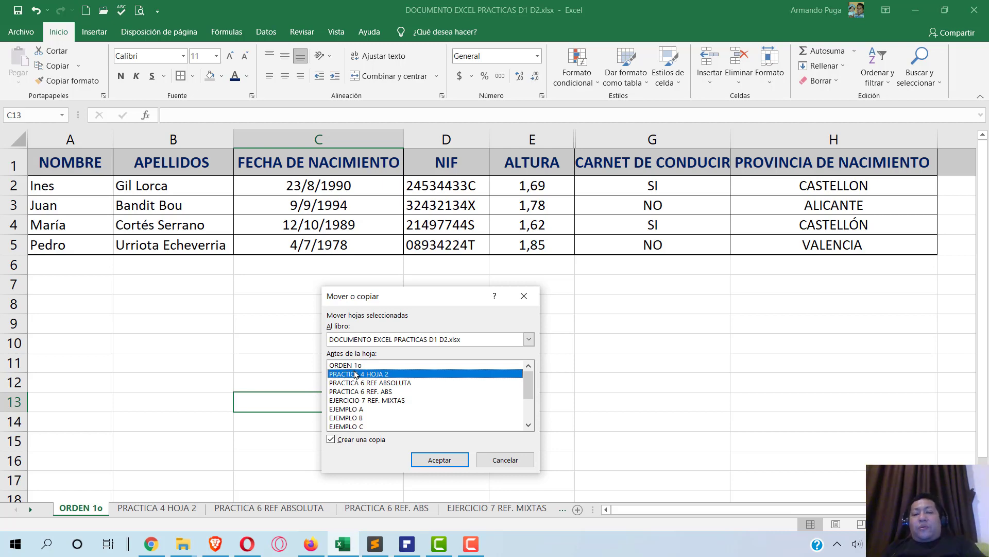
click(440, 461)
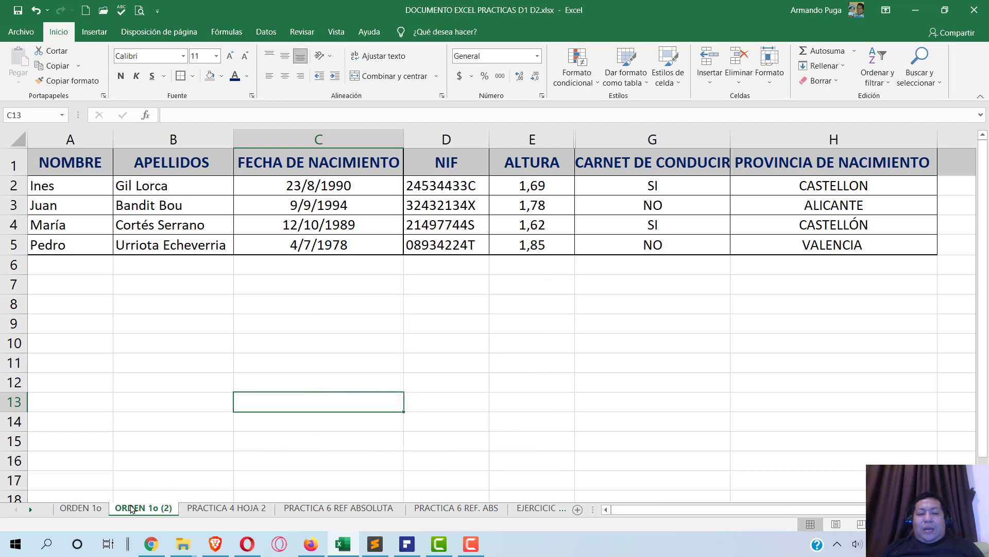
- Rename the copied sheet toward ORDEN (2), deleting '1o' from its name
click(88, 508)
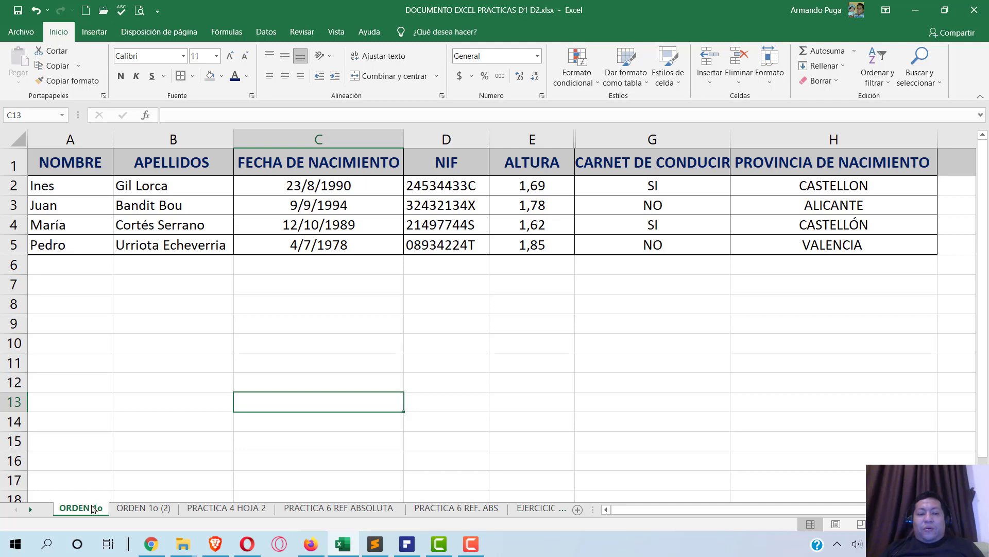
click(143, 510)
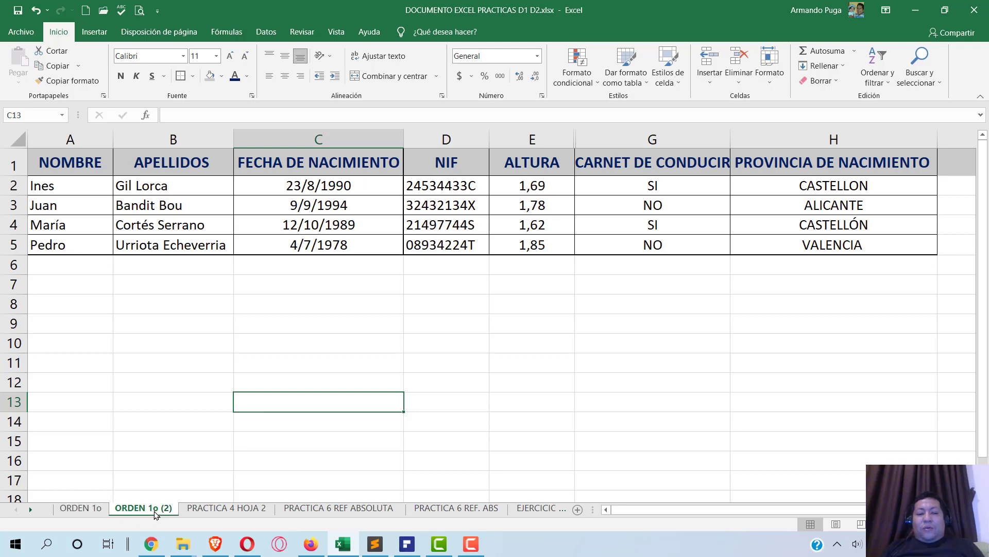
right_click(156, 509)
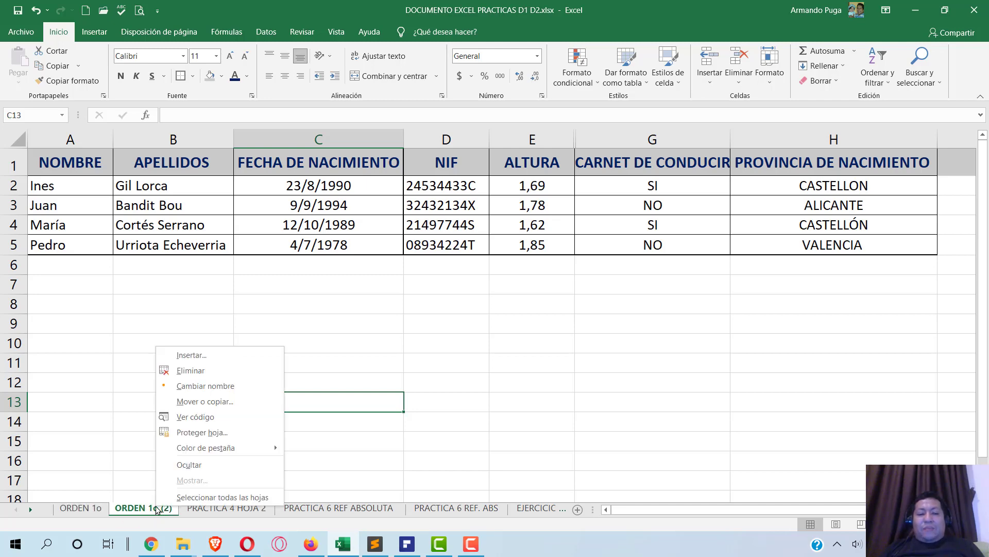
click(221, 391)
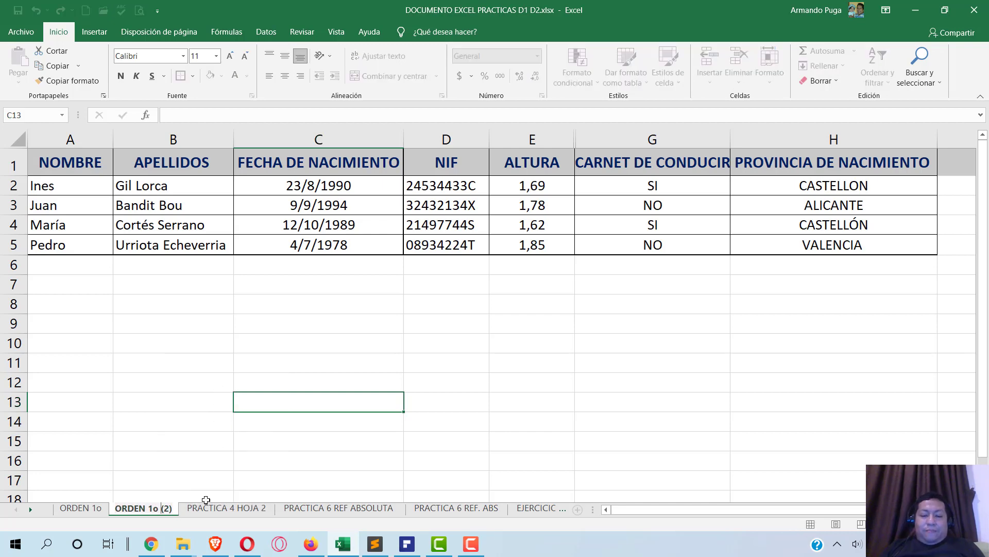
key(BackSpace)
key(BackSpace)
key(BackSpace)
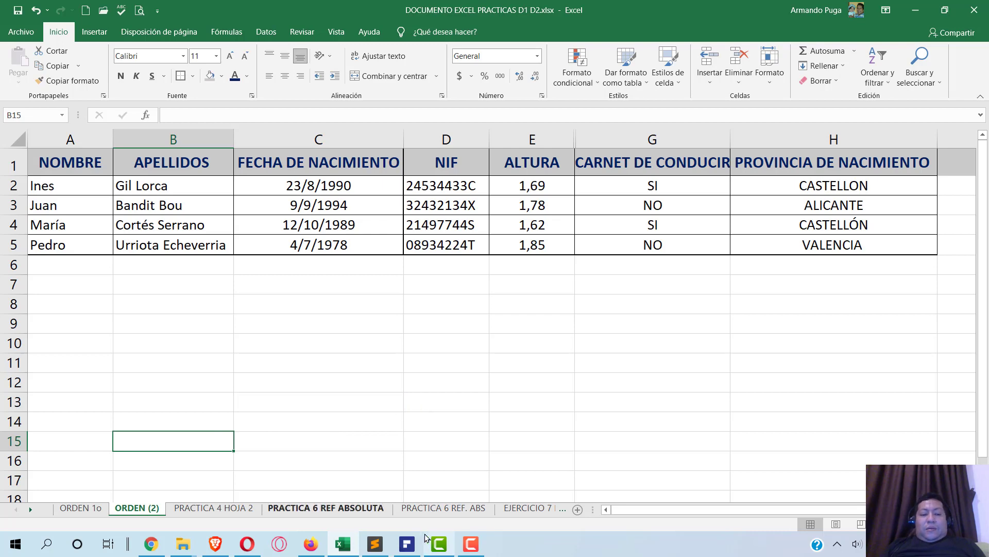
click(408, 543)
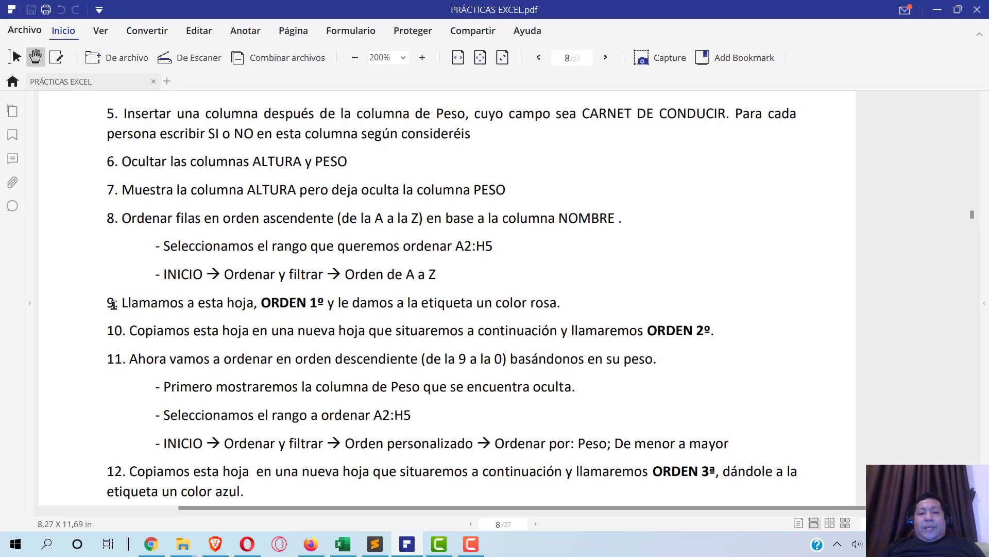
- Read exercise items 9–13 on page 8 of PRÁCTICAS EXCEL.pdf, then go back to the ORDEN (2) workbook
scroll(99, 347, down, 3)
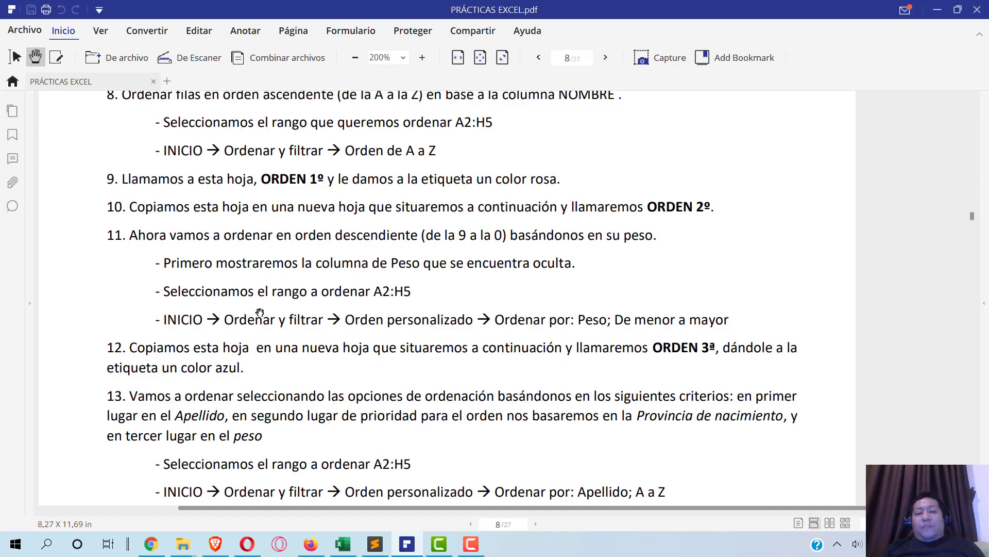
scroll(260, 312, down, 4)
scroll(261, 311, up, 3)
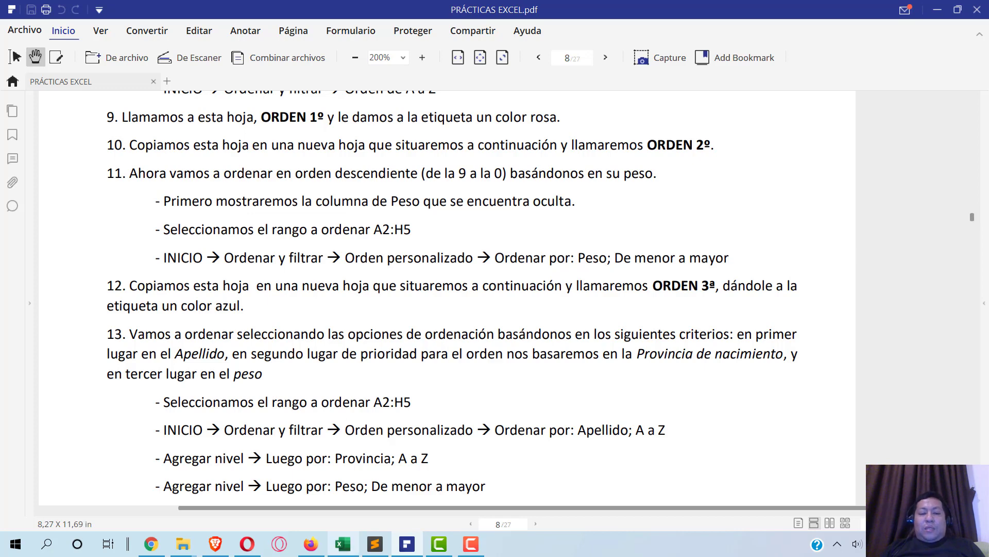
click(343, 544)
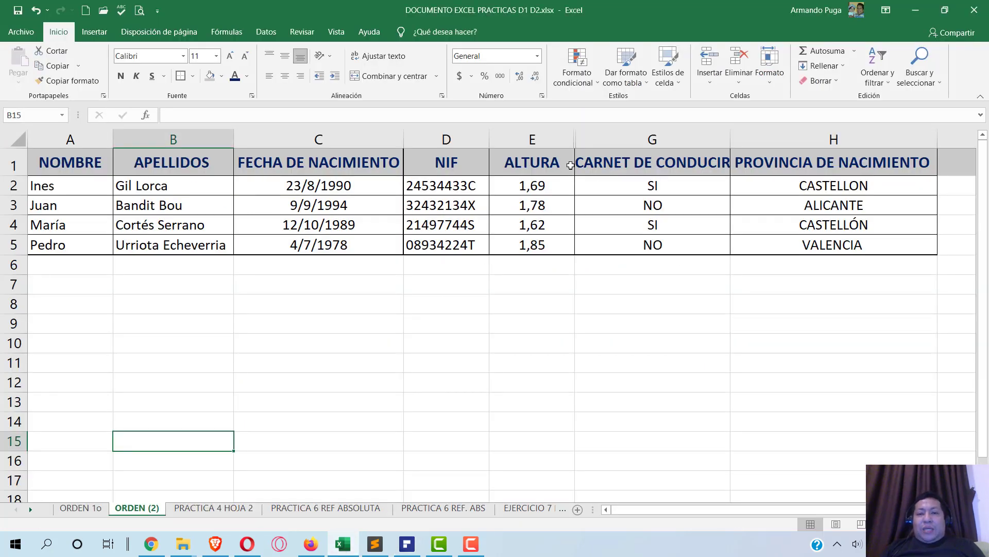
- Unhide column F (PESO (KG)) between columns E and G on ORDEN (2), selecting cell F2
right_click(578, 139)
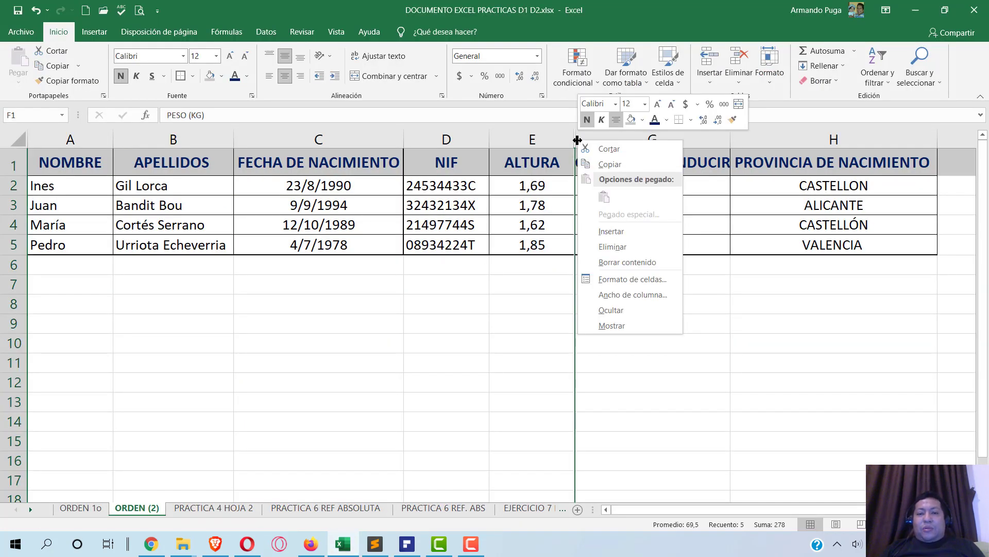
click(632, 325)
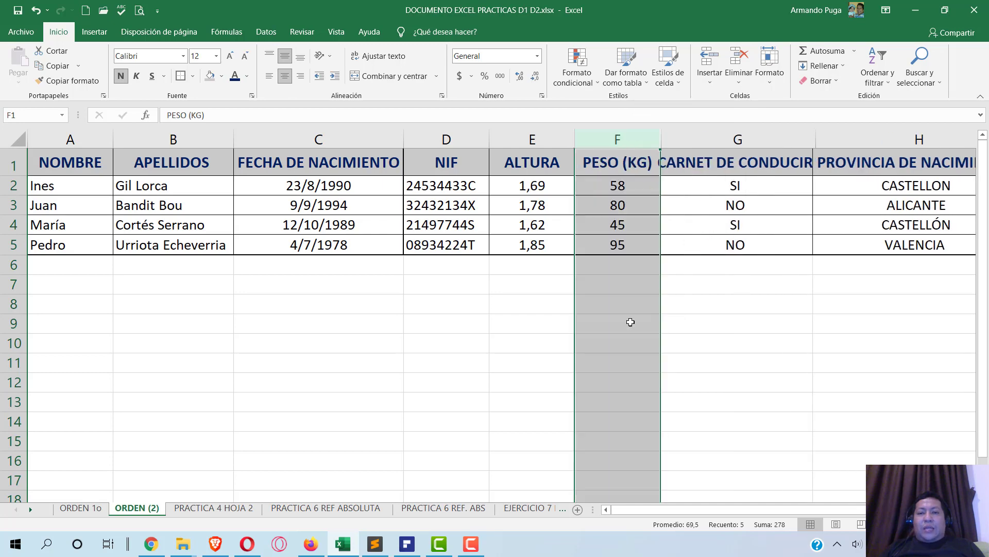
click(619, 183)
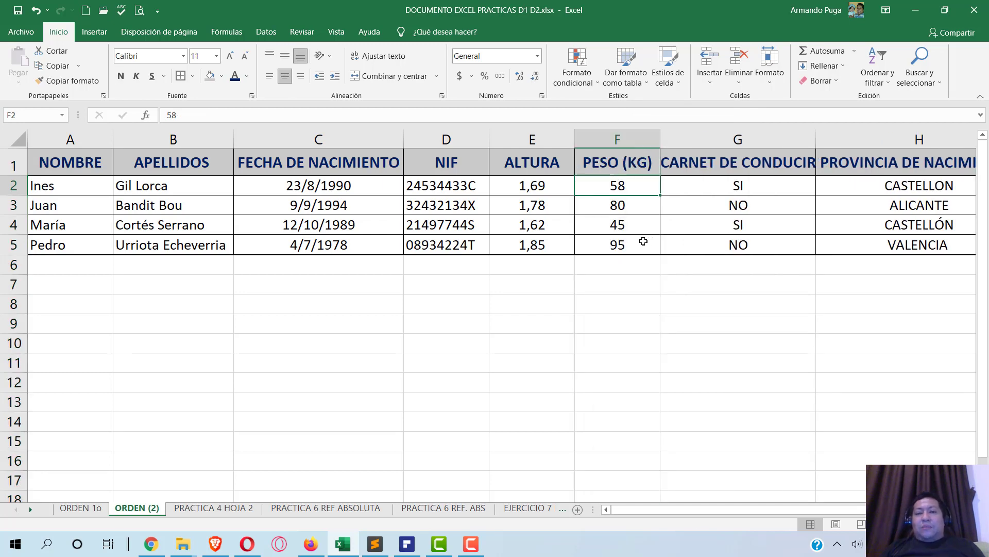
key(alt+Tab)
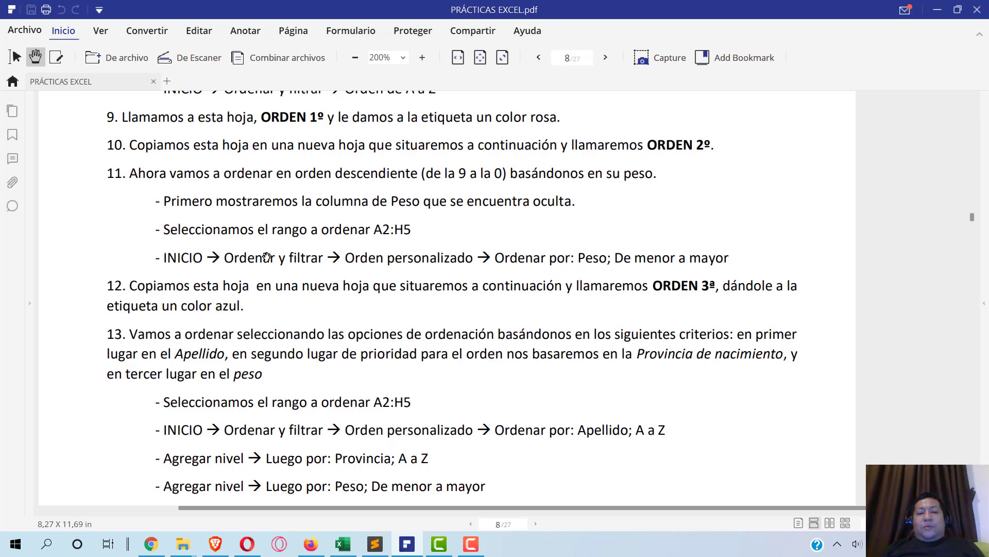
- Select the table's data rows from A2 and set up a custom sort on PESO (KG), smallest to largest
key(alt+Tab)
drag(80, 186, 773, 241)
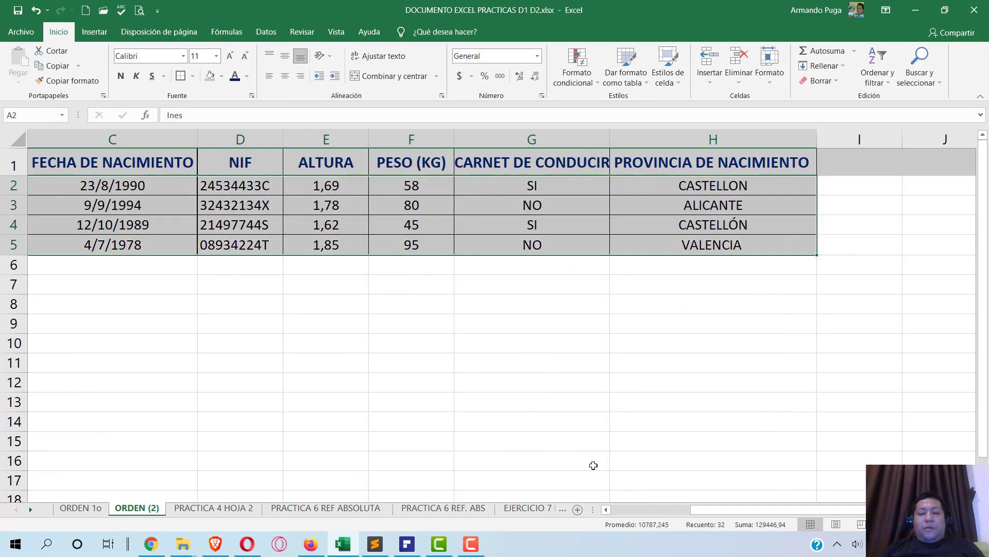
key(alt+Tab)
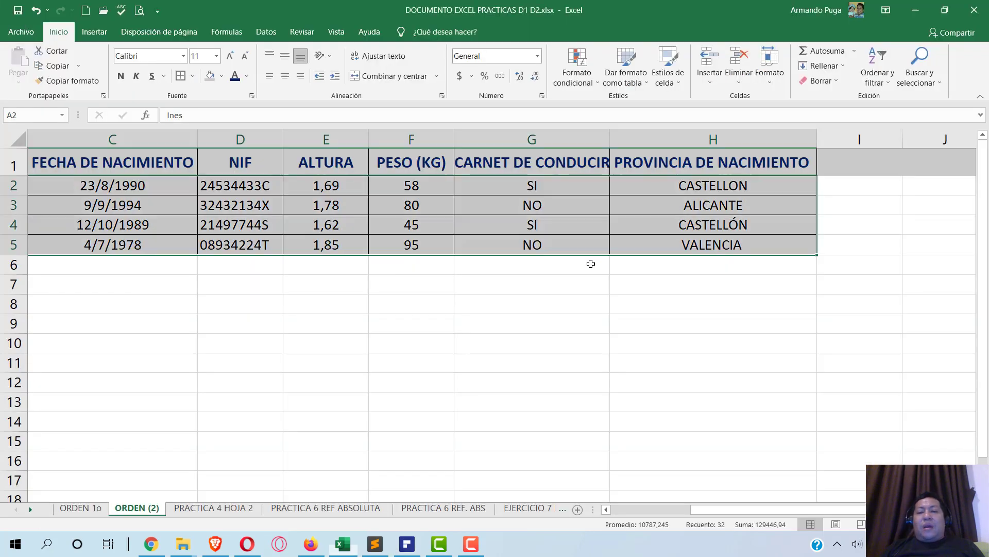
key(alt+Tab)
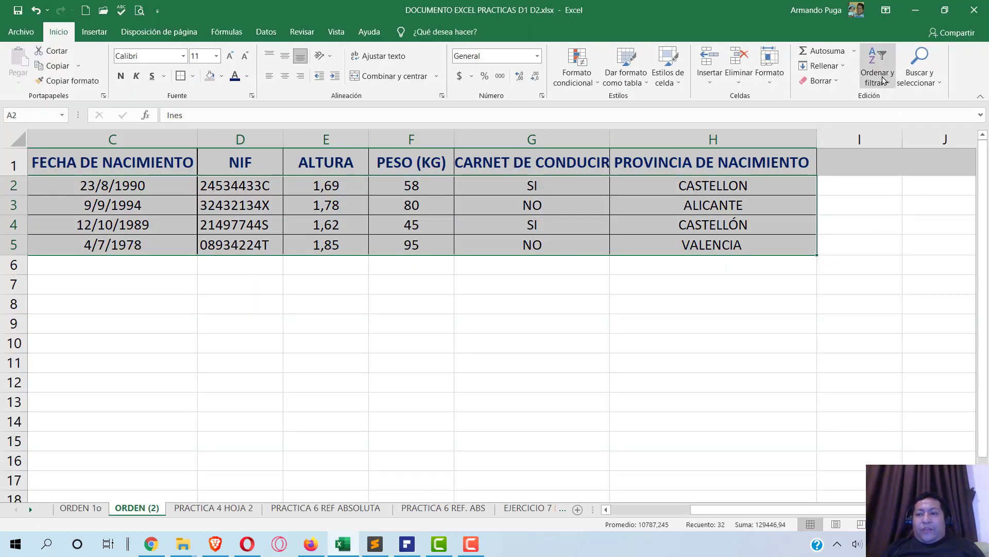
click(883, 79)
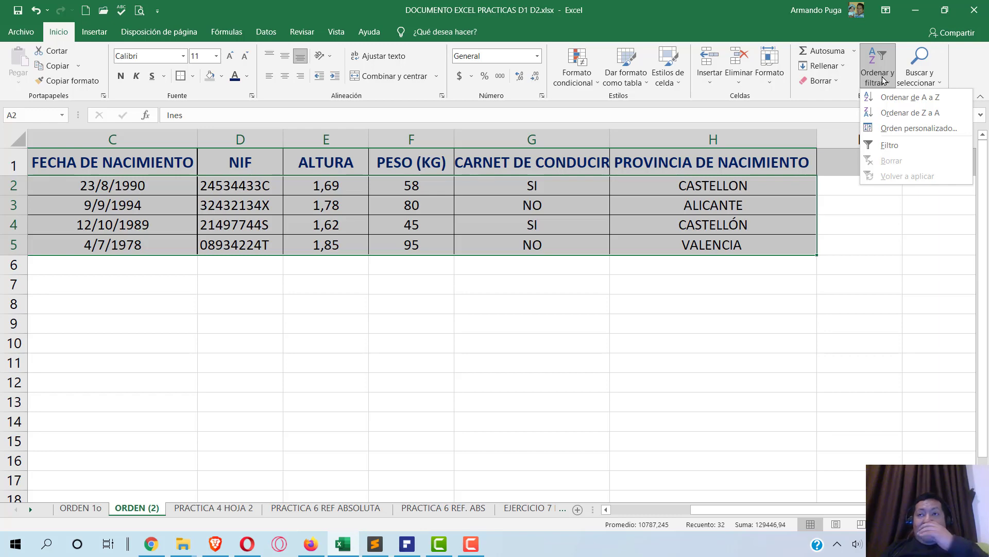
click(890, 129)
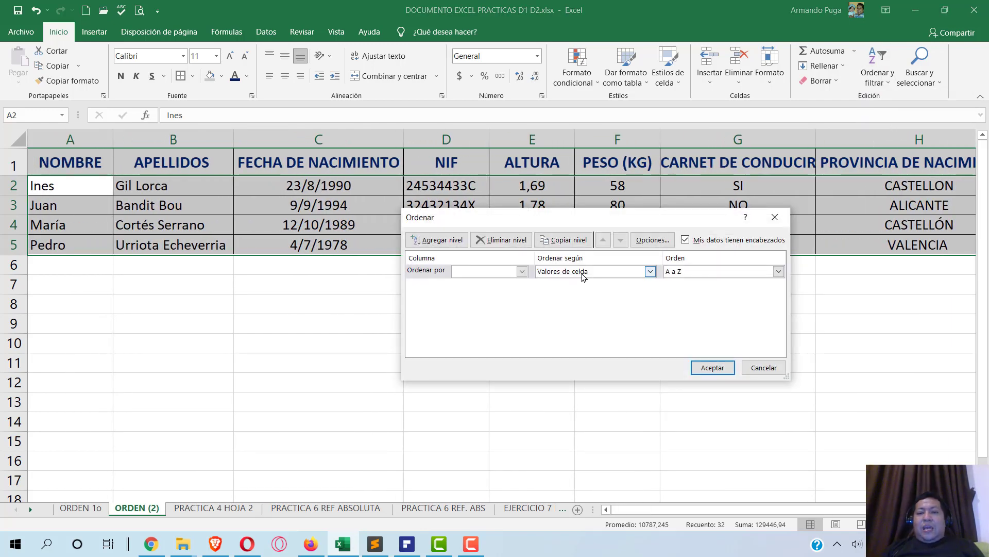
click(522, 272)
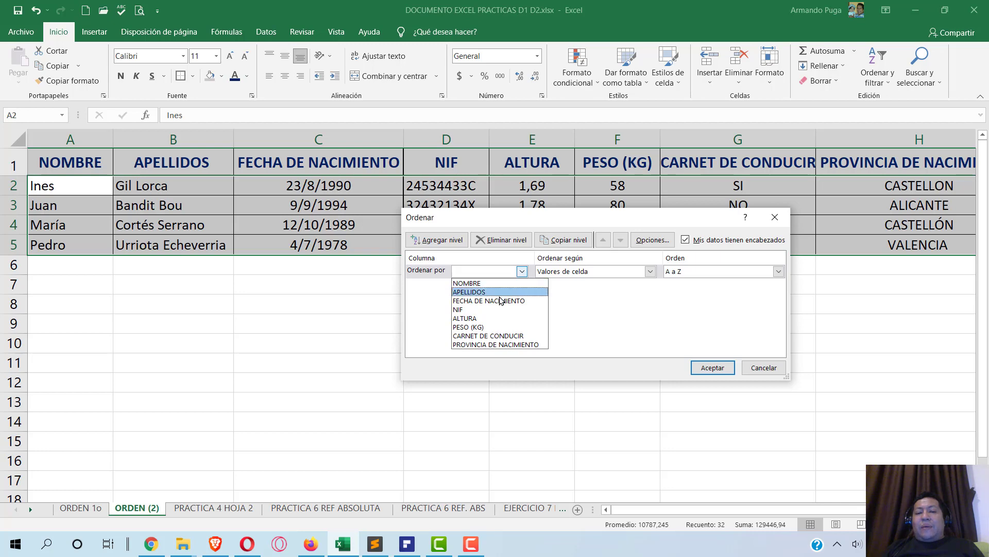
click(478, 327)
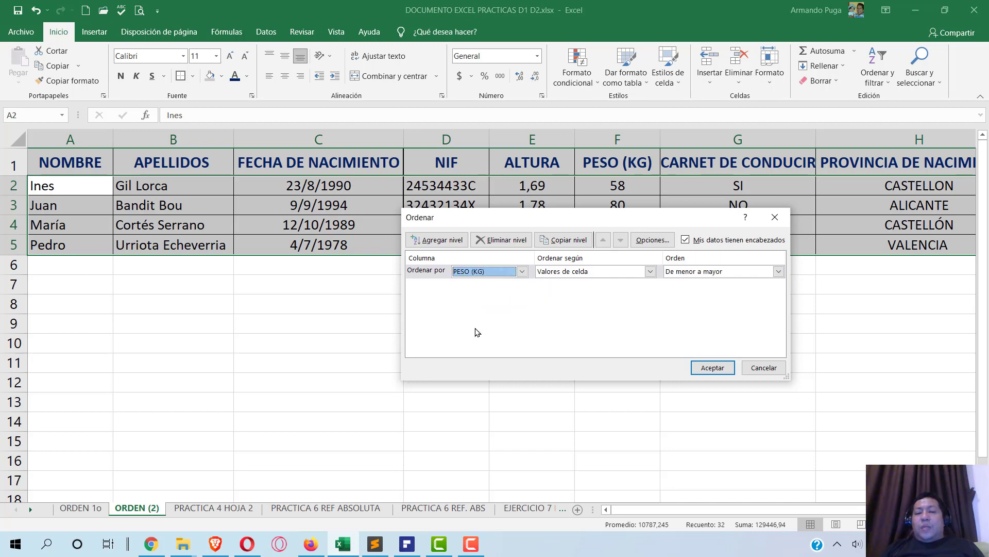
click(695, 275)
click(695, 275)
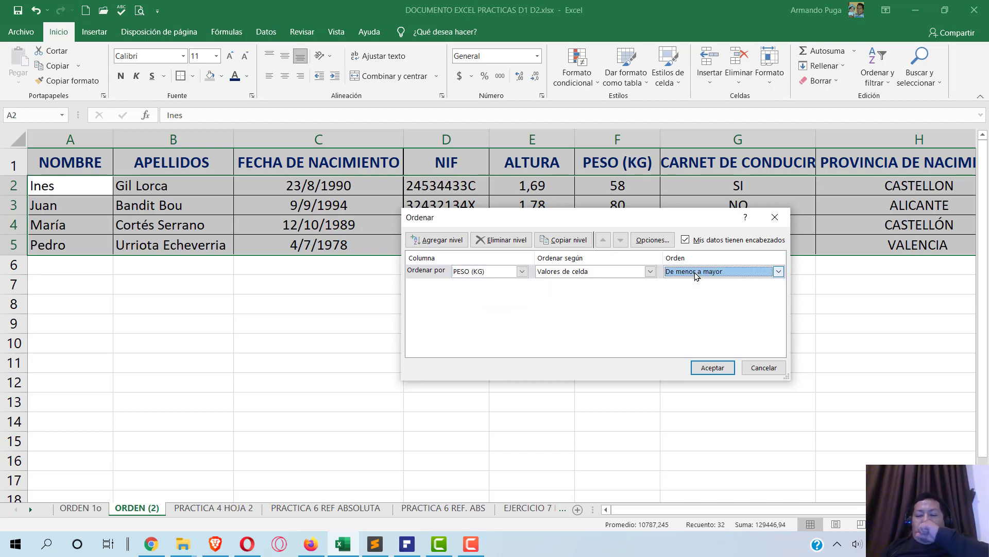
- Apply the weight sort and check that column F now runs from 45 up to 95
key(alt+Tab)
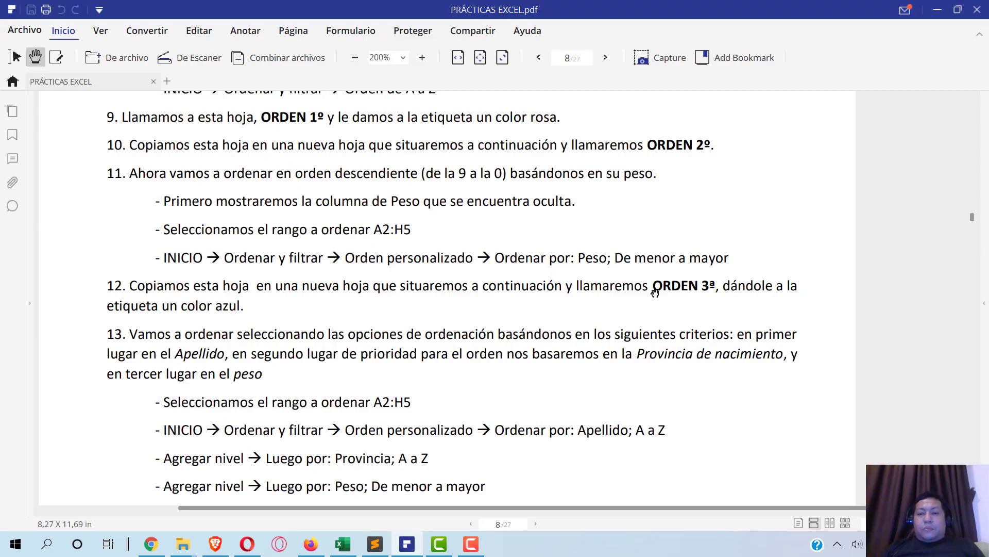
key(alt+Tab)
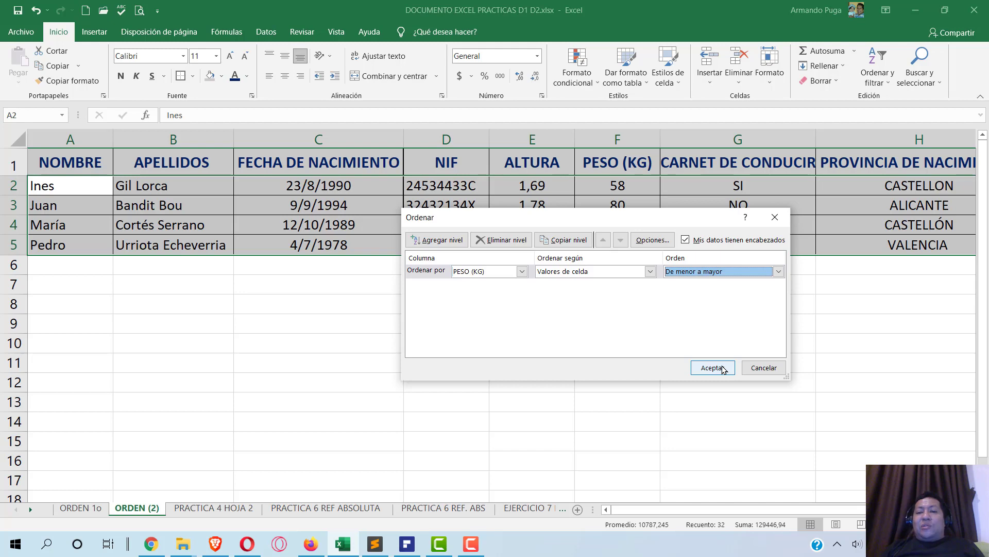
click(724, 368)
click(629, 186)
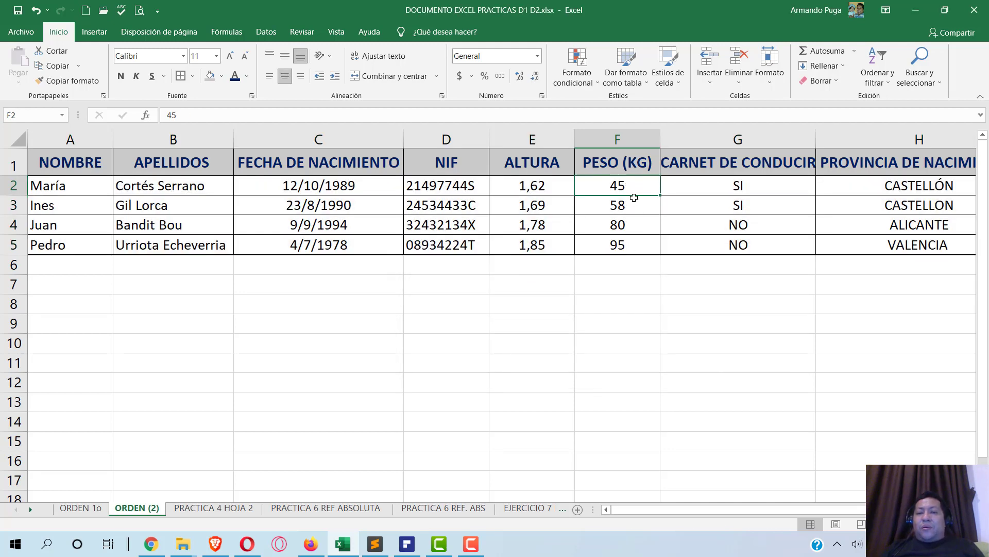
click(632, 206)
click(635, 225)
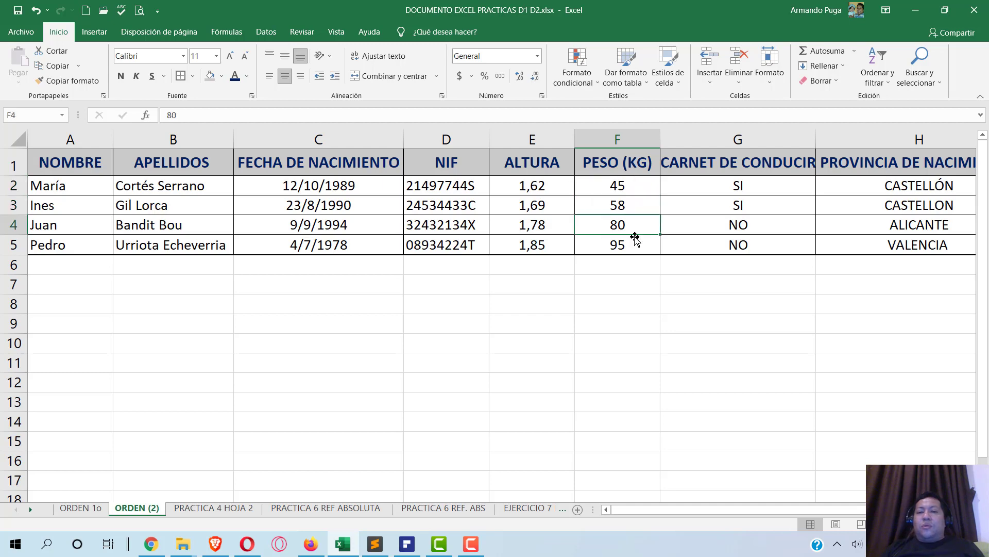
click(630, 248)
click(630, 278)
key(alt+Tab)
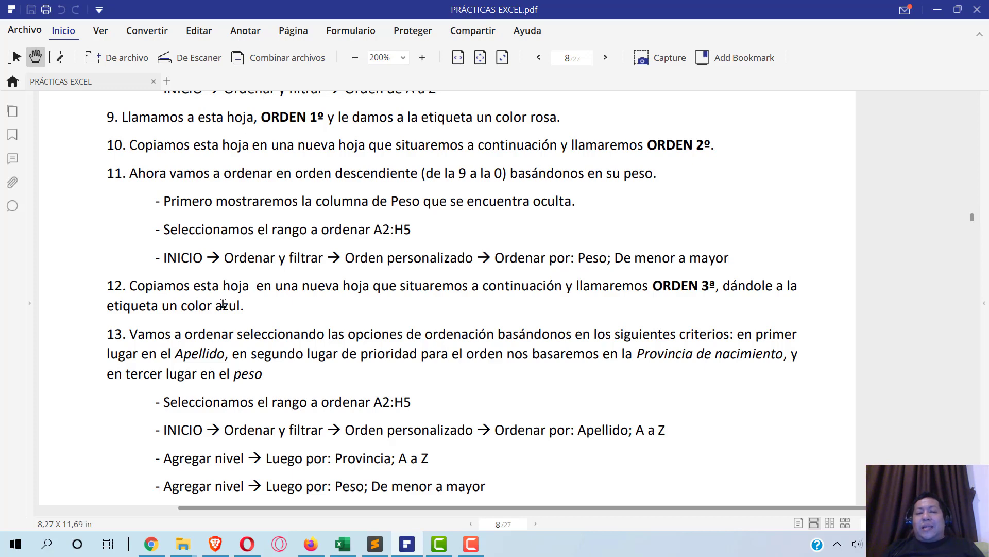
- Copy the ORDEN (2) sheet with Mover o copiar, placing the copy ORDEN (3) before PRACTICA 4 HOJA 2
key(alt+Tab)
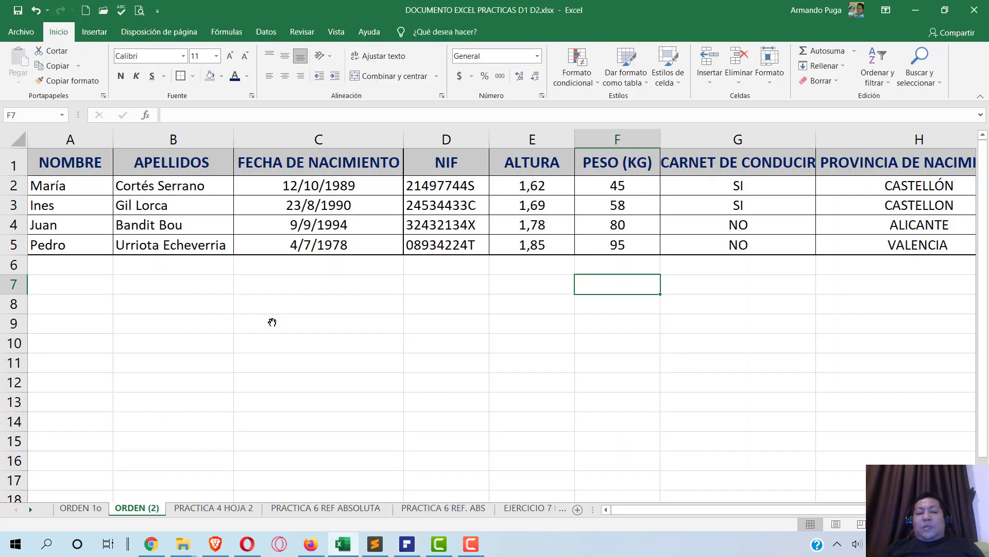
right_click(142, 509)
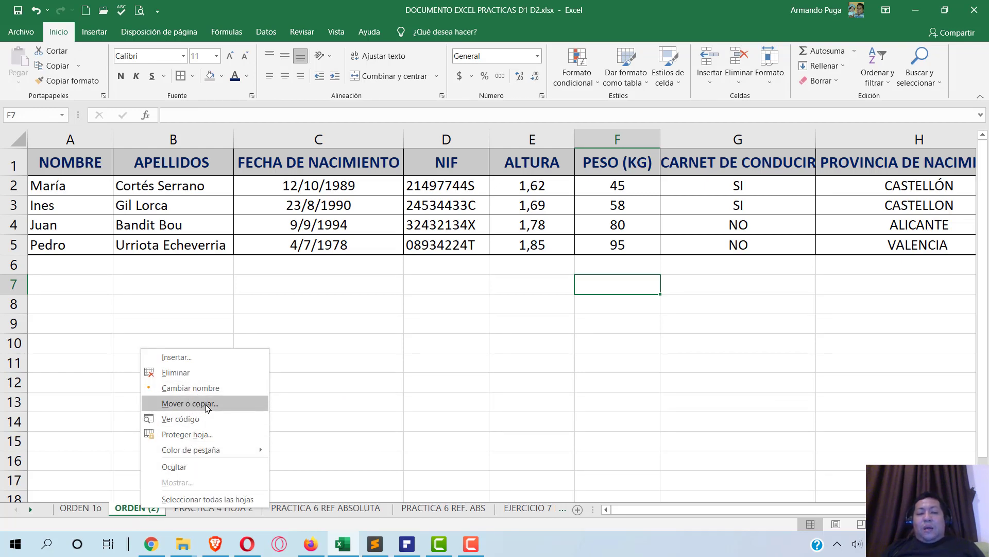
click(216, 407)
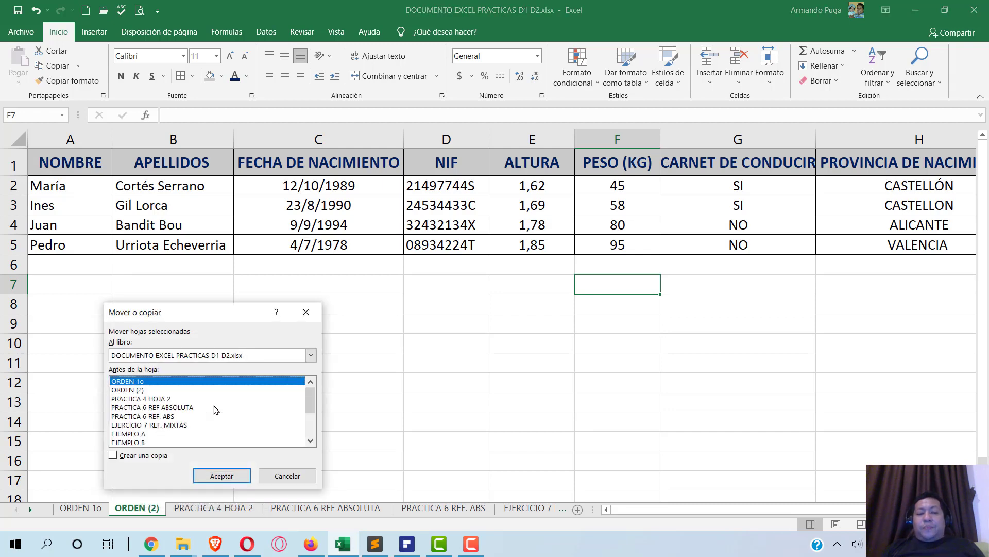
click(136, 457)
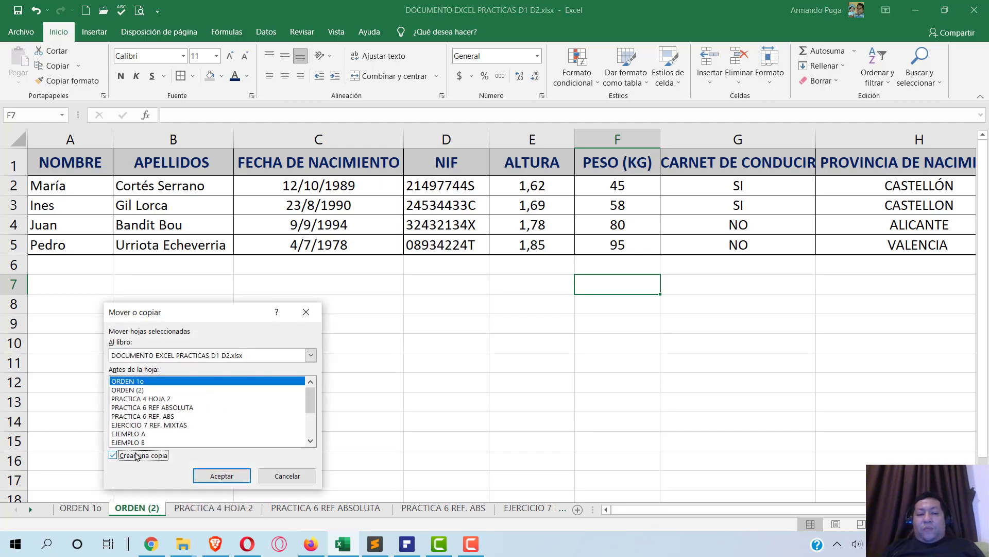
click(156, 399)
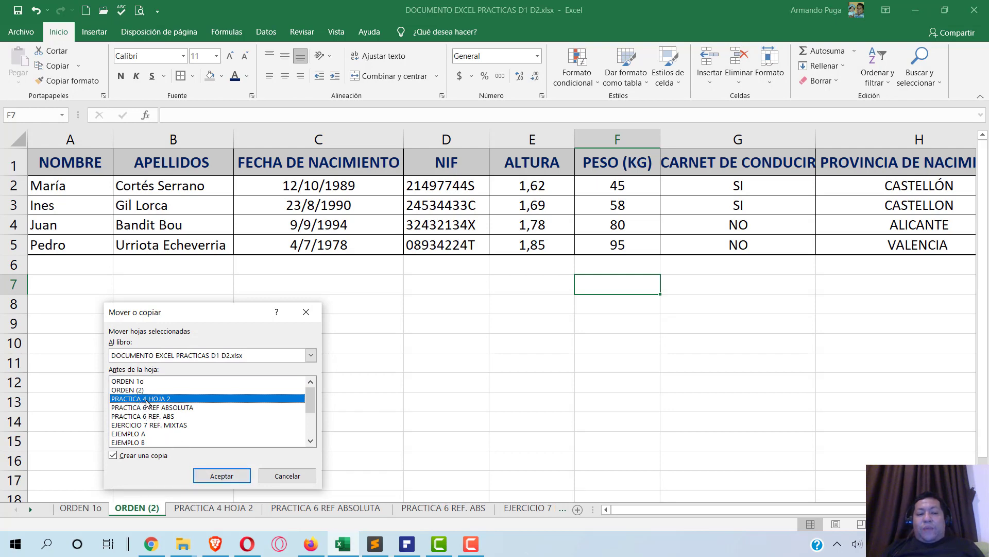
click(228, 477)
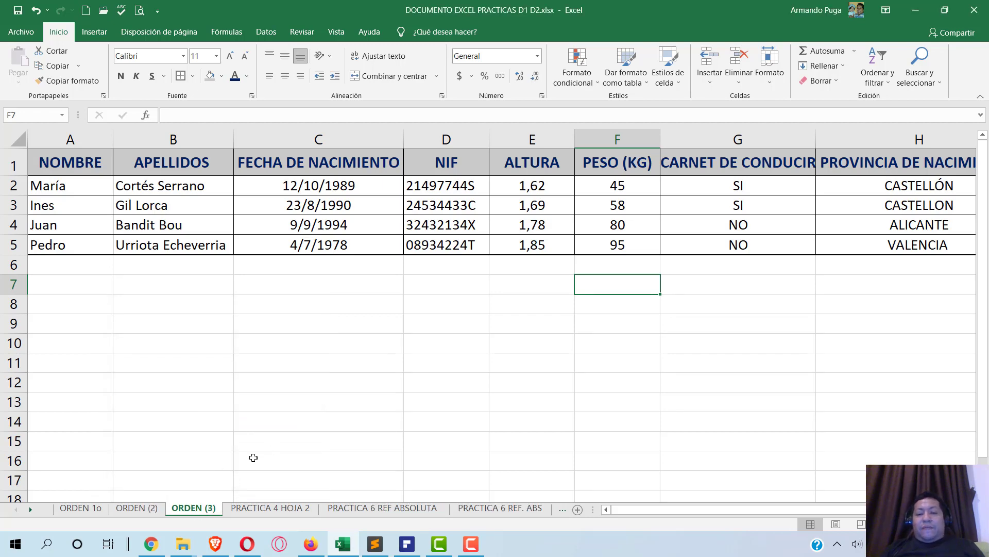
click(407, 544)
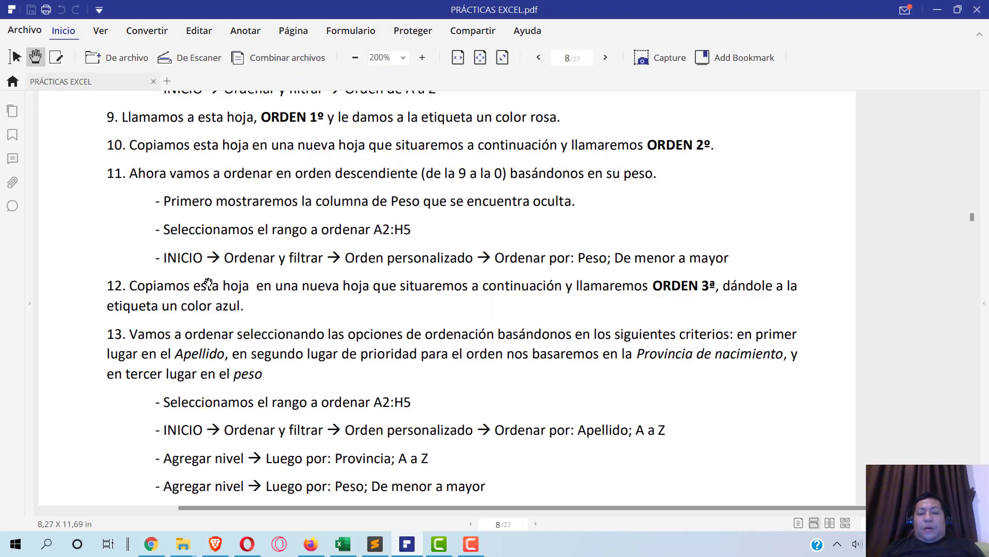
- Set the ORDEN (3) sheet tab colour to the standard blue swatch
key(alt+Tab)
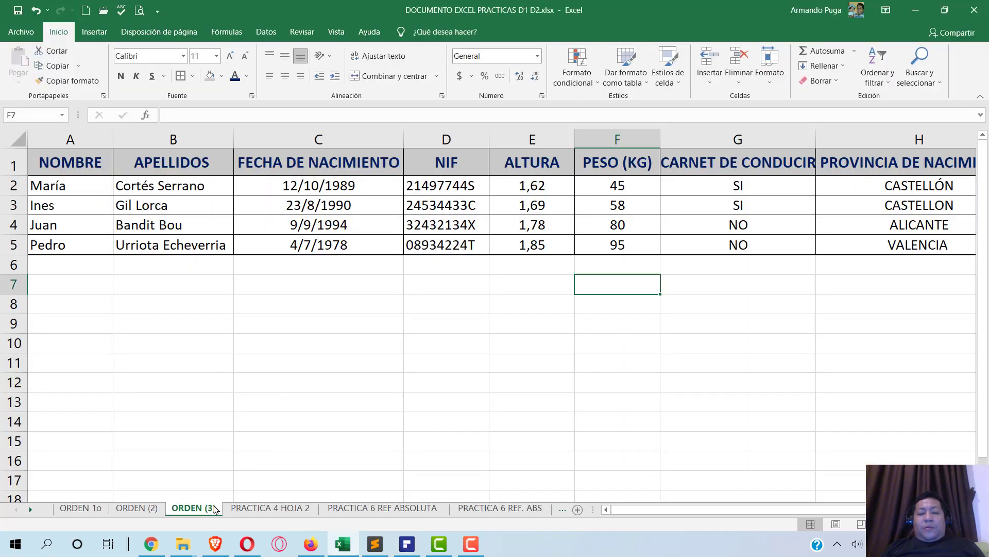
right_click(205, 510)
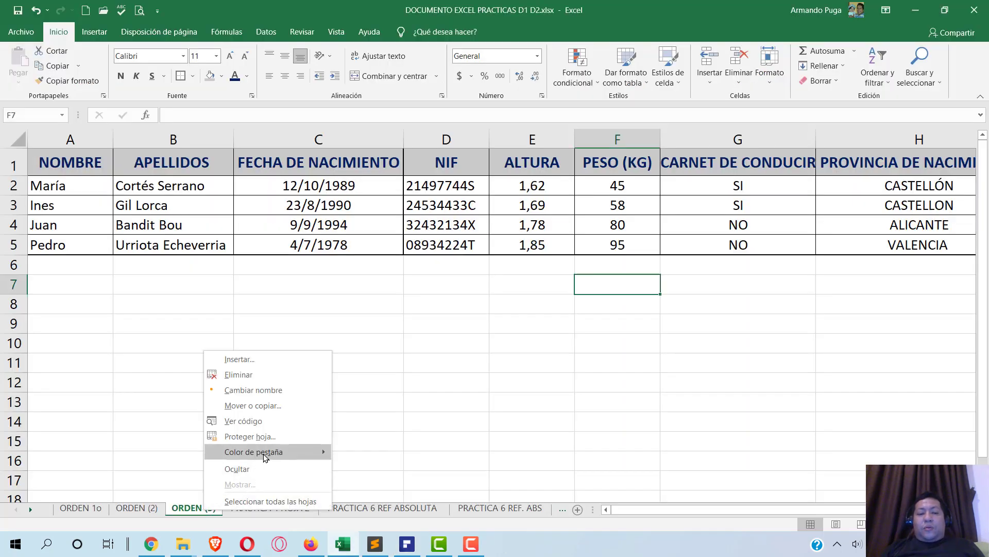
mouse_move(266, 457)
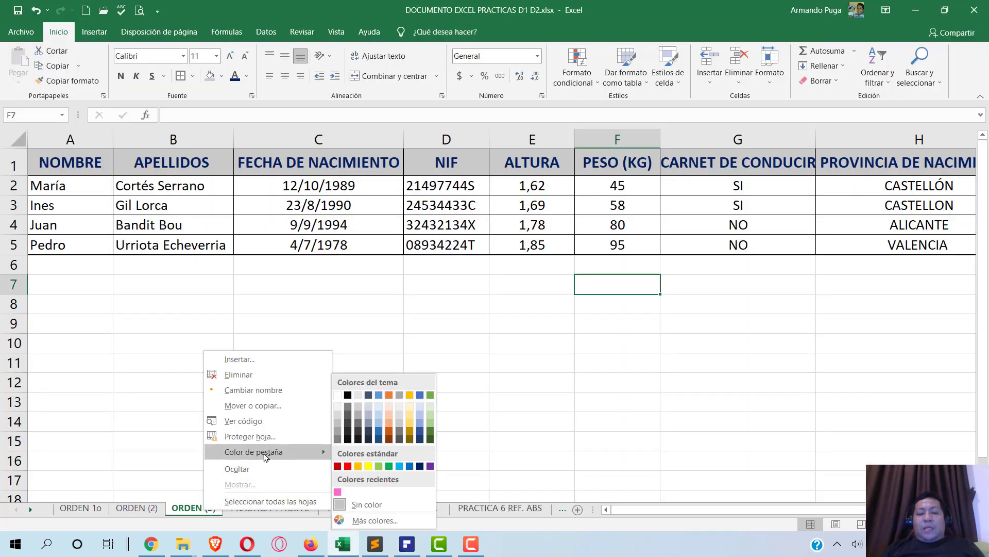
click(411, 466)
key(alt+Tab)
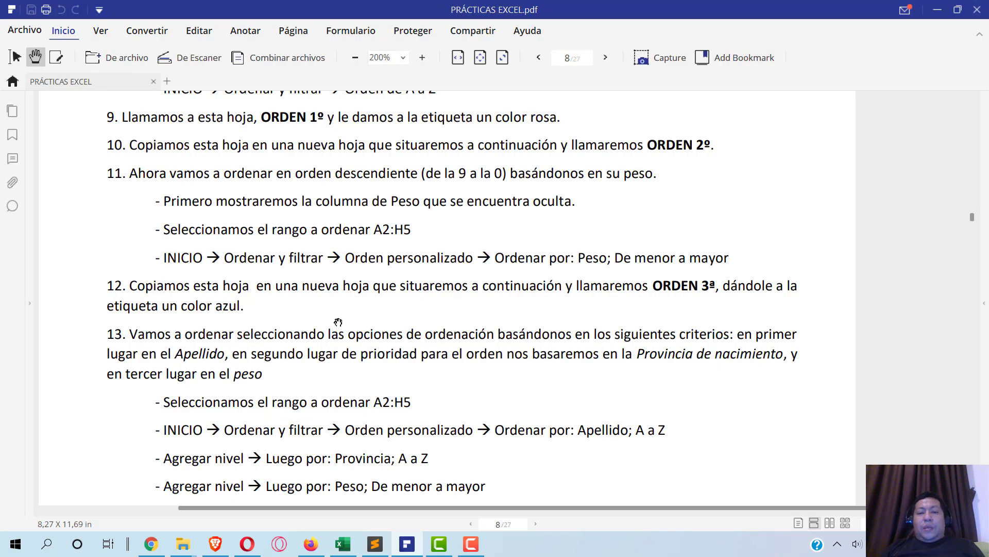
scroll(336, 317, down, 2)
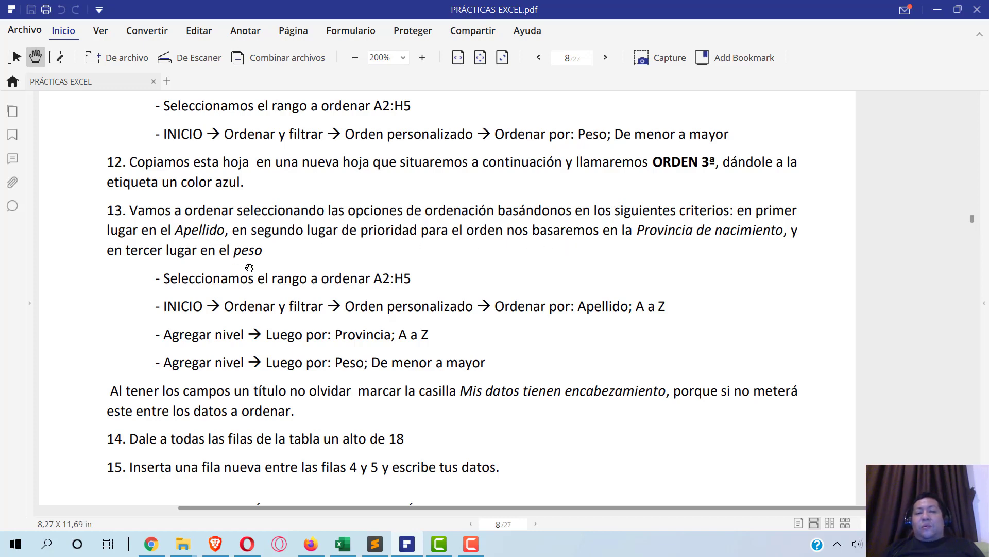
- Read step 13's sorting criteria in the PDF and return to the ORDEN (3) sheet
scroll(397, 319, down, 2)
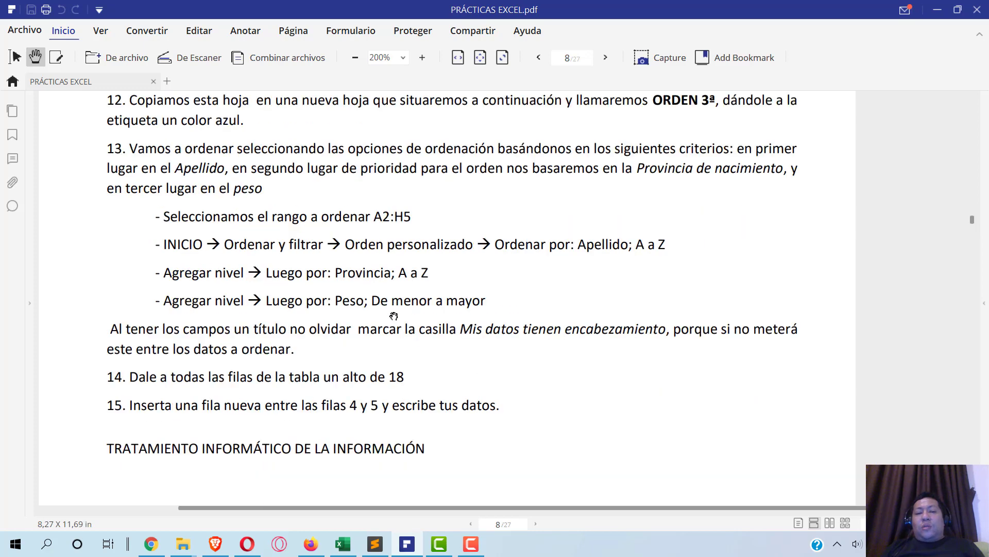
key(alt+Tab)
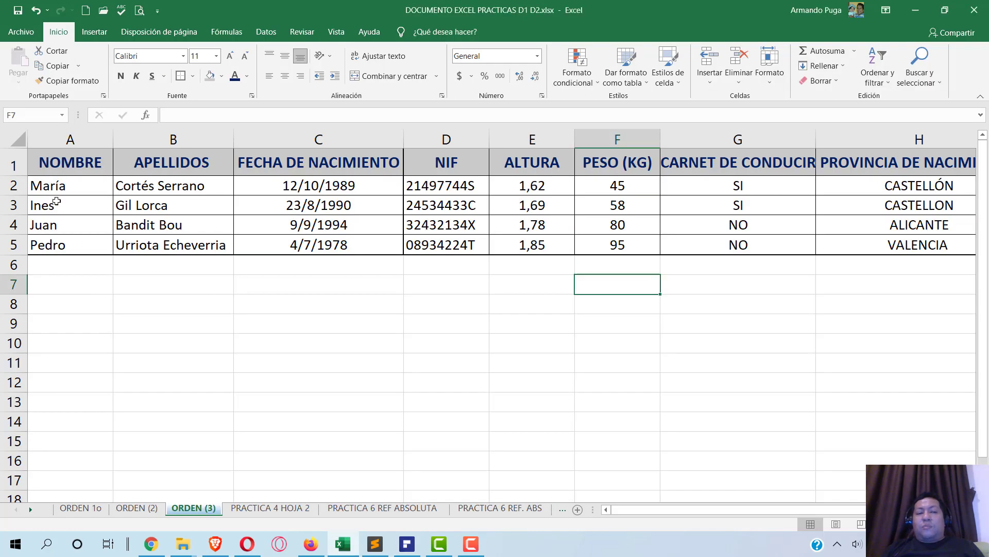
- Select A2:H5 and start an Orden personalizado with APELLIDOS as the first sort key
drag(71, 186, 792, 250)
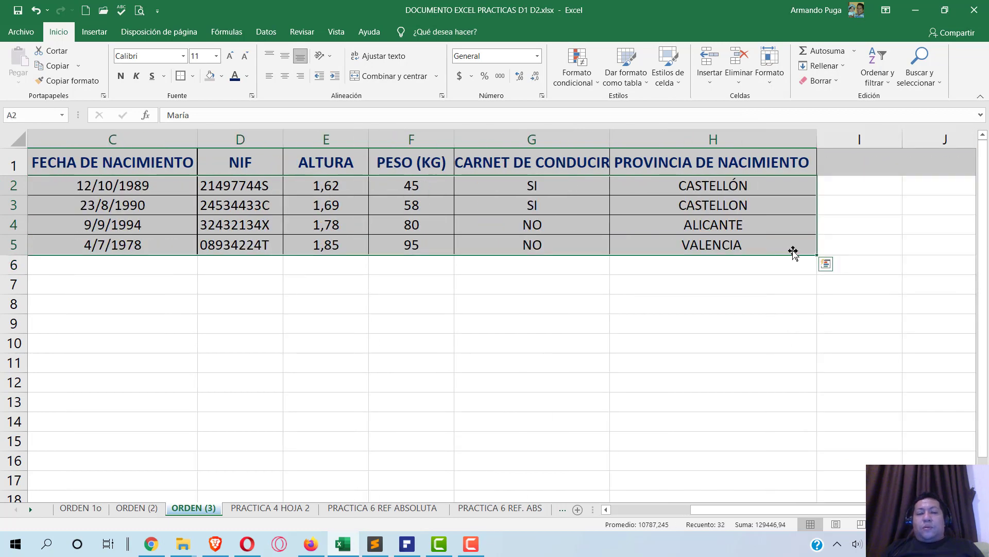
key(alt+Tab)
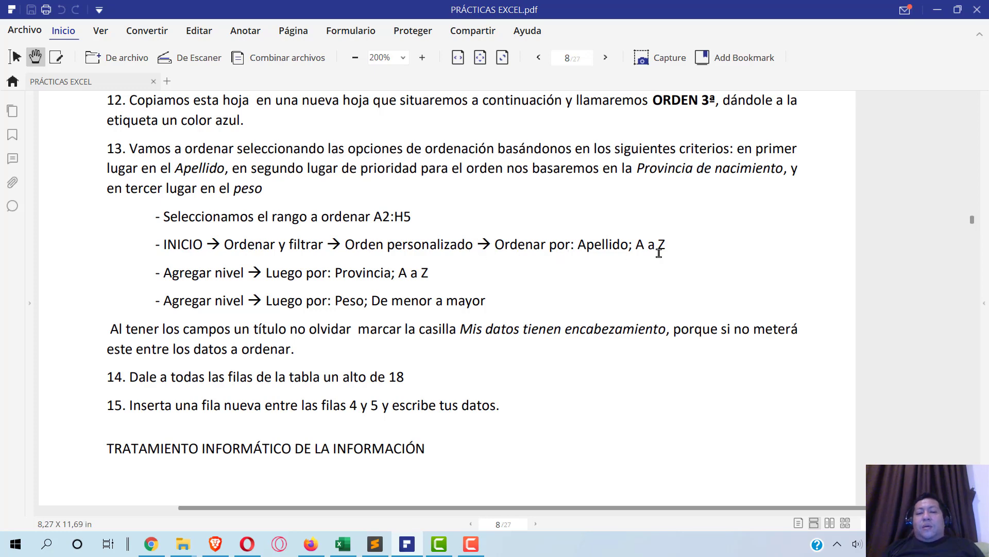
key(alt+Tab)
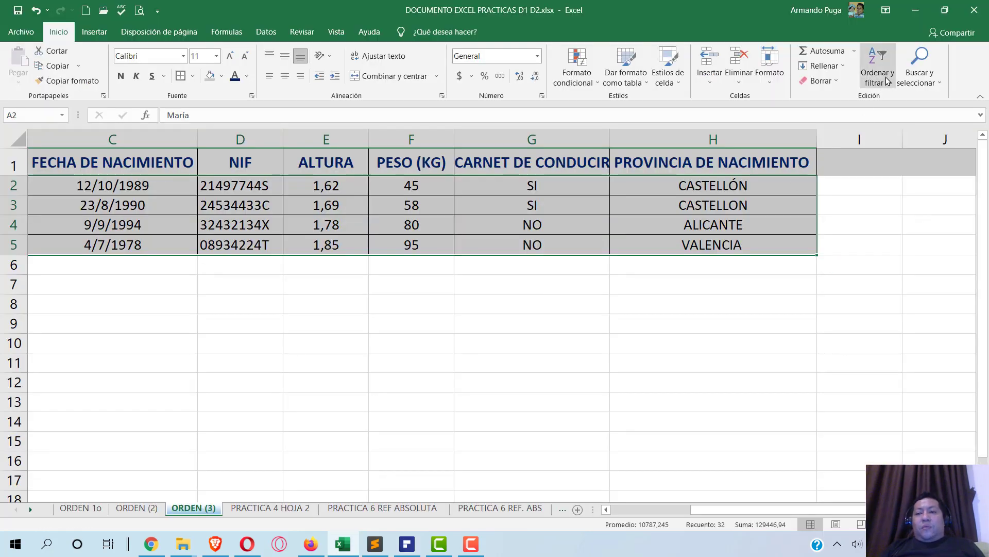
click(886, 80)
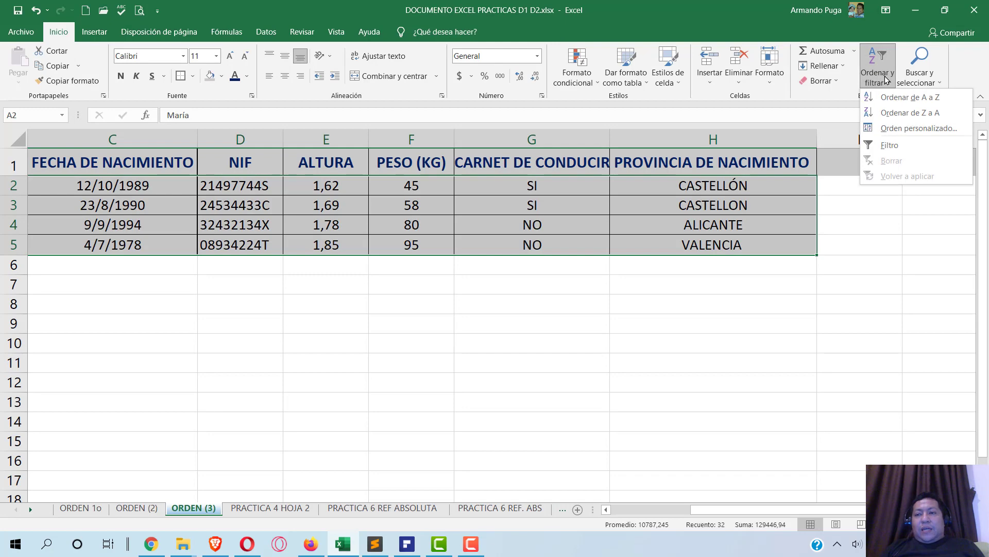
click(897, 129)
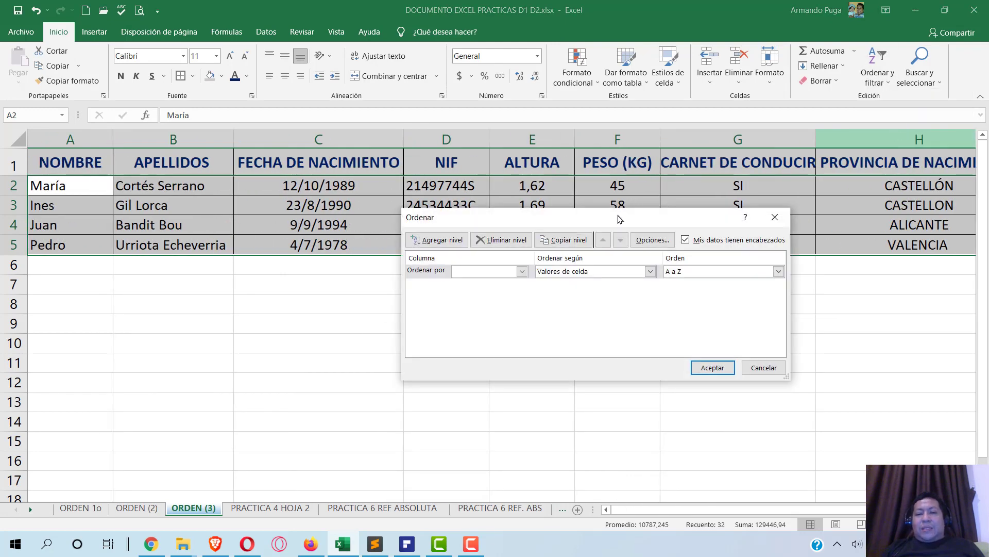
click(497, 273)
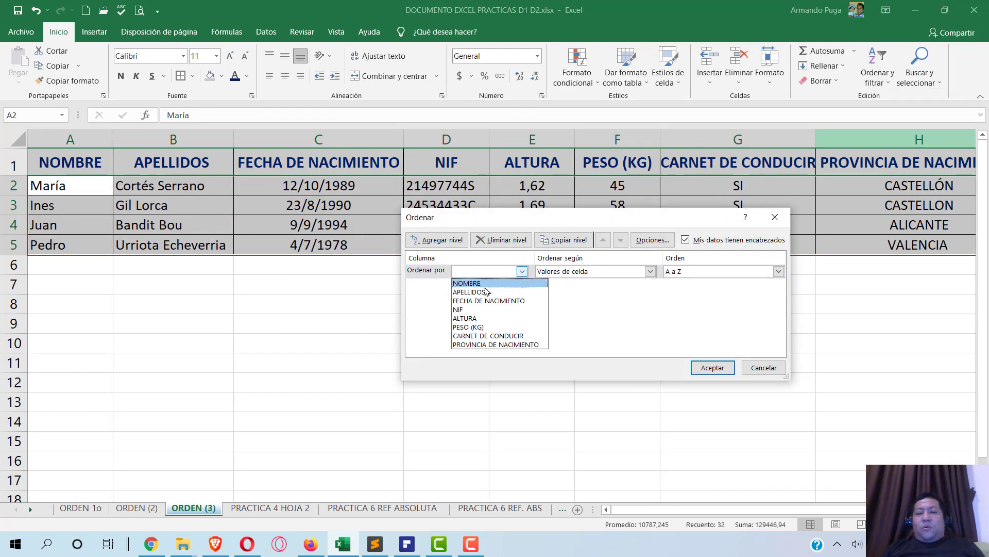
click(480, 292)
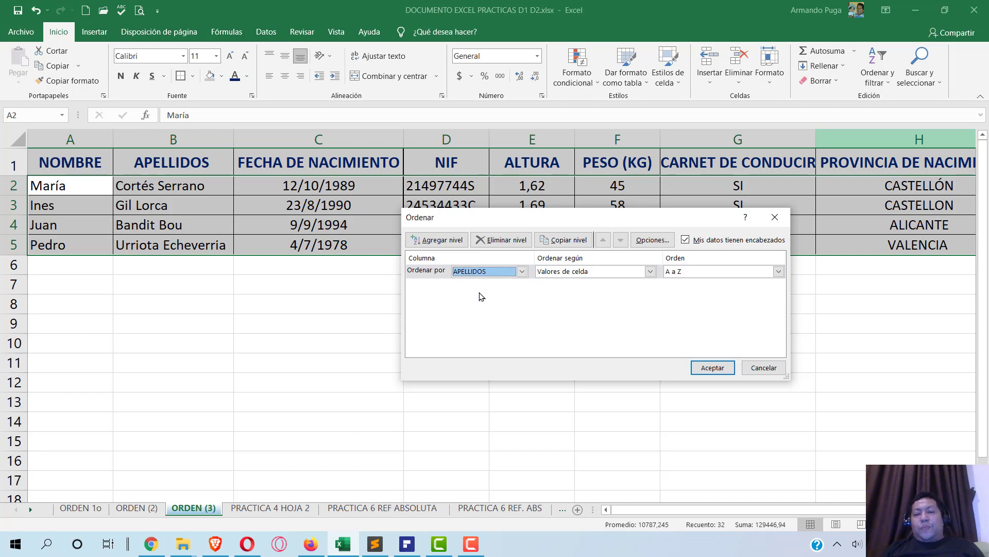
key(alt+Tab)
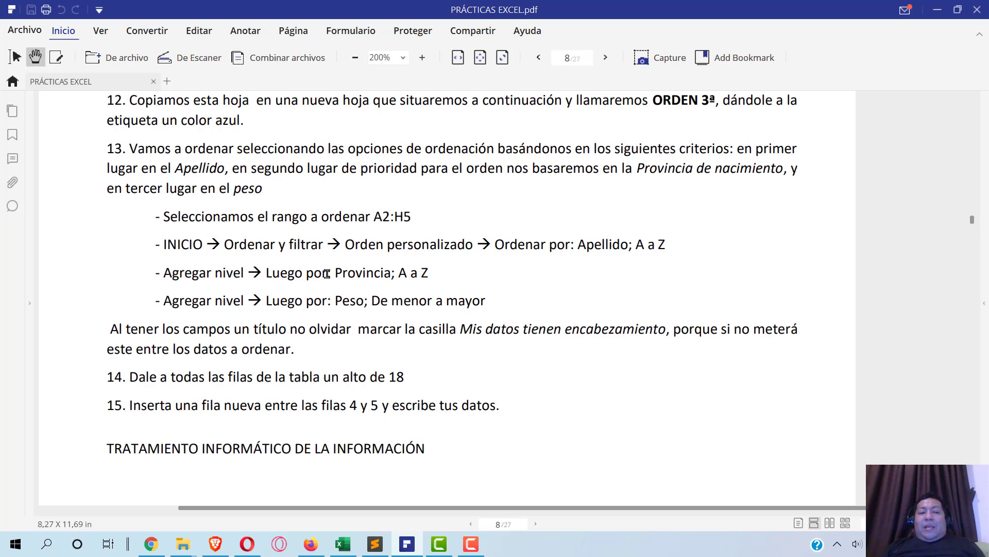
key(alt+Tab)
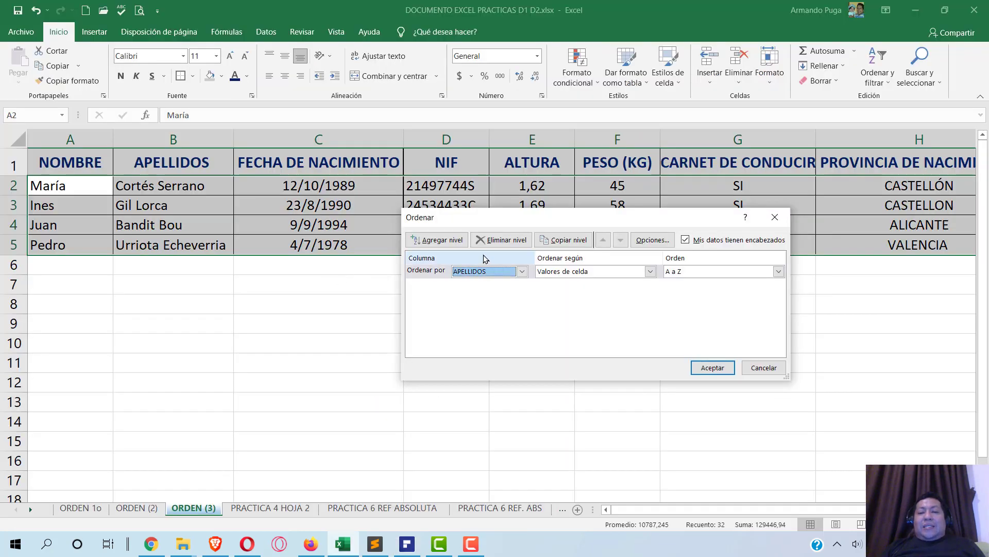
- Add a second sort level on PROVINCIA DE NACIMIENTO
click(436, 240)
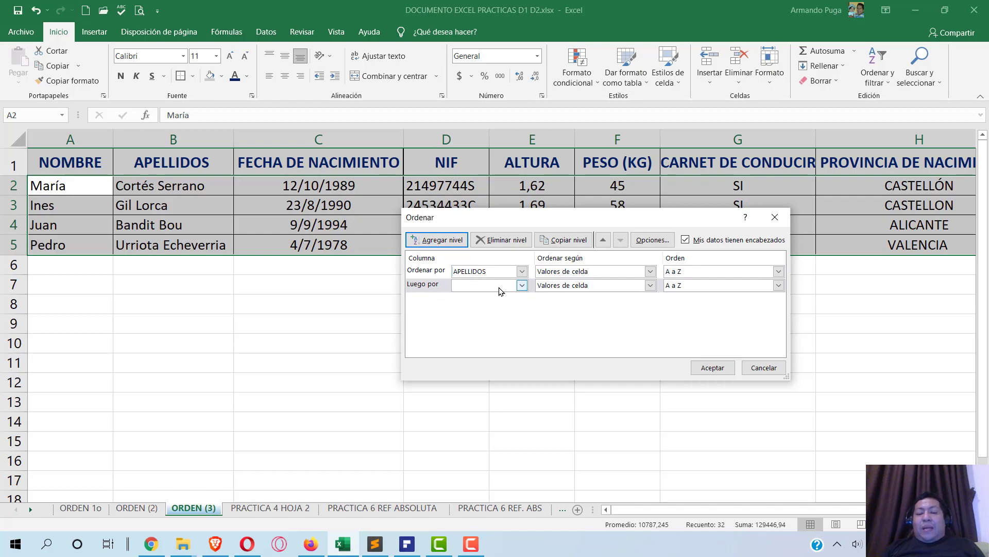
key(alt+Tab)
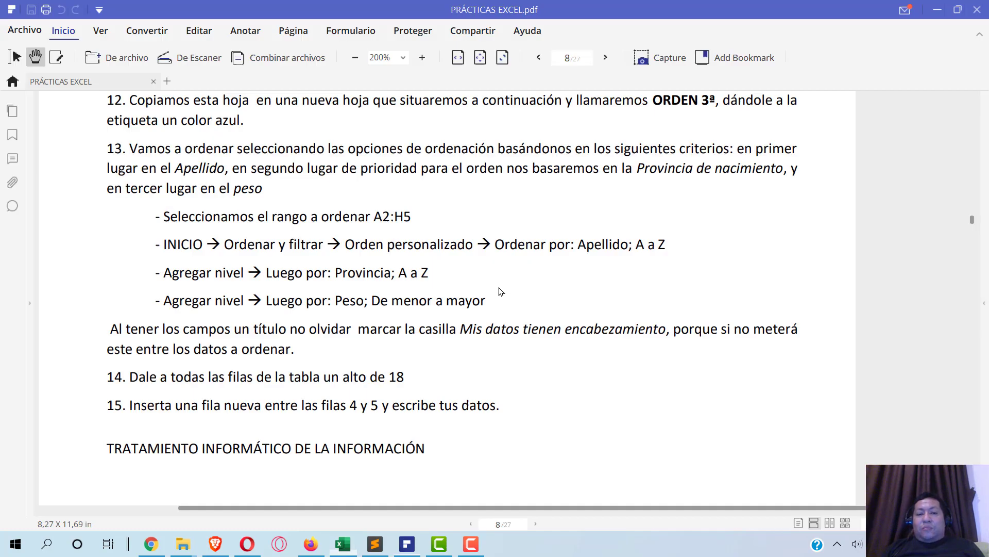
key(alt+Tab)
click(502, 290)
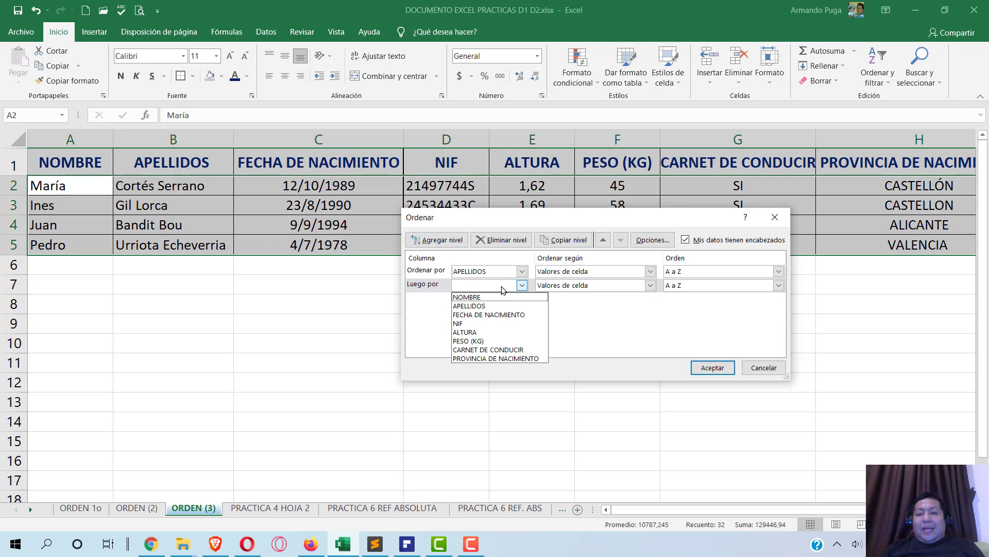
click(484, 358)
key(alt+Tab)
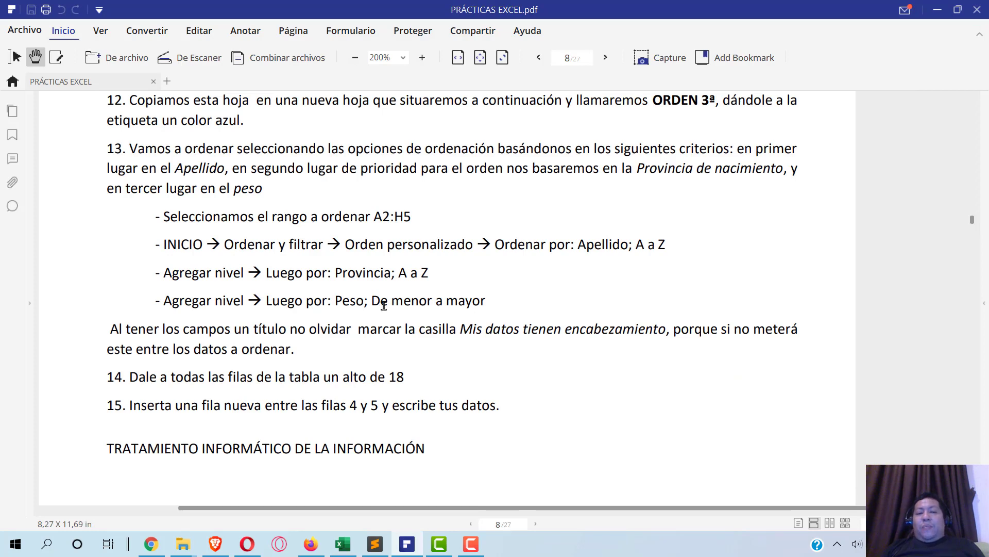
key(alt+Tab)
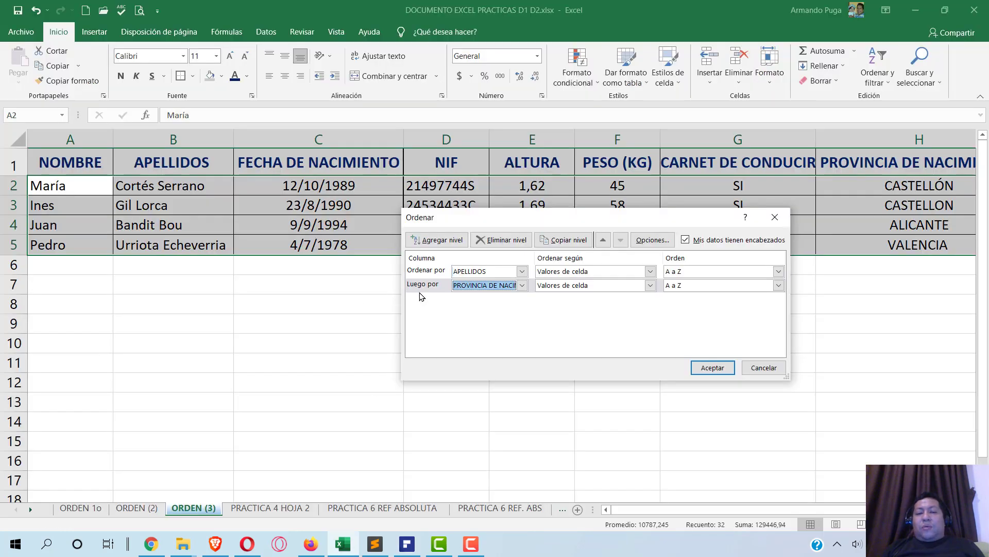
- Add a third sort level on PESO (KG)
click(450, 241)
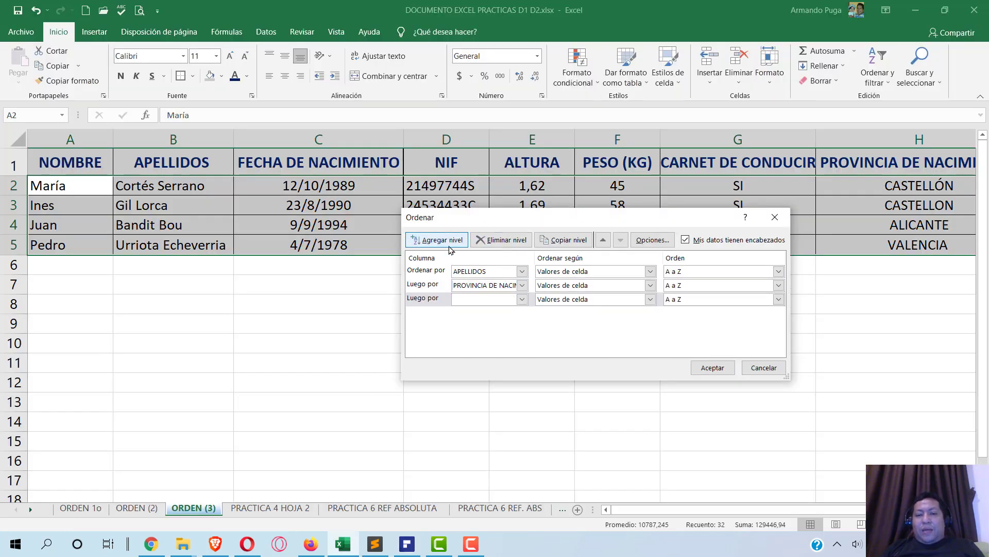
click(521, 299)
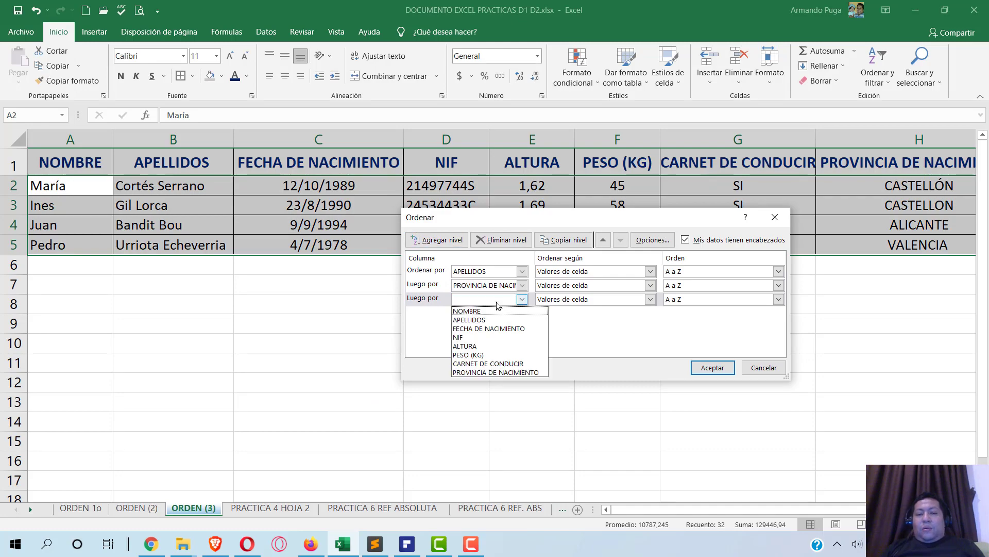
click(479, 355)
key(alt+Tab)
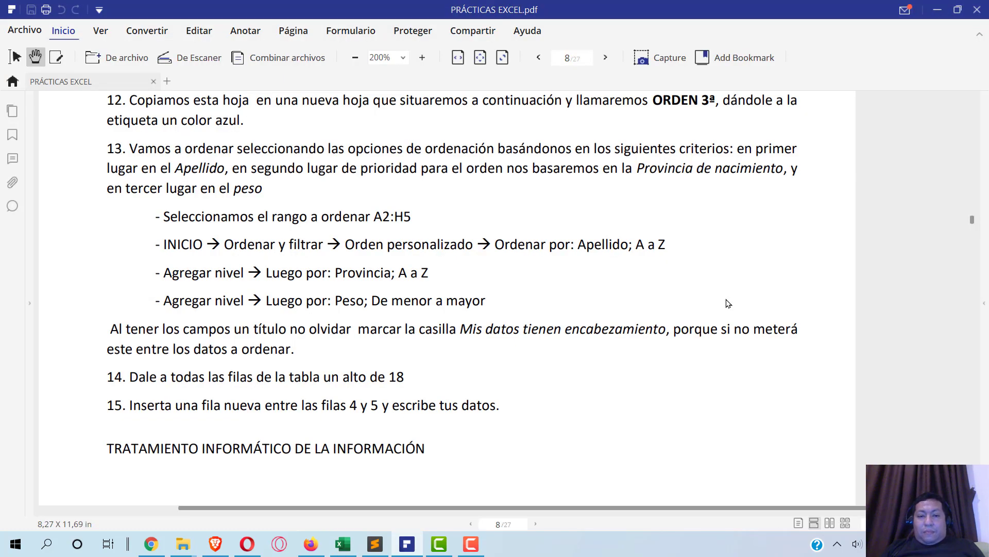
key(alt+Tab)
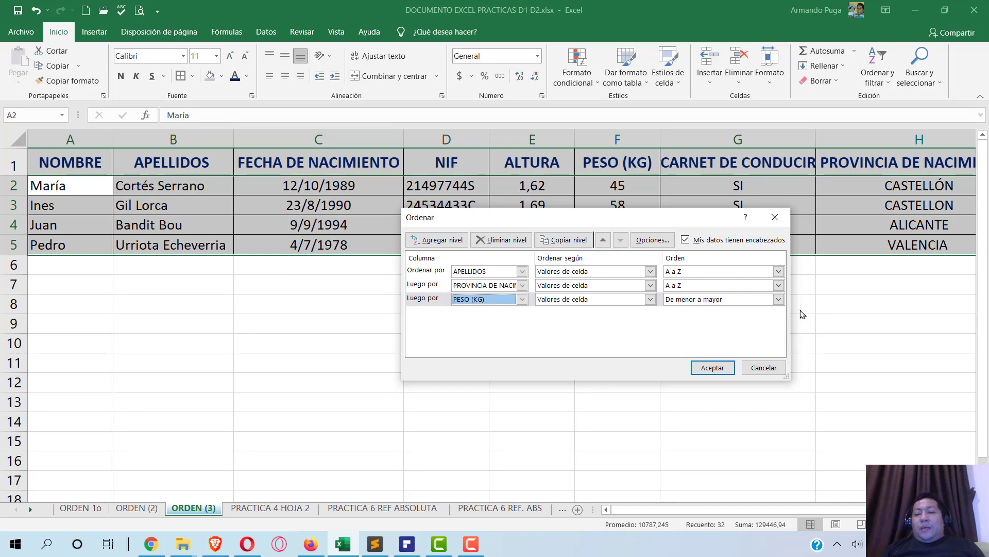
- Set APELLIDOS and province to A a Z, and PESO (KG) to De menor a mayor
click(734, 273)
click(726, 283)
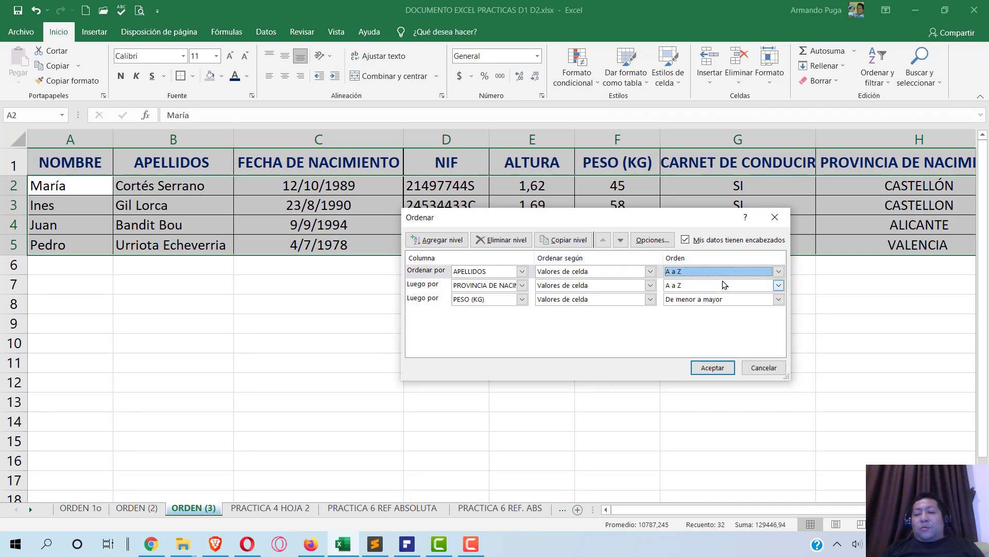
click(723, 286)
click(716, 290)
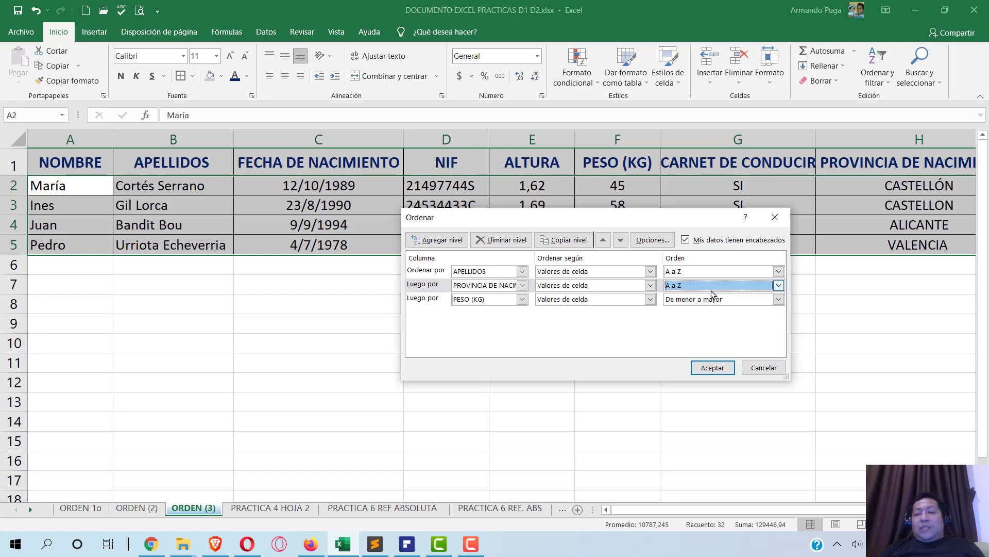
click(675, 301)
click(701, 309)
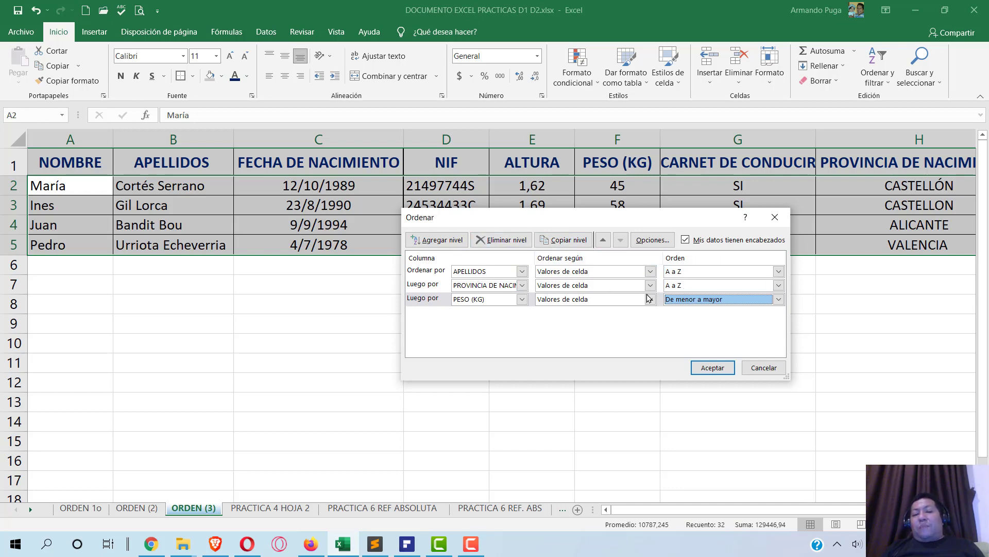
- Apply the three-level sort so ORDEN (3) weights read 80, 45, 58, 95, comparing against ORDEN 1o and ORDEN (2)
click(722, 369)
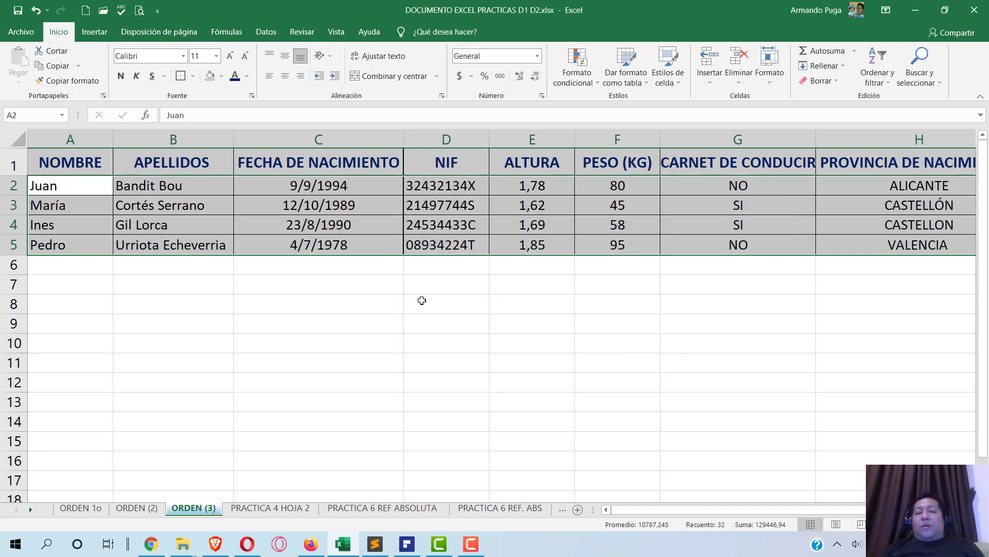
click(82, 508)
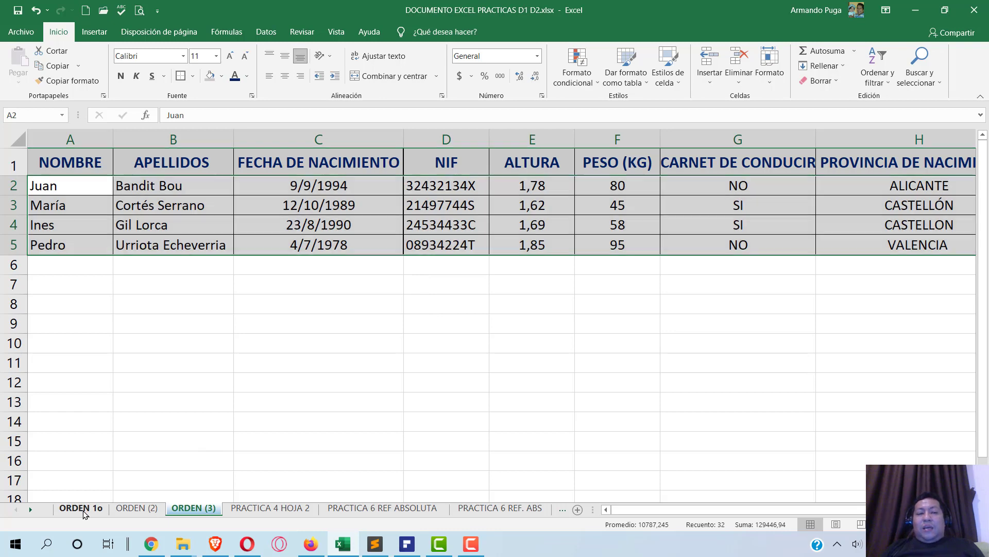
click(125, 510)
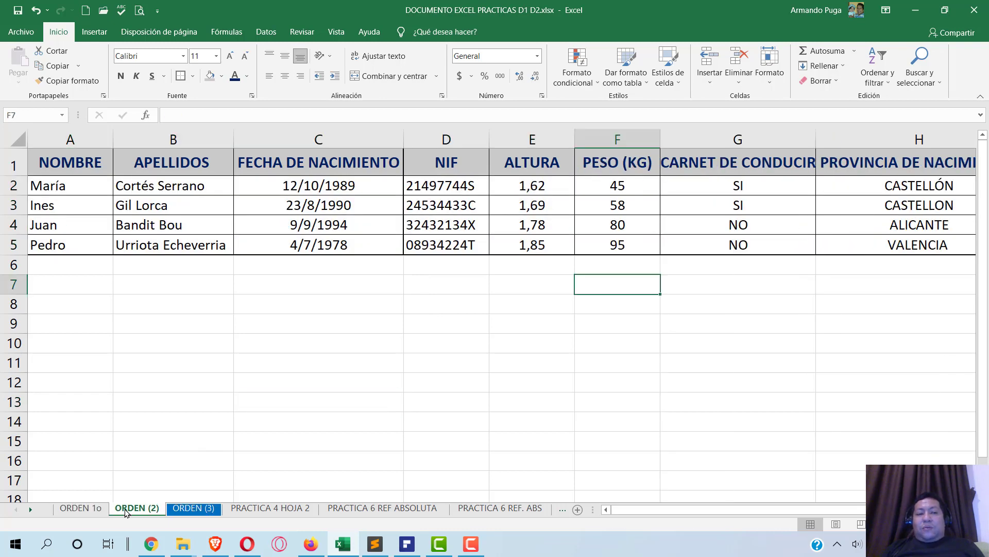
click(183, 510)
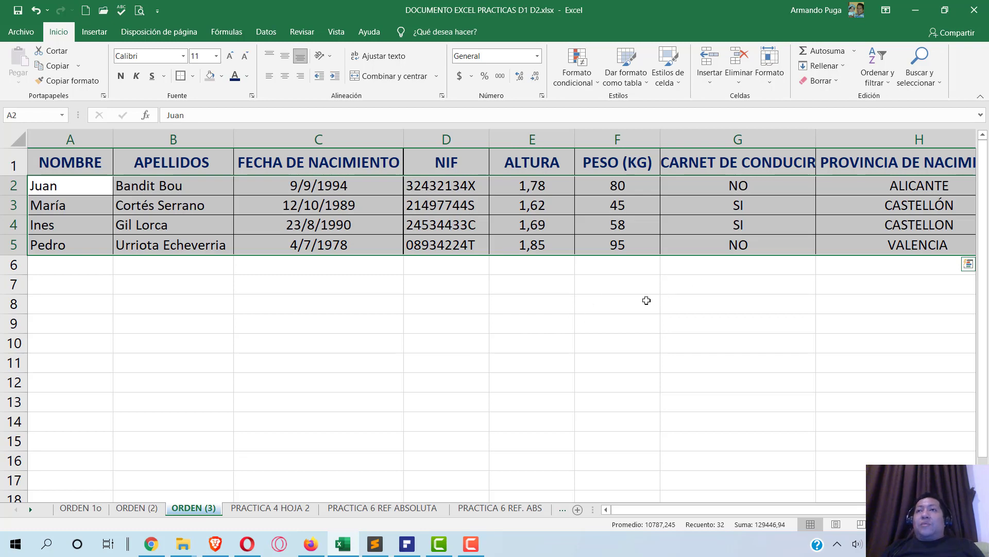
click(409, 547)
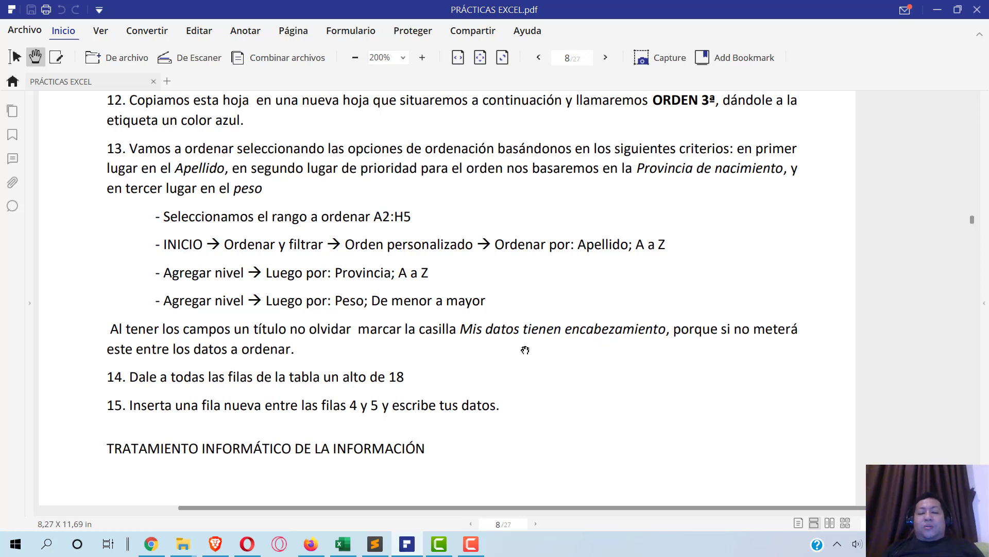
key(alt+Tab)
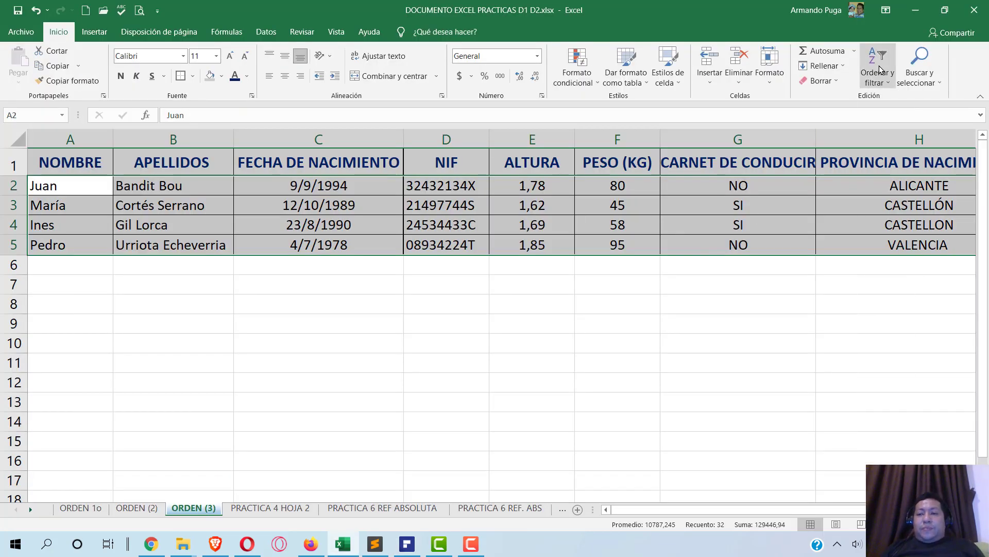
click(880, 68)
click(892, 128)
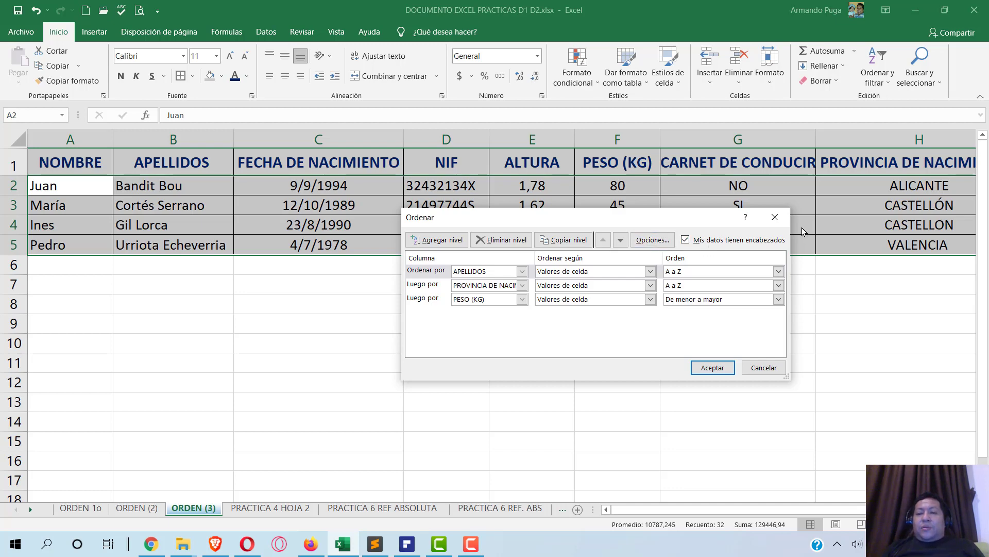
click(775, 217)
key(alt+Tab)
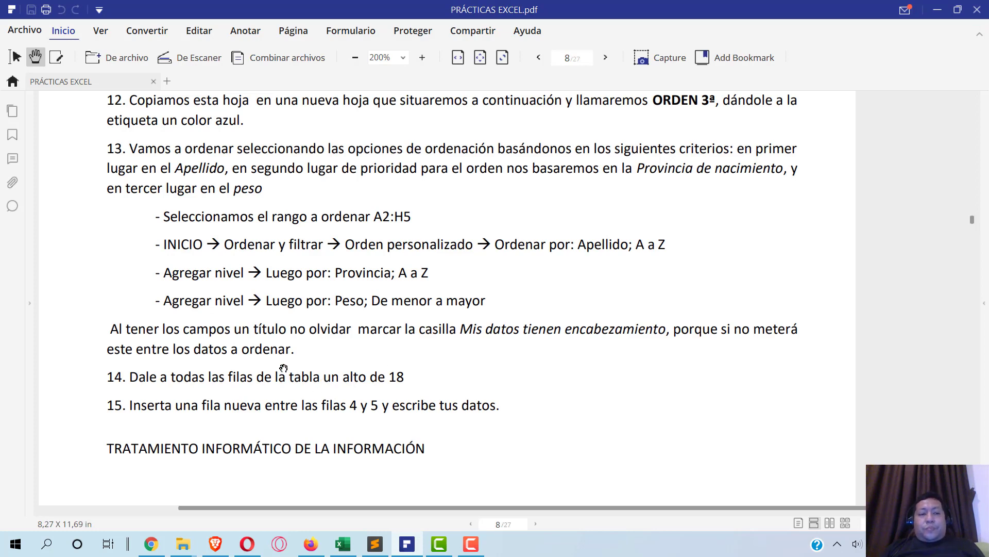
scroll(176, 368, down, 3)
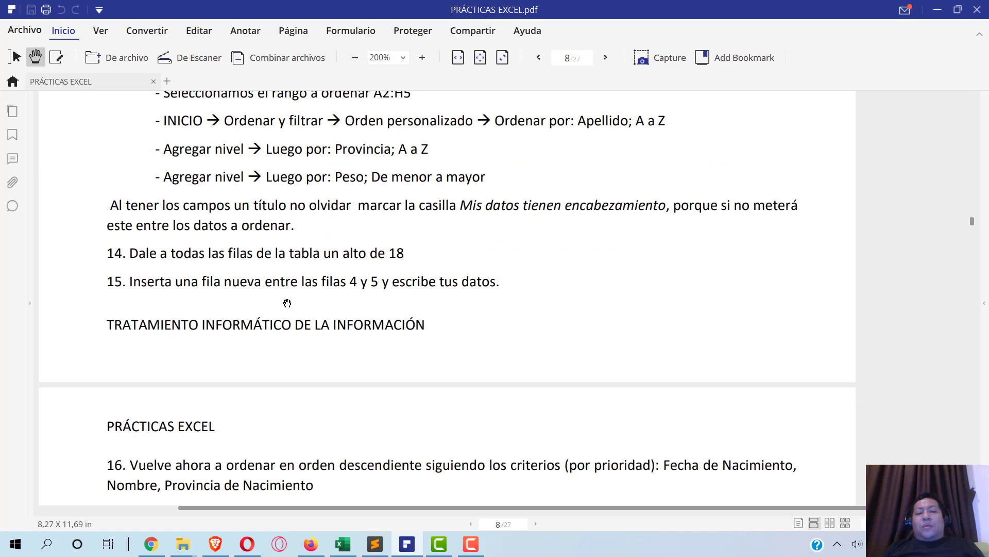
key(alt+Tab)
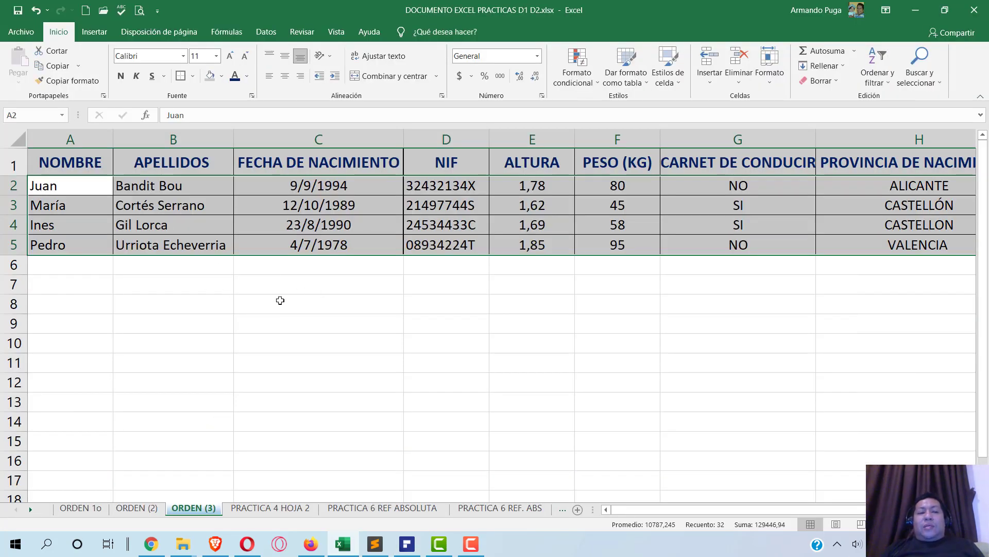
- Set rows 2–5 of the ORDEN (3) table to a row height of 18
click(12, 186)
drag(12, 186, 12, 245)
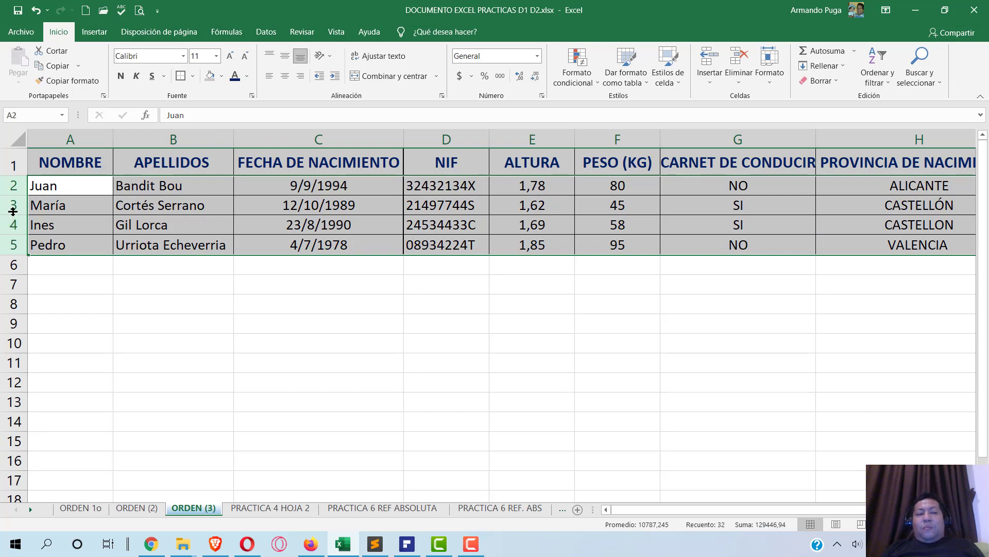
right_click(13, 211)
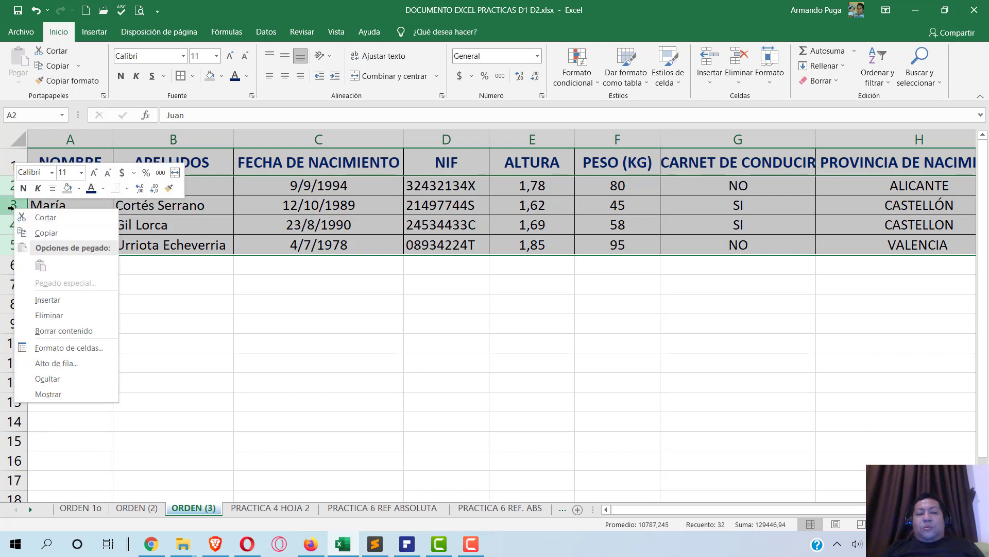
click(56, 363)
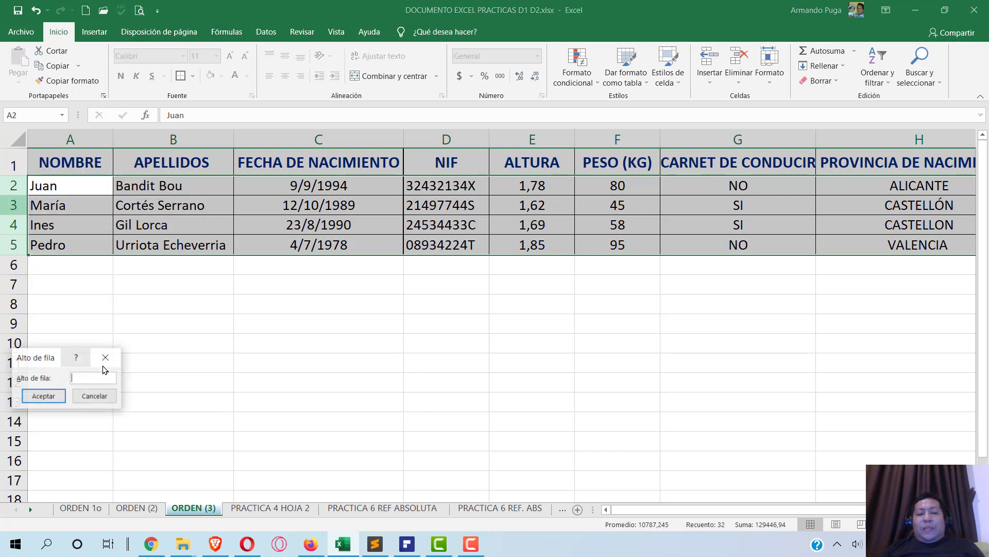
text(18)
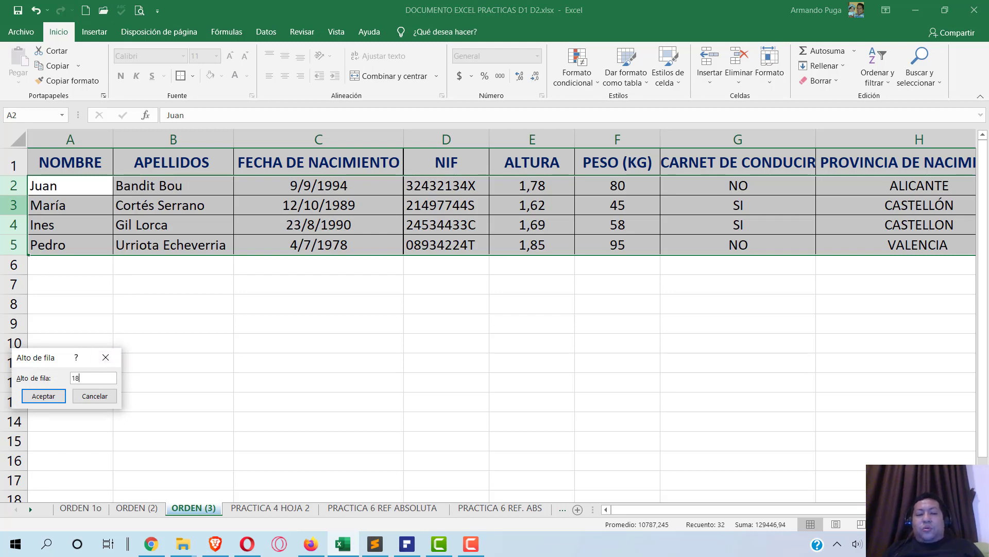
click(57, 396)
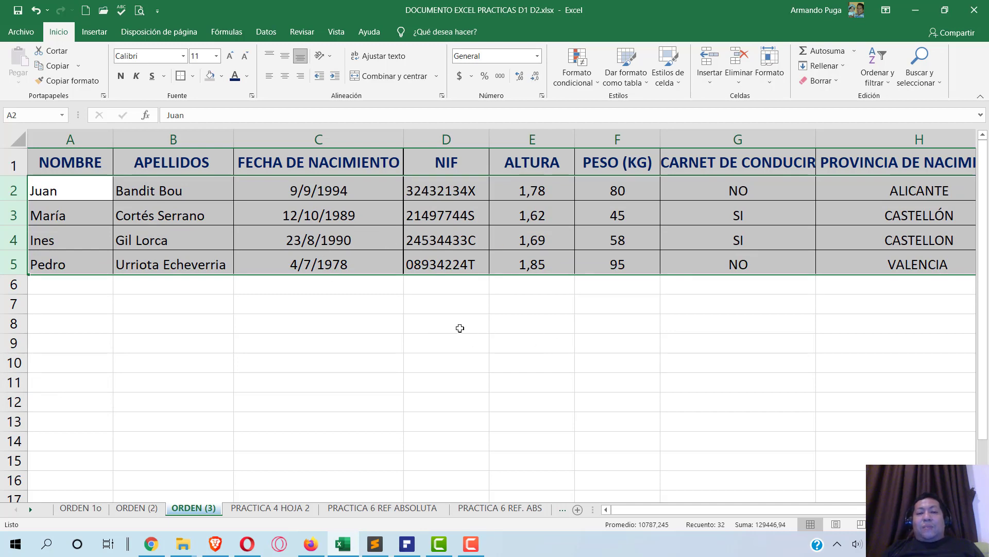
click(460, 328)
key(alt+Tab)
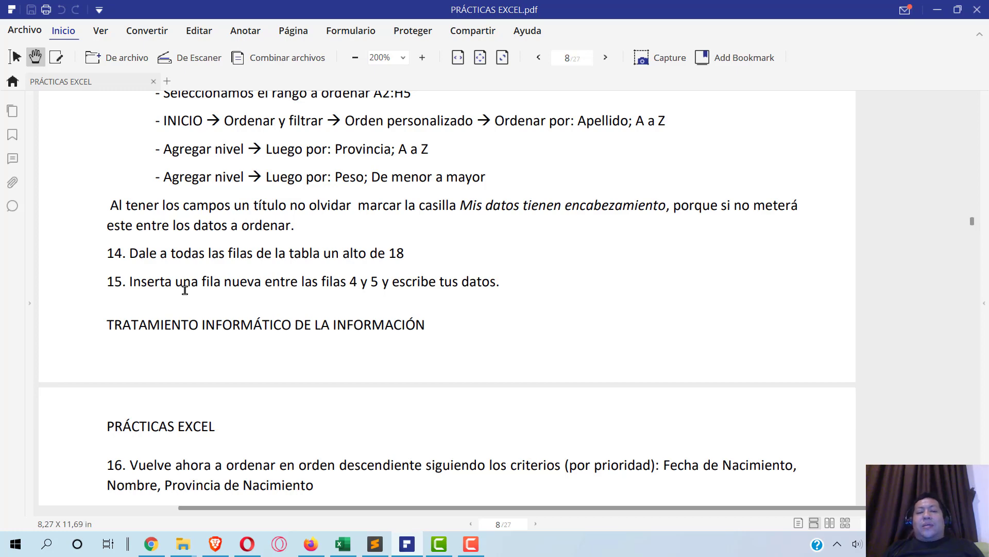
- Insert a blank row at row 5 of the ORDEN (3) table
key(alt+Tab)
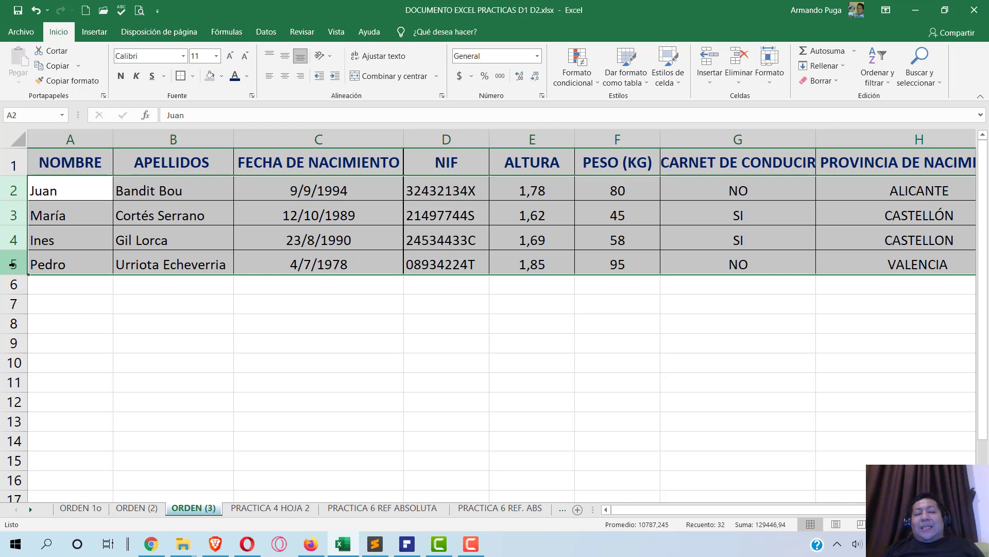
click(12, 265)
right_click(13, 264)
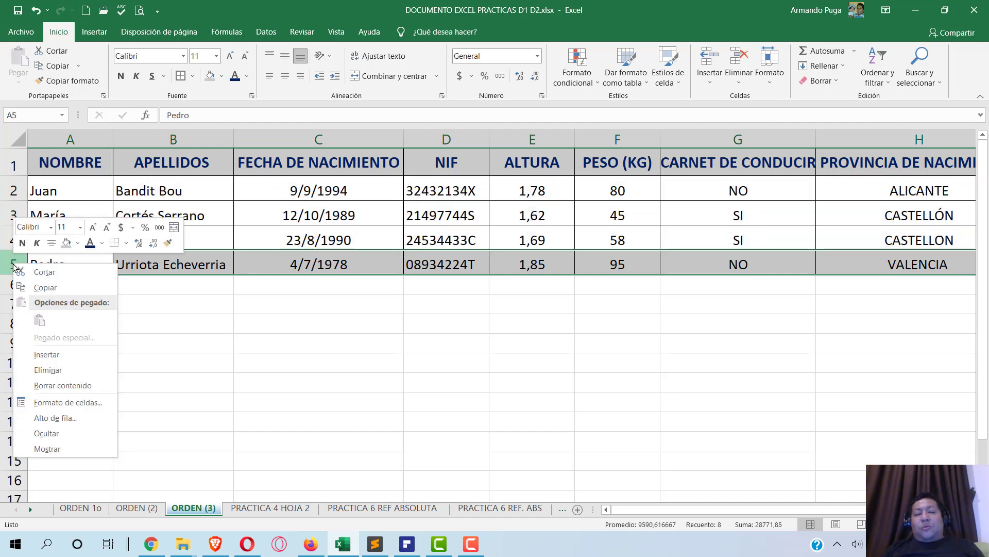
click(93, 356)
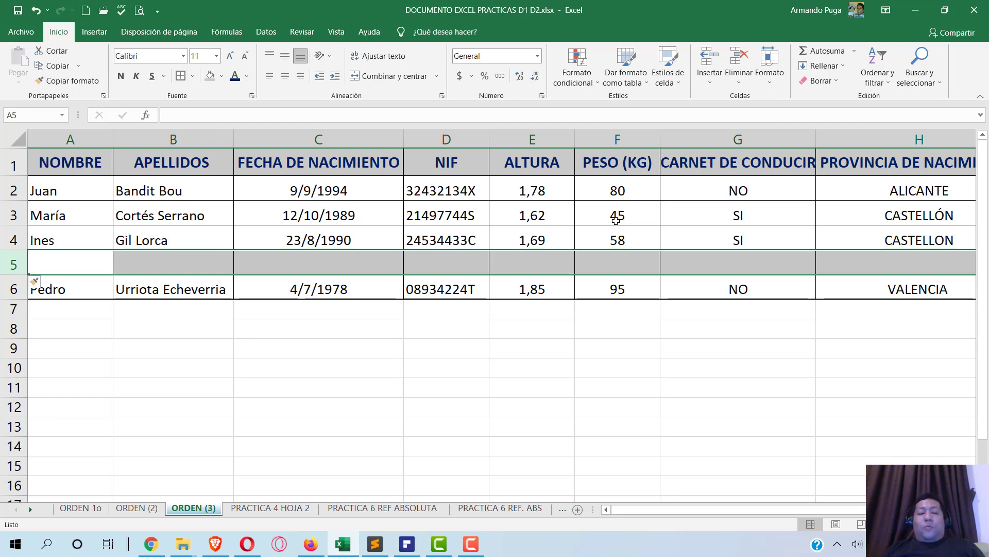
- Review the exercise instructions in the PDF, then come back to Excel
key(alt+Tab)
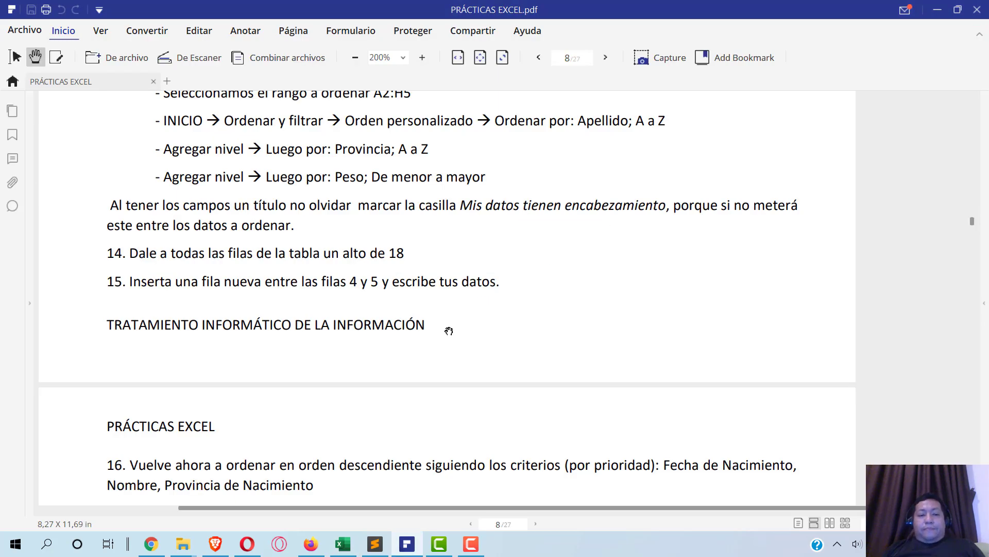
scroll(449, 331, down, 3)
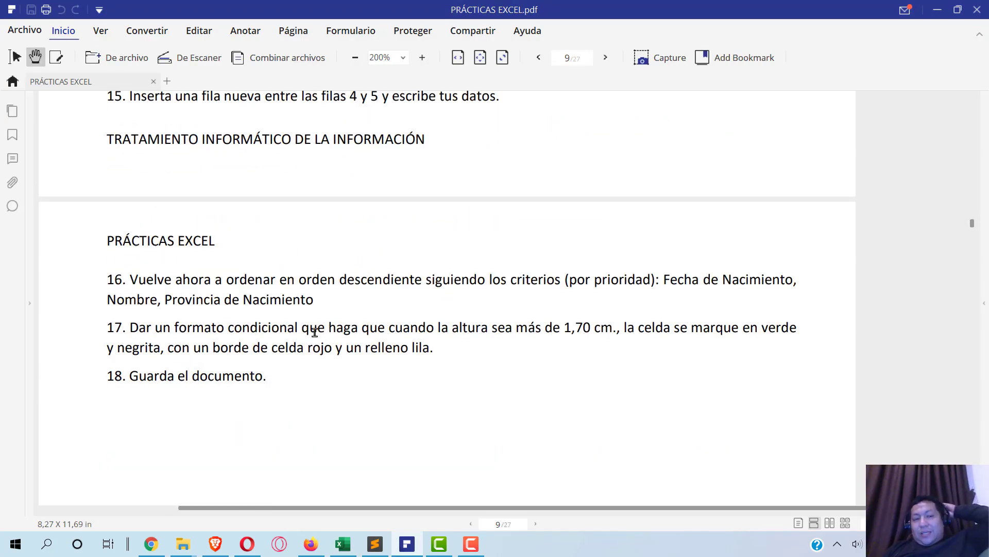
scroll(315, 333, down, 2)
scroll(300, 322, up, 3)
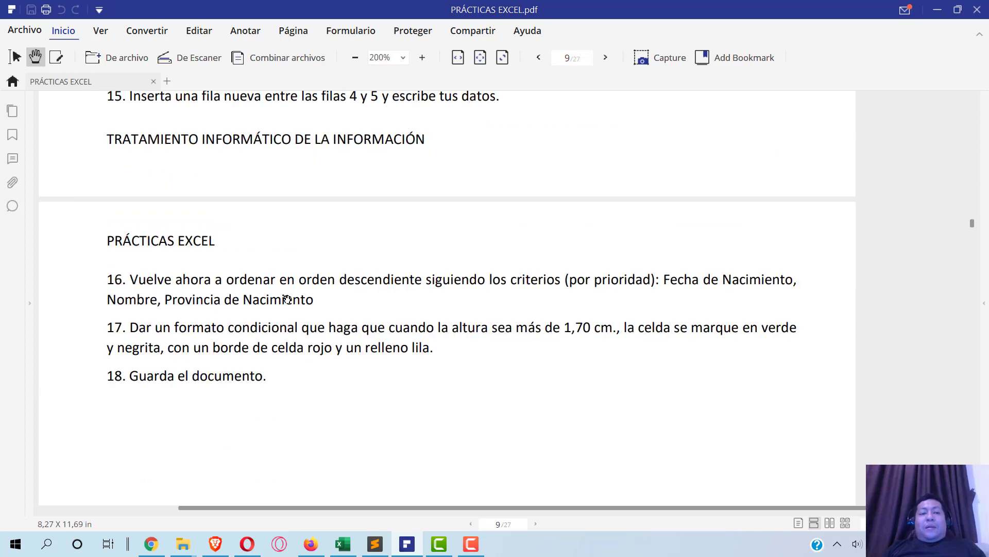
key(alt+Tab)
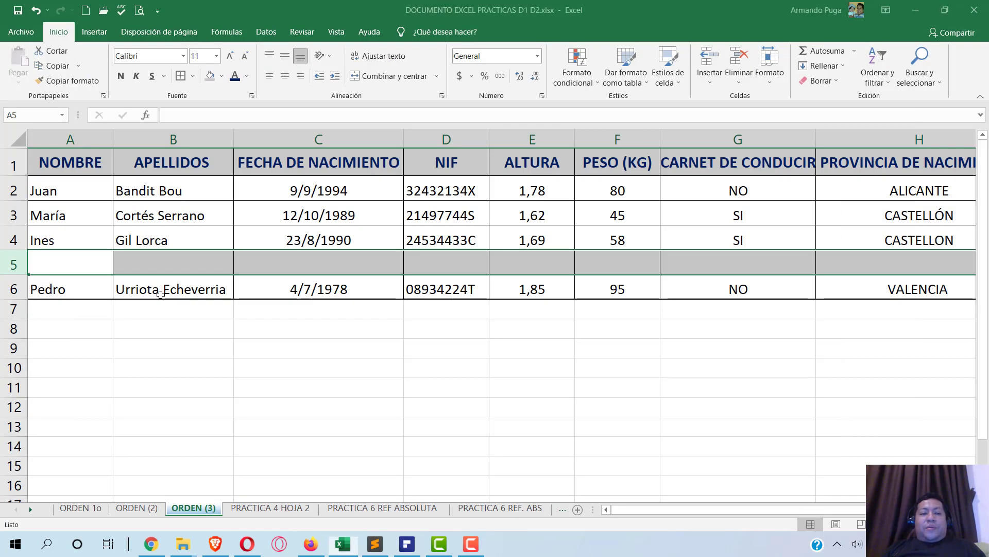
- Enter your first name, surname, birth date and ID number into A5:D5
click(79, 264)
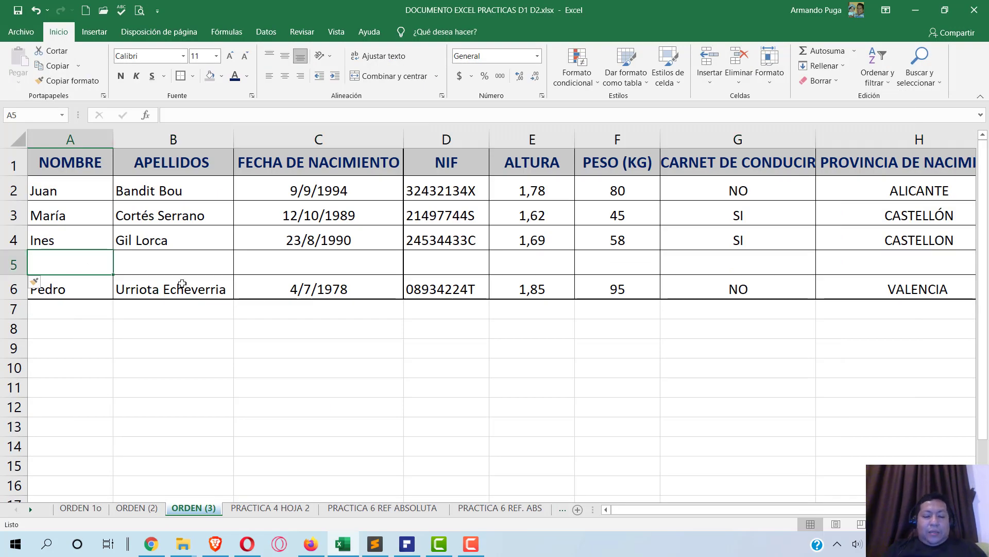
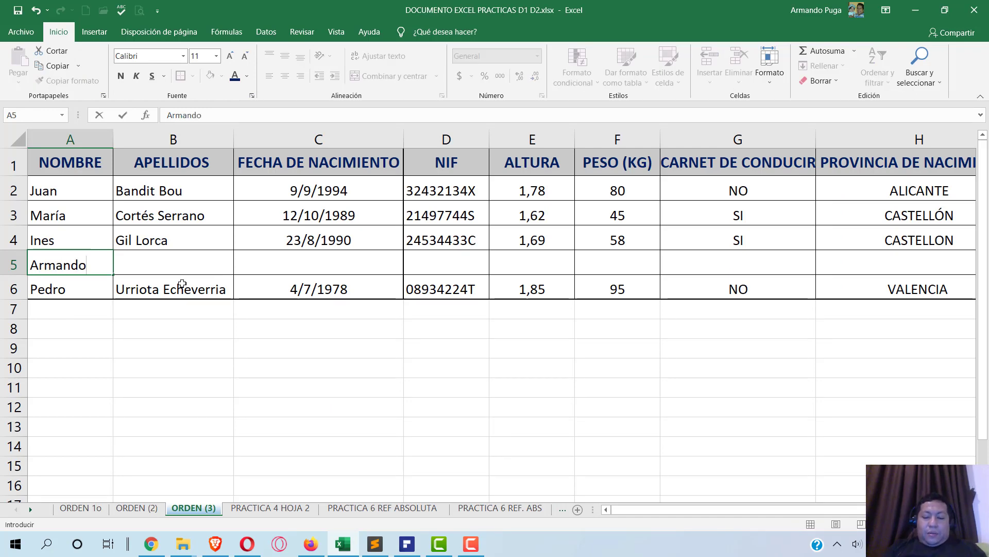
key(Tab)
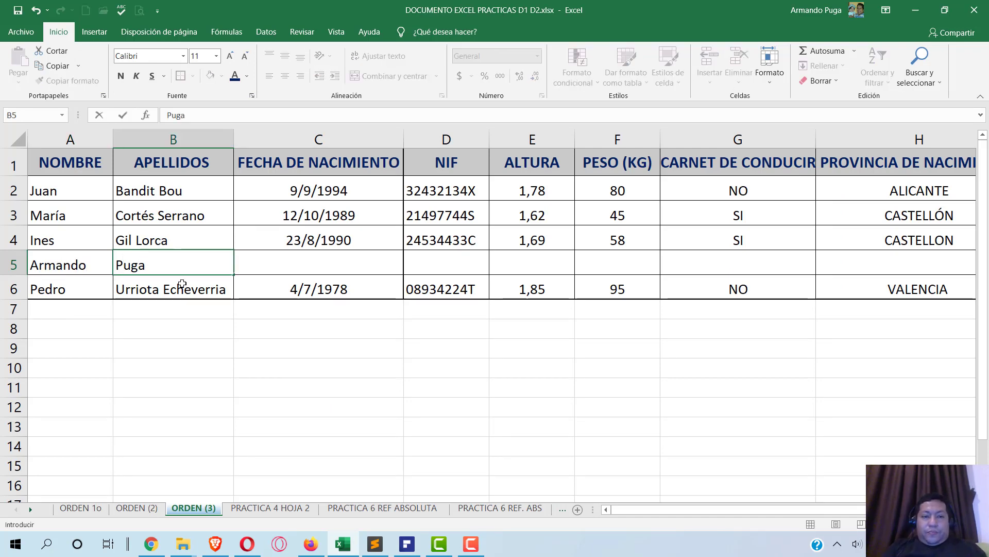
text(a)
key(BackSpace)
key(Tab)
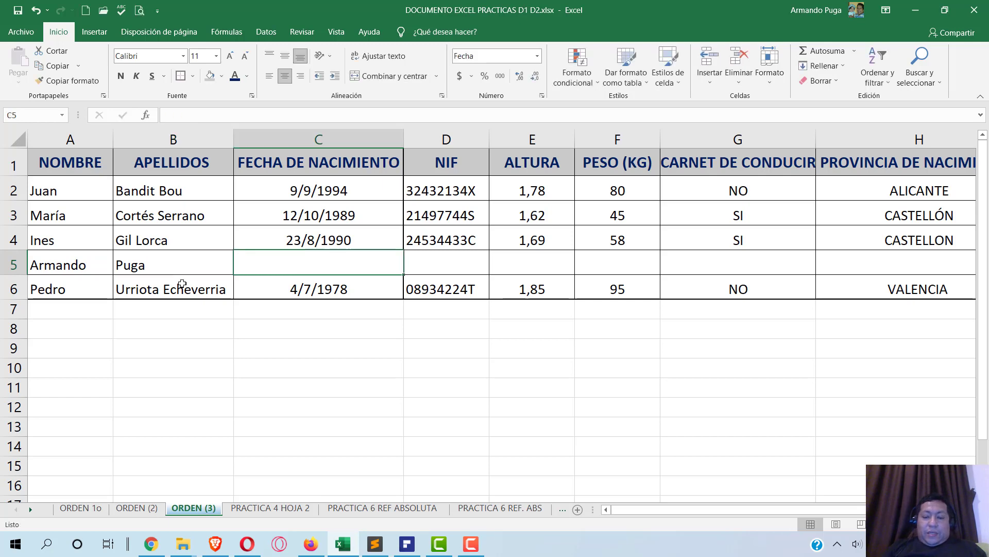
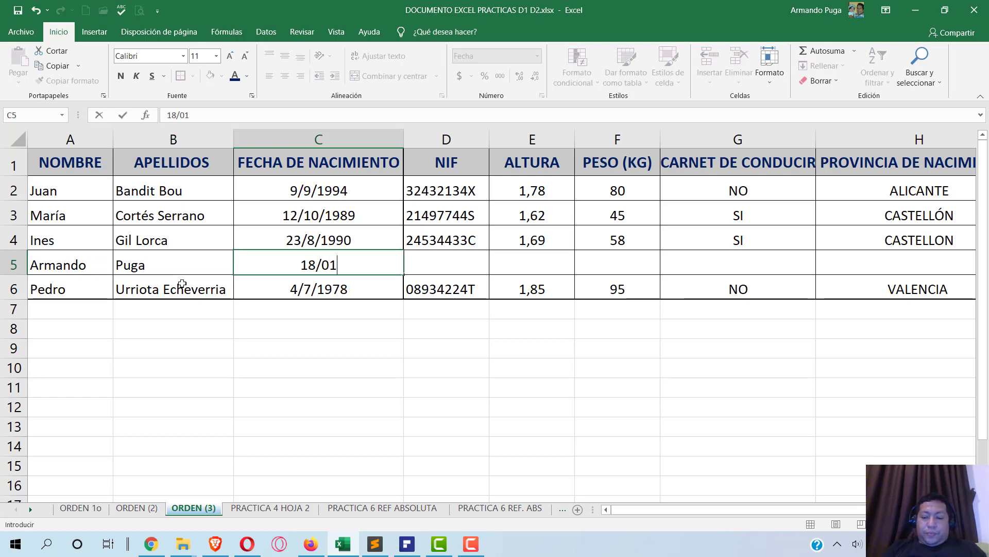
key(Tab)
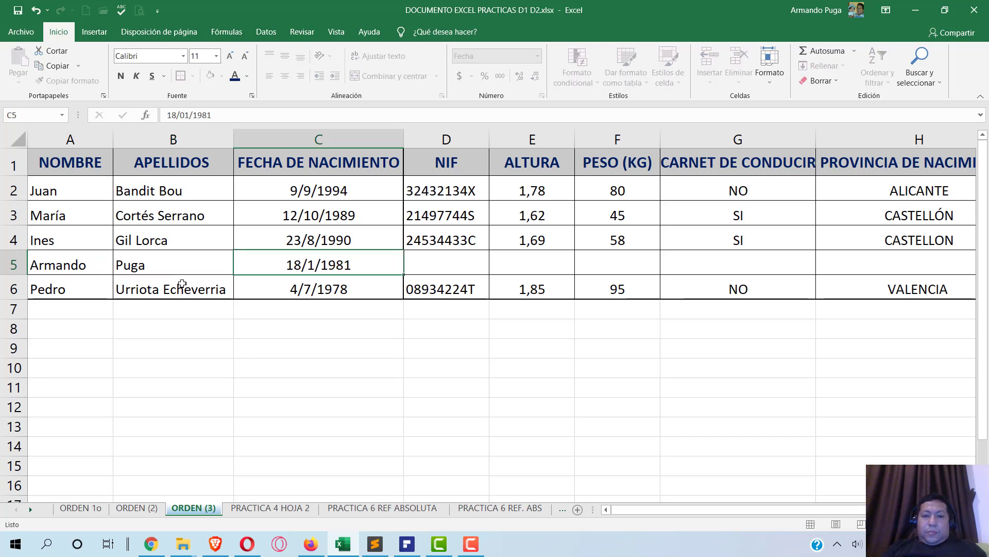
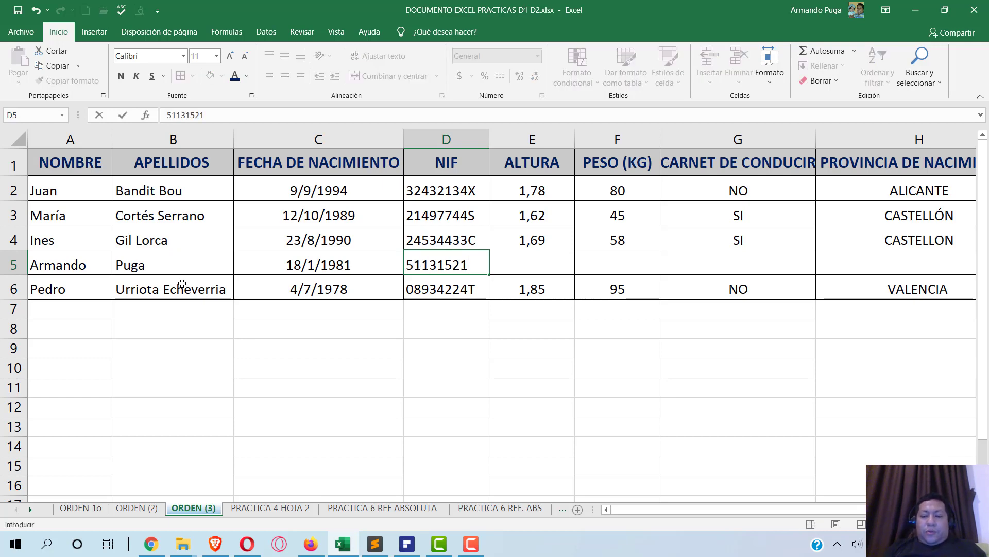
key(Tab)
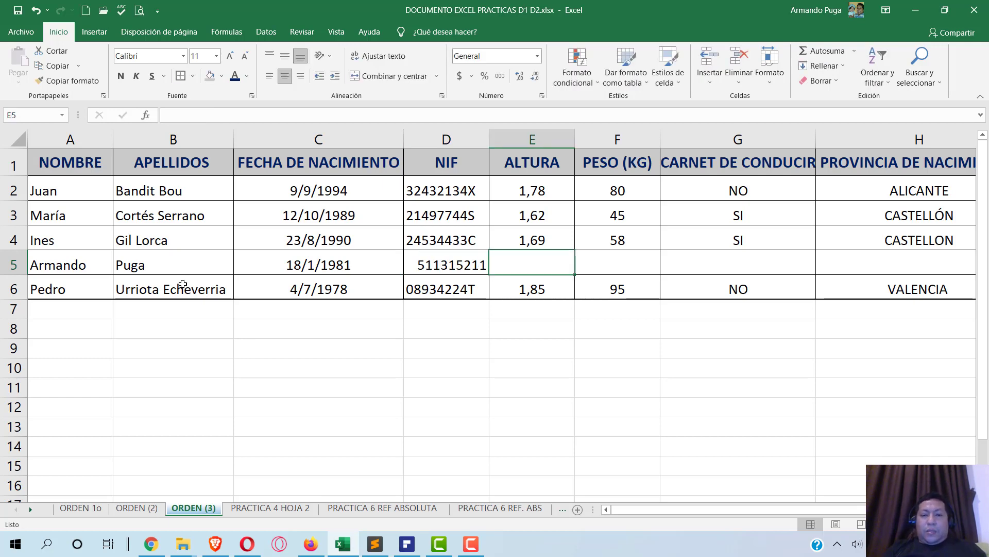
- Fill E5:H5 with height 1,57, weight 74, licence SI and province IMBABURA, then show the PDF
text(1,5)
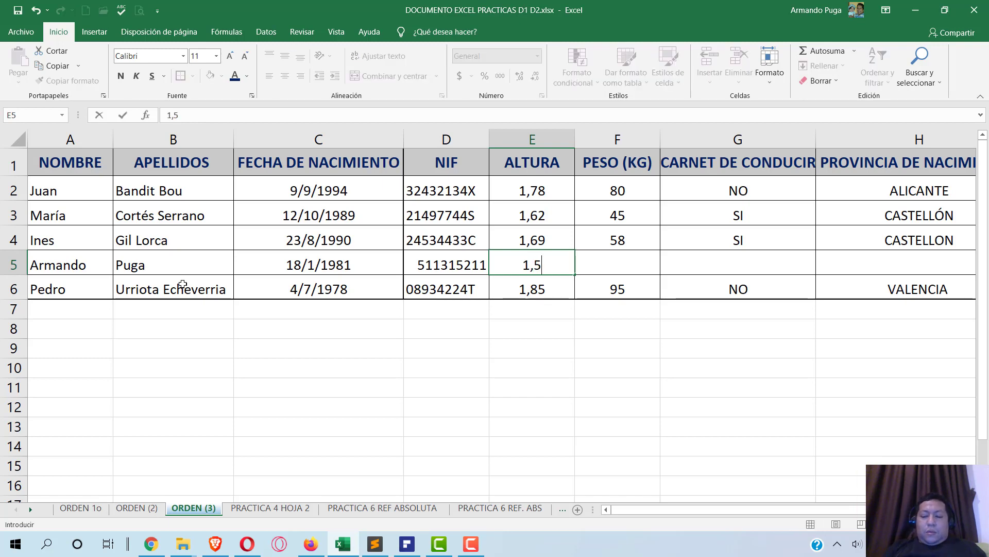
text(7)
key(Tab)
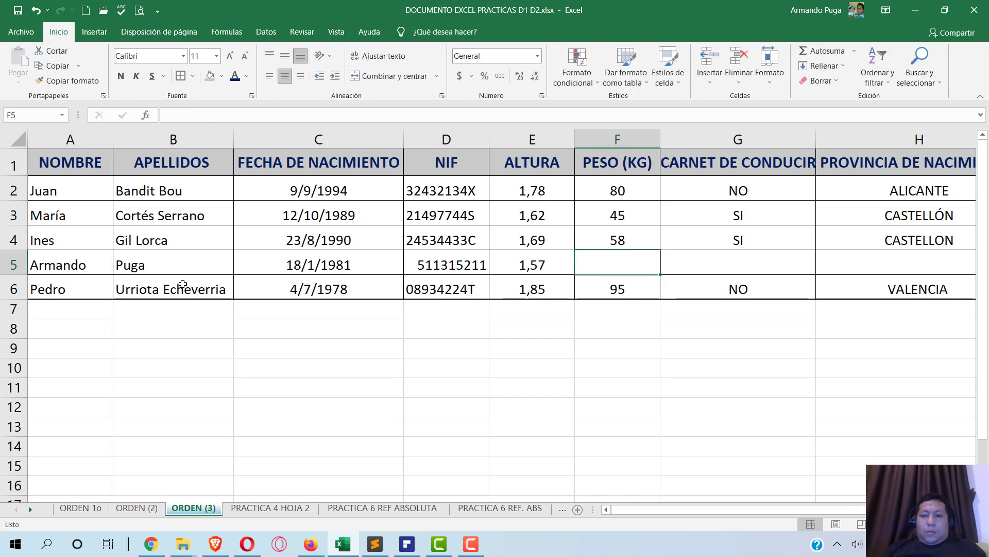
text(74)
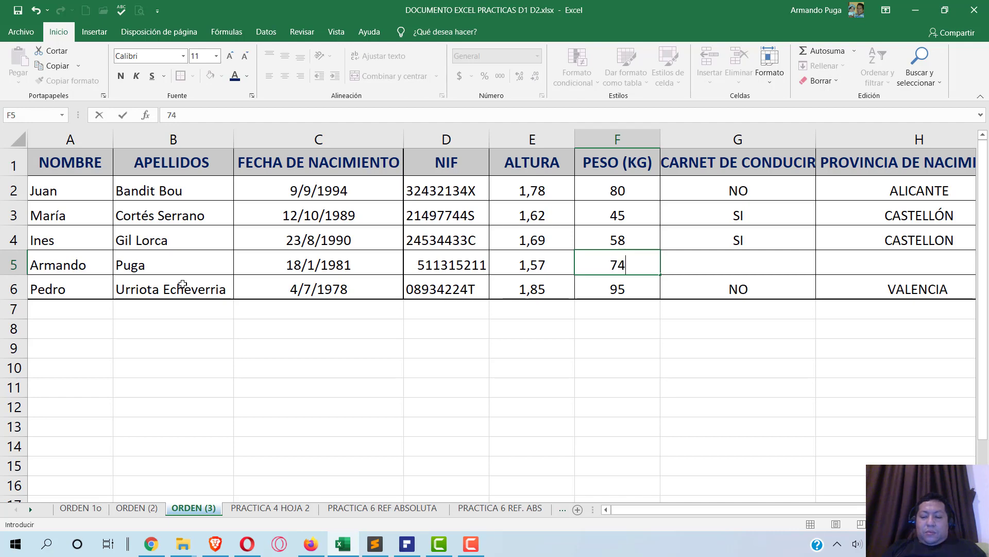
key(Tab)
text(si)
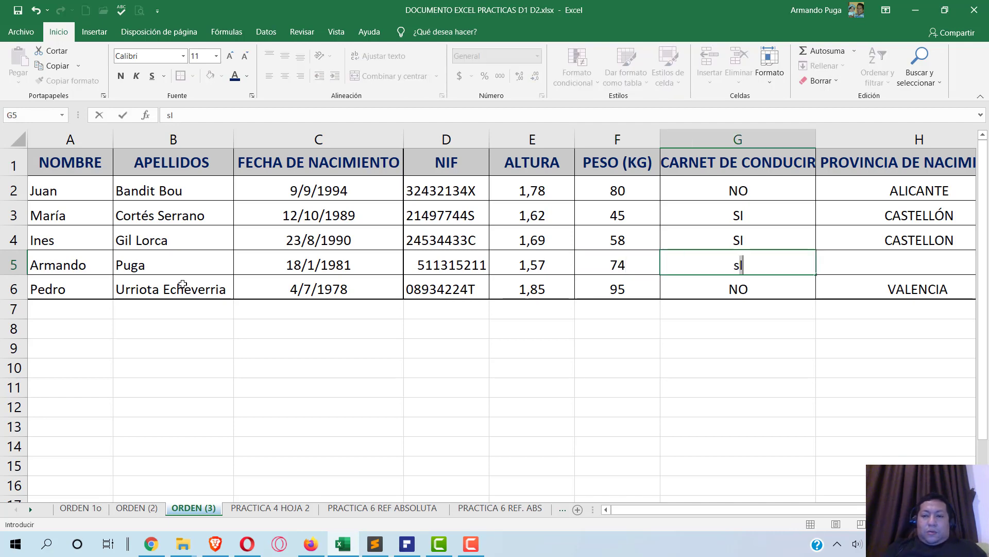
key(BackSpace)
key(BackSpace)
text(SI)
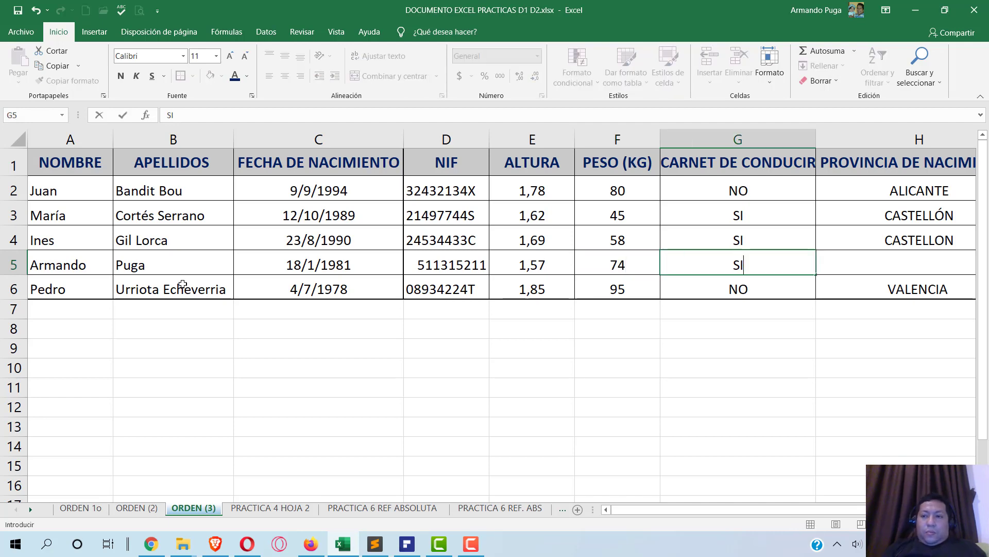
key(Tab)
text(im)
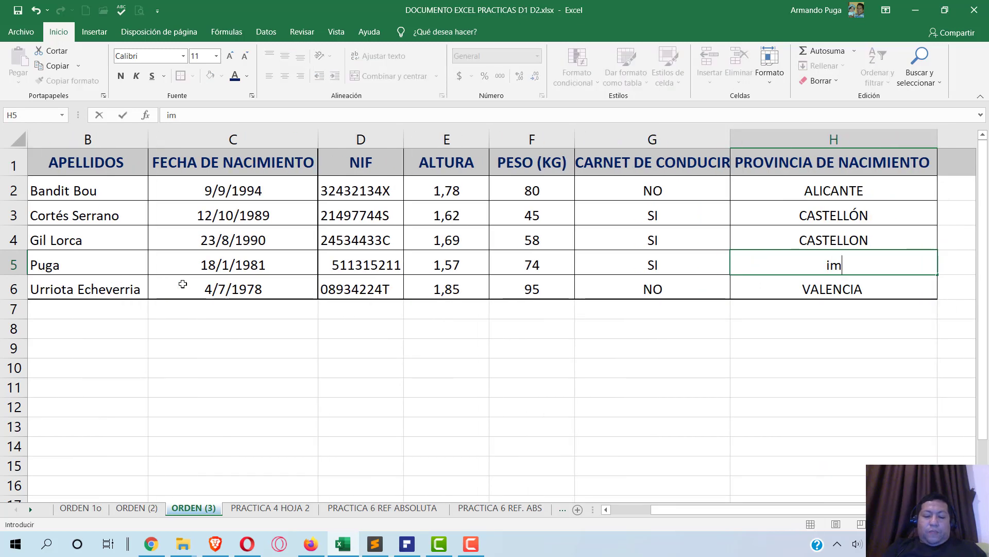
key(BackSpace)
key(BackSpace)
text(IMAB)
key(BackSpace)
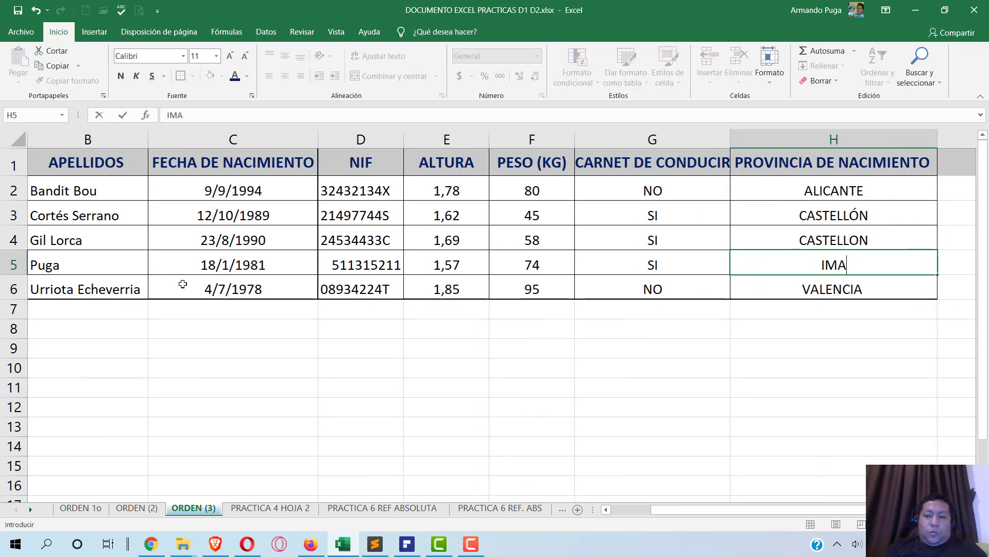
key(BackSpace)
text(BA)
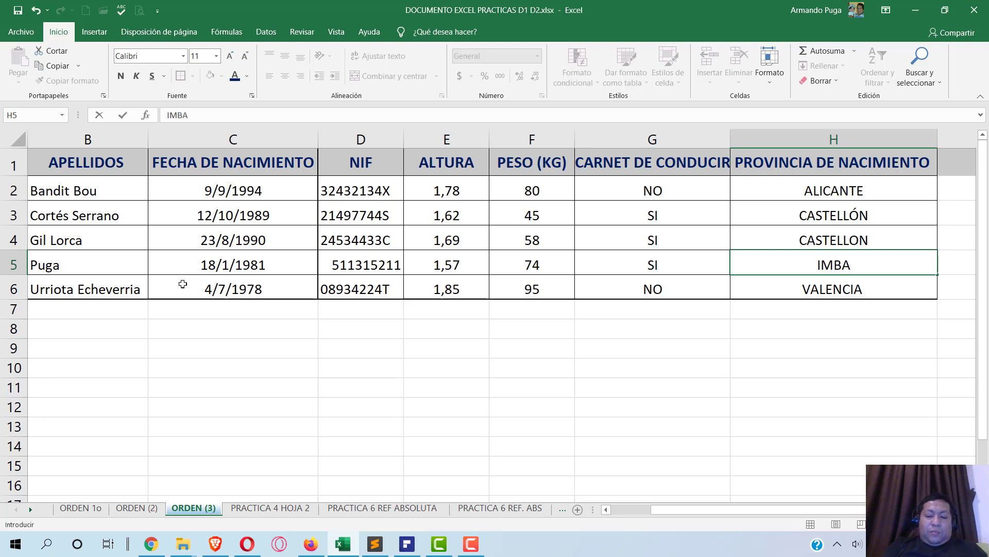
text(BURA)
key(Return)
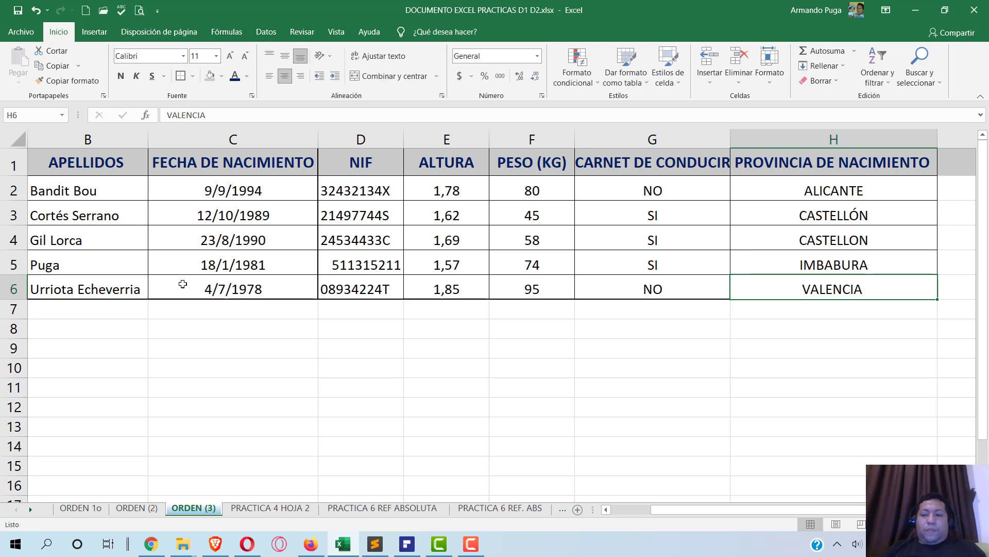
click(629, 511)
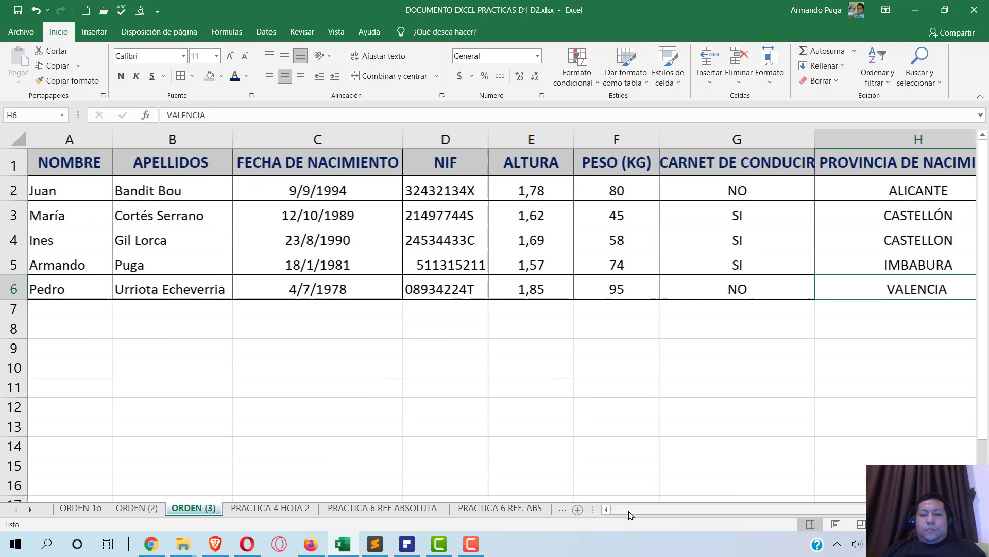
click(407, 544)
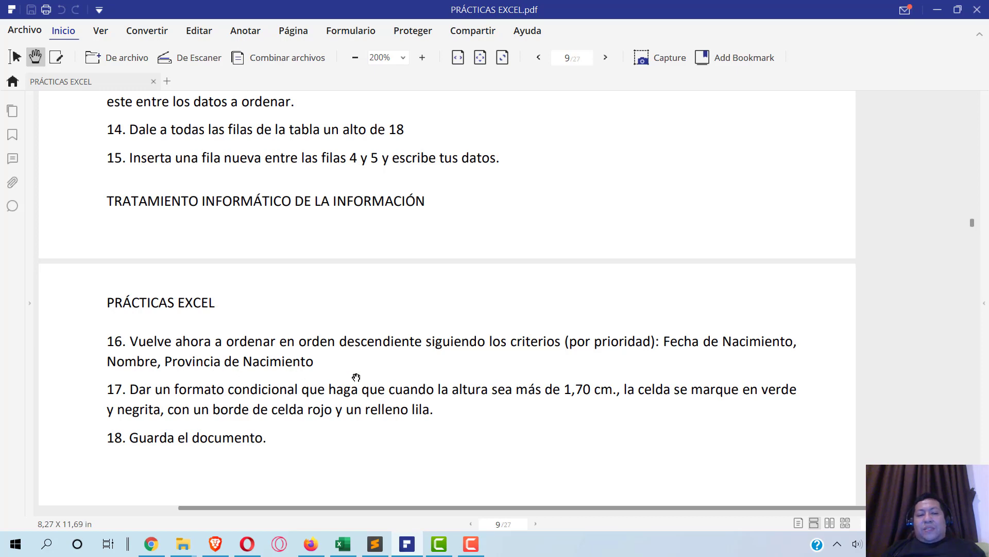
- After reading item 16's sort criteria in the PDF, go back to Excel
key(alt+Tab)
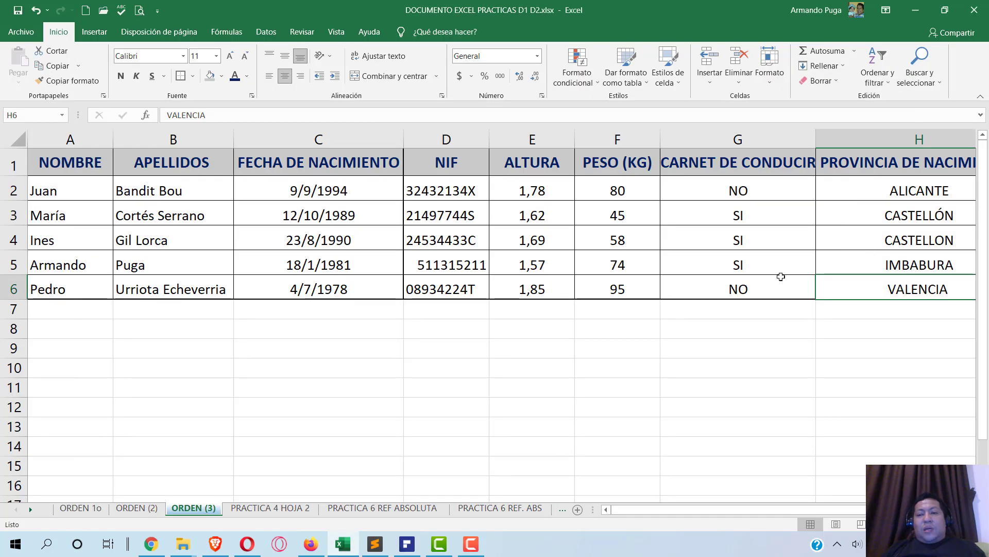
- Select the data range A2:H6 and open the custom sort (Orden personalizado) dialog
drag(90, 179, 876, 273)
click(881, 71)
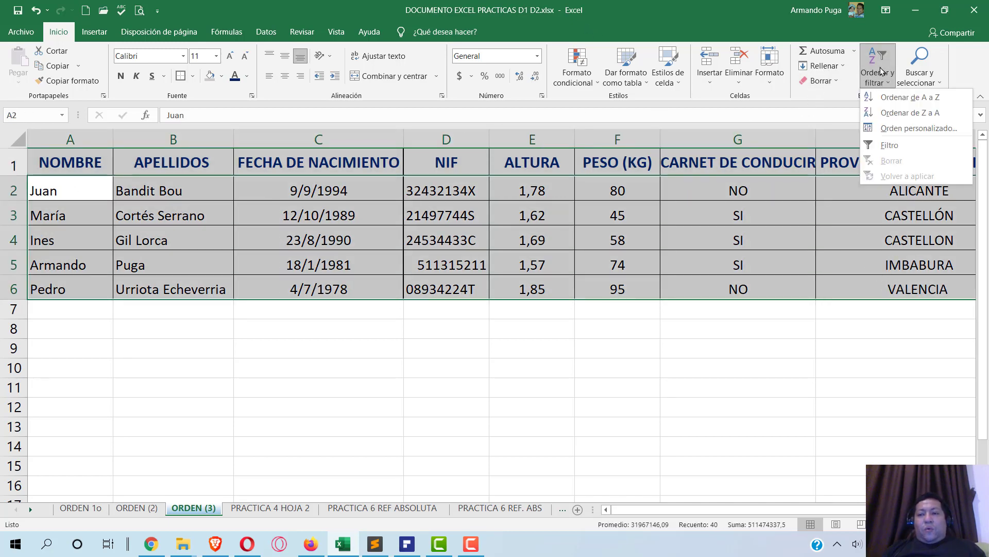
click(907, 127)
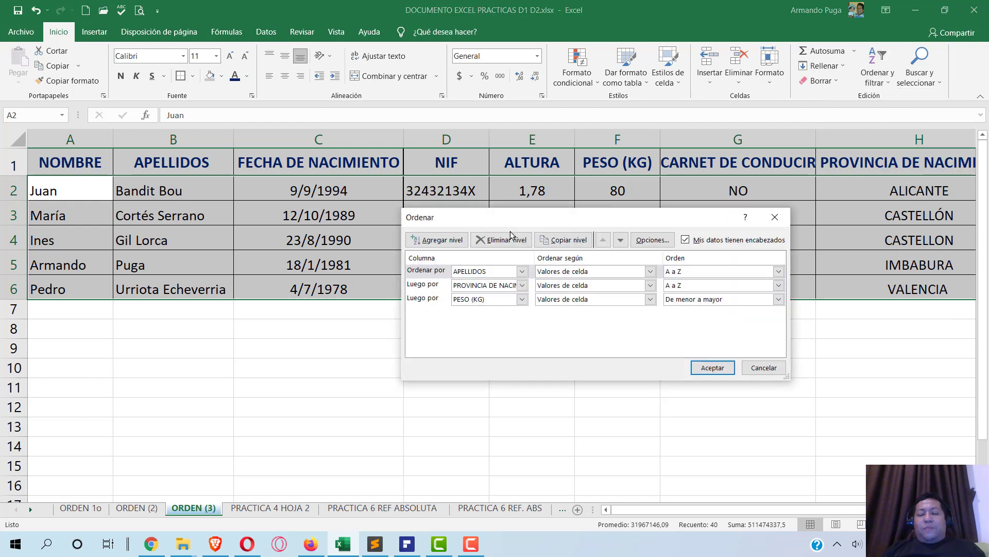
key(alt+Tab)
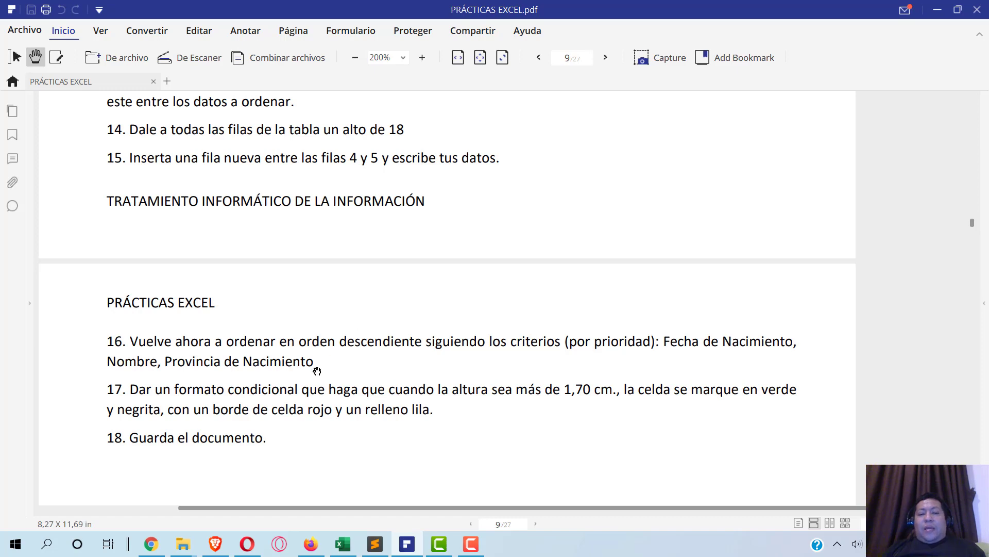
key(alt+Tab)
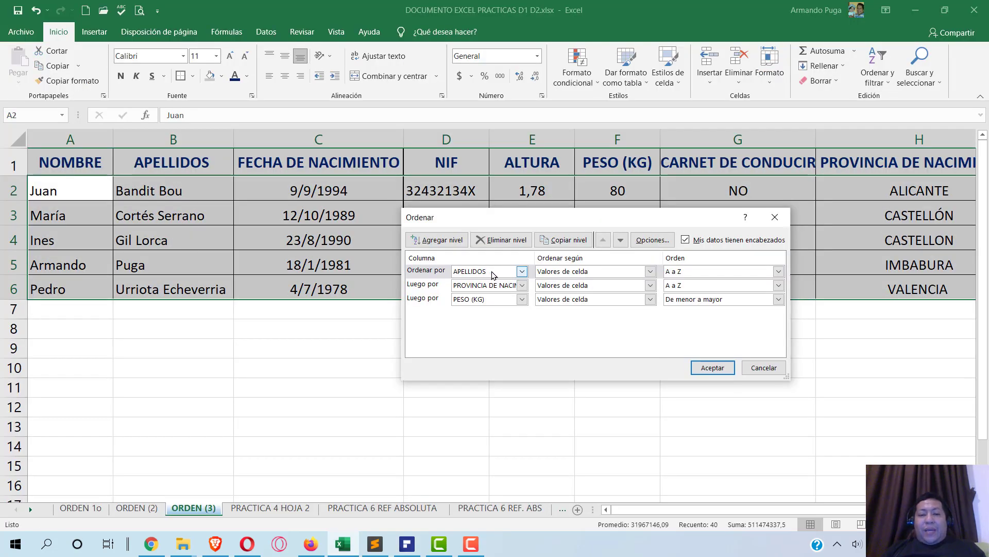
- Set sort levels to FECHA DE NACIMIENTO, then NOMBRE, then PROVINCIA DE NACIMIENTO
click(493, 273)
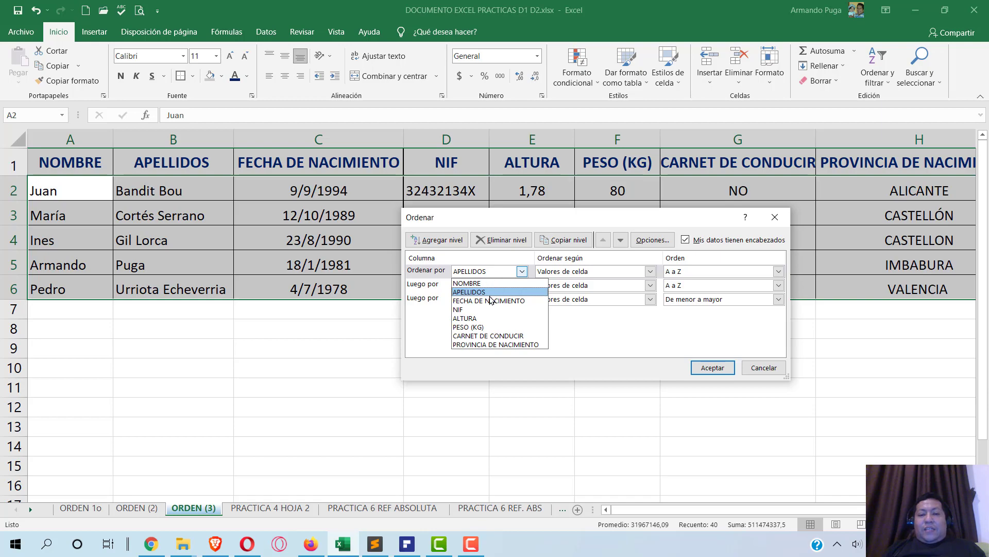
click(489, 300)
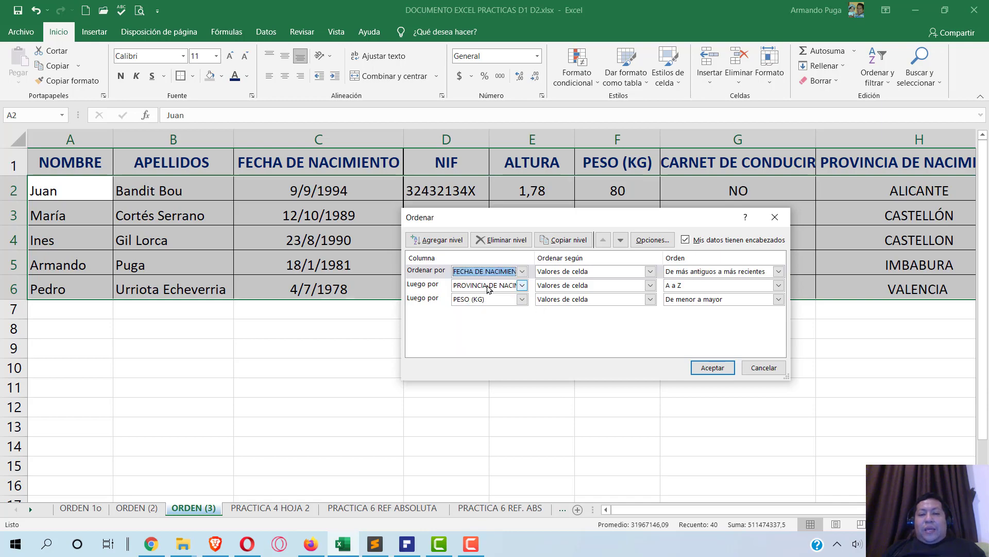
key(alt+Tab)
key(alt+Tab)
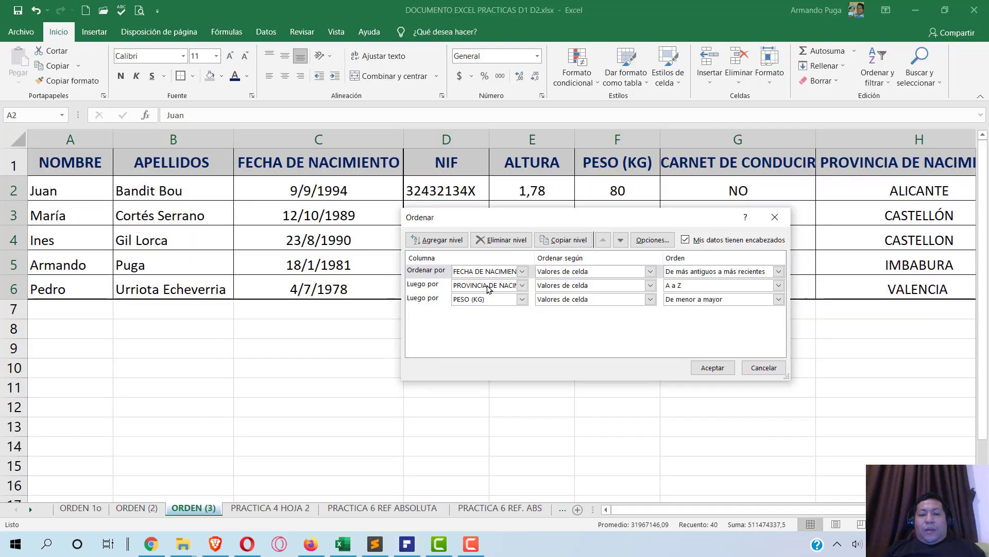
click(499, 286)
click(492, 297)
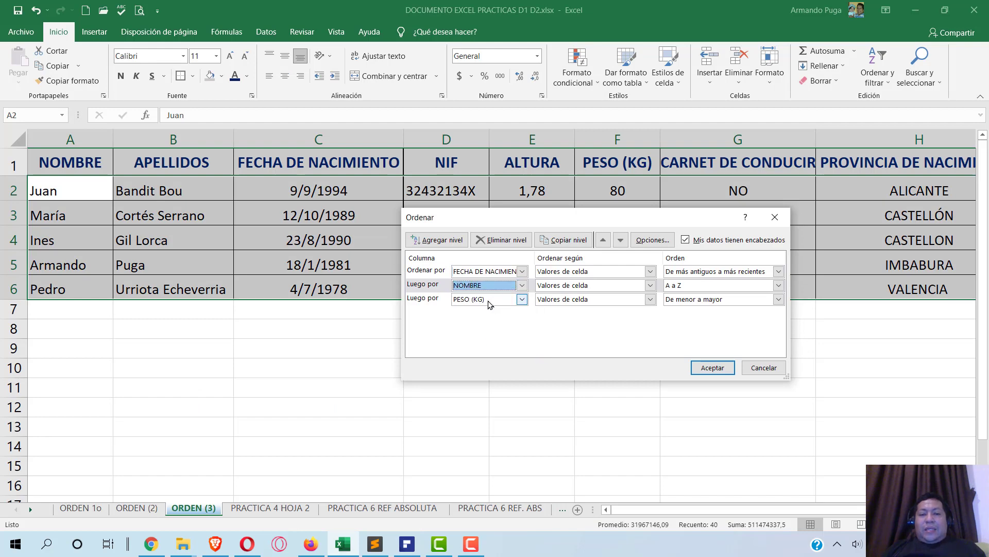
click(492, 300)
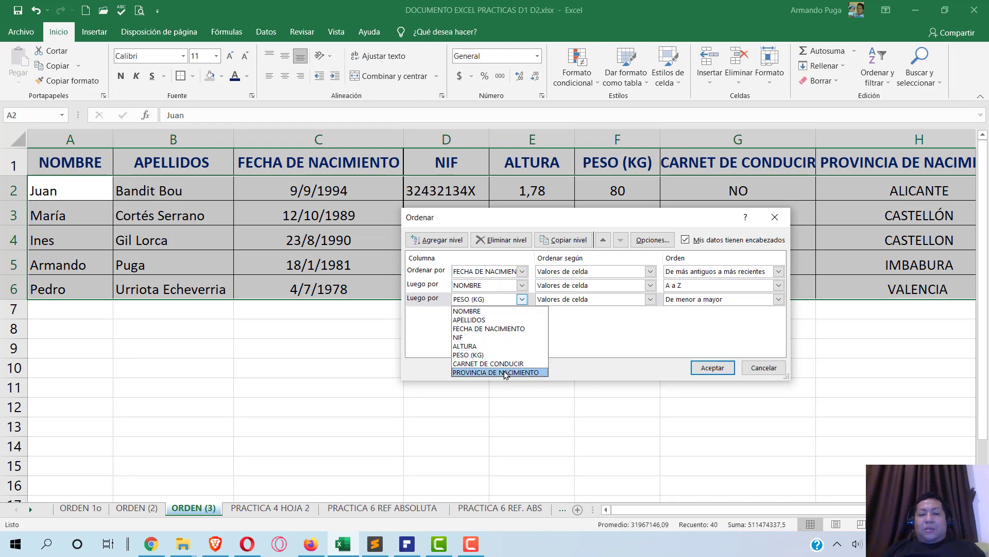
click(507, 372)
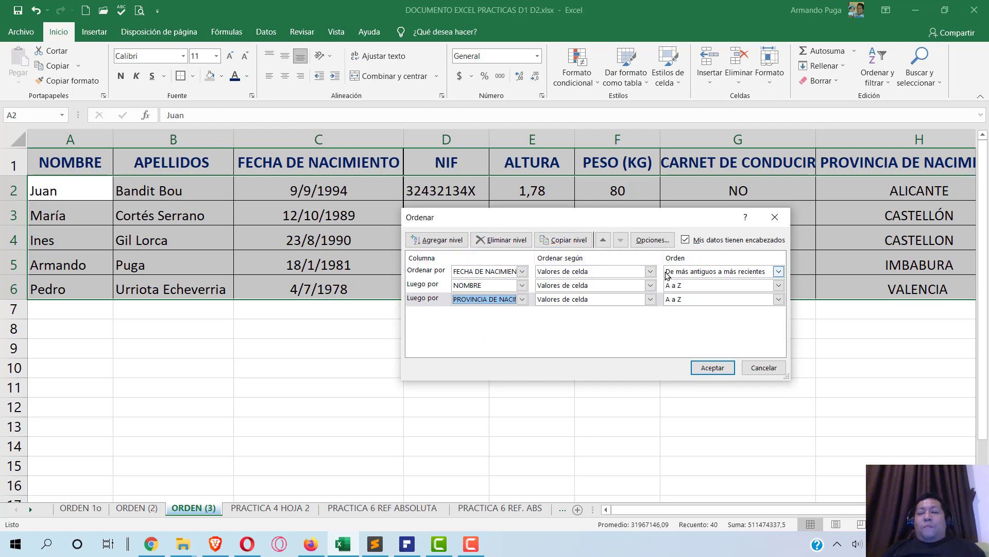
- Apply the three-level sort, then scroll the exercise PDF down to item 18
click(712, 373)
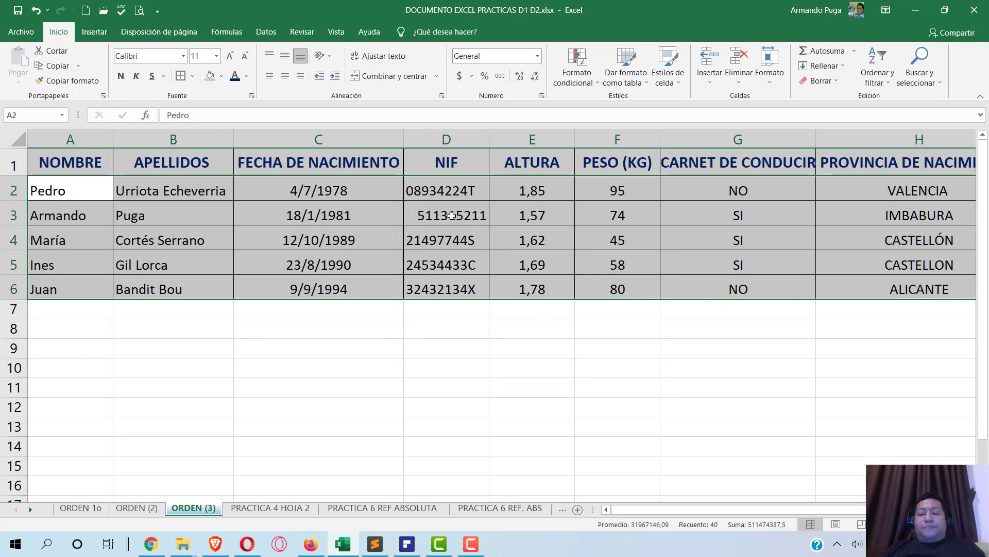
key(alt+Tab)
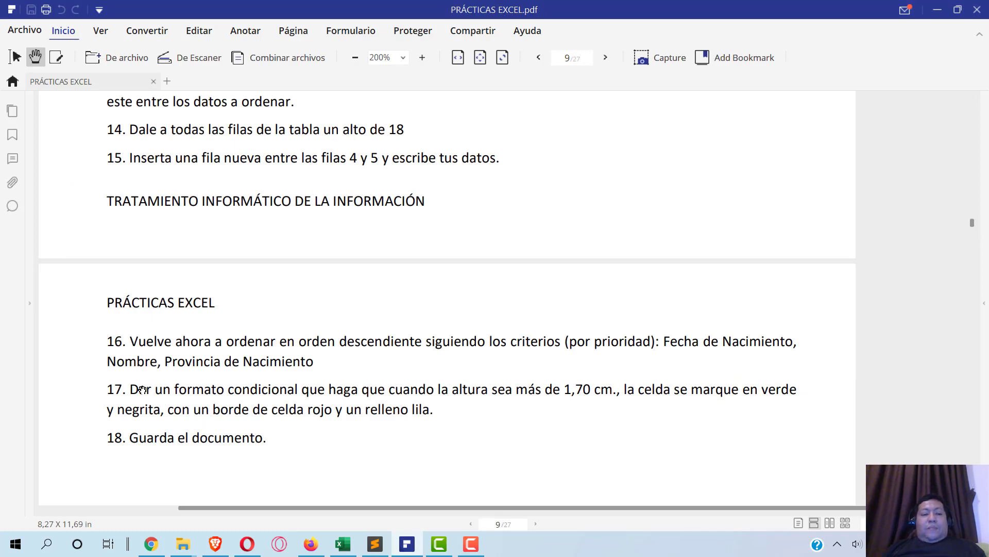
scroll(135, 384, down, 1)
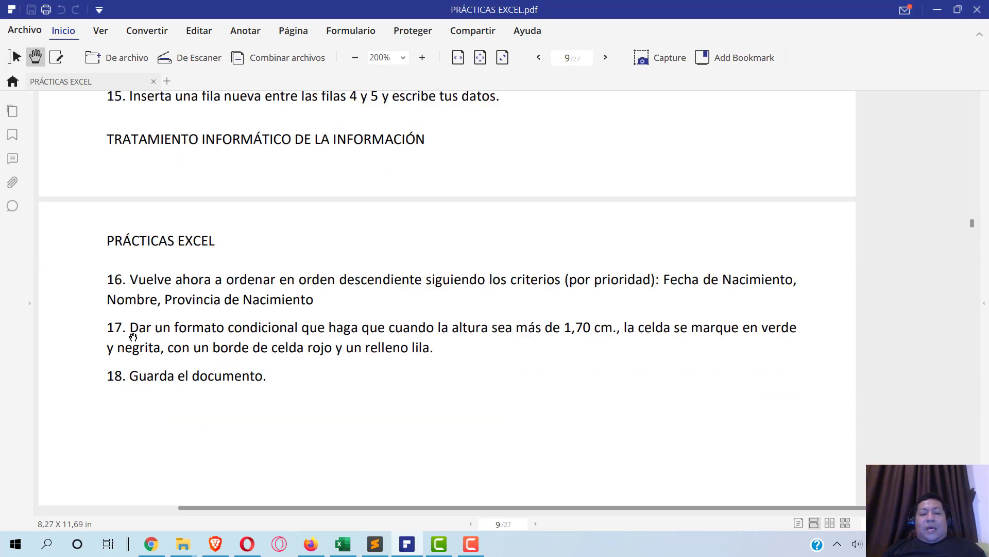
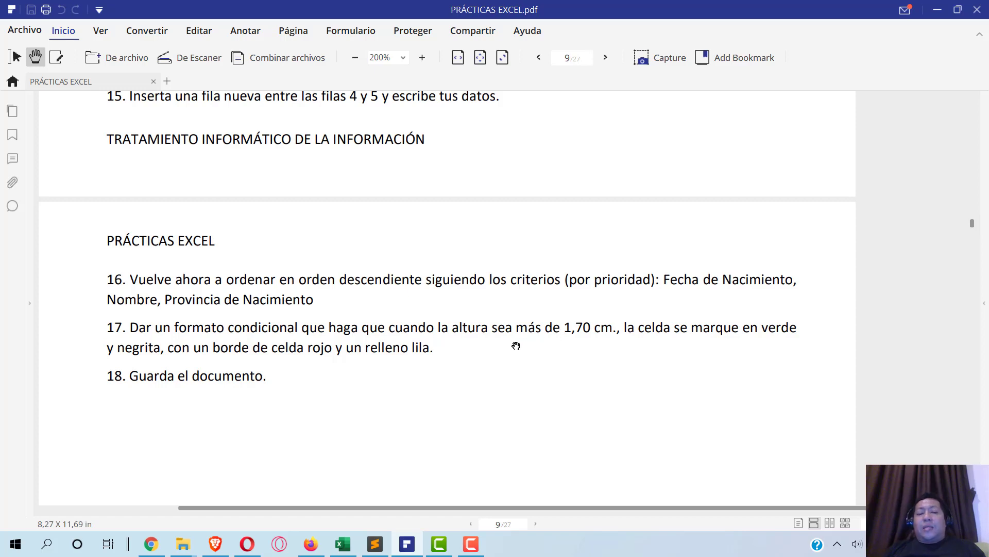
- Switch from the exercise PDF back to the Excel workbook on sheet ORDEN (3)
key(alt+Tab)
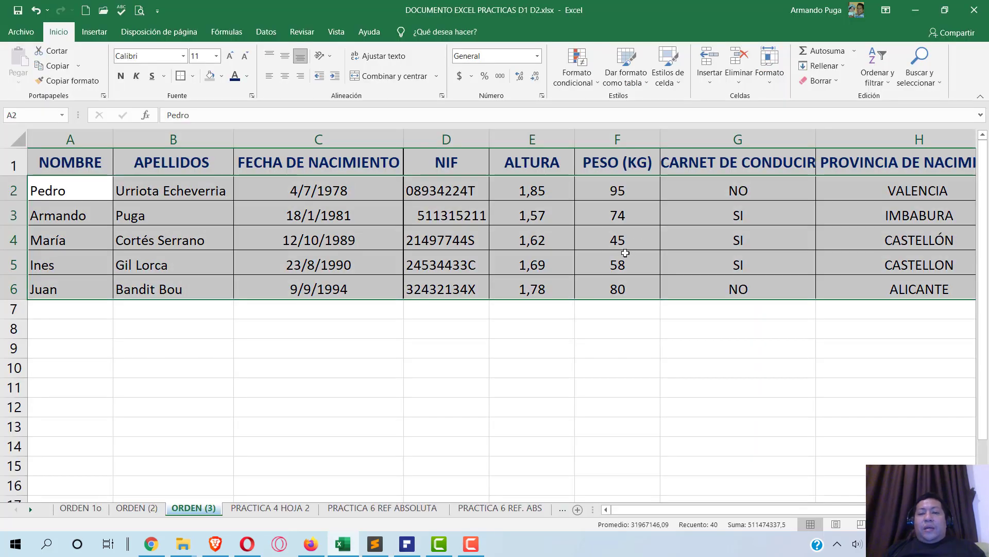
- Select the heights in E2:E6 and bring up Formato condicional's Reglas para resaltar celdas
drag(543, 193, 542, 286)
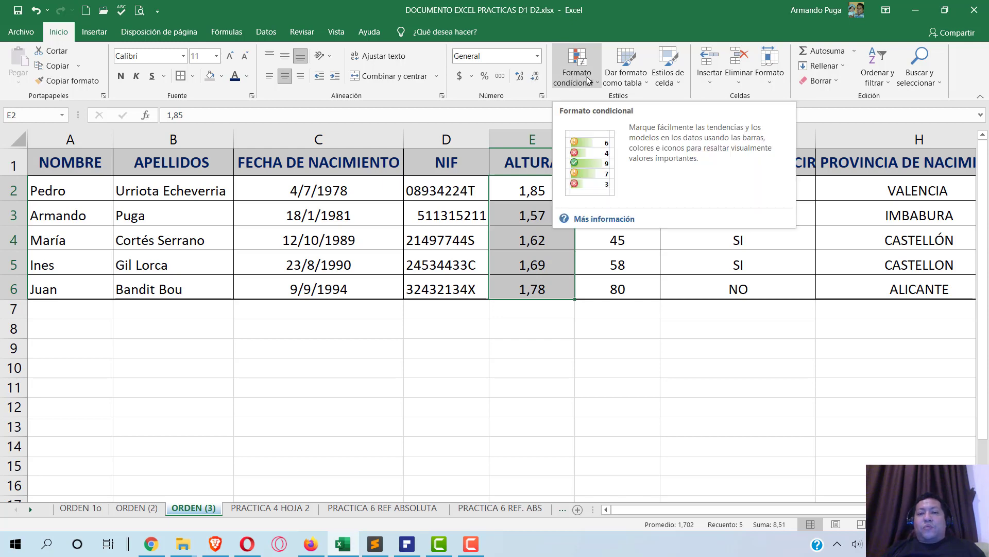
click(588, 80)
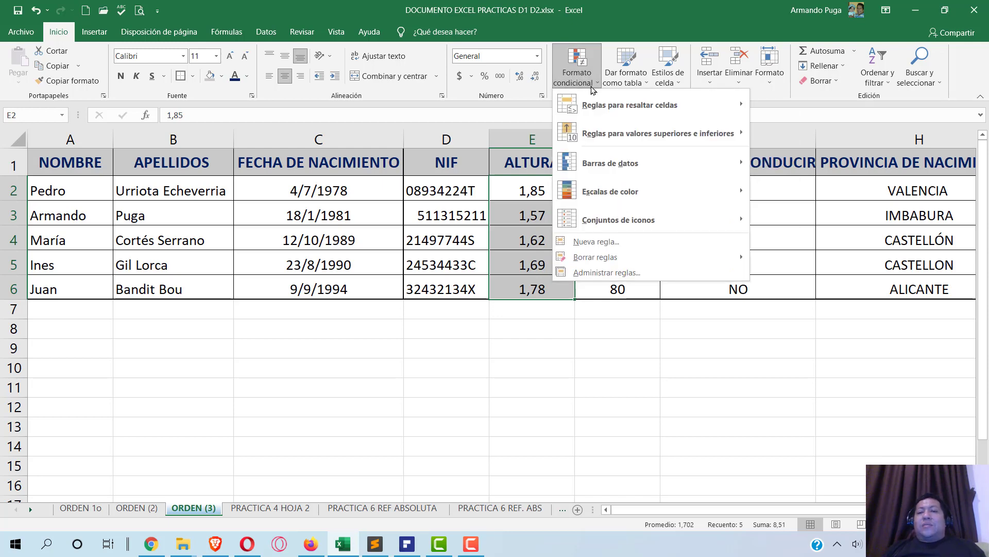
mouse_move(649, 106)
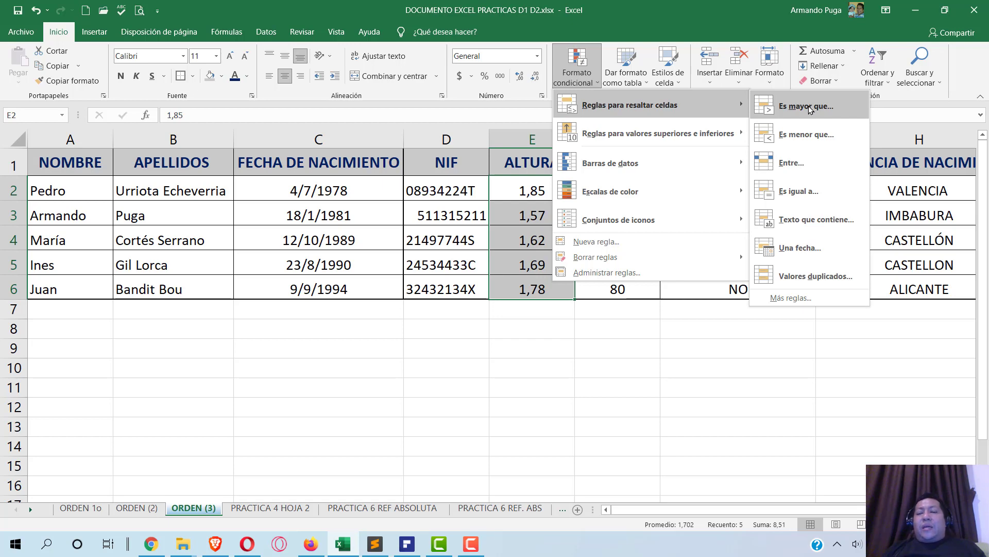
- Create an Es mayor que rule with threshold 1.70 and choose Formato personalizado
click(809, 109)
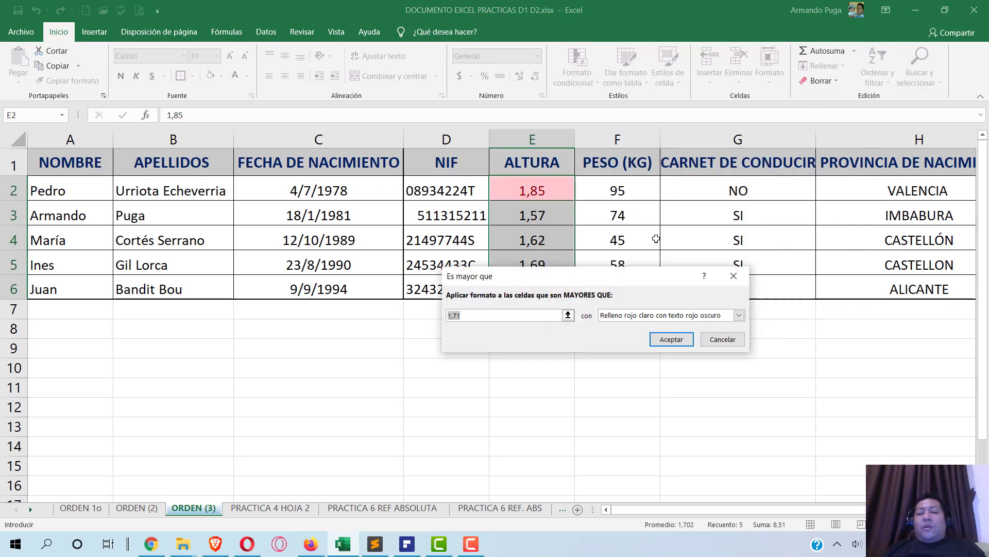
text(=$F$)
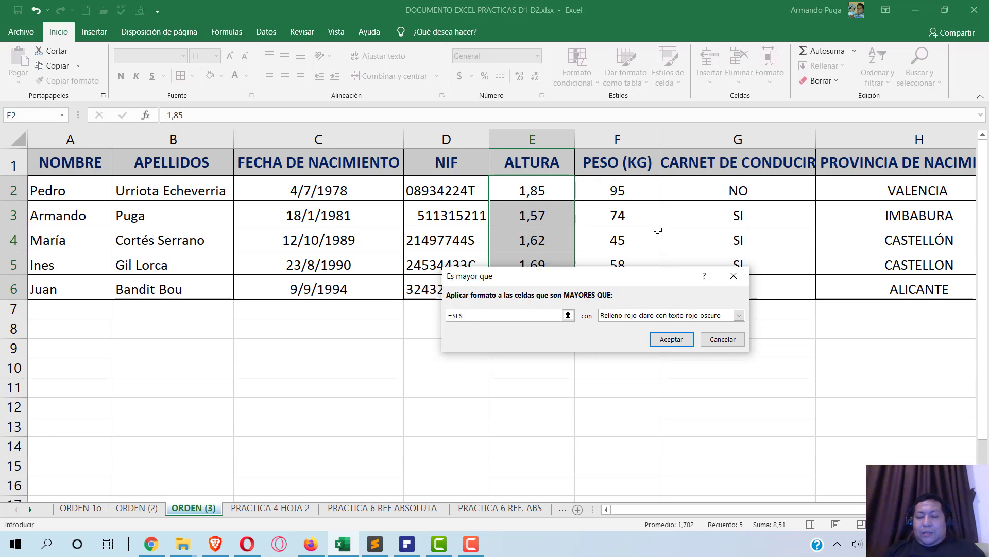
text(17)
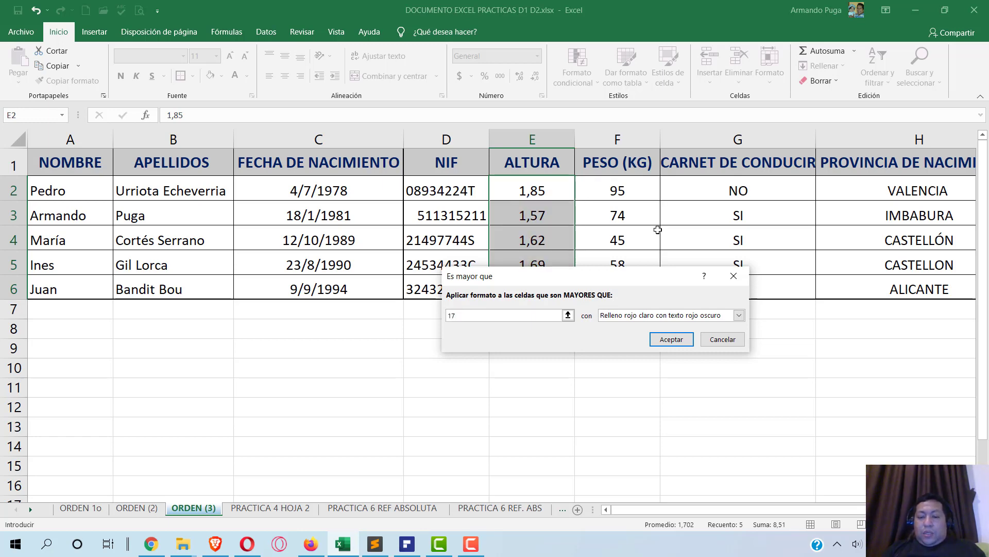
key(BackSpace)
text(.70)
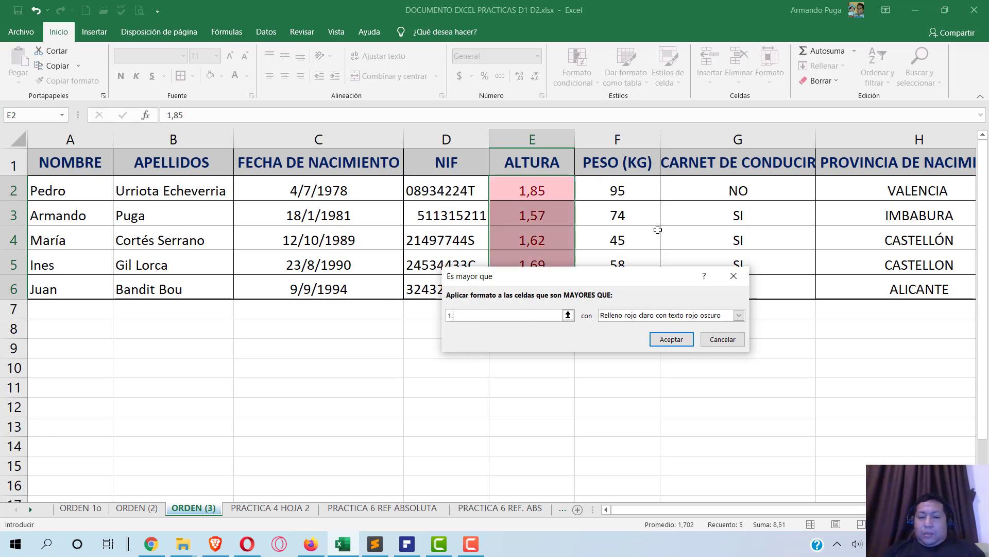
click(686, 319)
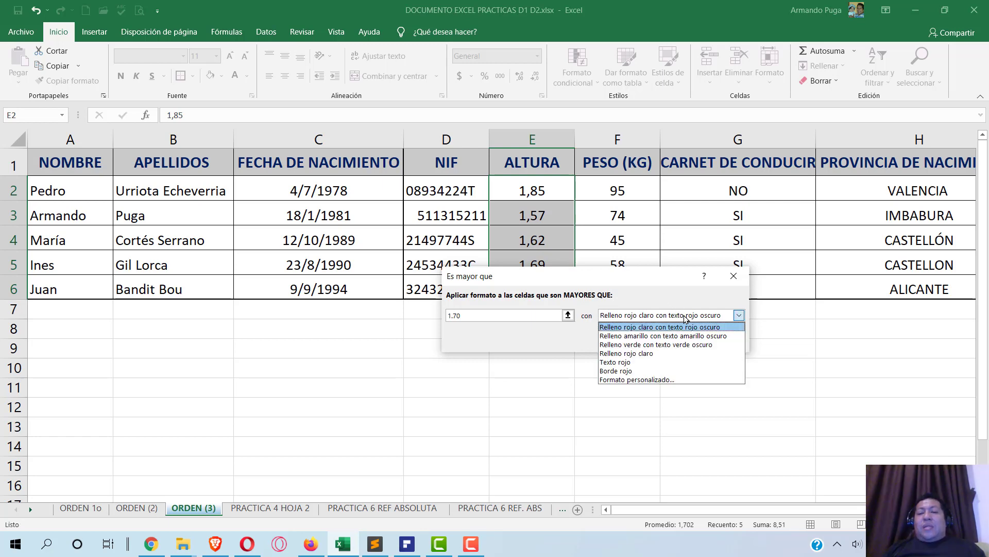
click(683, 380)
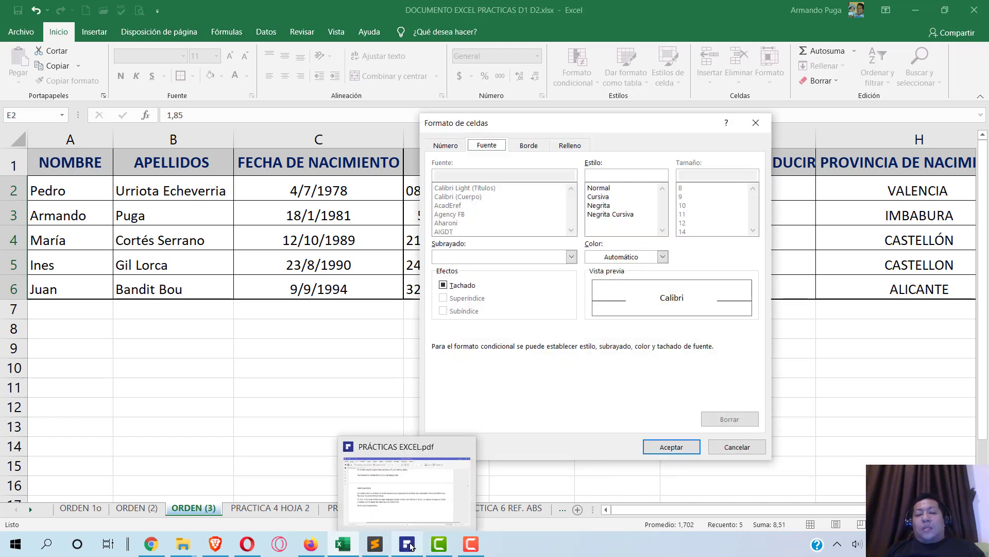
- Make the custom format's text green and bold, checking the exercise PDF
click(407, 544)
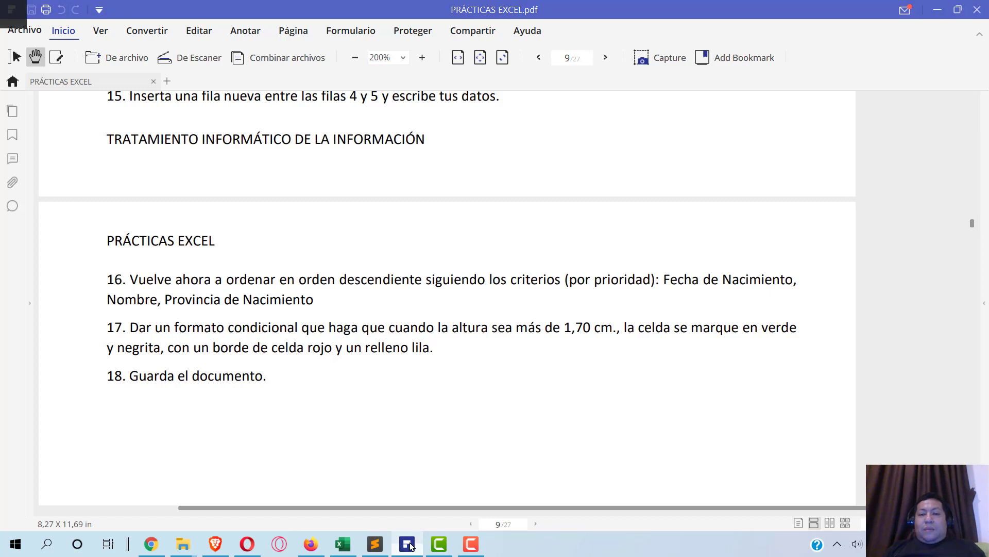
click(626, 257)
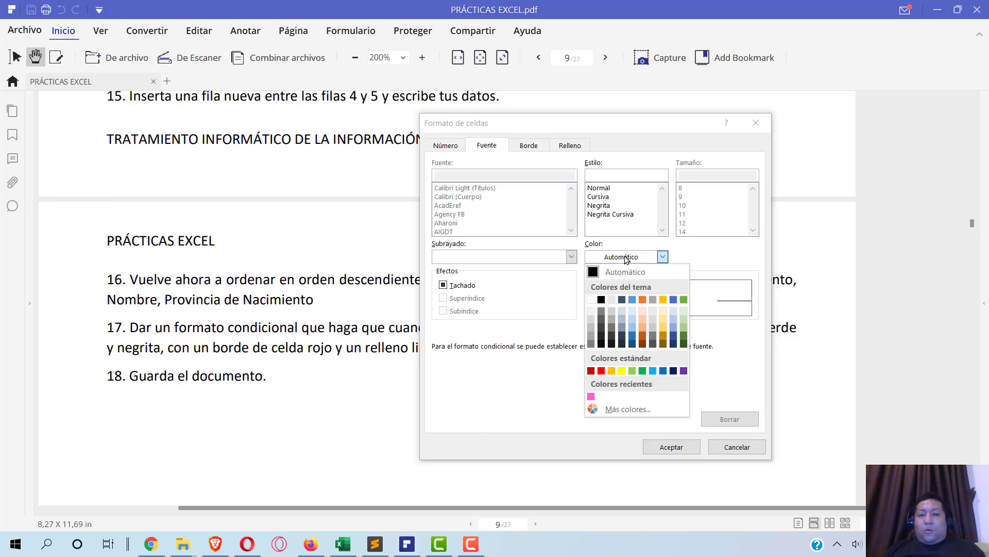
click(643, 371)
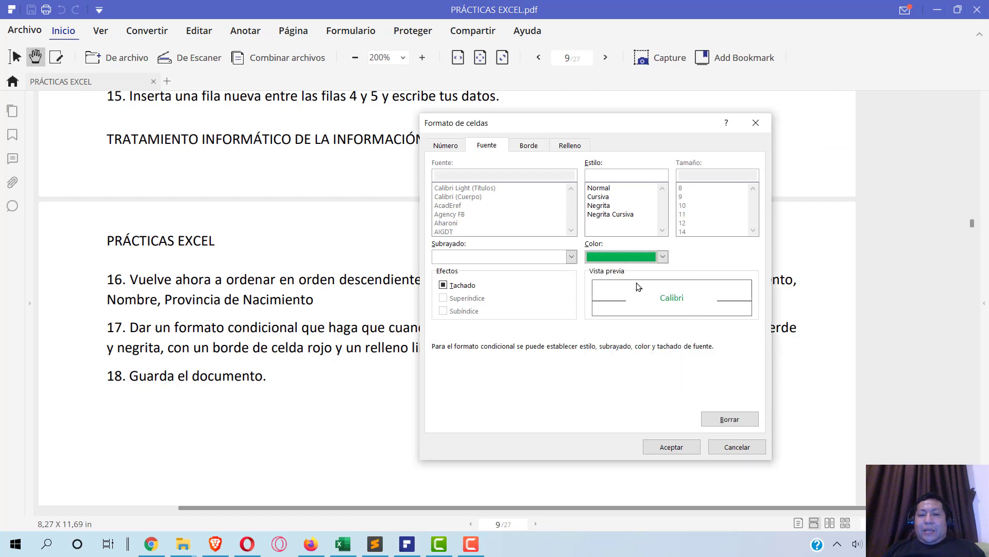
click(604, 205)
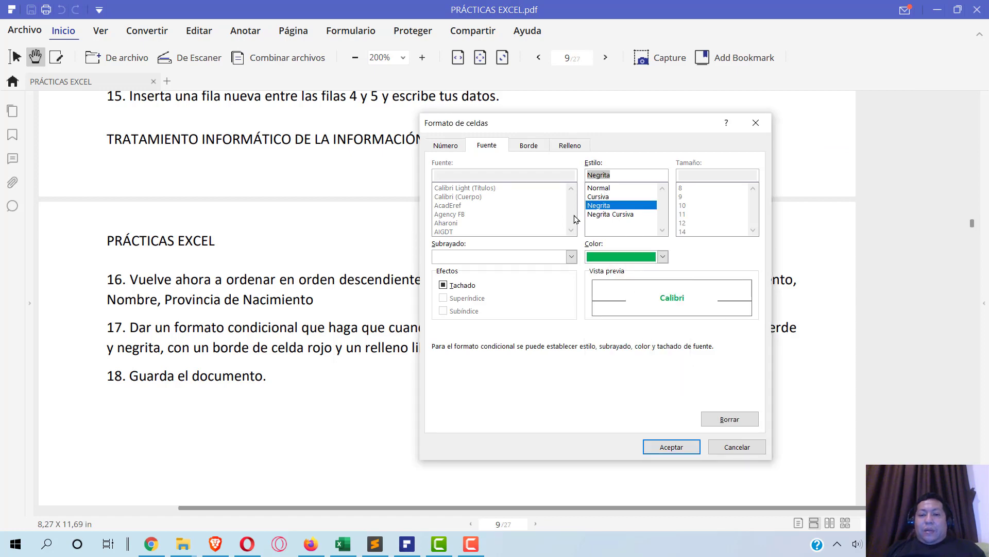
click(583, 232)
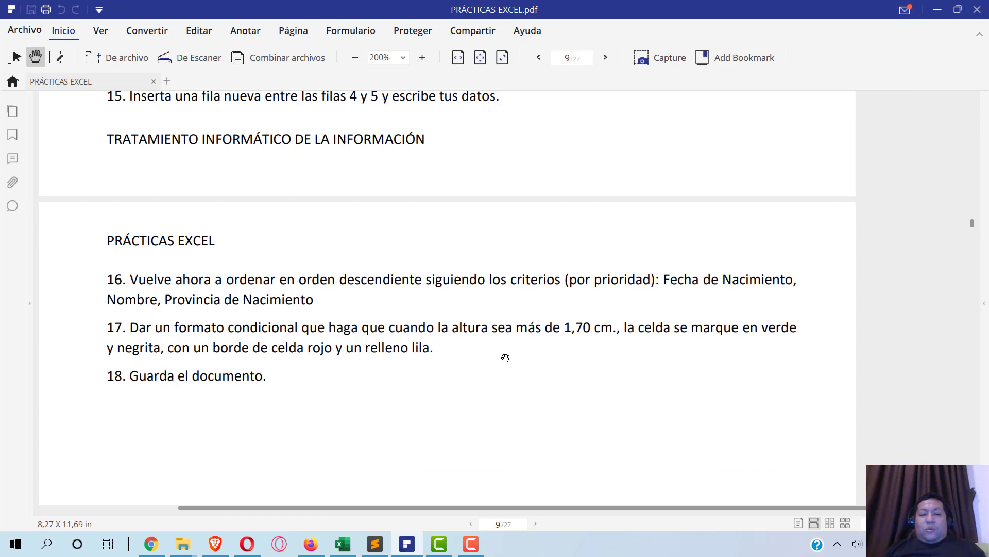
key(alt+Tab)
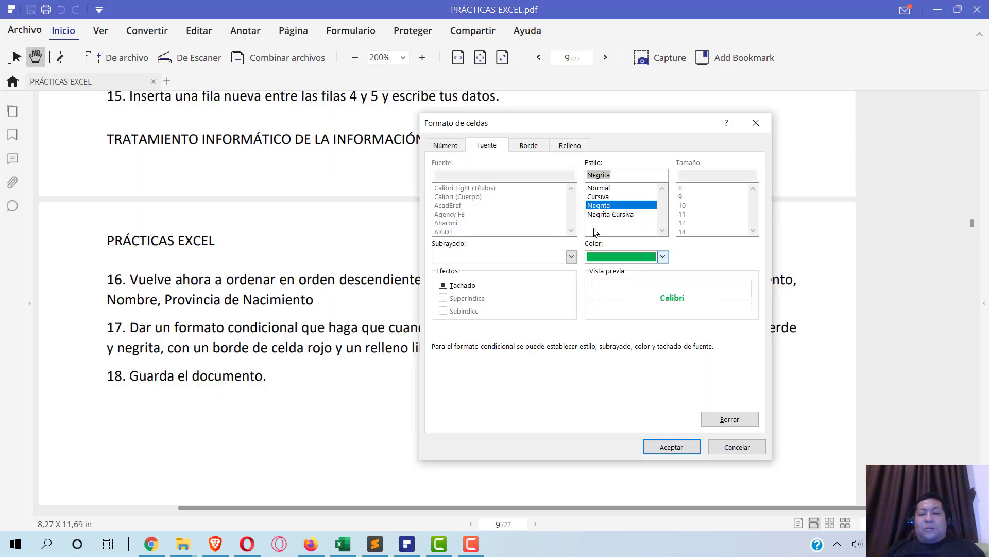
- Give the format a thick red border and purple fill, then confirm it
click(530, 146)
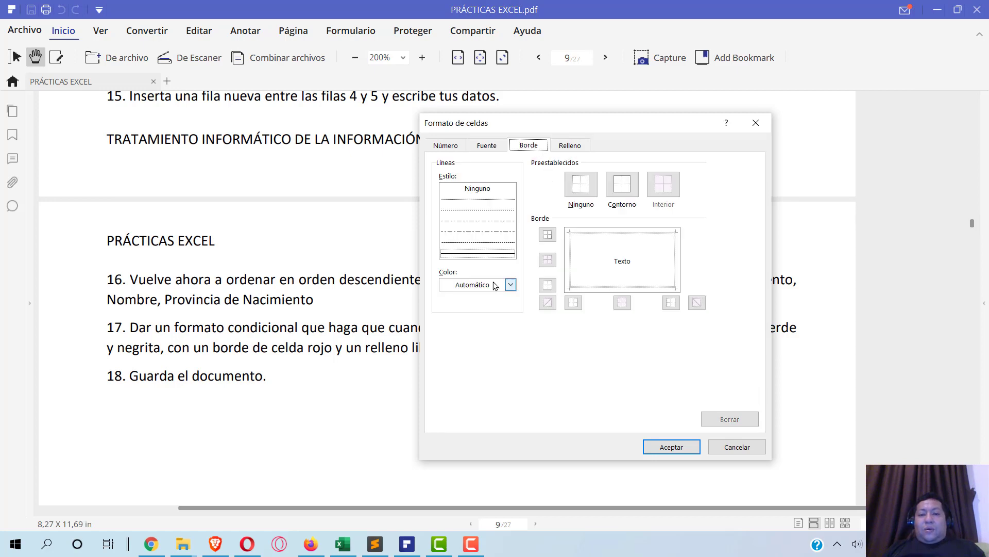
click(510, 285)
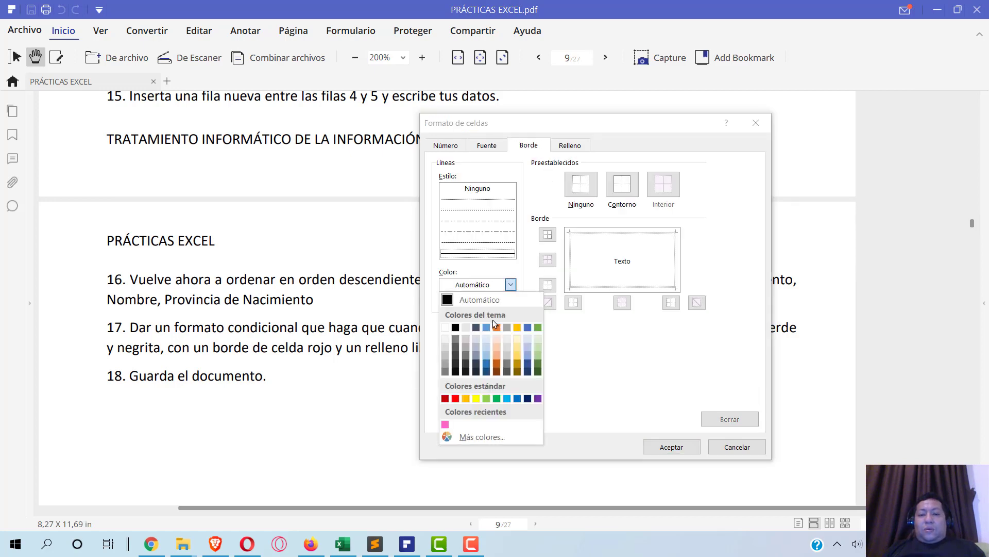
click(455, 399)
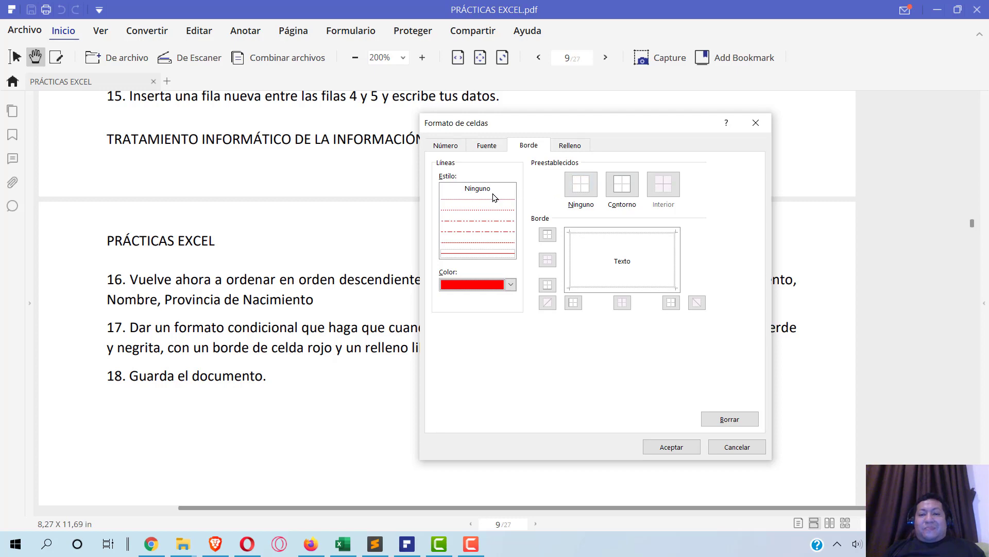
click(475, 253)
click(569, 149)
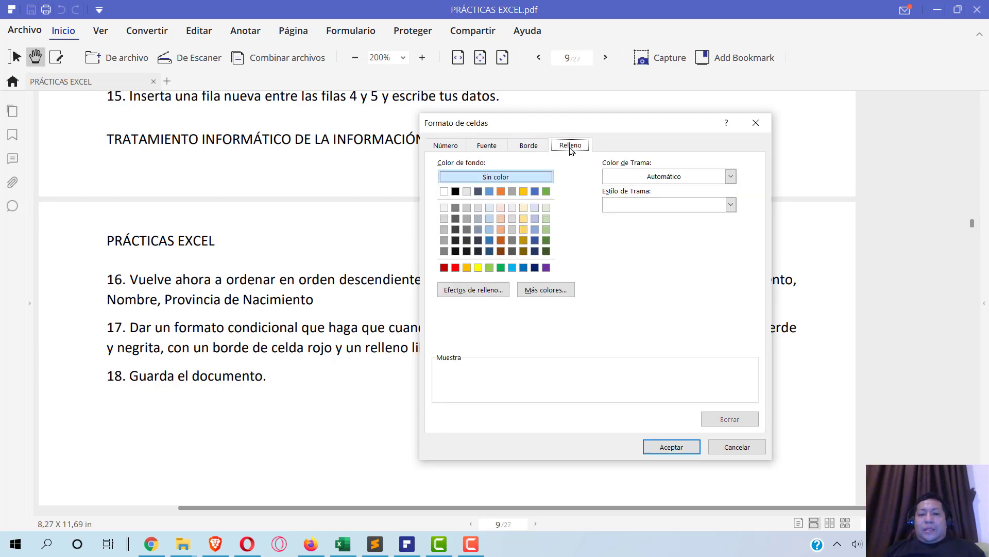
click(547, 267)
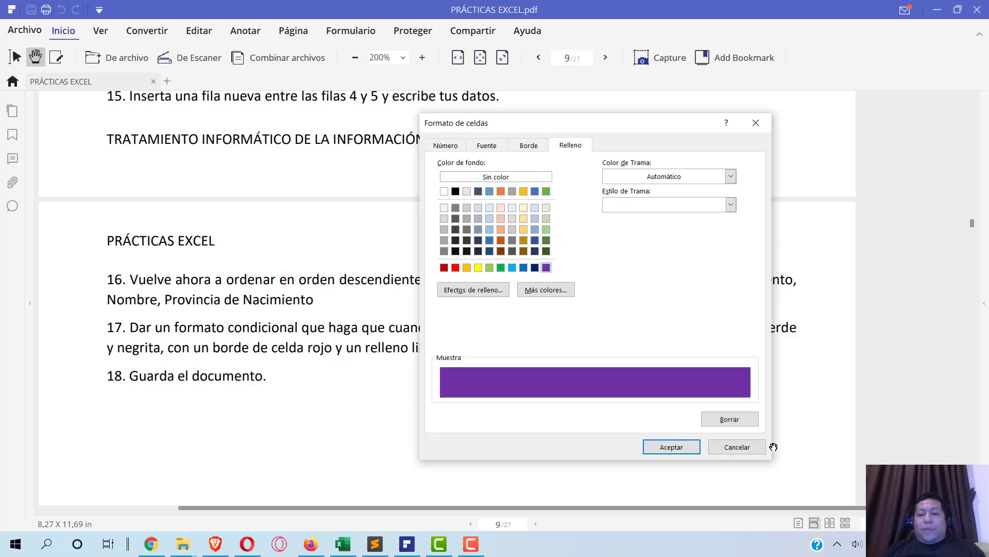
click(684, 445)
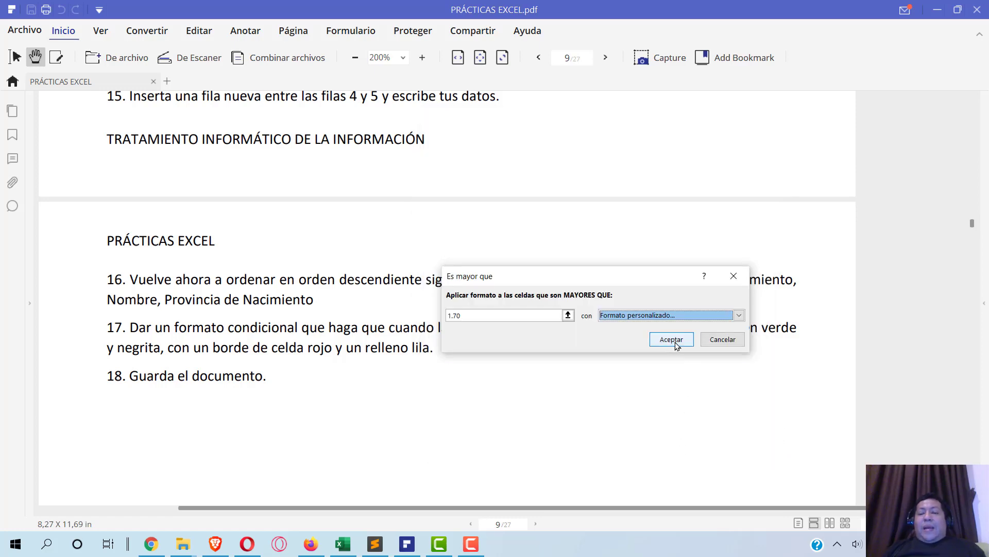
- Apply the rule, then start a new Es mayor que rule from cell E4
click(672, 340)
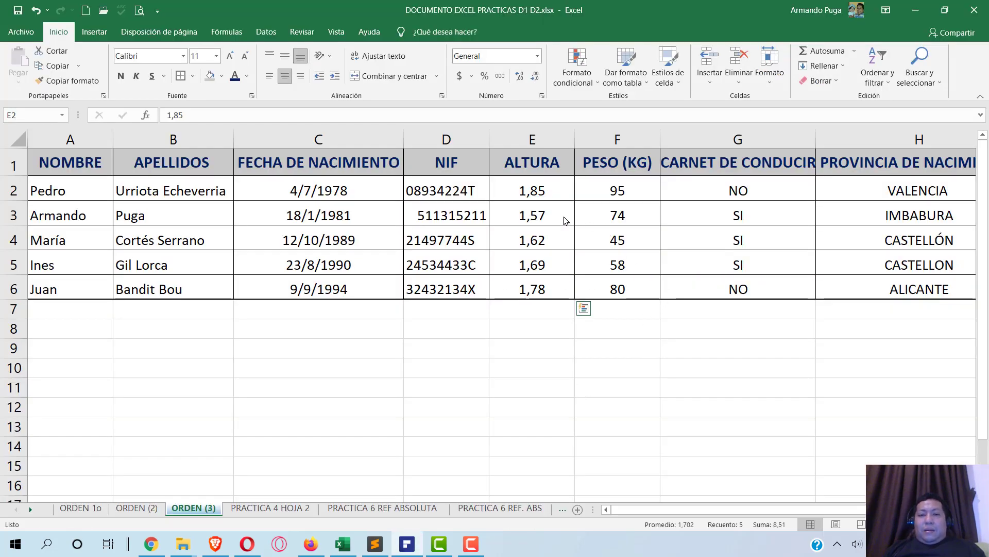
click(536, 241)
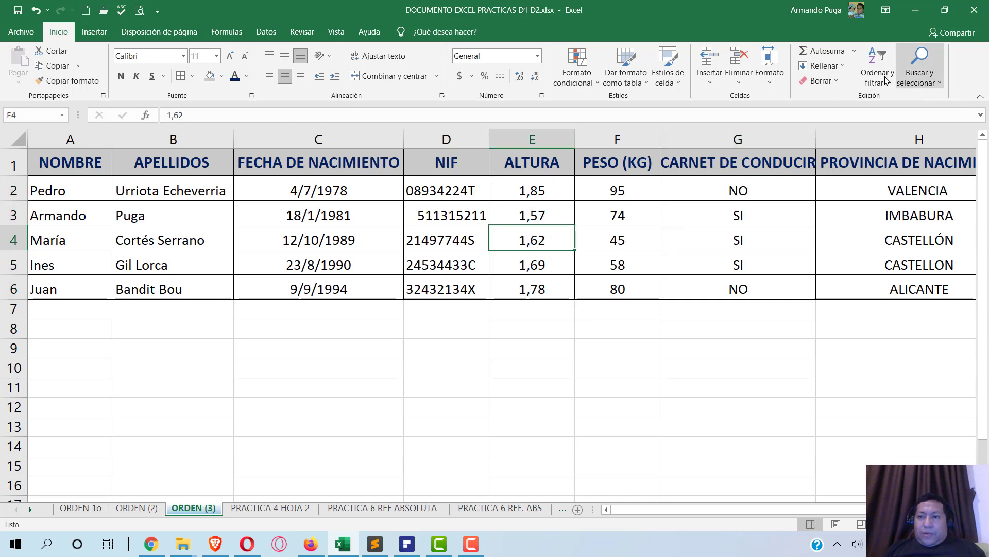
click(580, 72)
mouse_move(603, 105)
click(802, 108)
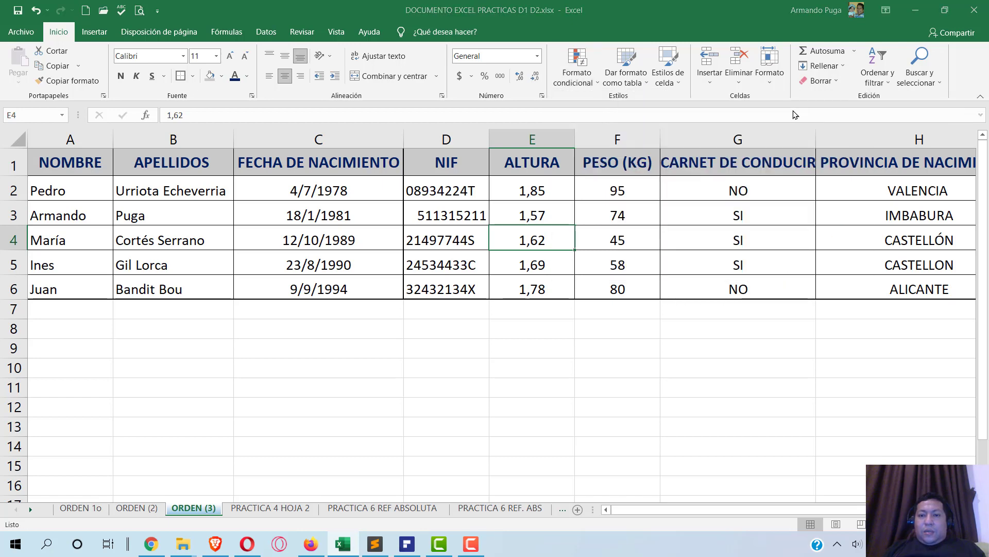
- Correct the threshold to 1,70, close the dialog and reselect E2:E6
click(493, 315)
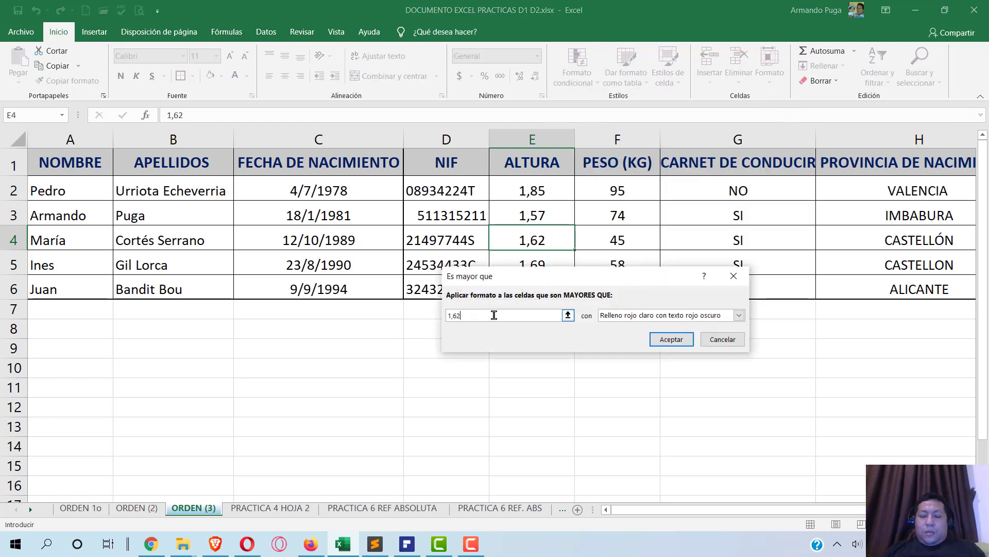
key(Left)
key(Left)
key(Left)
key(Left)
key(Left)
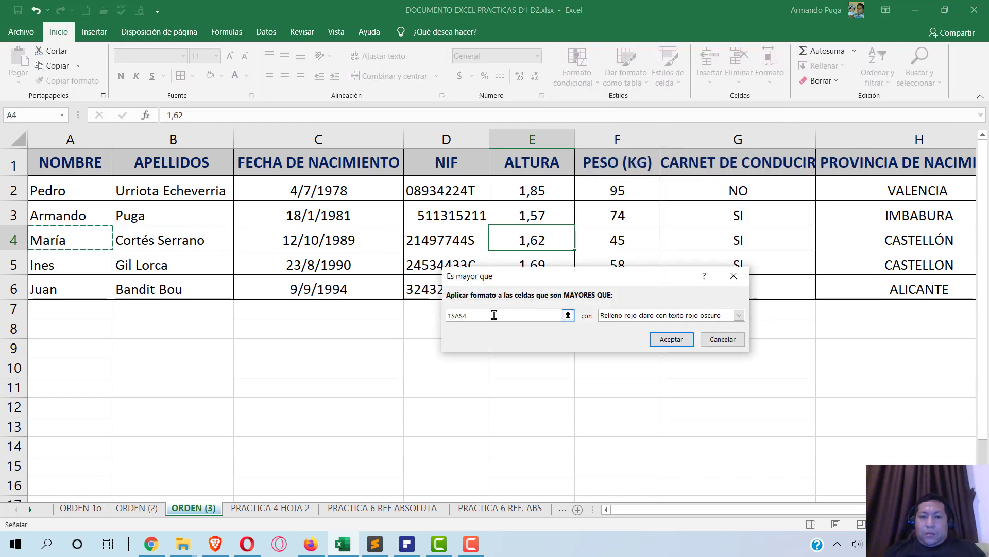
key(BackSpace)
key(BackSpace)
key(BackSpace)
key(BackSpace)
key(BackSpace)
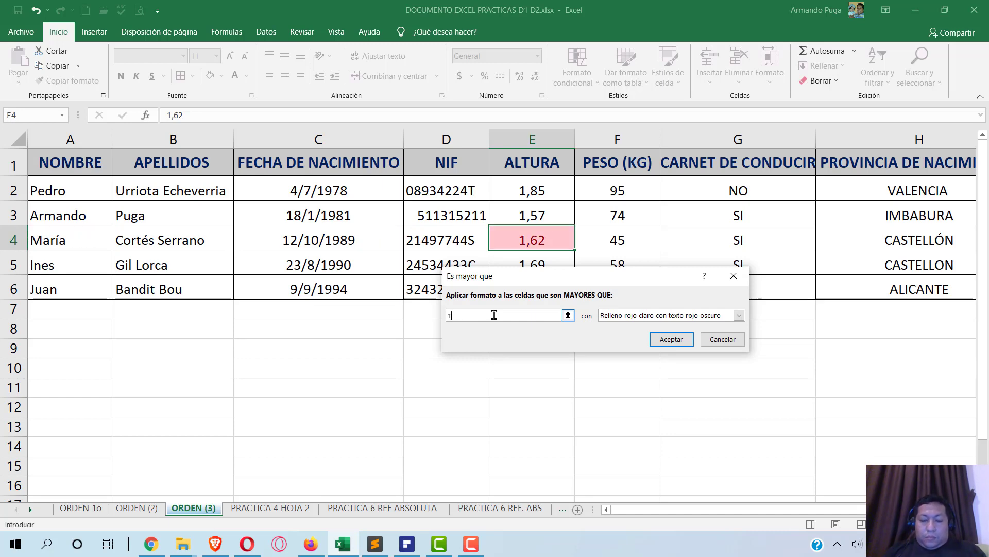
text(1,70)
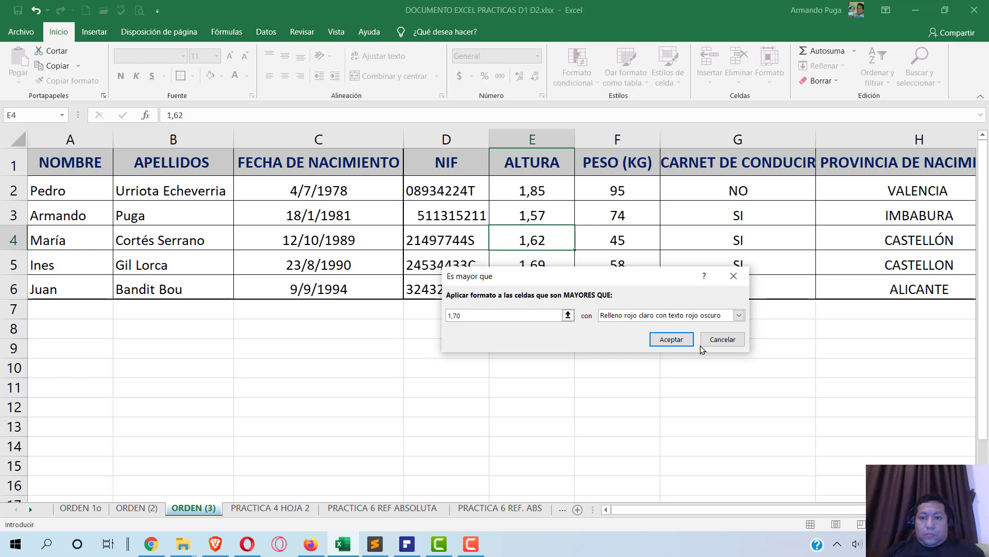
click(672, 339)
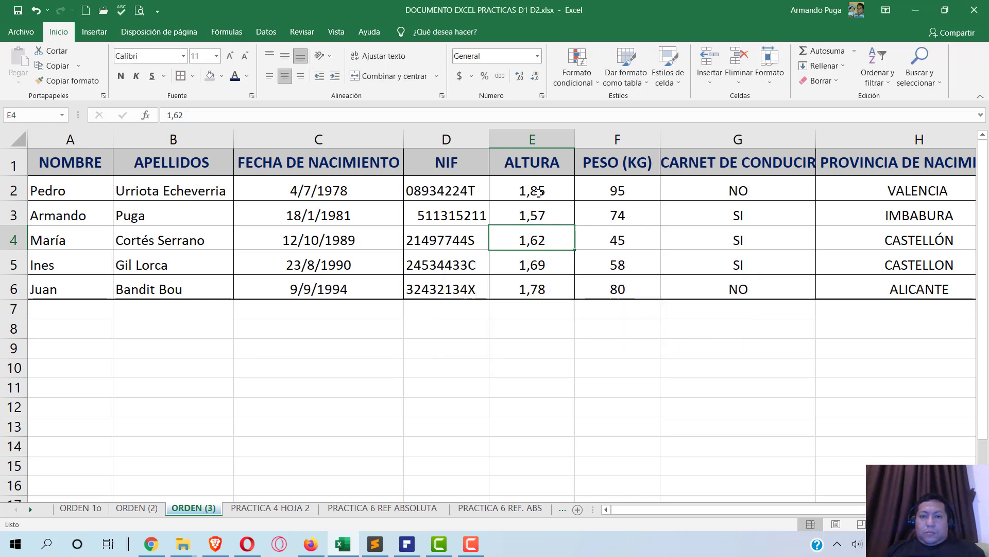
drag(540, 193, 539, 285)
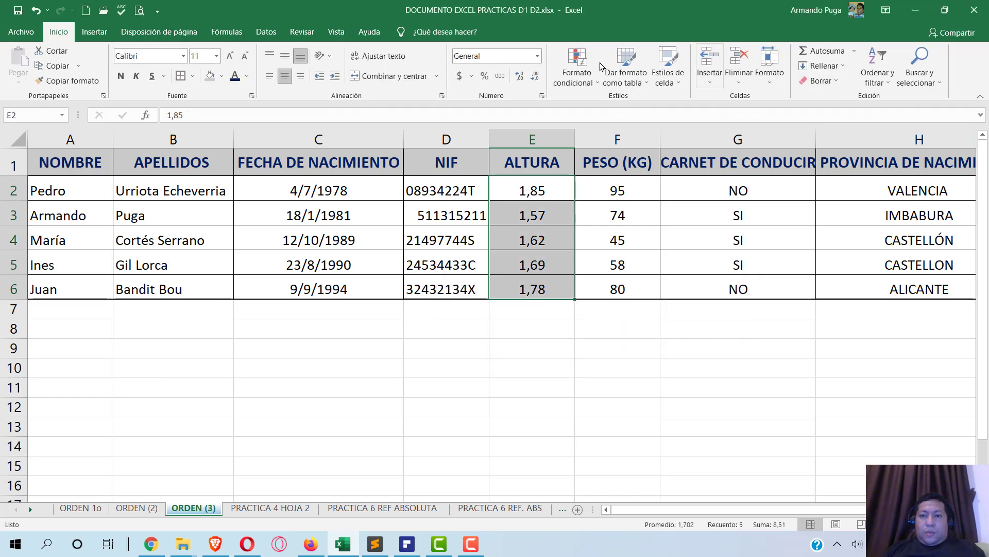
- Start another greater-than rule at 1,70, discard it, and reselect E2:E6
click(576, 75)
mouse_move(598, 113)
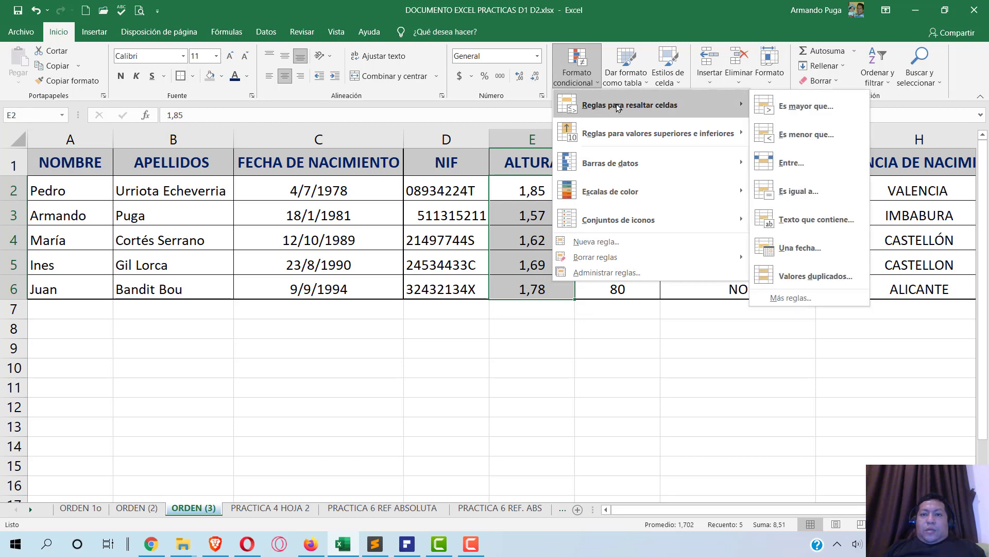
click(804, 105)
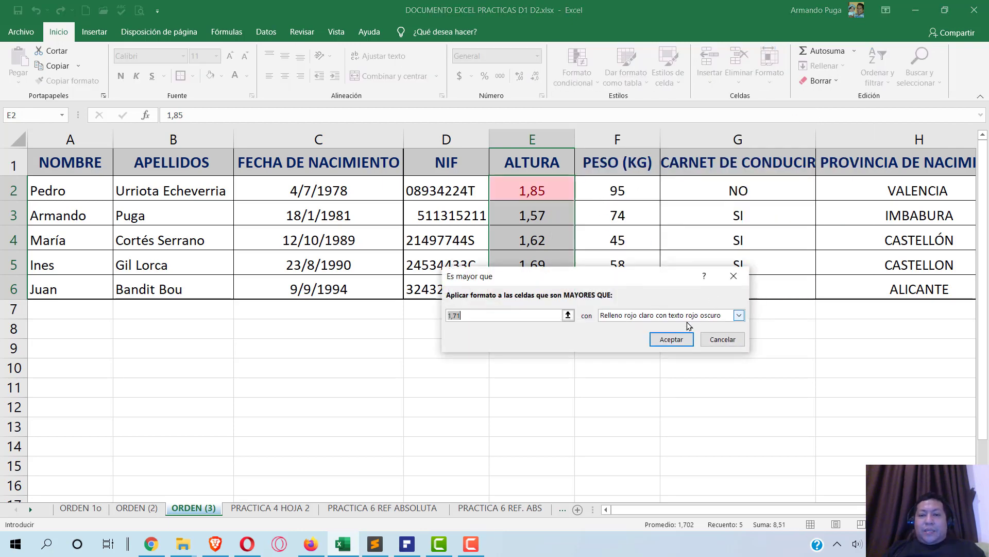
click(519, 315)
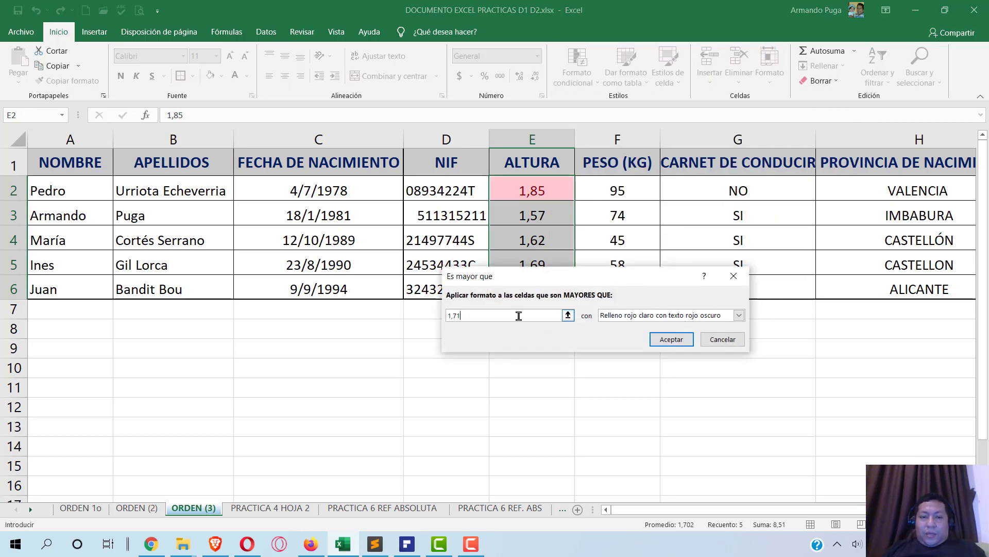
key(BackSpace)
text(0)
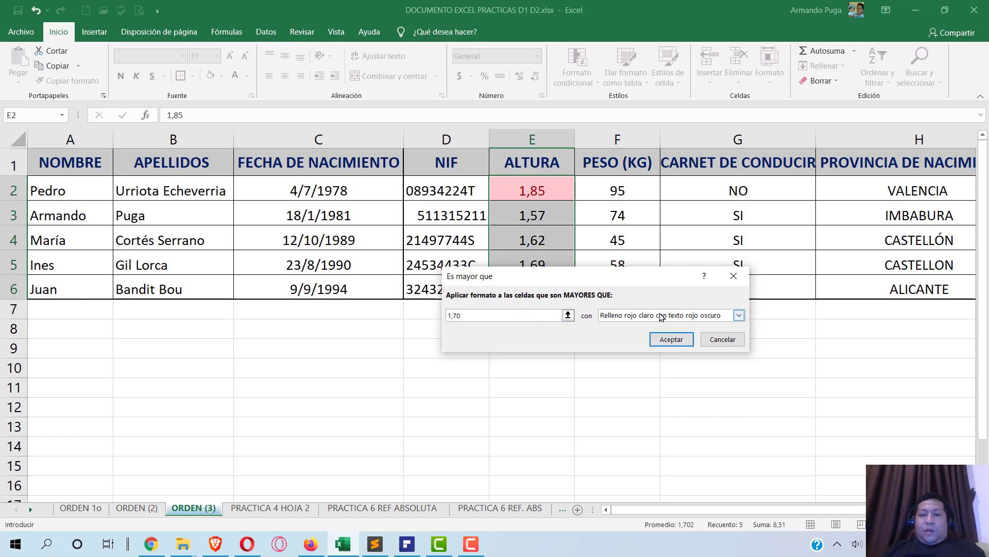
click(721, 341)
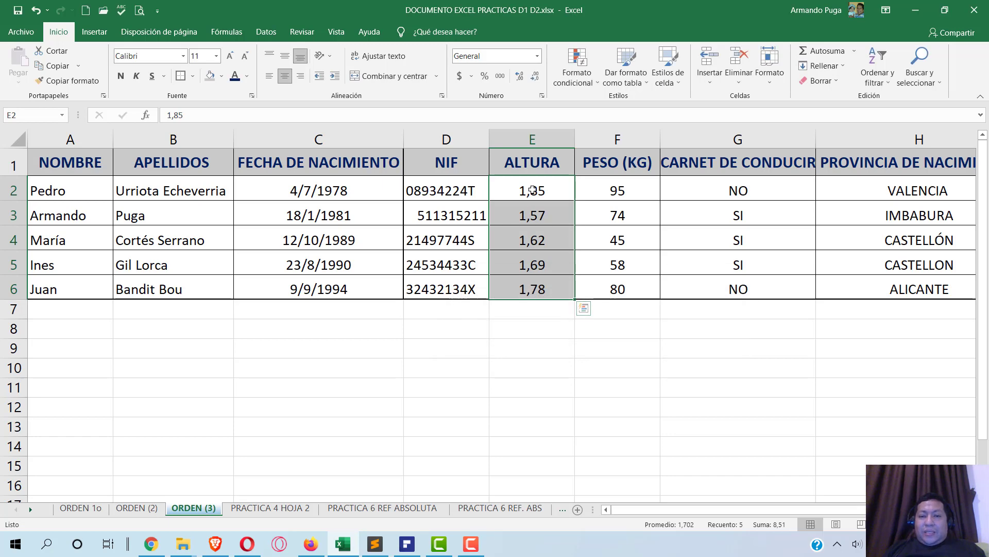
drag(533, 191, 532, 289)
- Open a greater-than rule with threshold 1,70 and choose a custom format
click(588, 67)
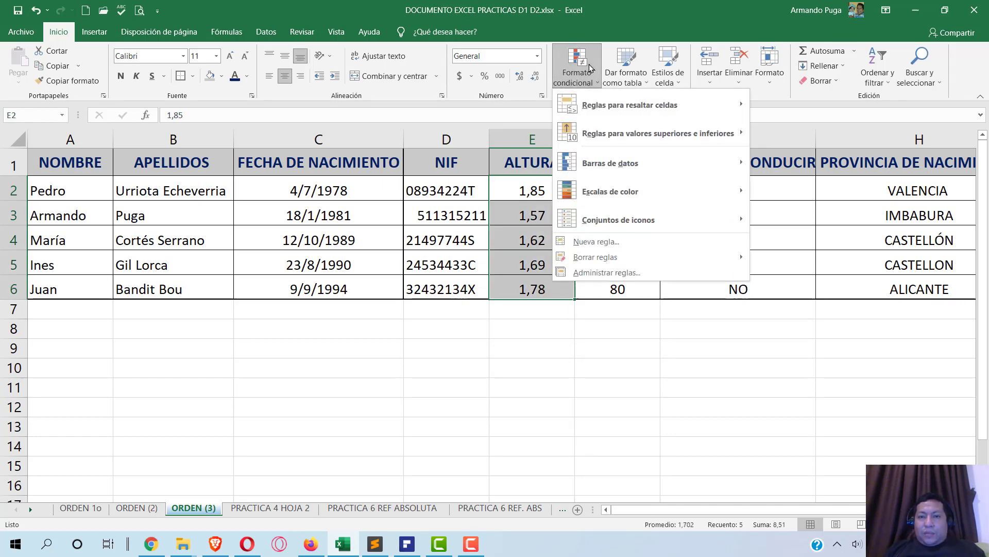
mouse_move(638, 108)
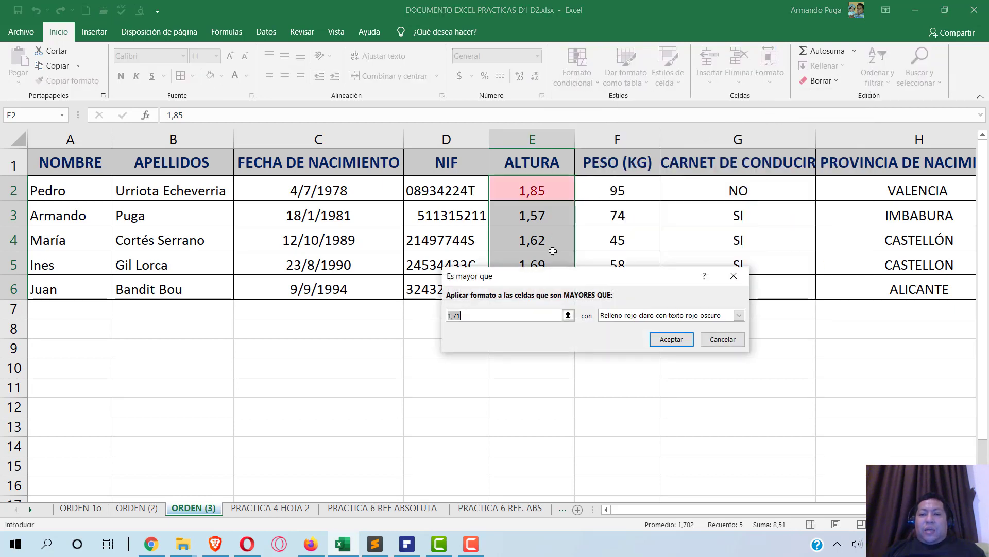
text(1,71)
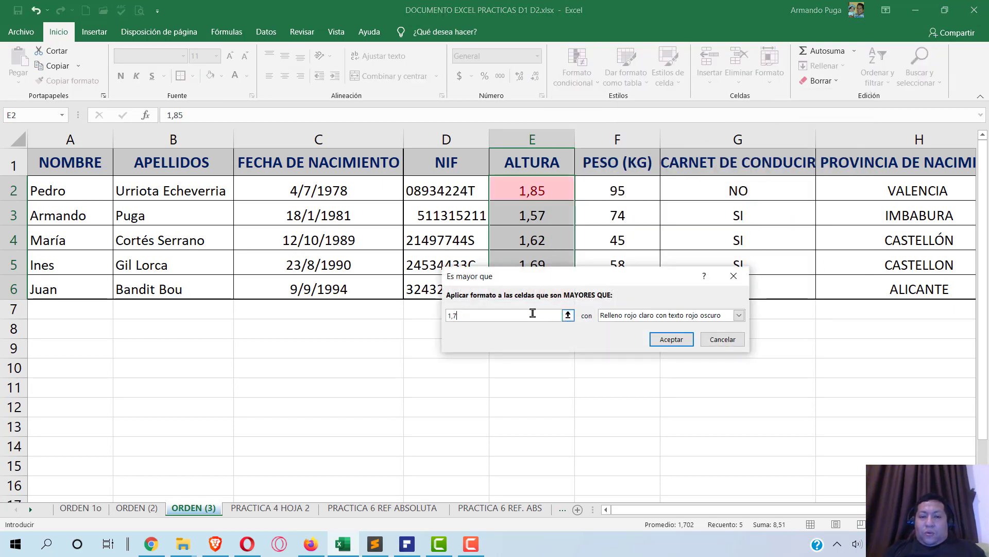
key(BackSpace)
text(0)
click(691, 315)
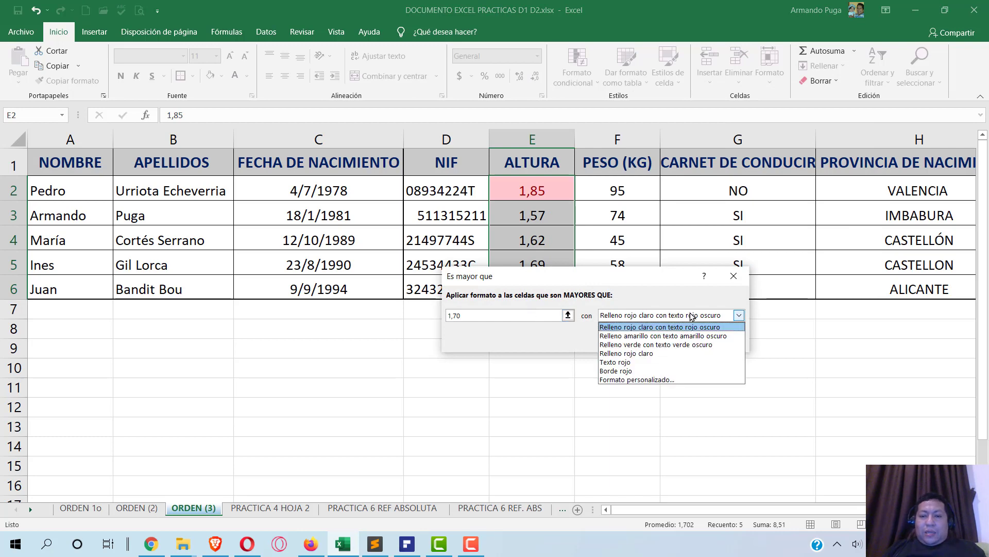
click(660, 380)
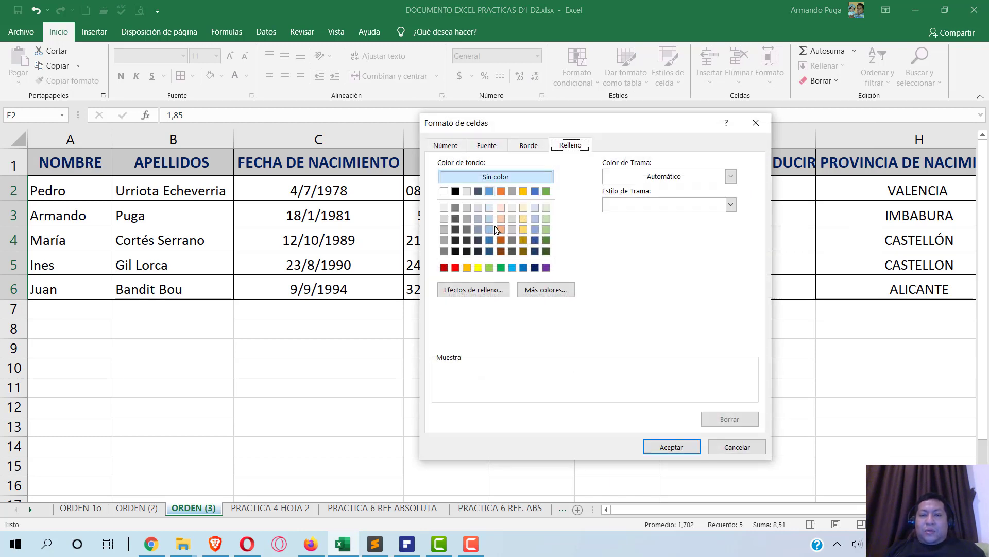
- Format highlighted heights with green bold text, red border and purple fill, and apply the rule
click(486, 147)
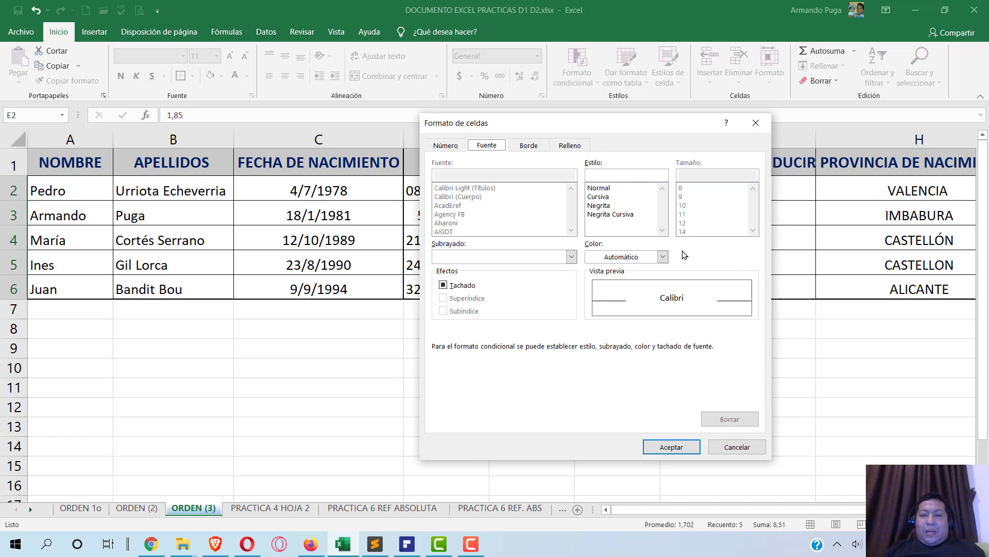
click(624, 255)
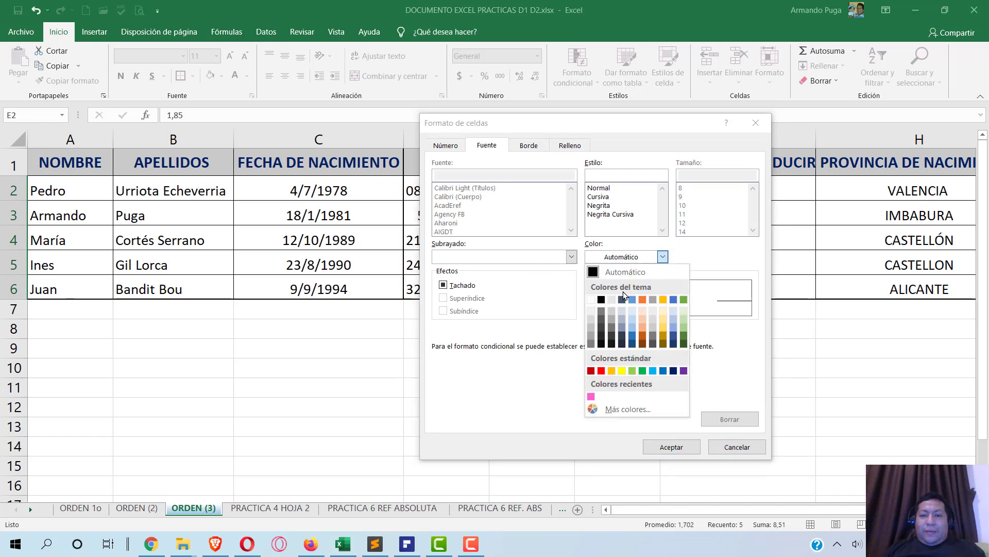
click(643, 371)
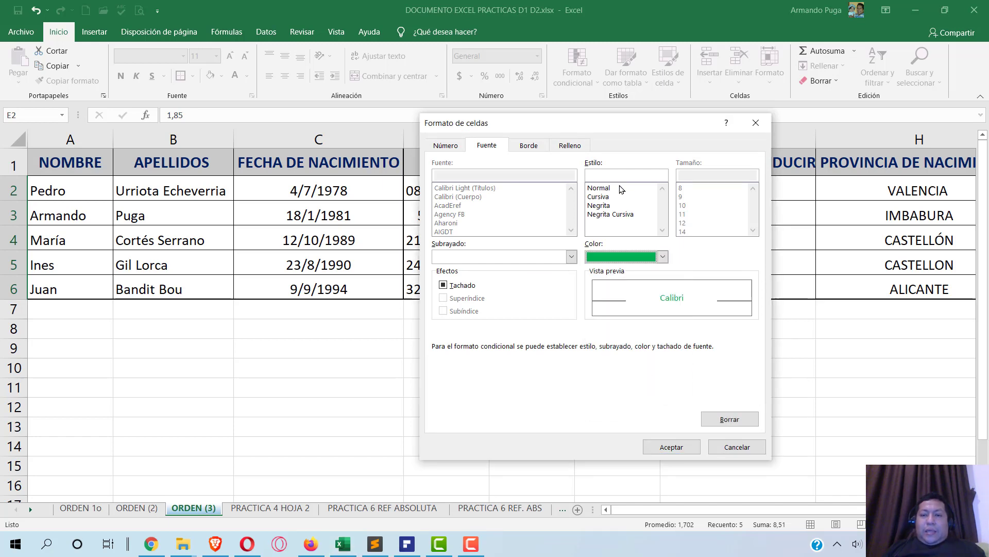
click(599, 205)
click(535, 149)
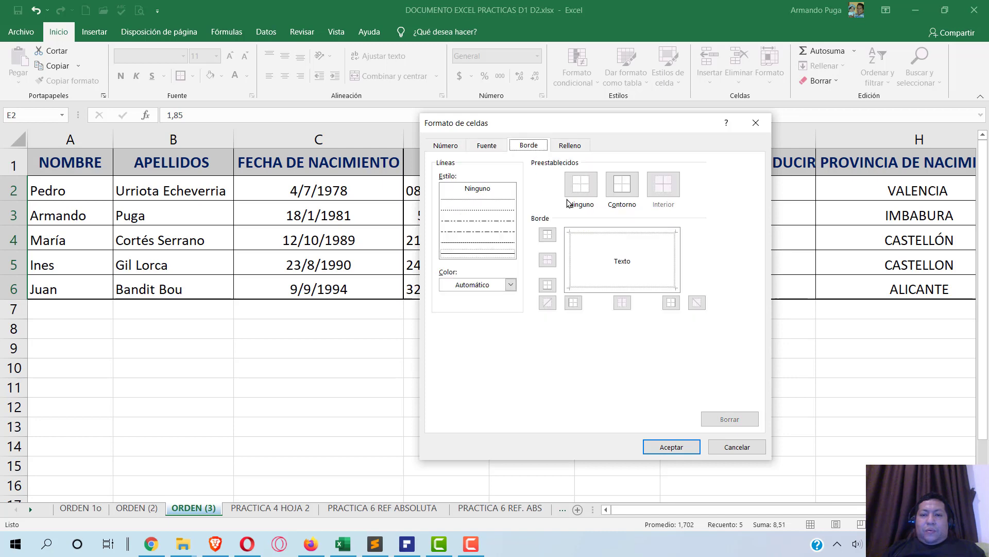
click(481, 284)
click(456, 401)
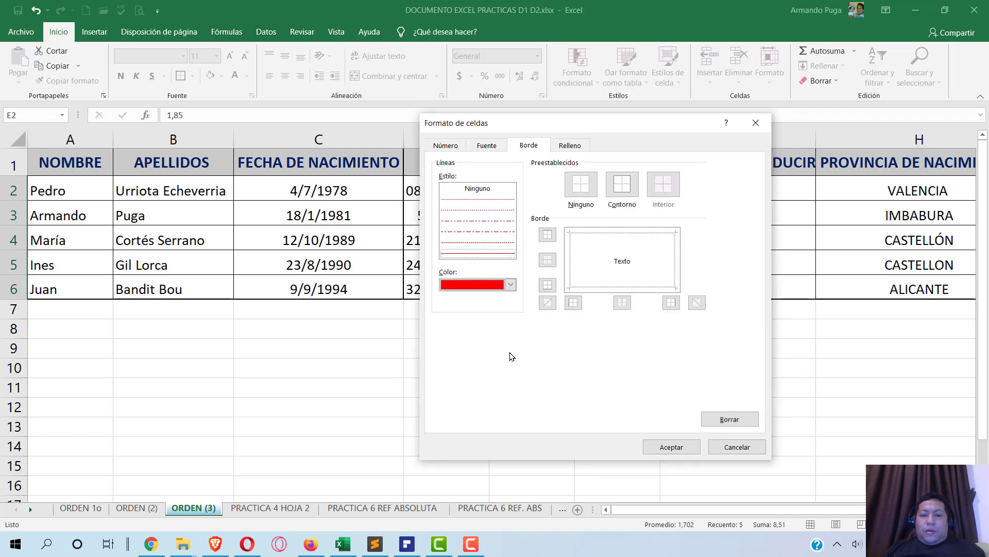
click(574, 146)
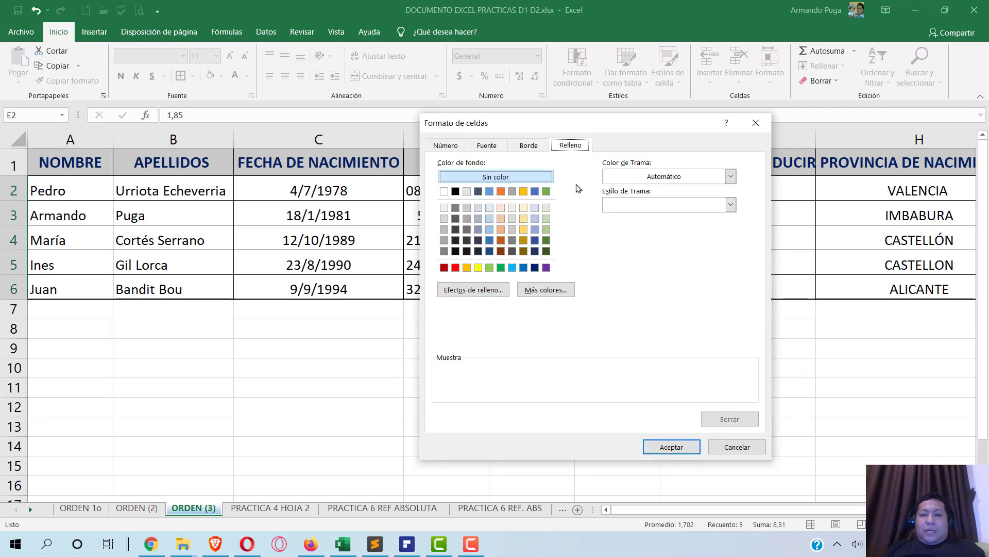
click(546, 267)
click(670, 446)
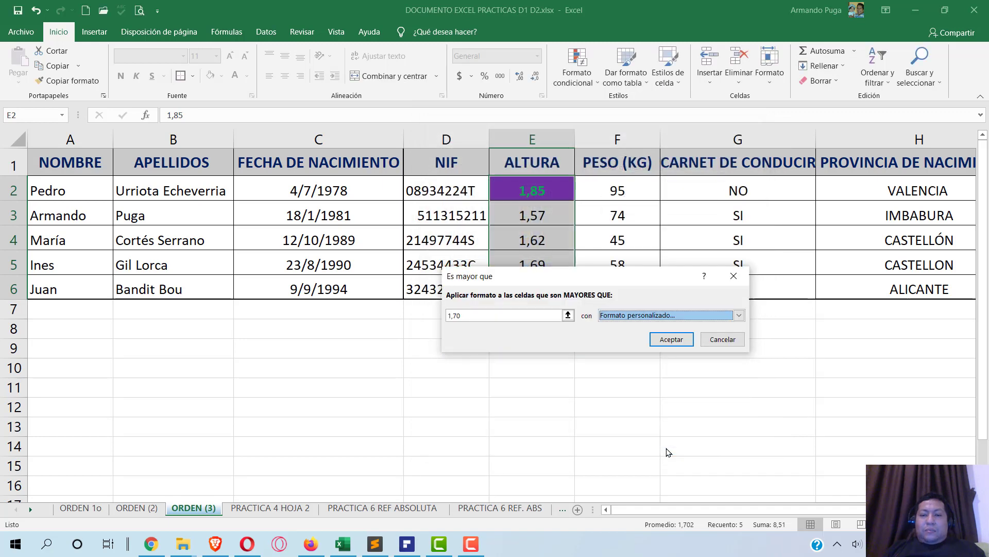
click(667, 341)
click(617, 240)
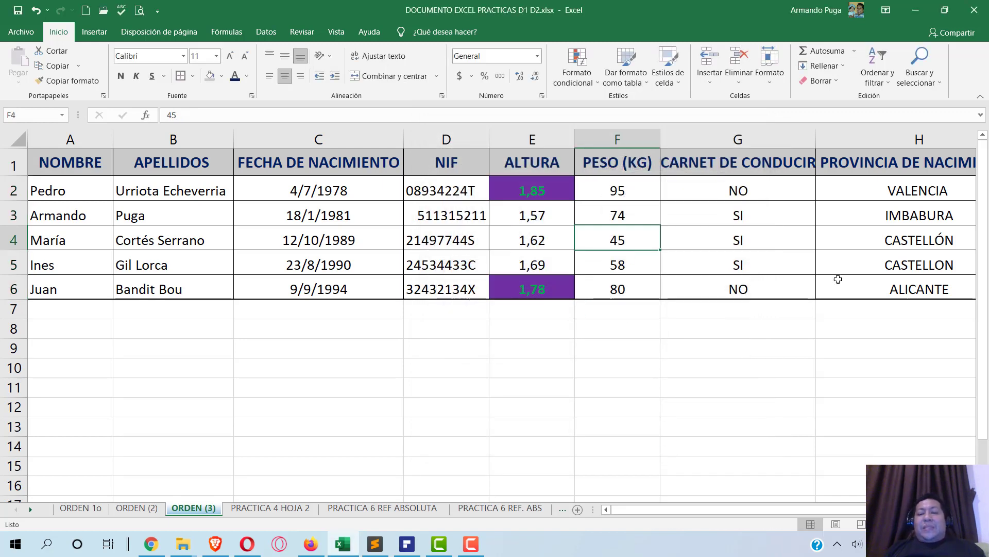
key(Left)
key(Up)
key(Up)
key(Down)
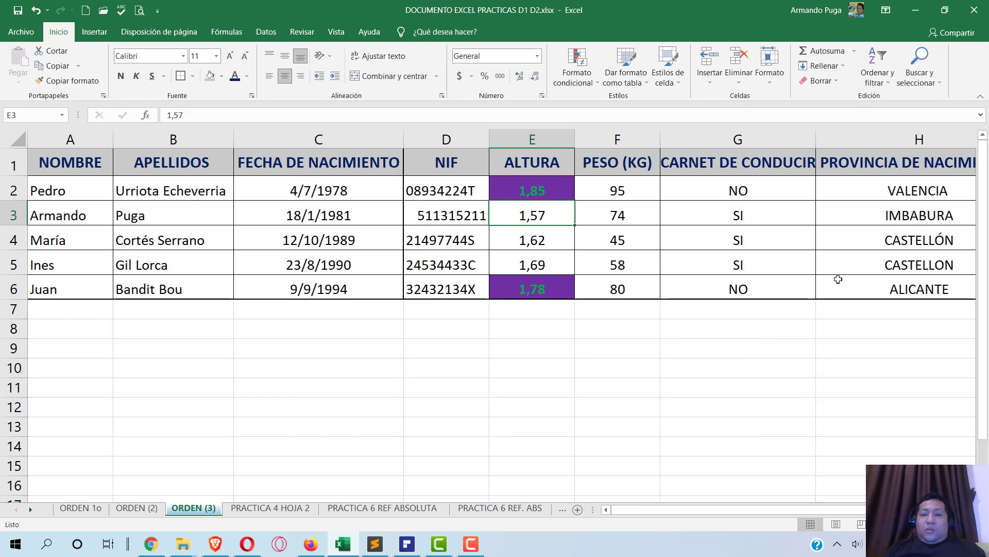
key(Down)
key(Down)
key(Down)
key(Up)
key(Up)
key(Up)
key(Up)
key(Up)
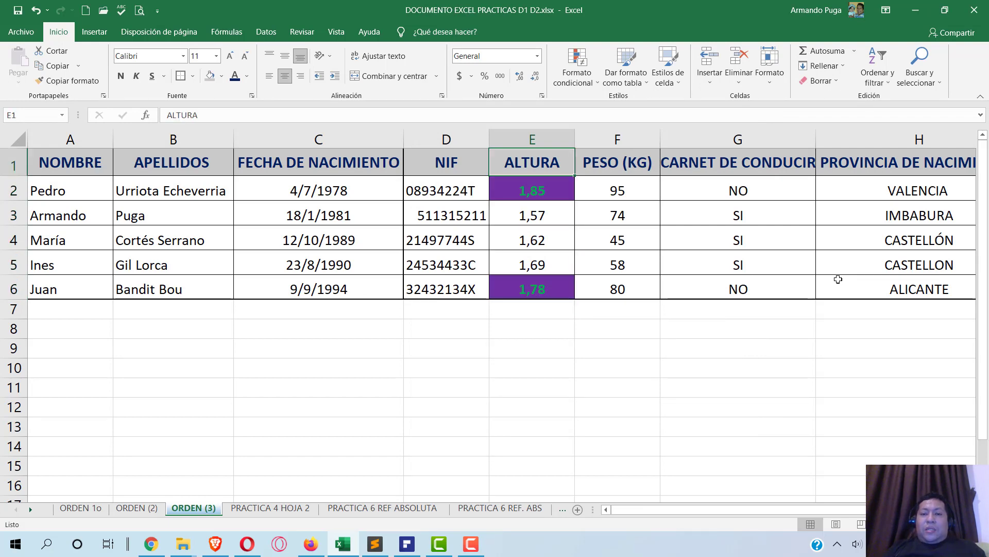
key(Down)
key(Down)
key(Down)
key(Down)
key(Up)
key(Up)
key(Down)
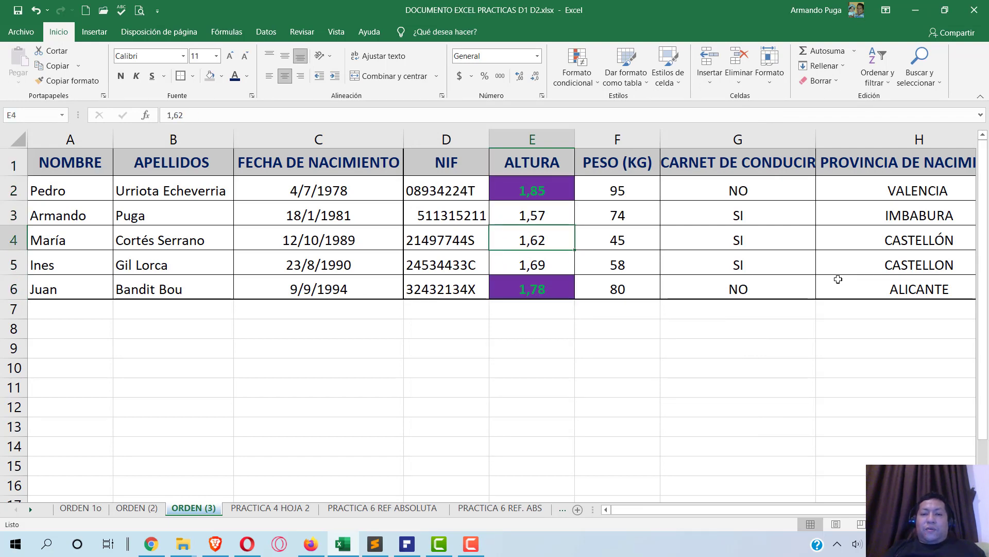
key(Down)
key(Up)
key(Up)
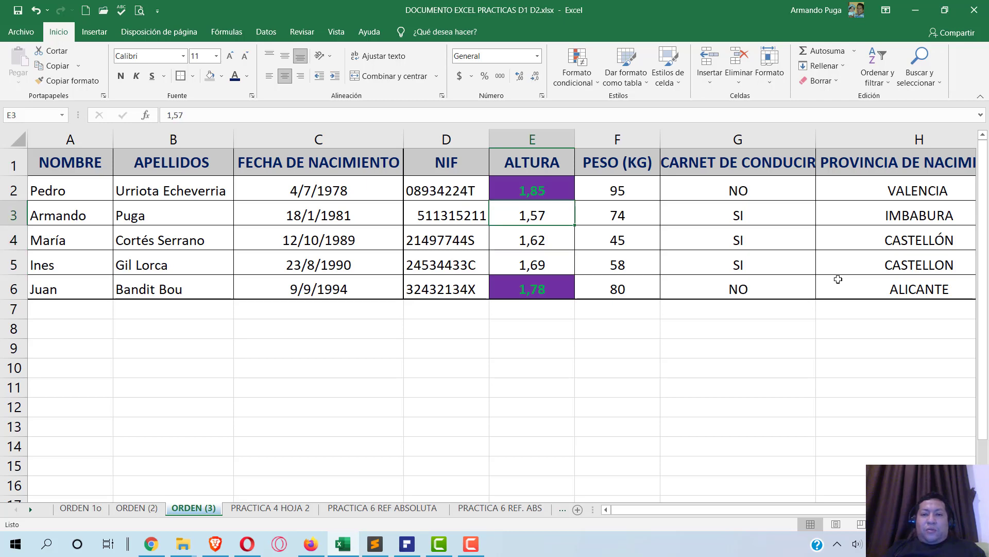
key(Up)
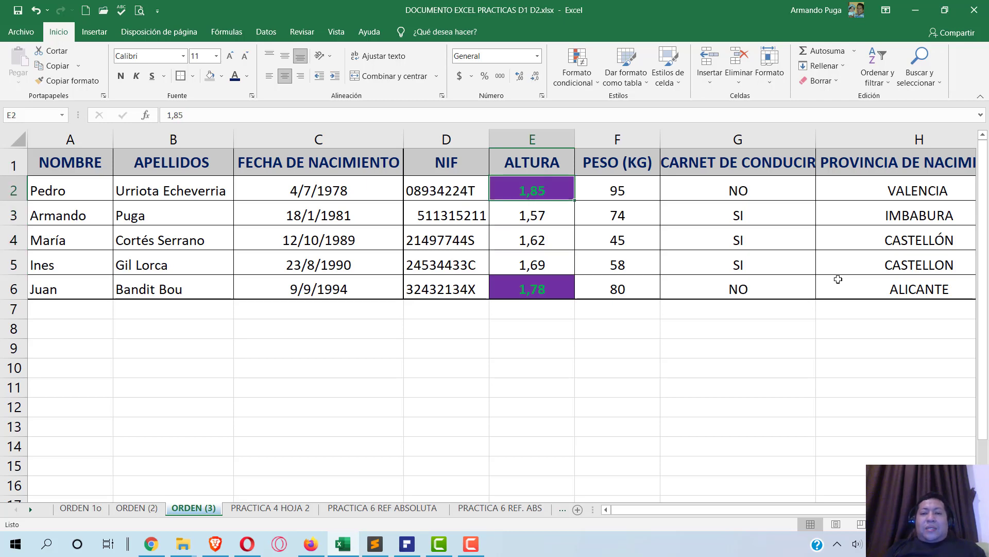
key(Down)
key(Down)
key(Down)
key(Down)
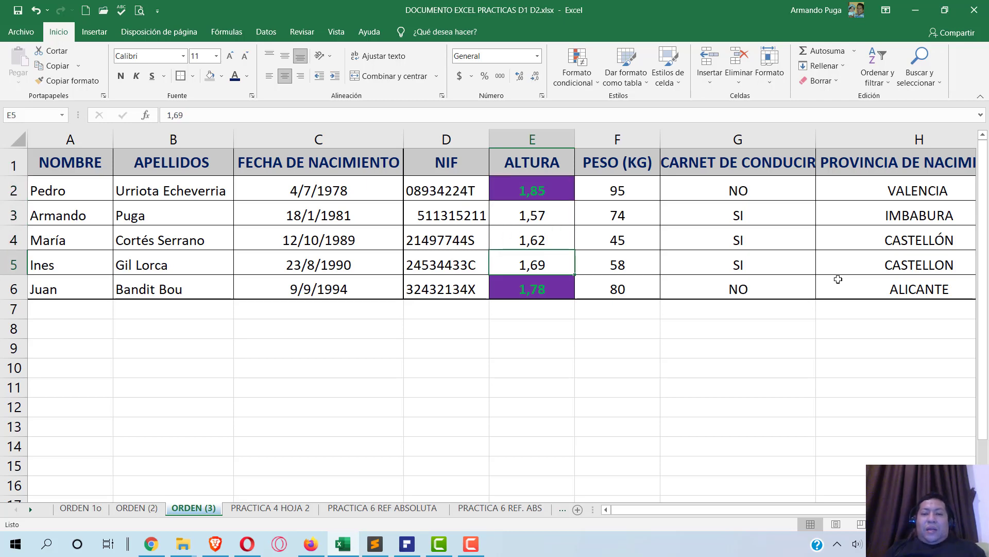
key(Up)
key(Up)
key(Up)
key(Up)
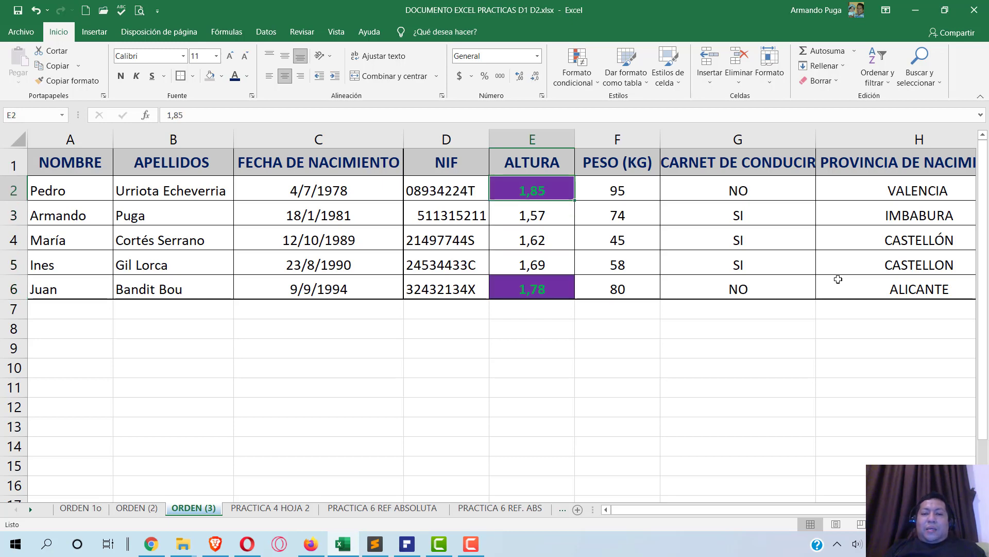
key(Down)
key(Down)
key(Down)
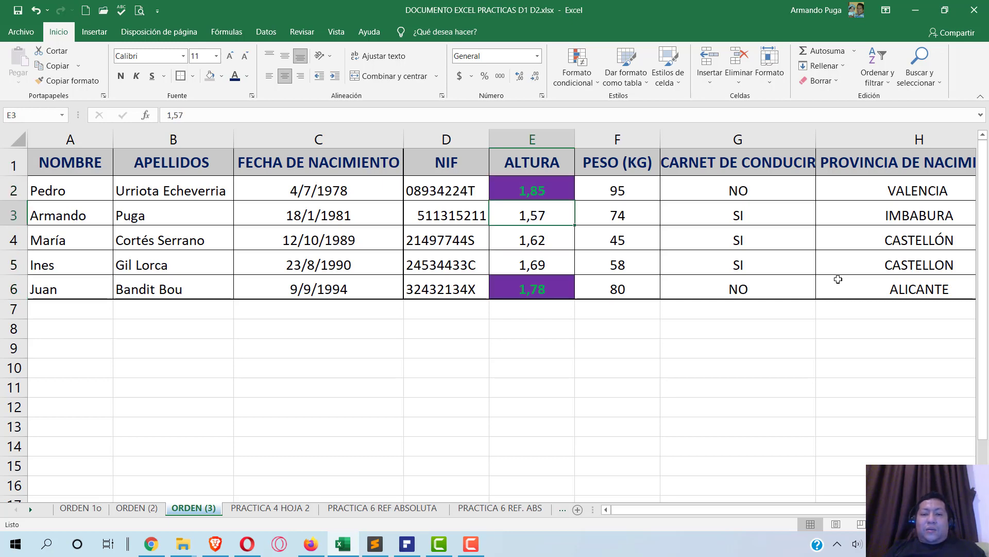
text(1)
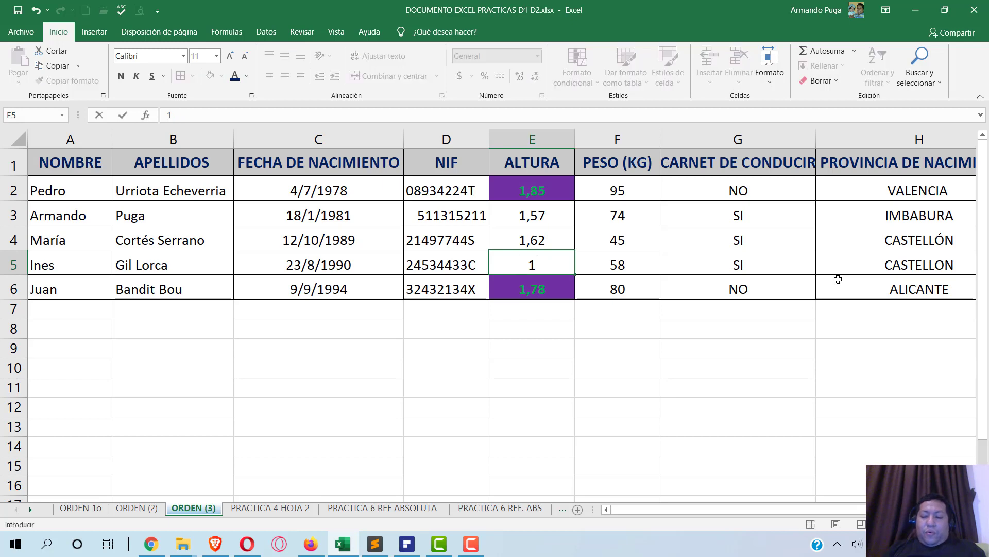
text(,80)
key(Return)
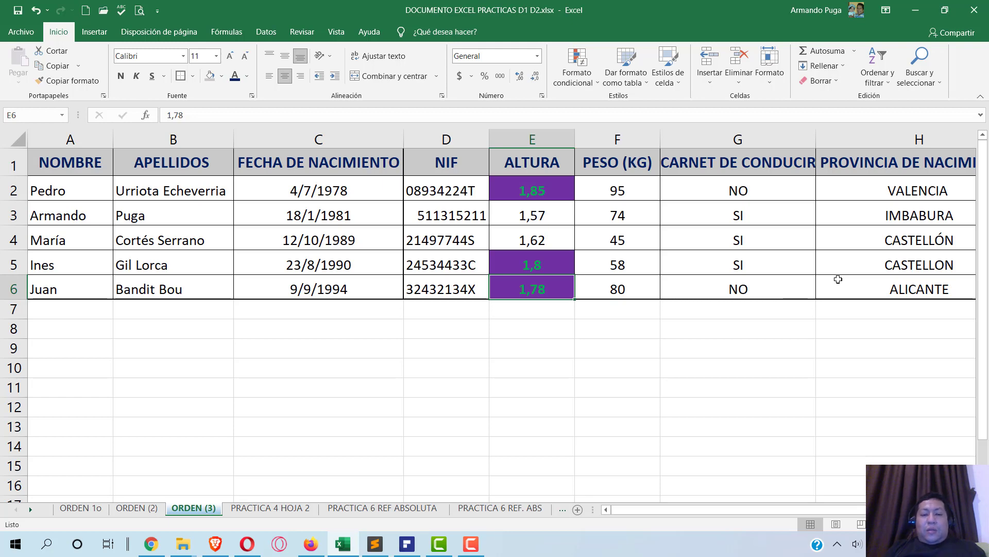
key(ctrl+z)
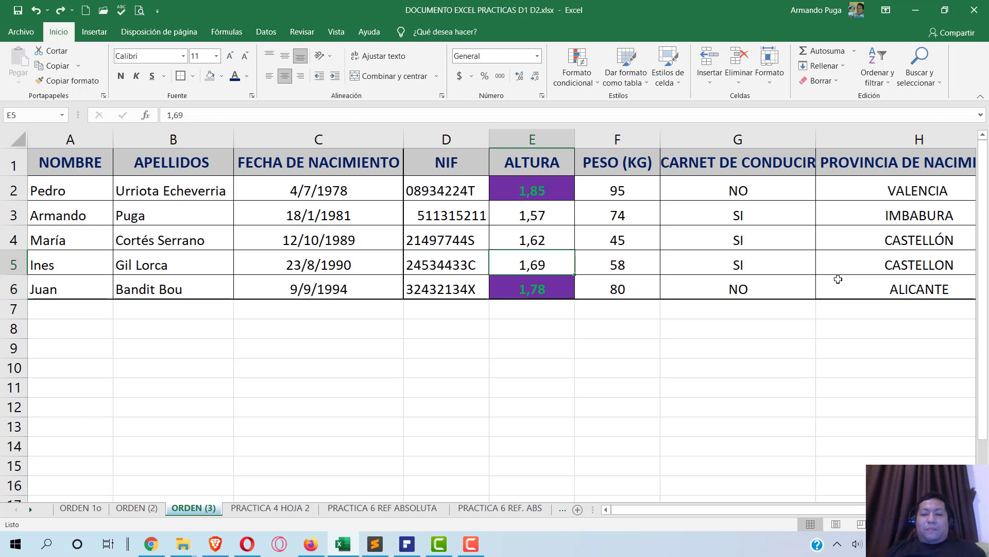
click(407, 544)
scroll(308, 239, up, 3)
scroll(303, 250, down, 3)
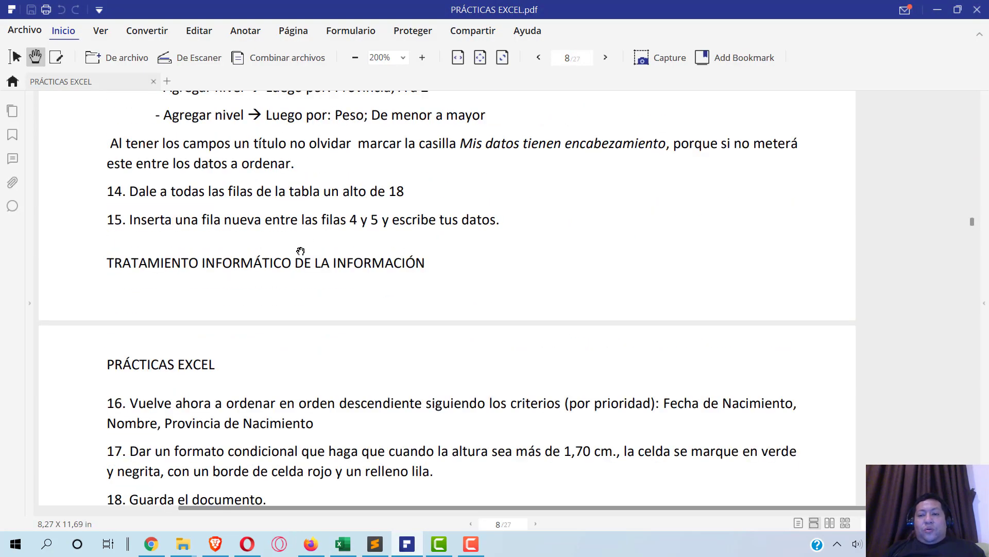
scroll(300, 251, down, 5)
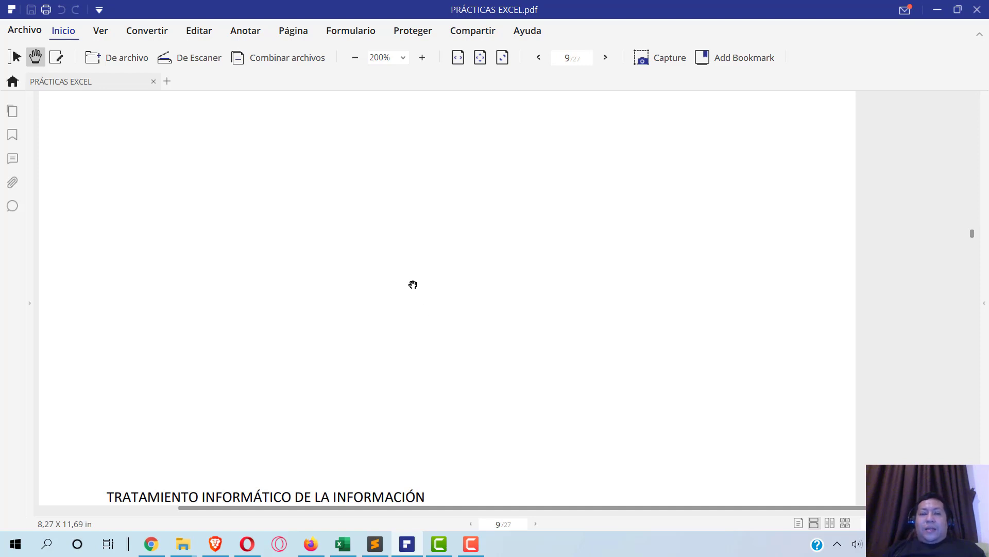
scroll(361, 301, down, 2)
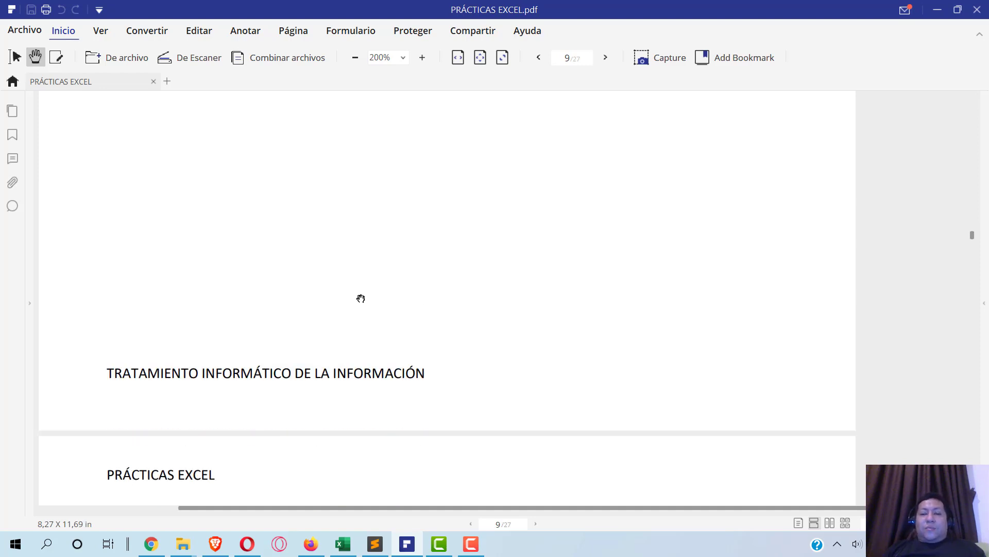
scroll(362, 297, down, 5)
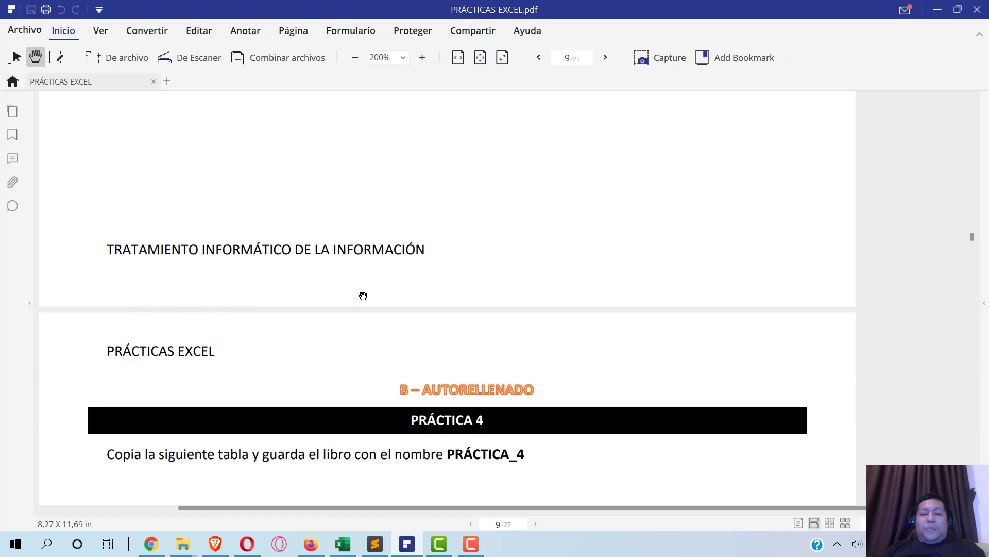
scroll(364, 295, down, 1)
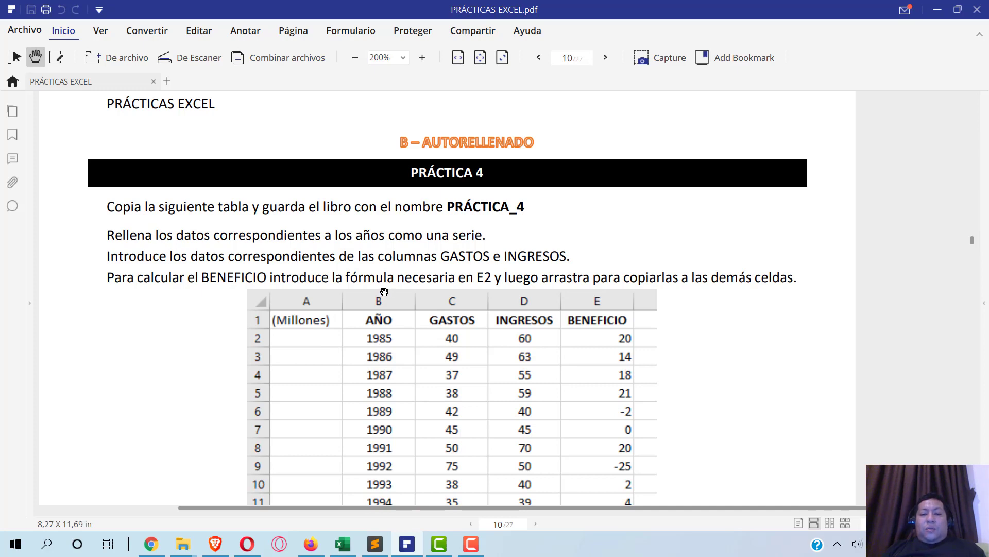
scroll(385, 293, down, 3)
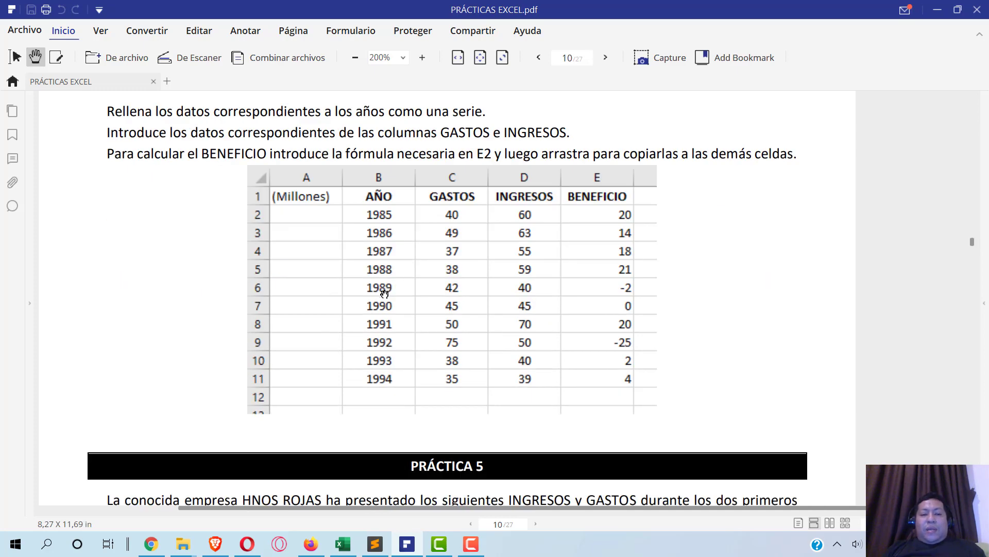
scroll(384, 295, up, 4)
scroll(384, 295, down, 5)
scroll(384, 296, down, 2)
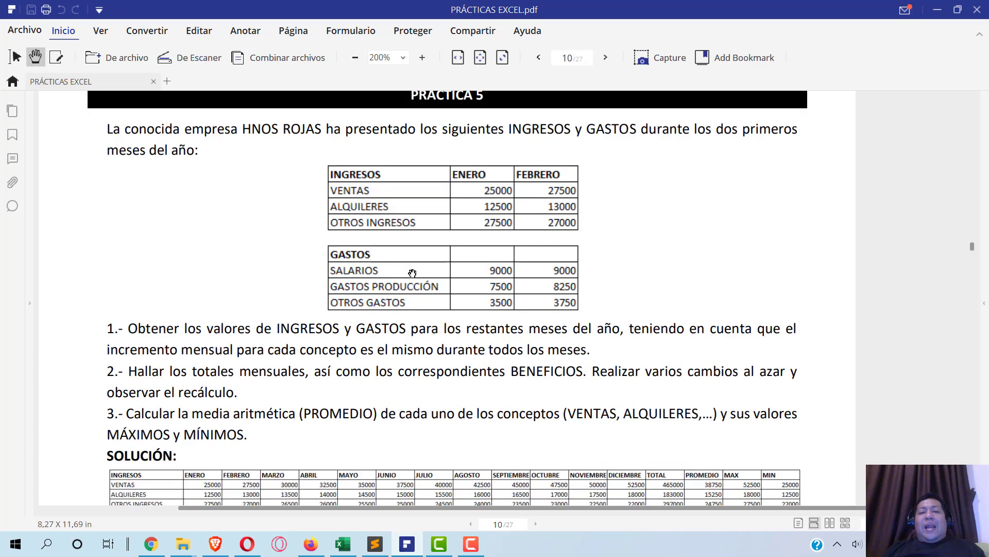
scroll(412, 273, up, 2)
scroll(413, 273, down, 1)
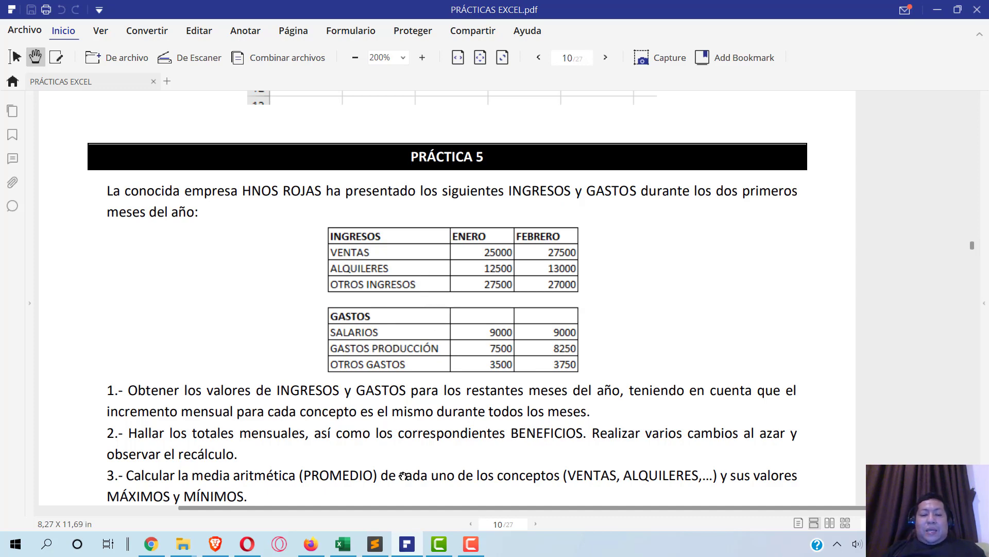
click(343, 544)
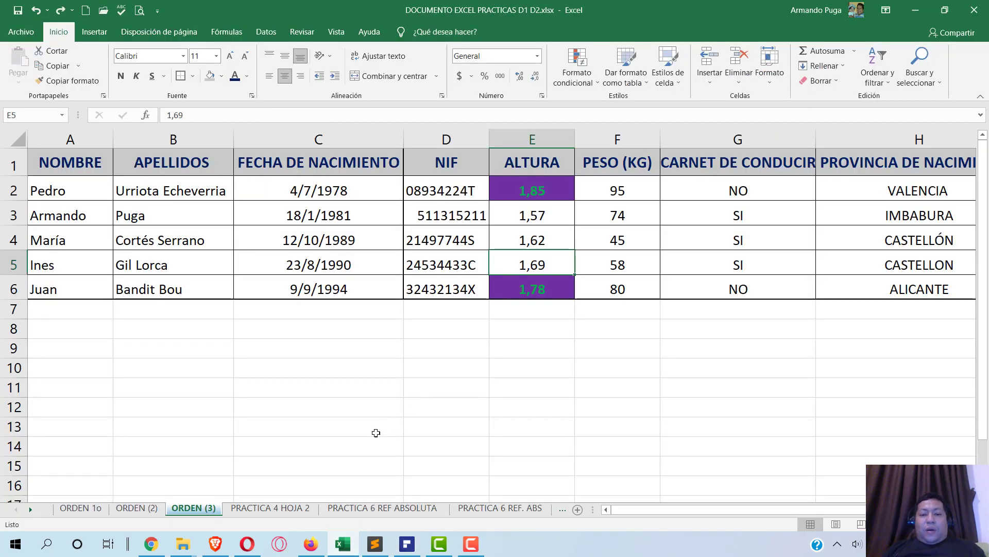
- Rename the PRACTICA 4 HOJA 2 tab to PRACTICA 5 and return to the exercise PDF
click(284, 513)
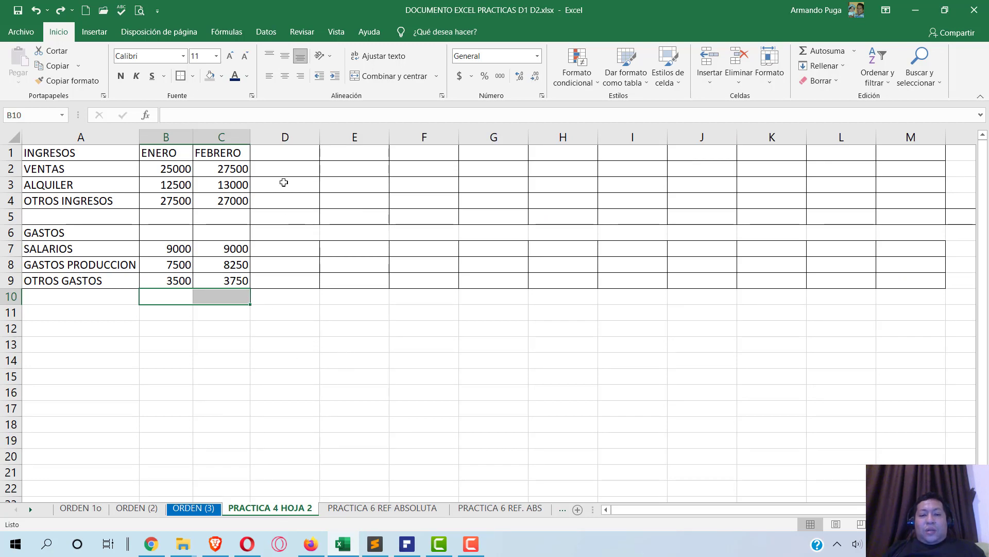
key(alt+Tab)
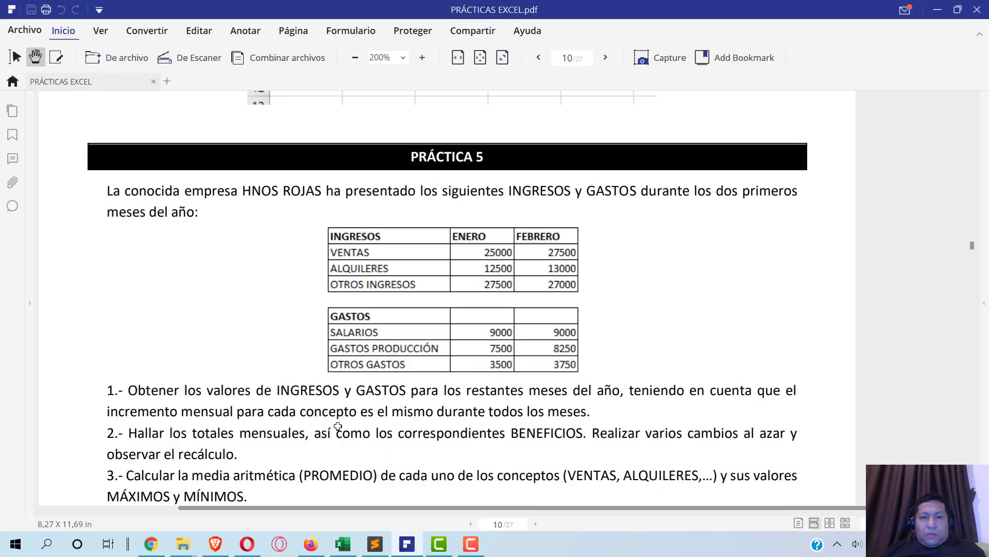
key(alt+Tab)
right_click(284, 511)
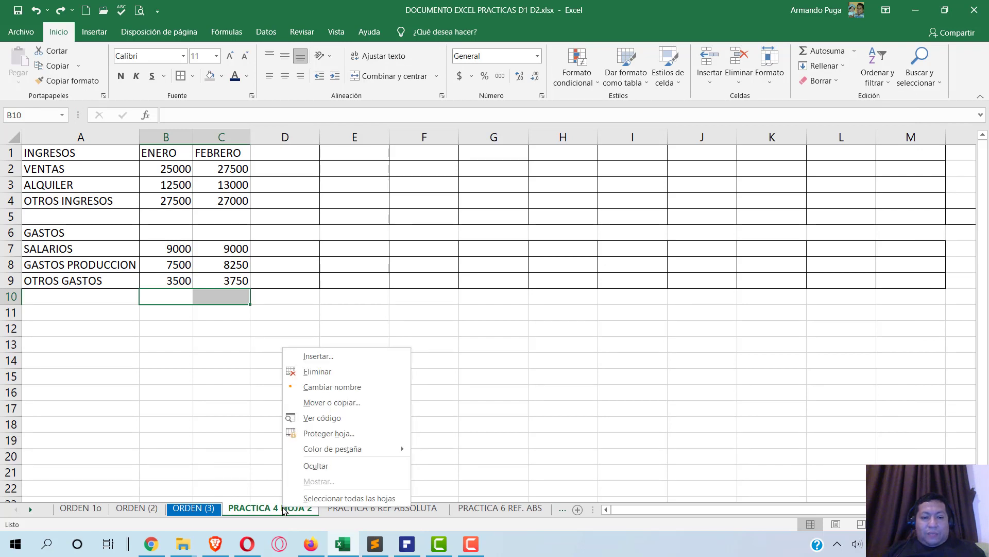
click(348, 392)
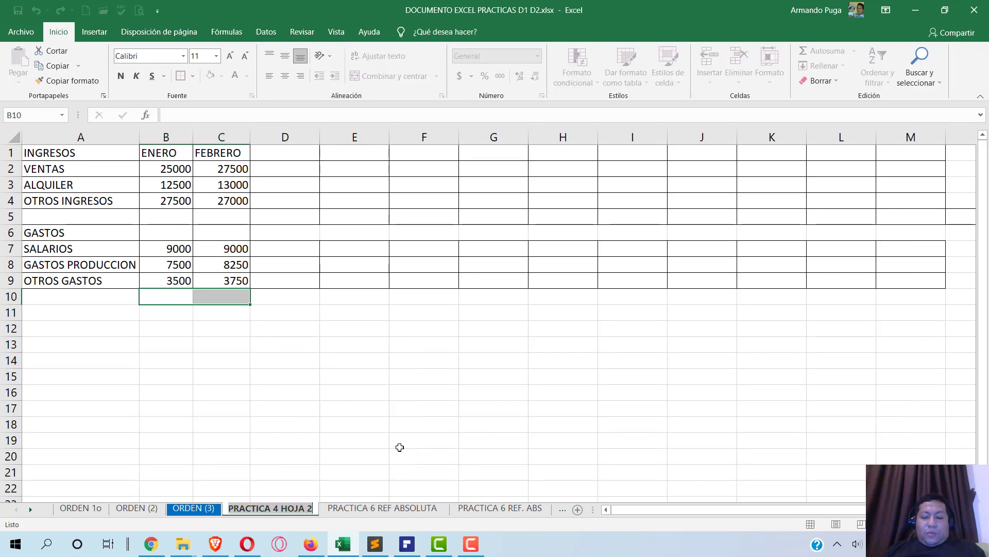
key(BackSpace)
key(BackSpace)
key(BackSpace)
key(BackSpace)
key(BackSpace)
key(BackSpace)
key(BackSpace)
key(BackSpace)
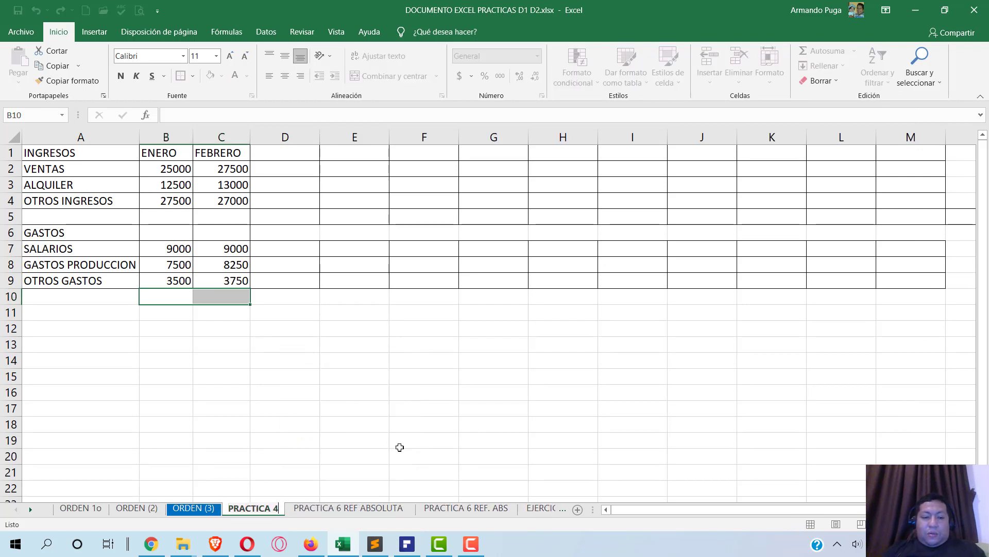
text(5)
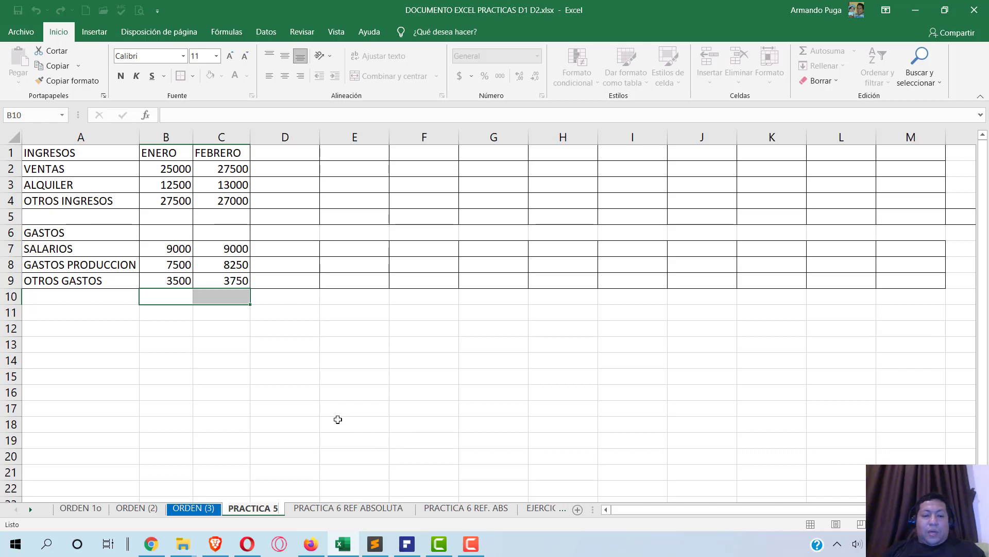
click(338, 418)
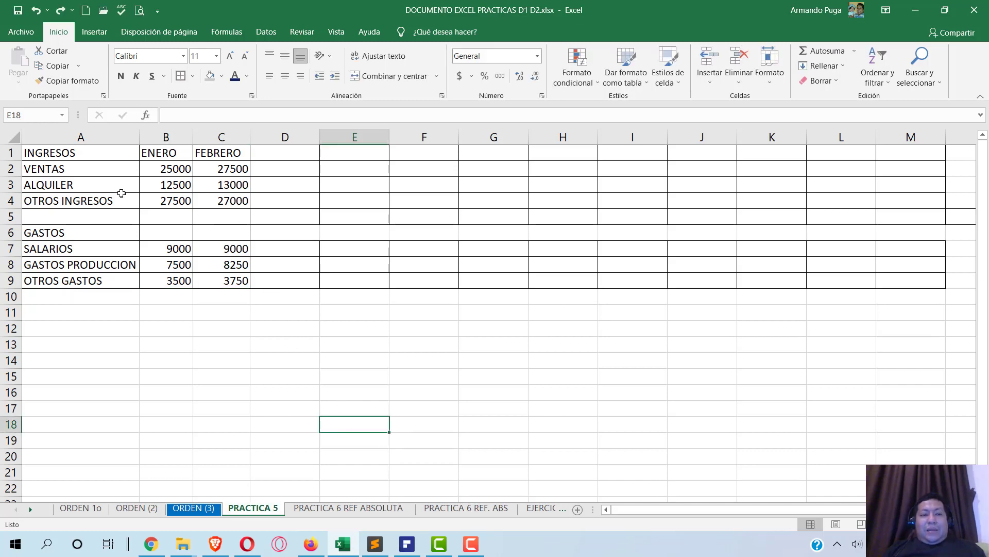
key(alt+Tab)
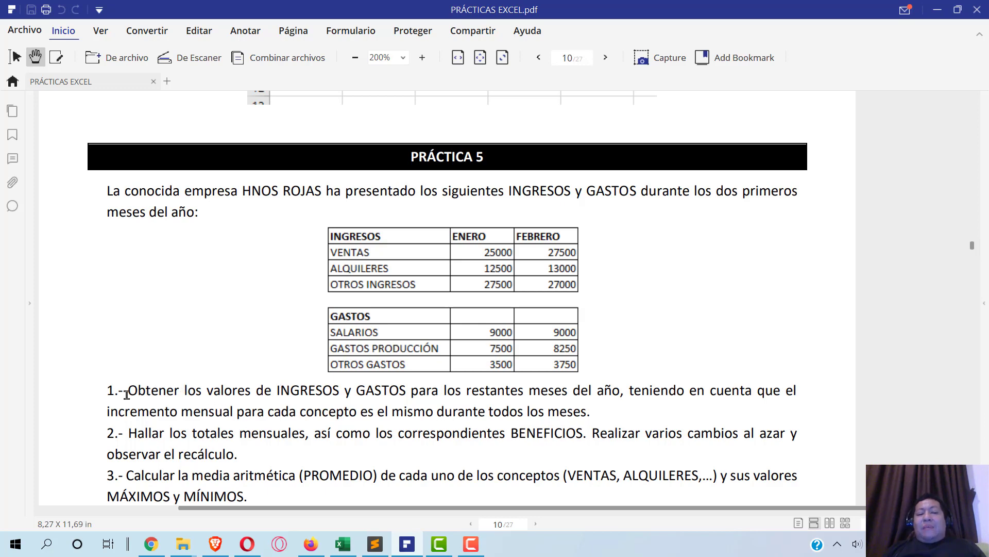
drag(128, 393, 434, 368)
click(495, 384)
drag(124, 395, 610, 416)
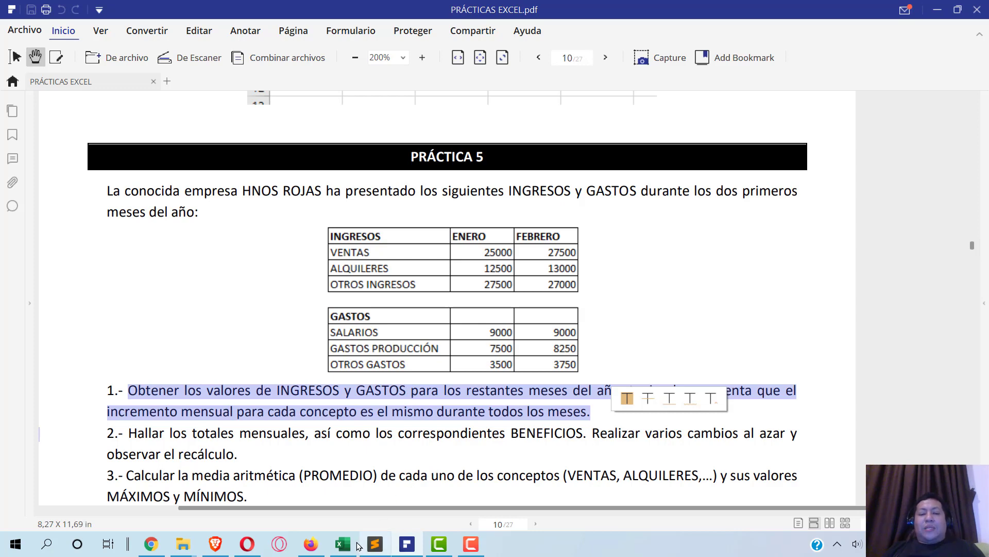
click(355, 489)
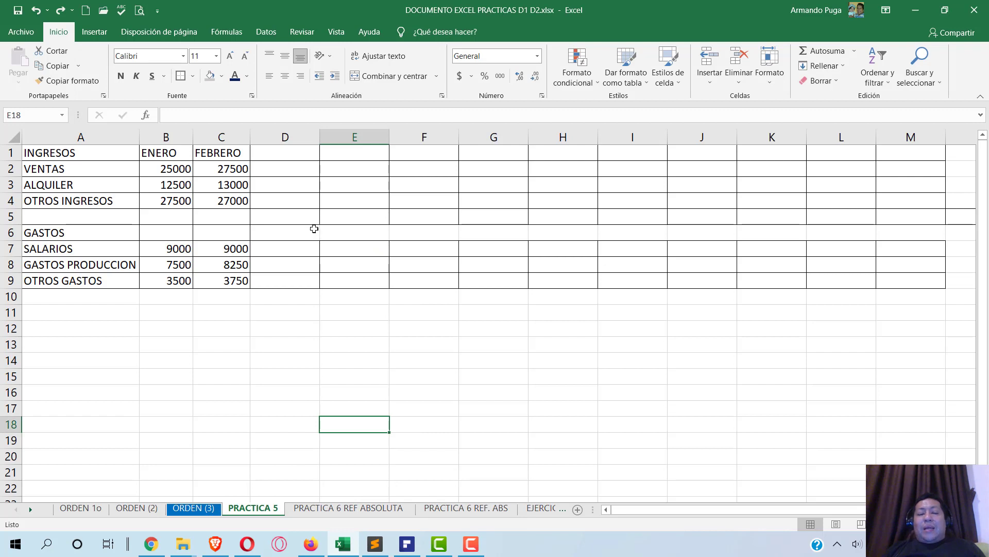
- Auto-fill the month names from ENERO in B1 across to DICIEMBRE in M1
click(163, 153)
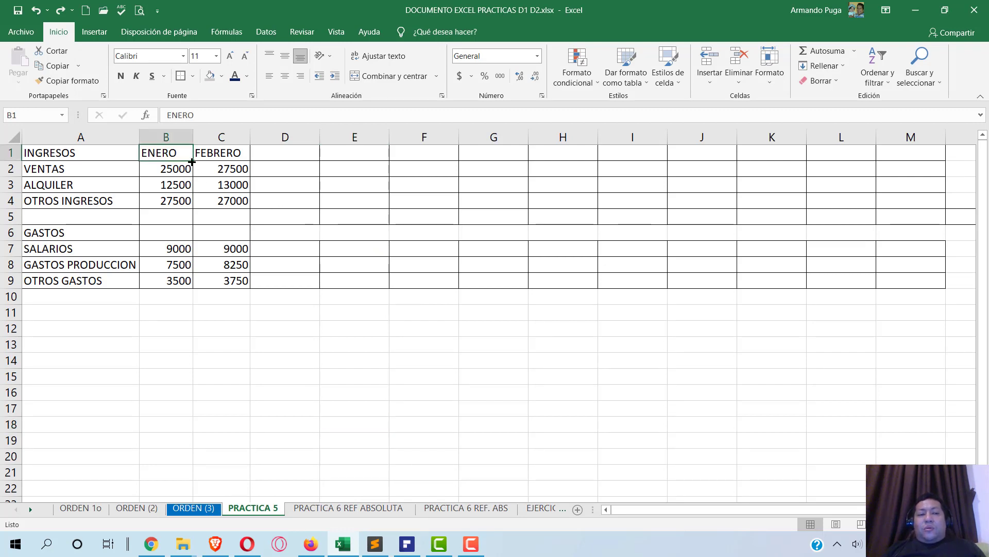
drag(193, 160, 931, 164)
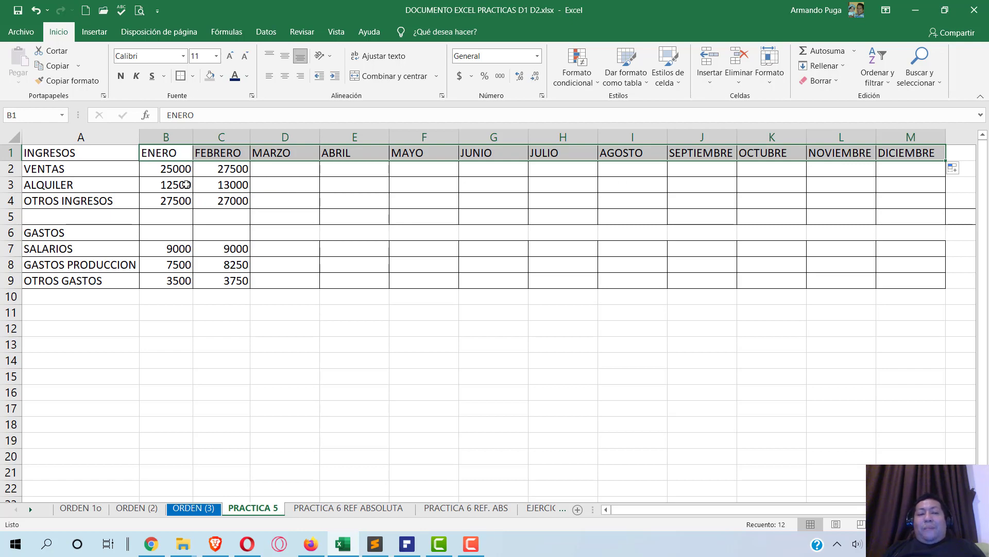
key(alt+Tab)
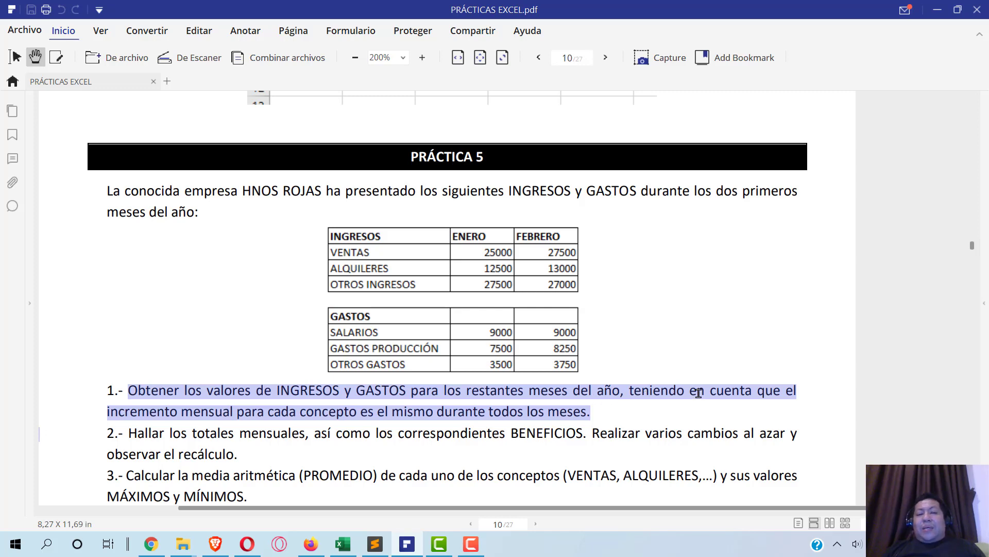
key(alt+Tab)
click(173, 165)
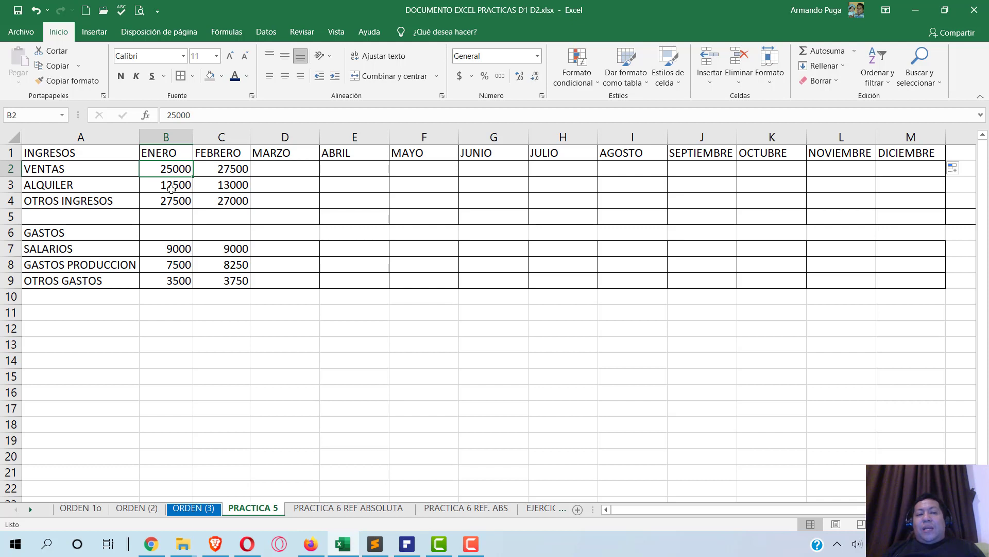
- Extend the VENTAS series from B2:C2 across to DICIEMBRE
click(215, 170)
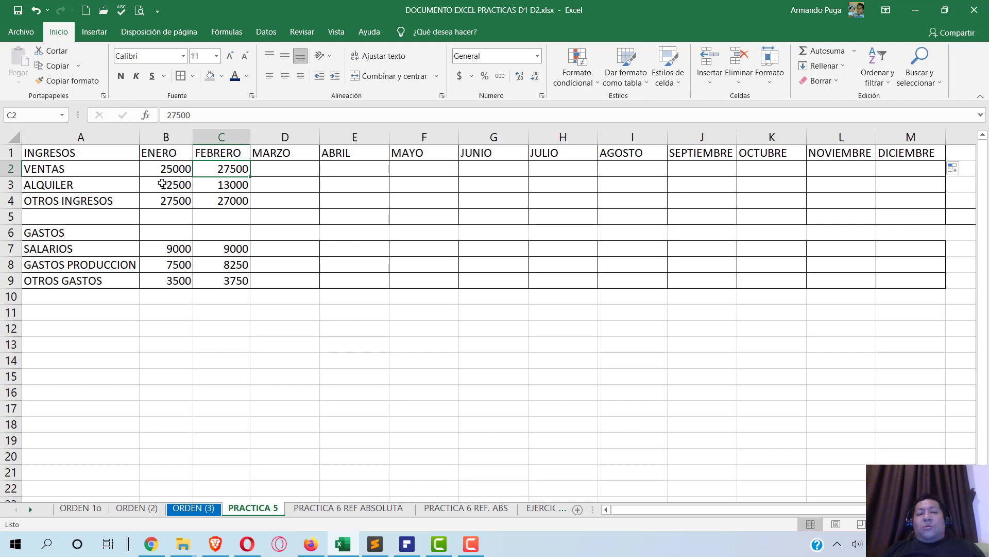
click(161, 171)
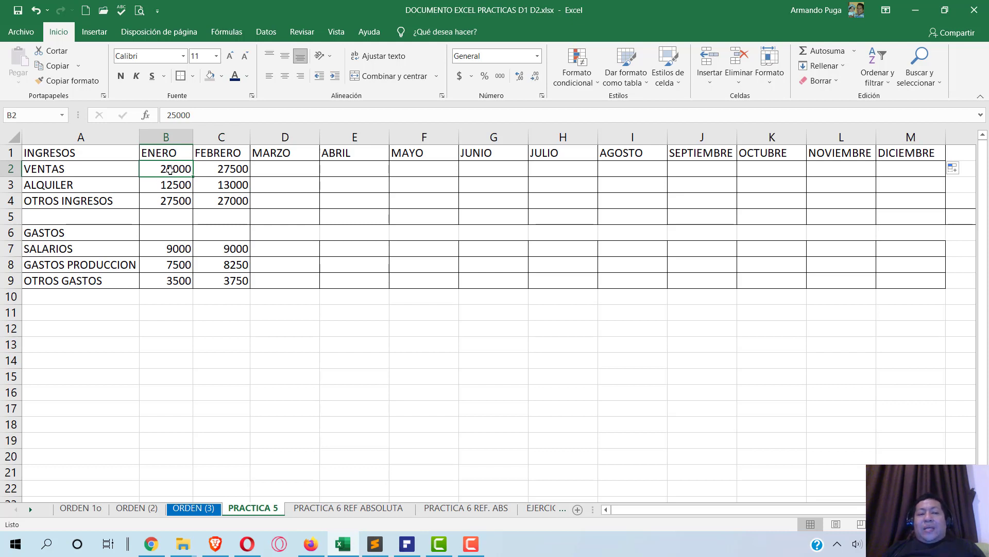
drag(161, 170, 225, 168)
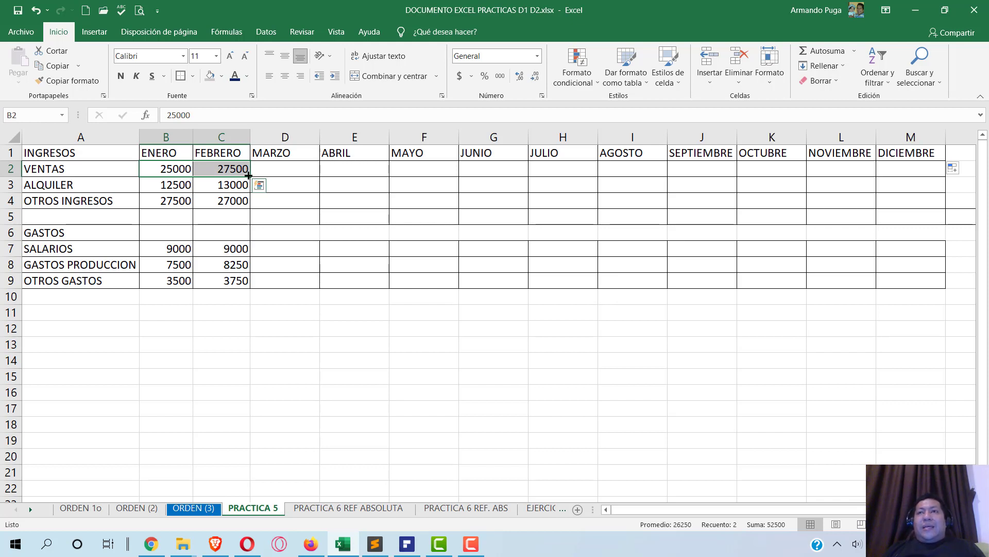
drag(248, 175, 926, 175)
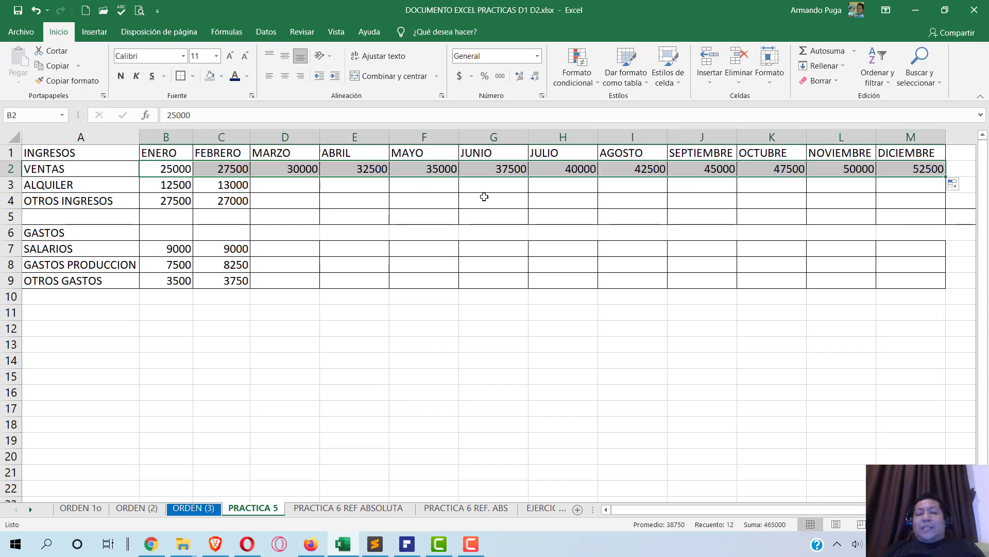
- Step through the filled VENTAS values, confirming they rise 2500 monthly to 52500
click(266, 170)
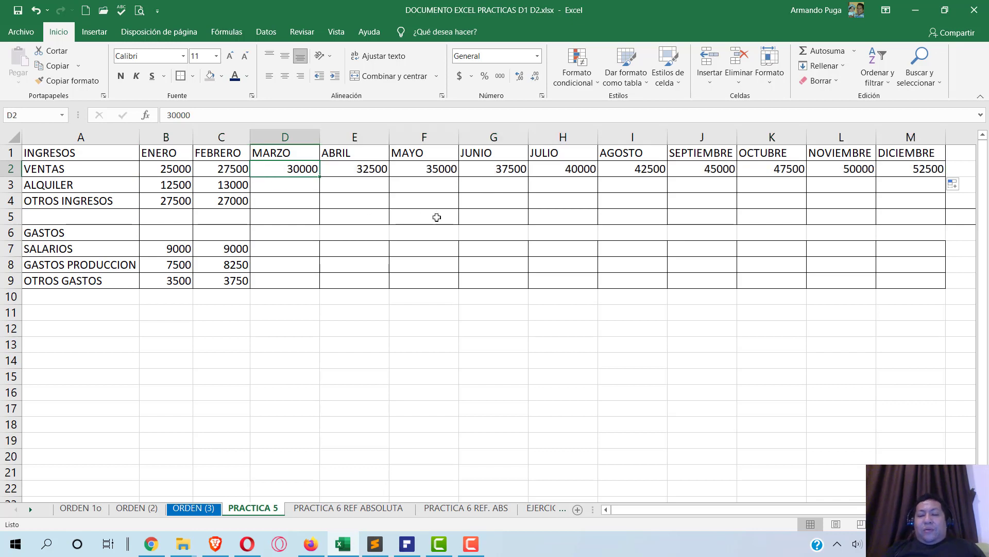
key(Right)
key(Right)
key(Right)
key(Right)
key(Right)
key(Right)
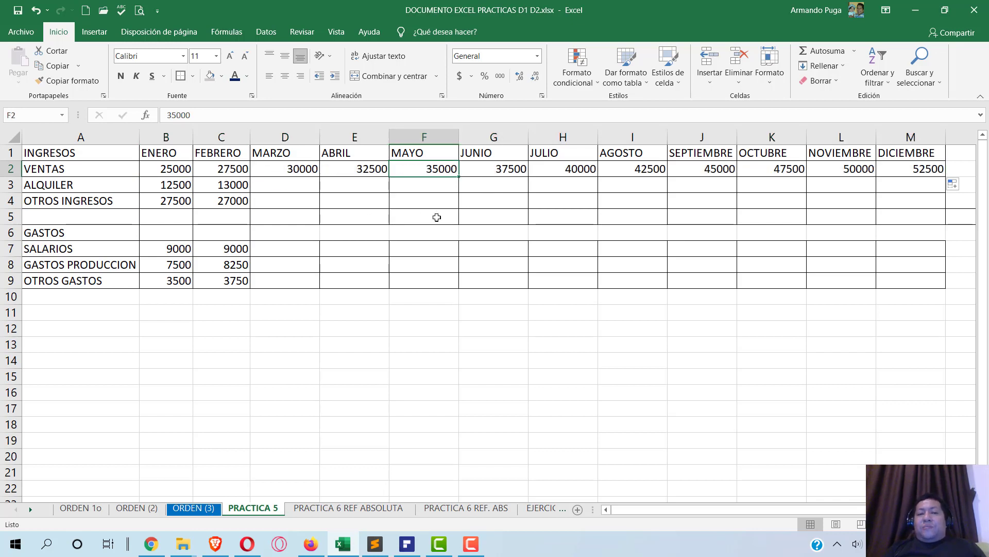
key(Right)
key(Right)
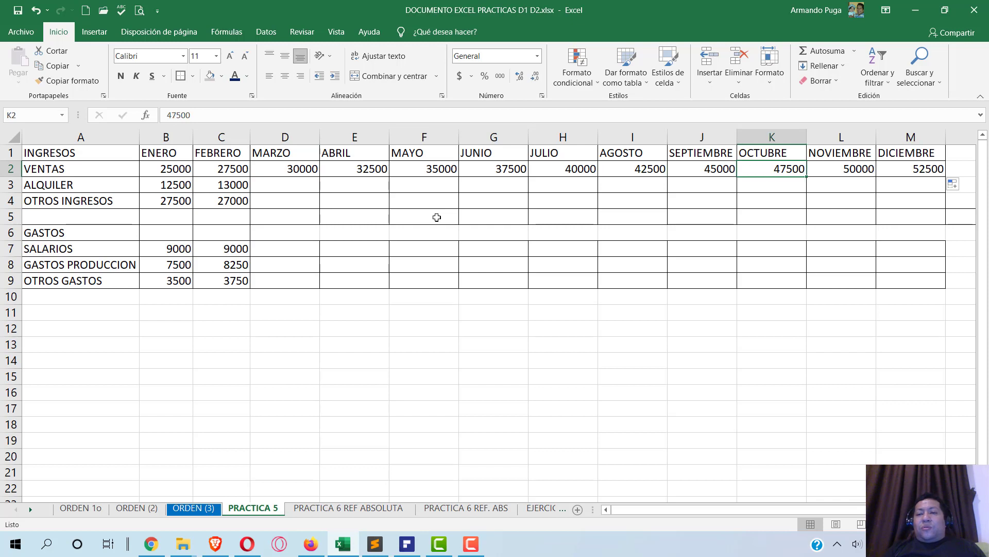
key(Left)
key(Left)
key(Left)
key(Left)
key(Left)
key(Left)
key(Left)
key(Left)
key(Left)
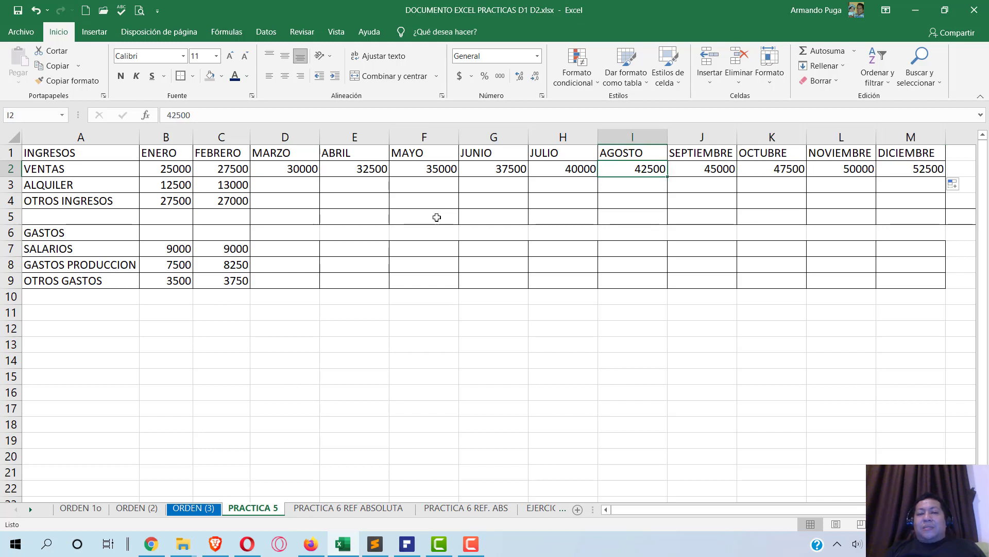
key(Right)
key(Right)
key(Right)
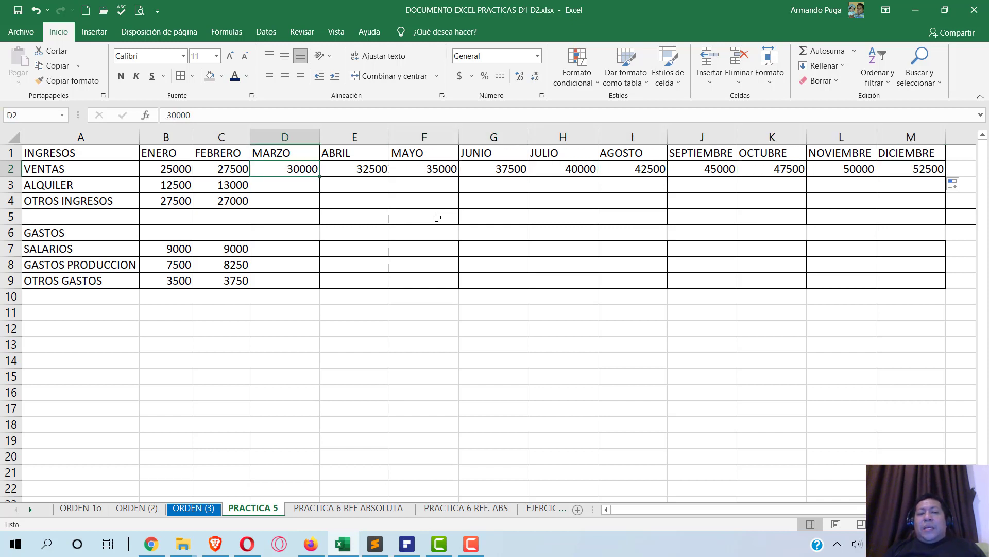
key(Right)
key(Right)
key(Right)
key(Right)
key(Right)
key(Right)
key(Right)
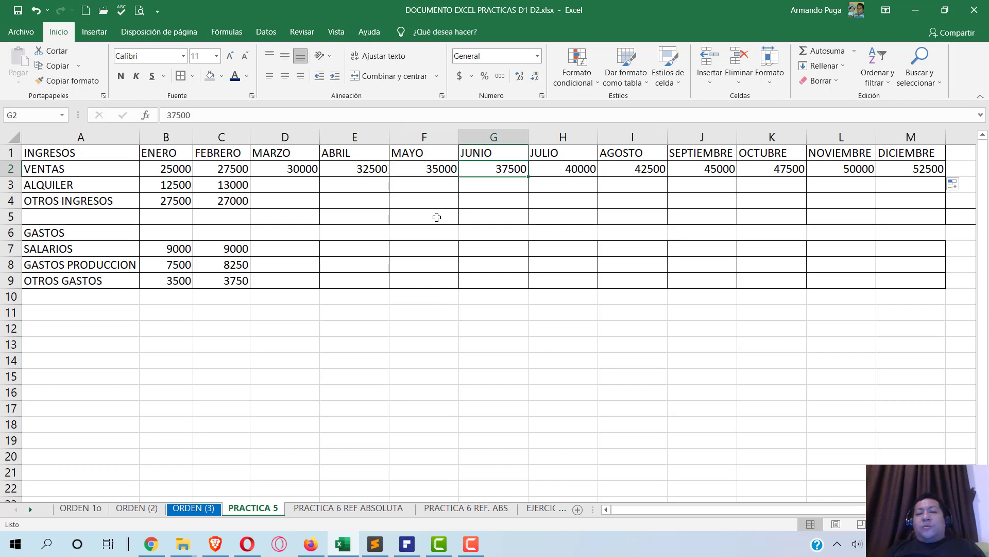
key(Down)
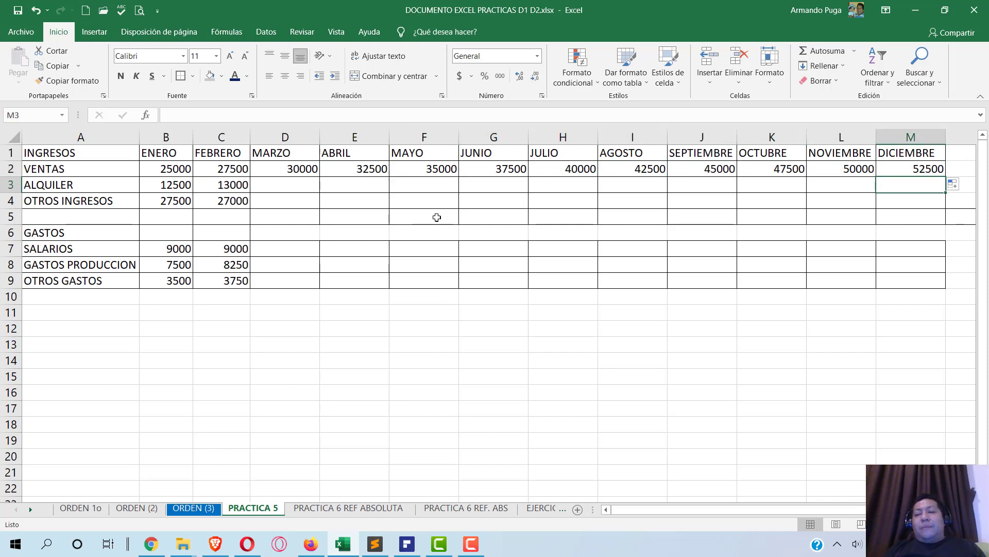
key(Left)
key(Left)
key(Left)
key(Left)
key(Left)
key(Left)
key(Left)
key(Left)
key(Left)
key(Left)
key(Left)
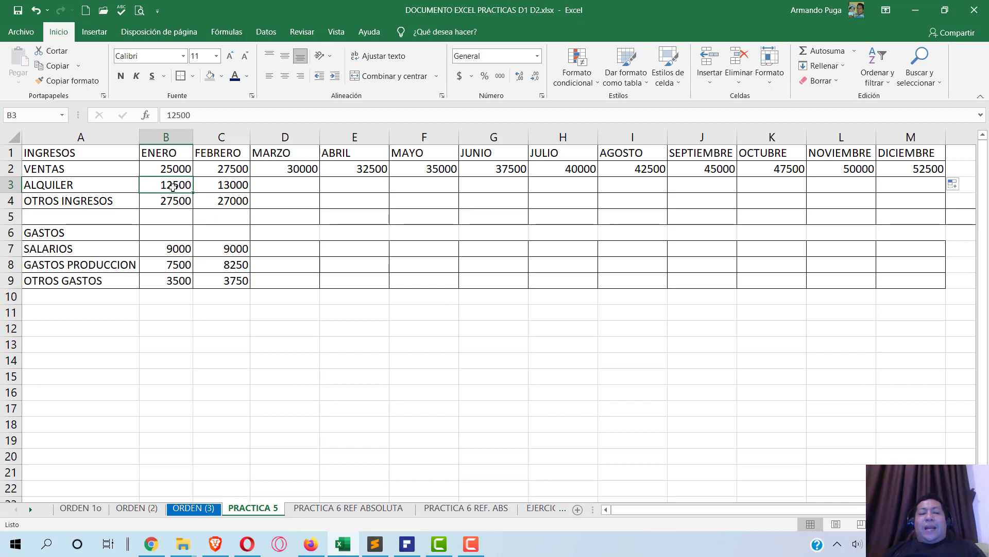
- Fill ALQUILER from B3:C3 up to 18000 and OTROS INGRESOS from B4:C4 down to 22000
drag(187, 187, 223, 185)
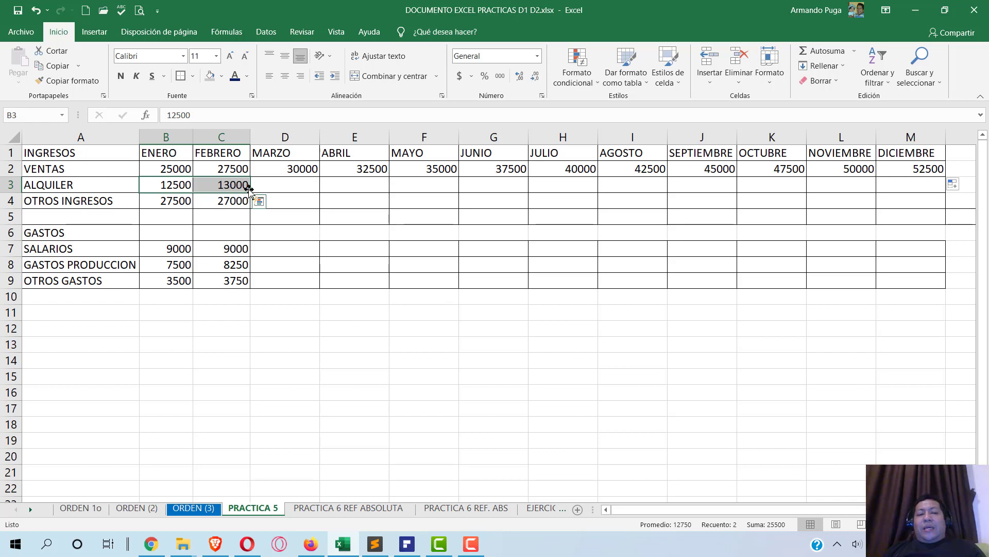
drag(248, 188, 941, 186)
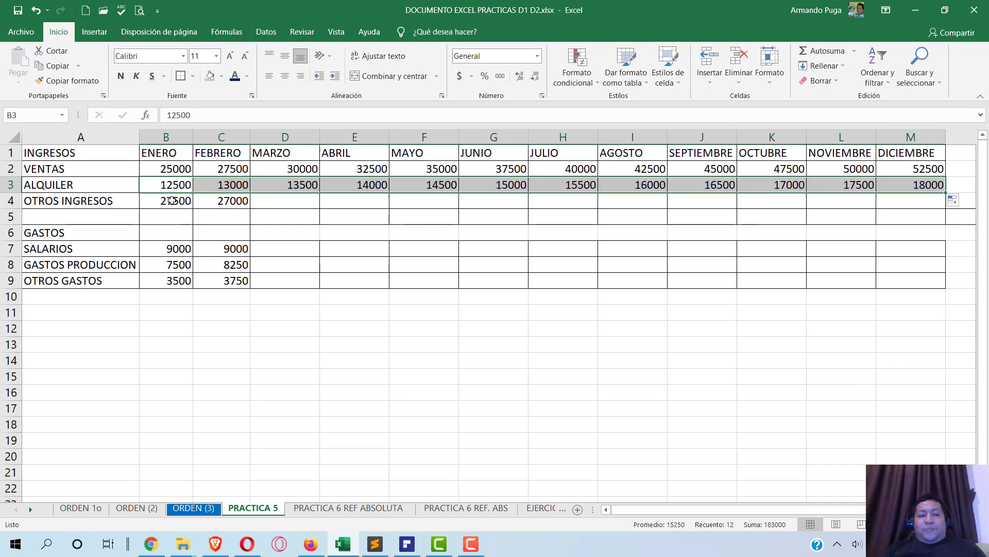
click(171, 200)
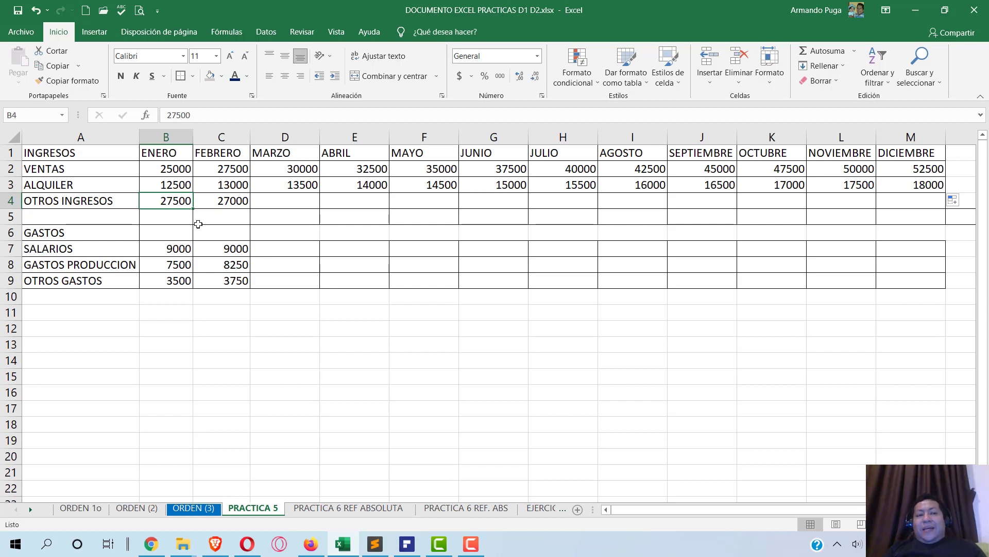
key(Left)
key(Down)
key(Right)
key(Up)
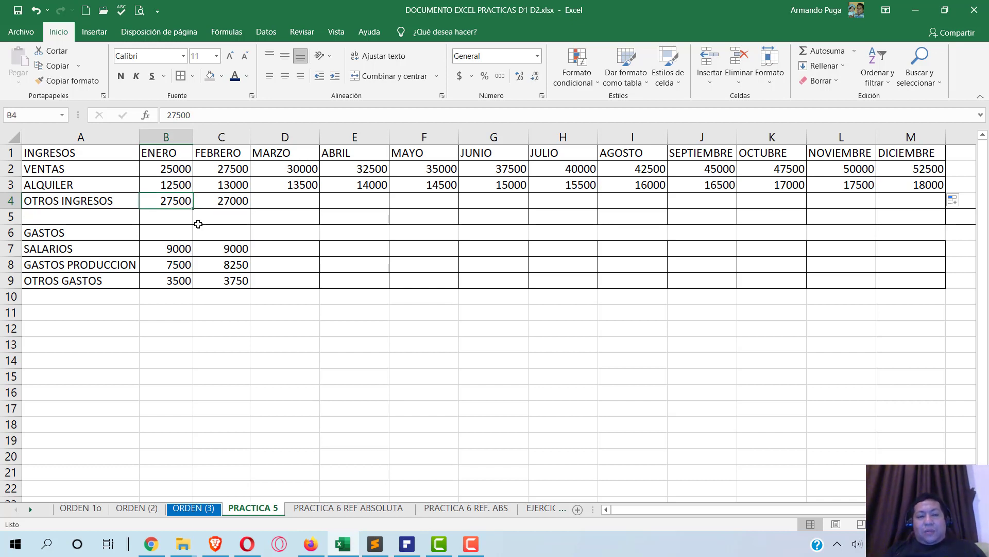
key(shift+Right)
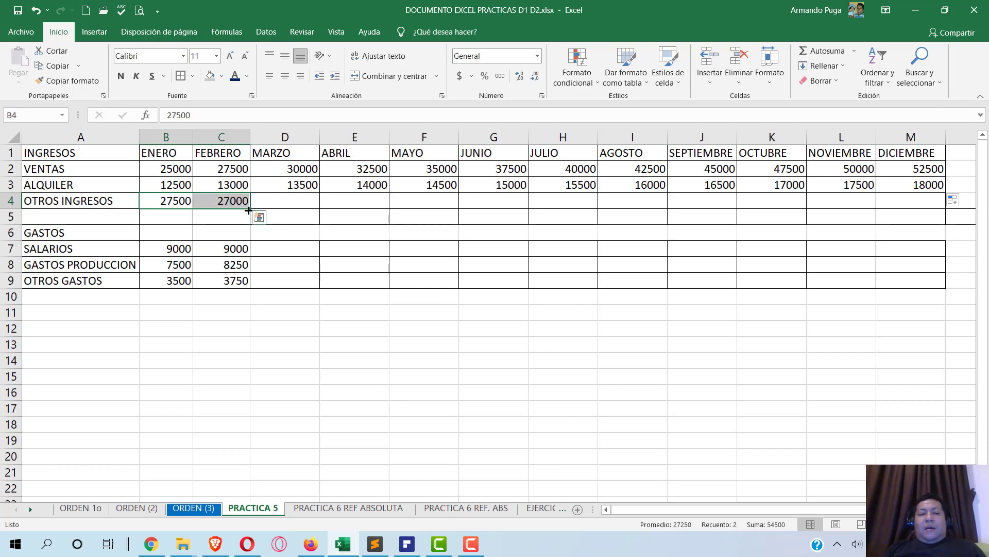
drag(250, 209, 930, 208)
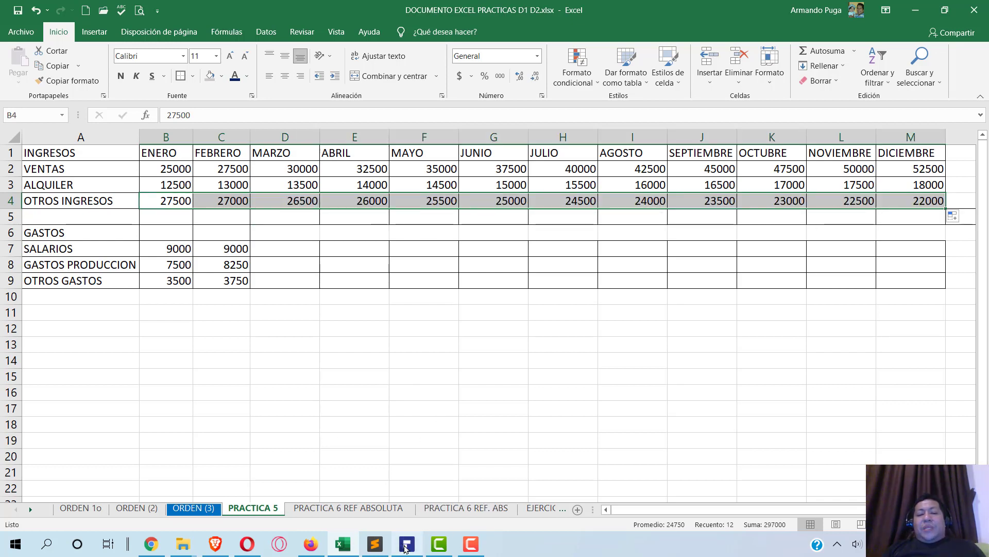
mouse_move(410, 541)
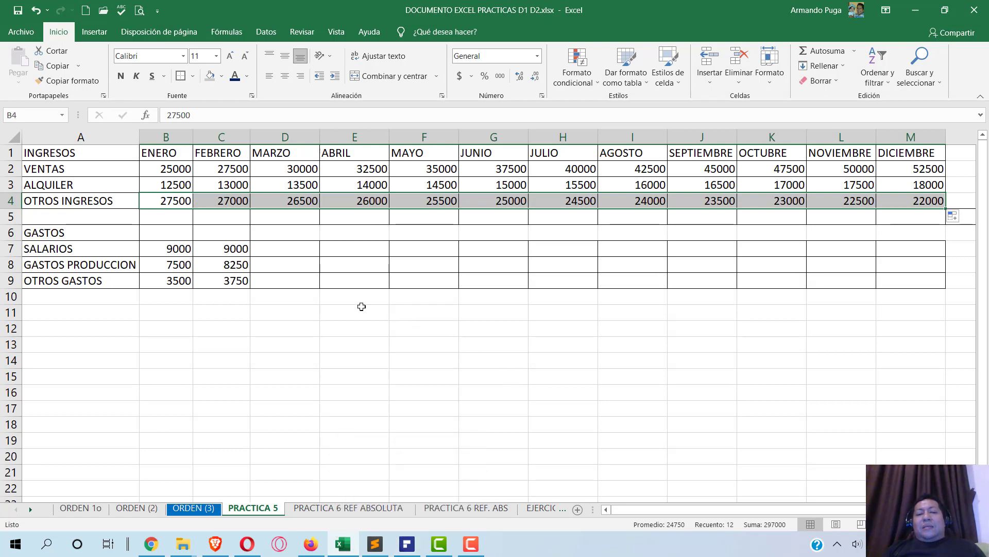
drag(165, 253, 227, 249)
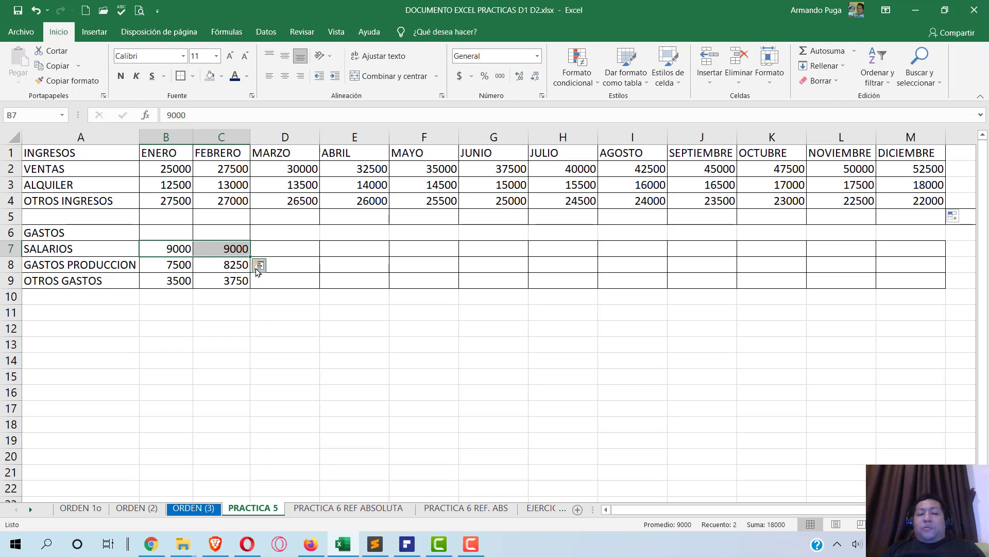
- Fill the expense series to column M: SALARIOS 9000, GASTOS PRODUCCION to 15750, OTROS GASTOS to 6250
drag(250, 256, 934, 260)
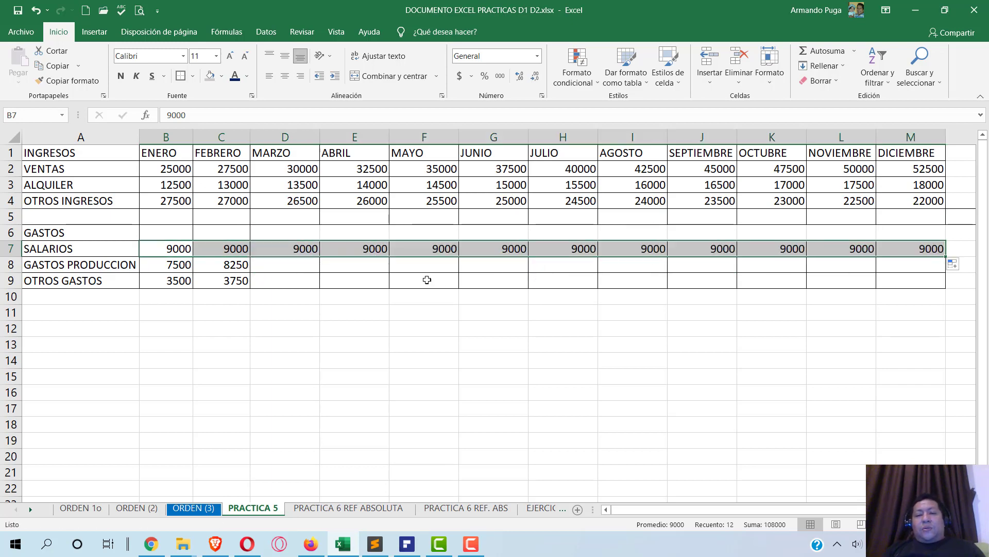
click(175, 266)
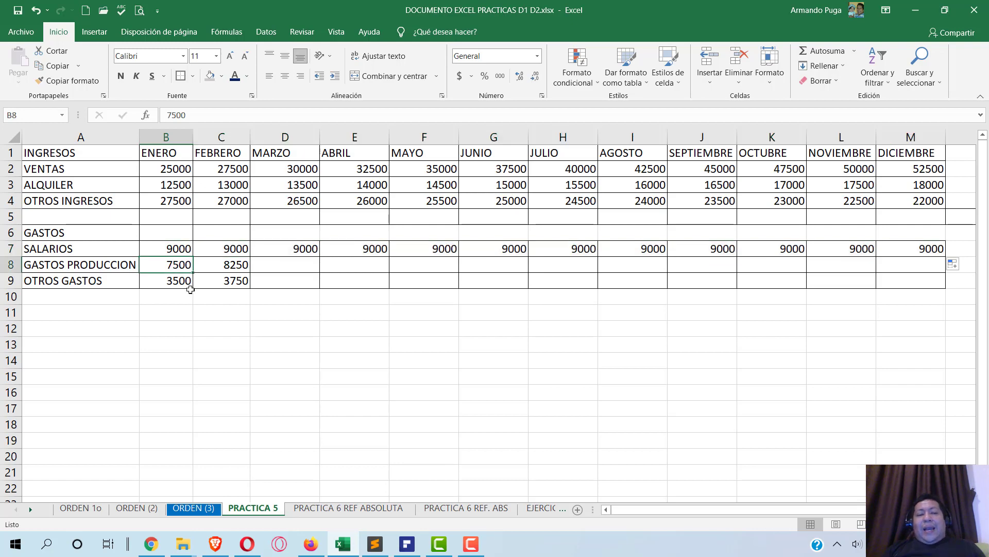
drag(172, 264, 957, 274)
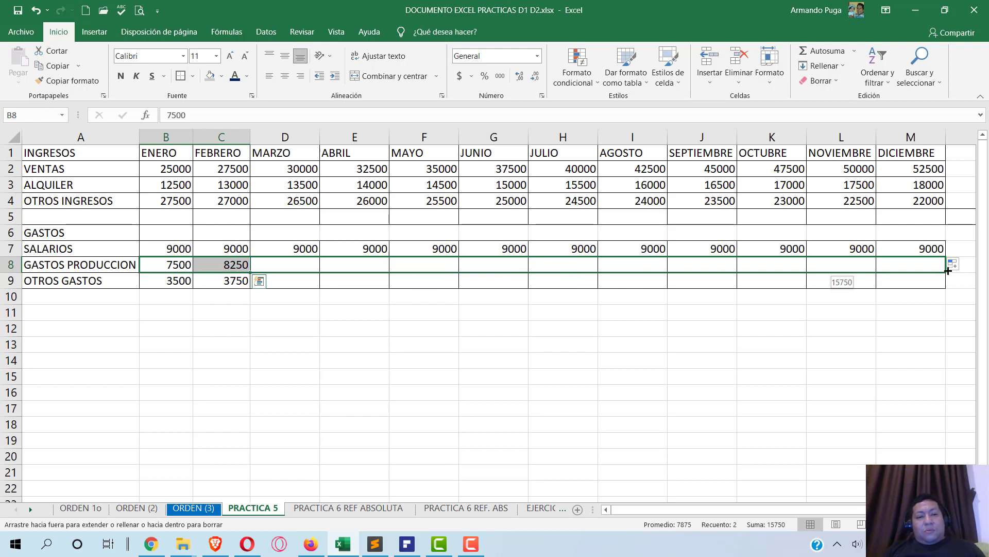
drag(948, 271, 948, 270)
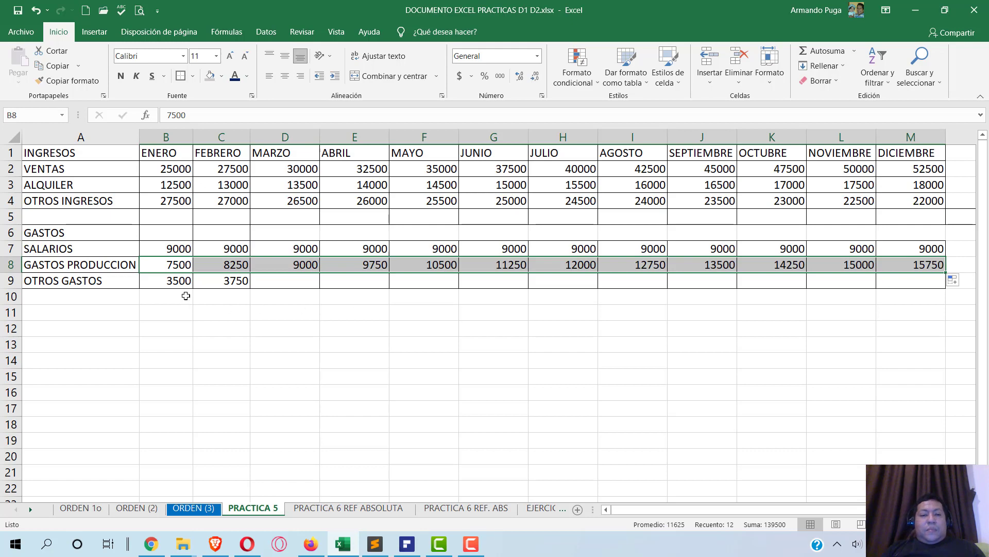
drag(172, 281, 924, 296)
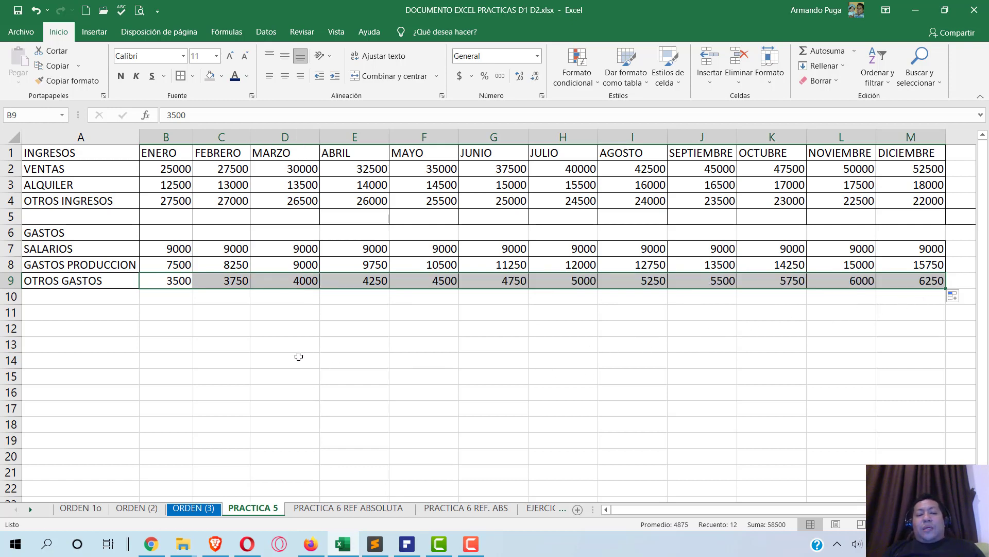
click(407, 543)
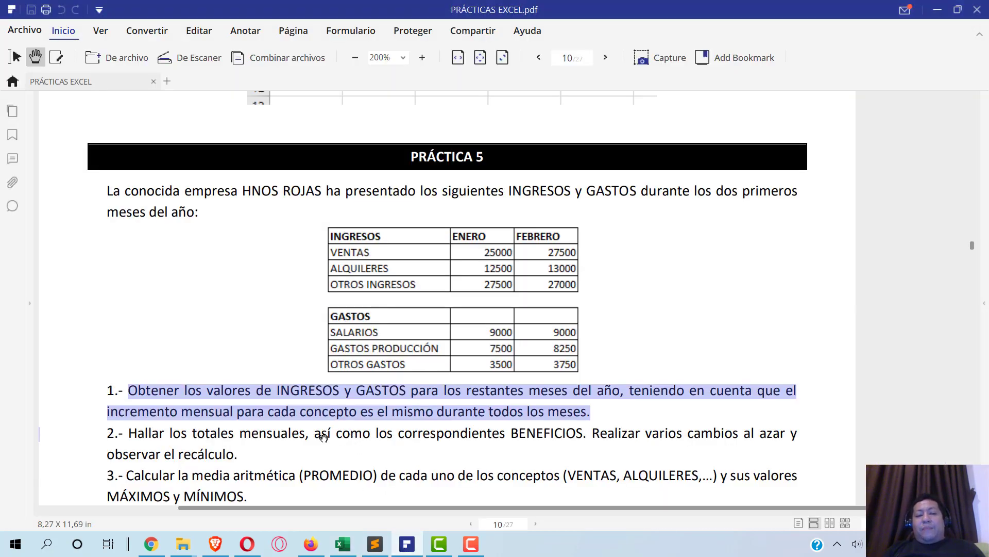
scroll(323, 437, down, 1)
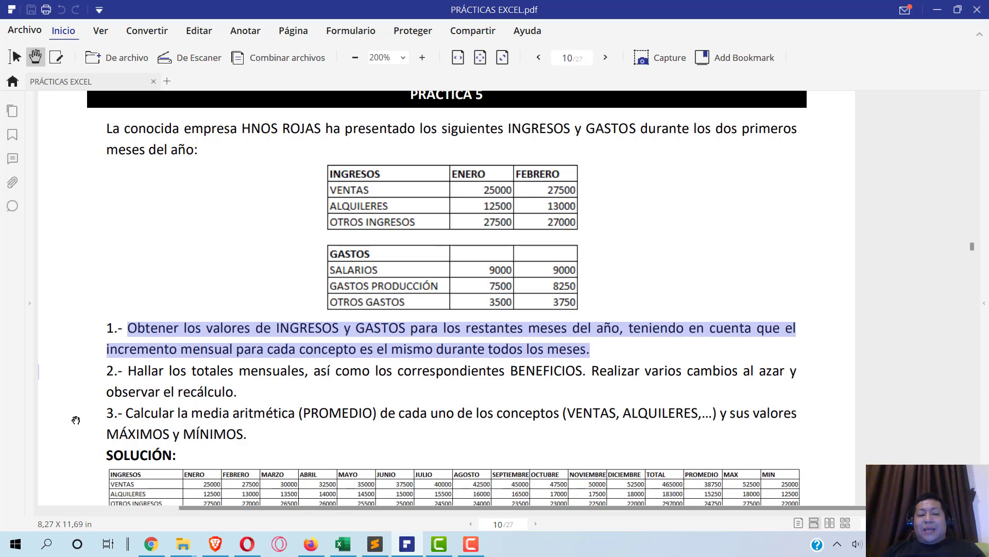
scroll(83, 415, down, 2)
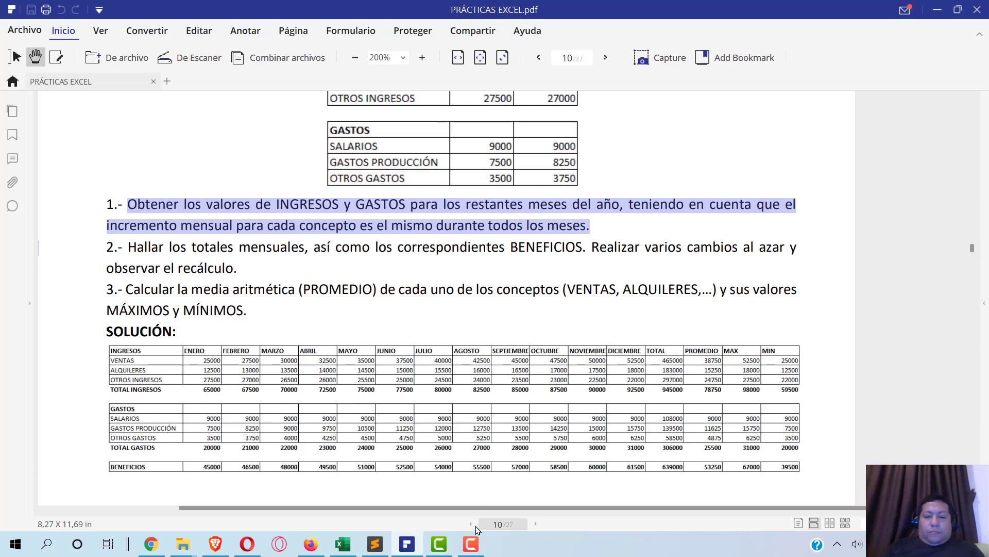
click(473, 542)
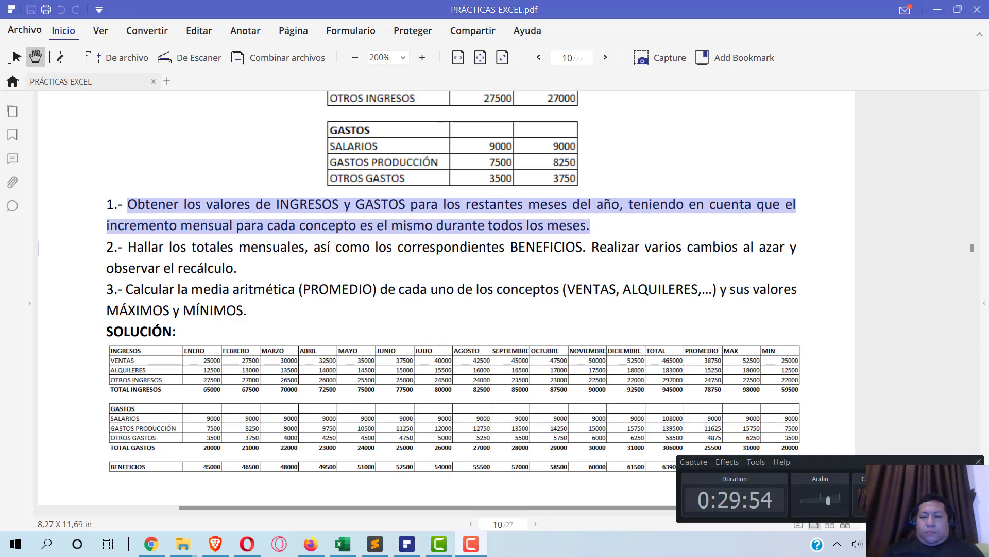
click(407, 543)
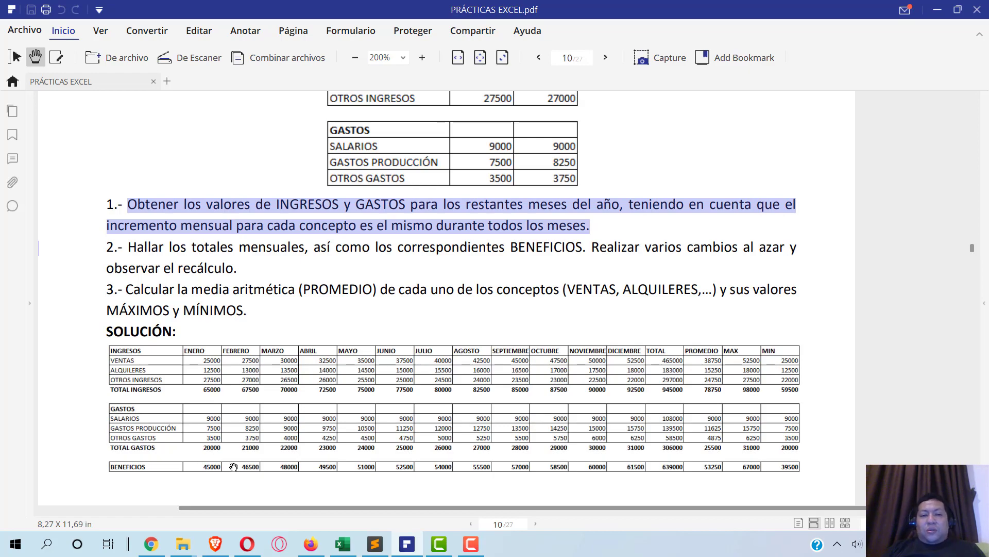
key(alt+Tab)
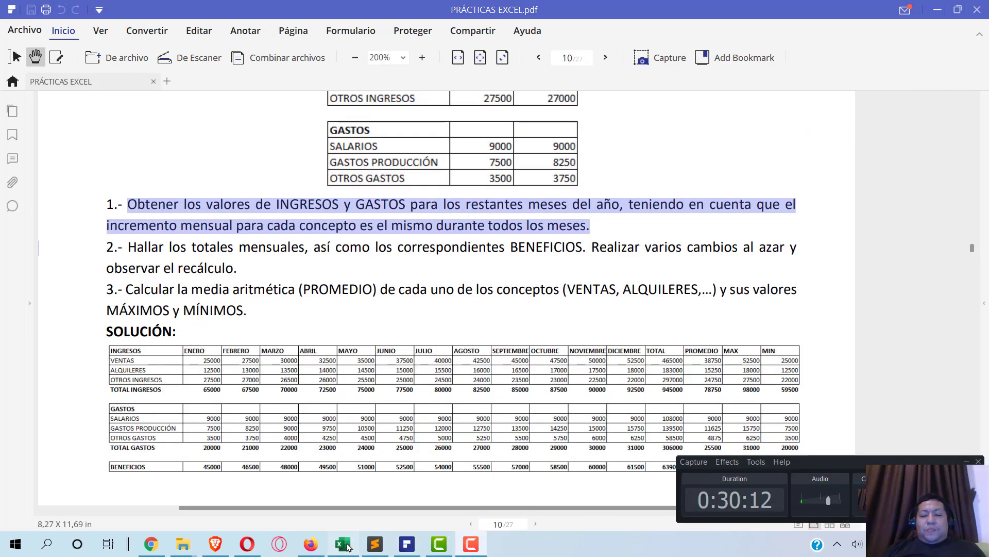
click(344, 544)
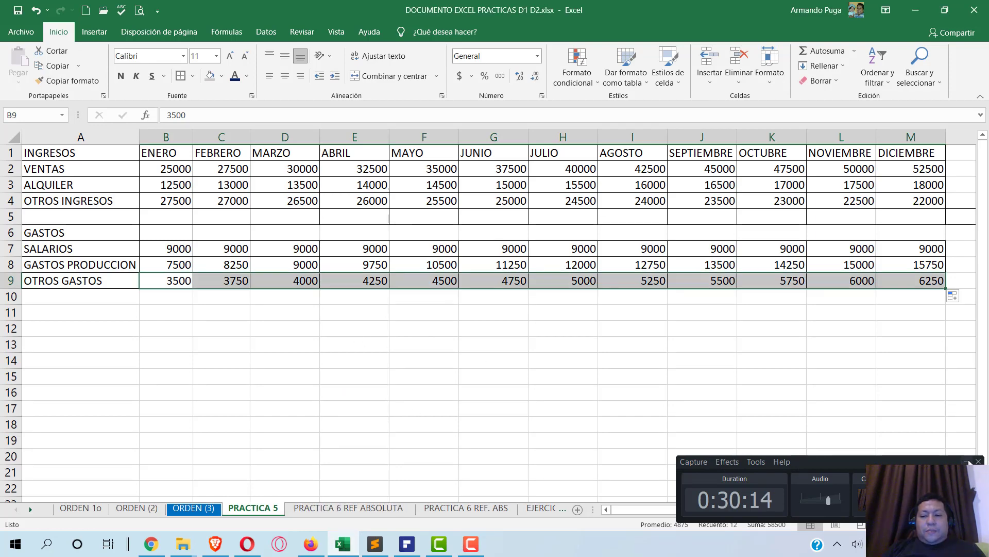
- Insert a blank row 5 below OTROS INGRESOS and enter the label 'TOTAL INGRESOS' in A5
click(7, 216)
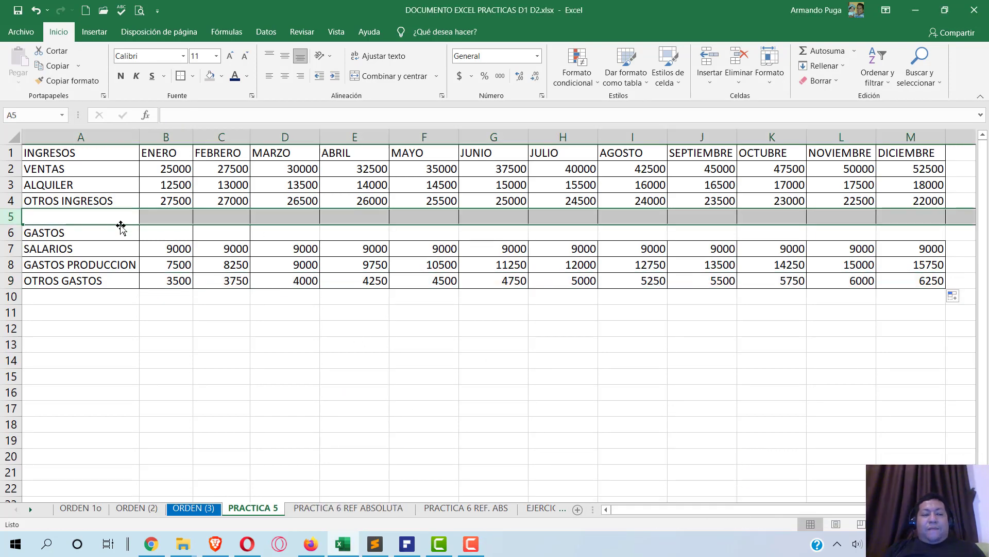
right_click(8, 216)
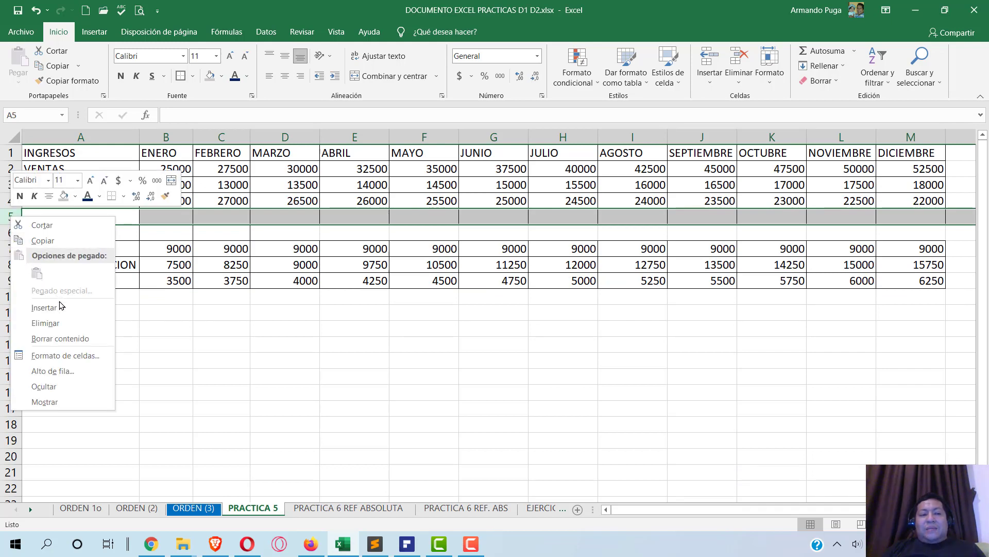
click(44, 308)
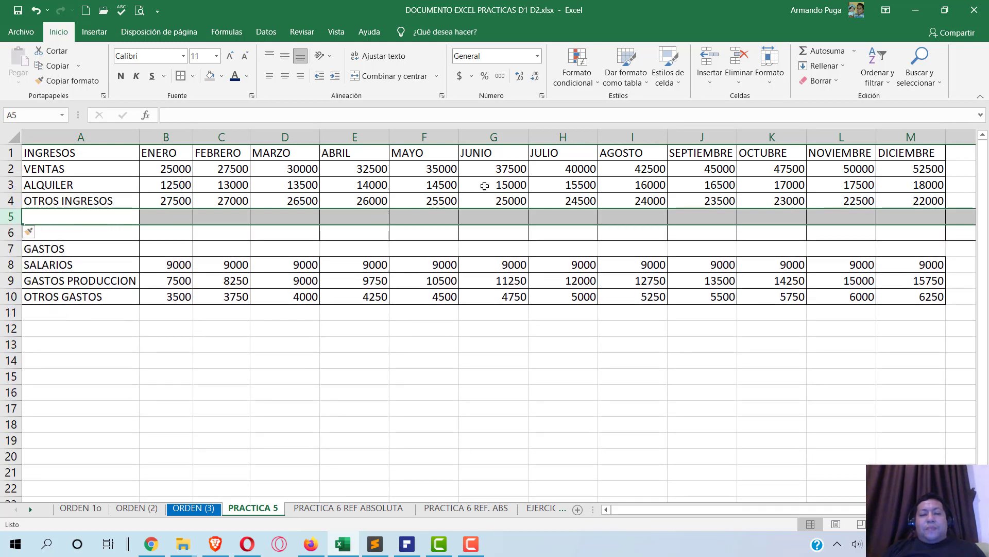
click(127, 215)
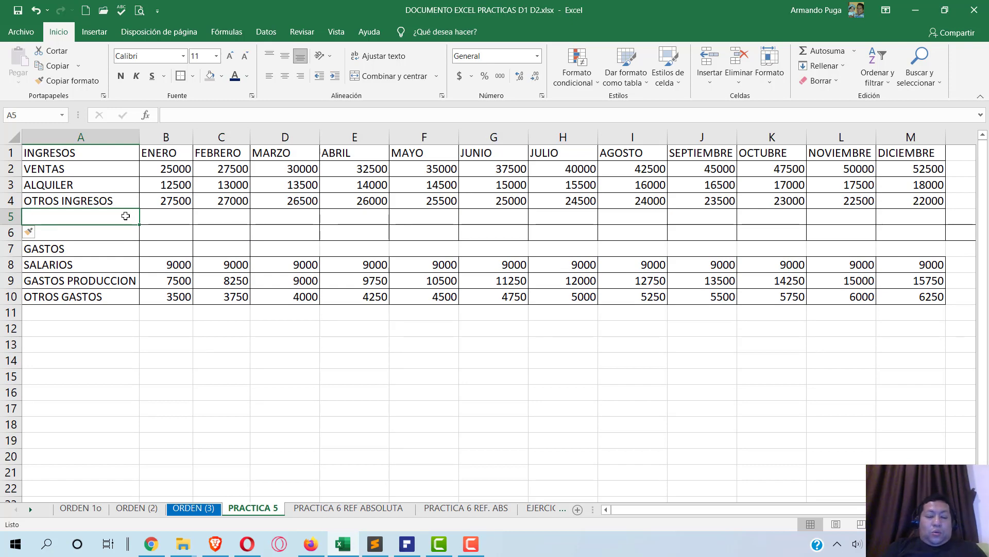
text(TO)
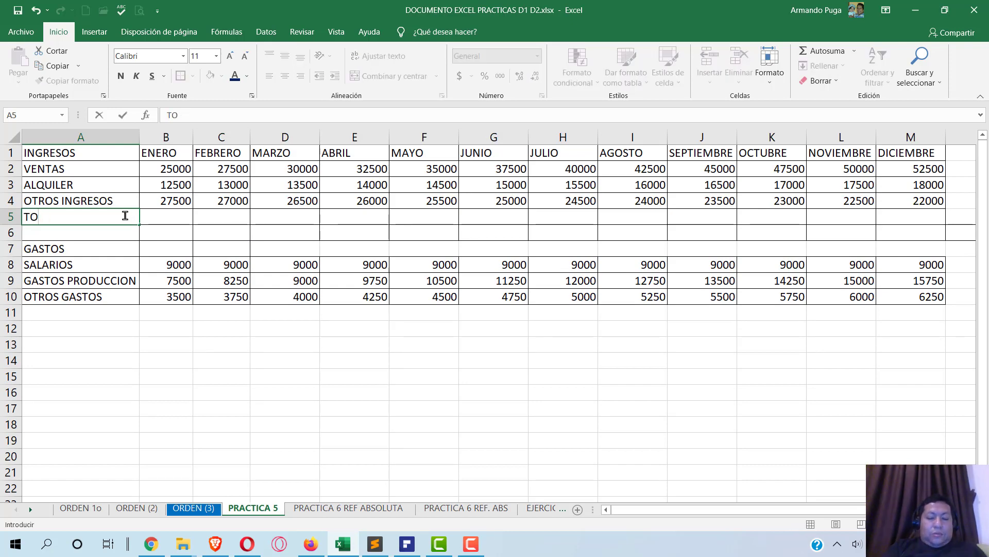
text(ATTAL INGRES)
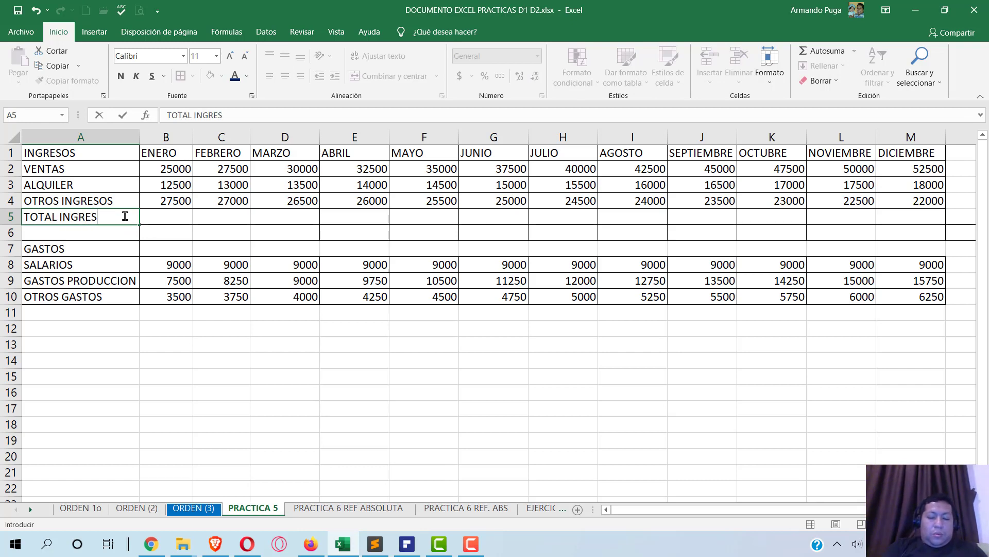
text(OS)
click(168, 219)
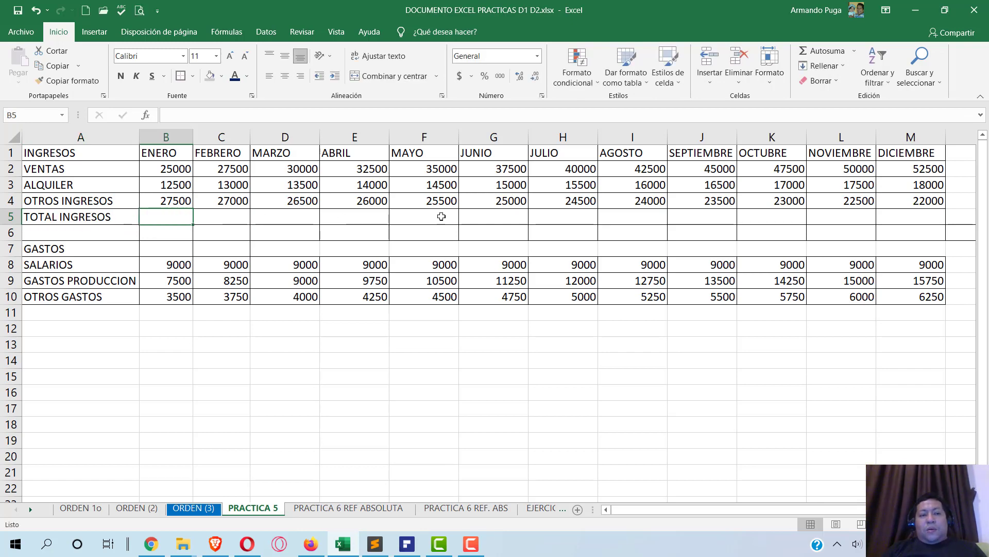
- Autosum the income rows in B5 and C5, then copy the formula across to M5
click(826, 51)
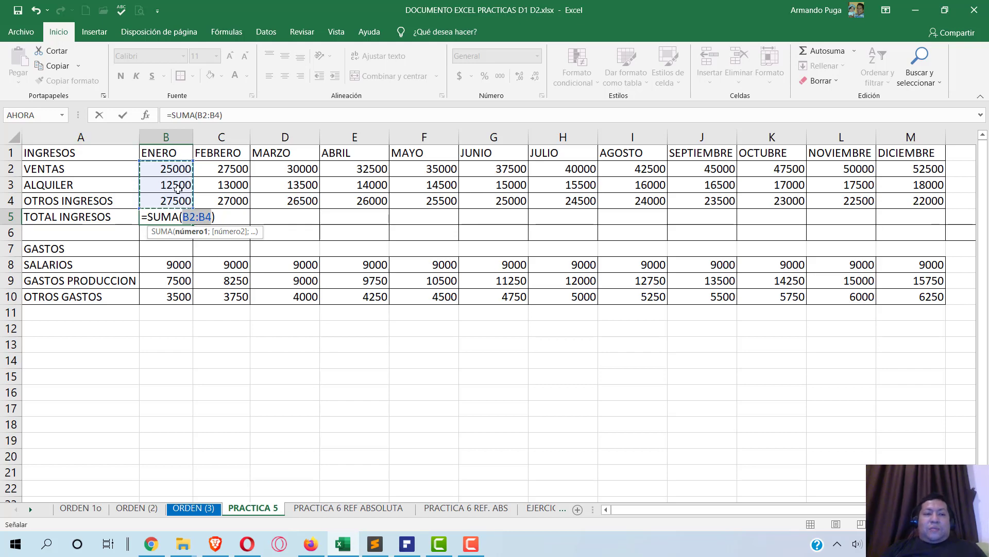
key(Return)
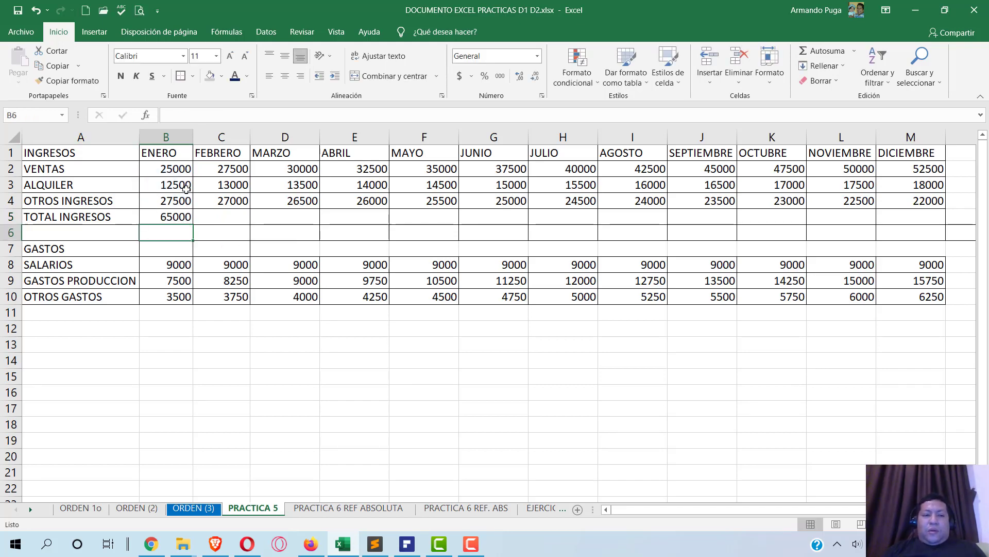
click(200, 217)
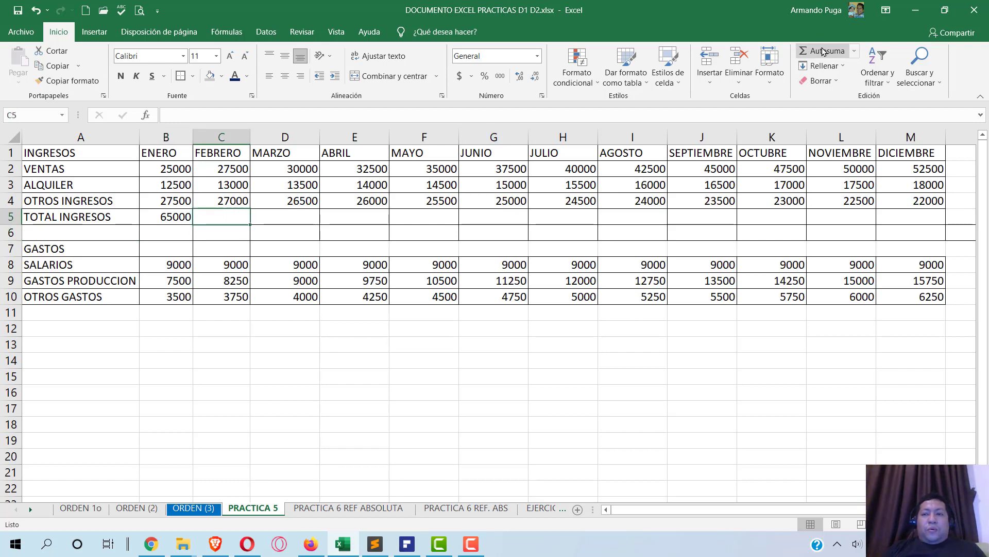
click(823, 50)
key(Return)
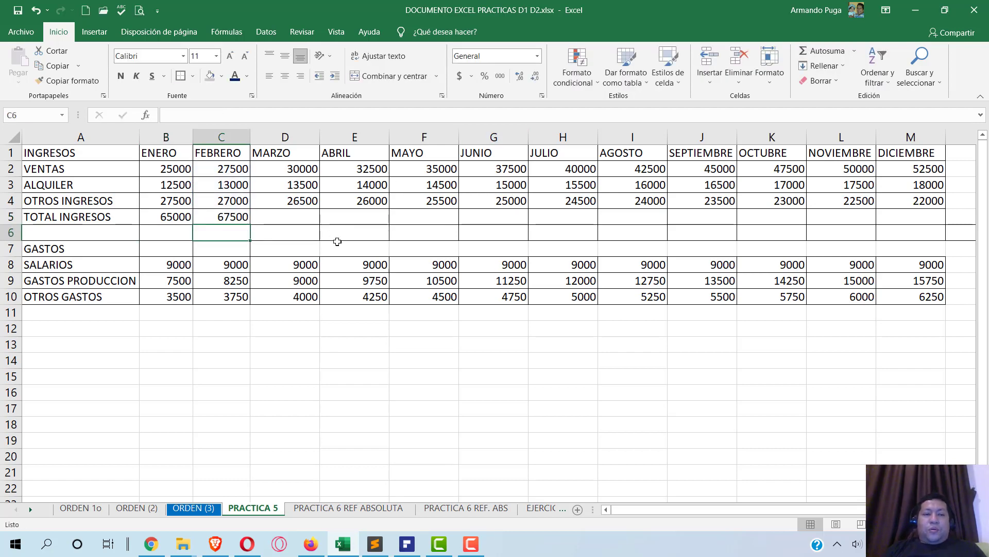
click(232, 216)
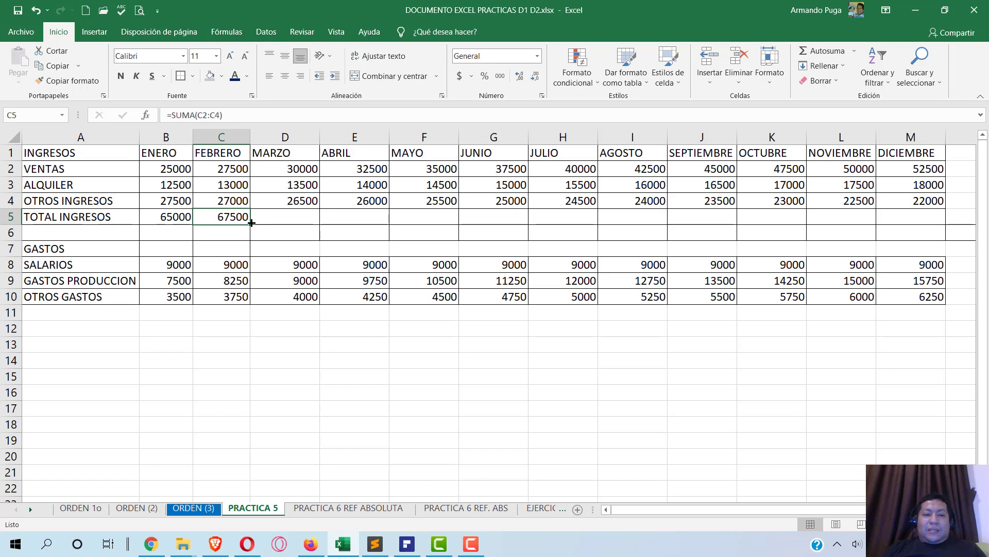
drag(251, 225, 930, 222)
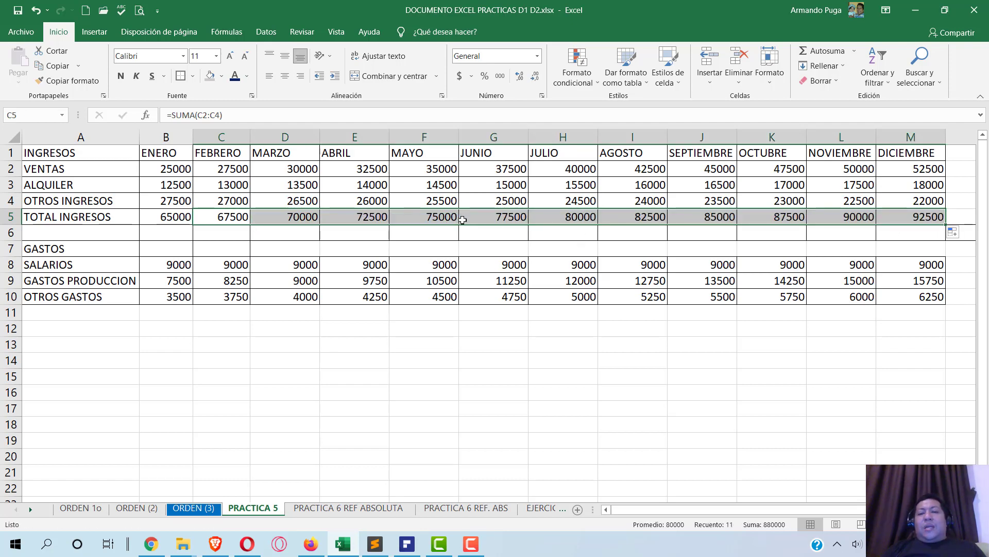
- Check the copied SUMA formulas in D5, E5, G5, J5 and L5 without changing them
click(278, 216)
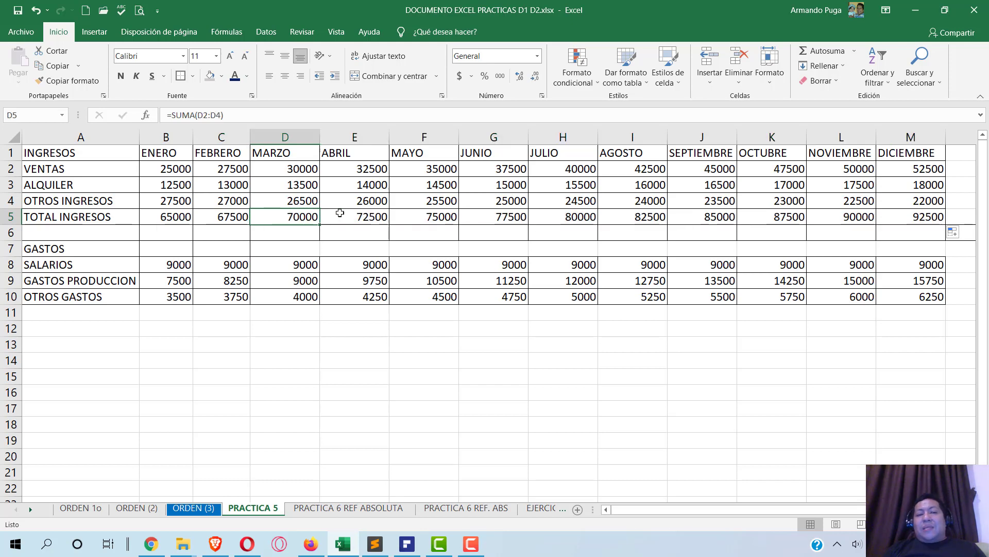
click(378, 216)
click(507, 219)
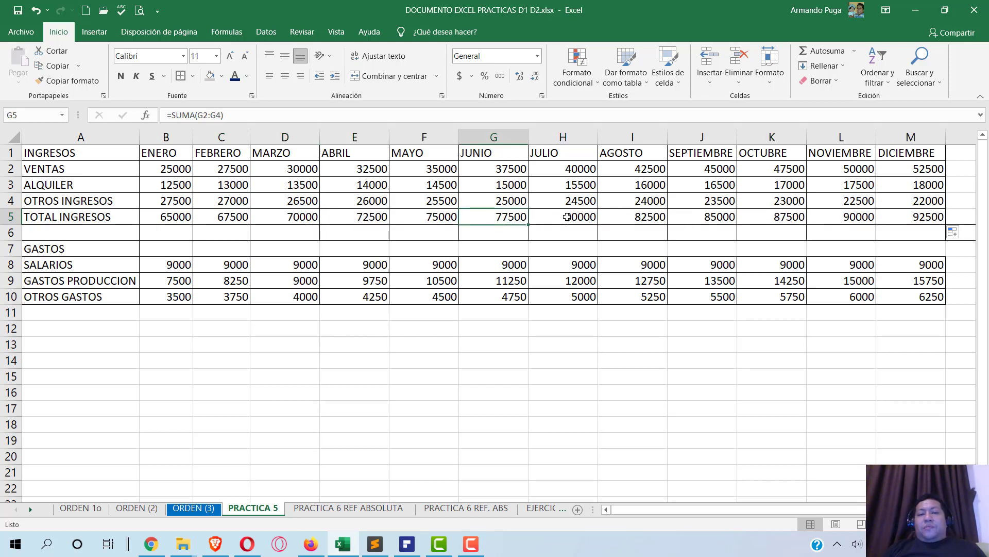
double_click(483, 217)
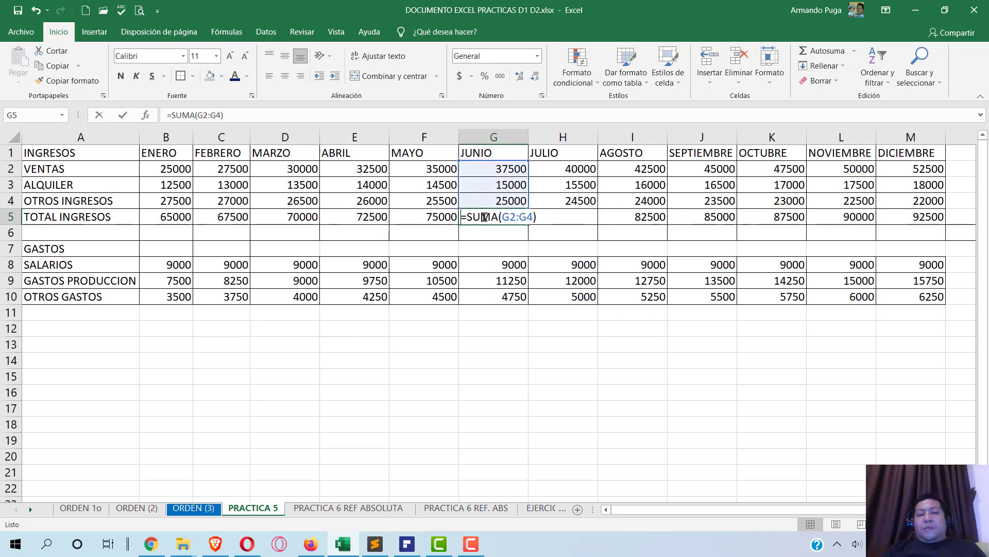
double_click(725, 216)
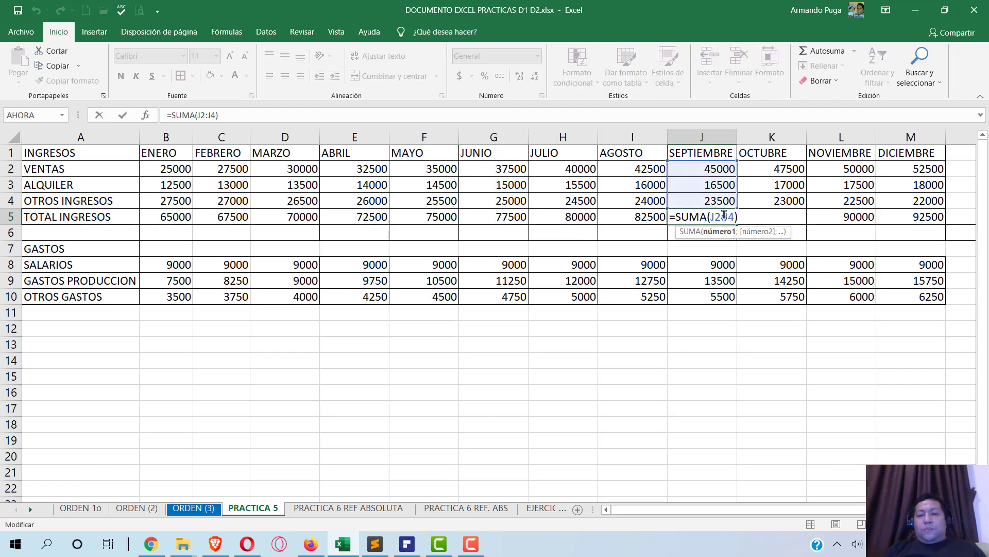
key(Return)
double_click(857, 217)
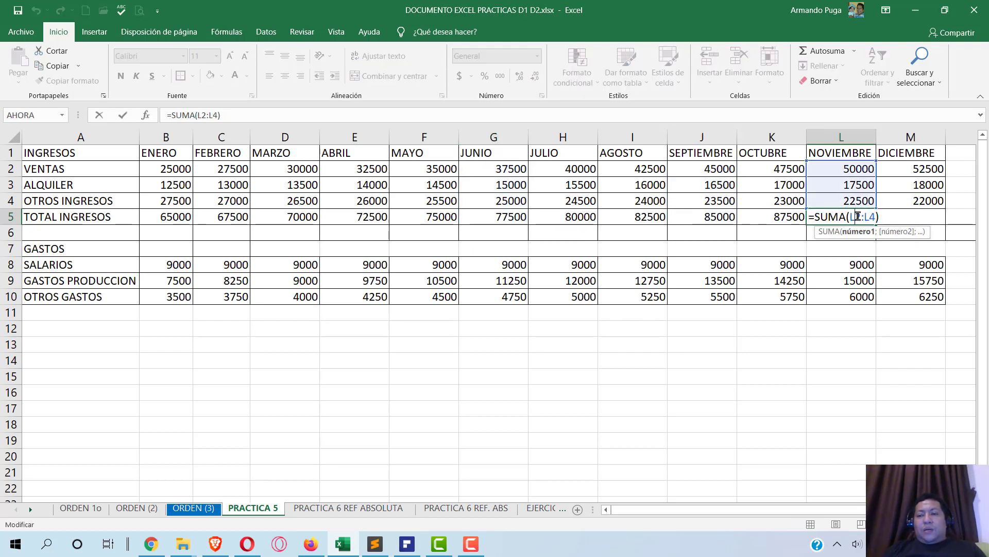
key(Escape)
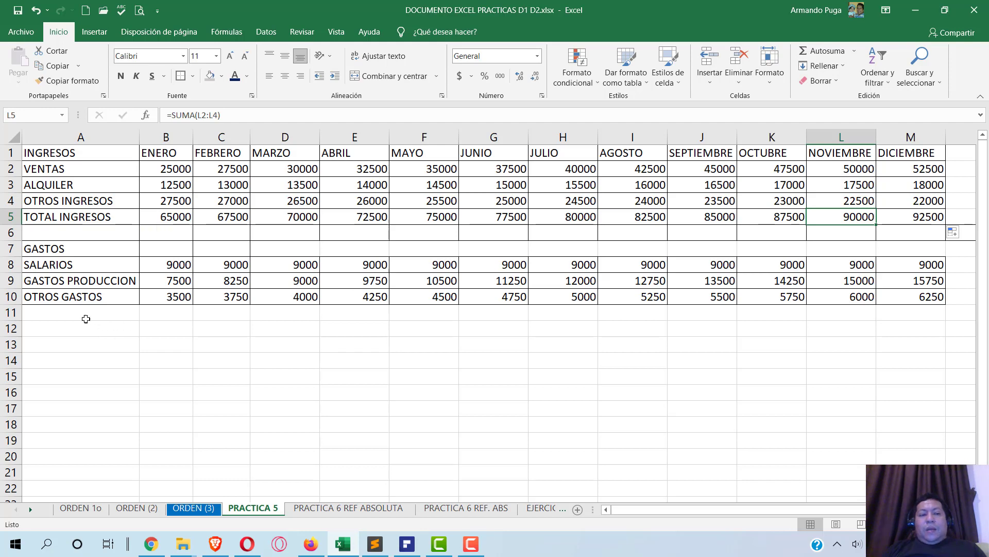
click(86, 319)
- Label A11 'TOTAL GASTOS' and Autosum each month's expenses from B11 across to M11
text(TO)
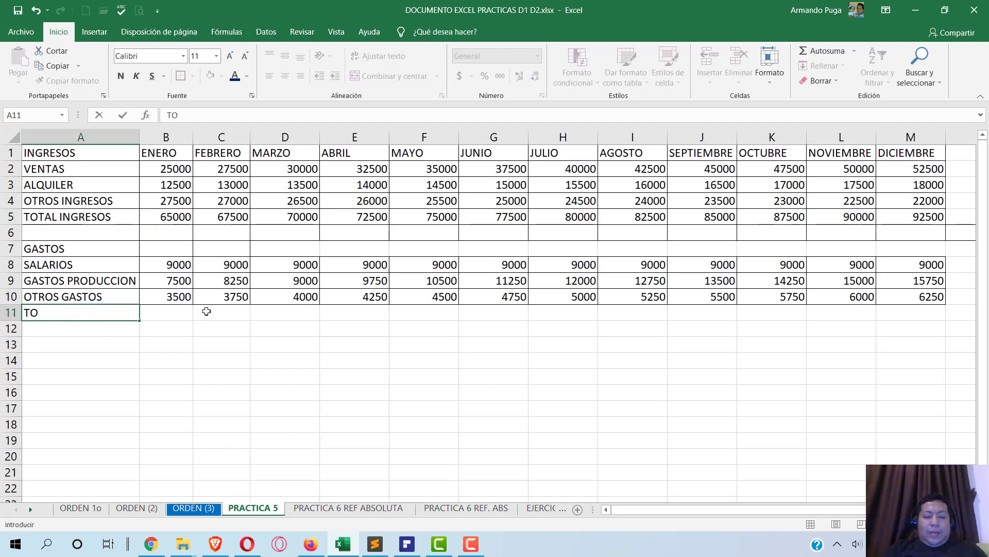
text(TAL GASTOS)
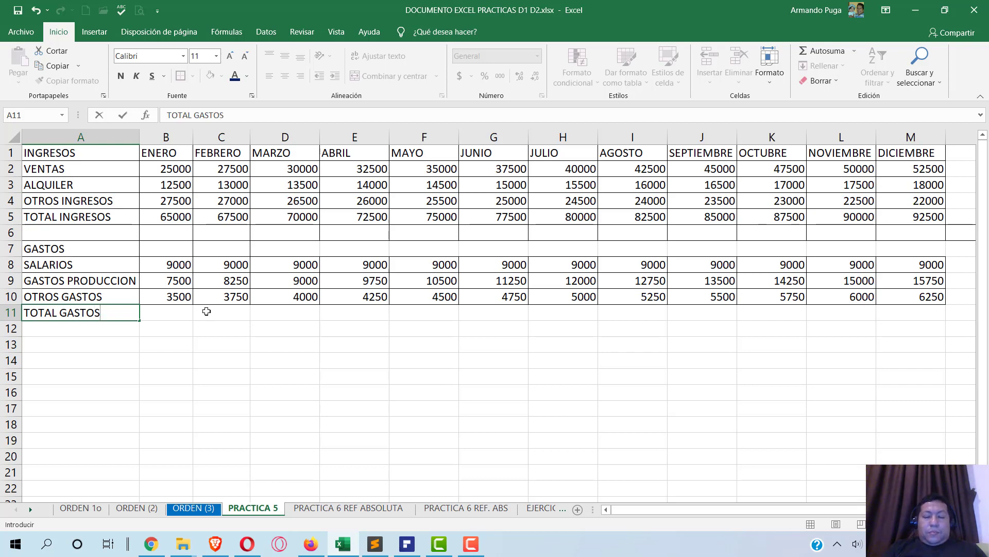
key(Return)
click(186, 311)
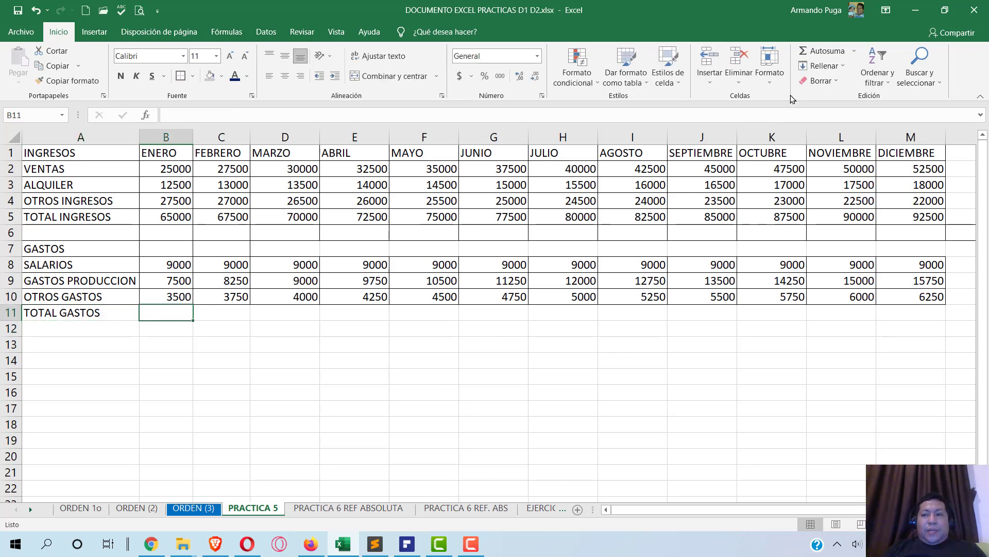
click(823, 51)
key(Tab)
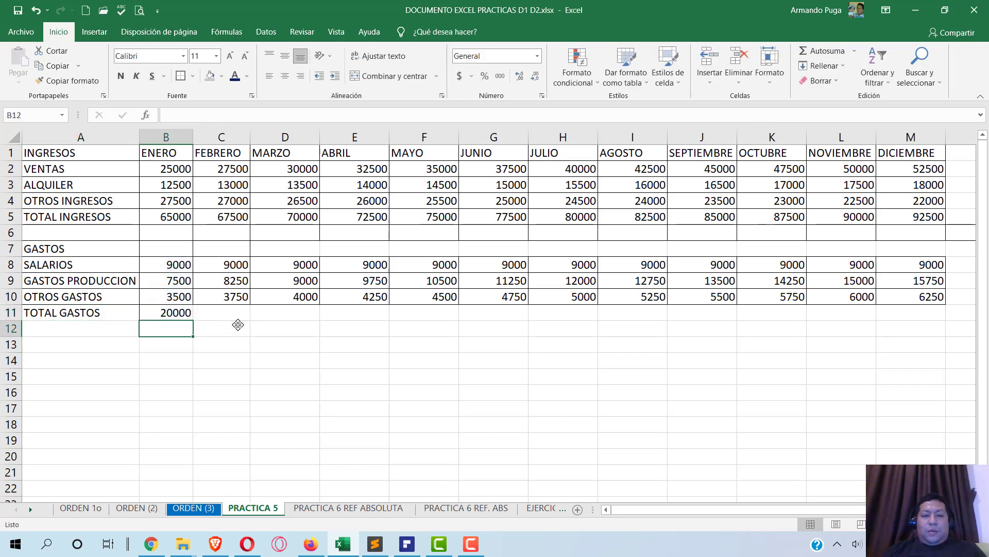
click(824, 51)
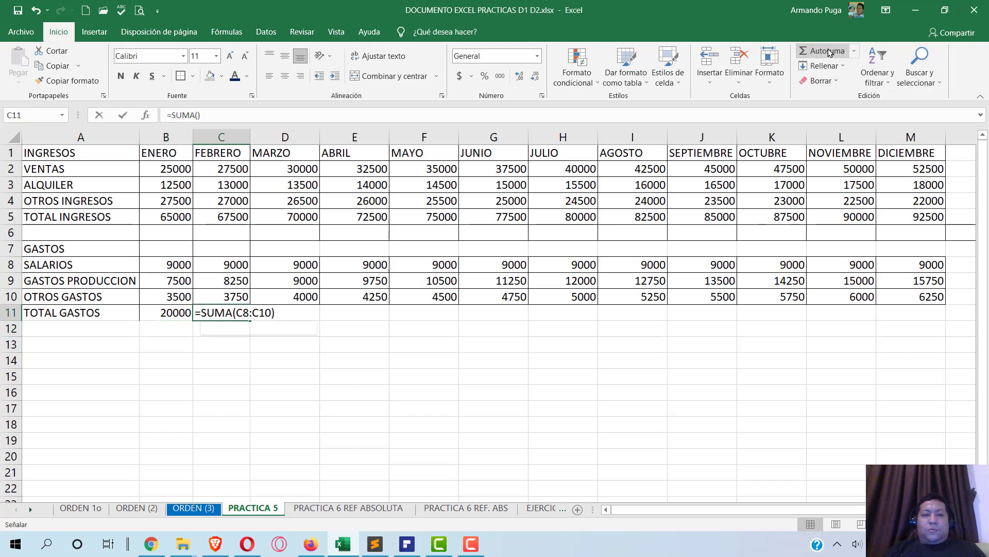
key(Return)
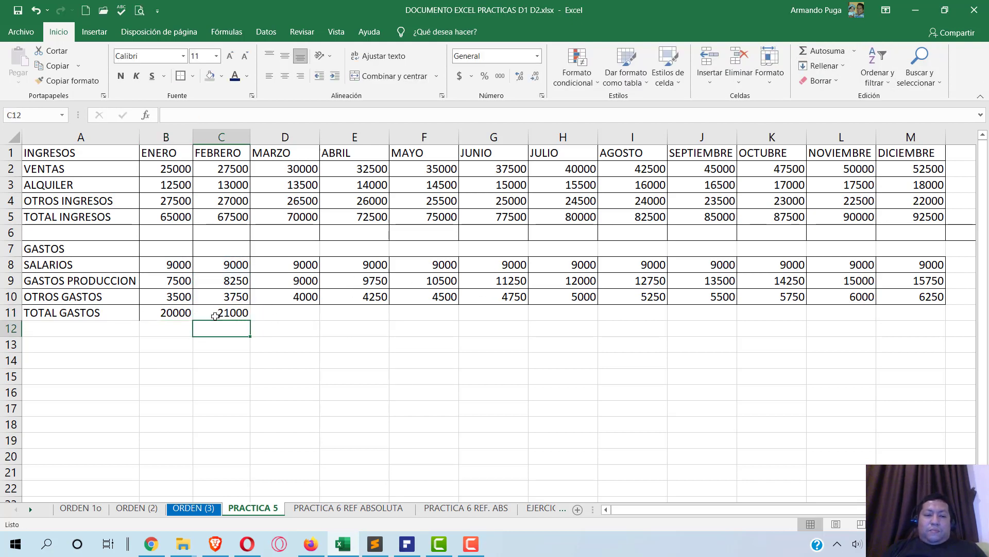
click(227, 310)
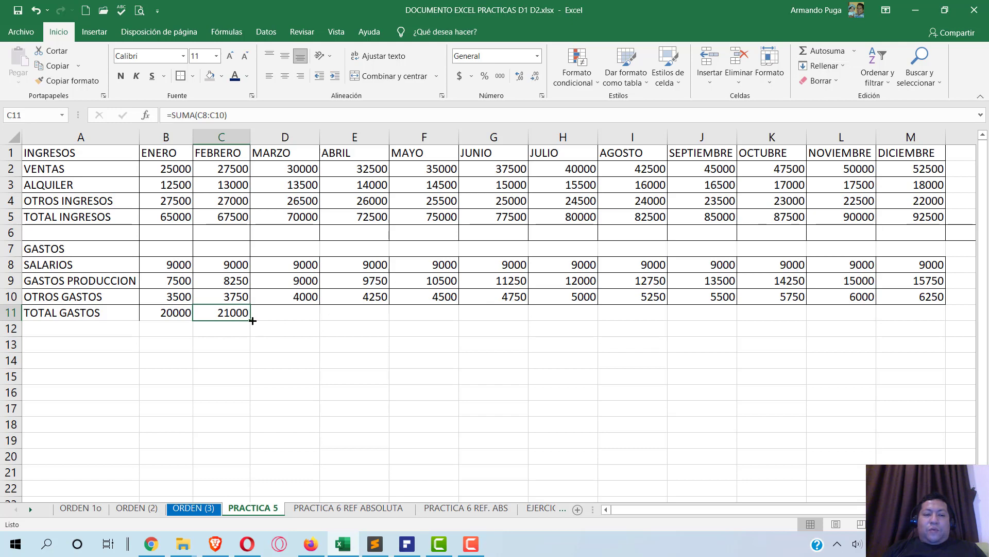
drag(253, 321, 819, 314)
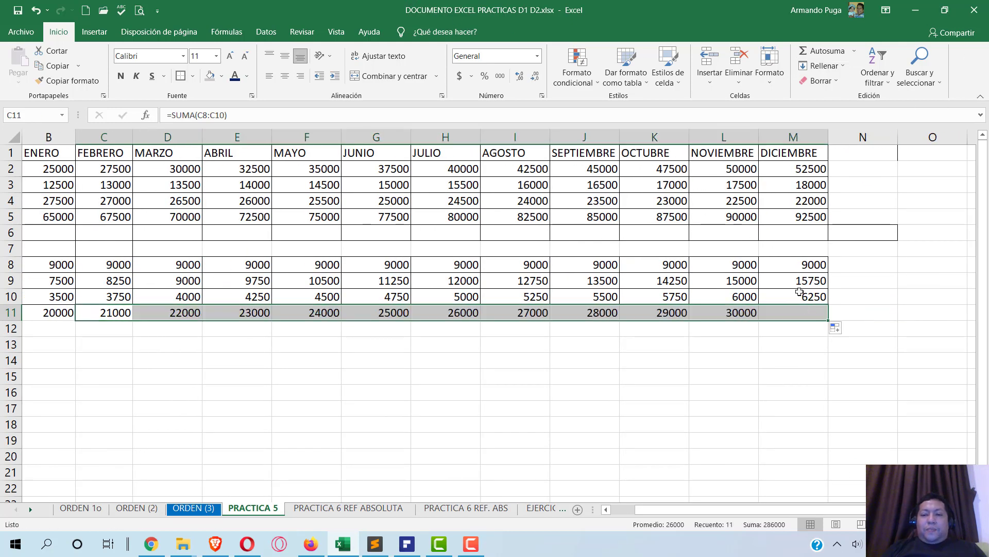
click(623, 514)
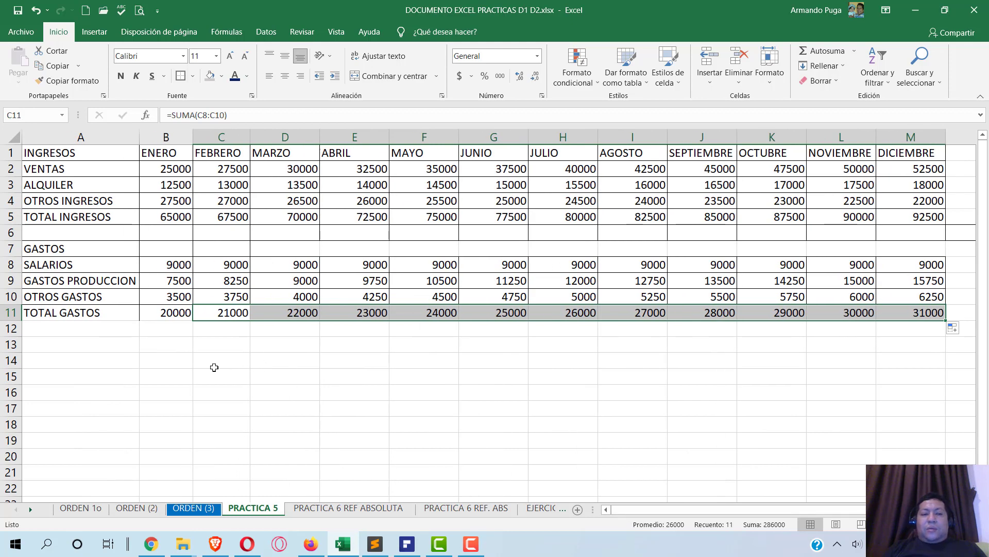
click(67, 346)
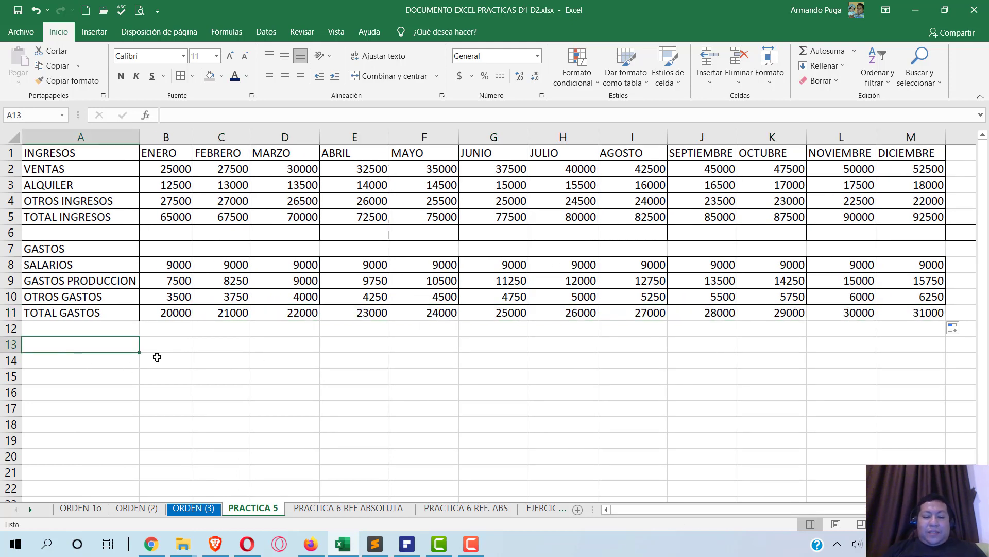
- Label A13 'BENEFICIO', enter =B5-B11 in B13 and copy it across to M13
text(BENE)
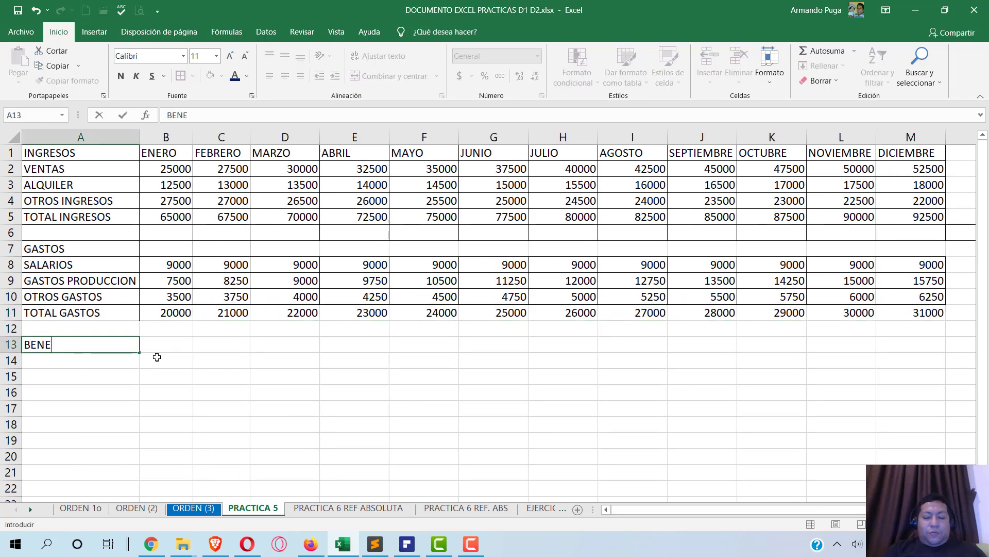
text(FICIO)
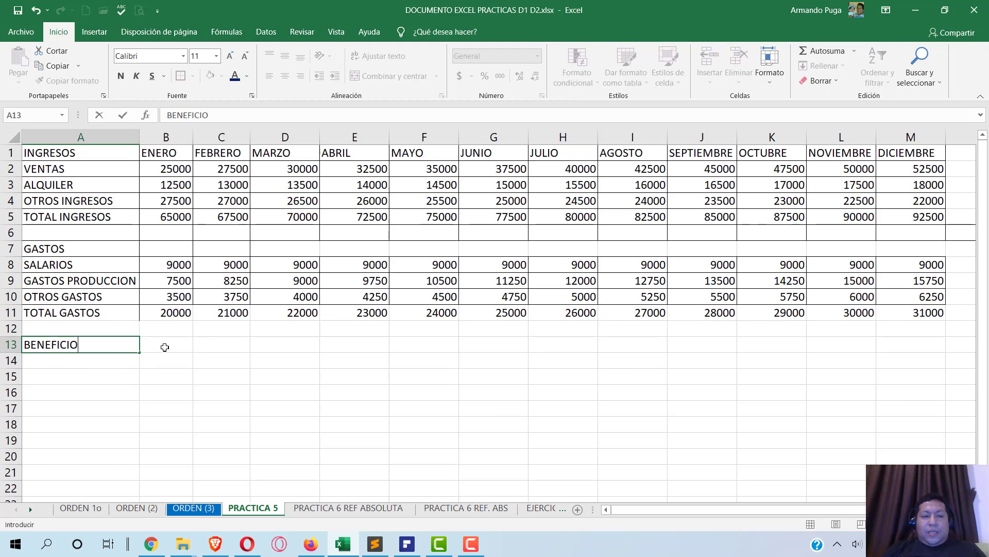
click(164, 346)
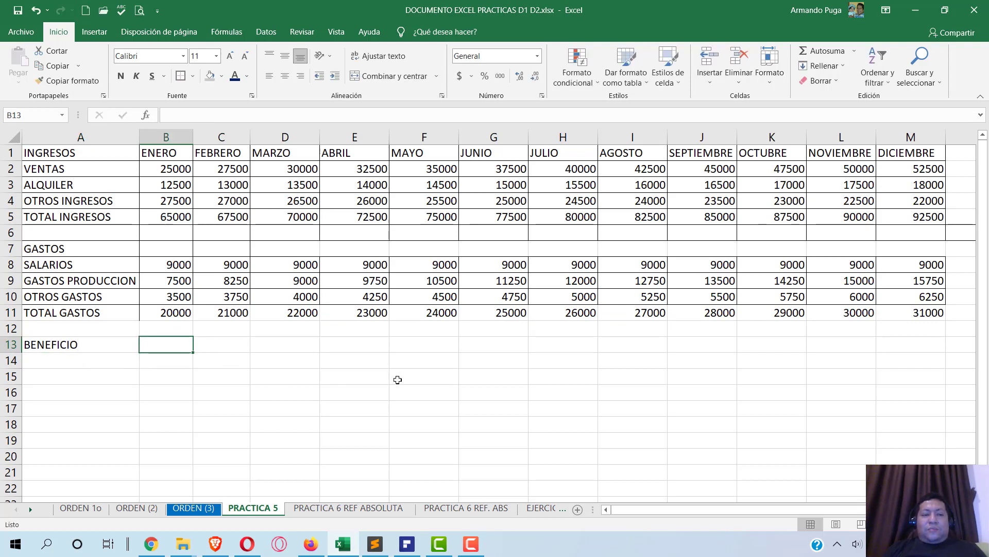
text(=)
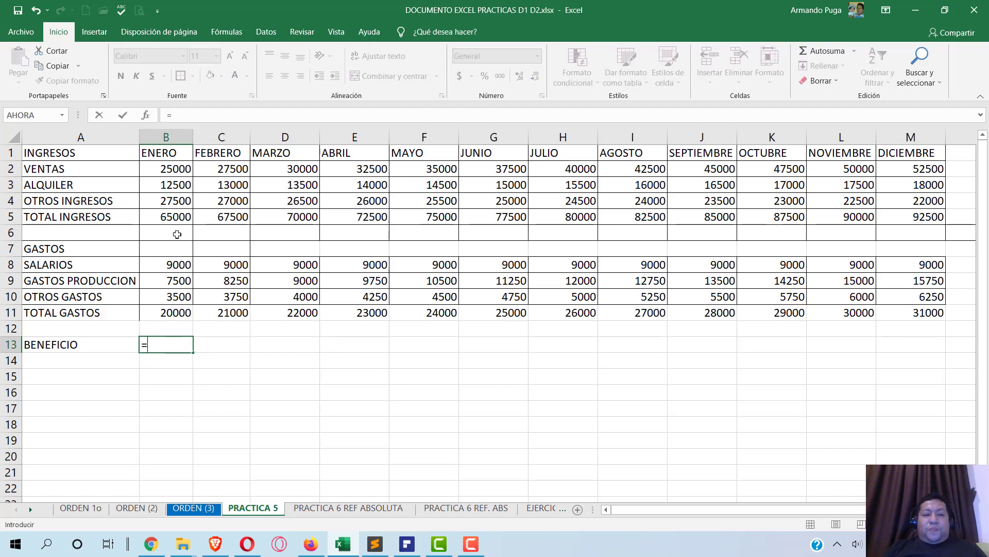
click(172, 217)
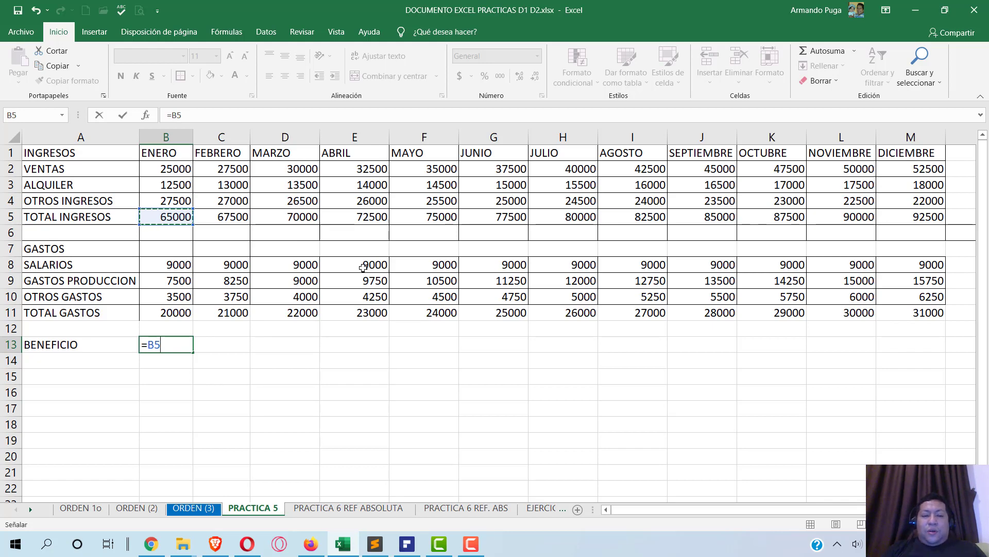
text(-)
click(177, 309)
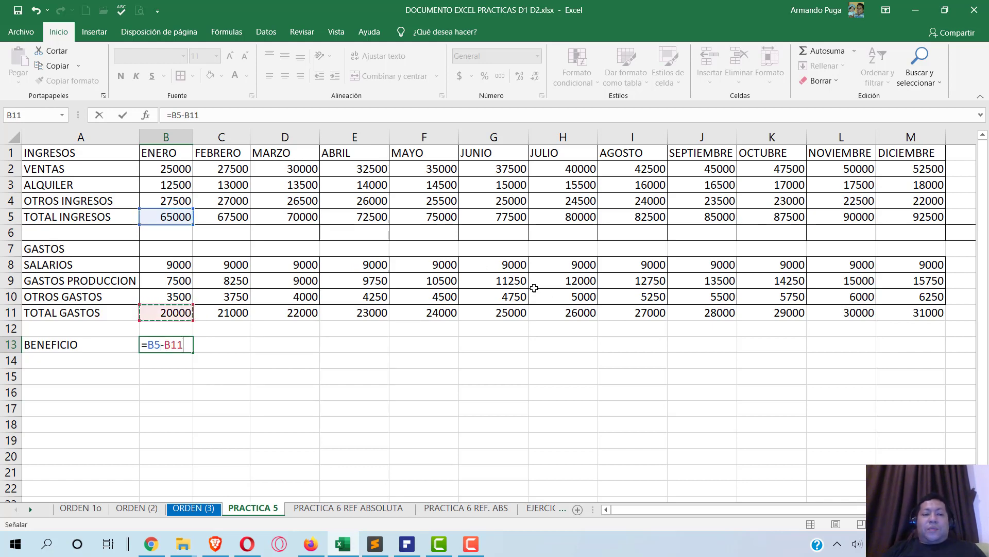
key(Return)
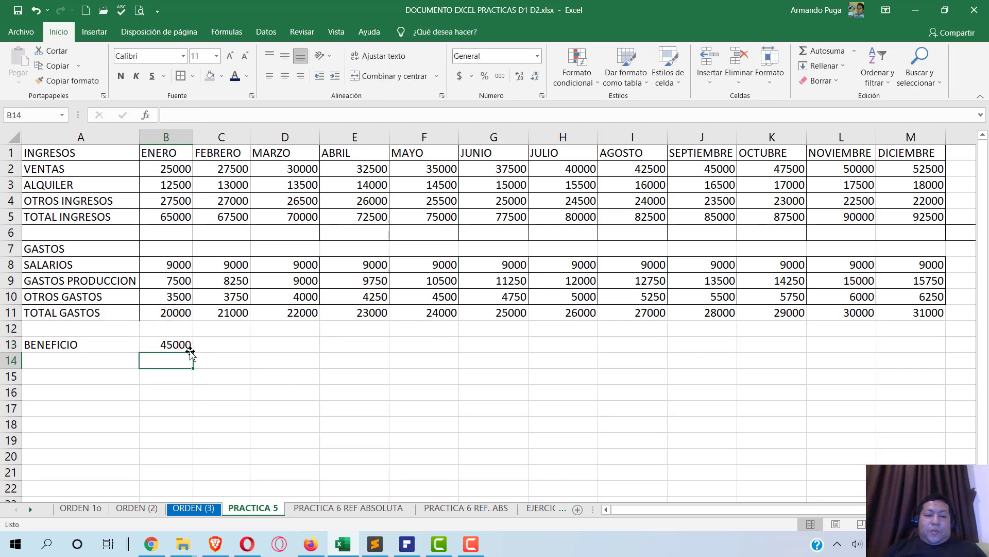
click(175, 345)
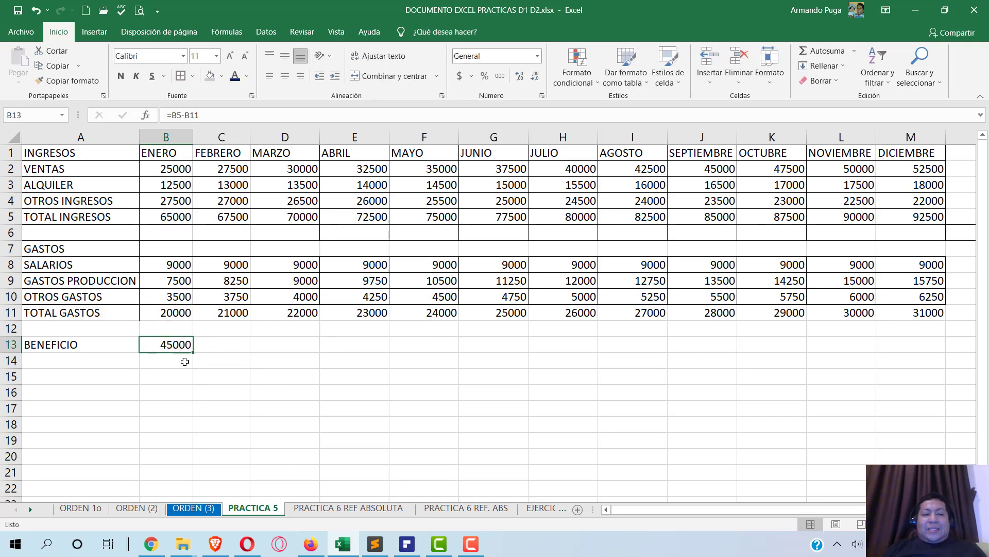
drag(193, 352, 916, 349)
- Check the copied profit formulas in C13, F13 and H13 without changing them
click(219, 343)
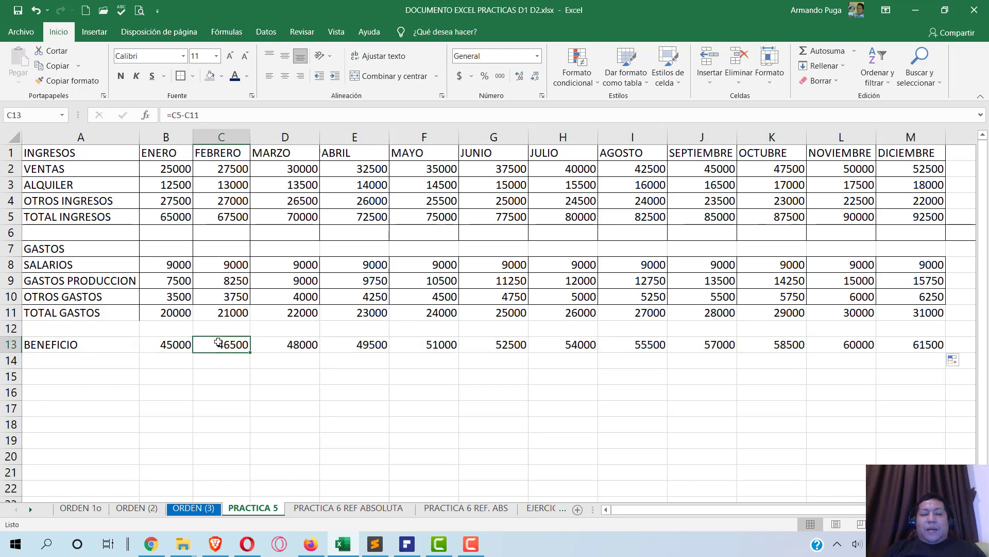
double_click(223, 344)
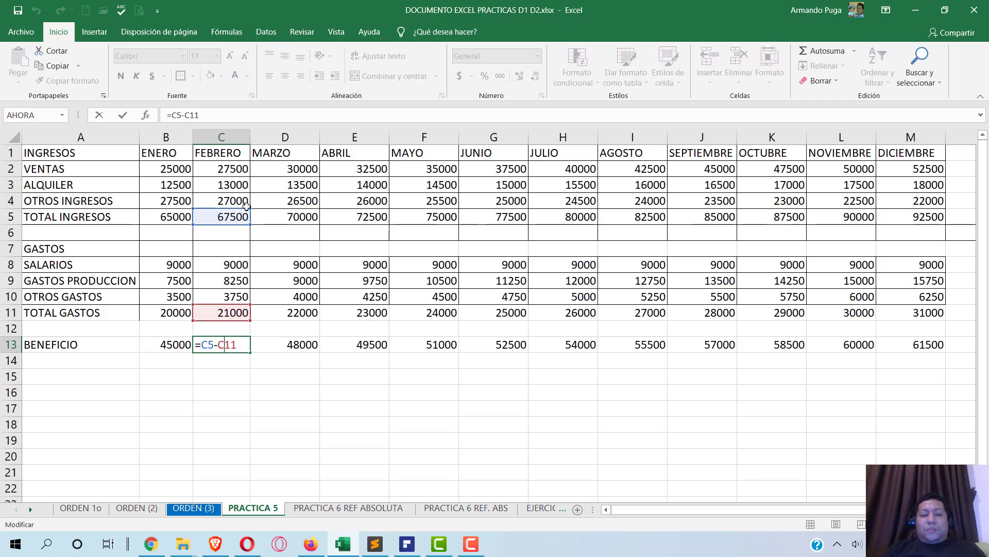
key(Escape)
double_click(438, 344)
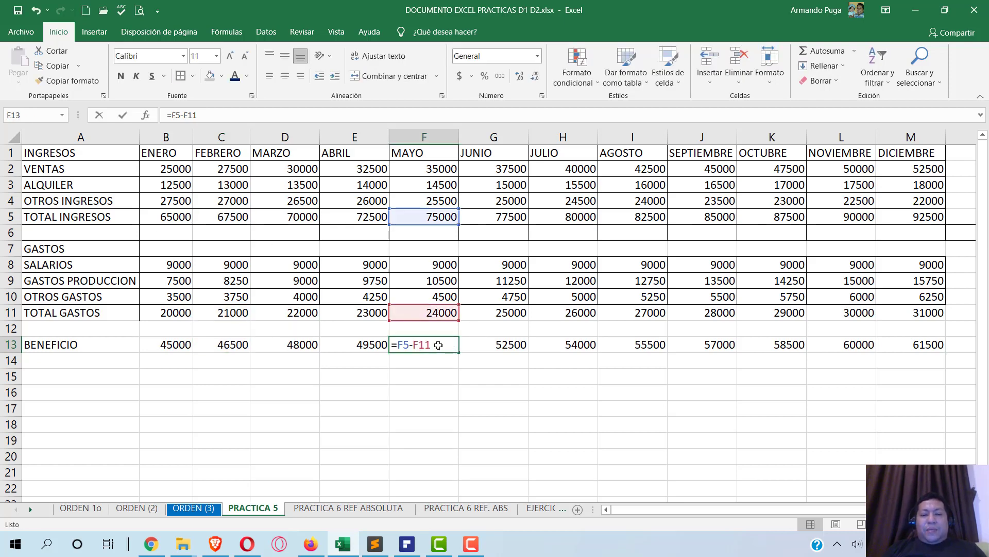
key(Escape)
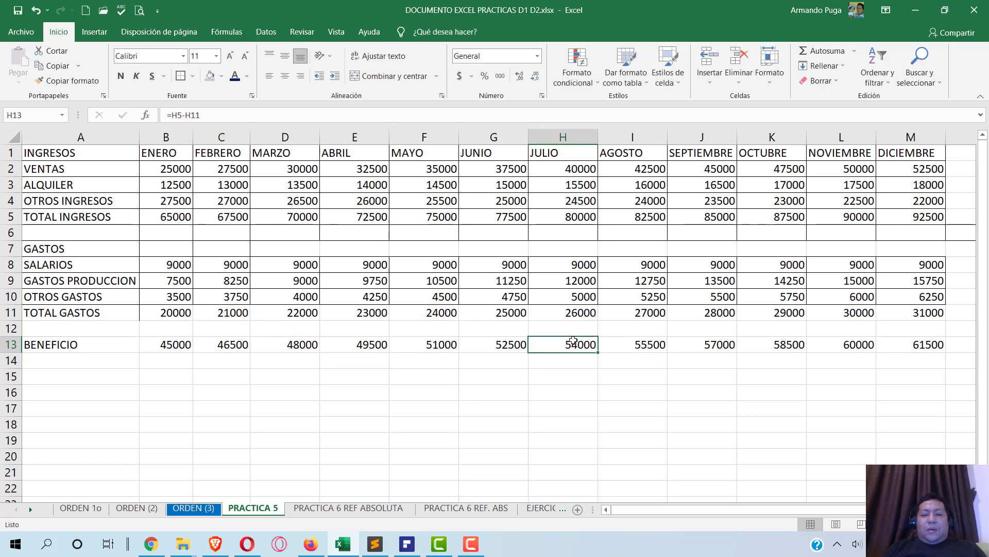
double_click(573, 343)
key(Return)
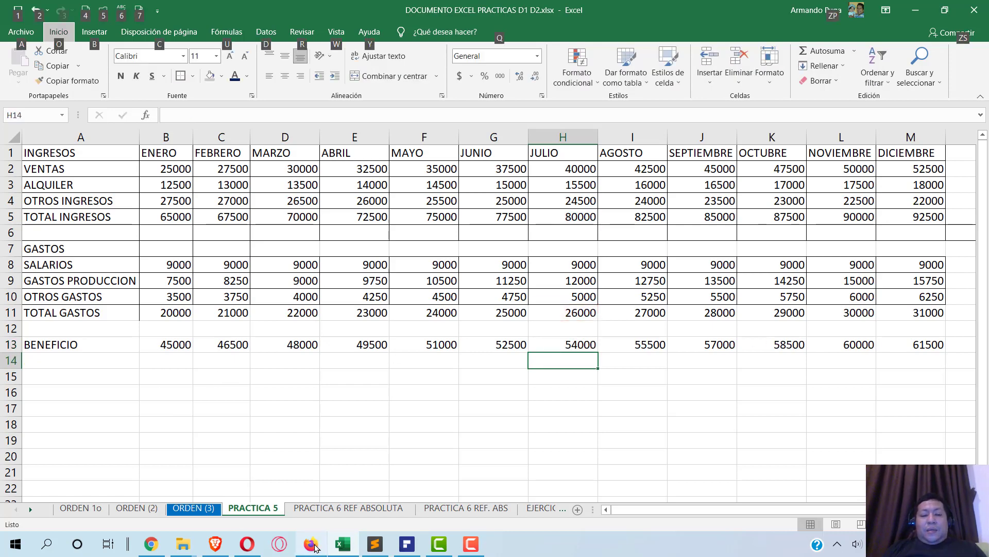
click(407, 544)
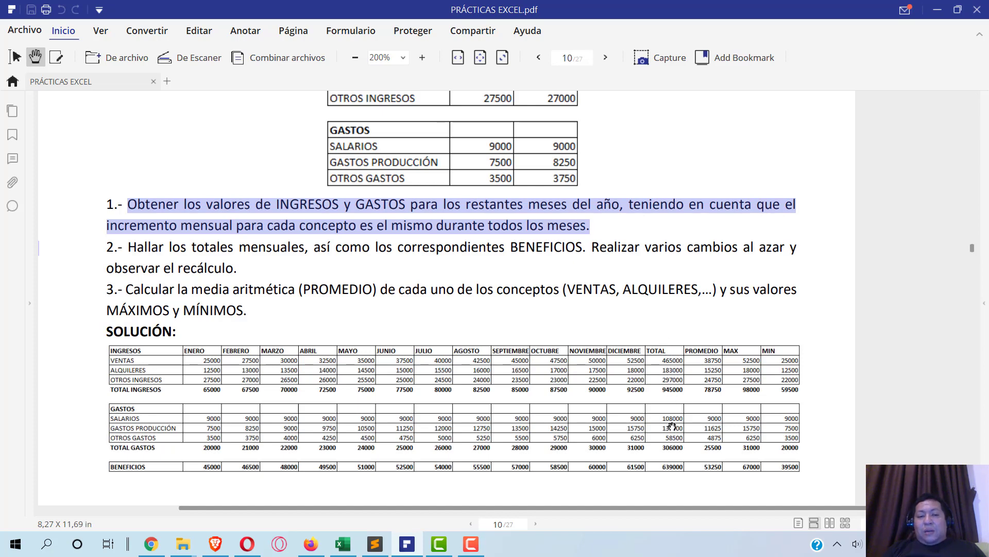
- Switch back from the exercise PDF to the Excel workbook
key(alt+Tab)
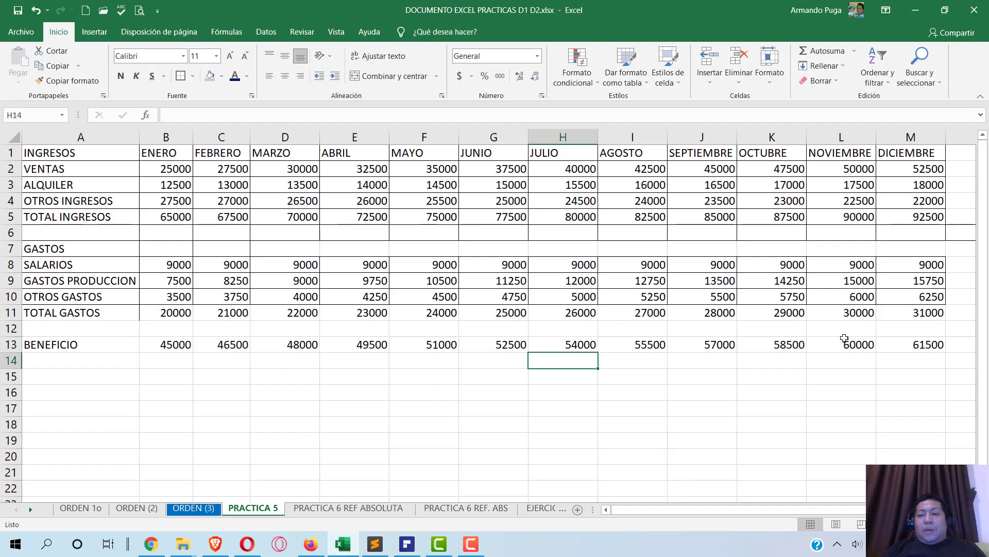
- Add a 'TOTAL' heading in N1 and AutoSum rows 2 to 5 in N2 through N5
scroll(751, 434, right, 1)
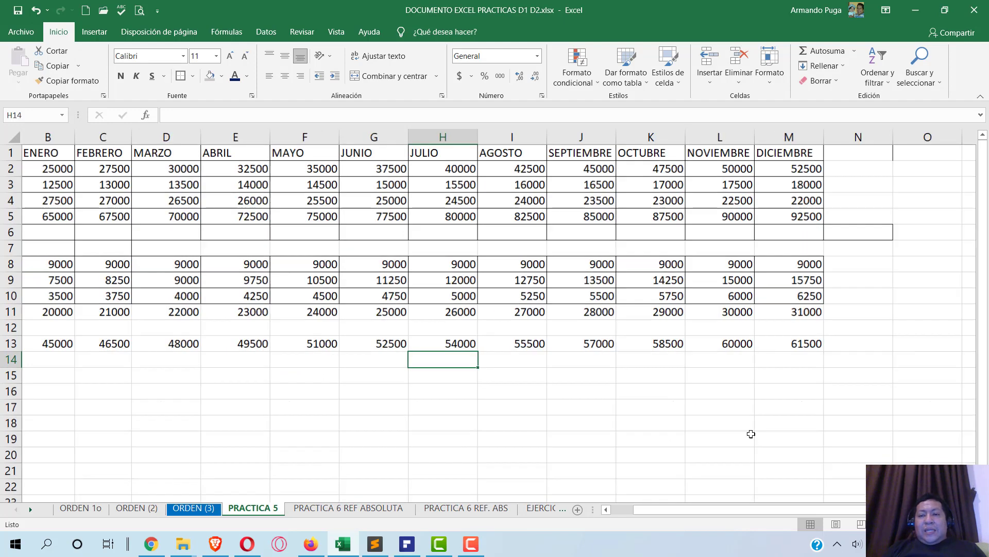
click(860, 154)
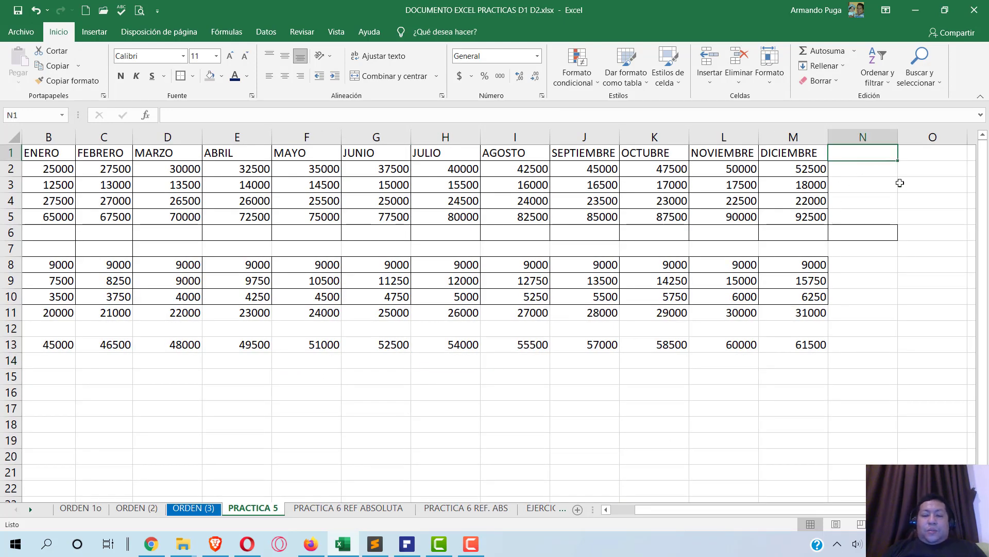
text(TOTAL)
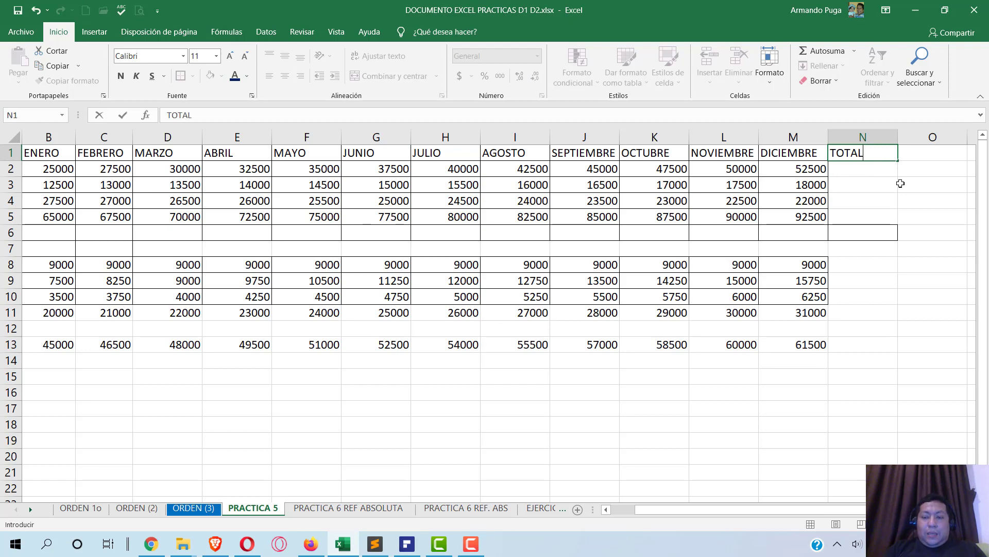
click(885, 174)
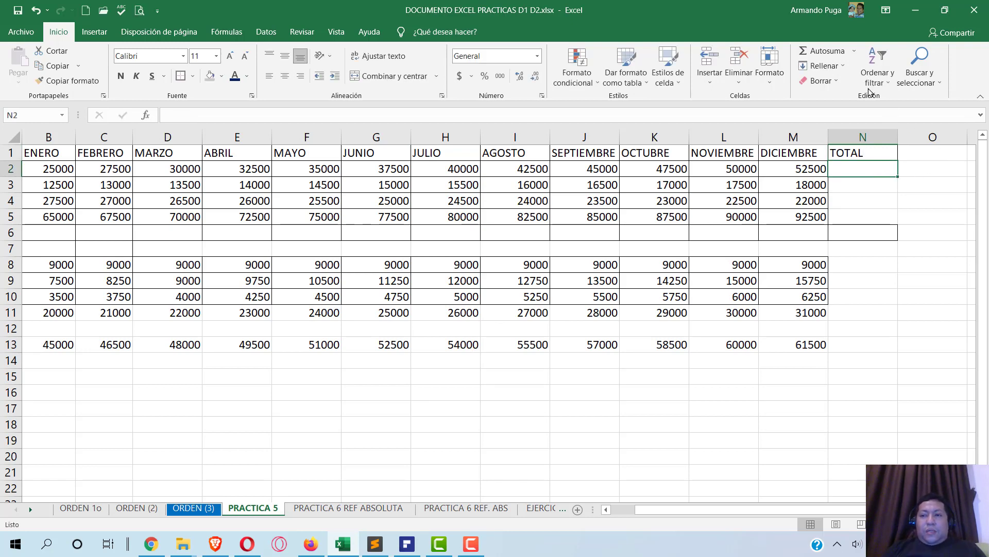
click(823, 51)
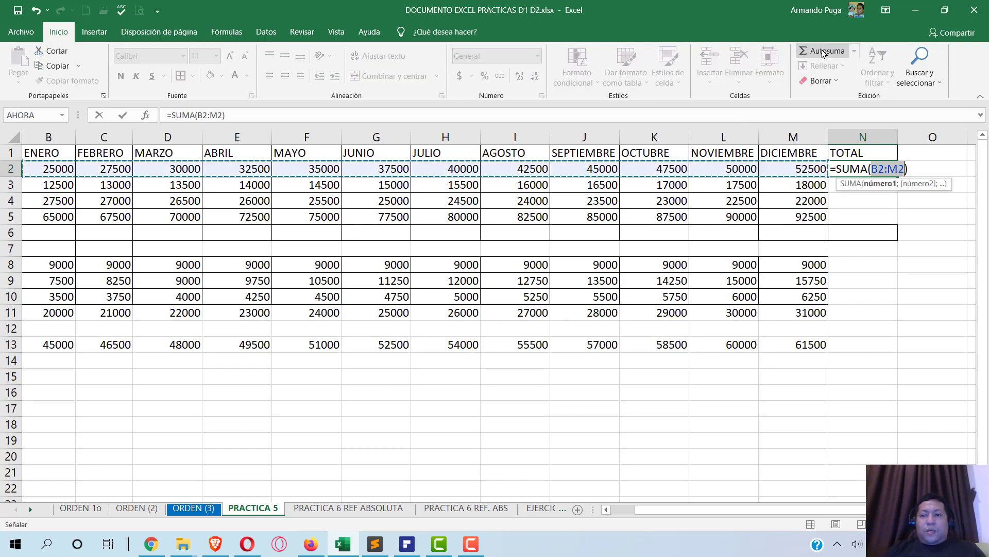
key(Return)
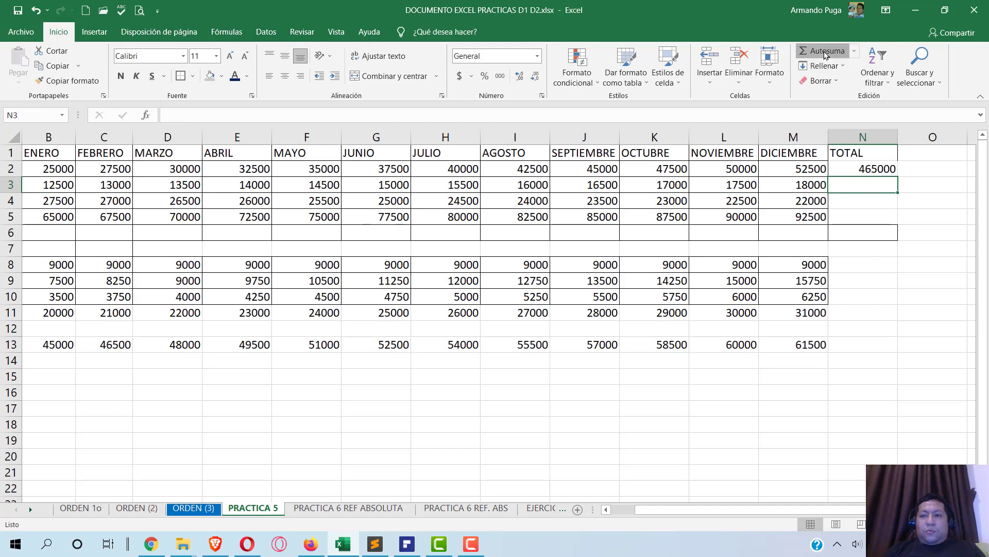
click(824, 52)
key(Return)
click(828, 51)
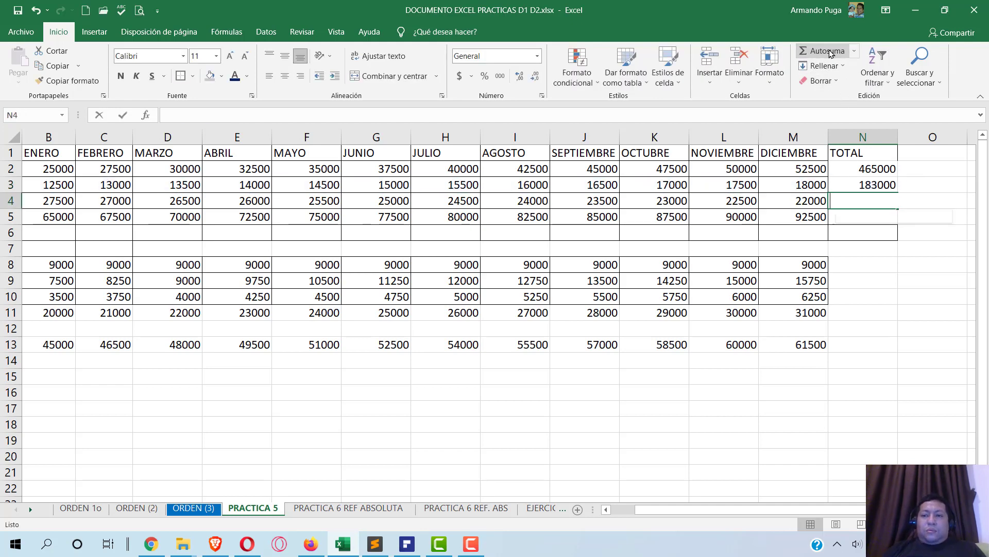
key(Return)
click(831, 52)
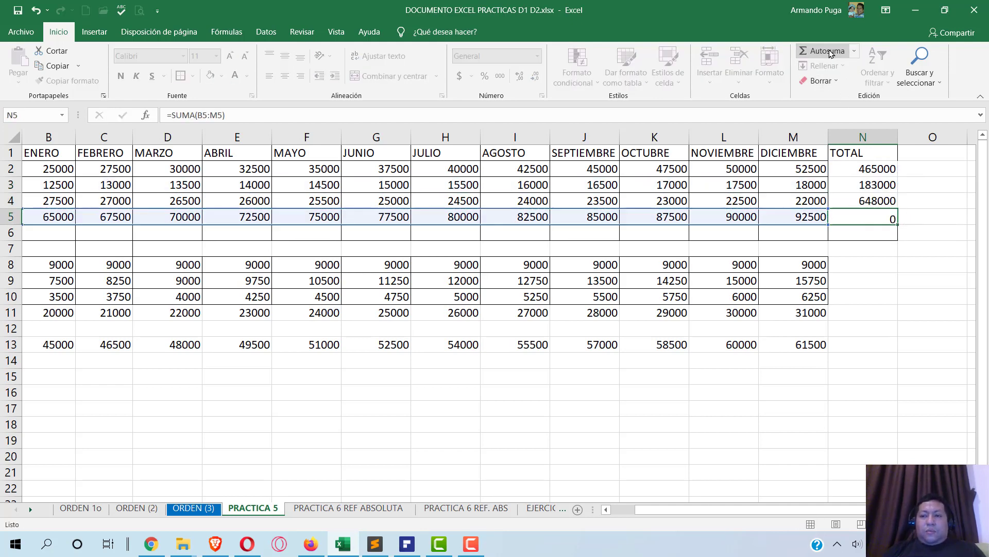
key(Return)
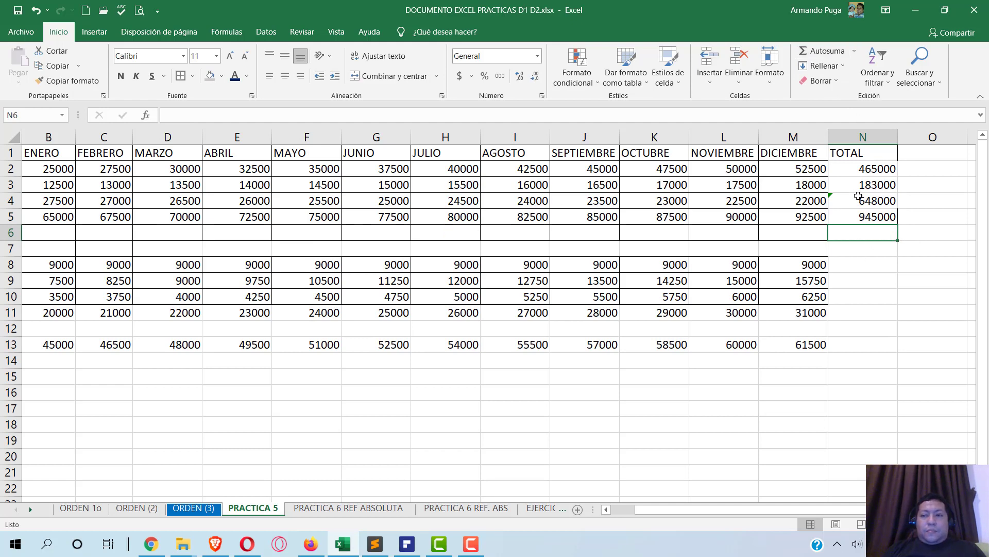
- Compare the N3 and N4 total formulas and redo the AutoSum in N4
click(859, 190)
click(856, 199)
click(855, 189)
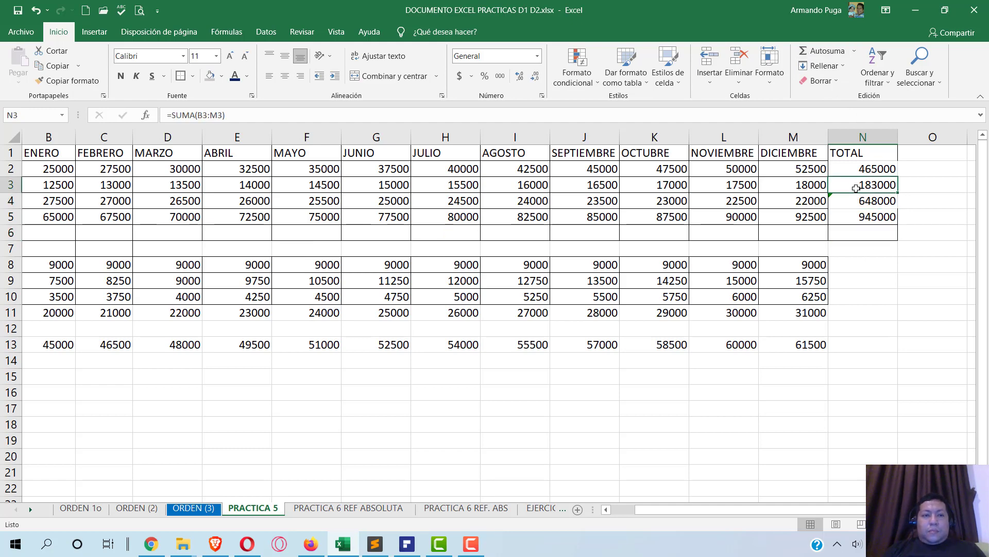
click(859, 202)
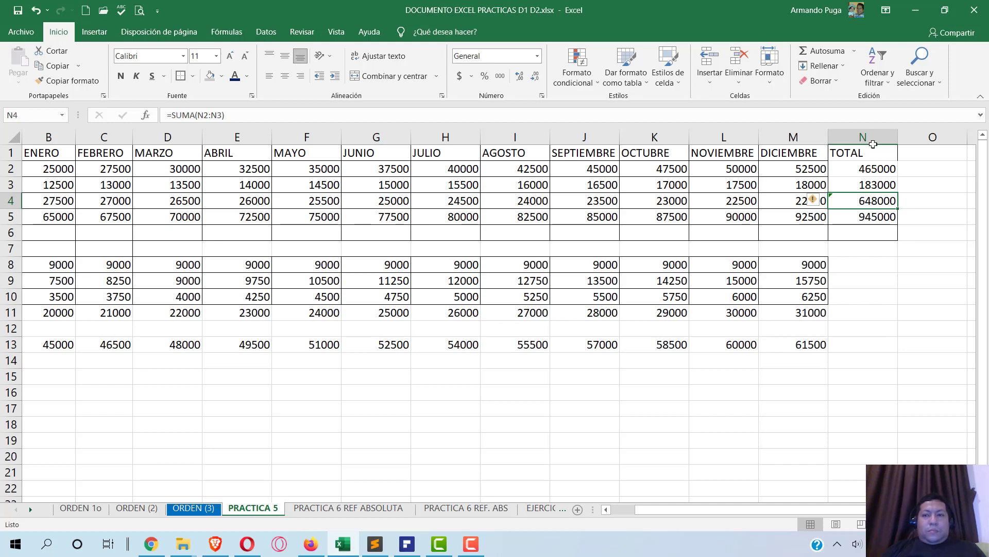
click(812, 51)
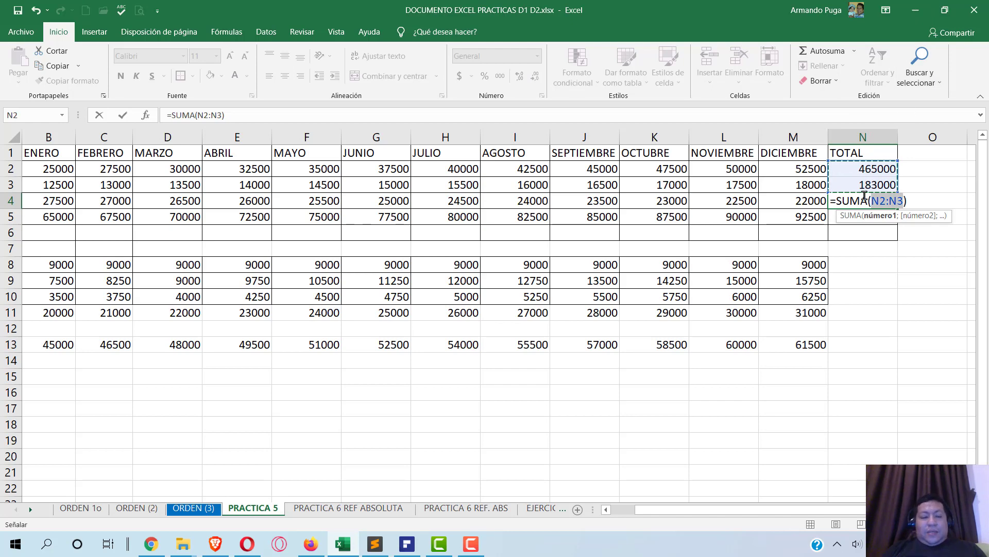
- Correct N4's sum to cover the row 4 monthly values, giving 297000
key(ctrl+Return)
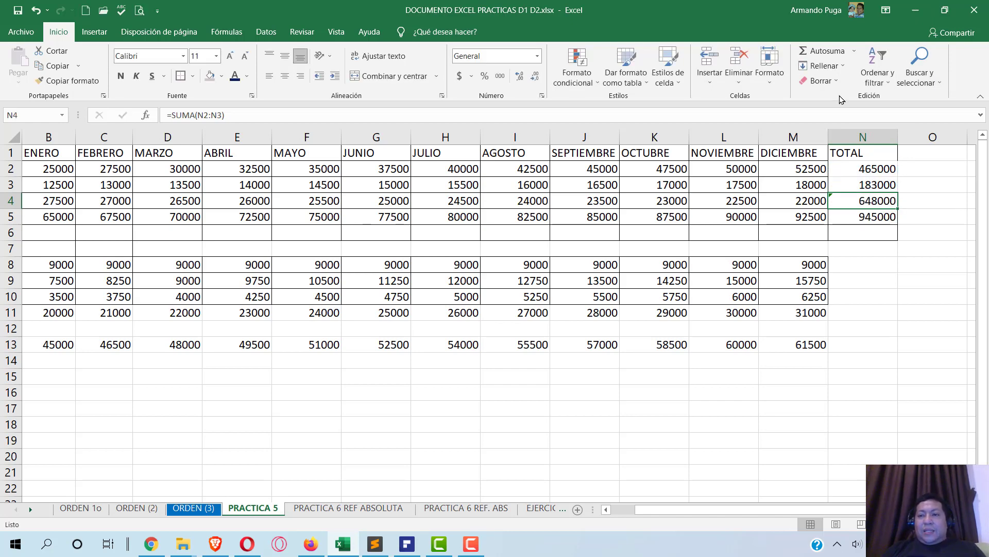
click(811, 51)
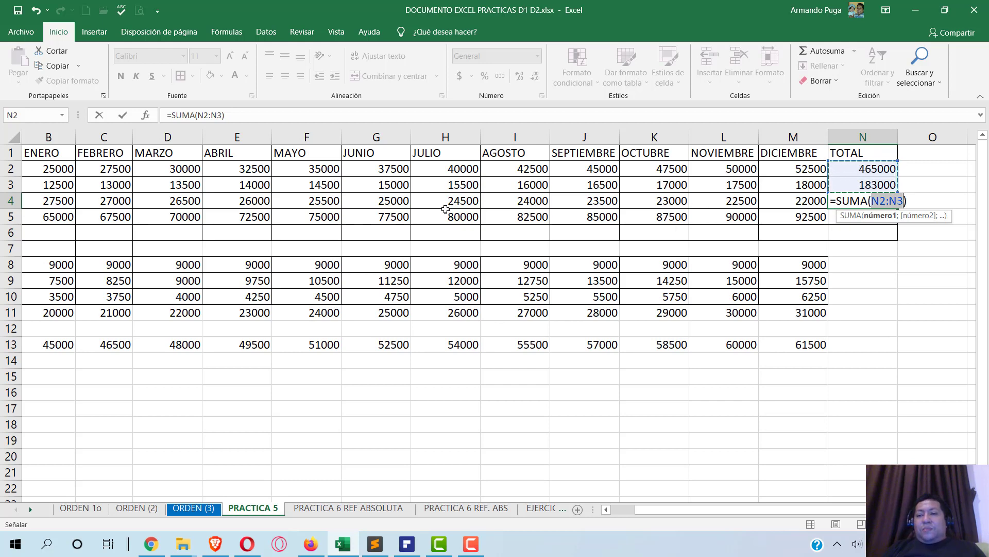
drag(49, 201, 795, 202)
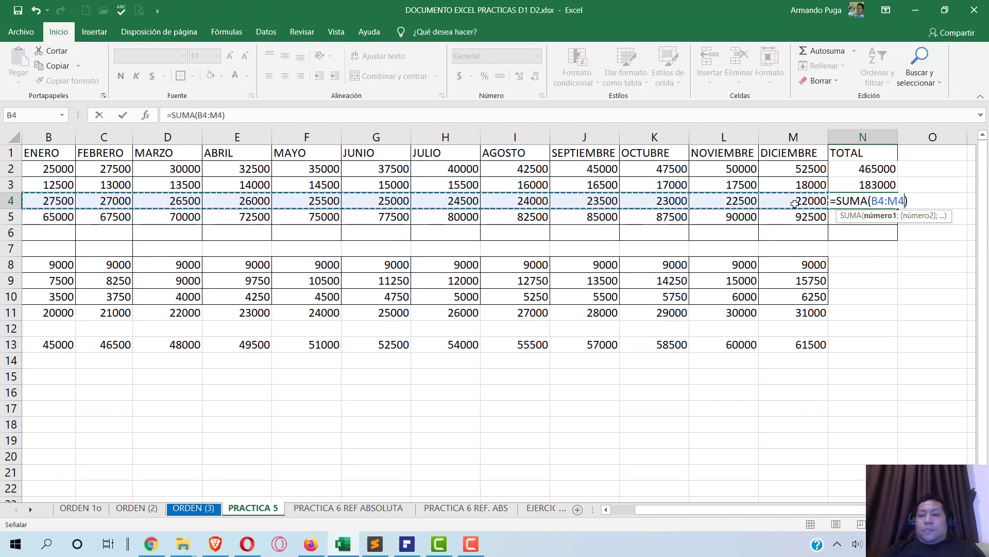
key(Return)
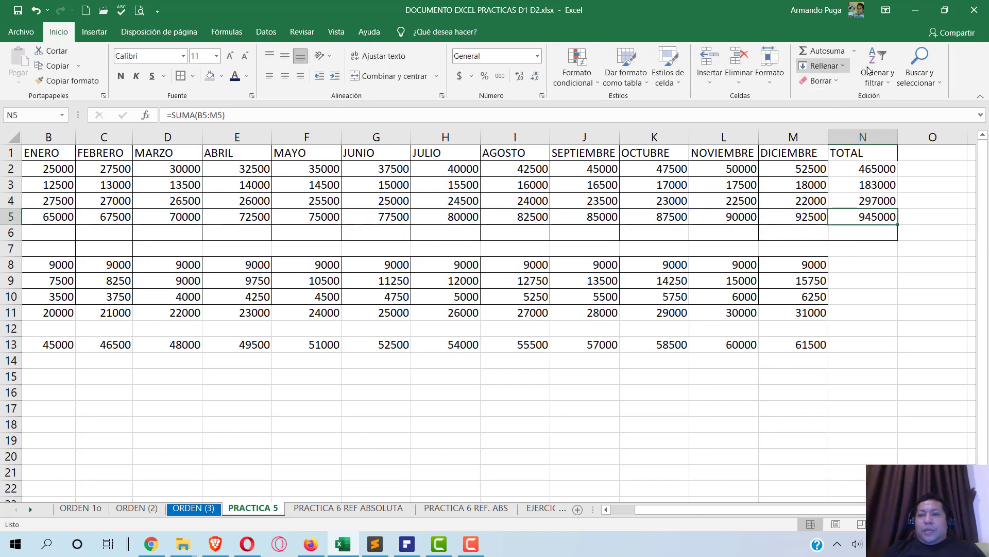
- Re-sum N5 over B5:M5 to get the TOTAL INGRESOS yearly total of 945000
click(821, 51)
drag(863, 168, 863, 201)
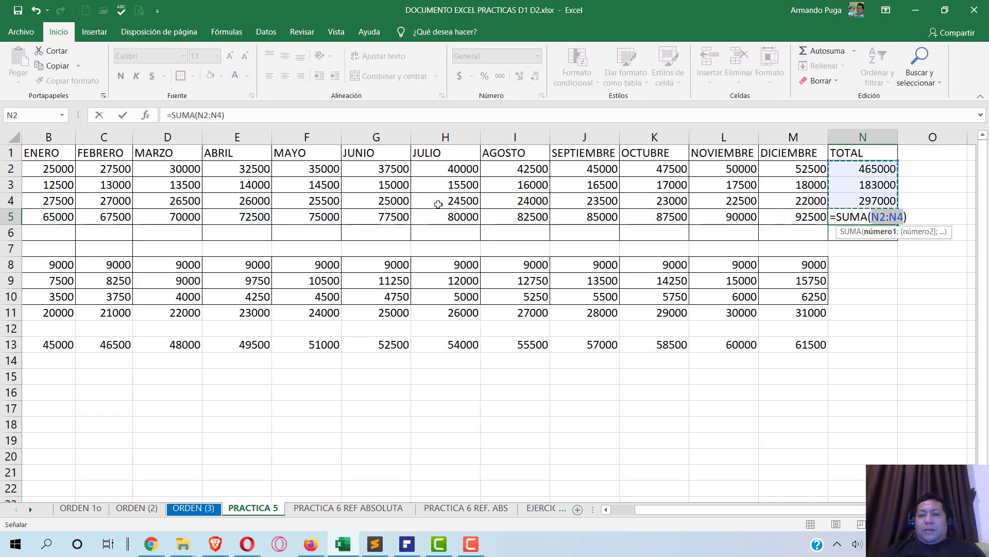
drag(36, 216, 680, 128)
drag(828, 261, 794, 216)
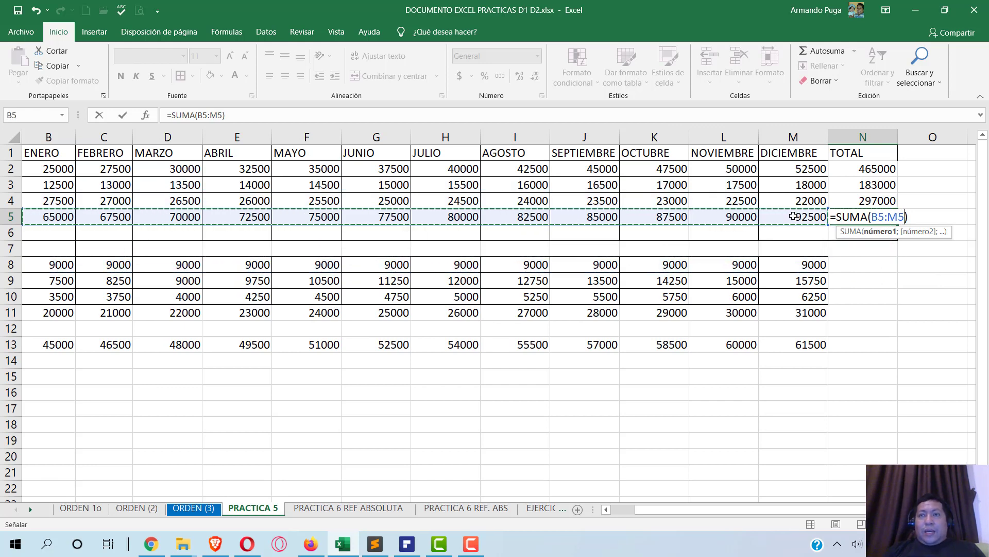
key(Return)
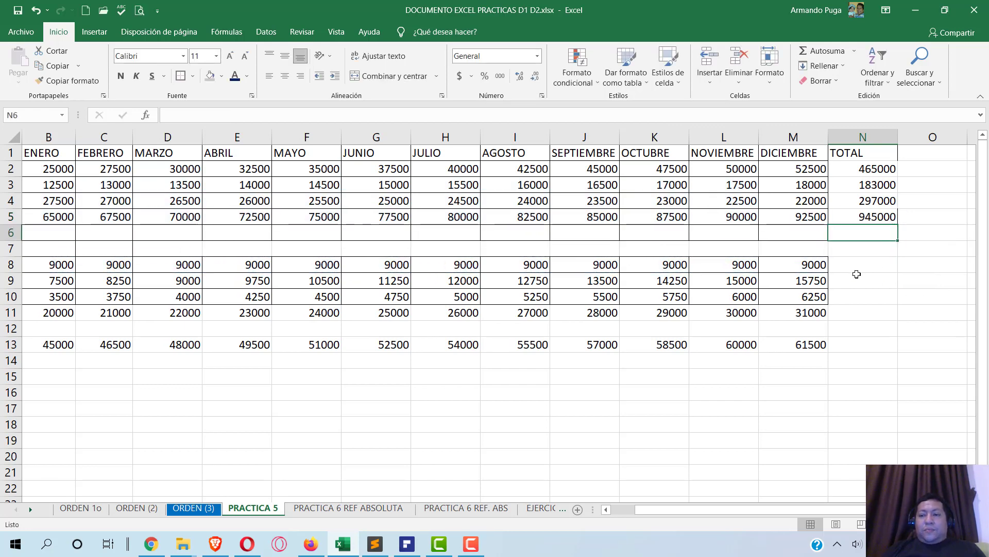
click(857, 265)
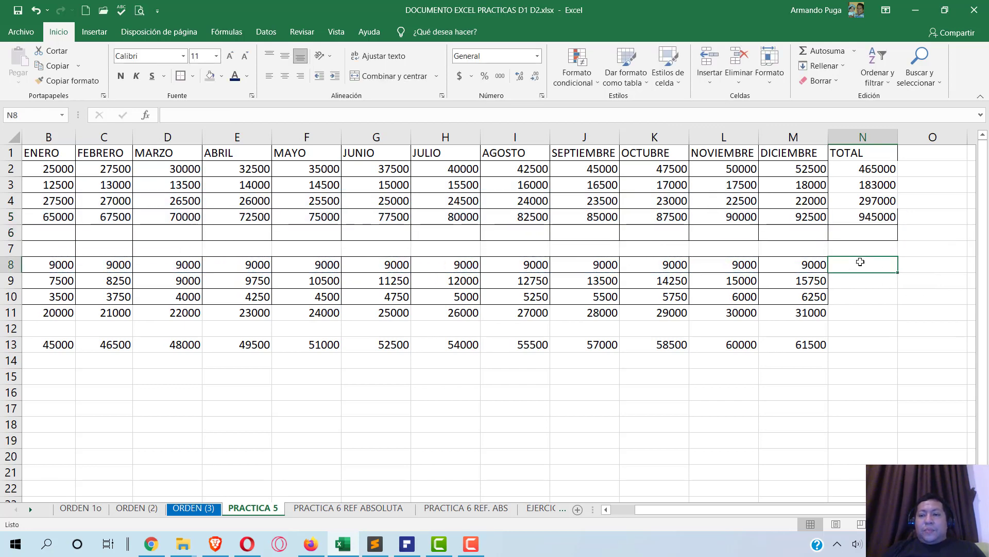
click(833, 51)
- Commit the N8 total of 108000 and fill it down to N11 (139500, 58500, 306000)
key(Return)
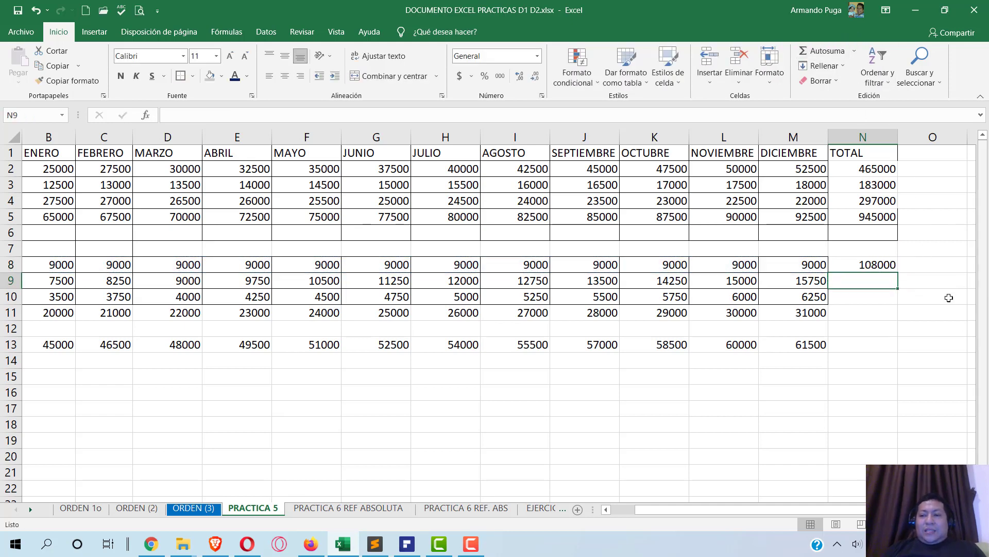
click(876, 266)
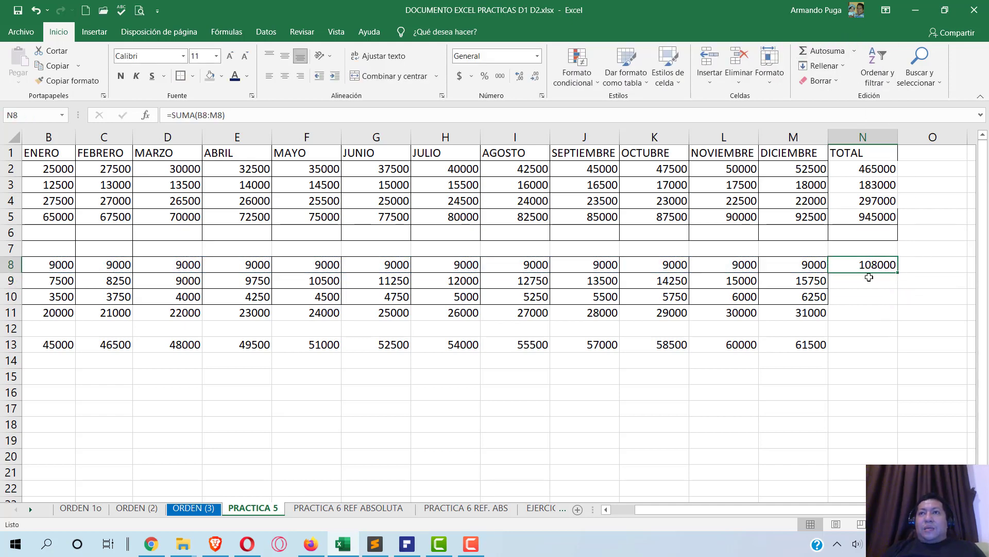
drag(898, 272, 895, 316)
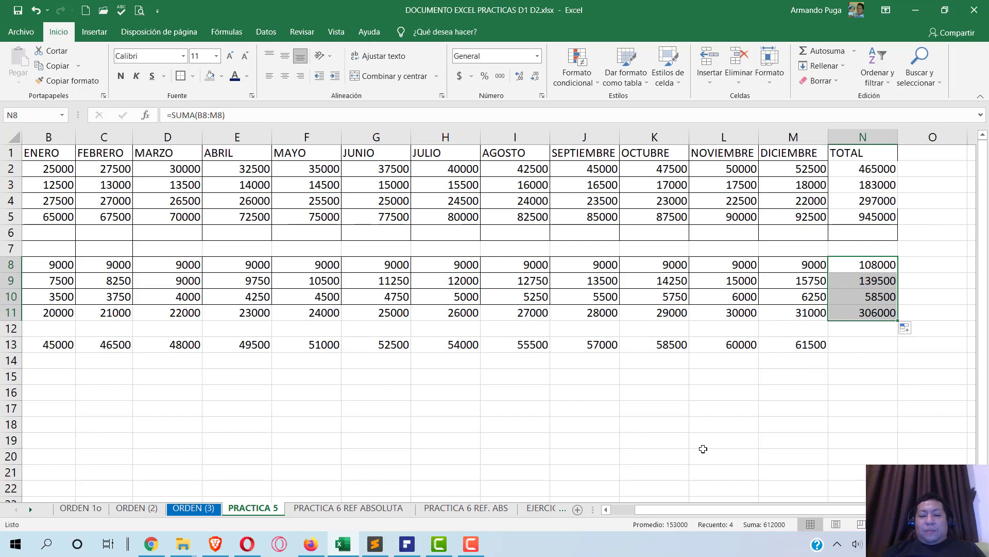
key(alt+Tab)
key(alt+Tab)
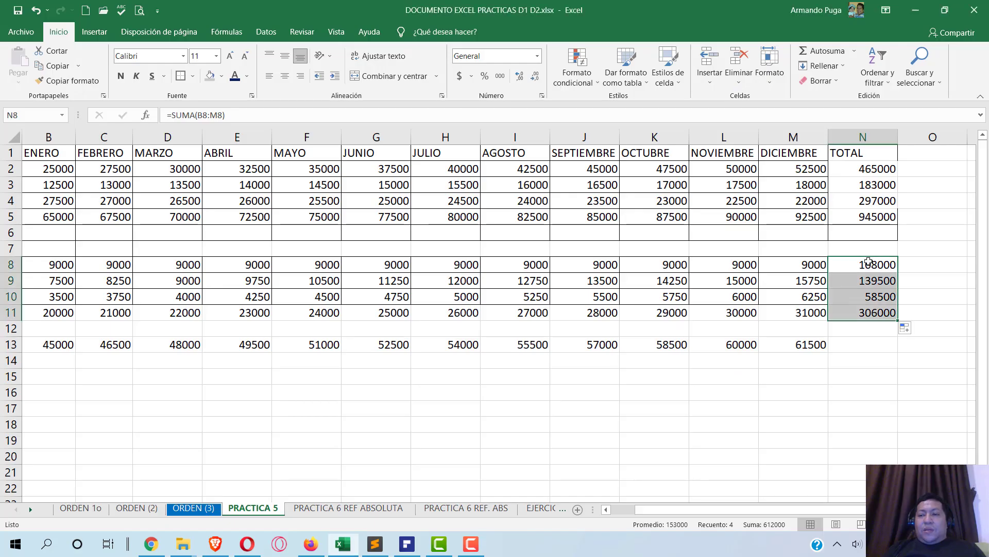
click(917, 157)
- Add a 'PROMEDIO' heading in O1 and average B2:M2 in O2, giving 38750
text(P)
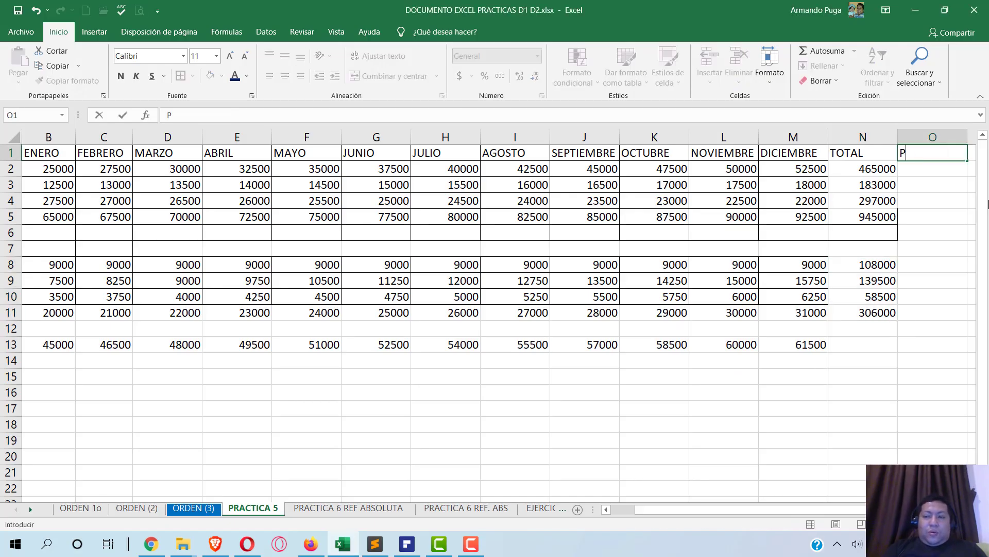
text(ROMEDIO)
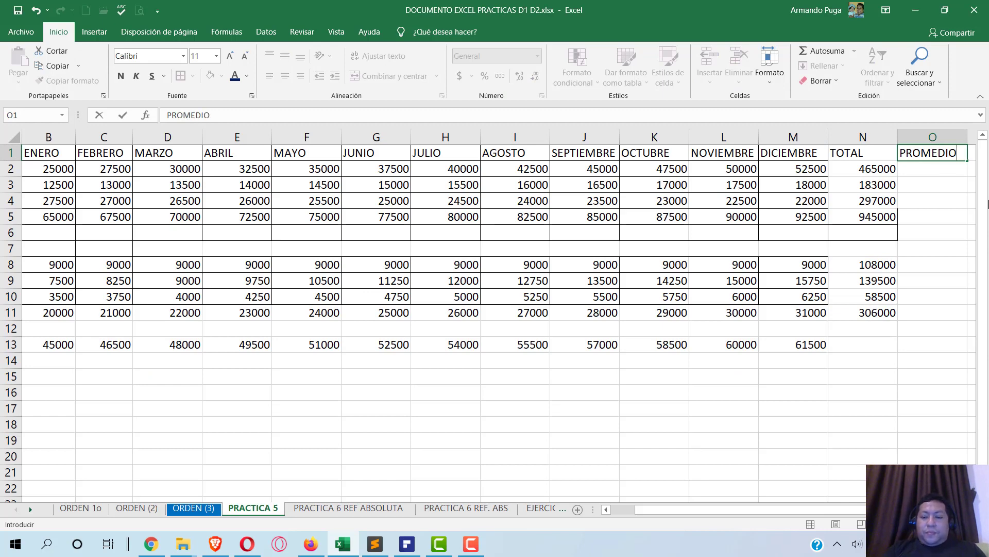
key(Return)
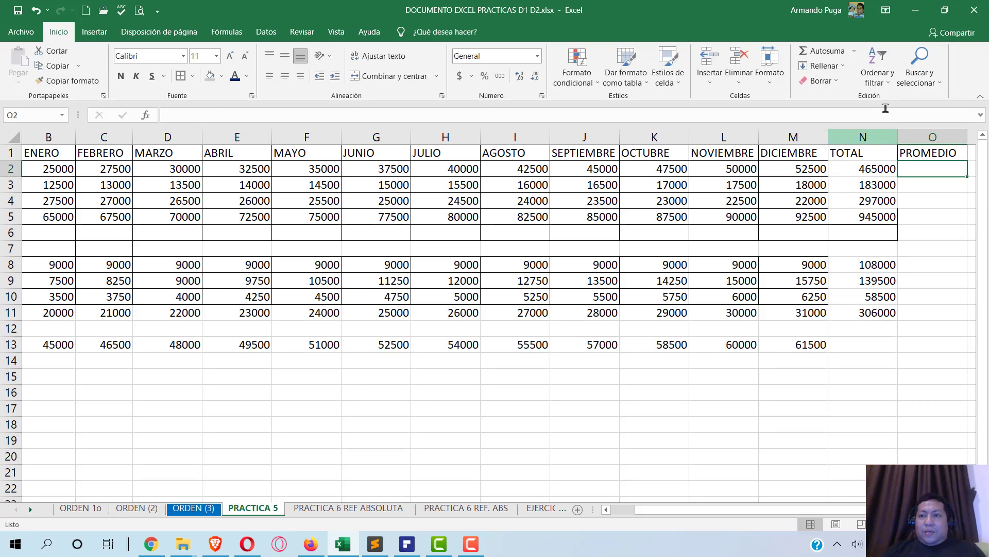
click(854, 52)
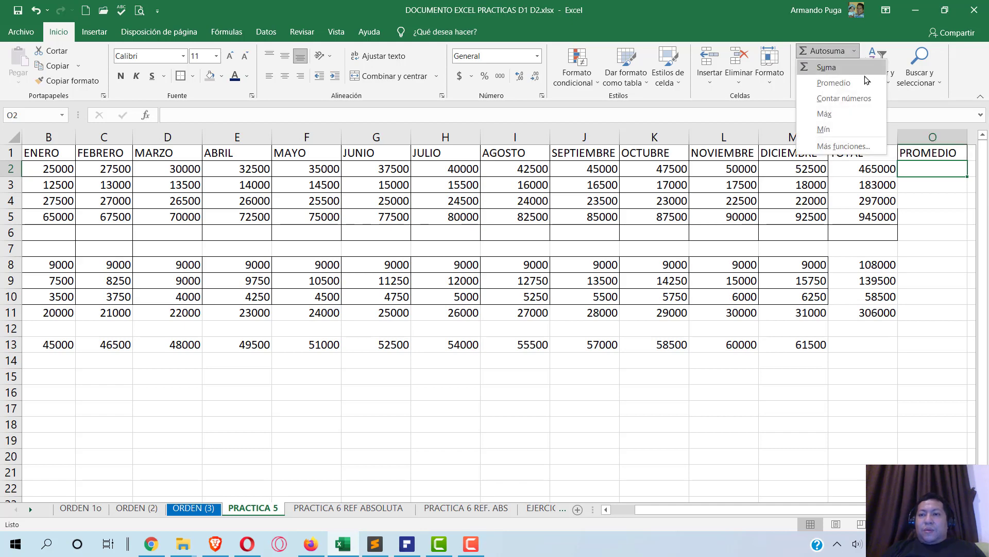
click(832, 82)
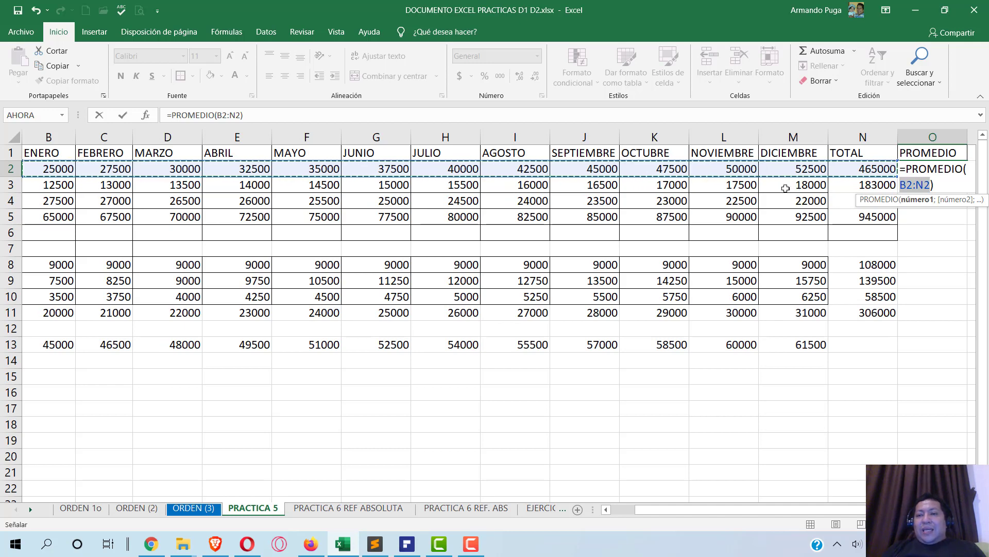
click(229, 115)
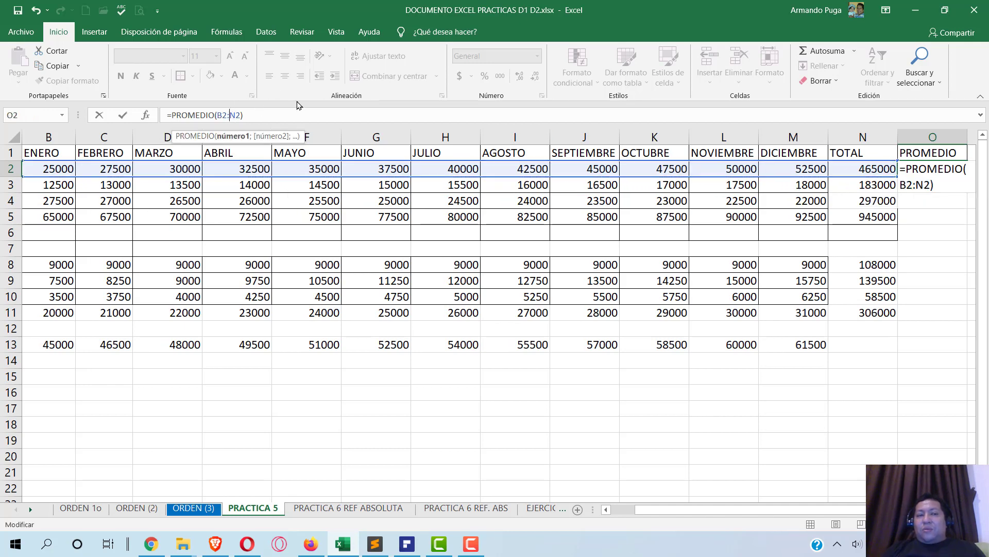
key(Delete)
text(M)
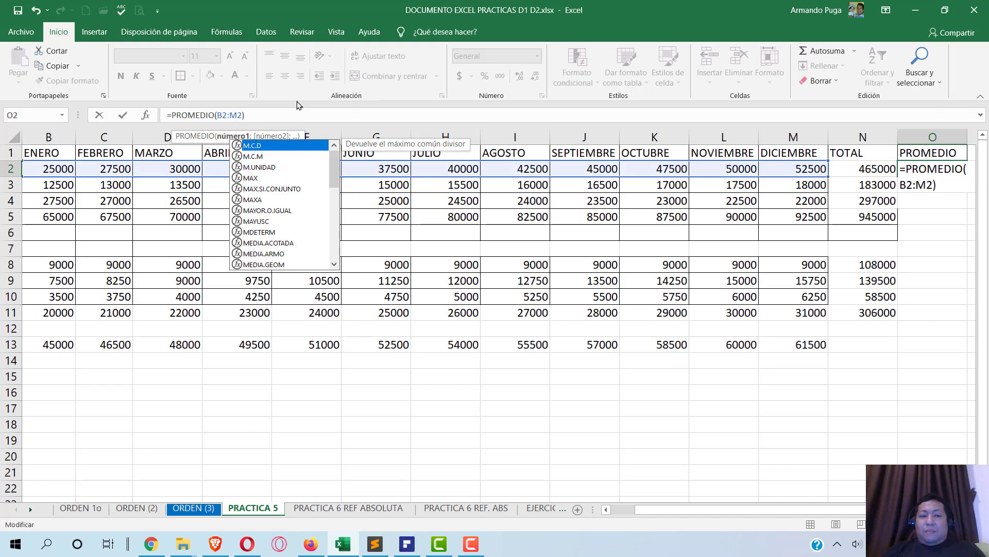
key(Return)
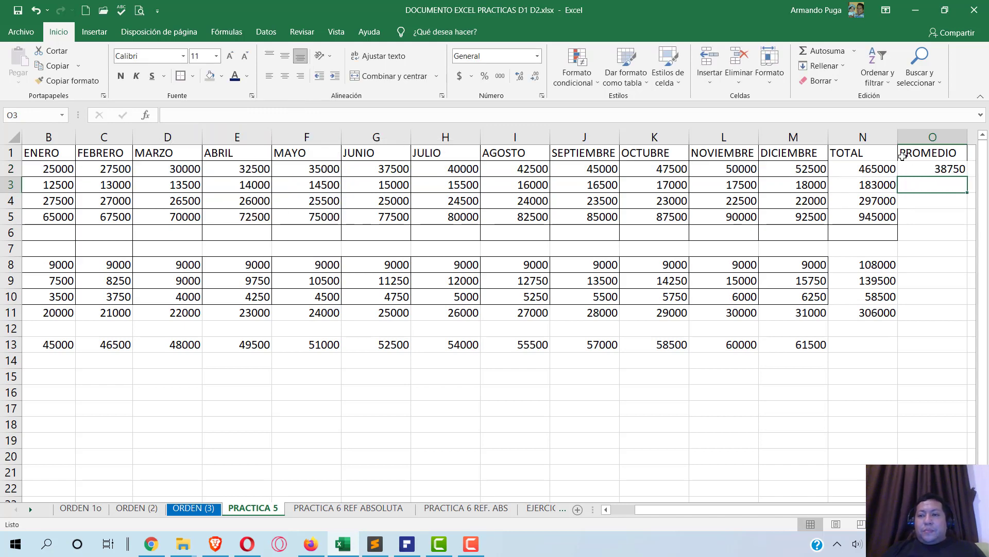
- Average row 3's months in O3 (15250) and fill down to O5 (24750, 78750)
click(854, 54)
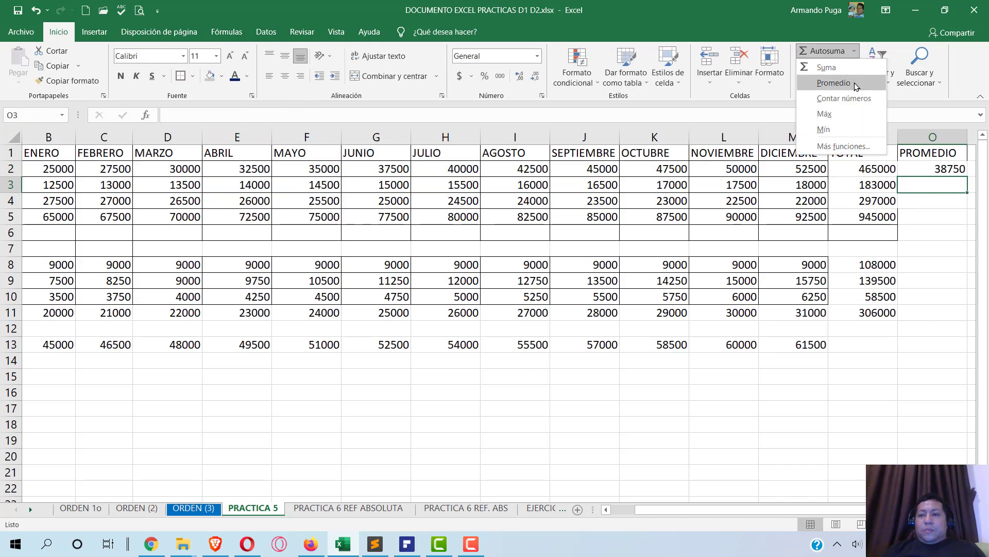
click(825, 82)
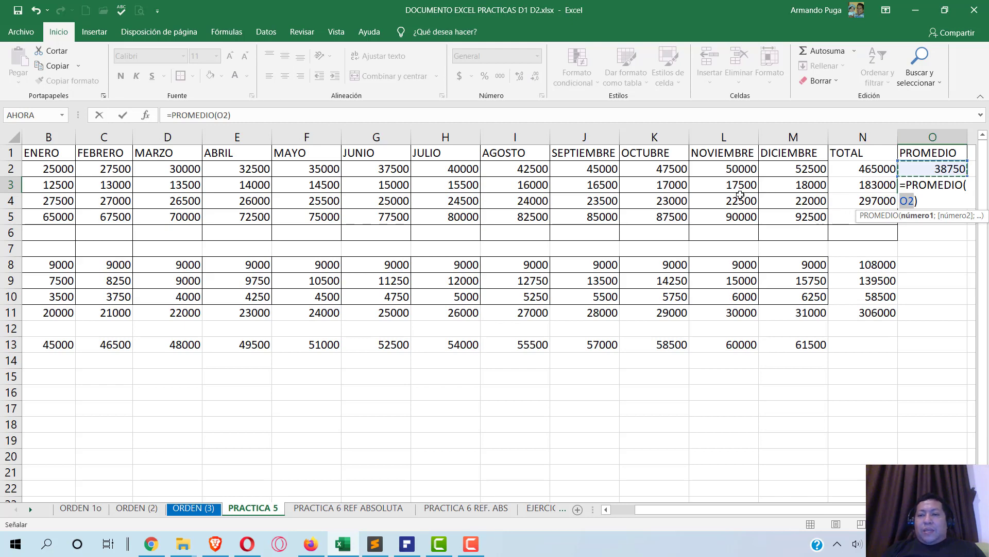
drag(820, 184, 47, 185)
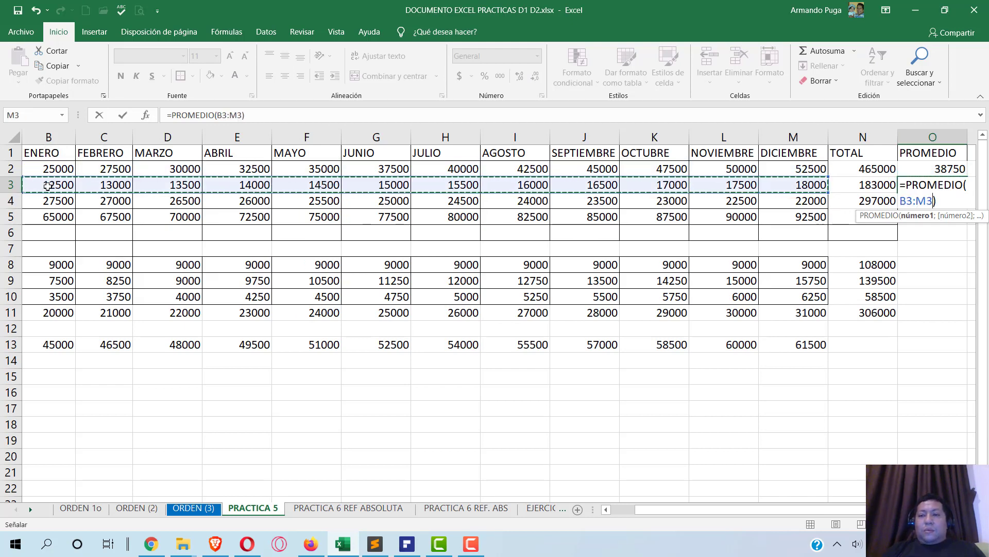
key(Return)
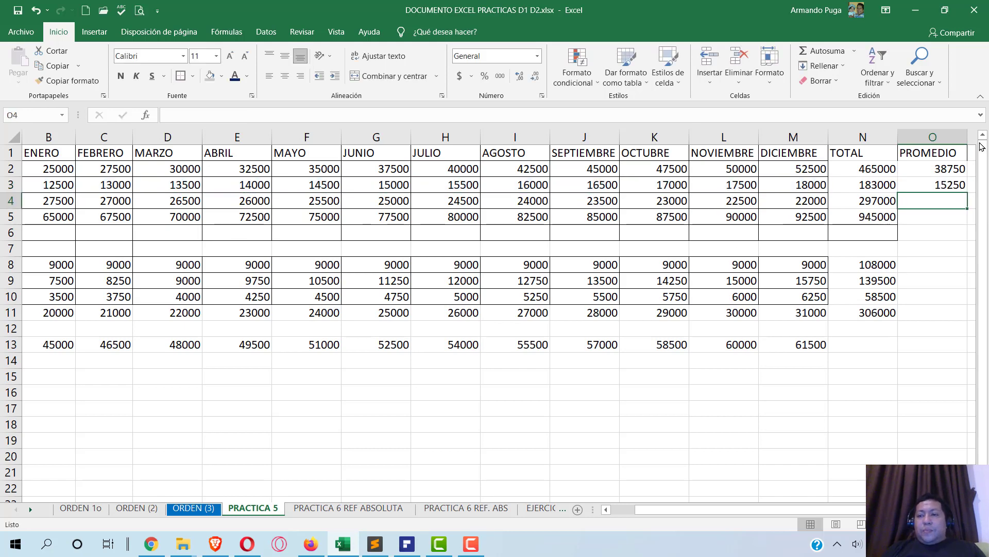
click(942, 184)
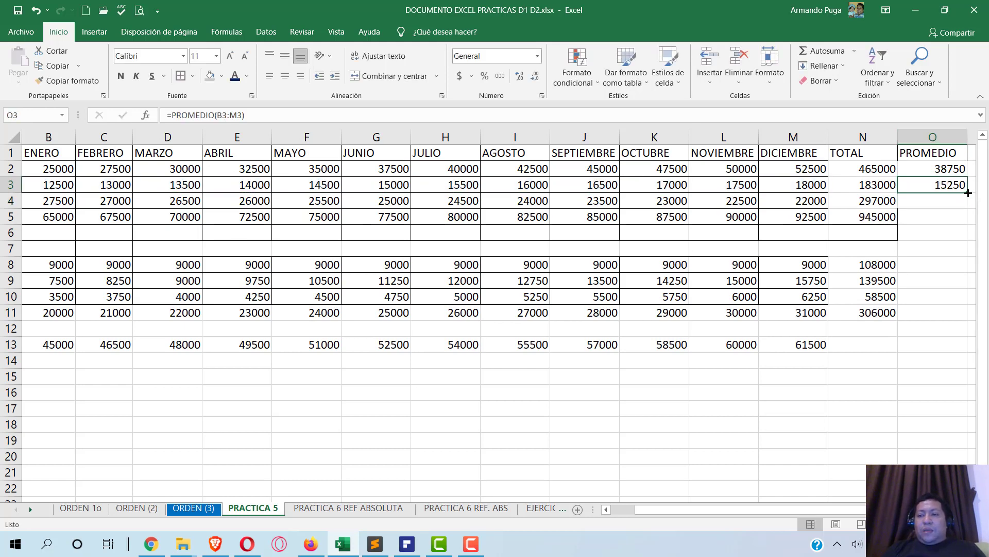
drag(968, 192, 964, 225)
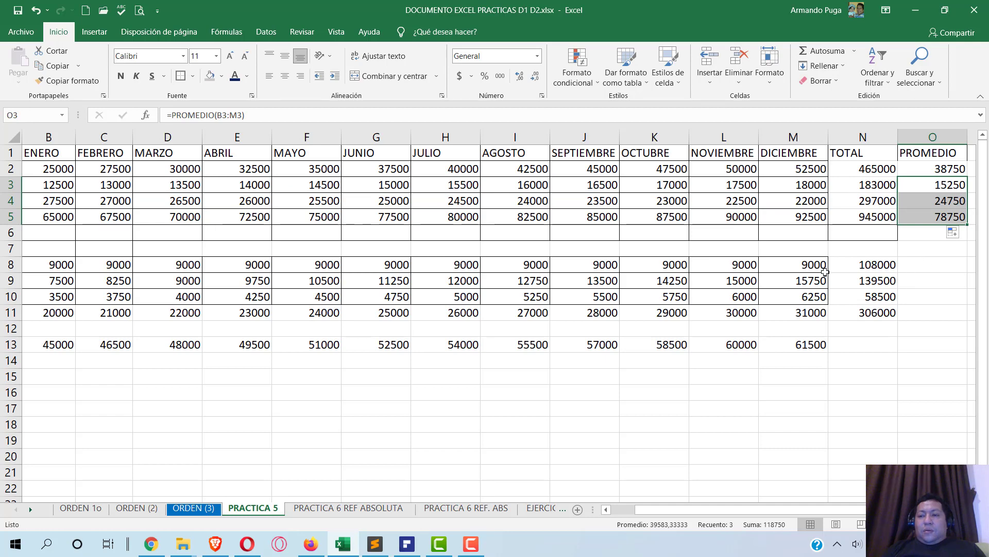
click(918, 267)
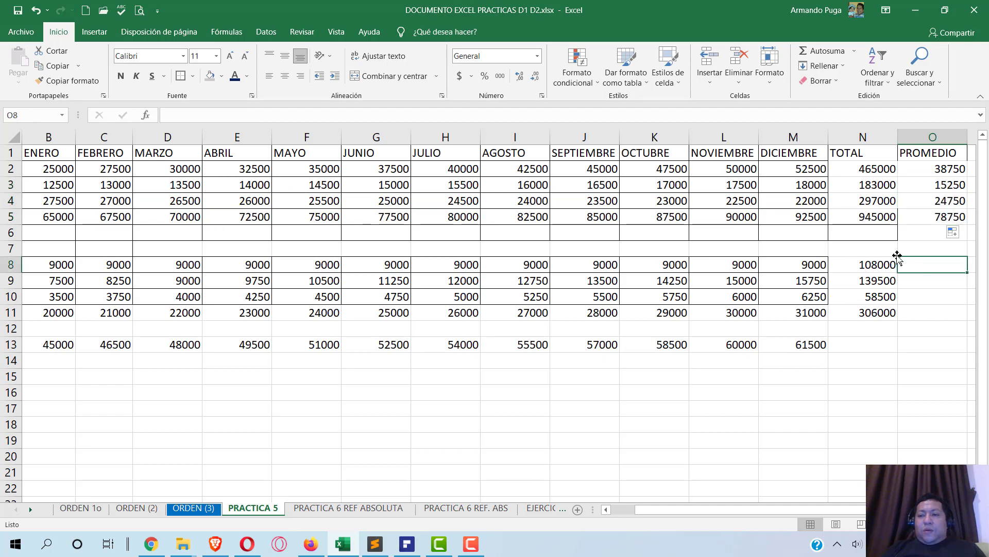
- Average the monthly expenses of row 8 into O8 (9000) and fill the formula down through O11
click(854, 52)
click(838, 80)
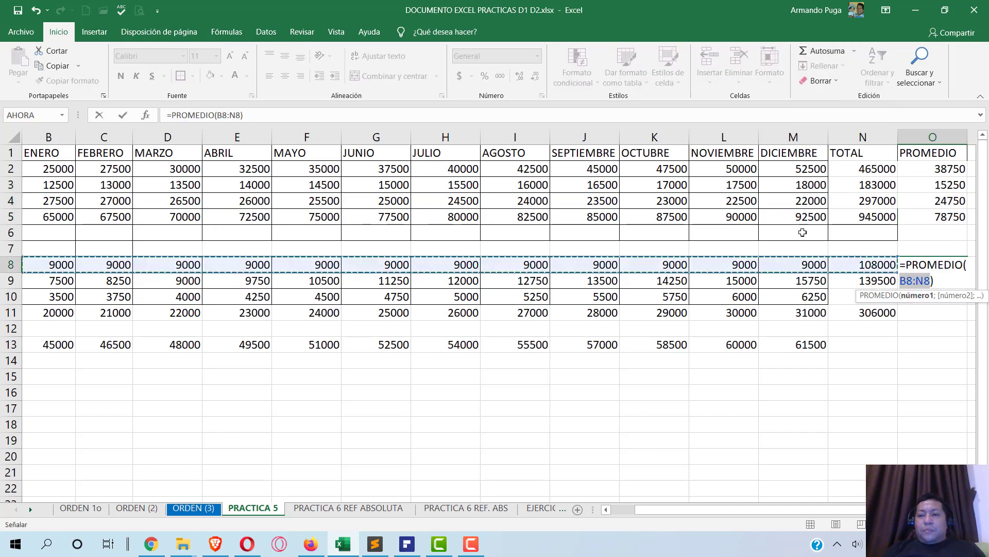
drag(804, 264, 38, 264)
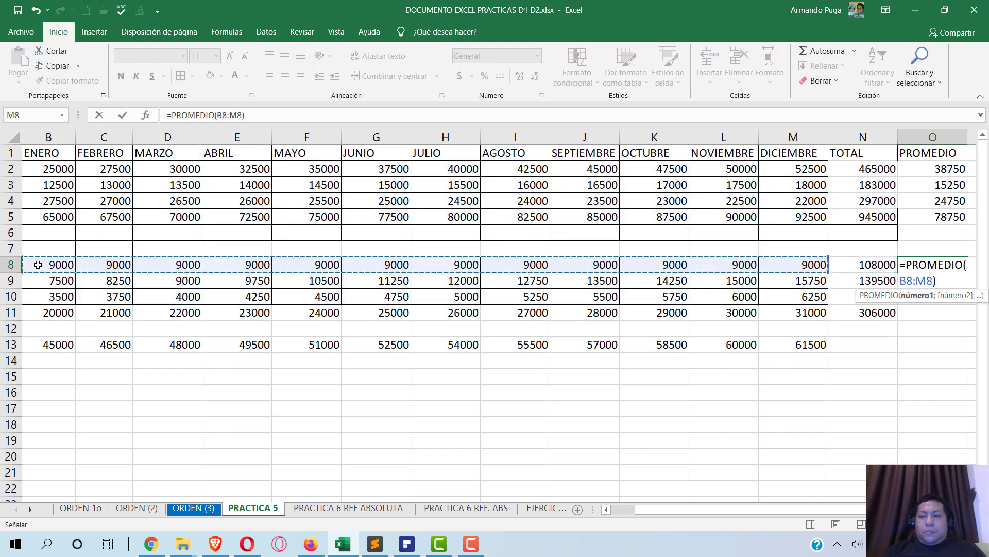
key(Return)
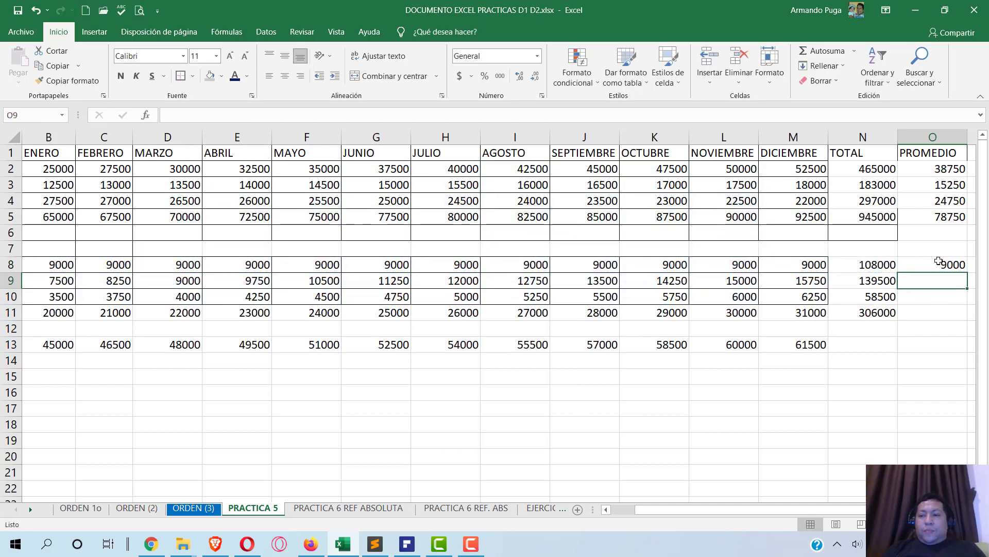
click(939, 260)
drag(965, 272, 962, 316)
- Compare the expense averages 9000, 11625, 4875 and 25500 against the PDF solution table
click(408, 544)
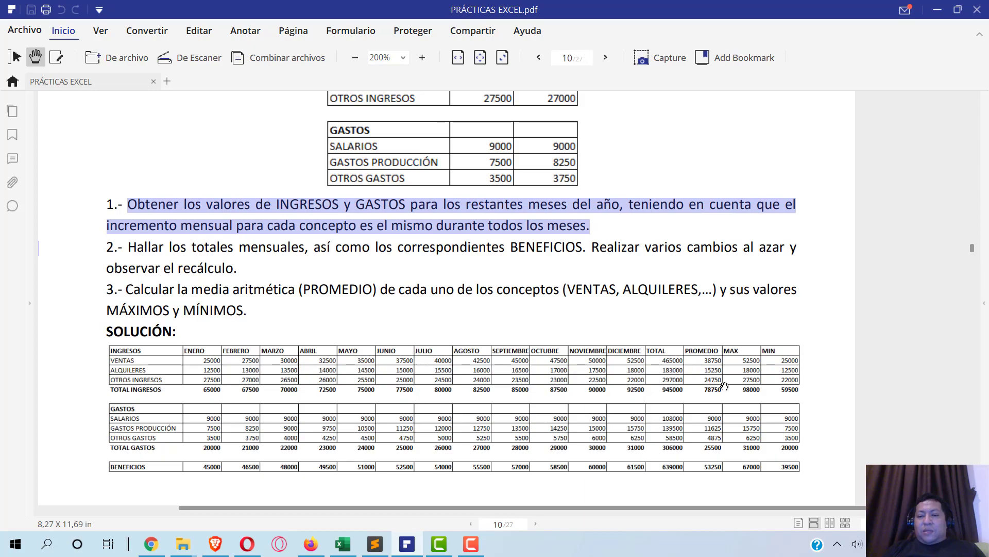
key(alt+Tab)
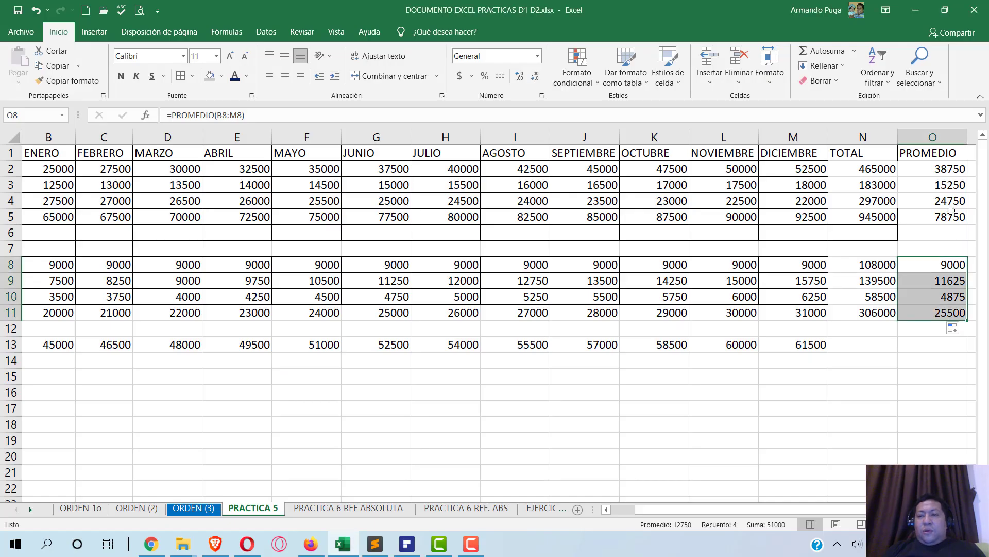
key(alt+Tab)
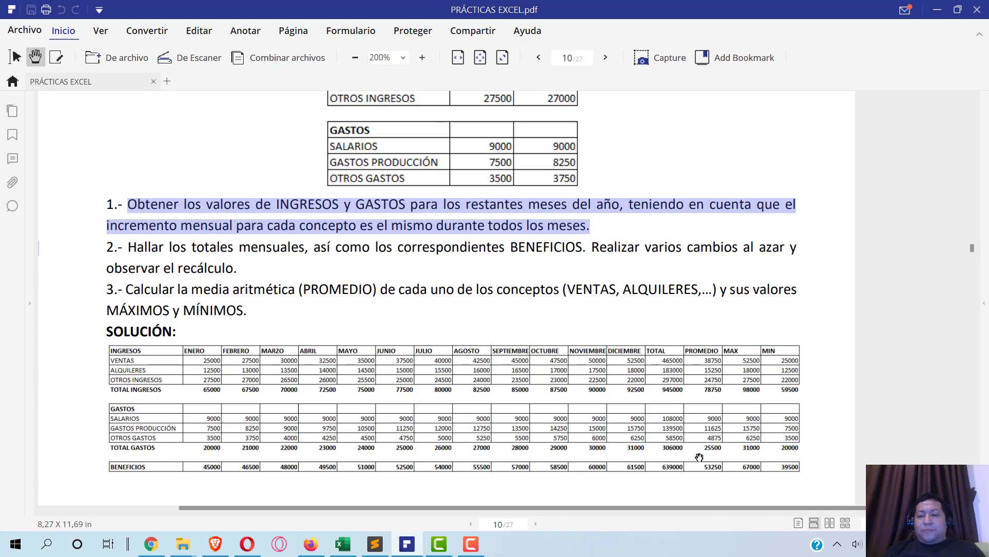
key(alt+Tab)
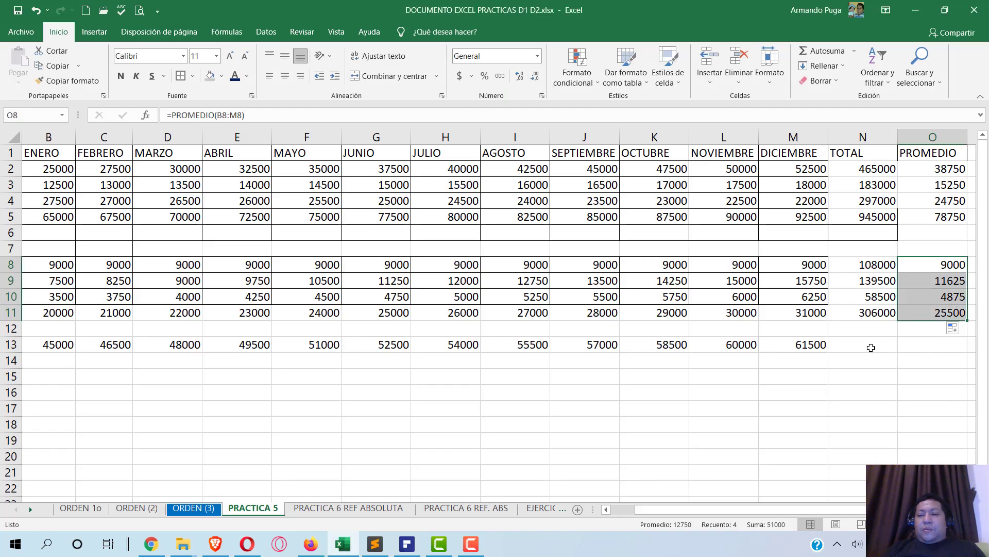
click(871, 347)
- Put the B13:M13 benefits sum 639000 in N13 and its average 53250 in O13
click(827, 51)
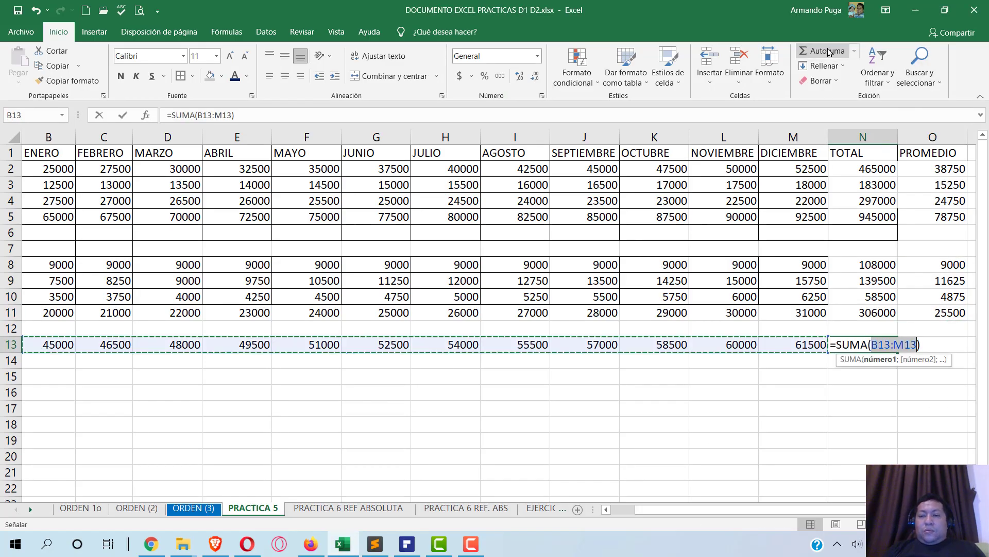
key(Return)
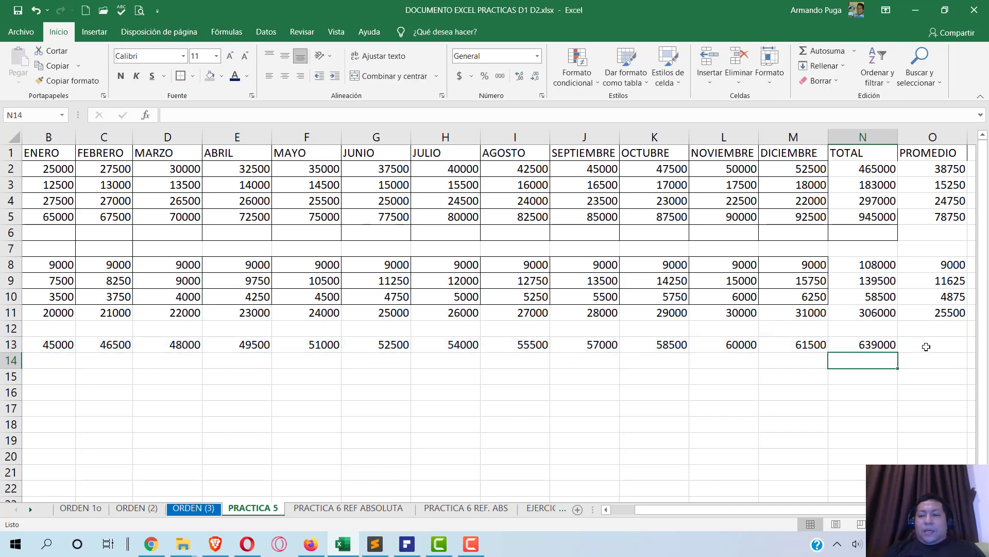
click(926, 346)
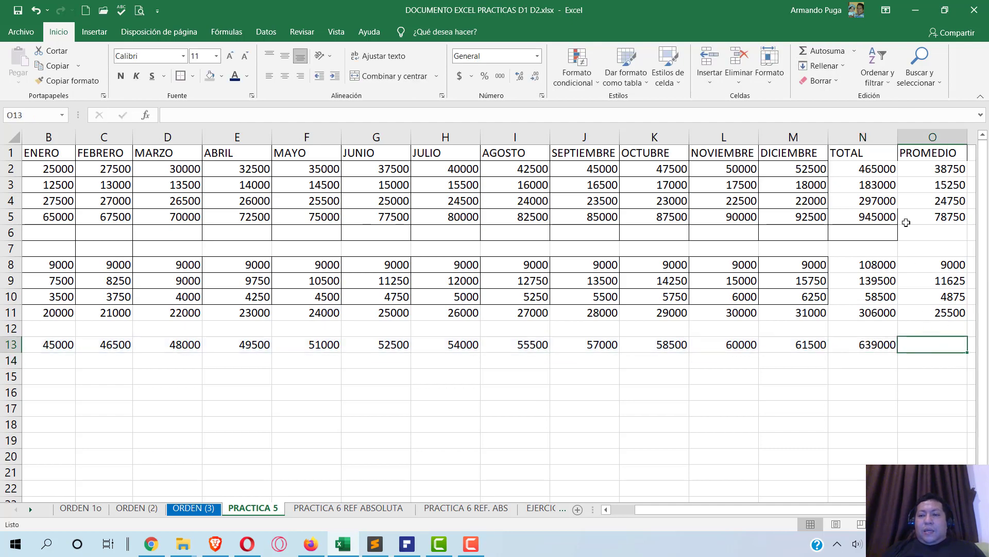
click(854, 50)
click(824, 84)
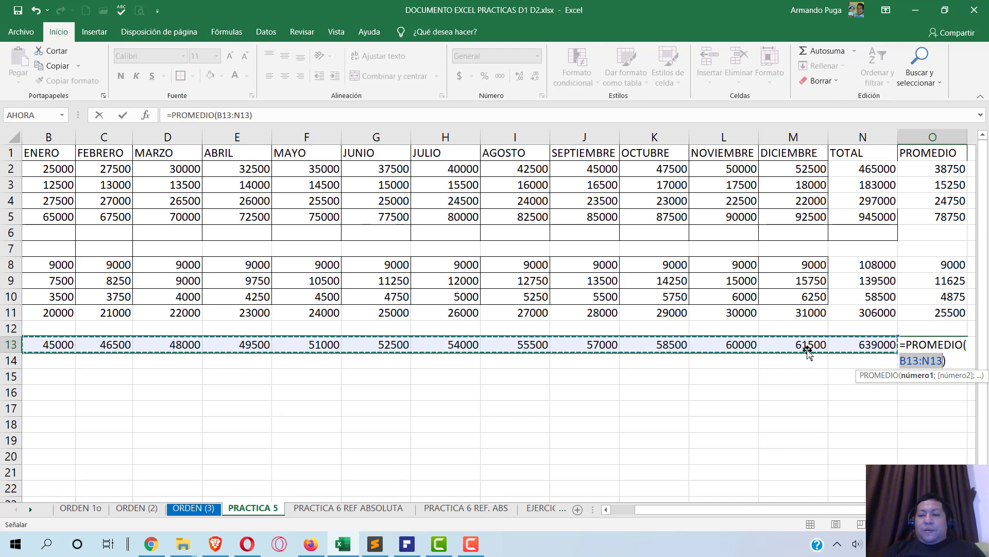
click(241, 114)
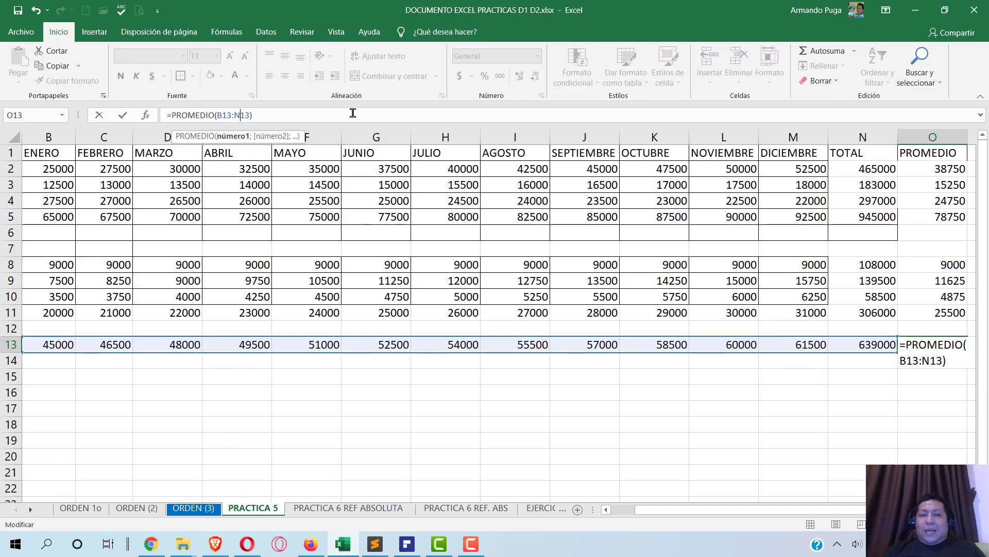
key(BackSpace)
text(M)
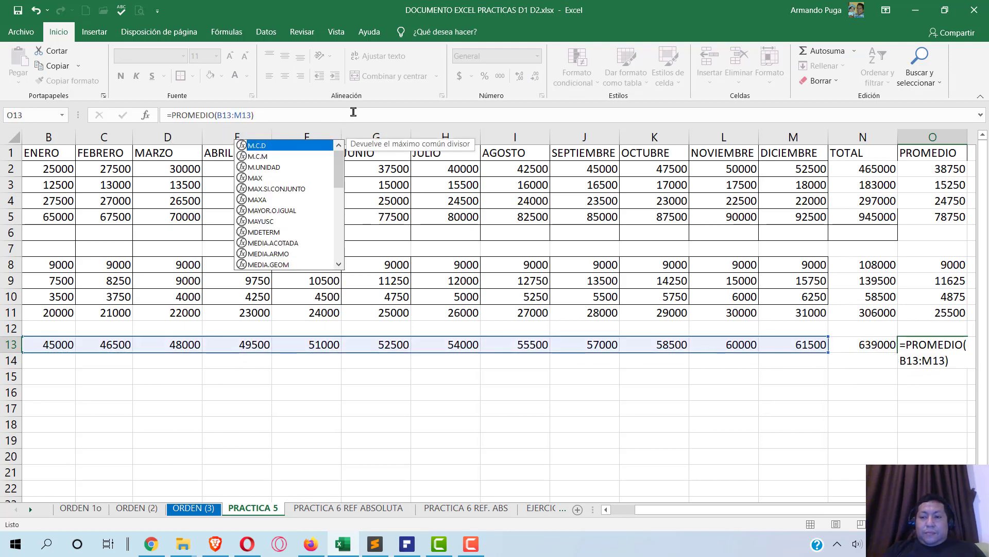
key(Return)
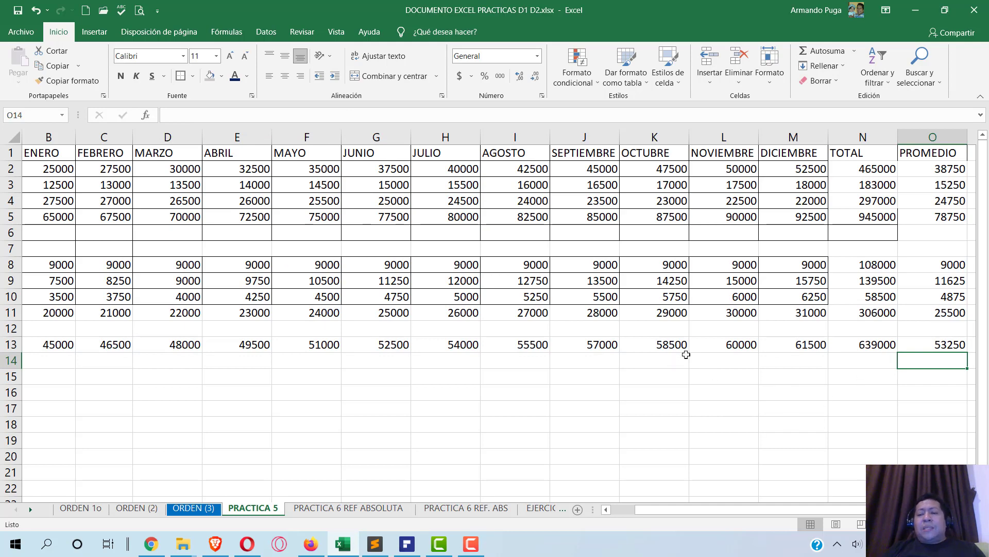
click(407, 544)
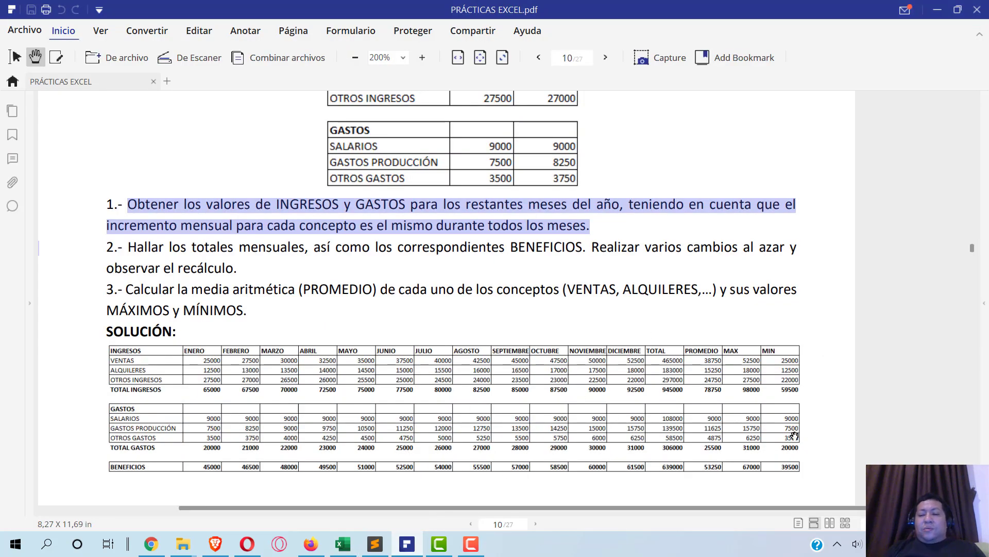
- Scroll the PDF to page 11's Práctica 6 relative-references table (15, 20, =A1+2, 30)
key(alt+Tab)
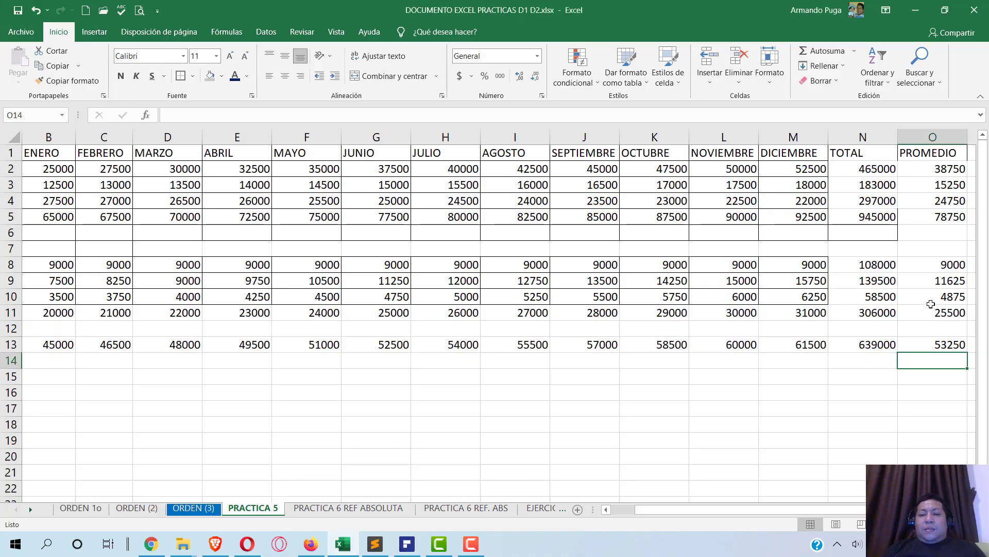
key(alt+Tab)
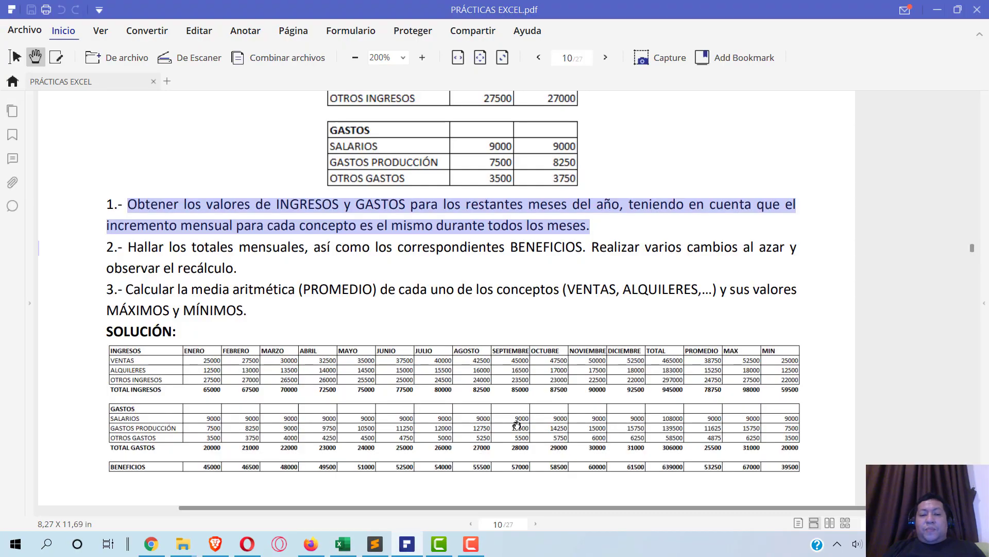
scroll(480, 389, down, 2)
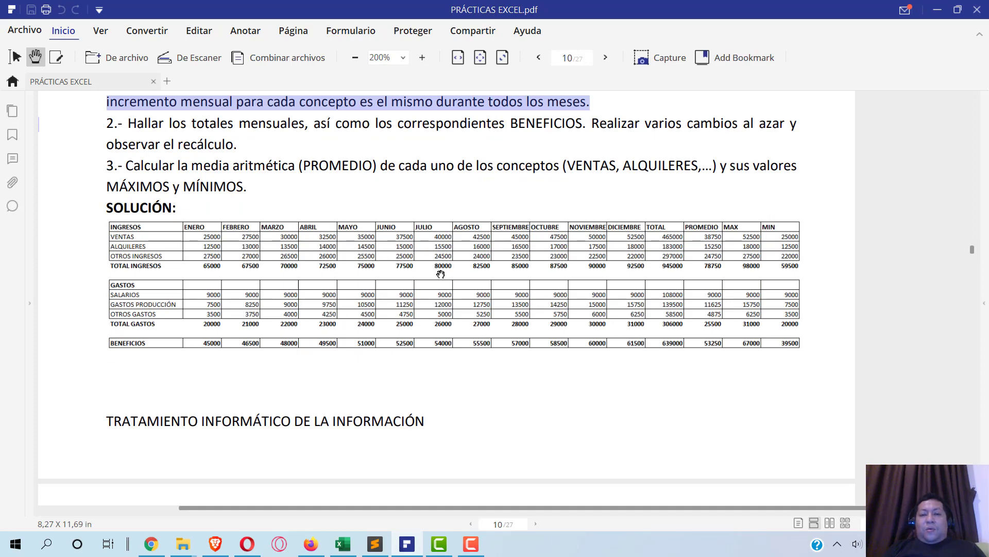
scroll(449, 341, down, 8)
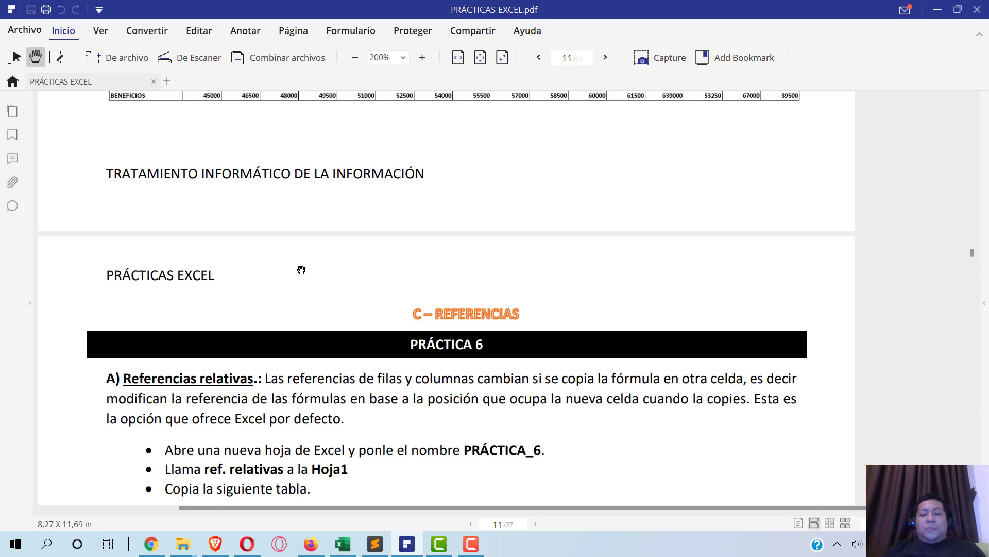
scroll(301, 269, down, 4)
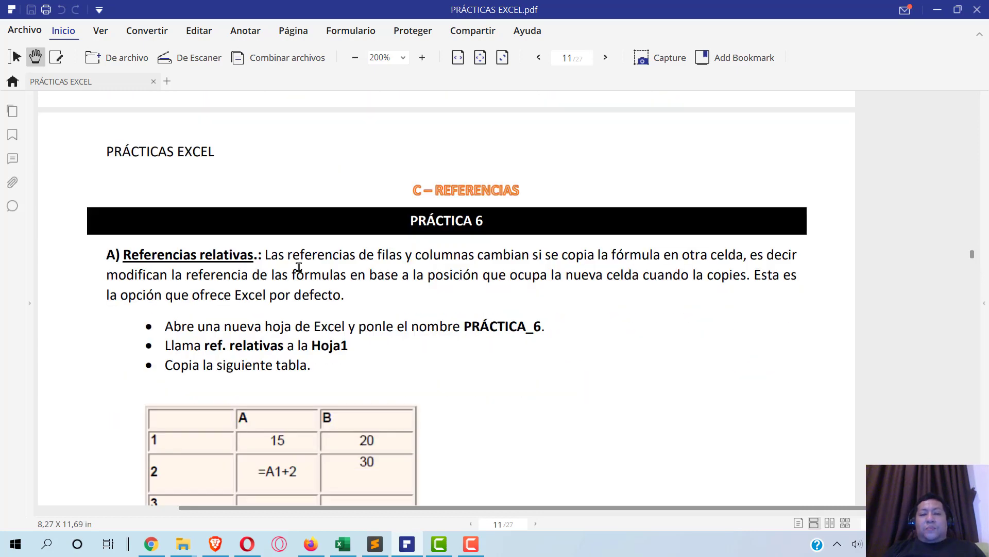
scroll(298, 266, down, 2)
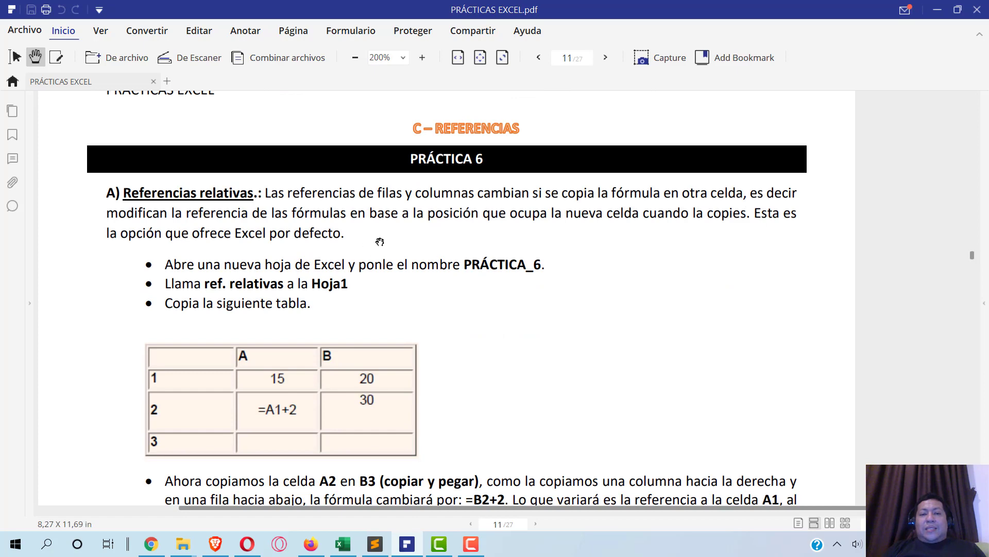
- Show Excel's PRACTICA 6 REF ABSOLUTA sheet with its IVA 21% table, then return to the PDF
mouse_move(359, 544)
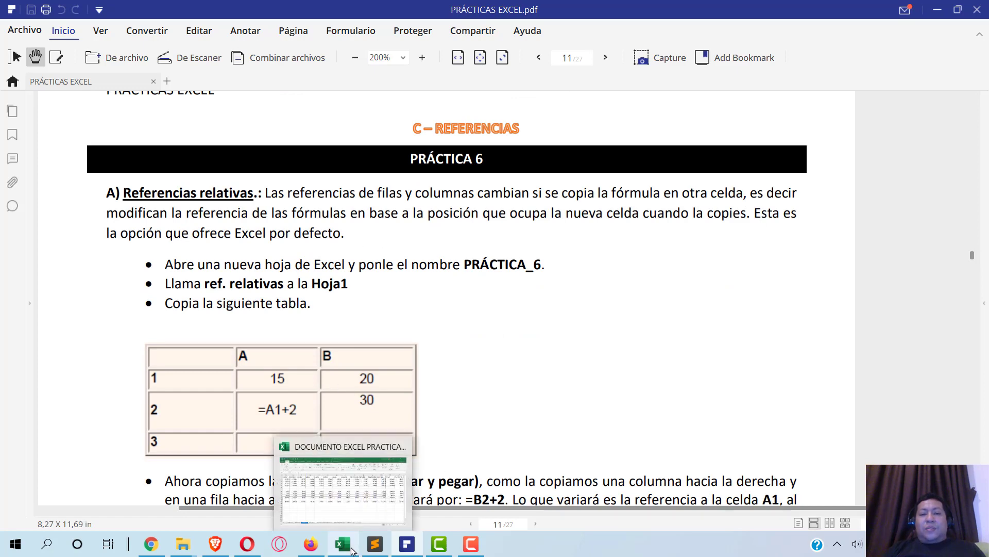
click(351, 506)
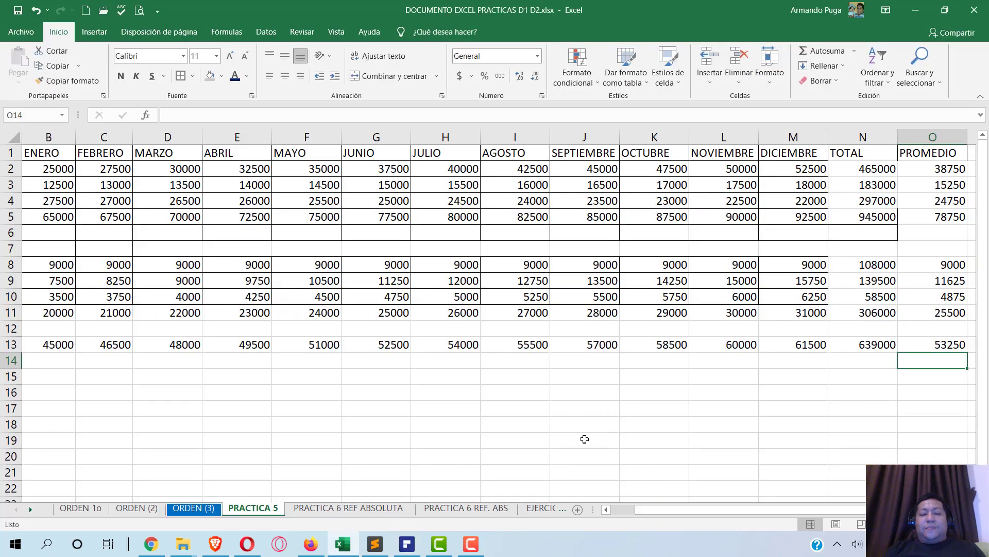
click(369, 509)
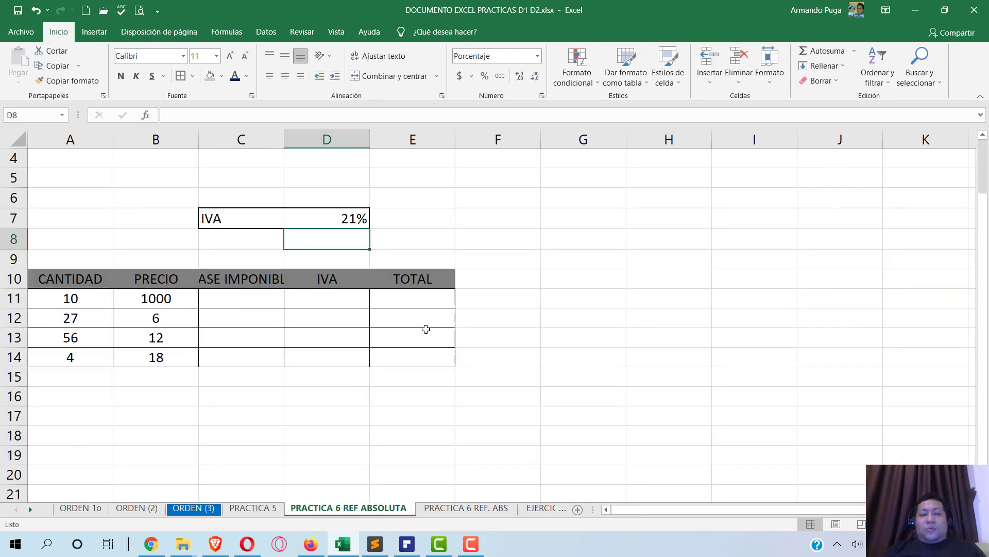
scroll(426, 328, up, 1)
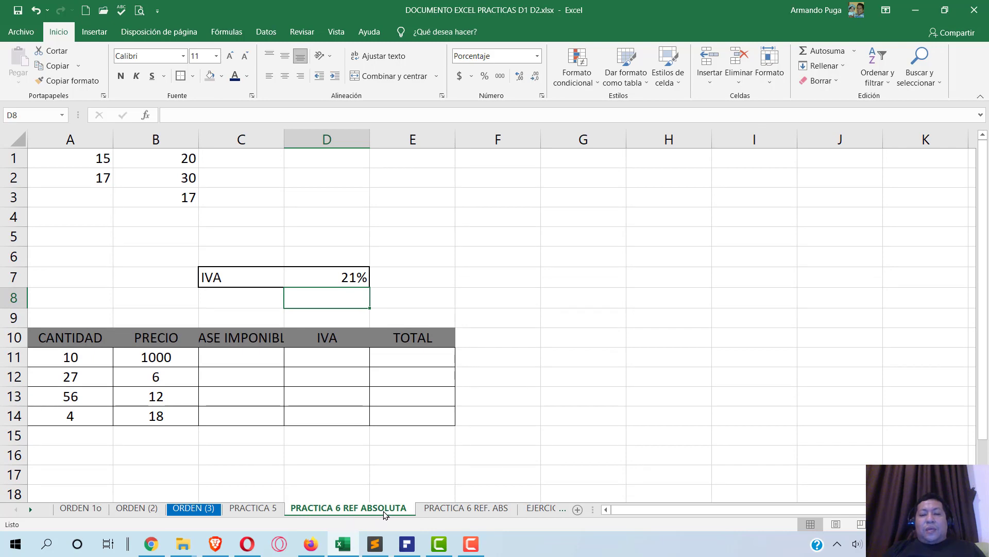
click(407, 544)
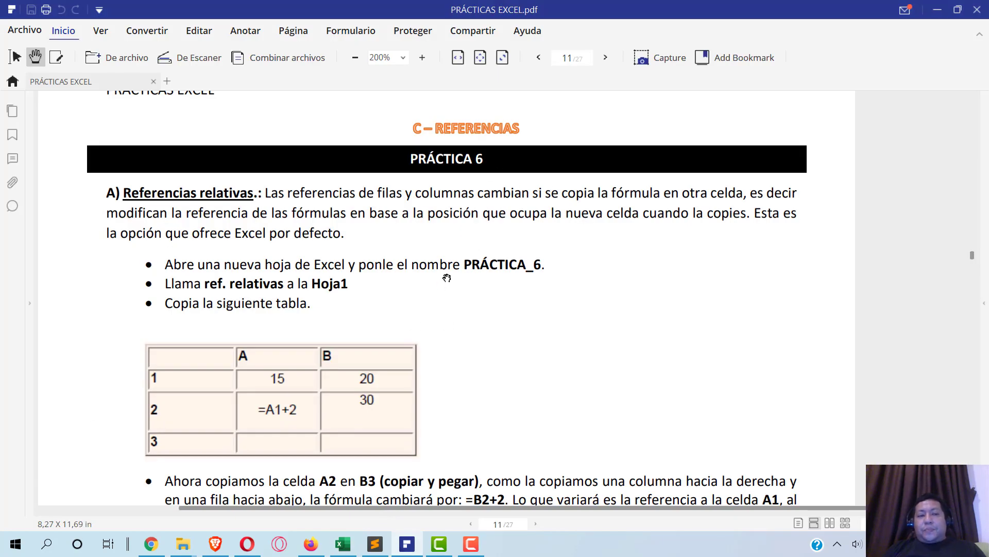
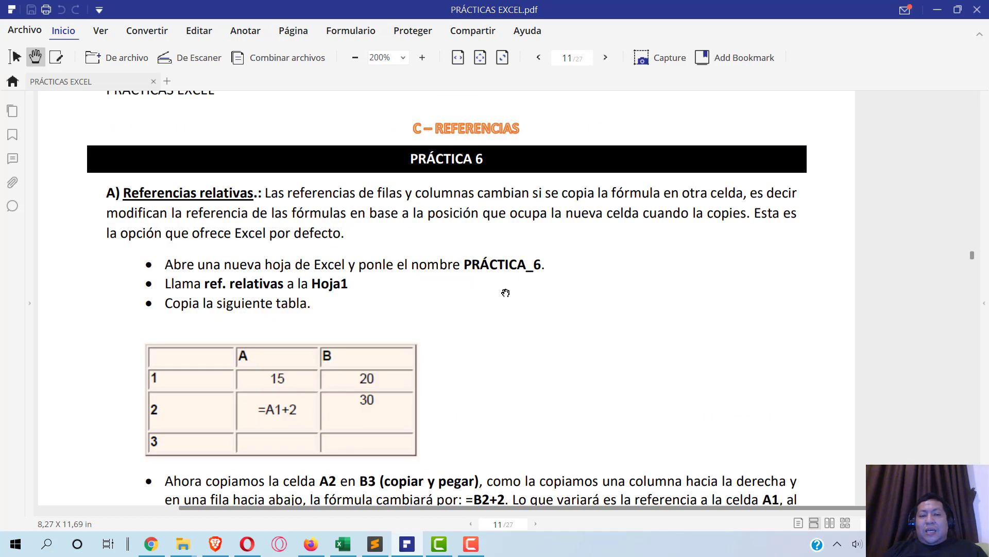
- Find the Práctica 6 table (15, 20, =A1+2, 30) on page 11, then bring Excel forward
scroll(506, 292, down, 3)
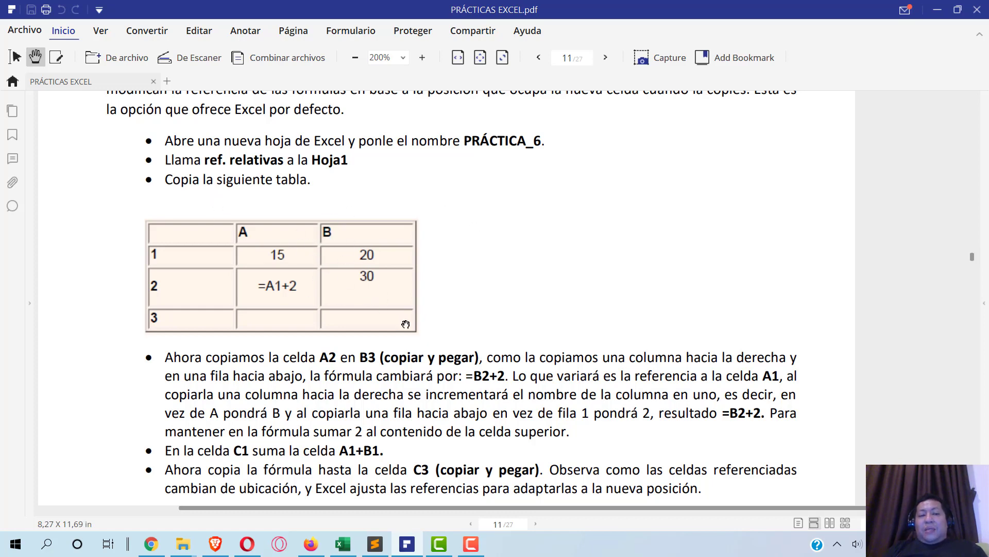
key(alt+Tab)
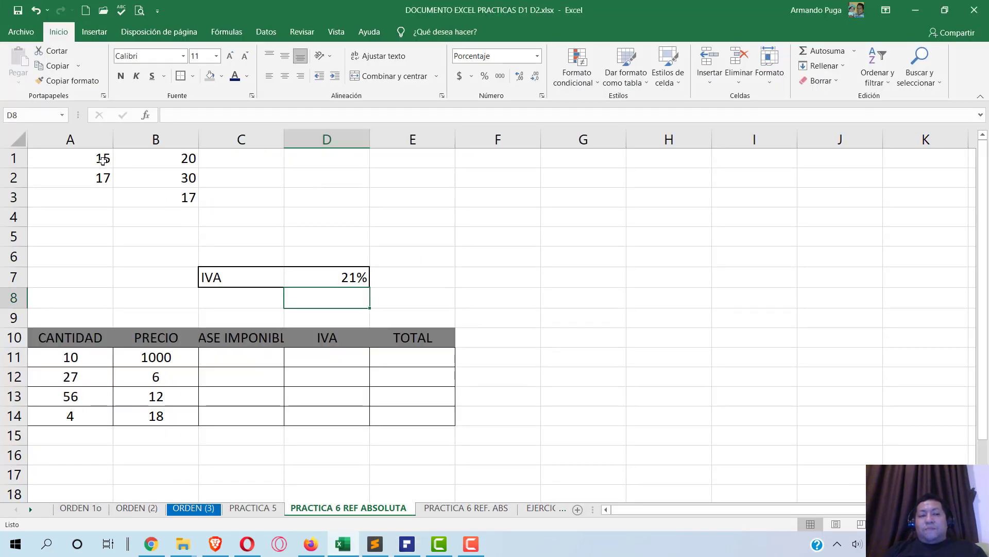
- Delete the 17 in B3 and the formula in A2, leaving only 15, 20 and 30
click(98, 158)
key(alt+Tab)
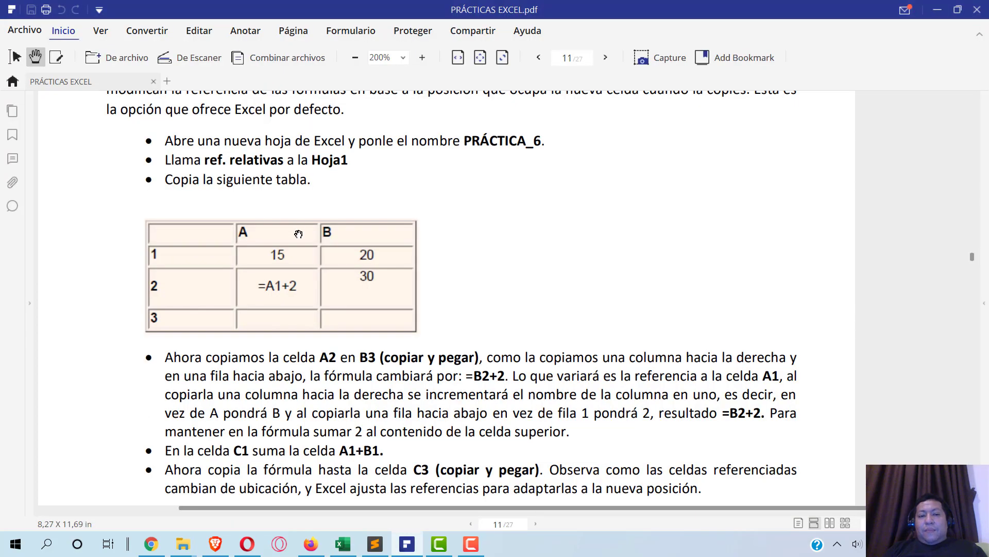
key(alt+Tab)
click(181, 196)
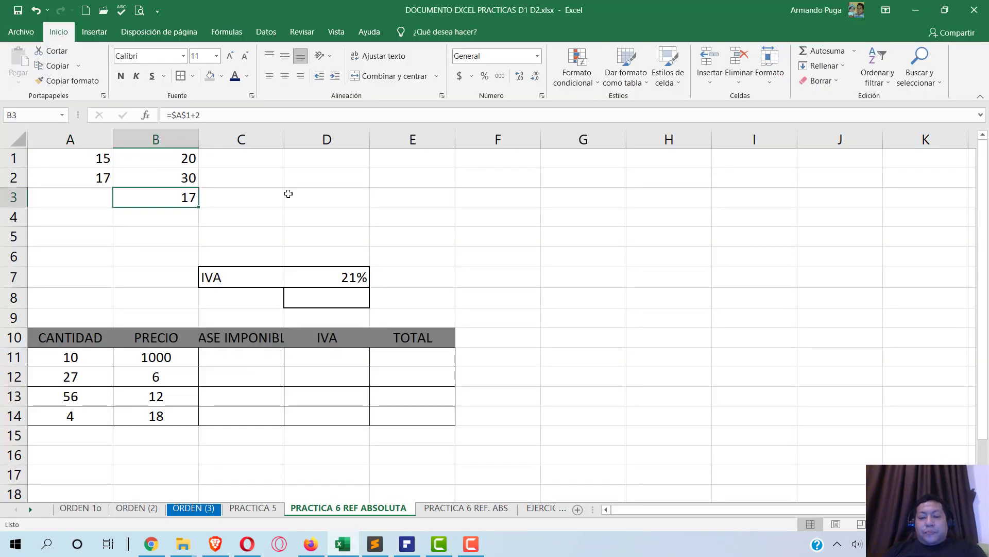
key(Delete)
key(alt+Tab)
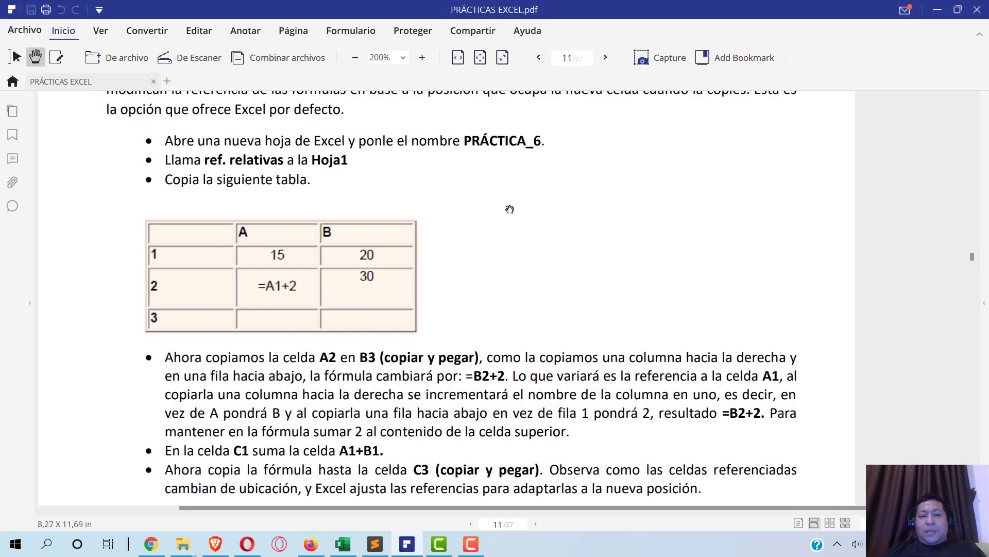
key(alt+Tab)
click(93, 179)
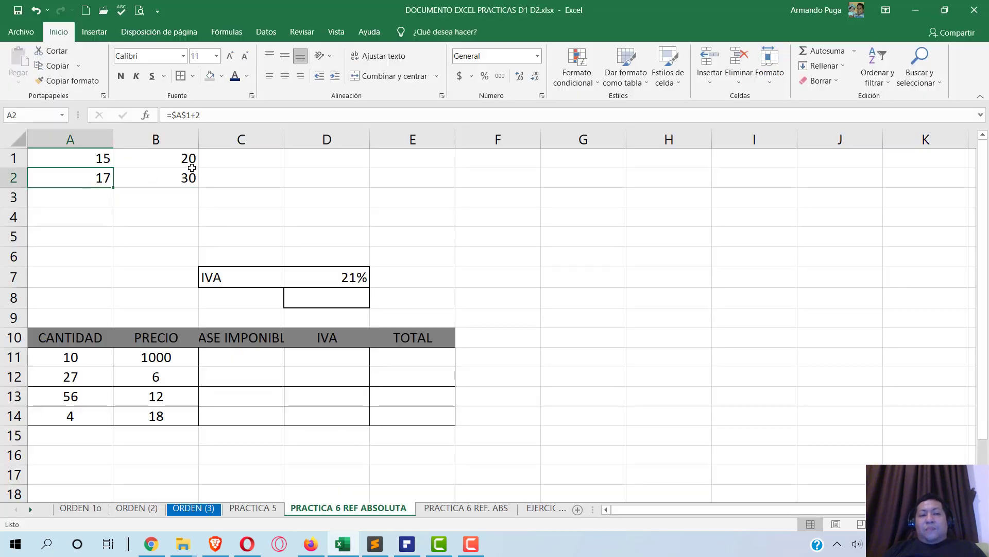
key(F2)
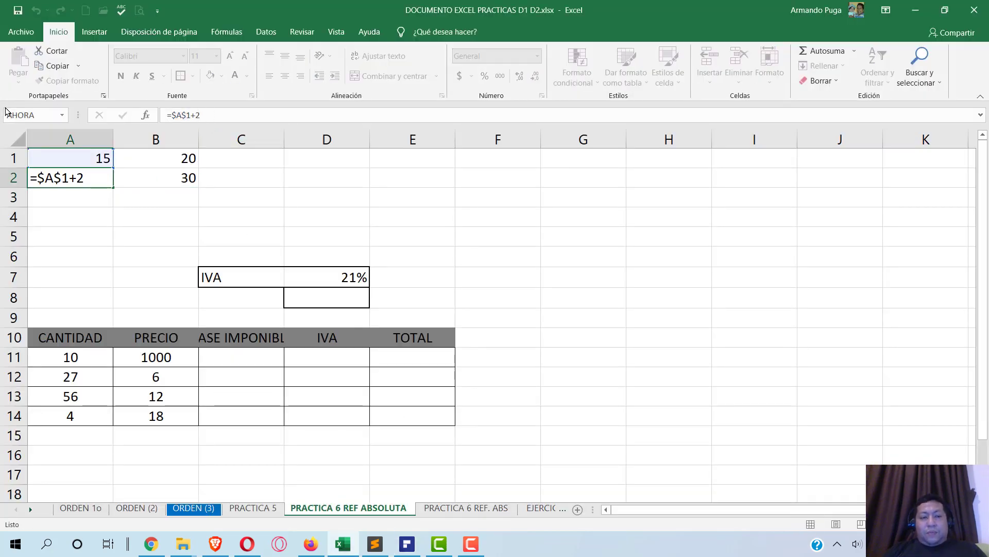
key(Escape)
key(Delete)
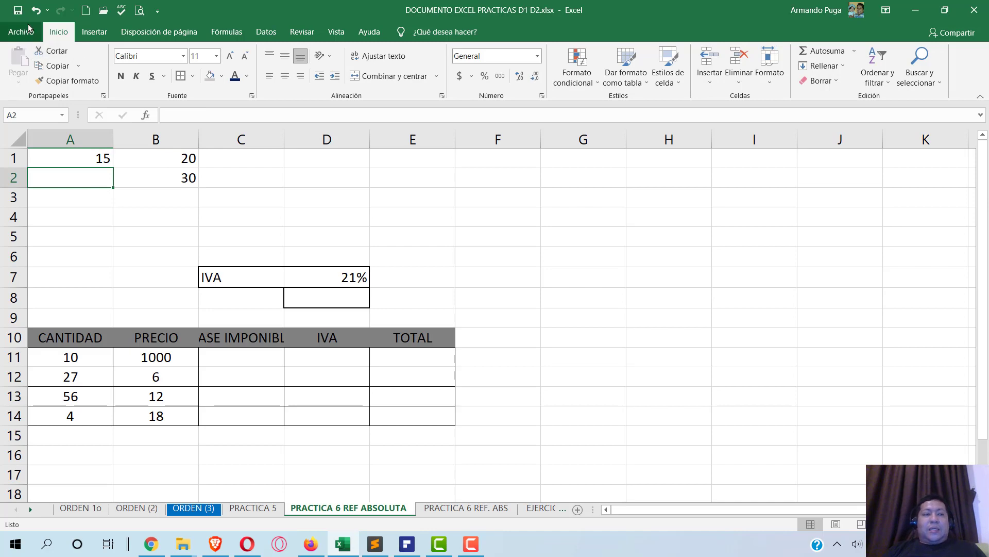
key(alt+Tab)
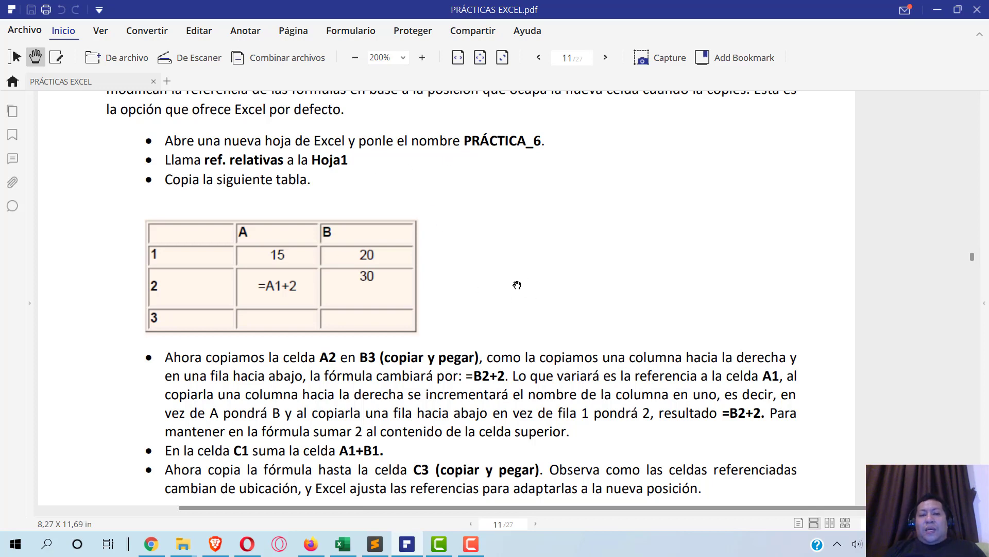
- Compare the Excel sheet against the Práctica 6 instructions in the PDF
click(342, 543)
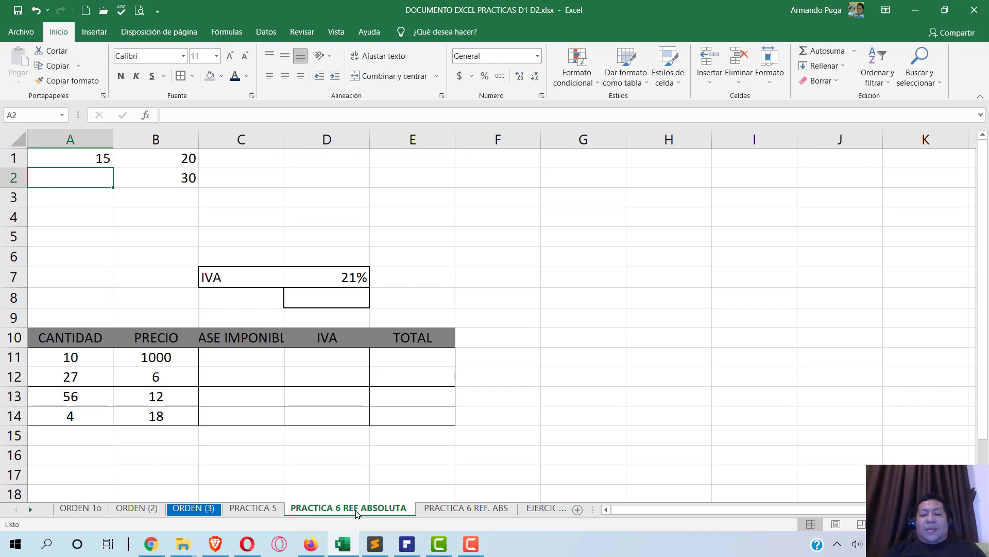
key(alt+Tab)
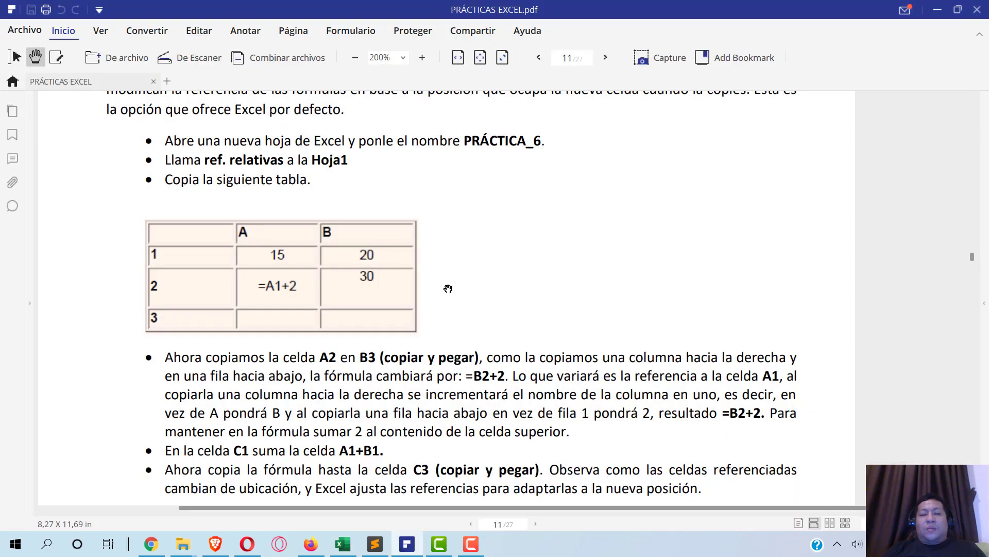
key(alt+Tab)
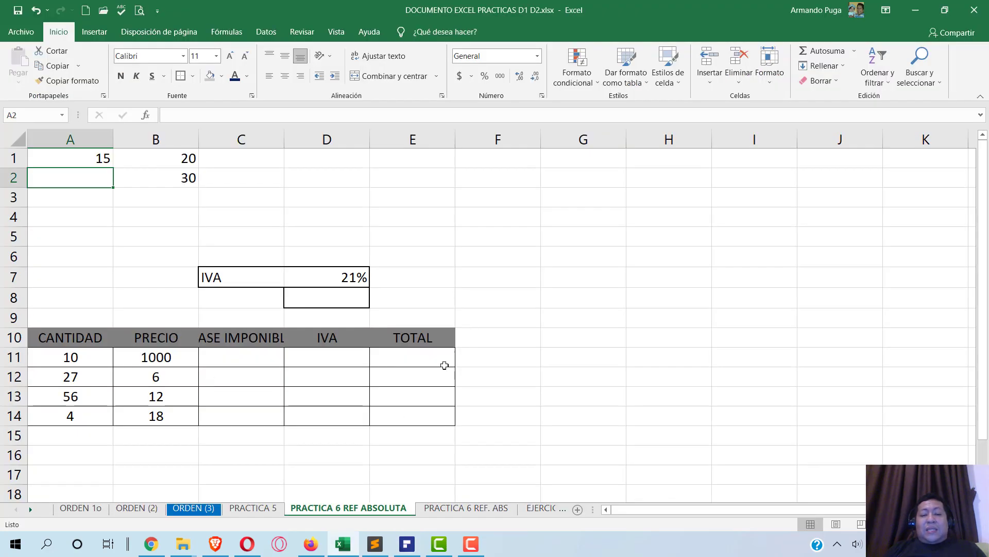
key(alt+Tab)
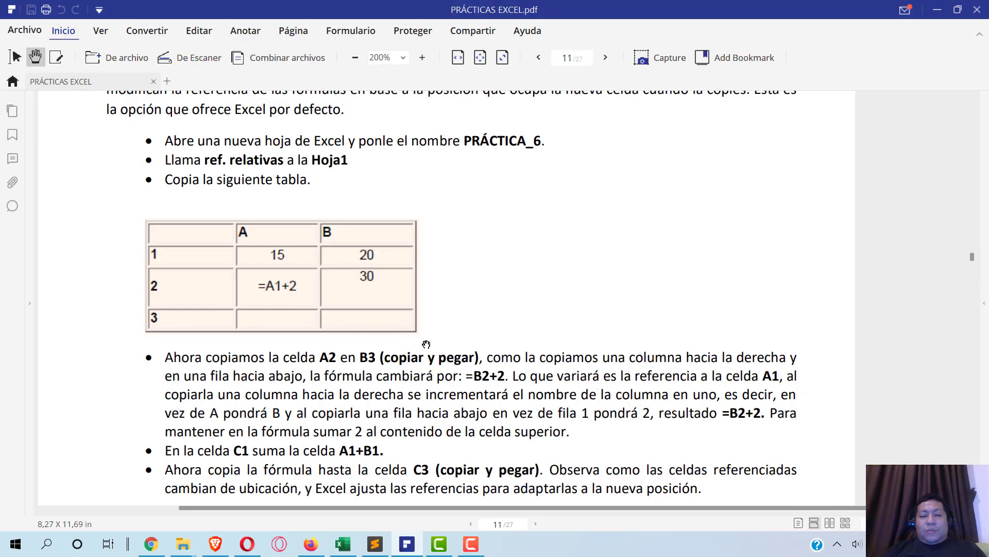
key(alt+Tab)
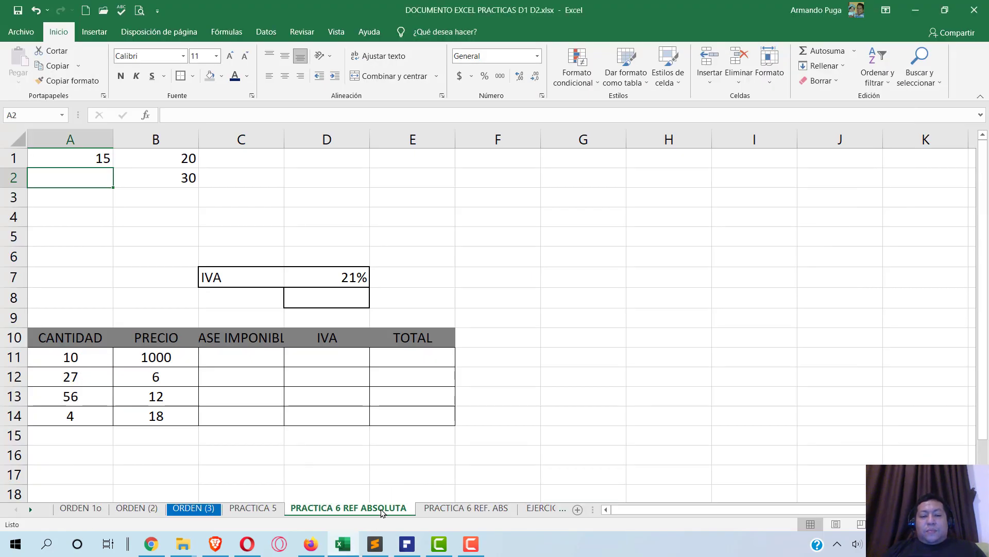
- Rename the sheet tab from PRACTICA 6 REF ABSOLUTA to PRACTICA 6 REF RELATIVA
right_click(382, 511)
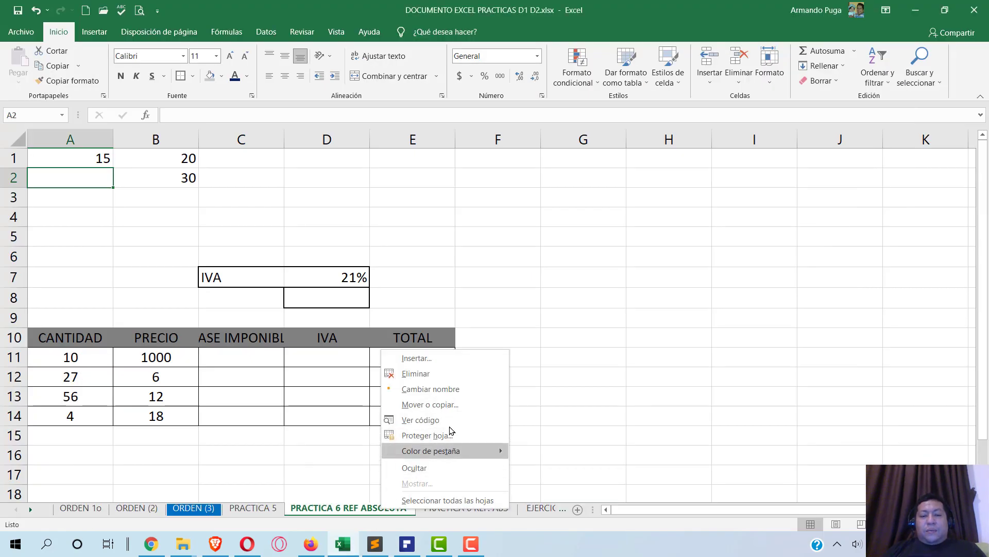
click(442, 389)
key(End)
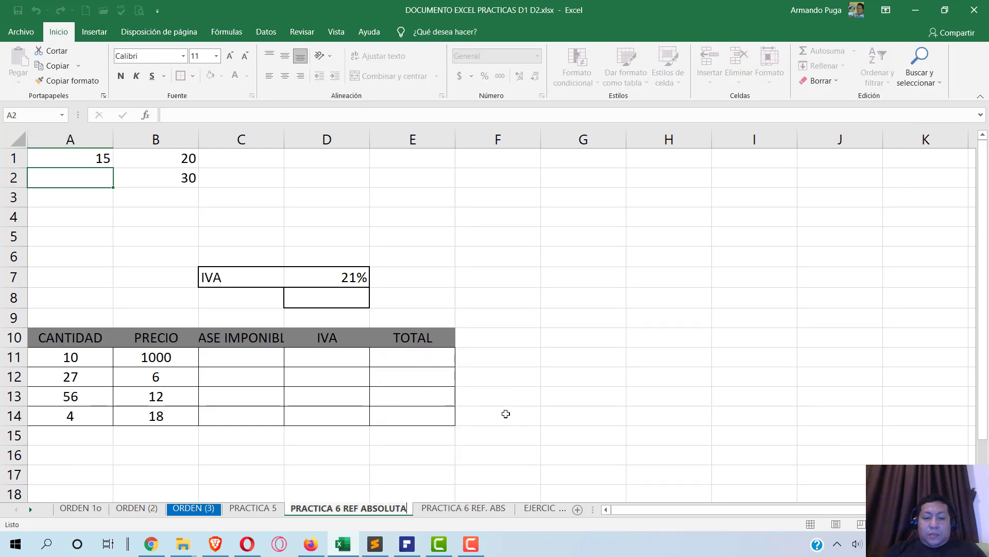
key(BackSpace)
key(BackSpace)
key(BackSpace)
key(BackSpace)
key(BackSpace)
key(BackSpace)
key(BackSpace)
key(BackSpace)
text(RE)
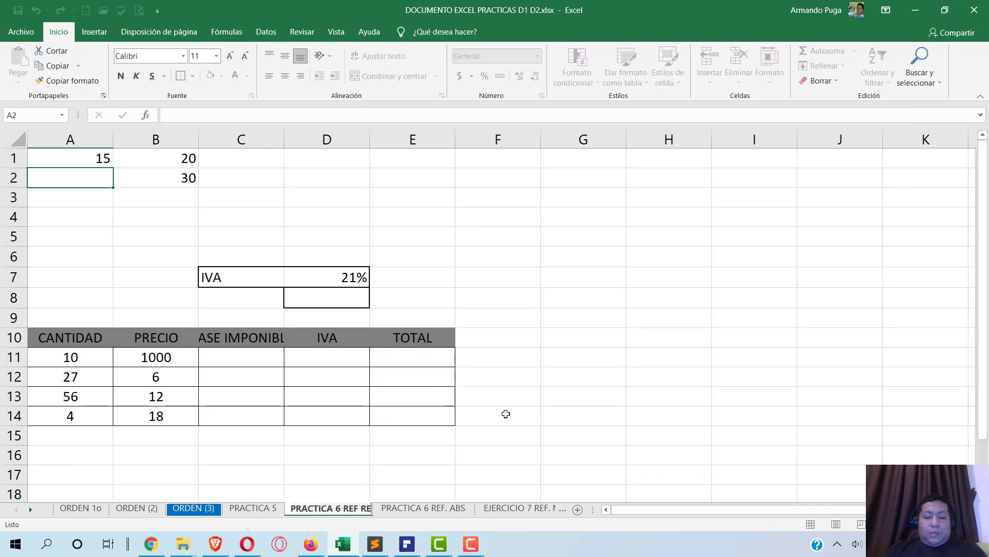
text(LKA)
key(BackSpace)
key(BackSpace)
text(ATIVA)
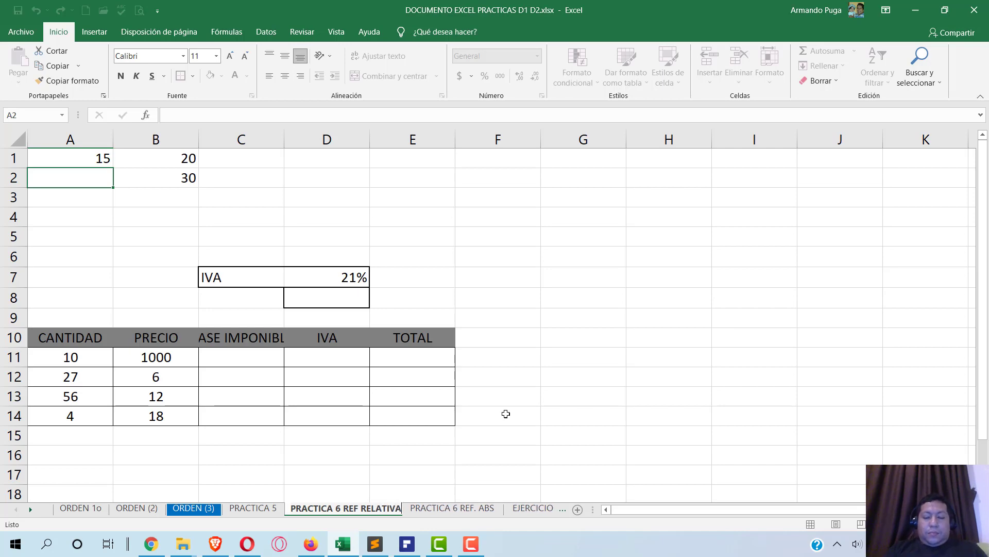
key(Return)
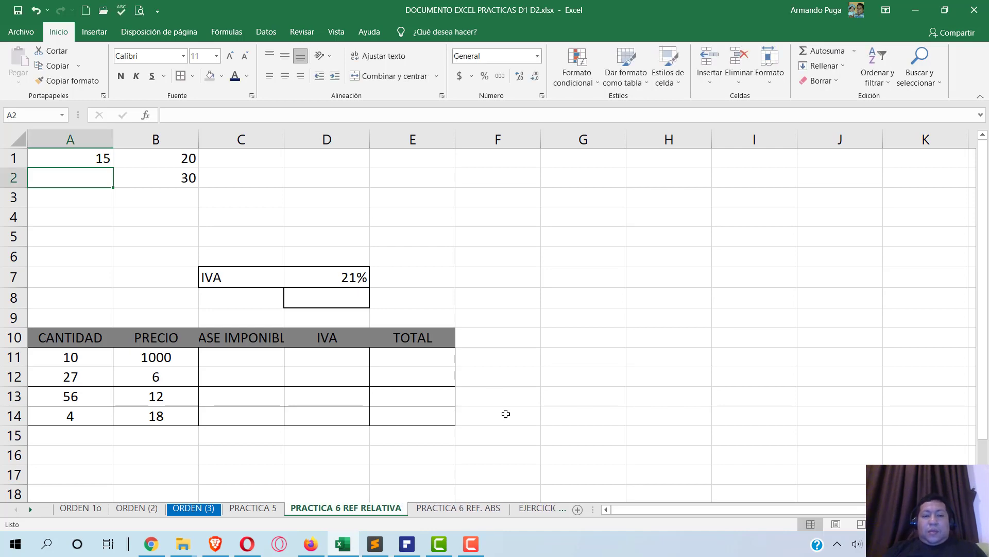
key(alt+Tab)
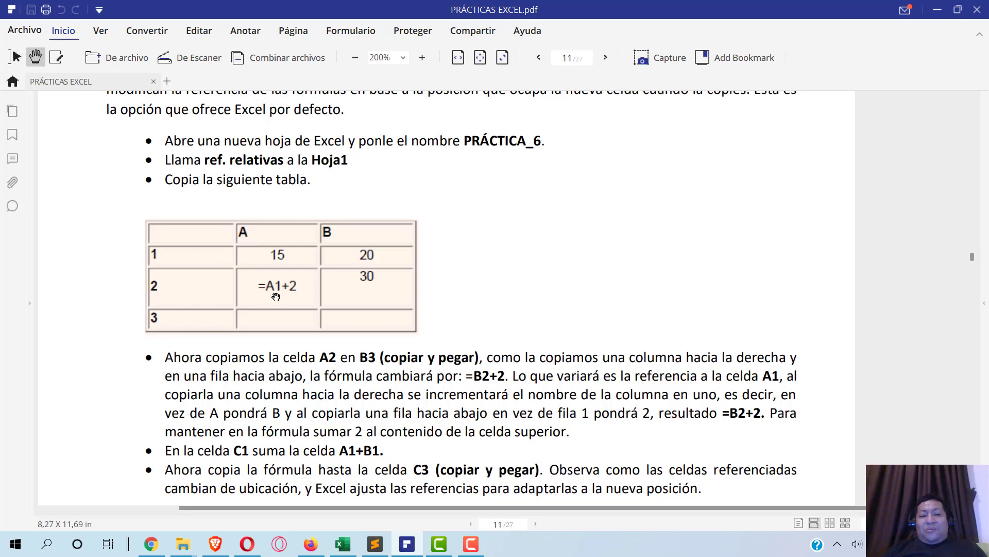
- Enter the formula =A1+2 in A2 so it displays 17
key(alt+Tab)
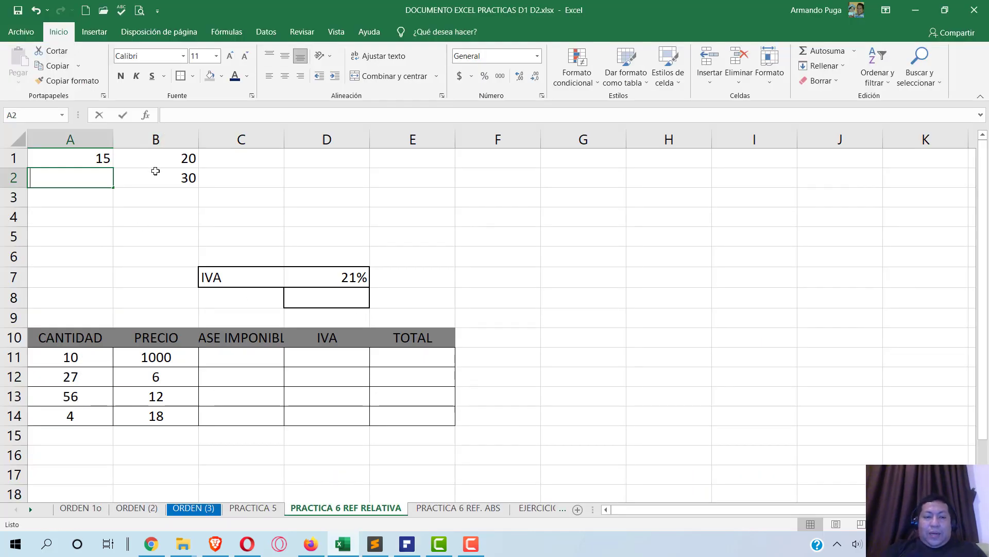
text(=A1+2)
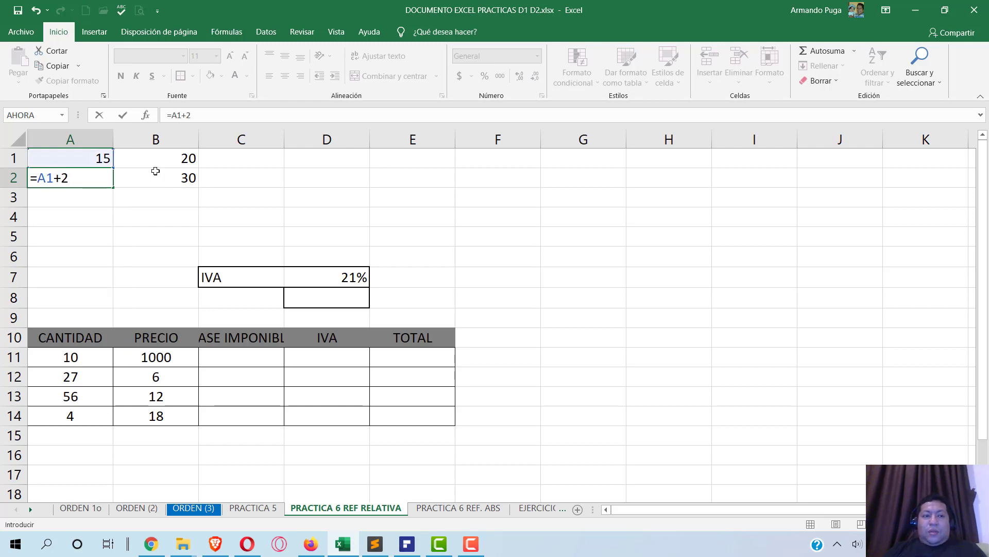
key(Return)
click(98, 175)
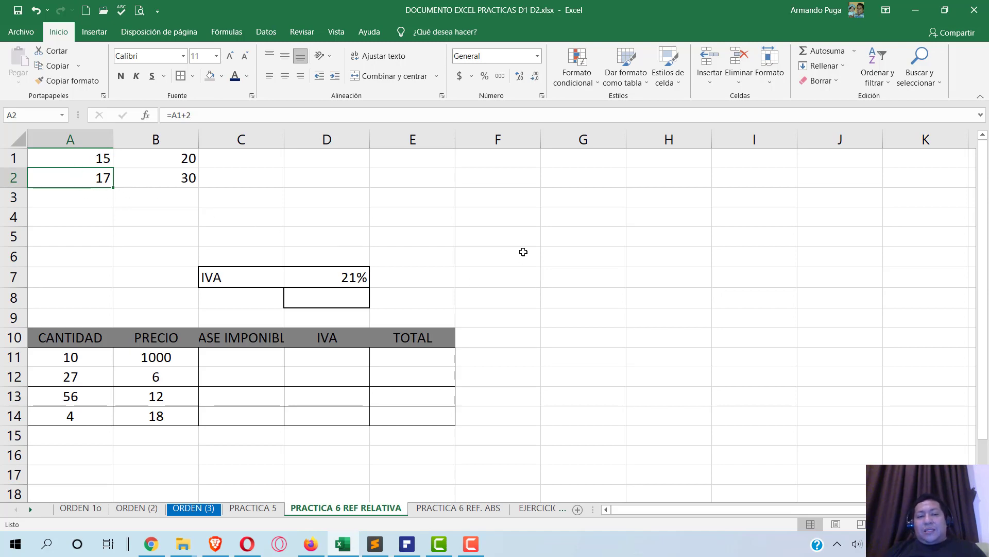
key(alt+Tab)
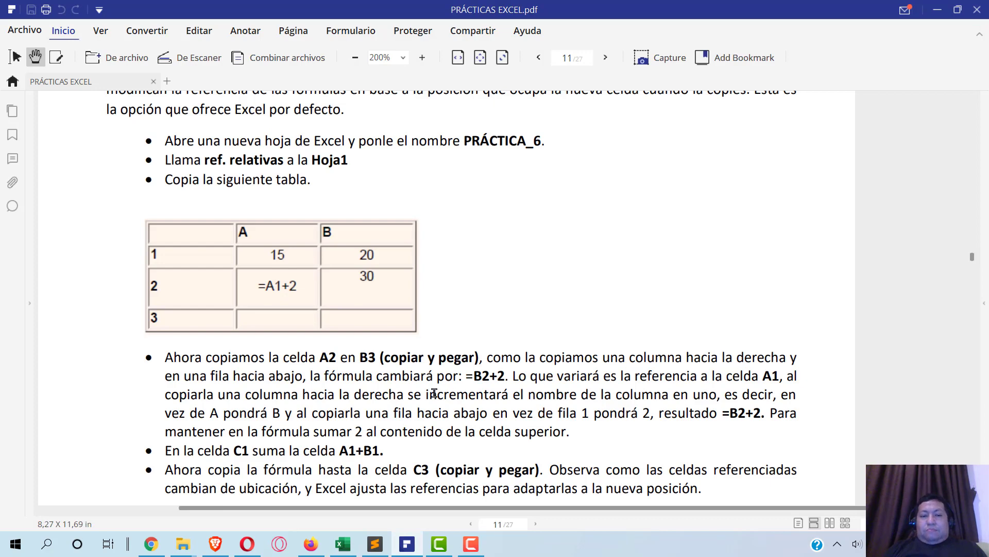
- Copy A2's =A1+2 formula and paste it into B3
scroll(417, 352, down, 1)
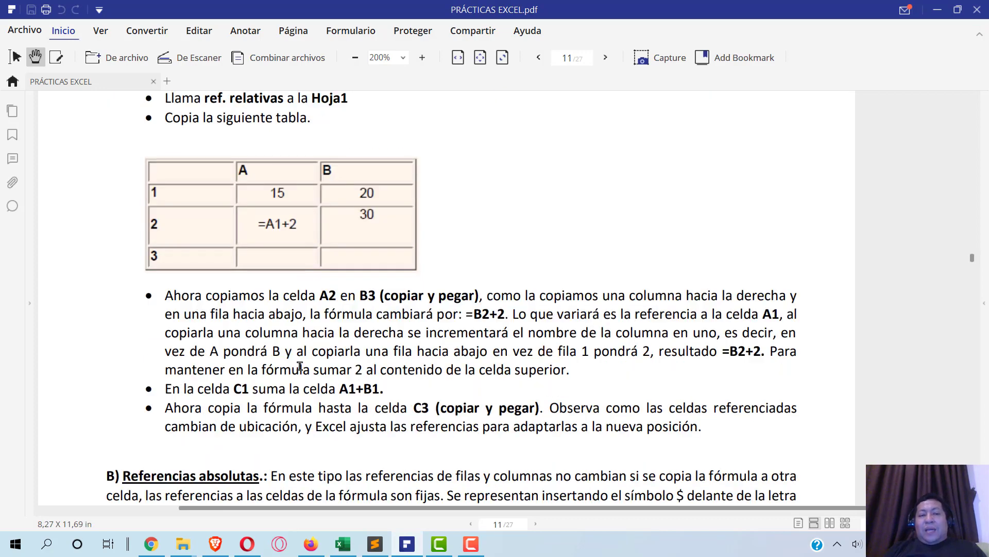
scroll(296, 358, down, 1)
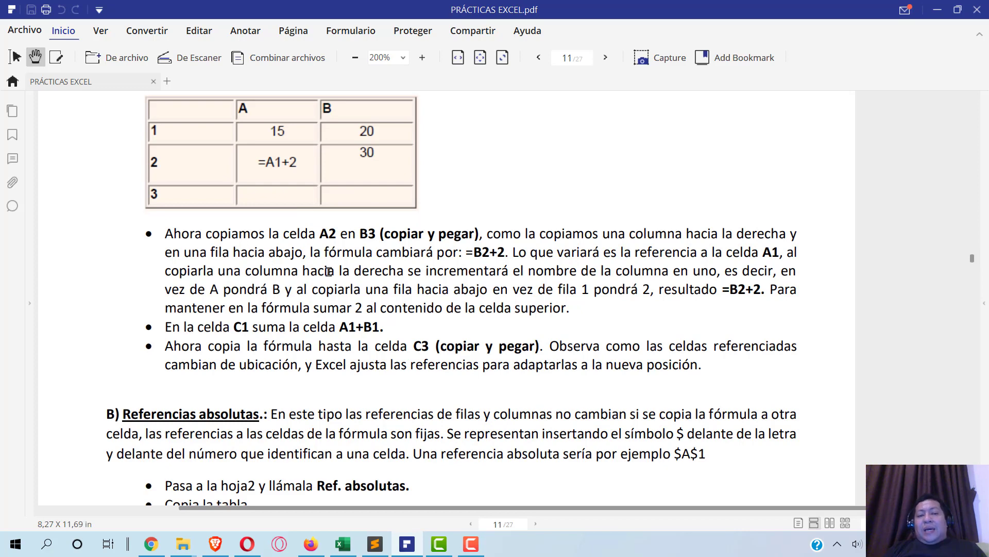
key(alt+Tab)
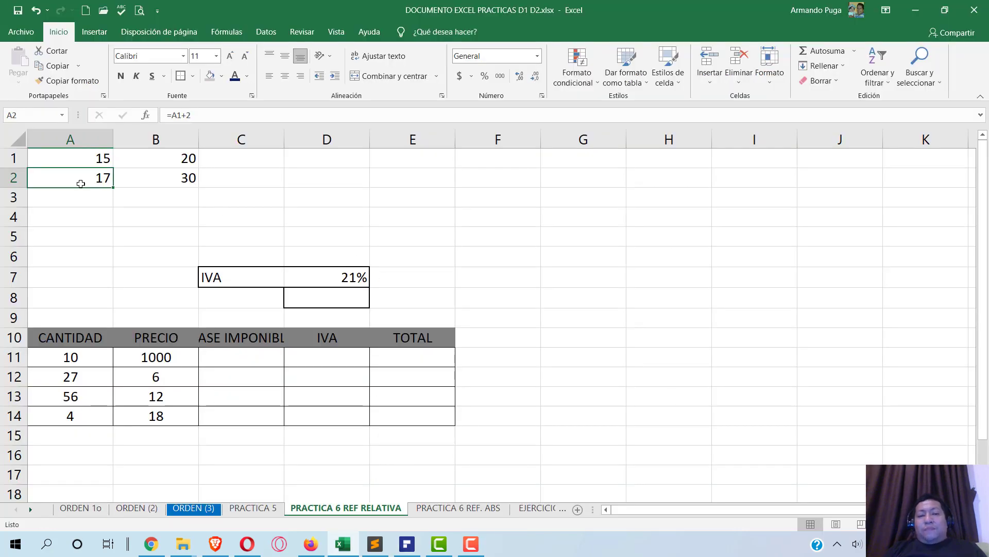
key(ctrl+c)
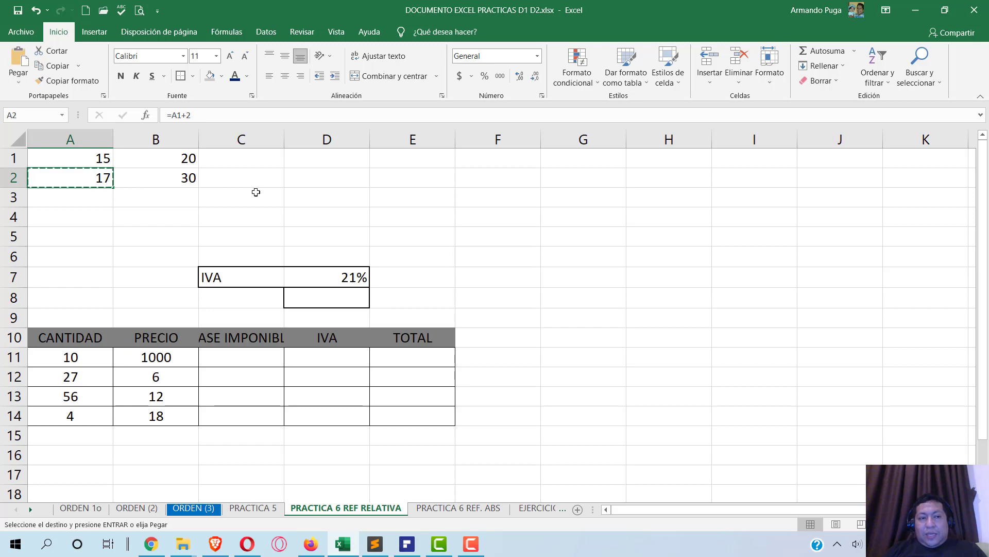
click(167, 199)
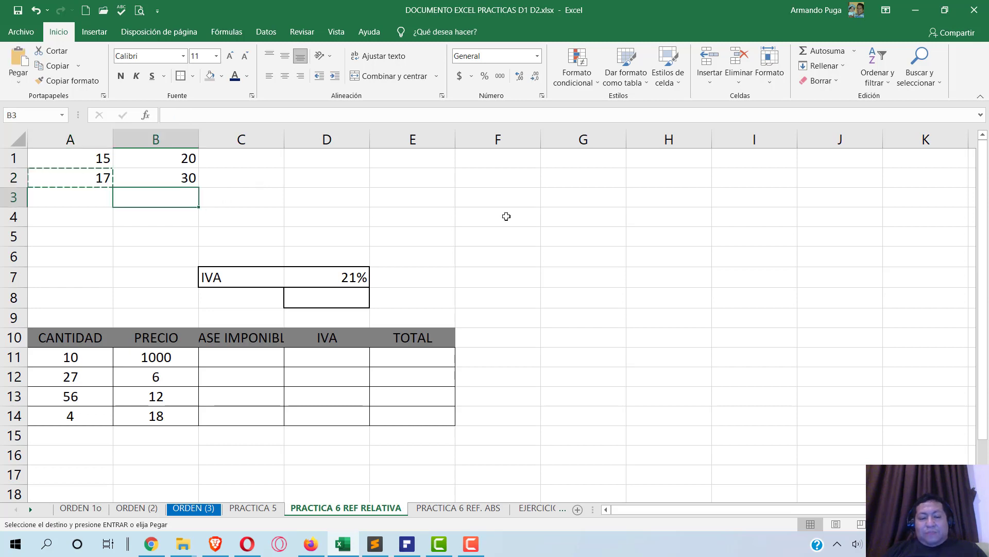
key(ctrl+v)
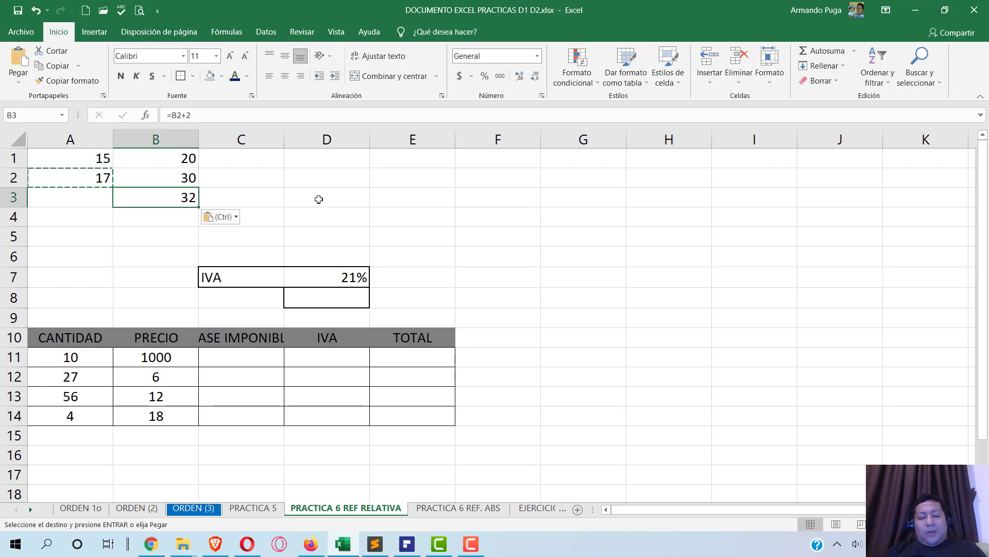
- Inspect B3's pasted formula, which adjusted to =B2+2
double_click(168, 192)
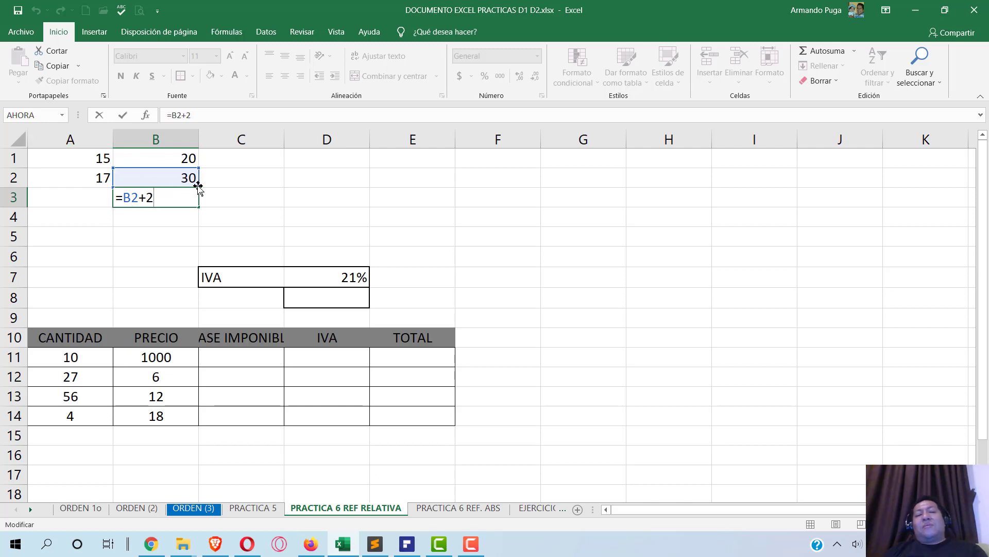
click(256, 221)
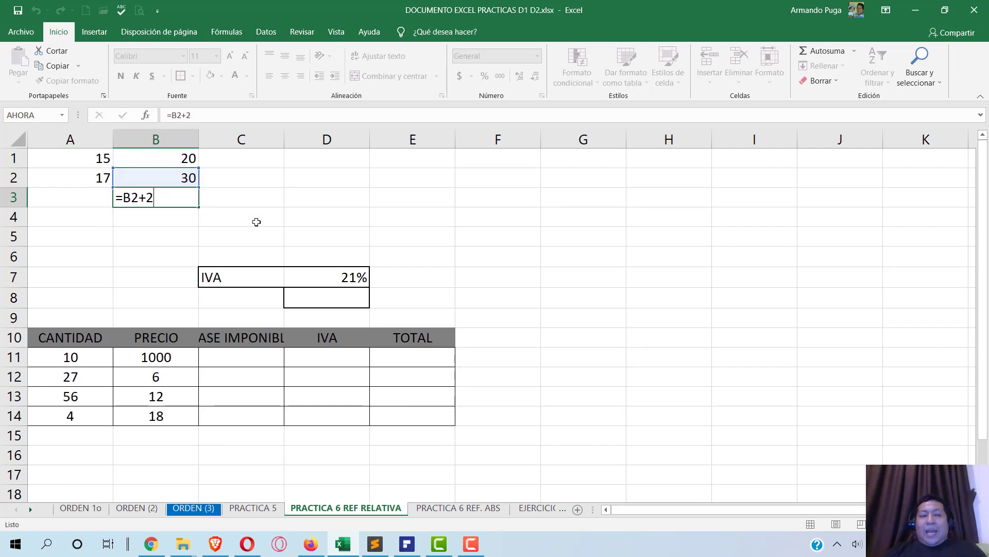
click(407, 544)
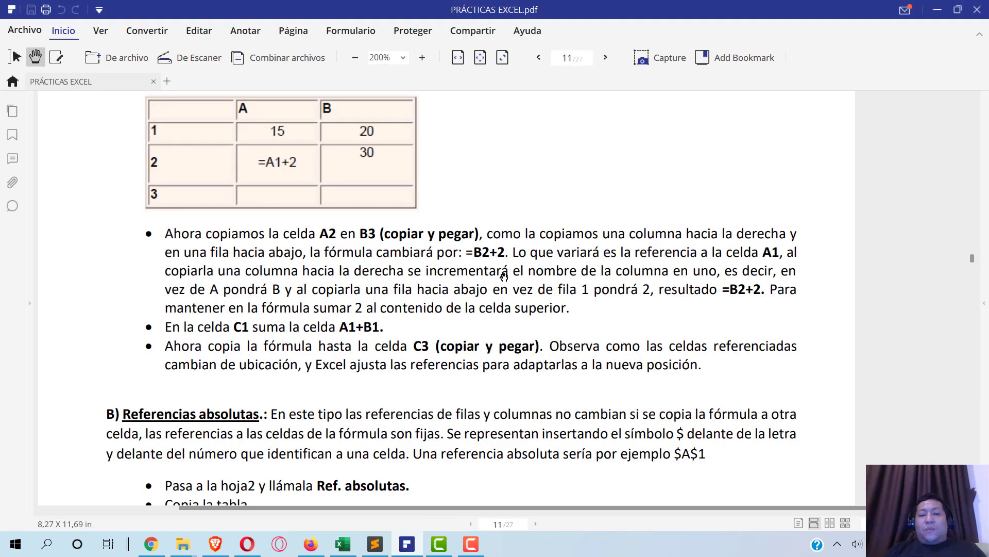
scroll(407, 254, up, 3)
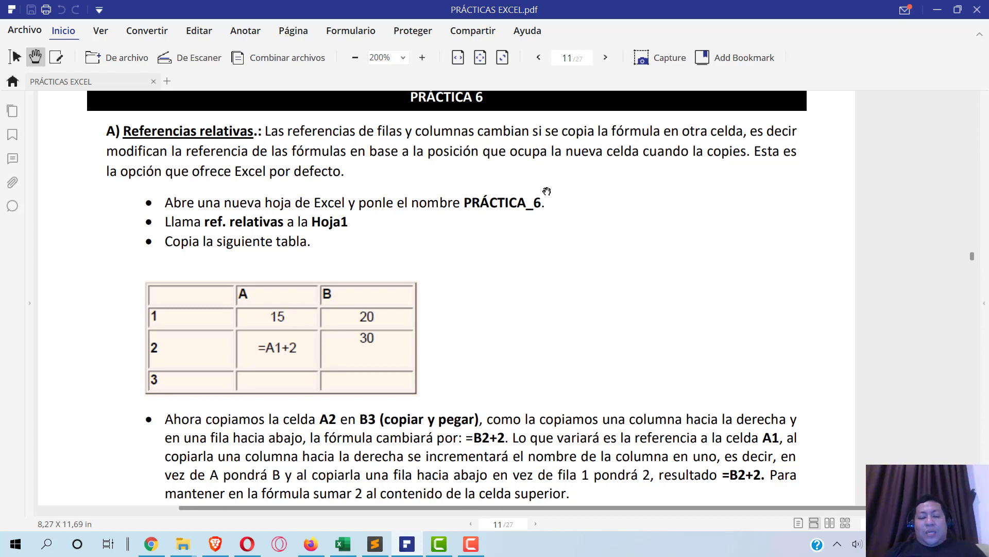
- Compare A2's =A1+2 with B3's =B2+2 and confirm B3 shows 32
key(alt+Tab)
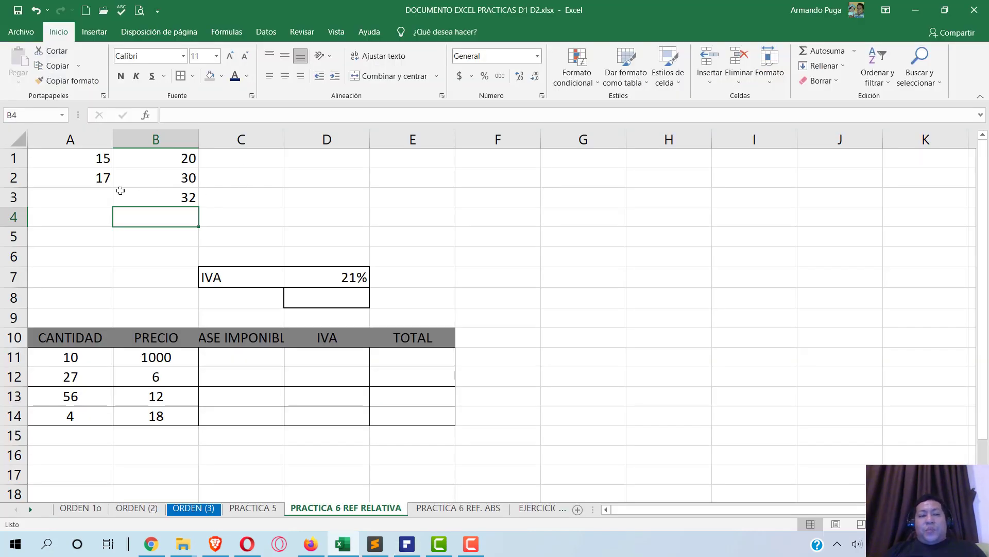
click(72, 177)
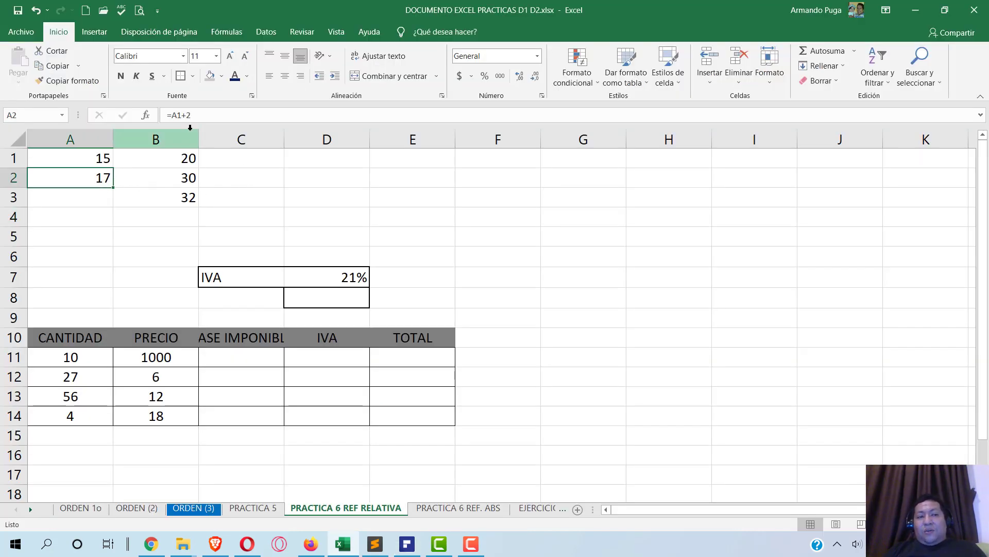
double_click(74, 178)
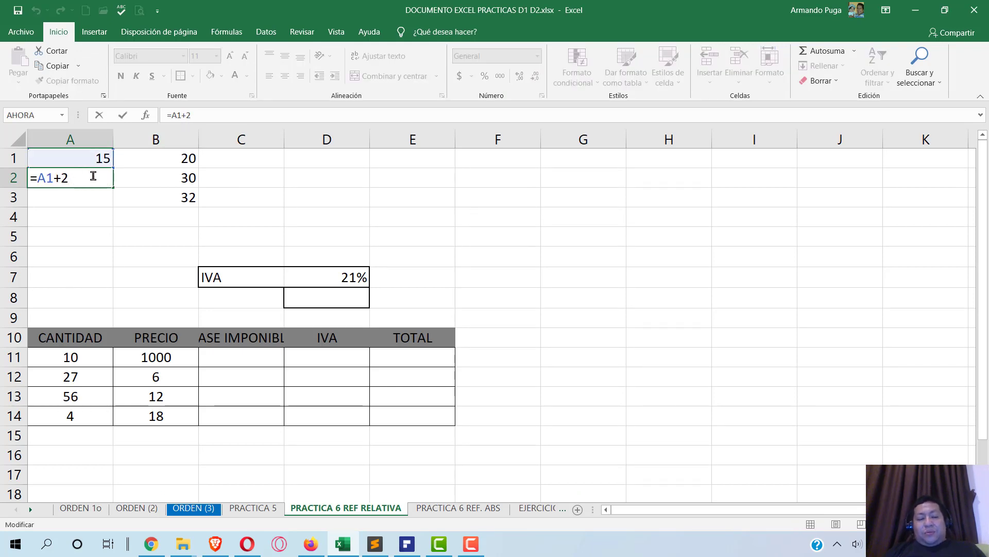
key(Escape)
click(169, 197)
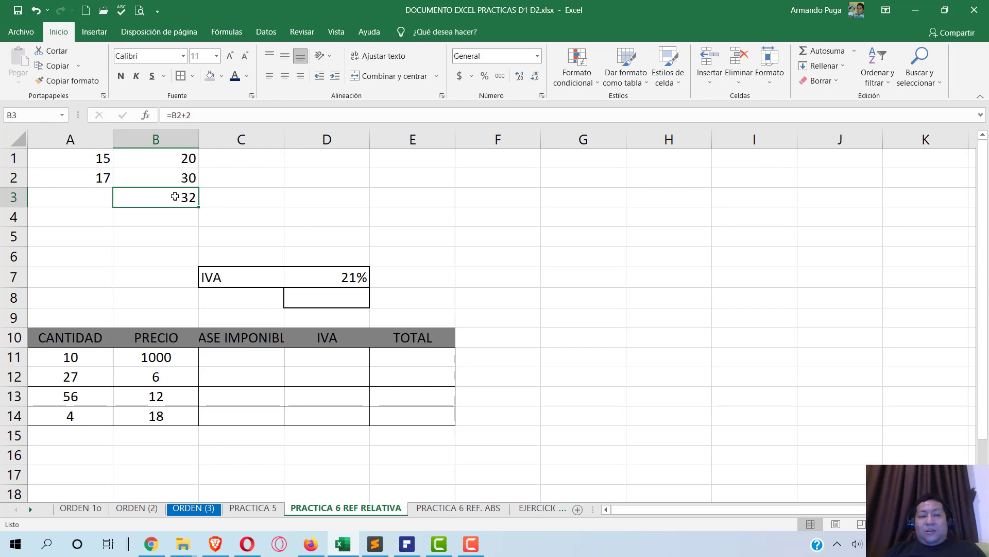
double_click(169, 197)
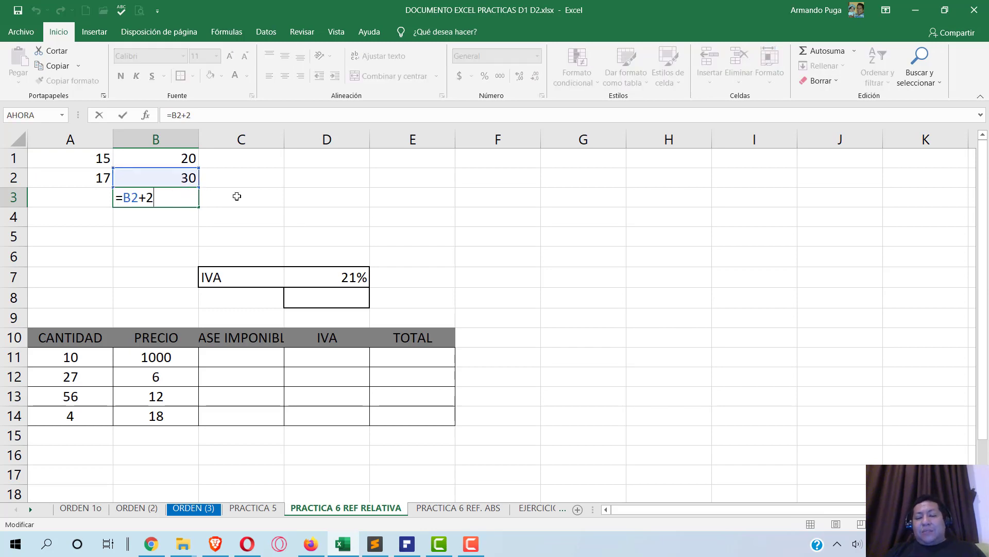
key(Return)
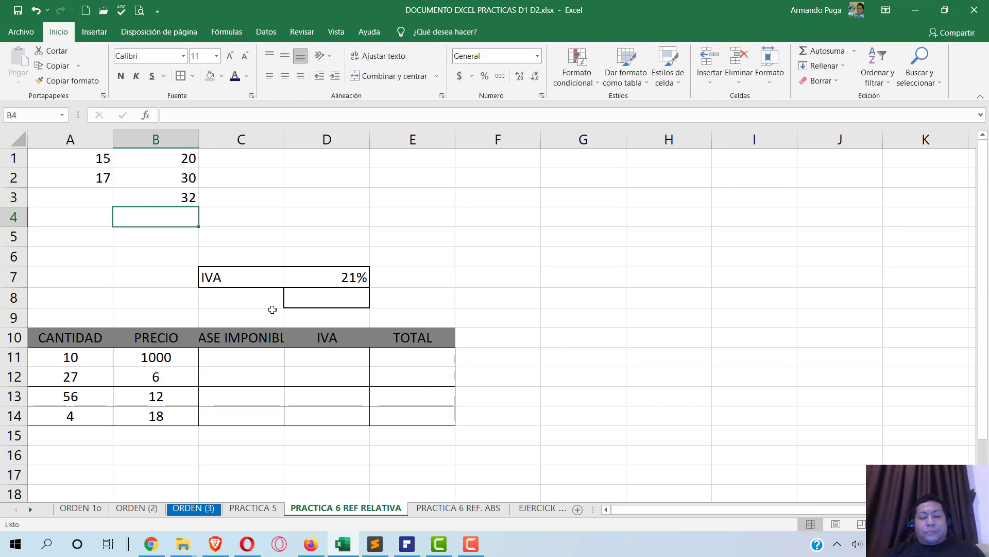
key(alt+Tab)
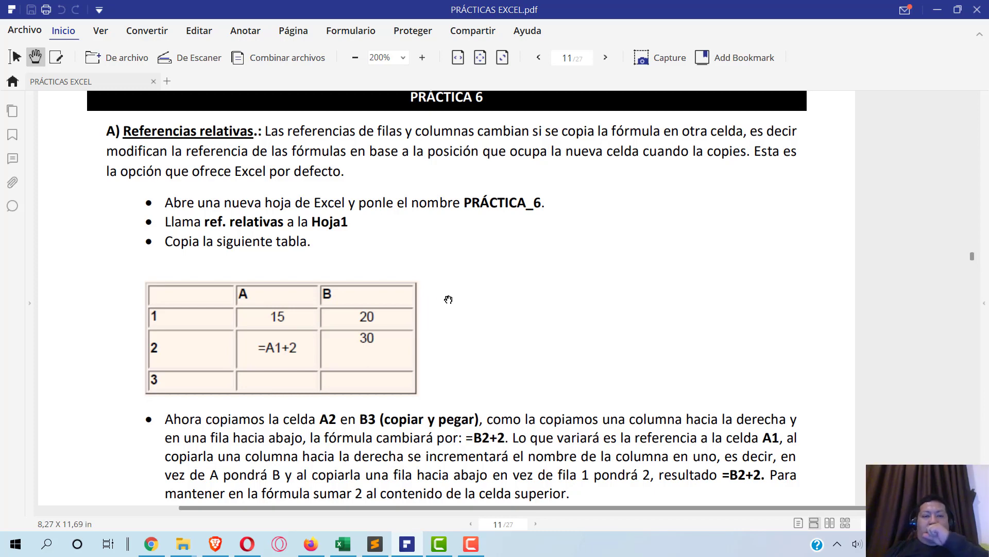
scroll(548, 370, down, 3)
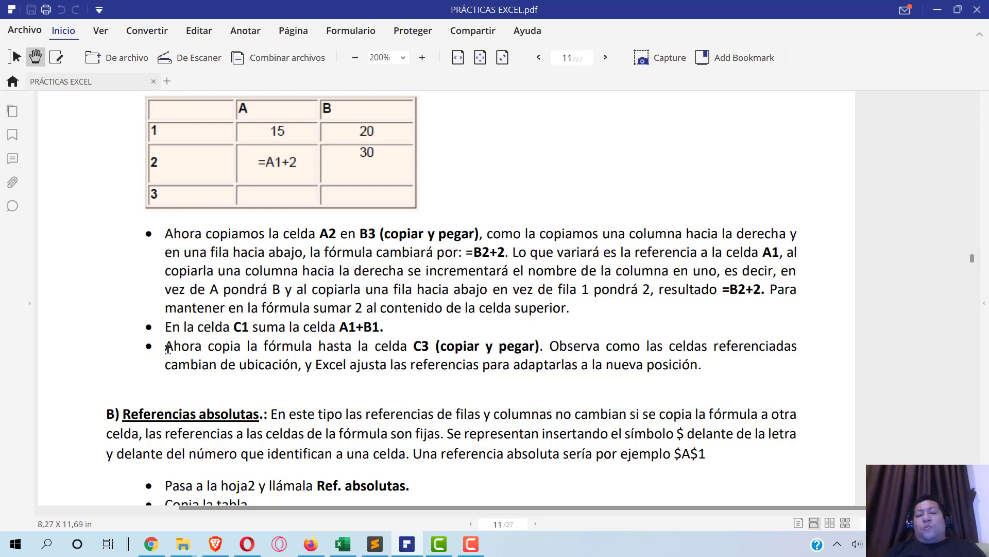
key(alt+Tab)
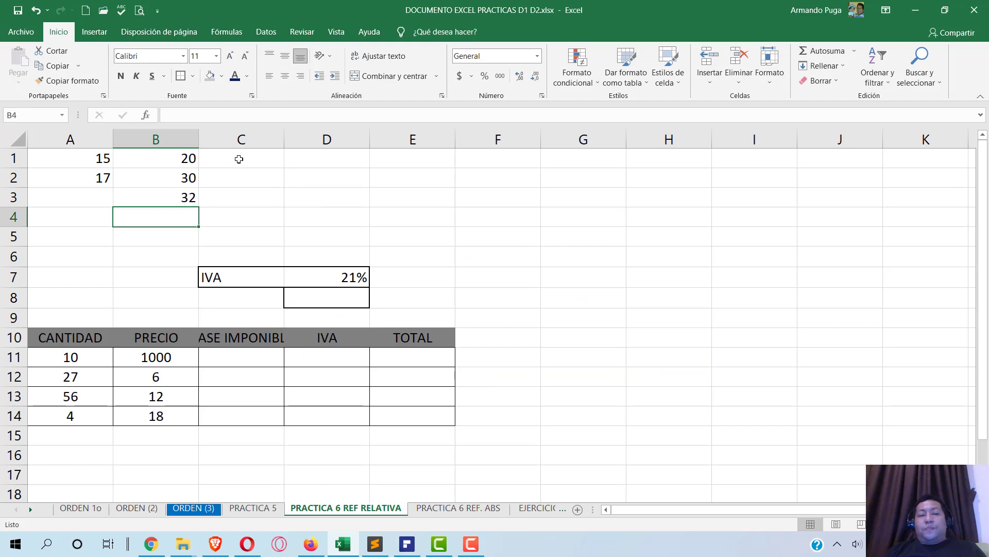
- Enter =A1+B1 in C1 by pointing at A1 and B1, giving 35
click(239, 157)
text(=)
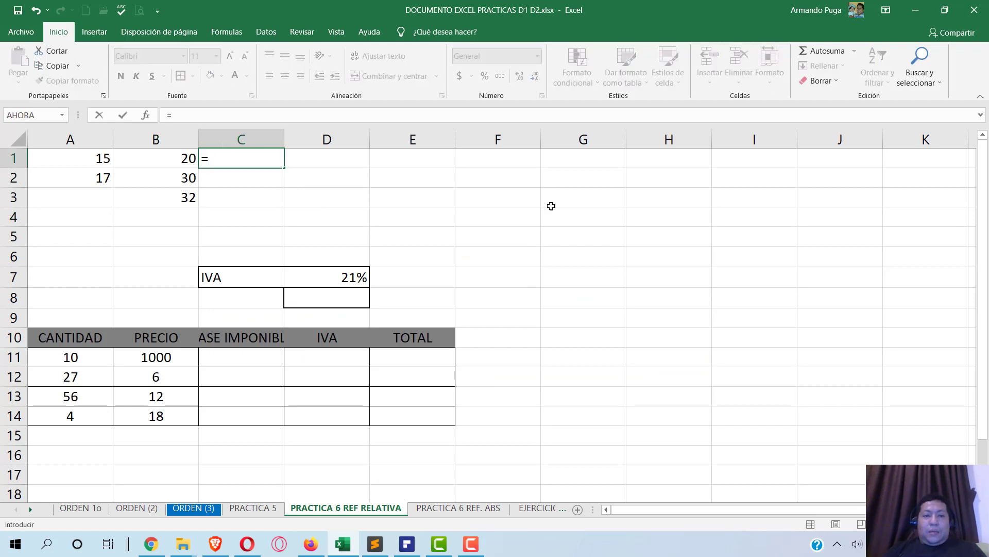
click(67, 161)
text(+)
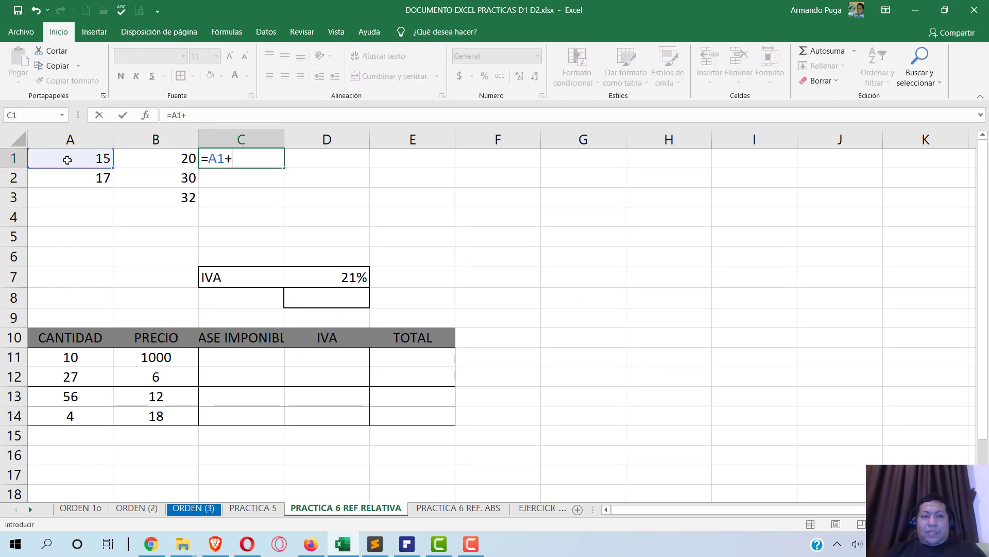
click(168, 161)
key(Return)
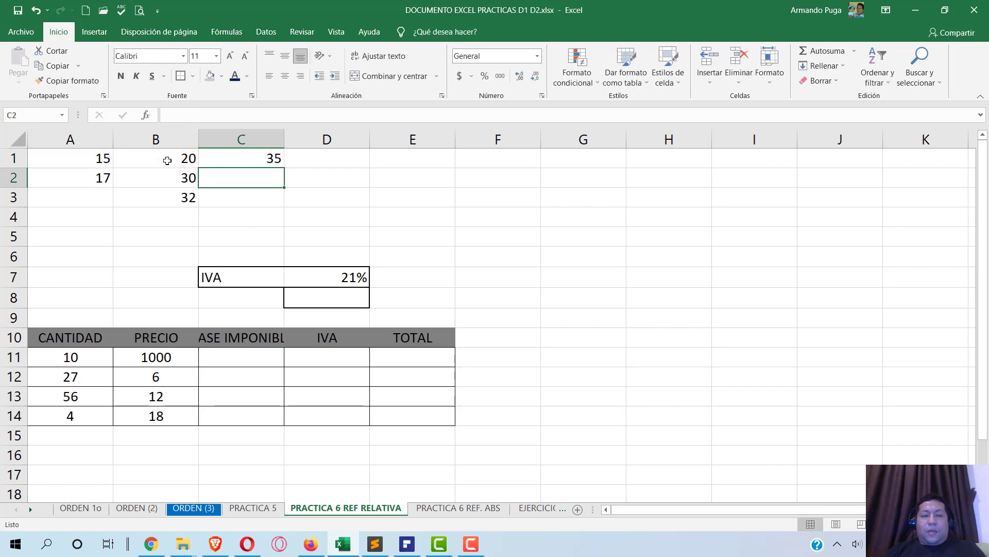
key(alt+Tab)
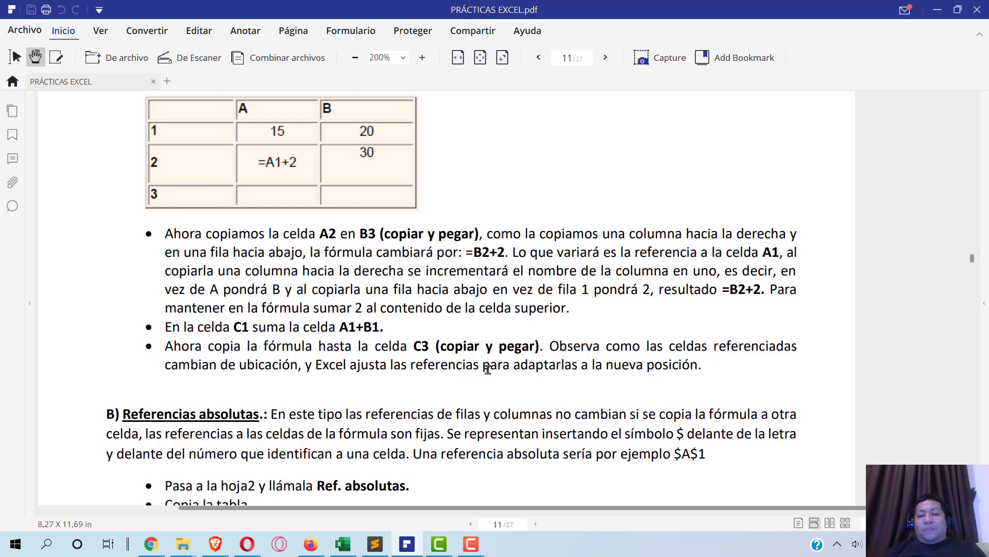
- Paste C1's sum formula into C2 and C3, producing 47 and 32
key(alt+Tab)
click(277, 163)
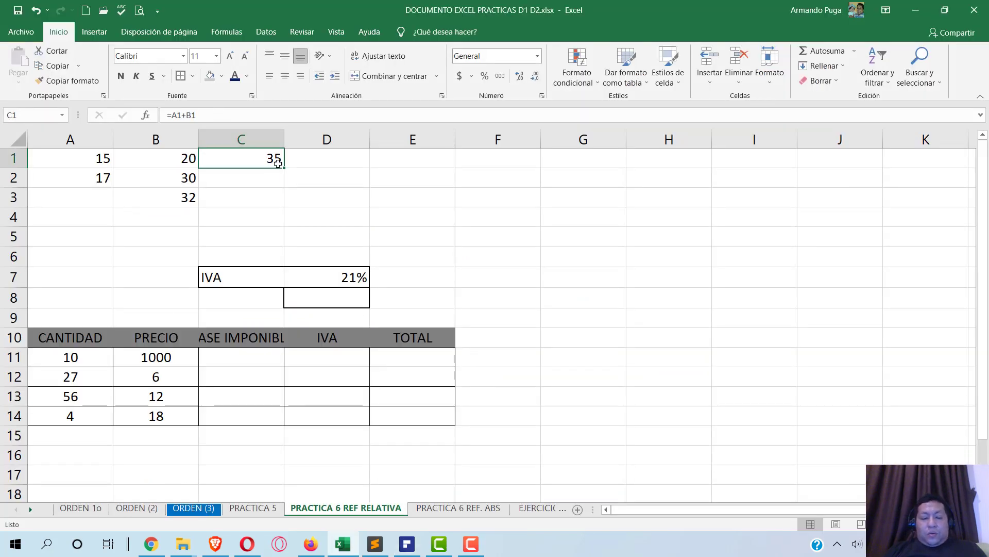
key(ctrl+c)
click(263, 194)
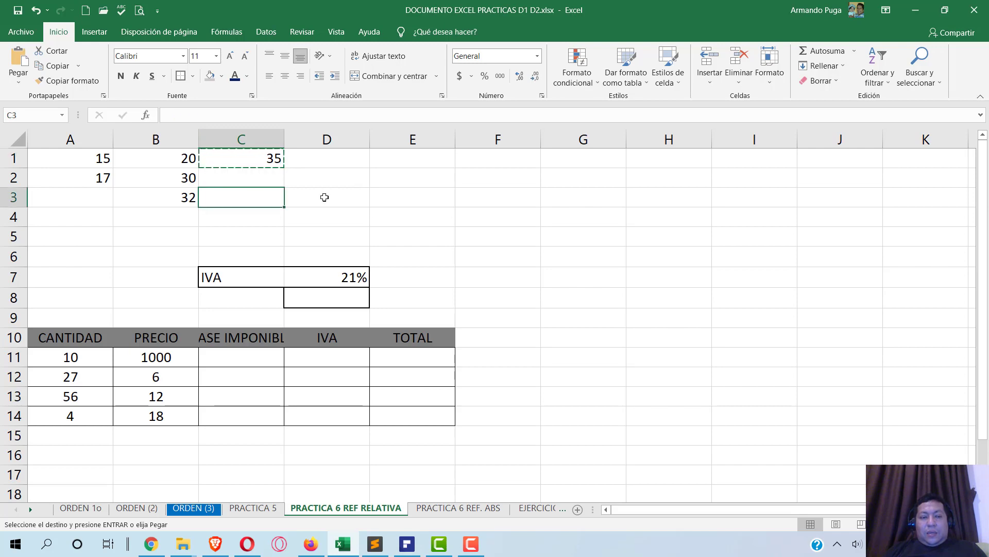
click(261, 177)
key(ctrl+v)
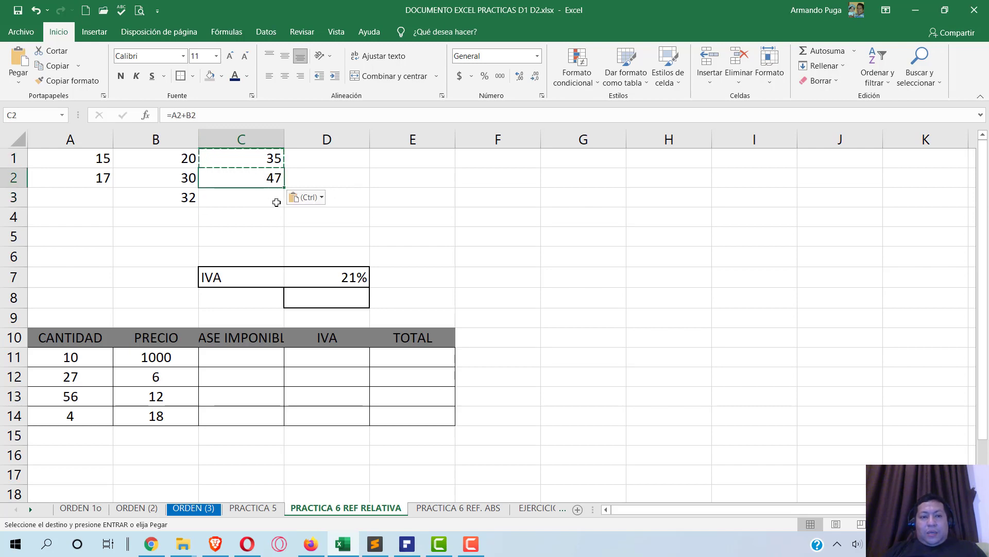
click(250, 196)
key(ctrl+v)
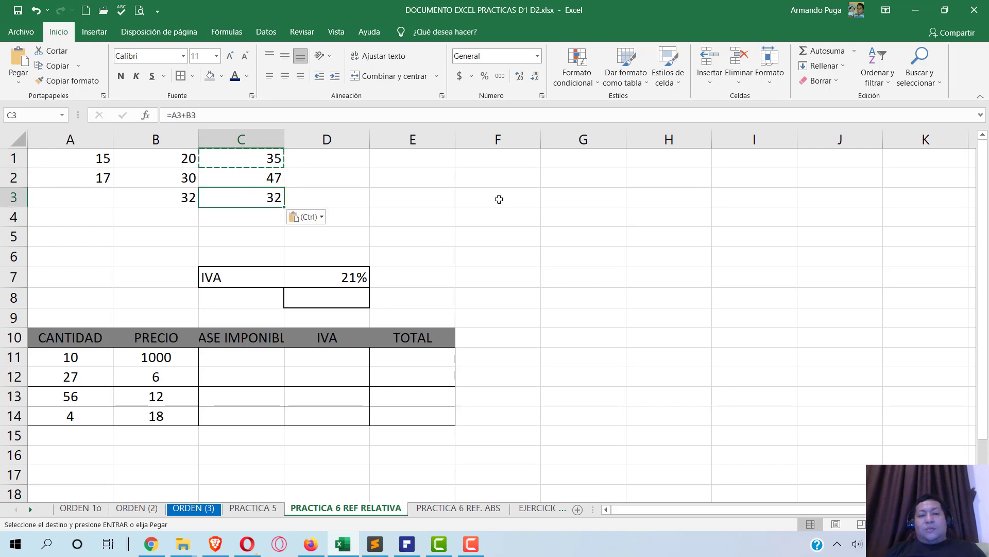
key(alt+Tab)
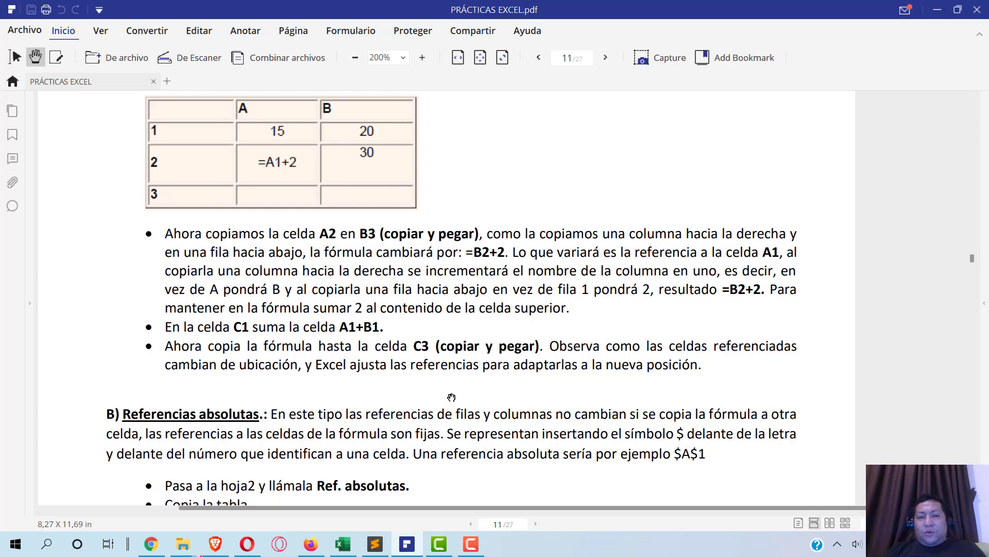
key(alt+Tab)
key(Escape)
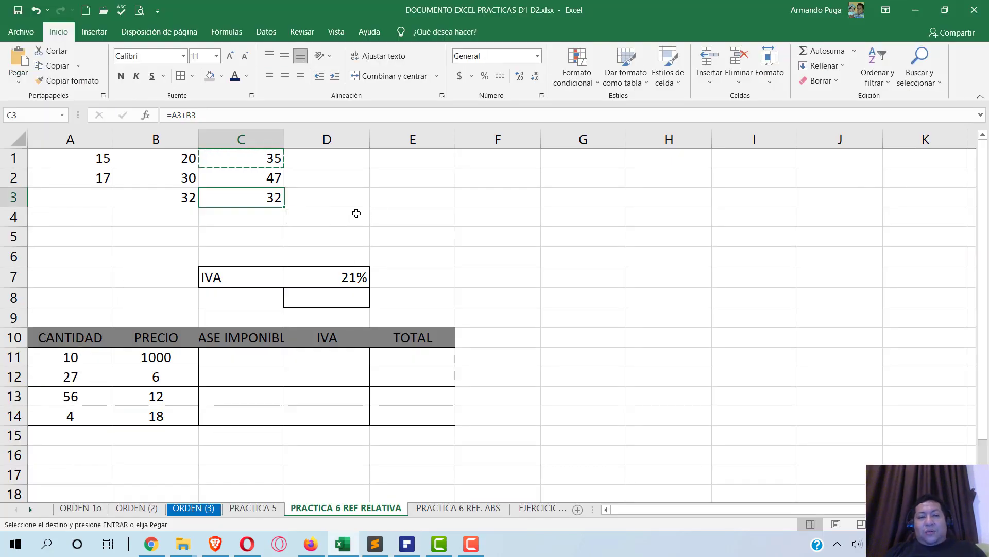
click(244, 163)
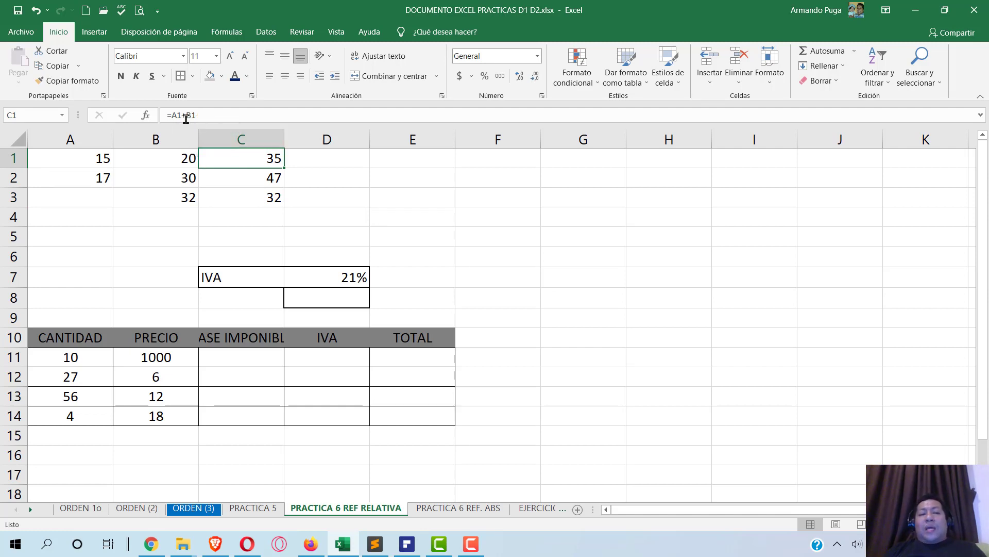
- Check that C2 holds =A2+B2 and C3 holds =A3+B3
click(248, 179)
double_click(249, 178)
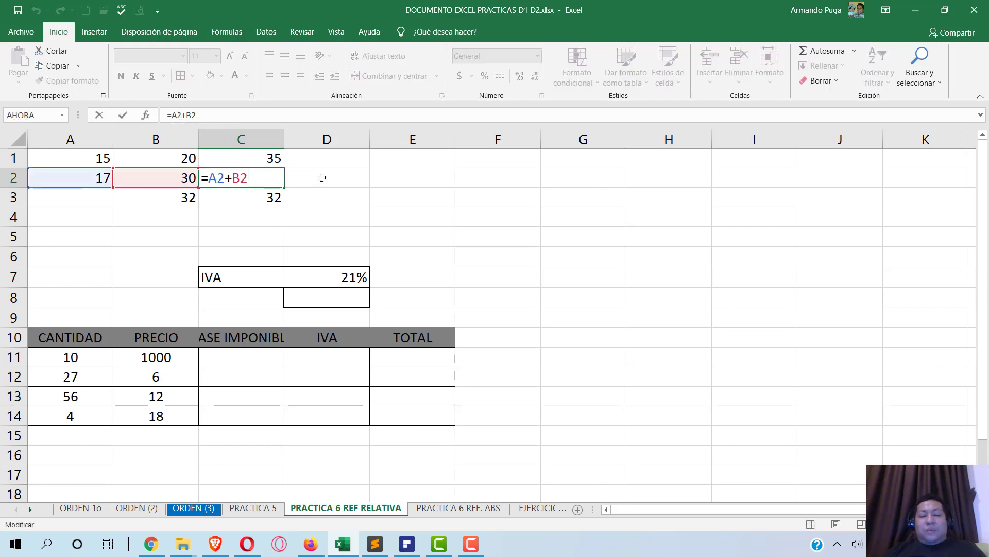
key(Return)
key(F2)
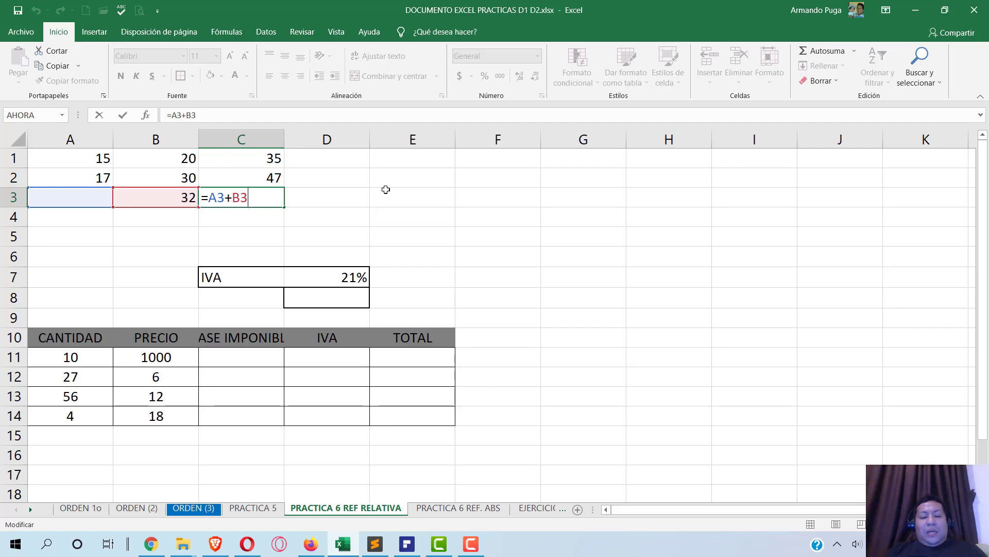
key(ctrl+Return)
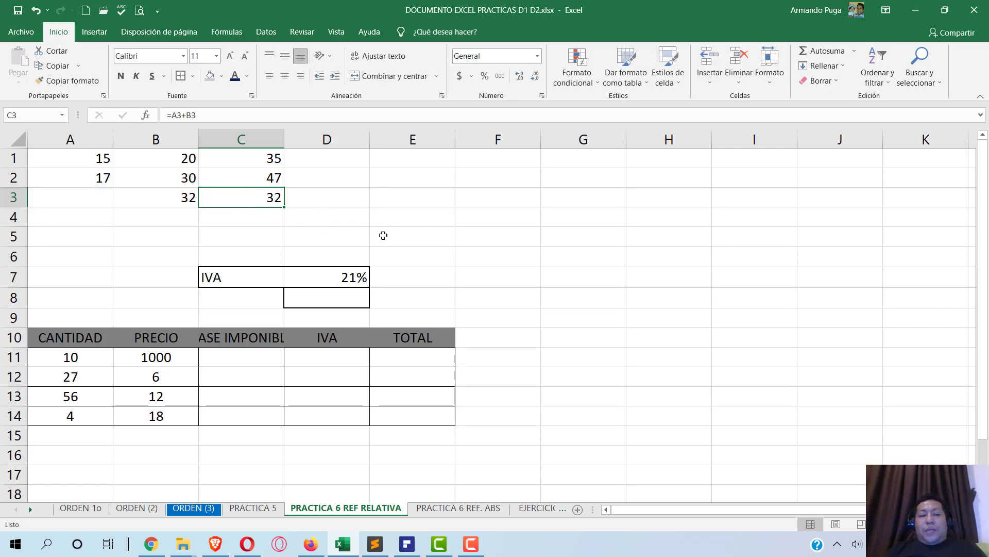
click(417, 545)
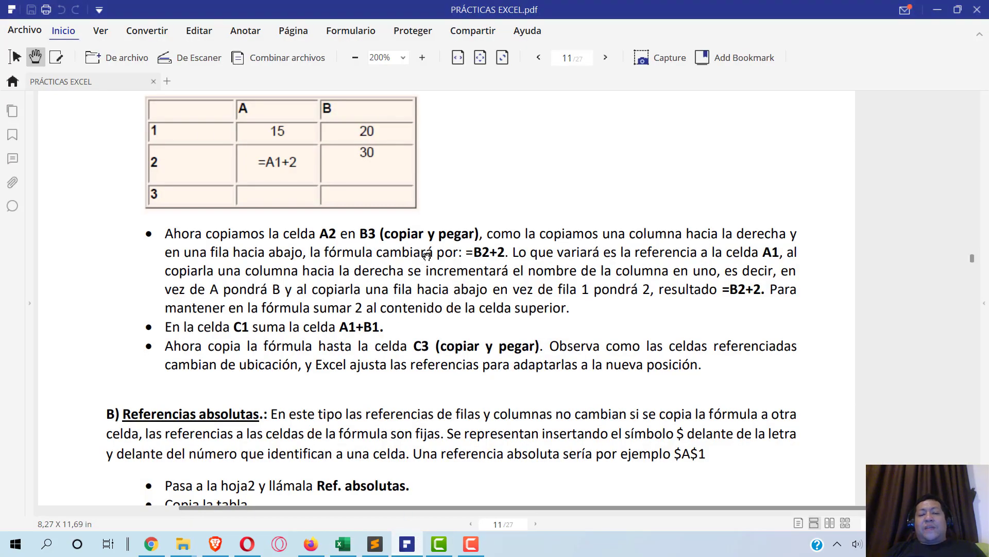
- Read the absolute-references instructions, highlighting the $ sign and the $A$1 example
scroll(413, 382, down, 3)
scroll(413, 382, down, 3)
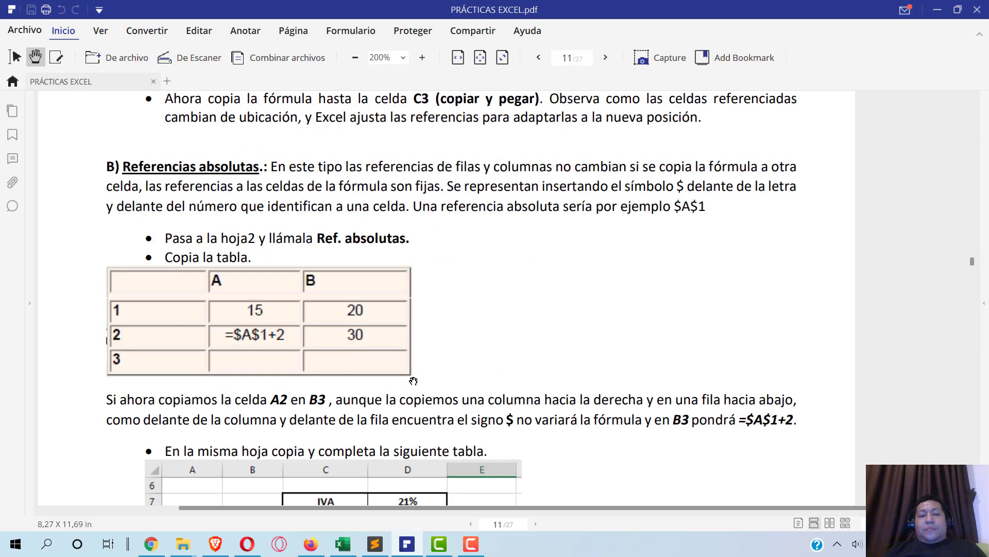
scroll(414, 381, up, 12)
scroll(413, 380, down, 15)
scroll(314, 288, down, 3)
scroll(313, 288, up, 3)
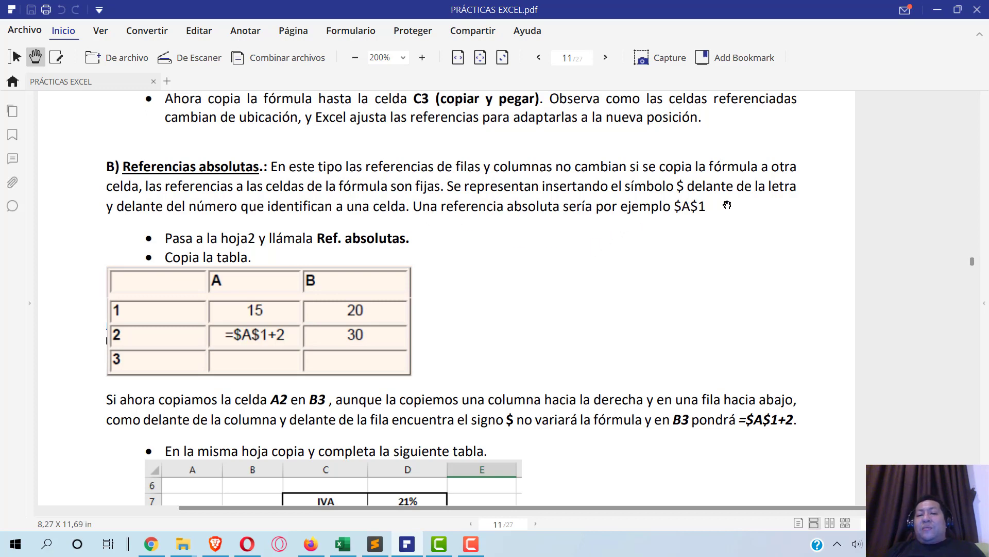
double_click(681, 187)
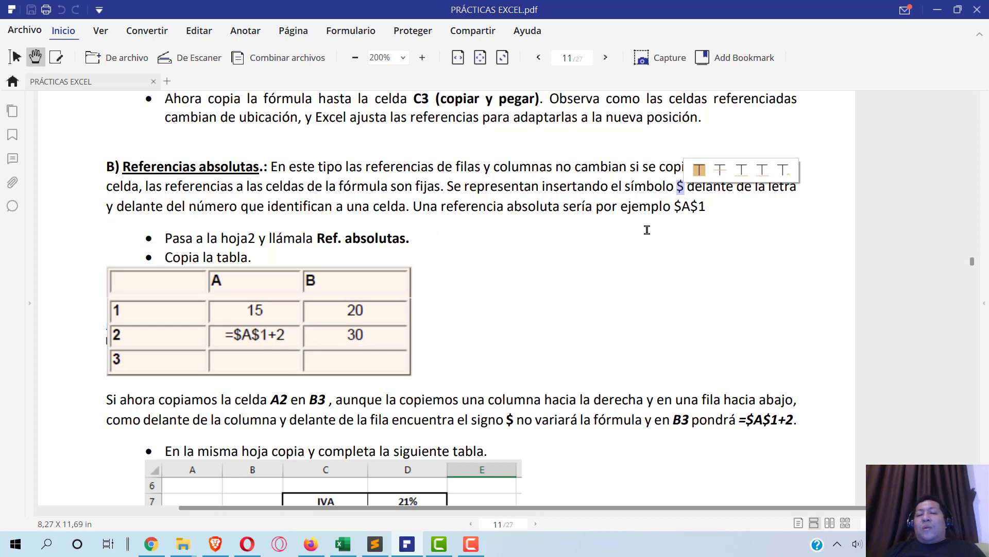
click(597, 241)
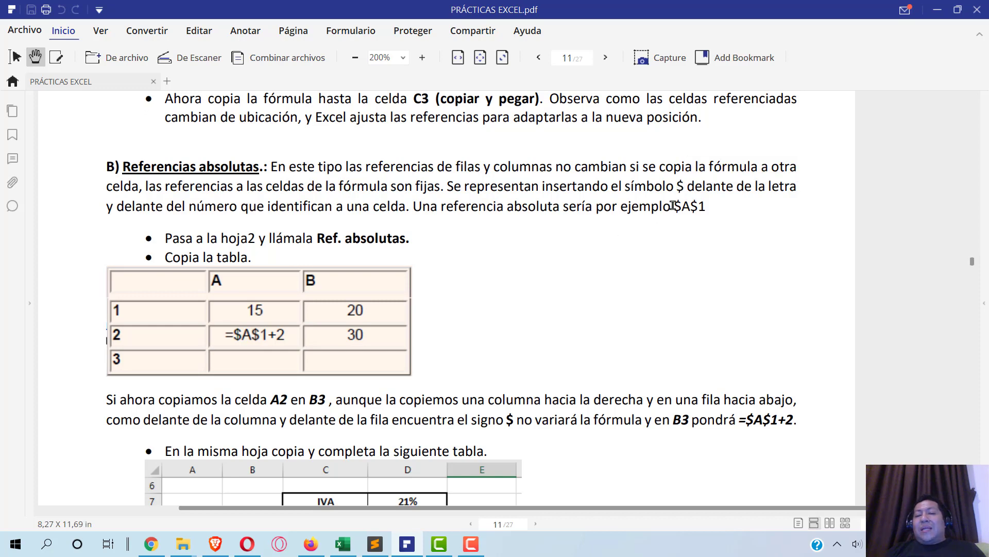
drag(674, 205, 706, 206)
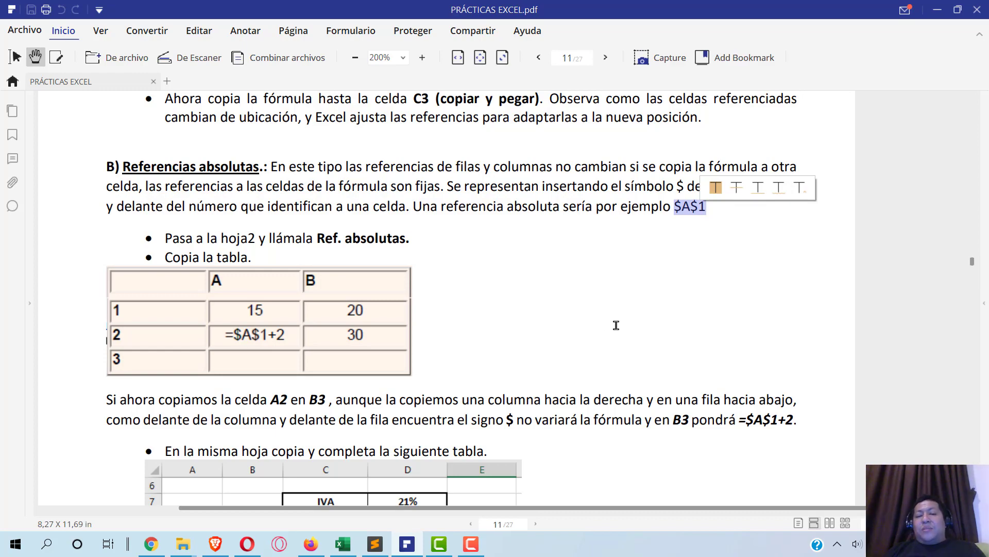
- Go back to the PRACTICA 6 REF RELATIVA sheet and select A2 with =A1+2
key(alt+Tab)
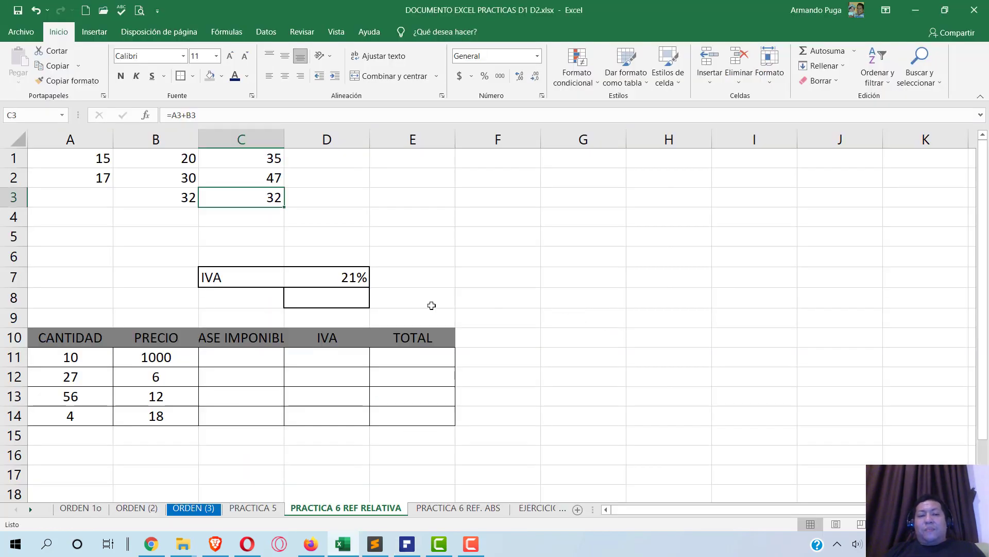
key(alt+Tab)
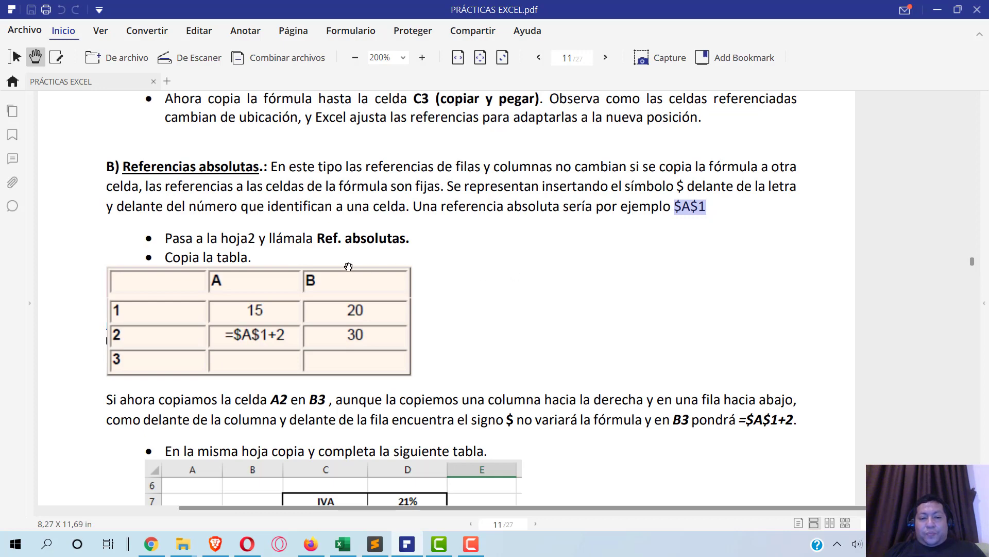
key(alt+Tab)
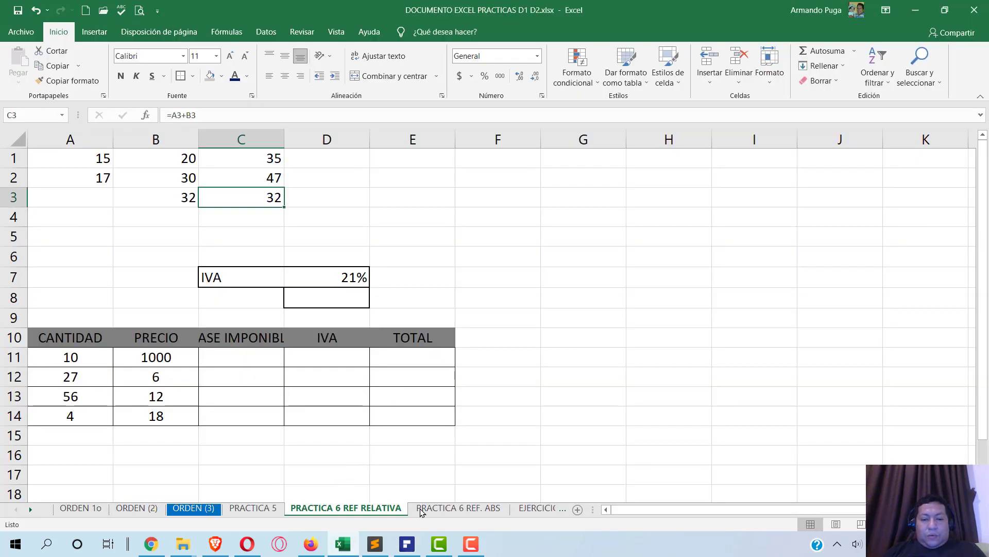
click(431, 509)
click(358, 509)
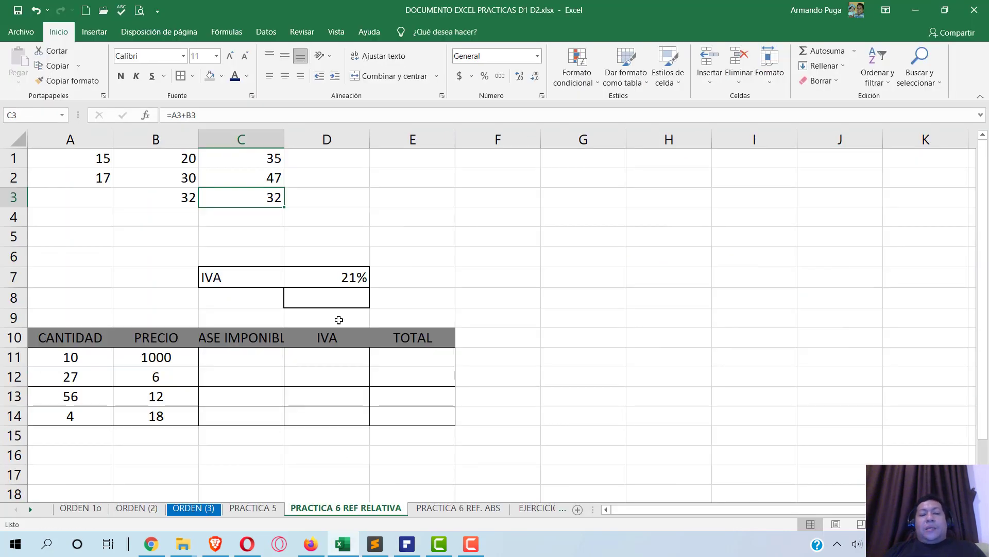
click(89, 176)
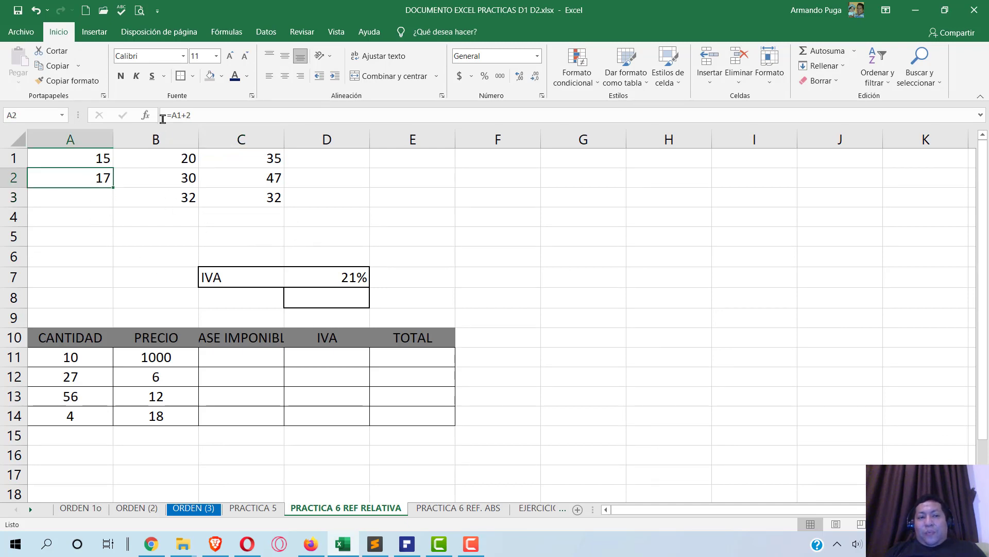
- Change A2's formula to =$A$1+2 so it still returns 17
click(172, 115)
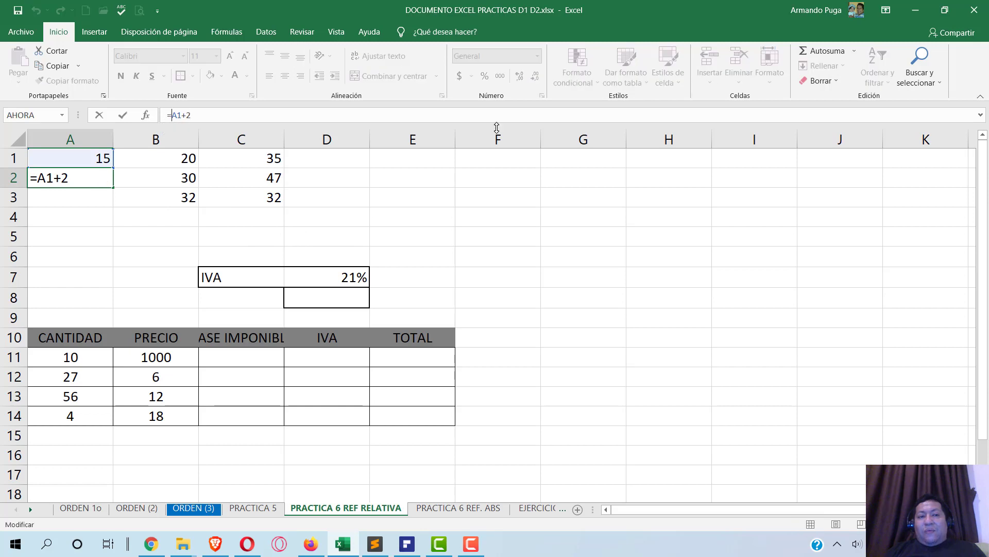
text($A)
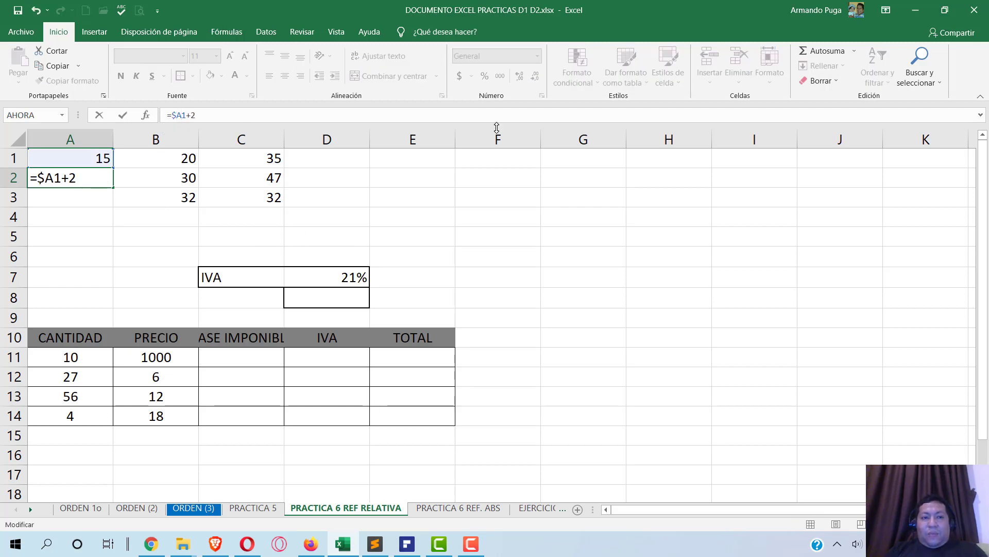
text($)
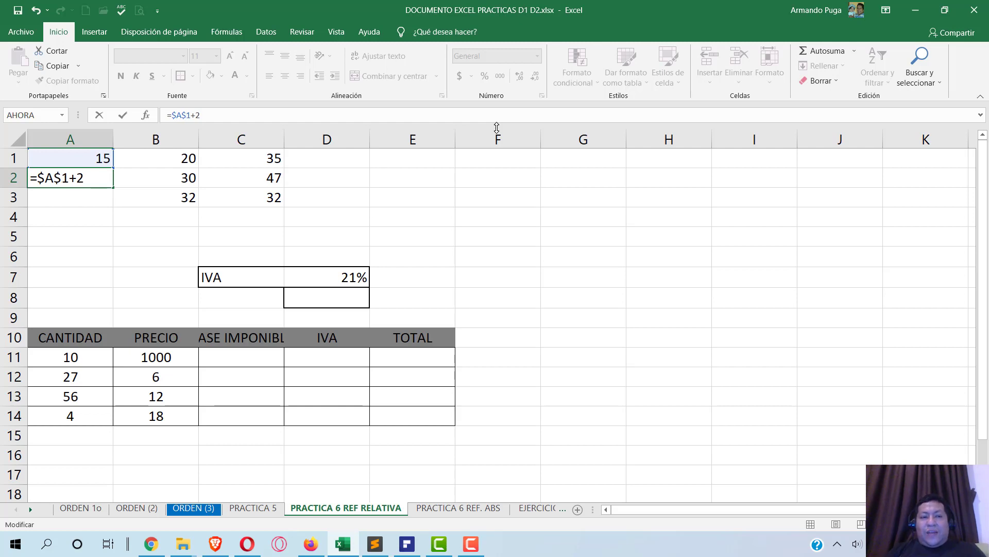
key(Return)
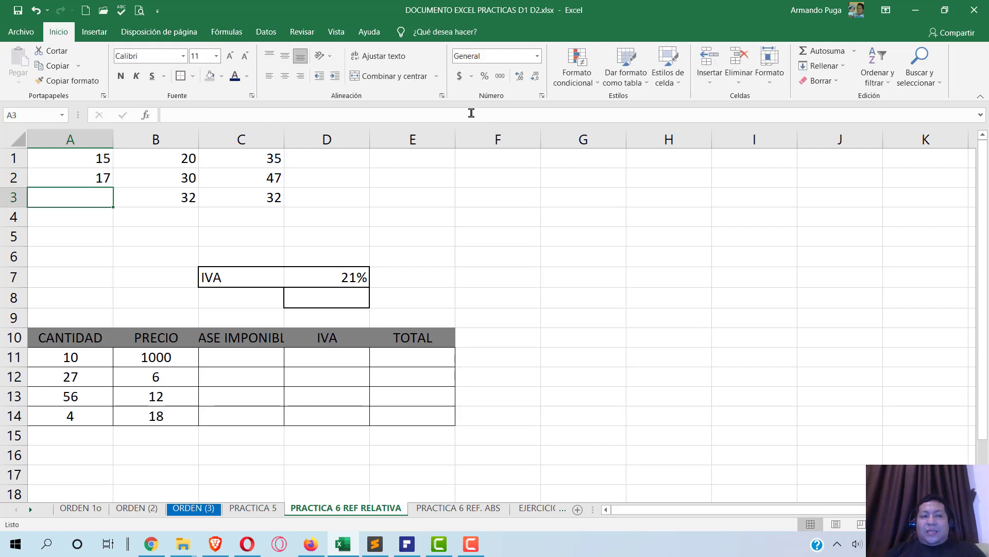
click(83, 180)
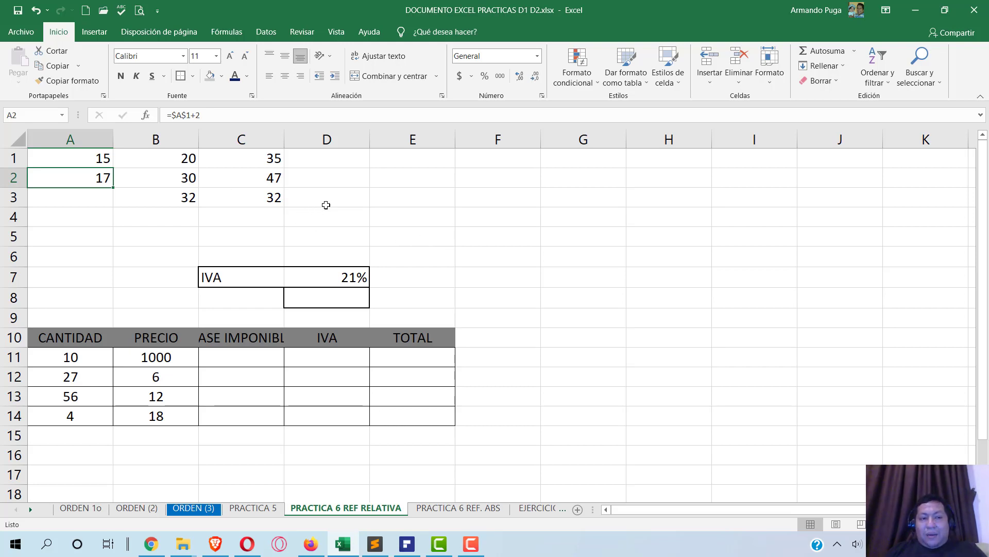
- Copy A2's formula into B3 and verify it reads =$A$1+2, showing 17
key(ctrl+c)
click(170, 199)
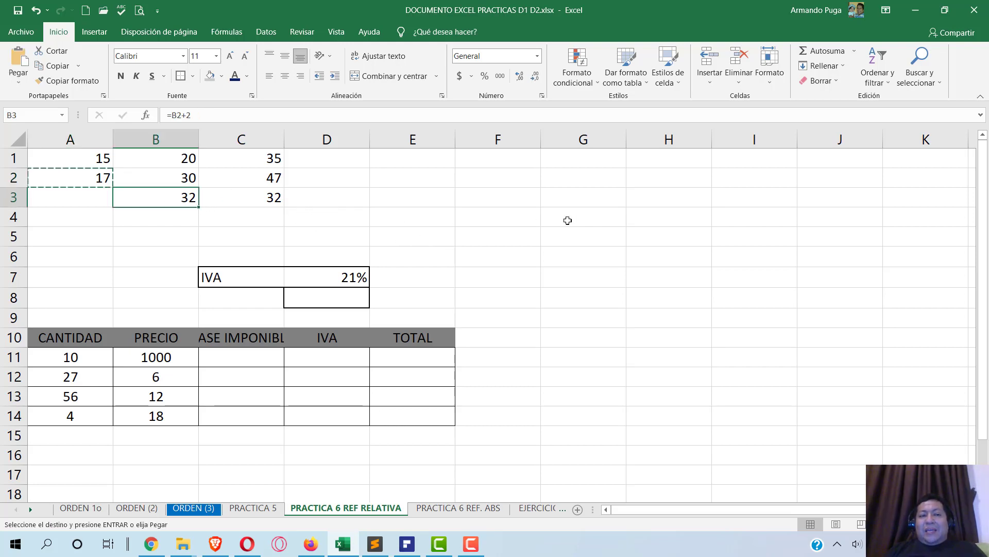
key(ctrl+v)
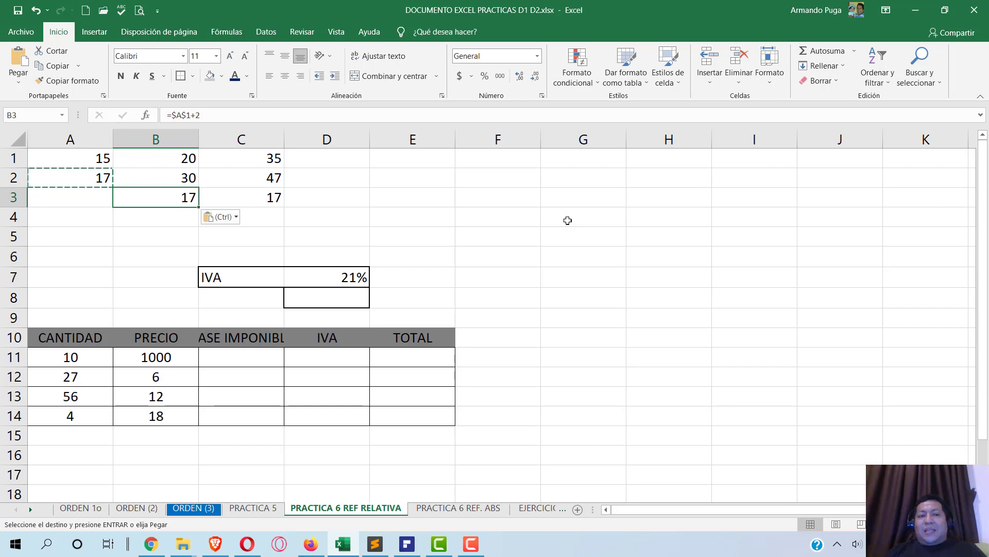
key(Escape)
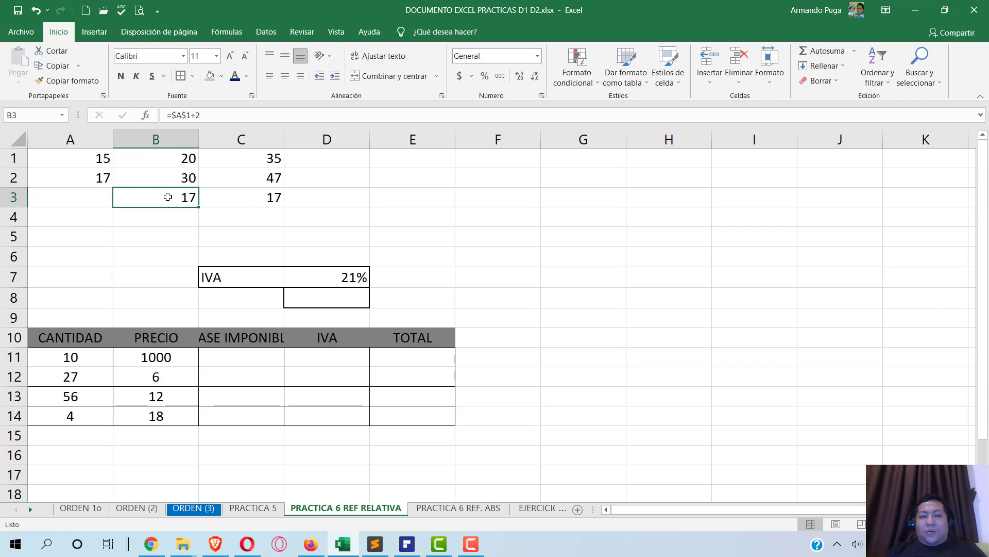
double_click(168, 197)
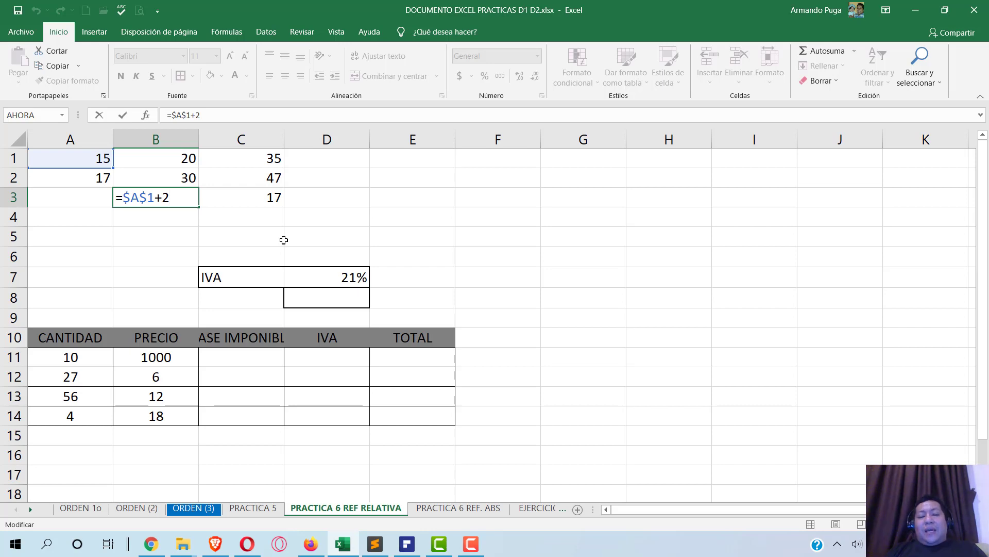
key(ctrl+Return)
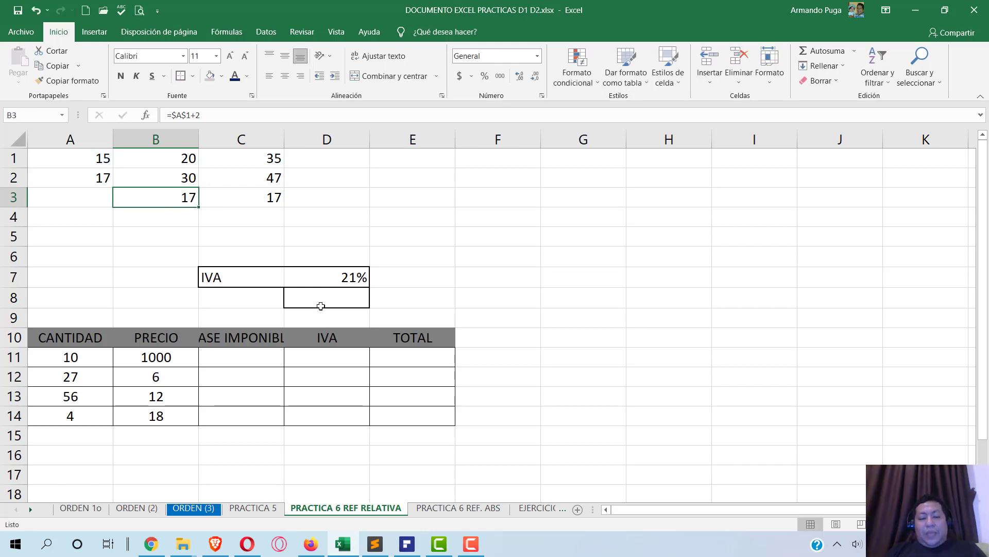
- Switch back to the exercise PDF and scroll down
click(389, 336)
key(alt+Tab)
scroll(415, 324, down, 2)
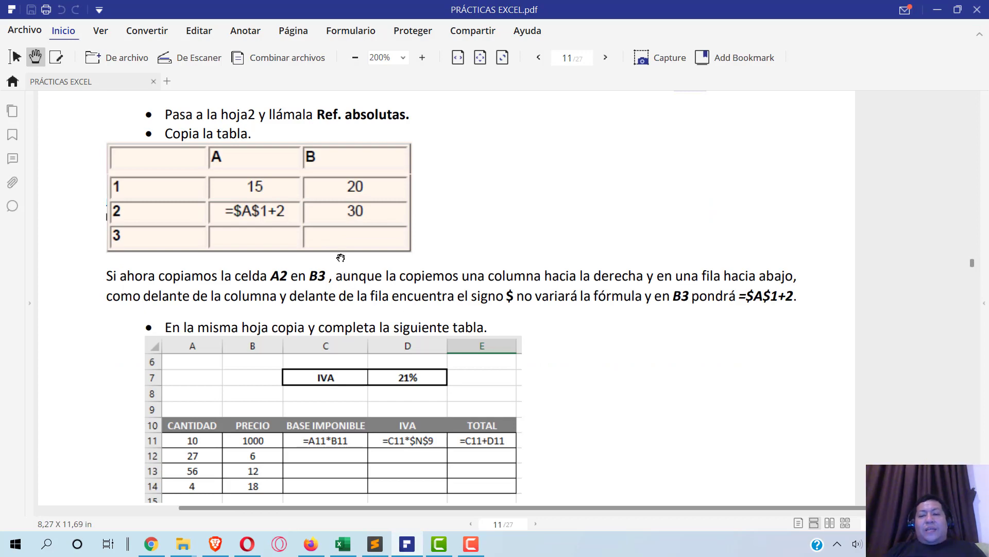
- Scroll the PDF to the IVA table and compare it with the 21% rate in D7
scroll(341, 256, down, 2)
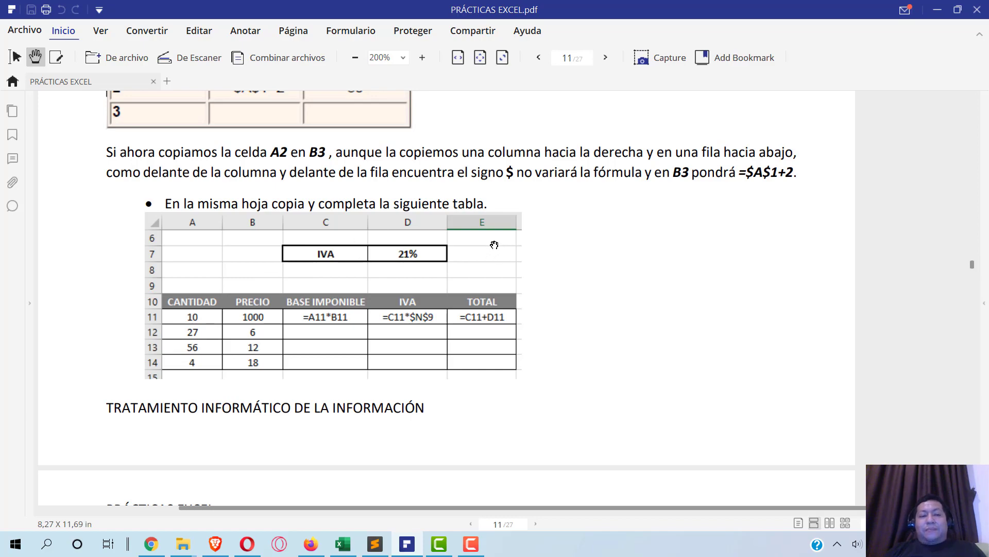
key(alt+Tab)
key(alt+Tab)
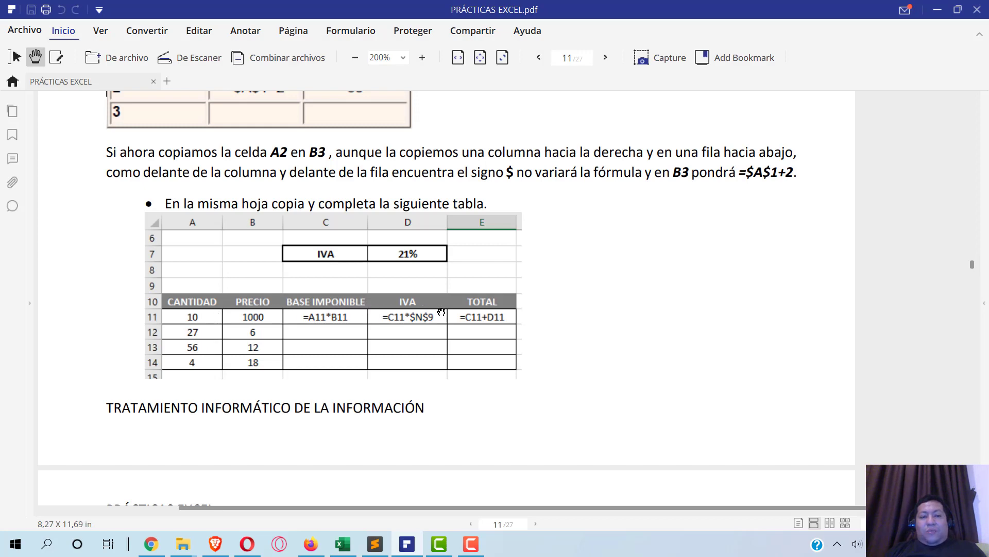
key(alt+Tab)
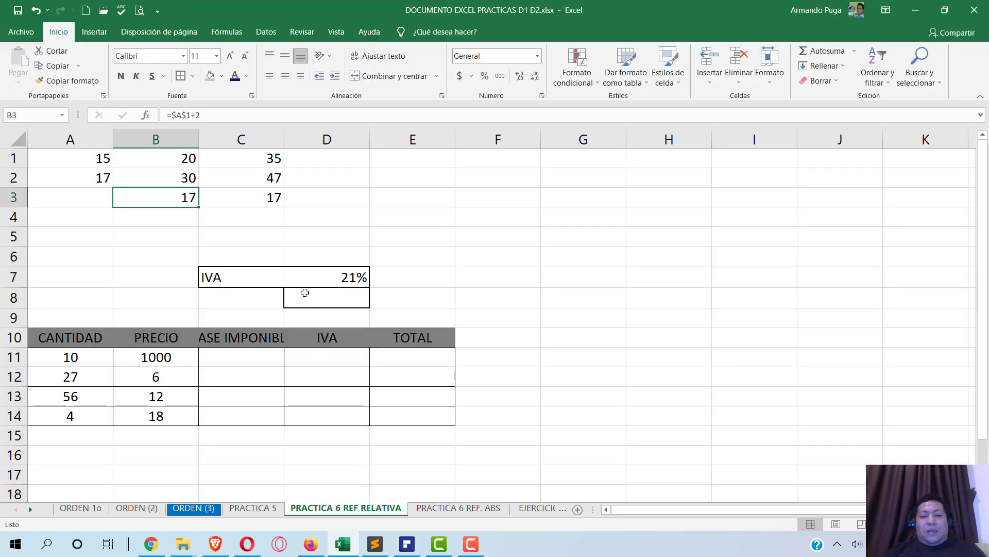
click(318, 278)
key(alt+Tab)
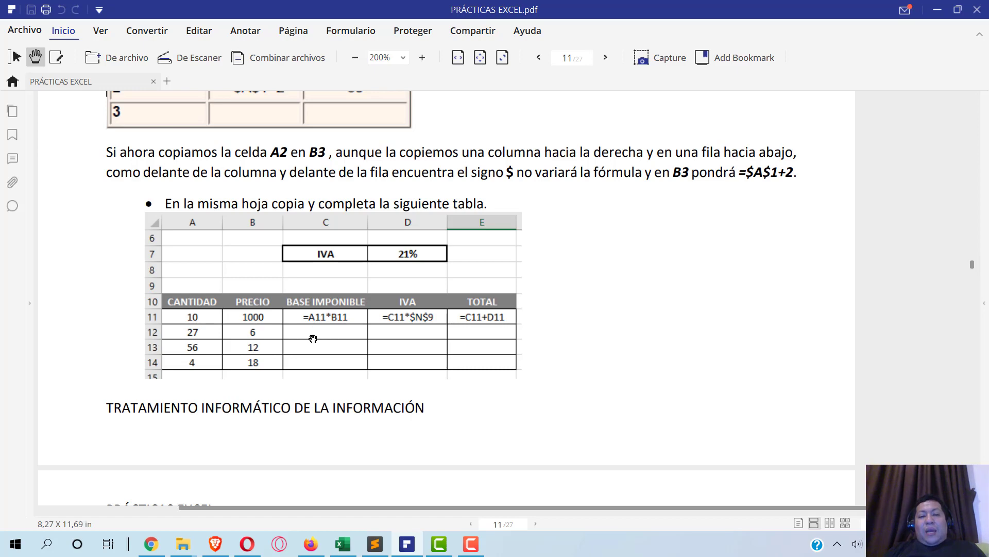
- Widen column C so the BASE IMPONIBLE header fits
key(alt+Tab)
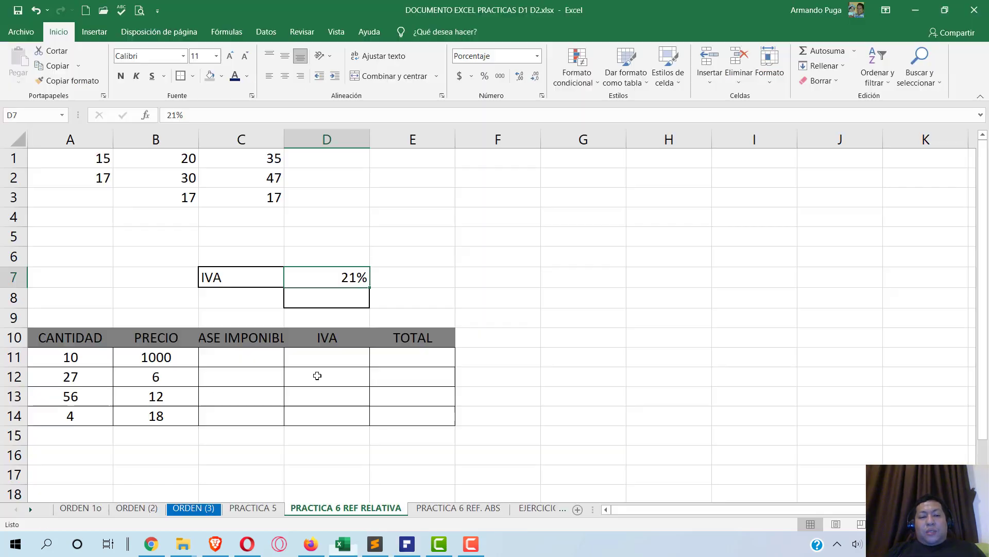
click(235, 363)
drag(285, 141, 308, 143)
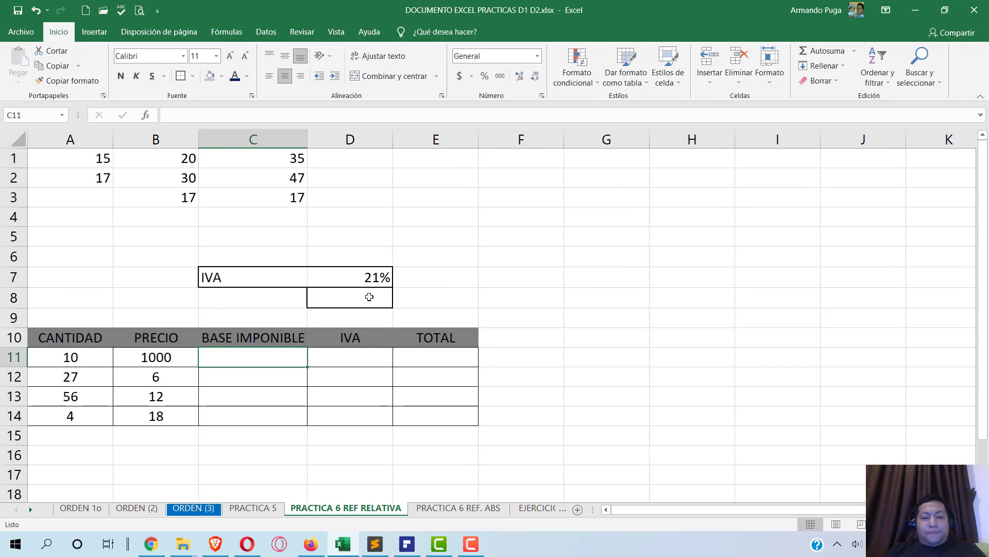
- Enter =A11*B11 in C11 for the base imponible, giving 10000
text(=)
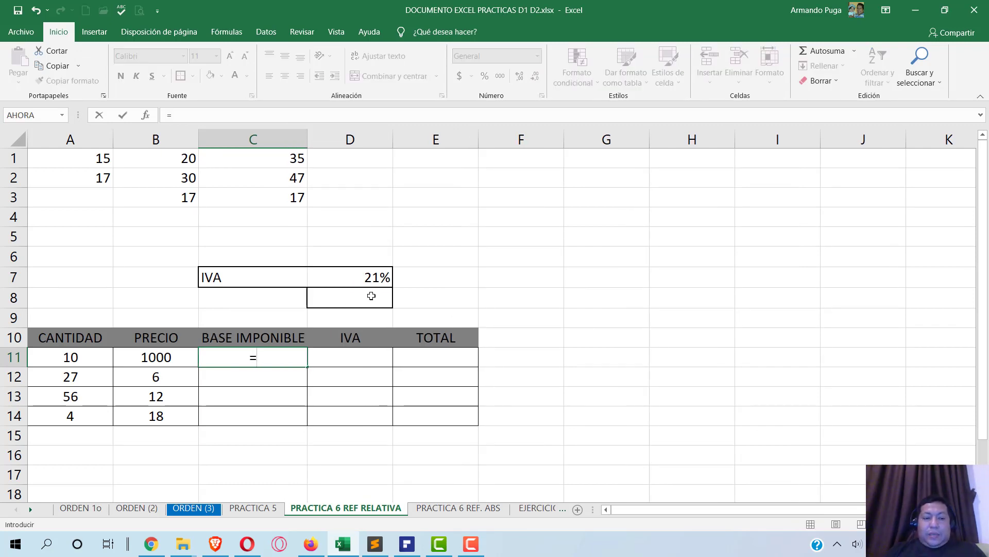
click(84, 357)
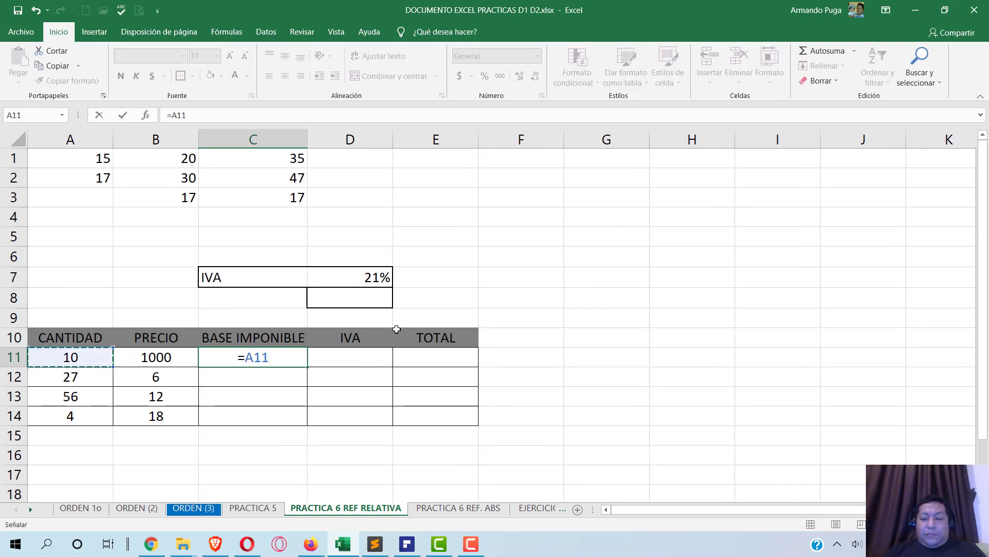
text(*)
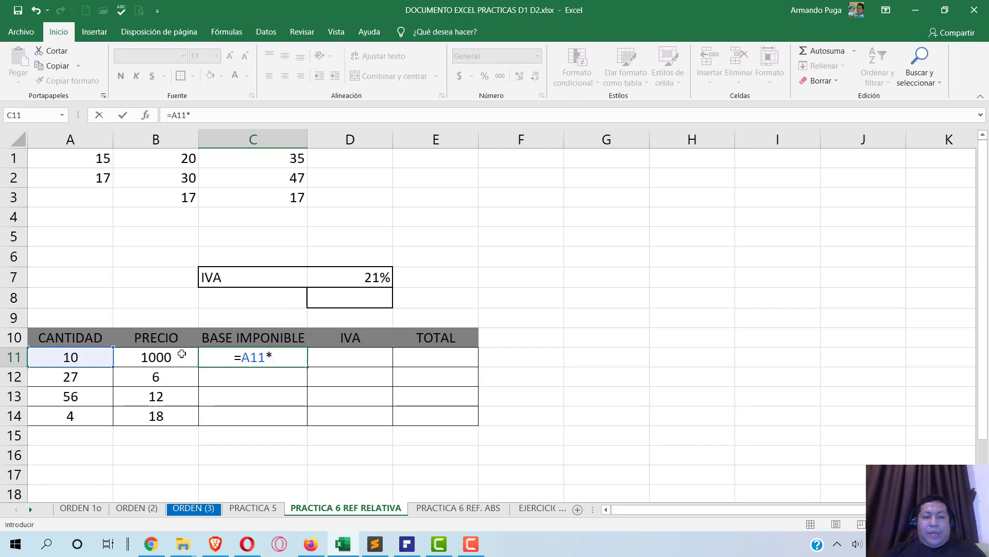
click(182, 353)
key(Return)
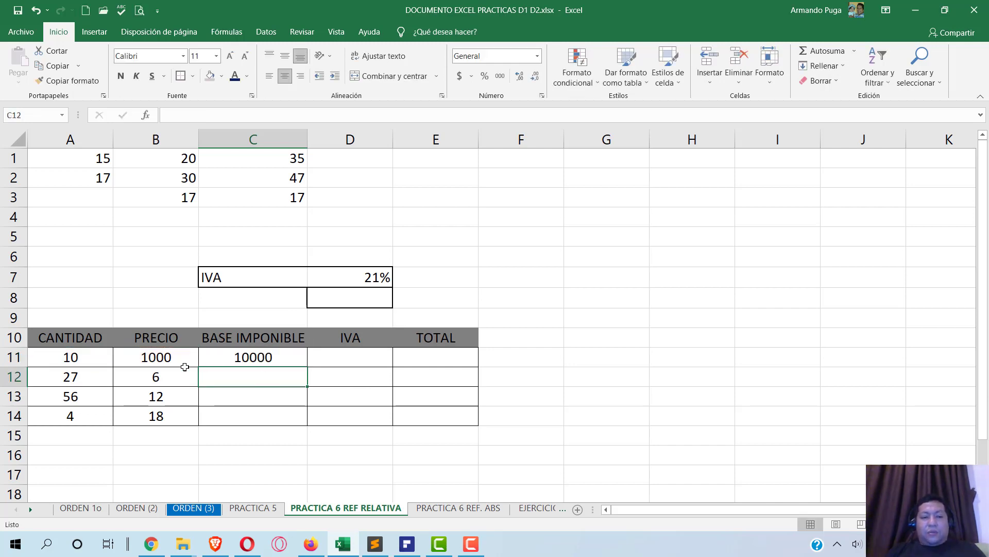
- Enter the IVA formula =C11*$D$7 in D11, giving 2100
click(356, 361)
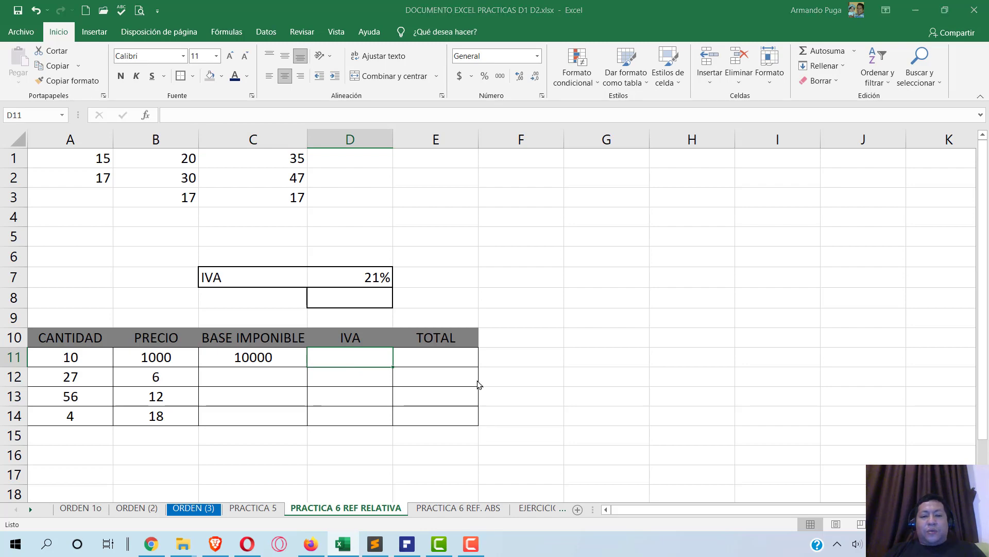
key(alt+Tab)
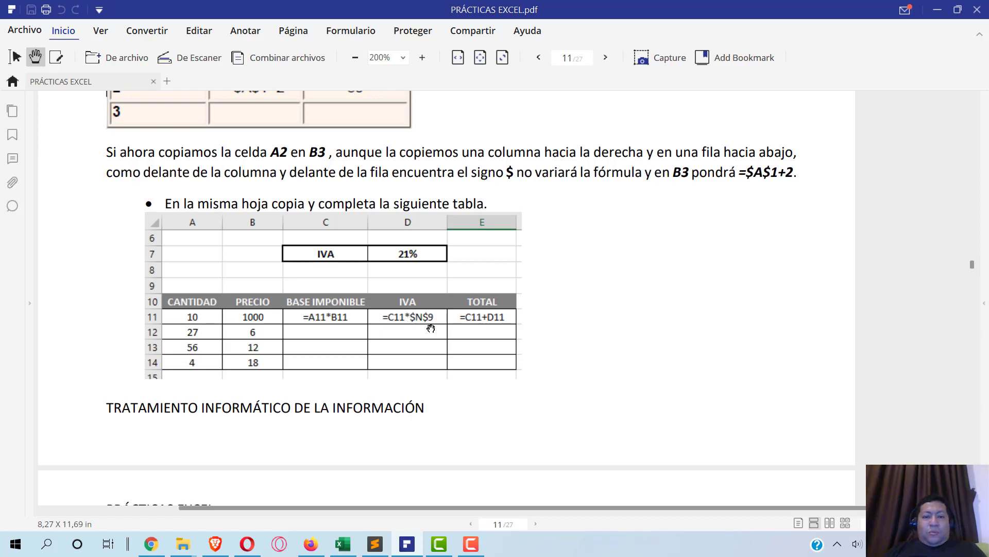
key(alt+Tab)
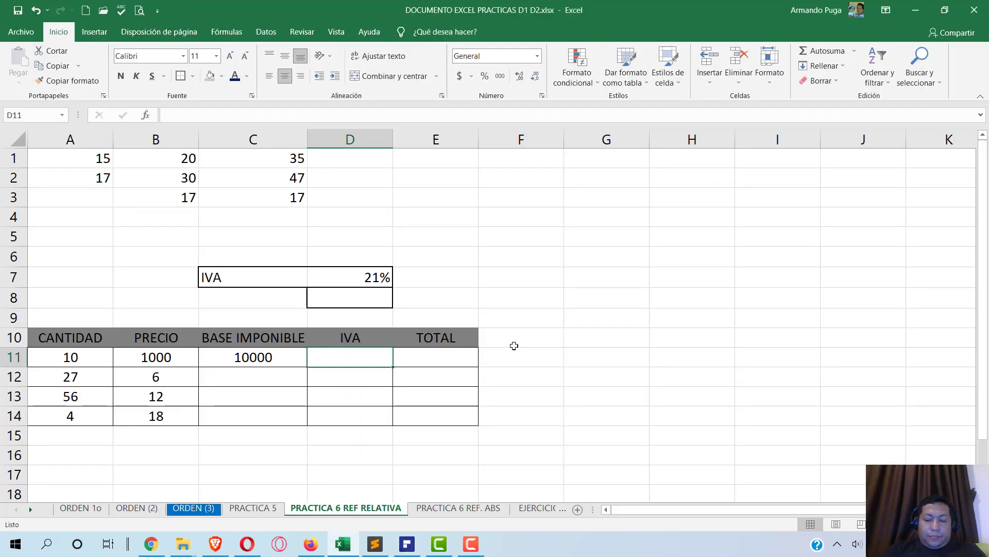
text(=C11)
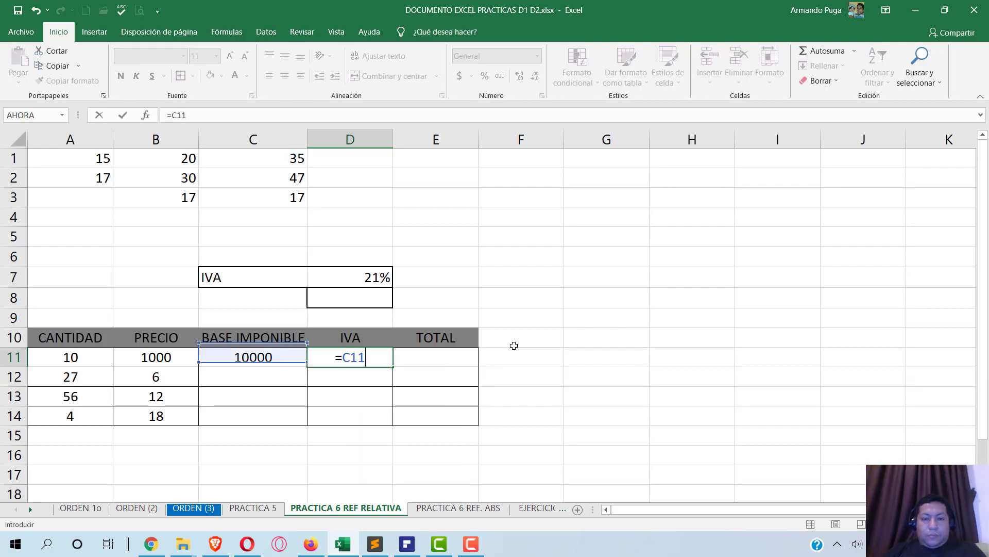
key(alt+Tab)
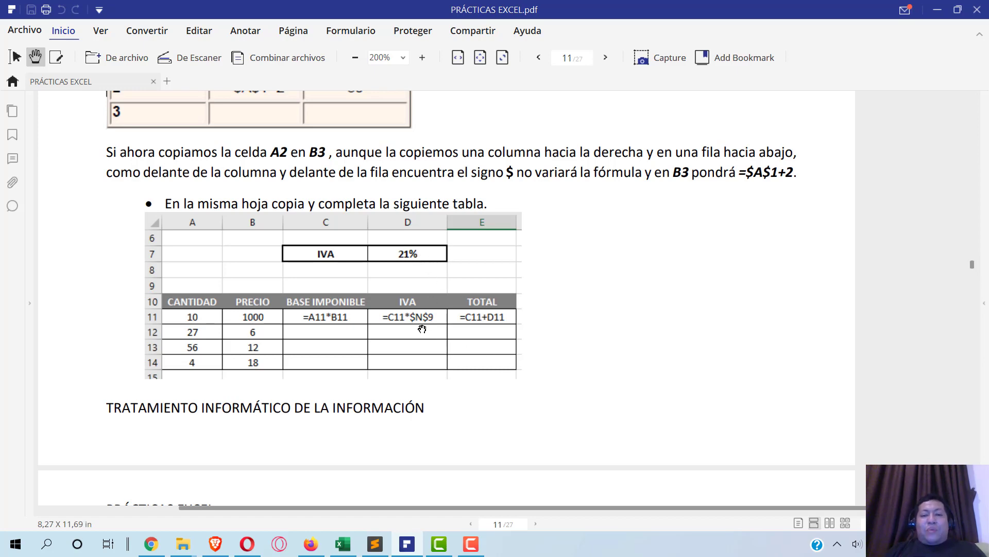
key(alt+Tab)
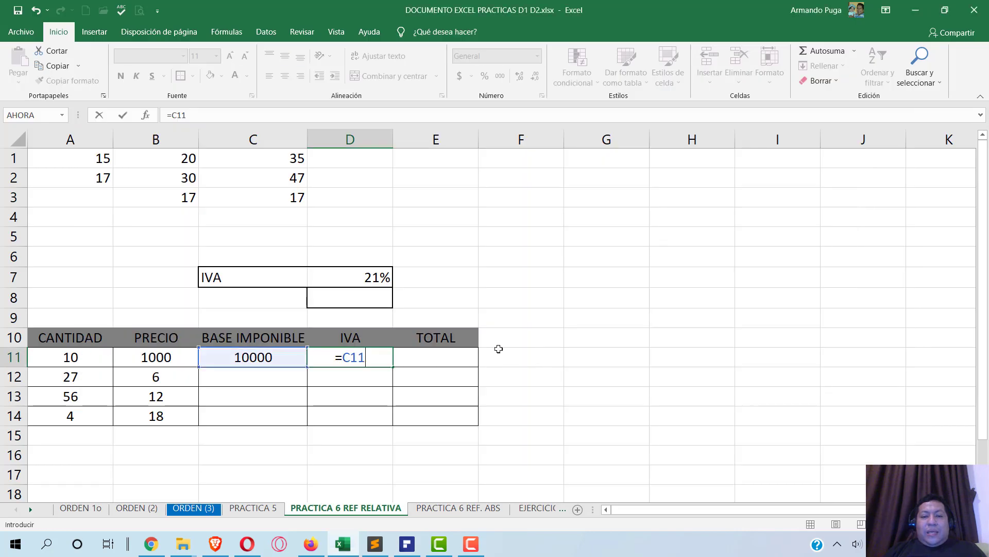
text(*)
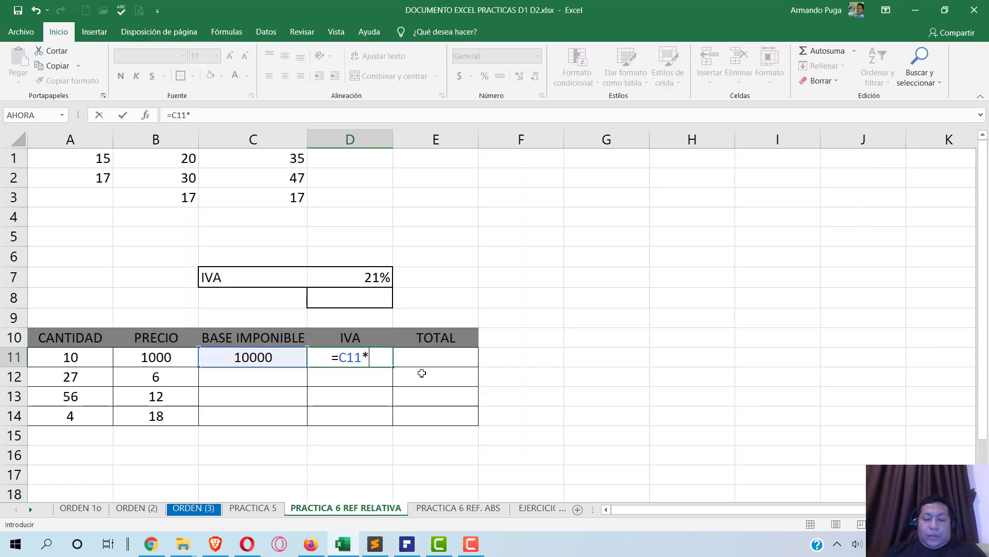
text($)
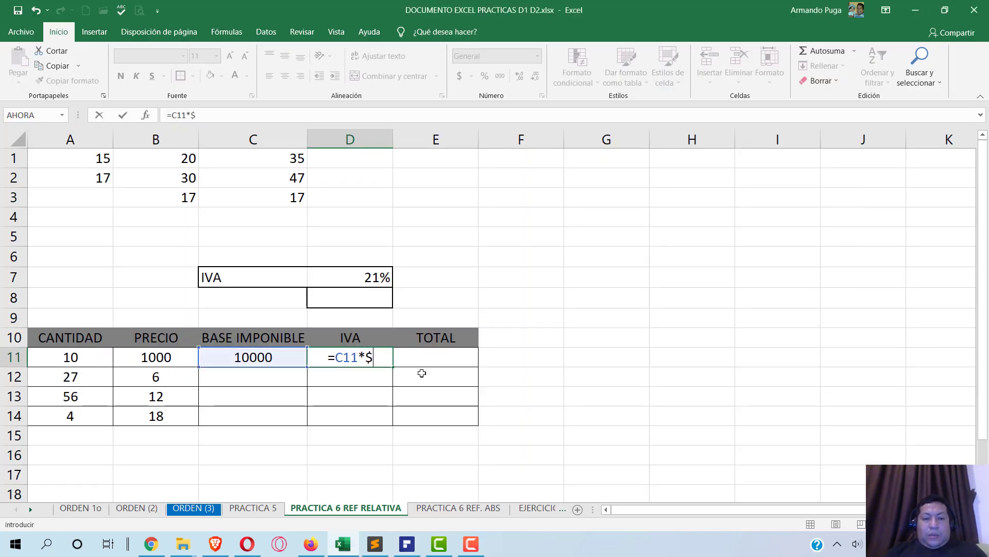
text(D)
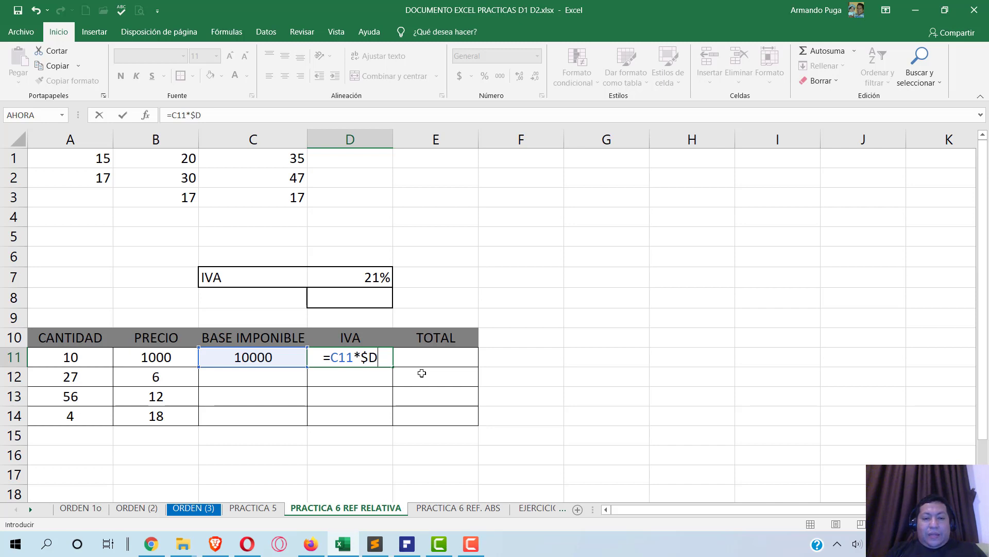
text($)
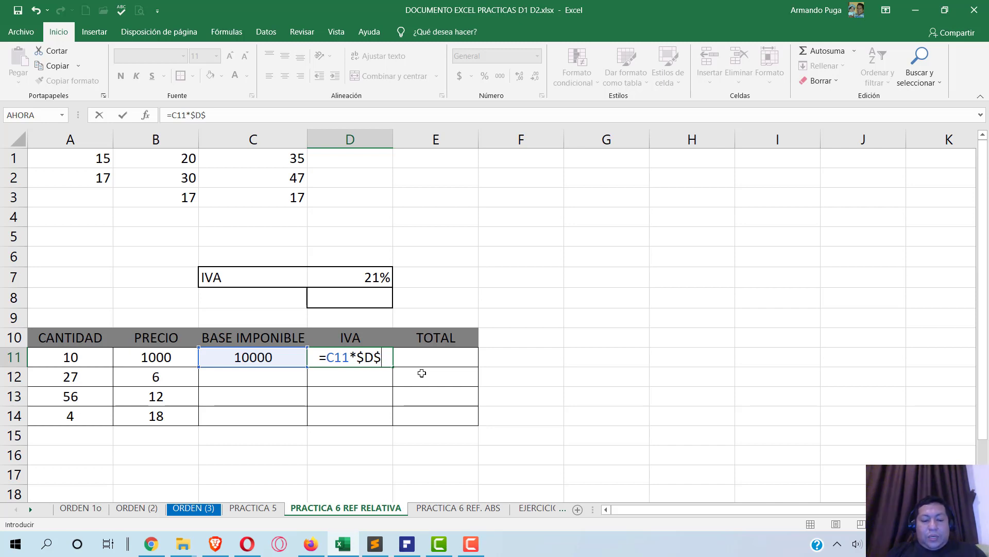
text(7)
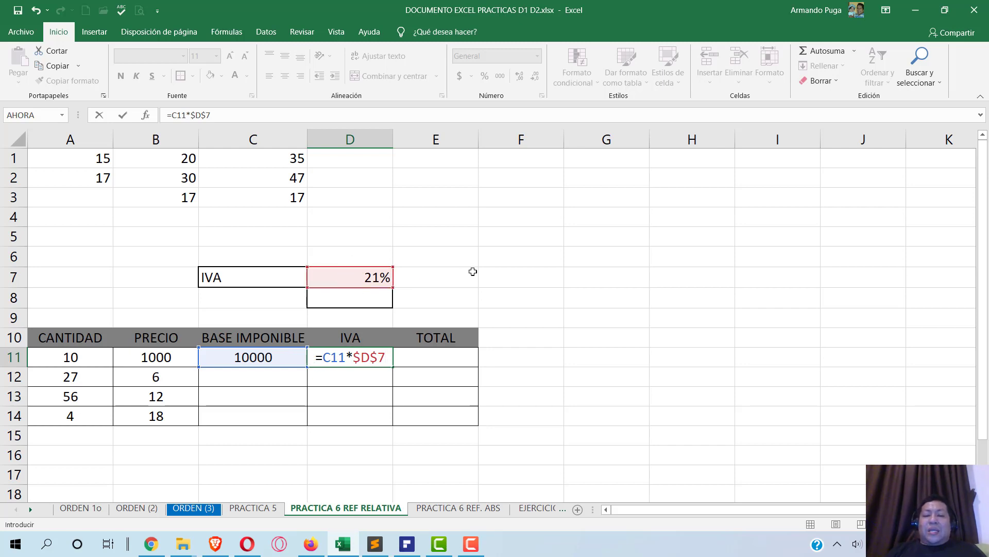
key(Return)
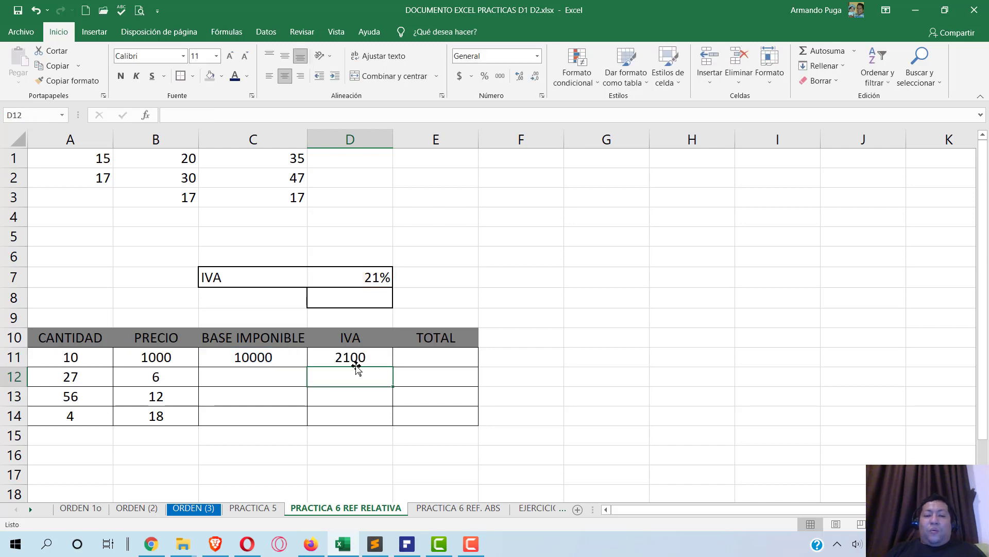
- Enter =C11+D11 in E11 for a row total of 12100
click(356, 363)
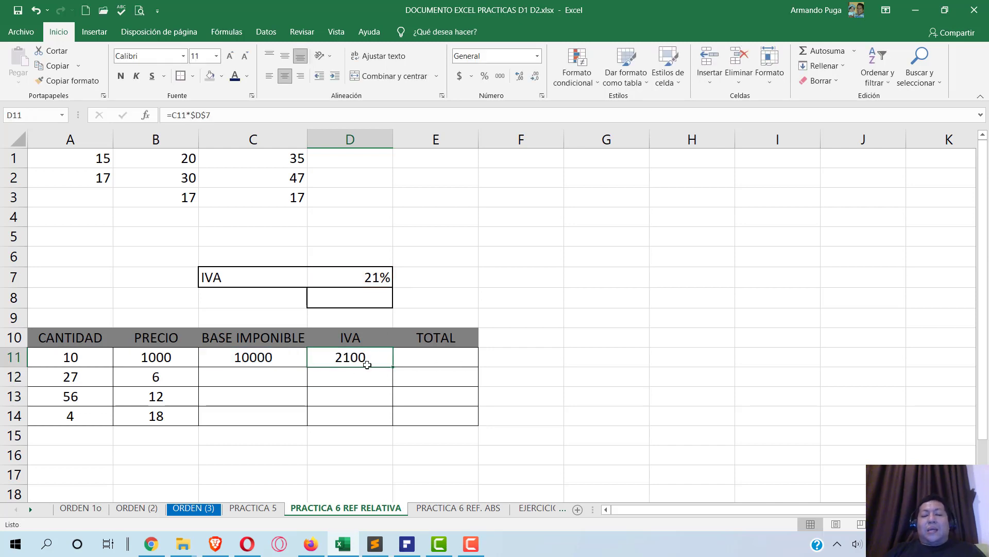
key(alt+Tab)
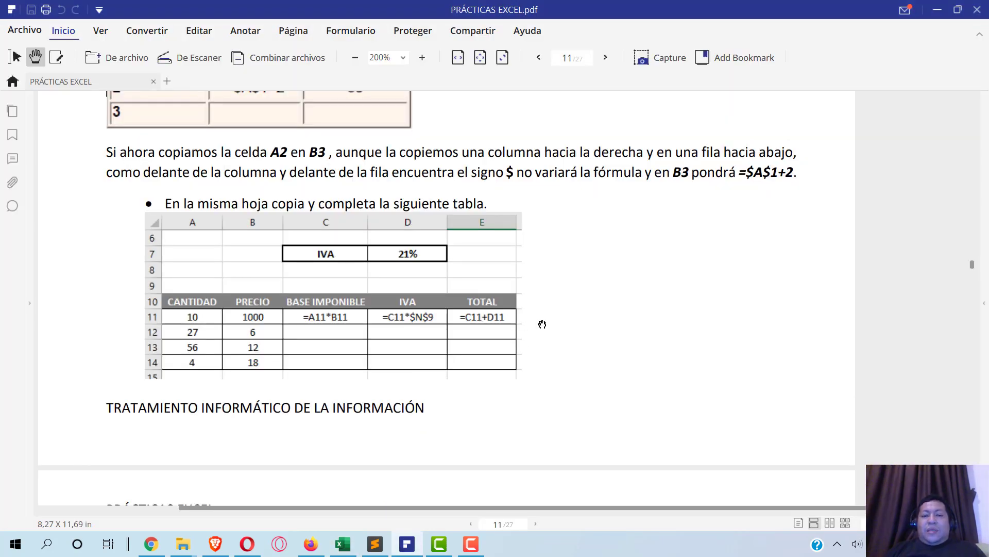
key(alt+Tab)
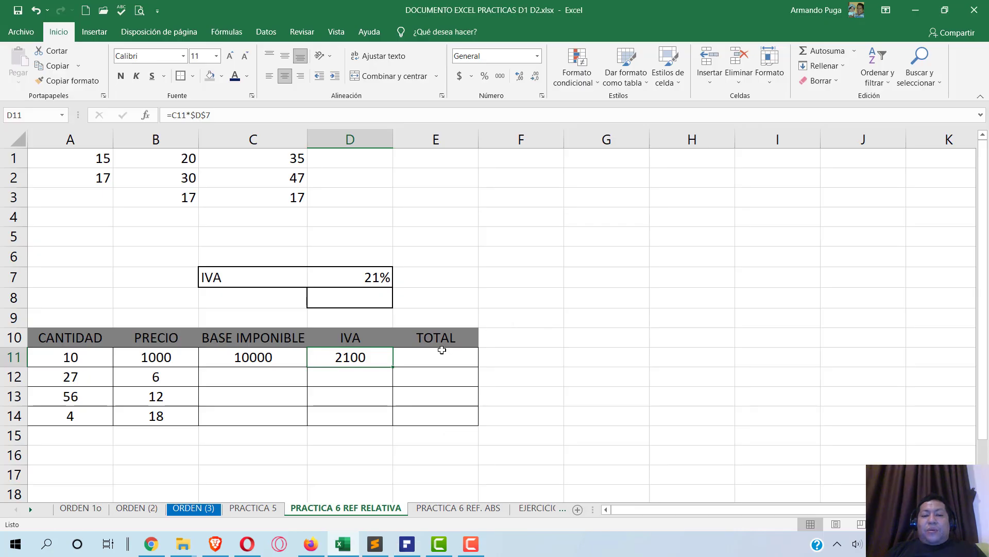
click(429, 358)
text(=)
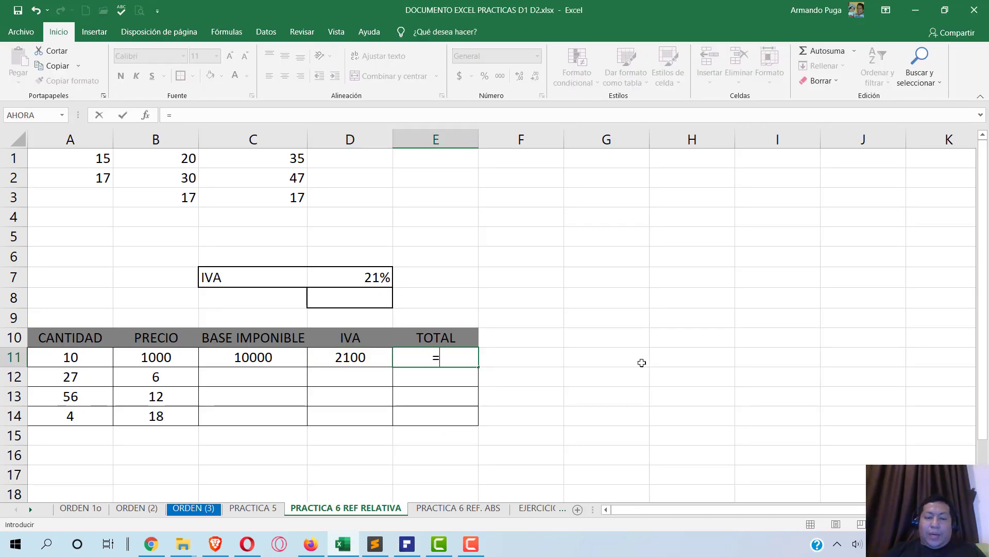
click(253, 359)
text(+)
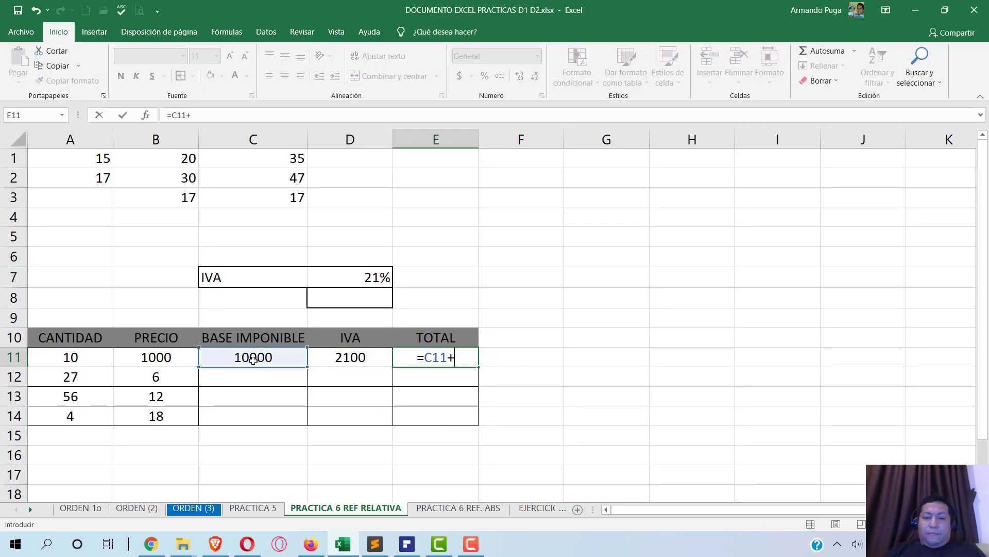
click(361, 359)
key(Return)
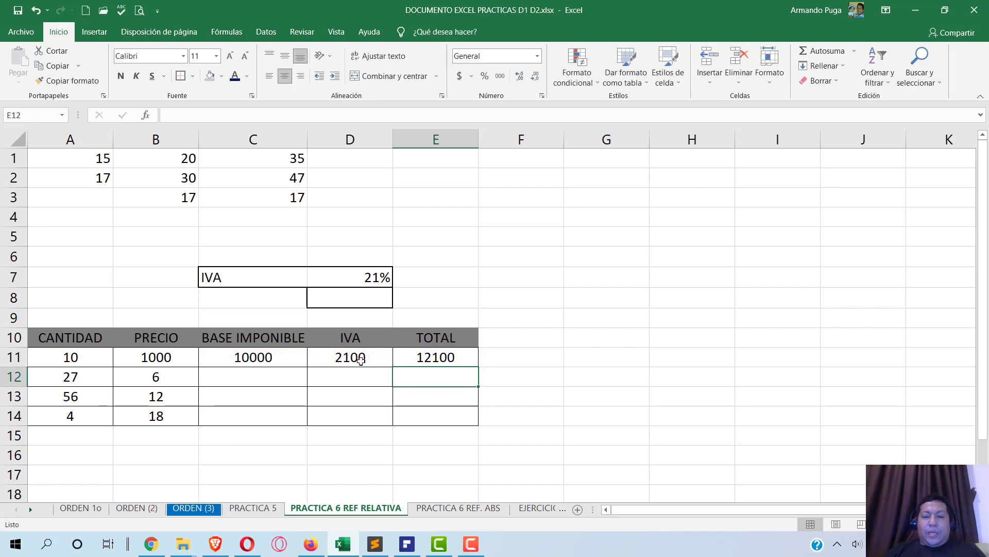
key(alt+Tab)
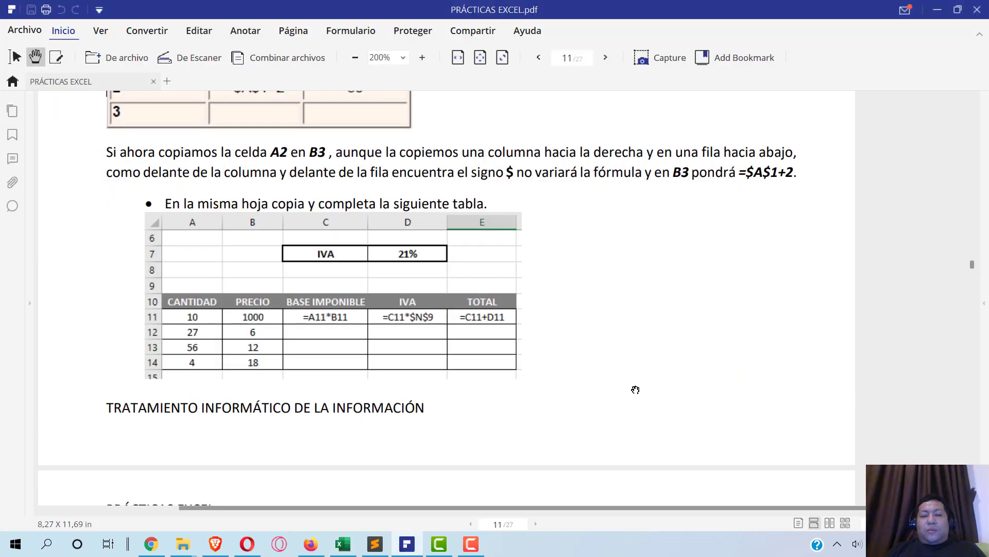
key(alt+Tab)
click(247, 355)
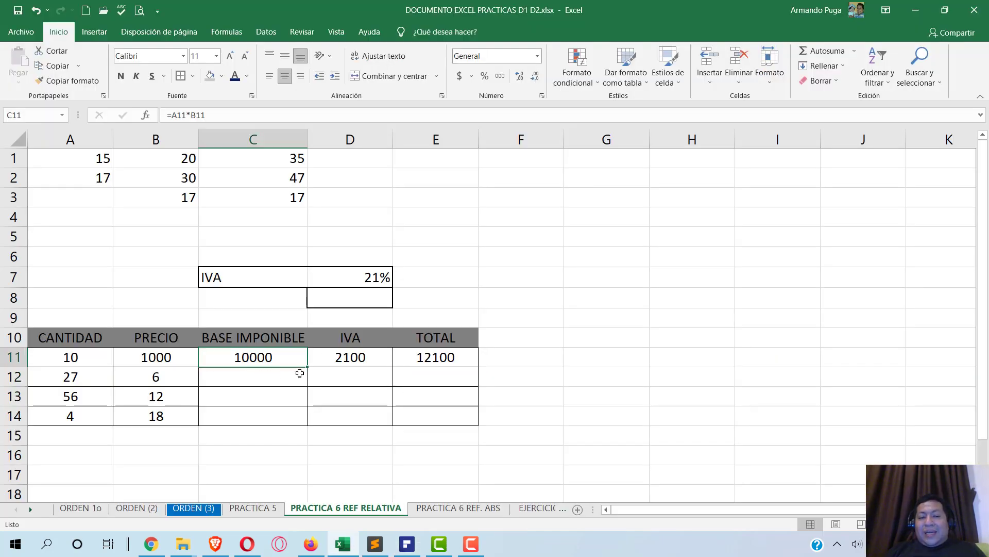
- Fill the base formula down to C14, giving 162, 672 and 72, and check each copy
drag(309, 367, 307, 414)
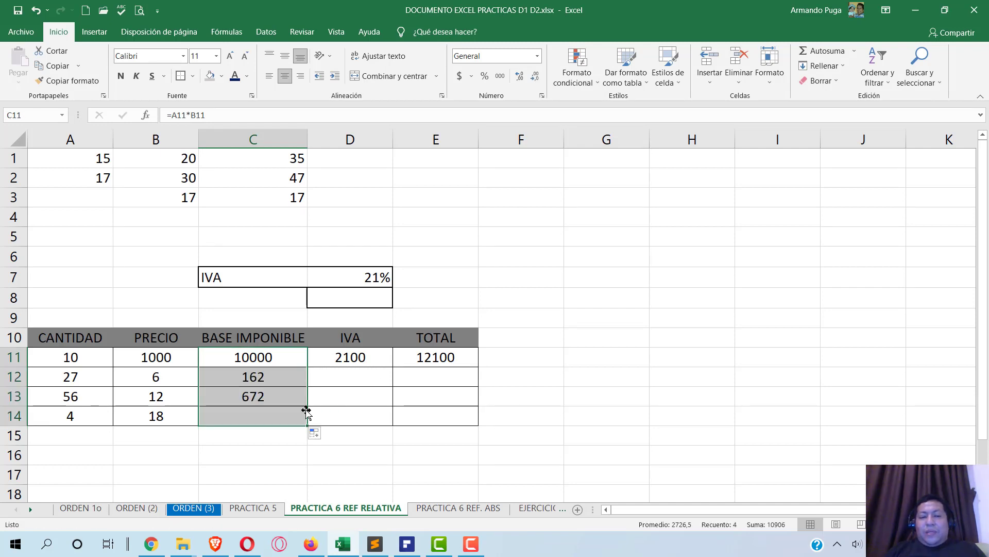
click(246, 380)
double_click(246, 376)
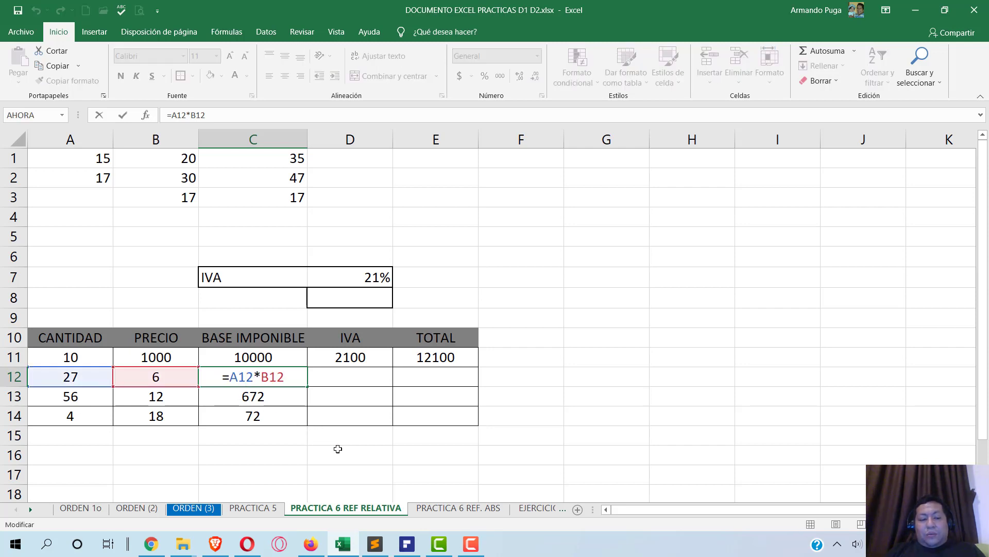
key(Escape)
click(274, 399)
double_click(272, 399)
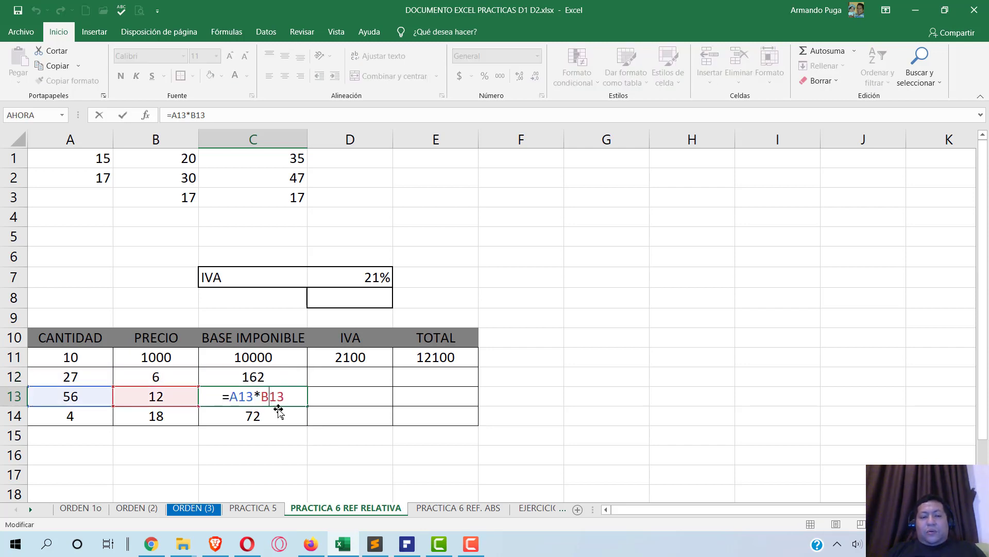
key(Escape)
double_click(265, 417)
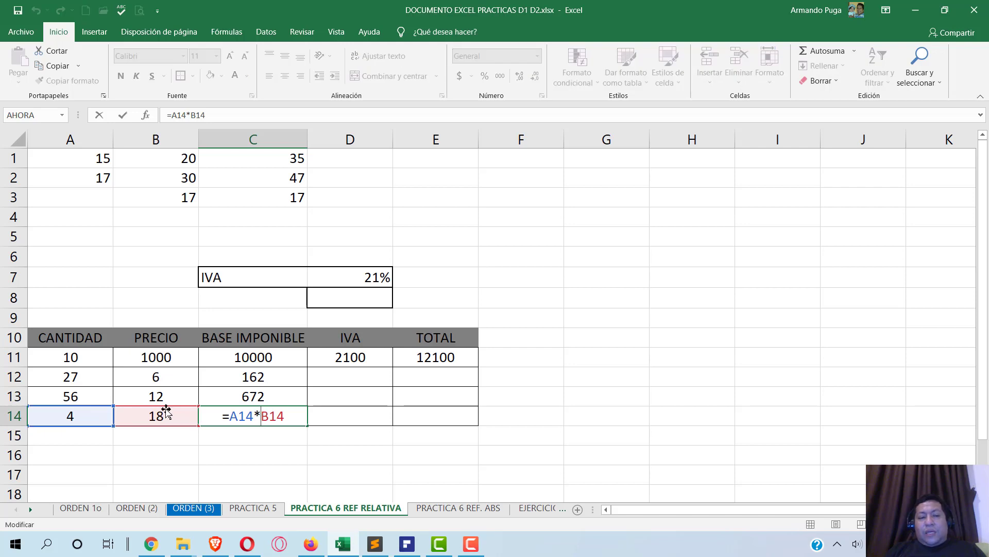
key(Escape)
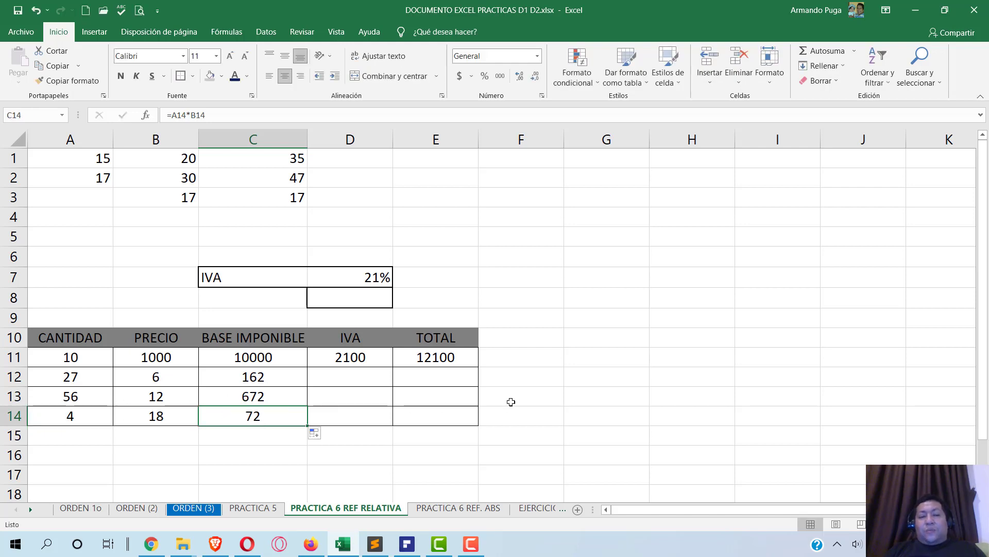
- Fill the IVA formula down to D14, verifying $D$7 stays fixed, then fill totals down to E14
click(362, 359)
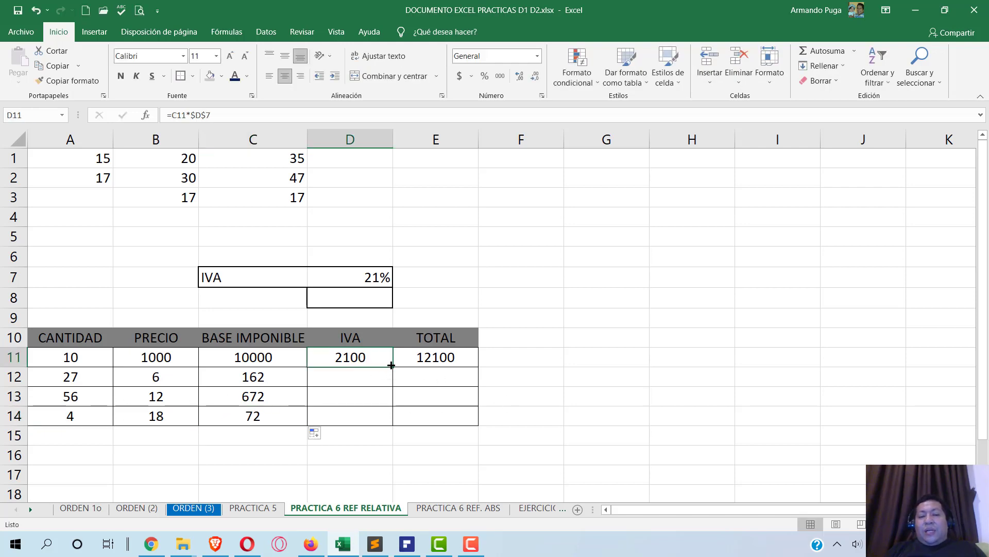
drag(392, 372, 393, 421)
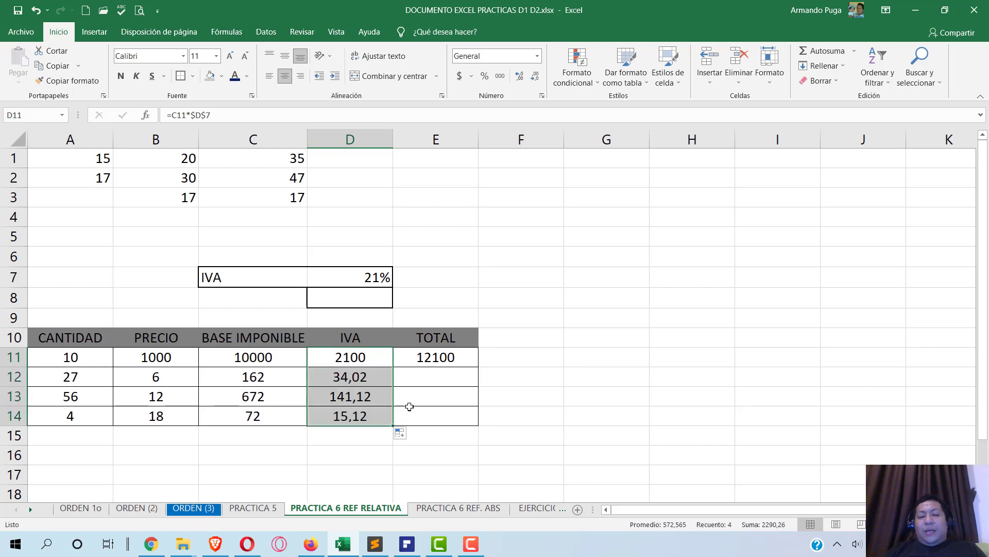
click(368, 380)
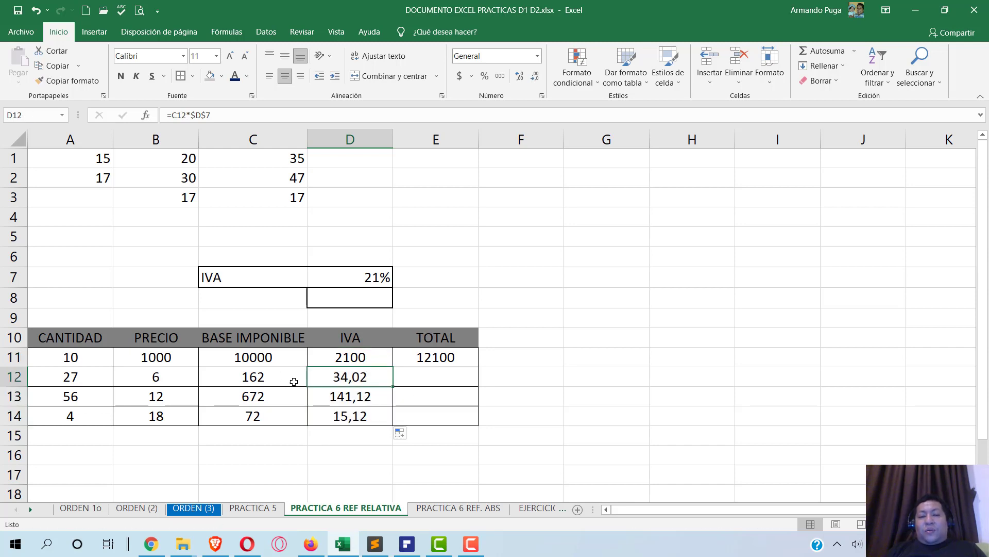
click(347, 401)
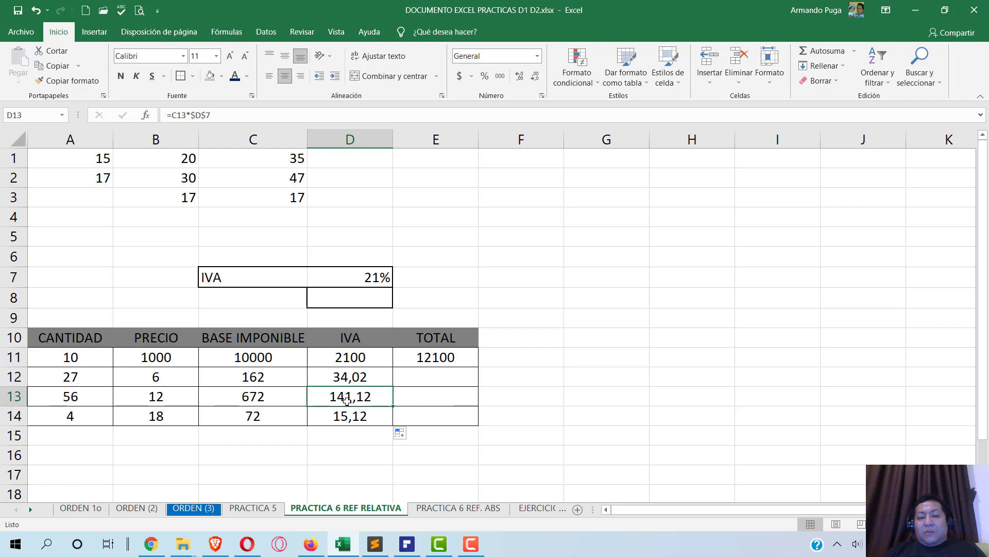
click(357, 414)
double_click(359, 415)
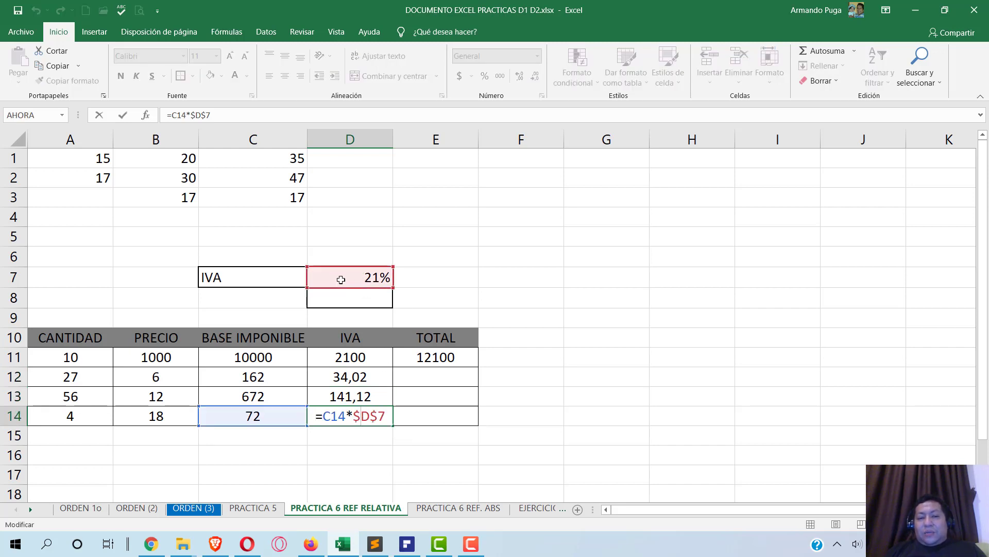
key(Escape)
key(Up)
key(F2)
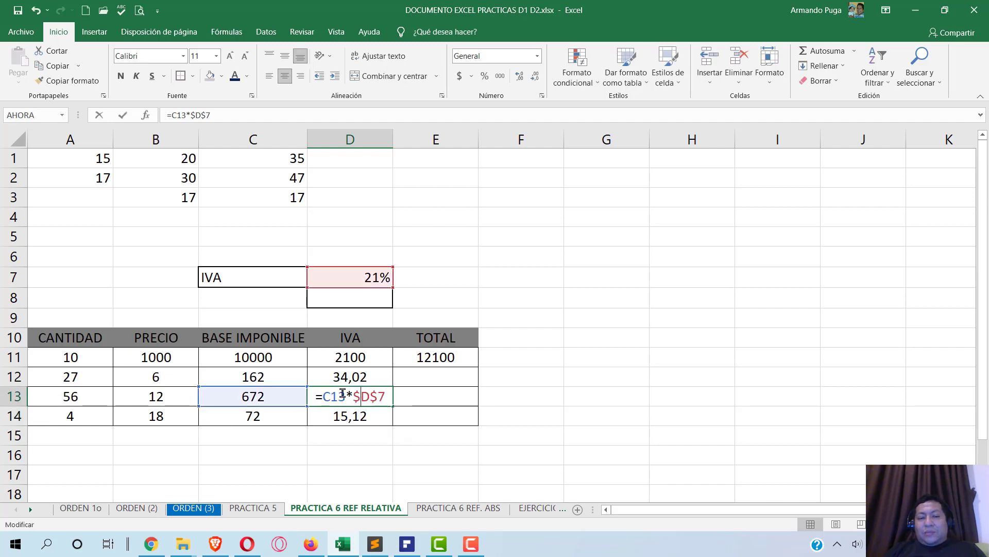
key(Escape)
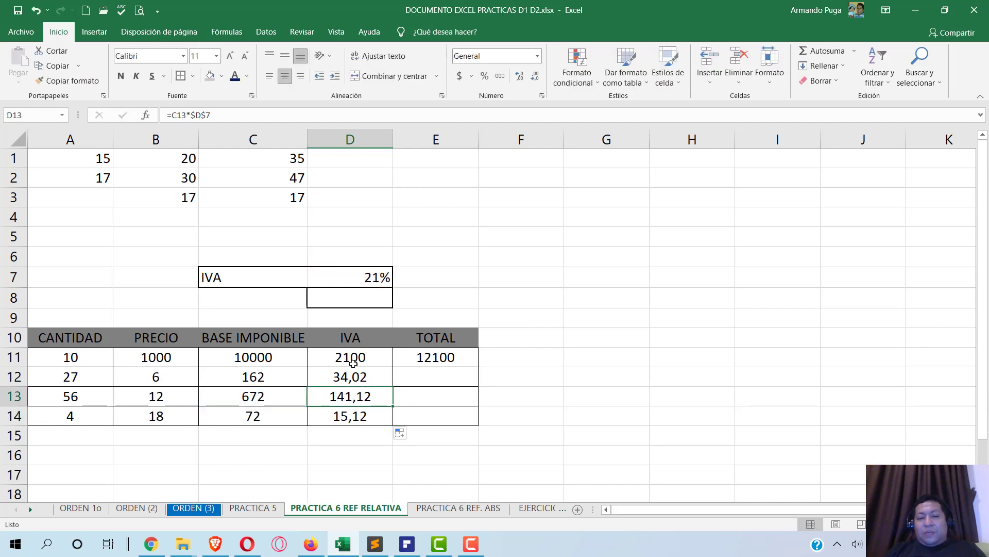
double_click(351, 374)
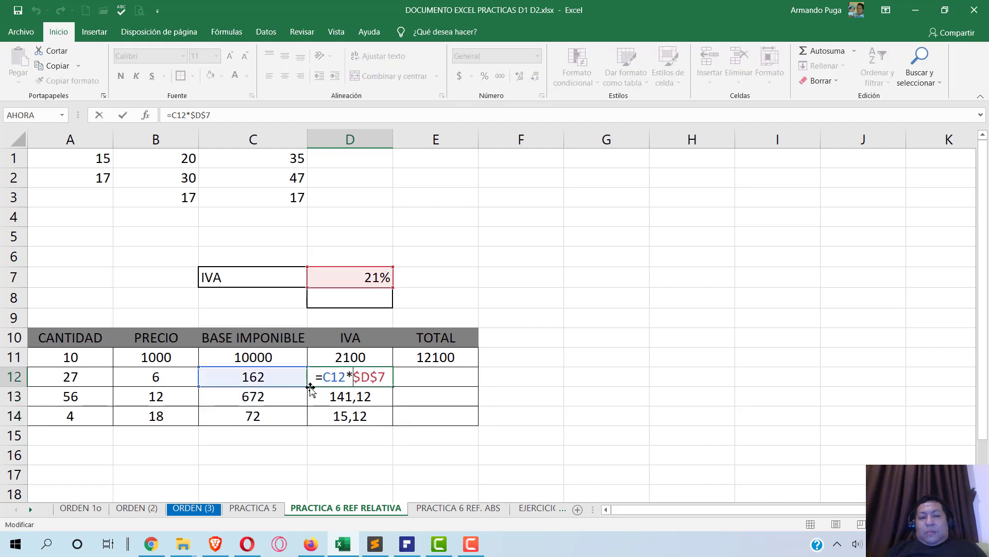
key(Escape)
click(385, 356)
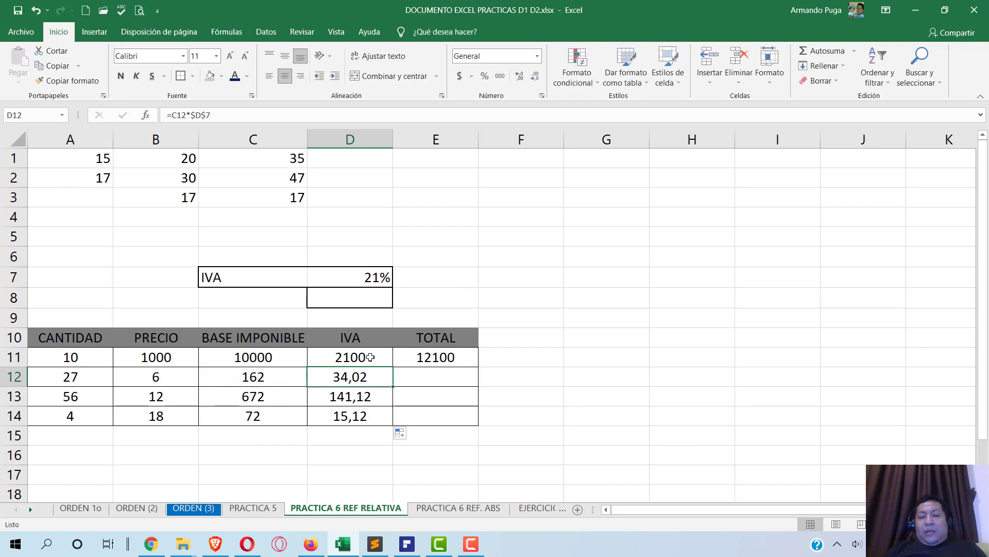
double_click(370, 357)
key(Escape)
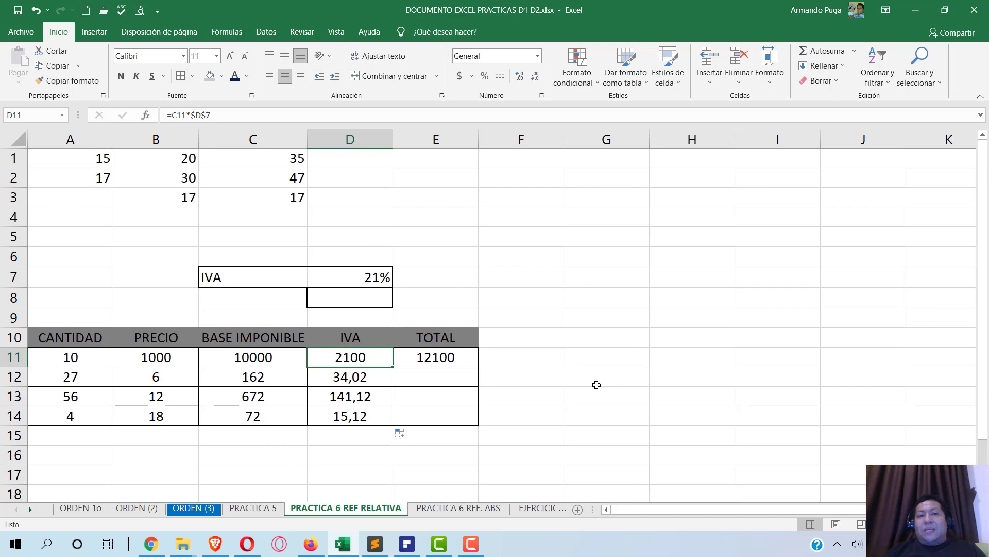
click(457, 360)
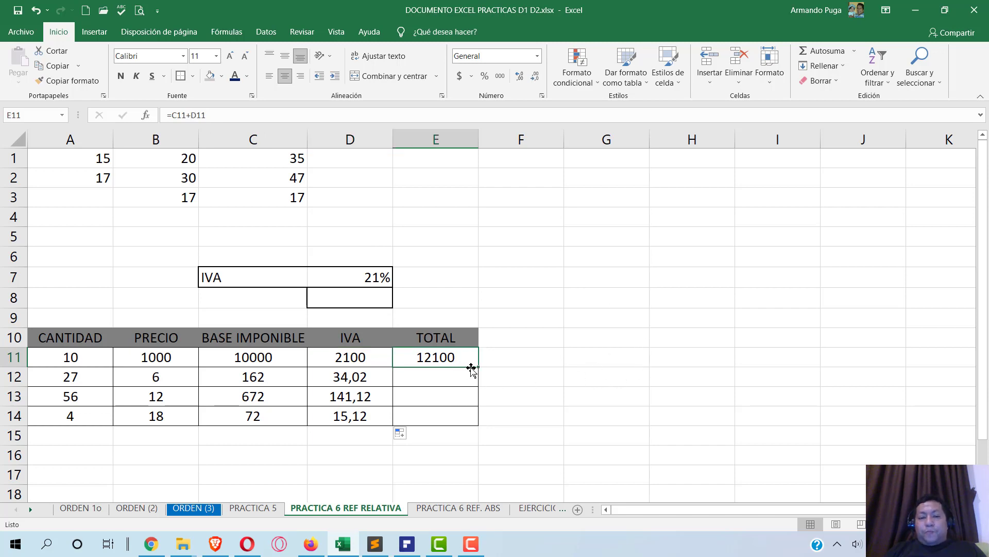
drag(478, 367, 481, 419)
- Scroll the PDF to page 12's explanation of absolute references with the $ sign and F4
key(alt+Tab)
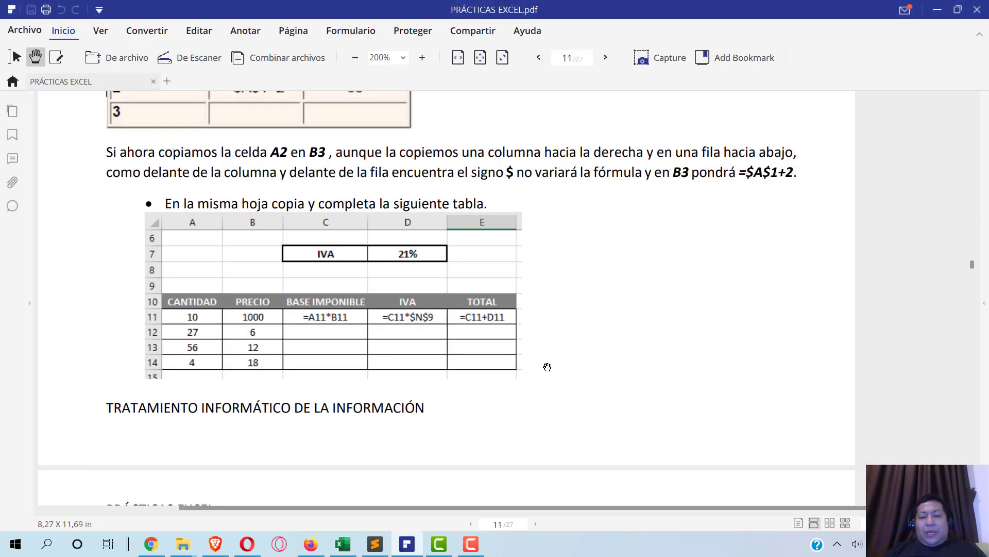
scroll(528, 363, down, 4)
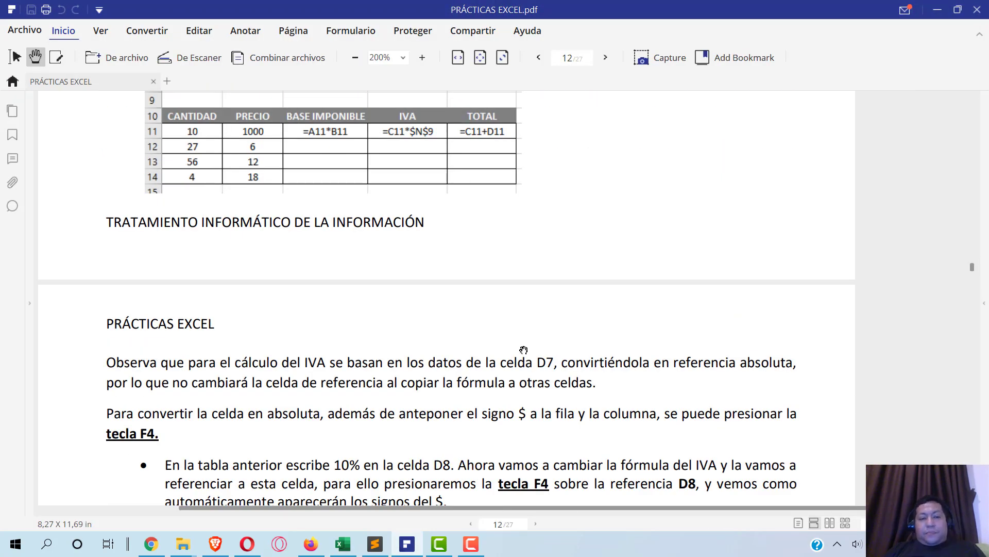
scroll(524, 350, down, 3)
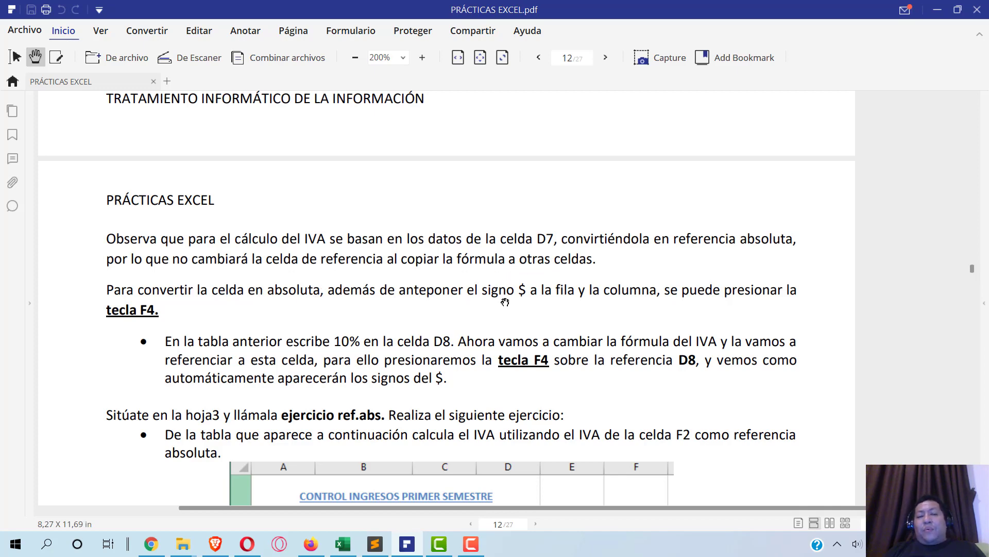
double_click(520, 290)
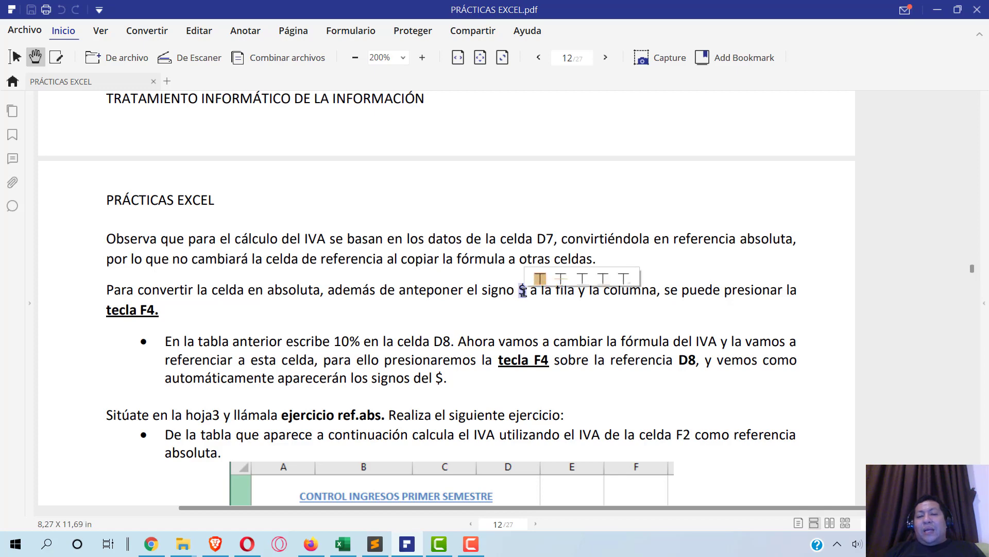
click(726, 321)
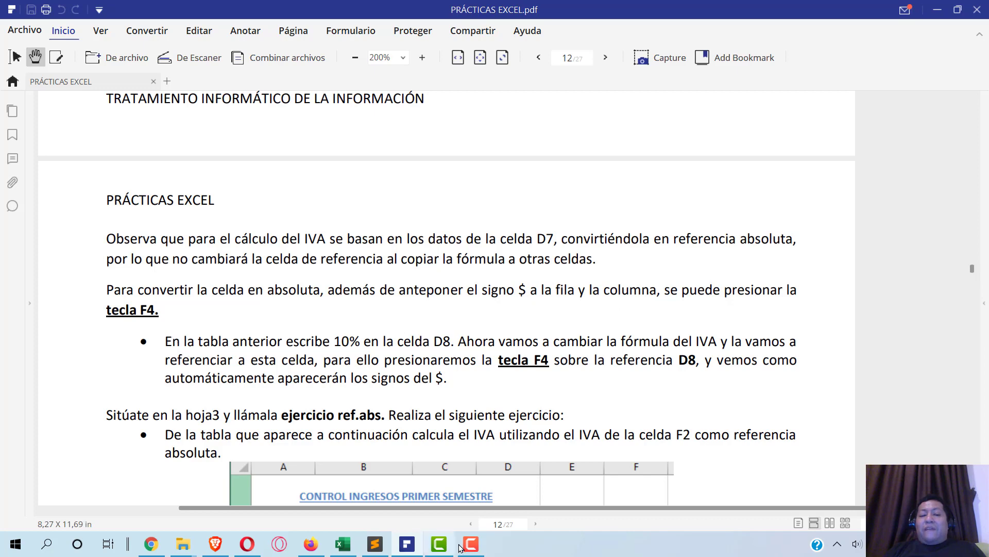
- Cycle D11's D7 reference with F4 and confirm the formula as =C11*$D$7
click(344, 547)
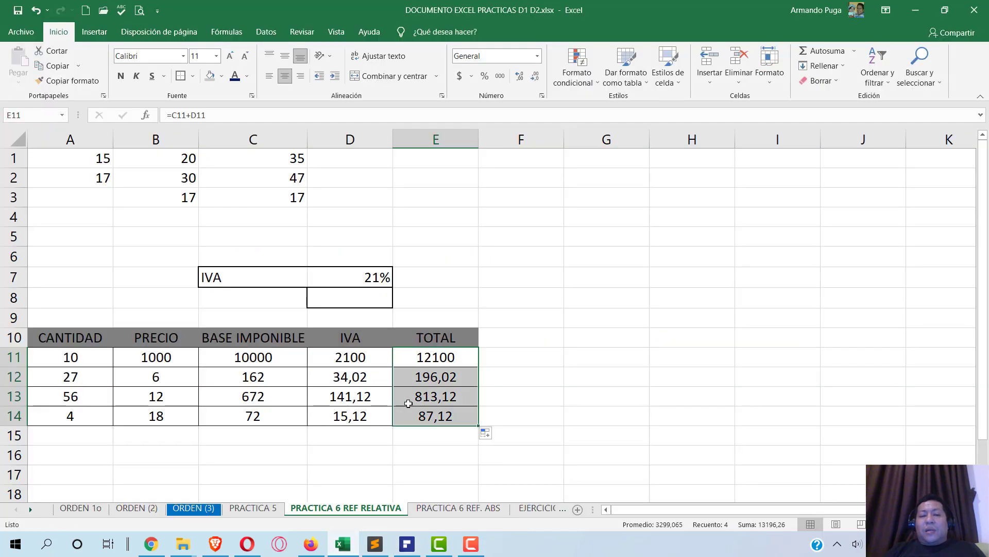
click(362, 357)
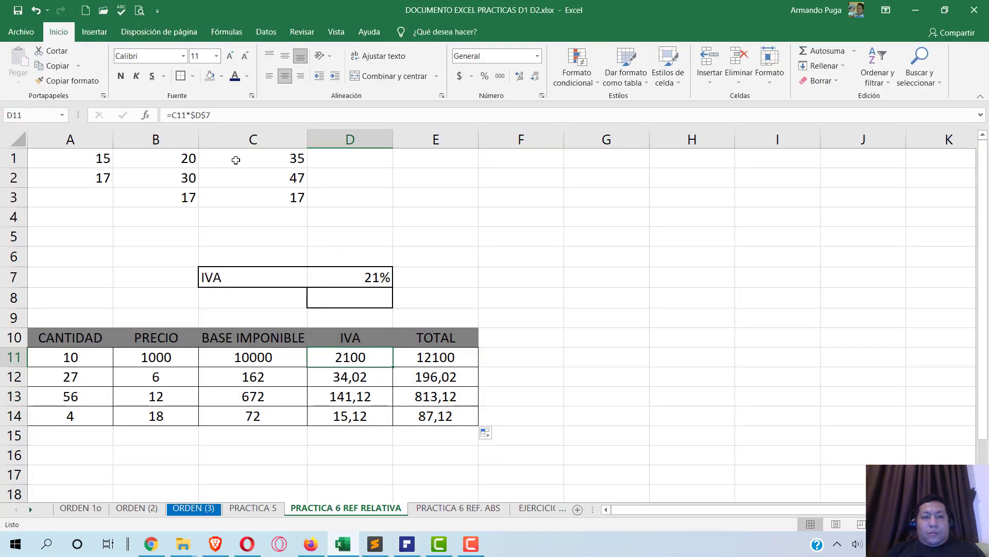
click(202, 115)
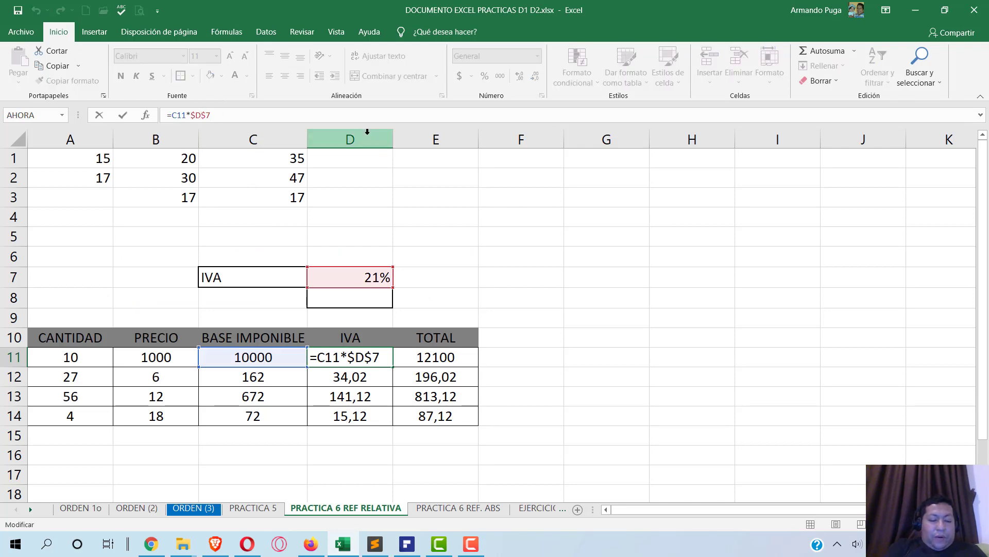
key(F4)
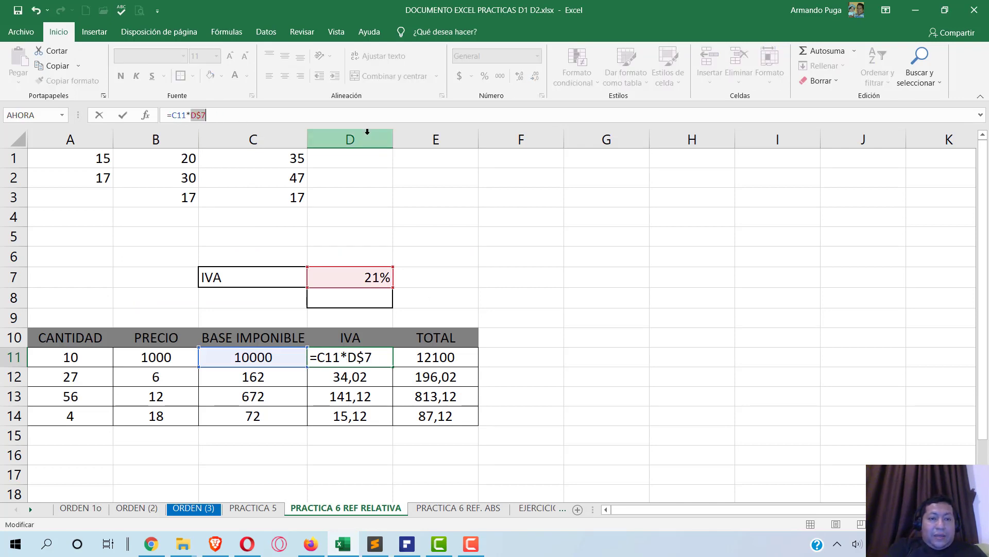
key(F4)
key(F4)
key(F4)
key(F4)
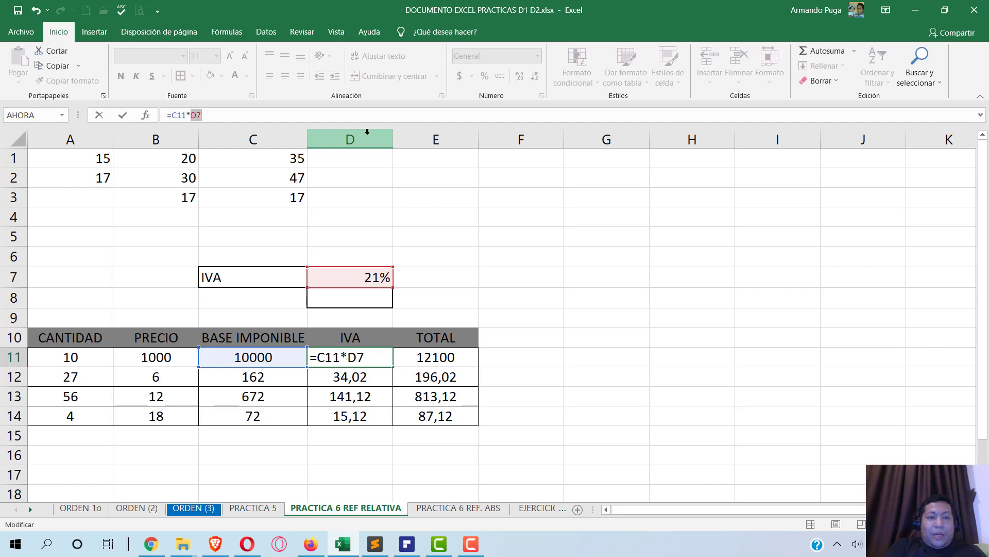
key(F4)
key(F4)
key(F4)
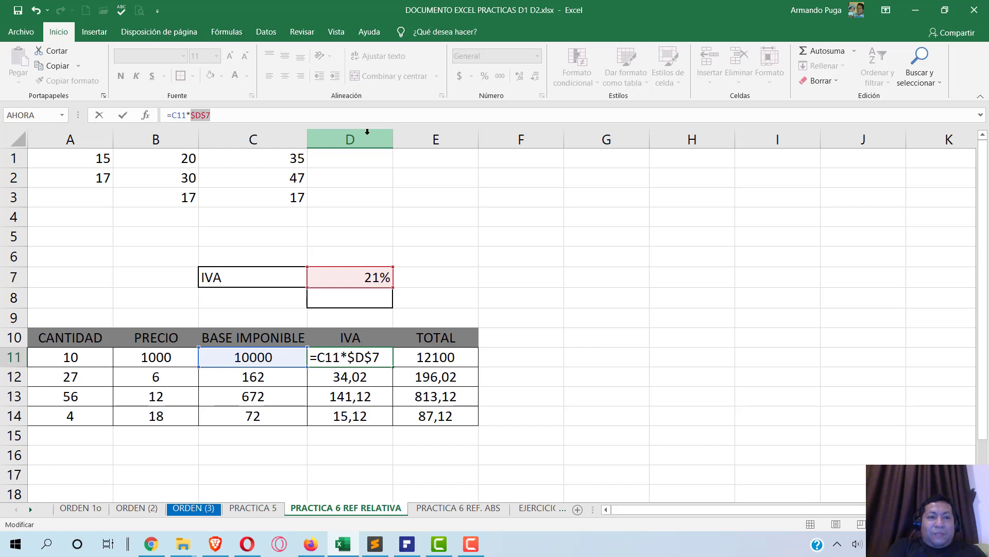
key(F4)
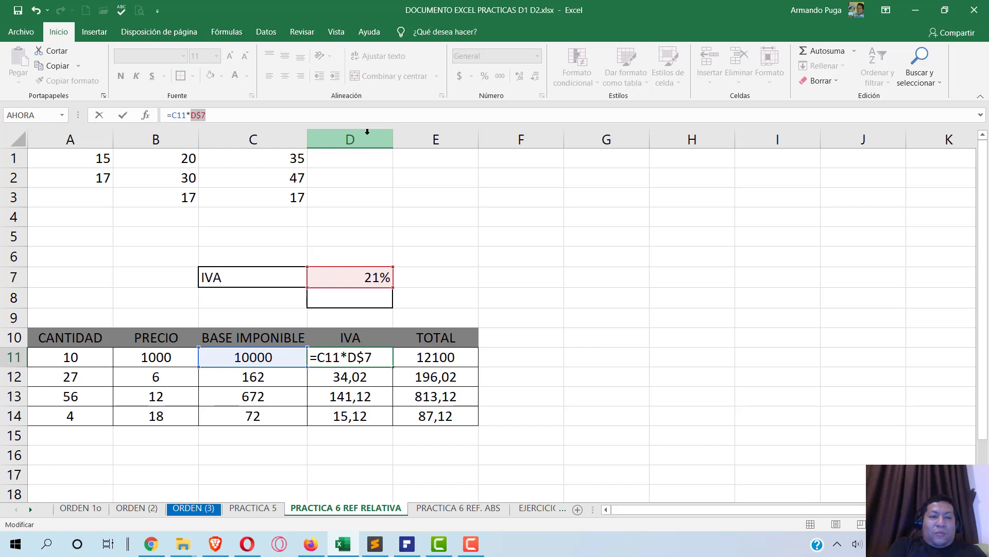
key(F4)
key(F4)
key(F4)
key(F4)
key(F4)
key(F4)
key(F4)
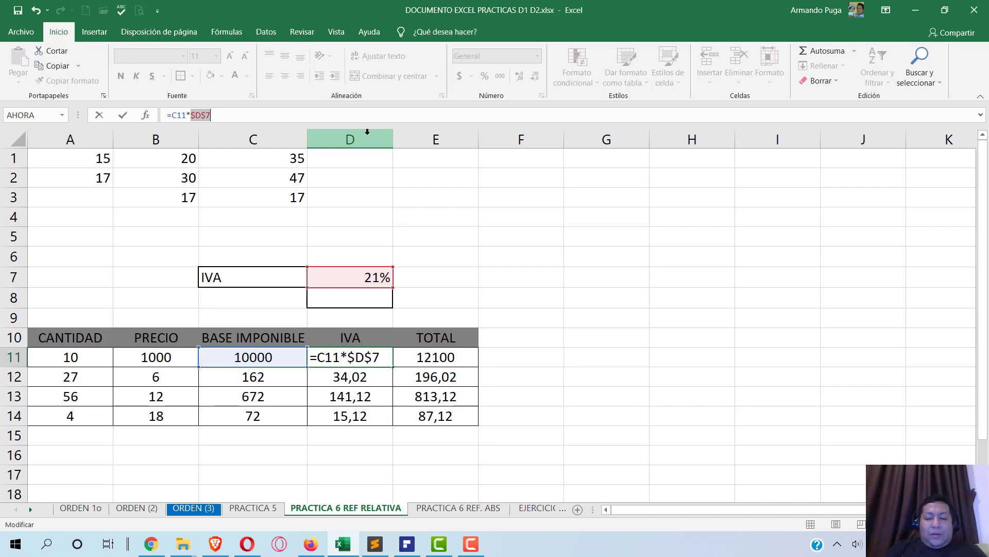
key(Return)
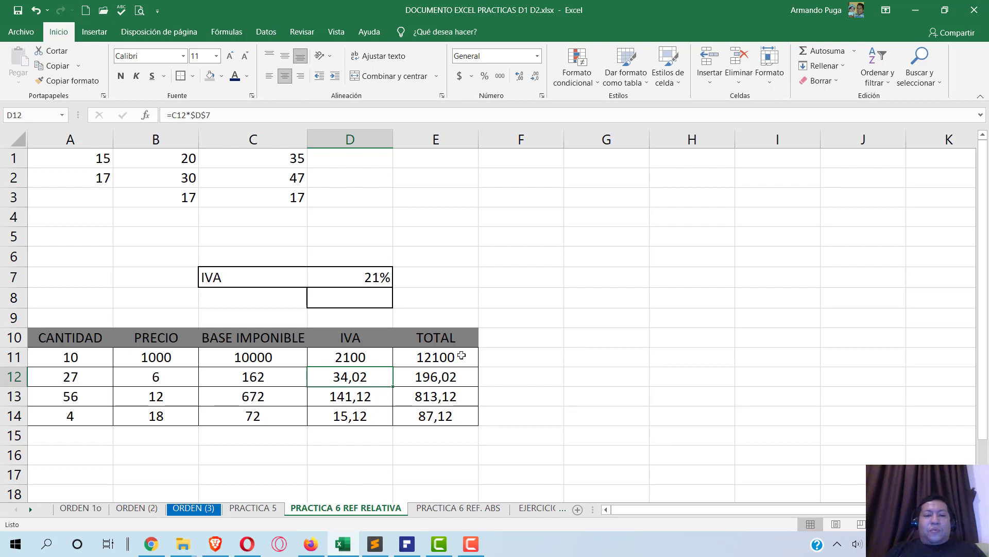
click(407, 544)
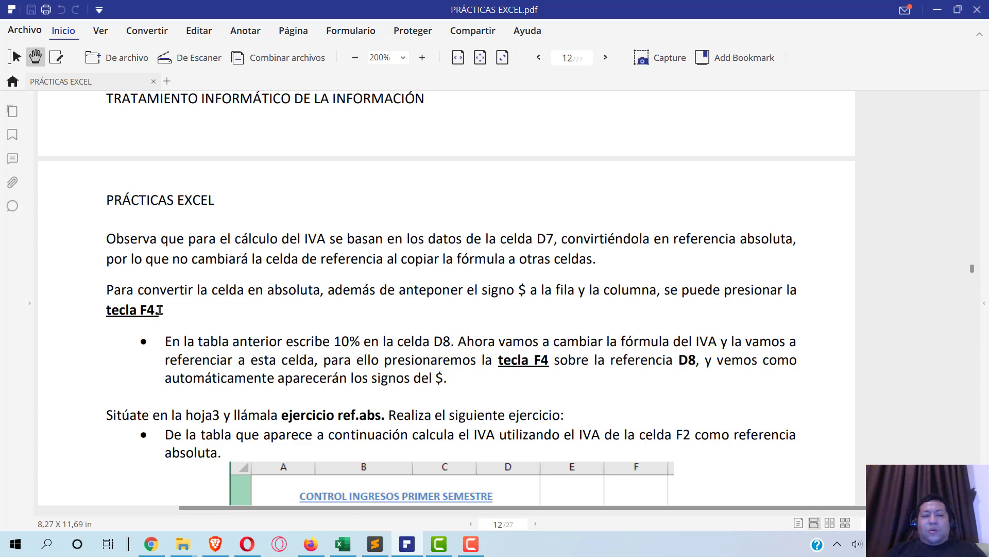
- Read the PDF paragraph on making references absolute with F4, then return to Excel
drag(161, 309, 103, 283)
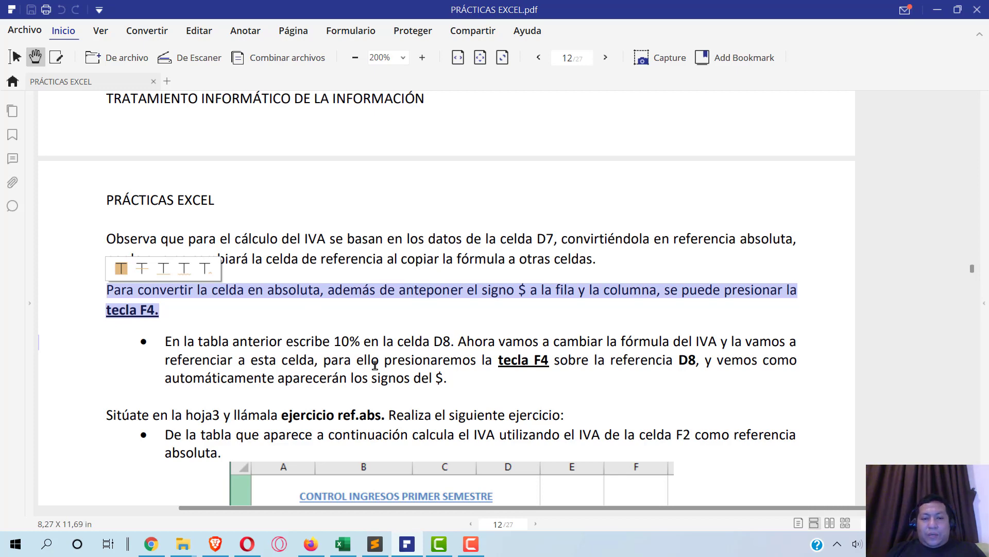
drag(375, 364, 393, 366)
click(285, 324)
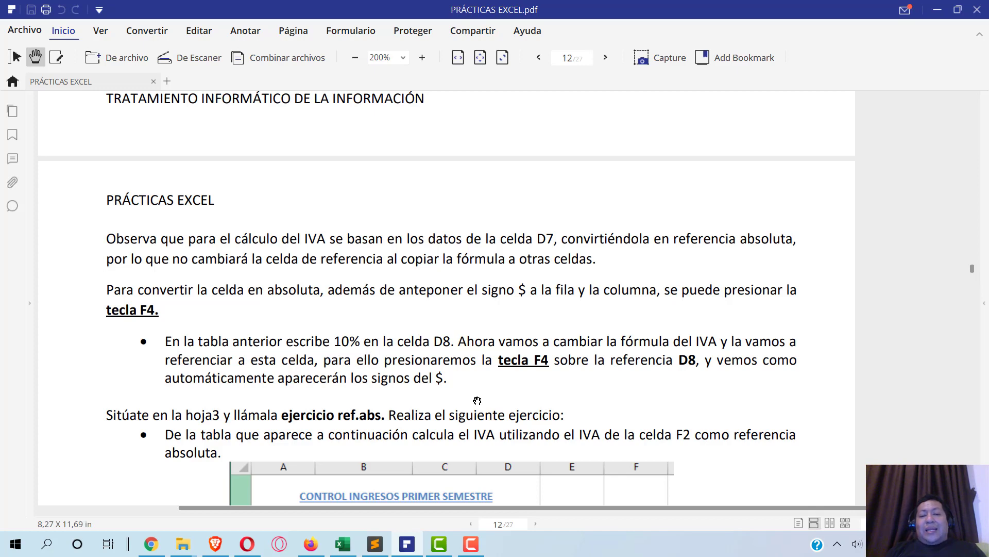
key(alt+Tab)
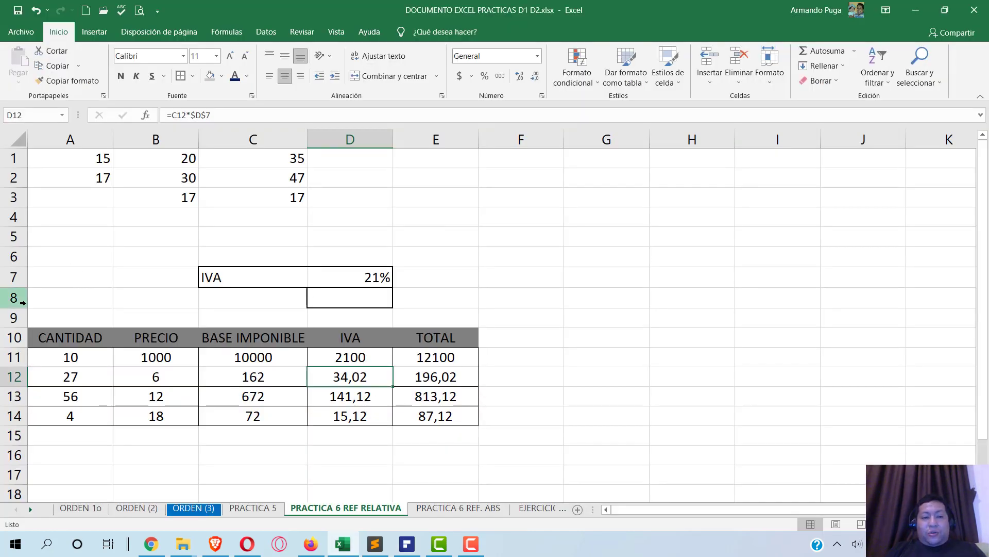
- Enter a 10% IVA rate in D8
text(10)
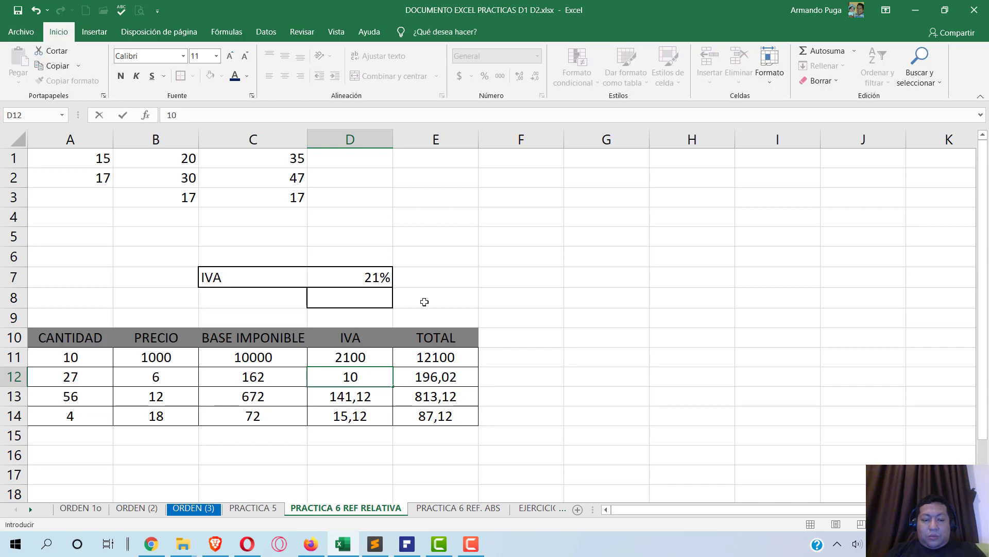
key(Escape)
click(372, 295)
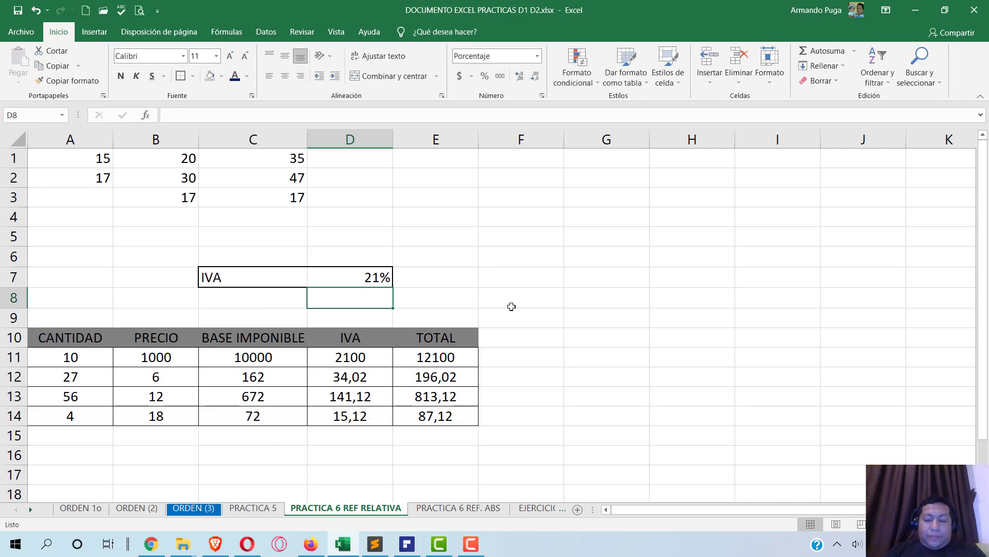
text(10%)
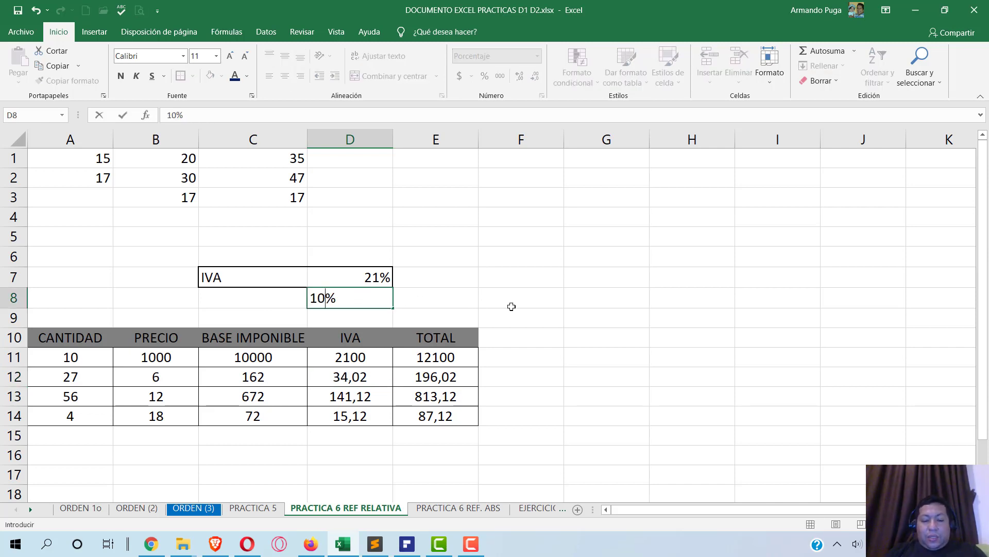
key(Return)
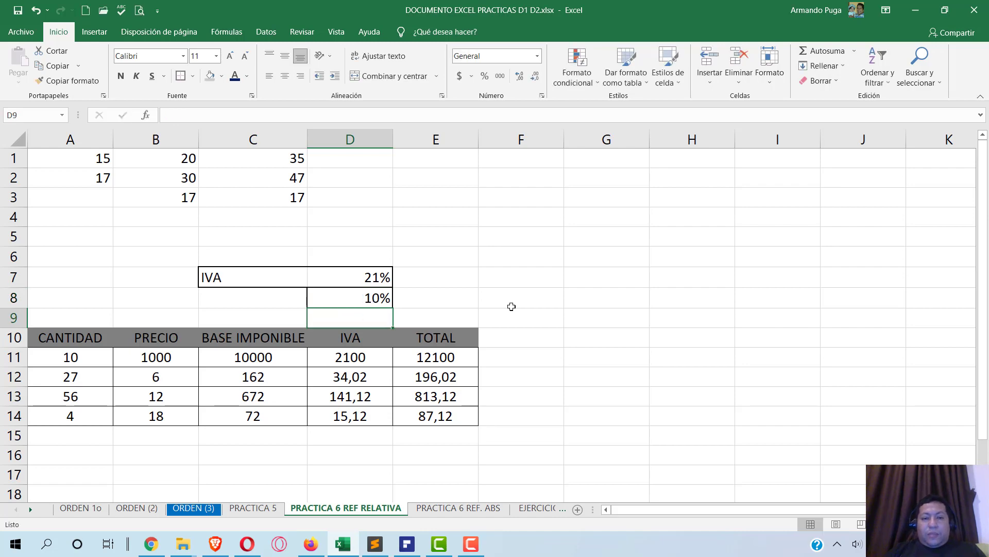
- Change D11 to =C11*$D$8 and fill down to D14, giving 1000, 16,2, 67,2, 7,2
key(alt+Tab)
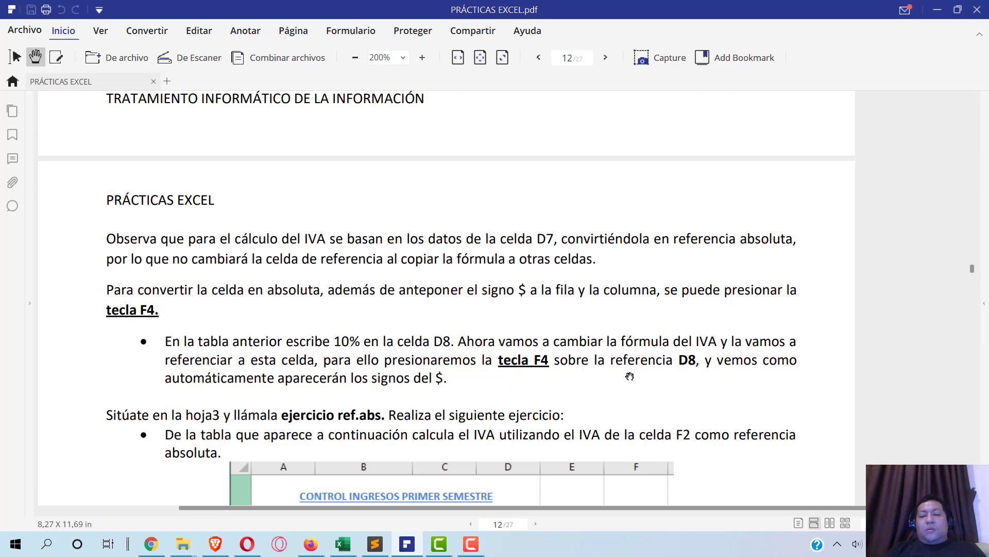
key(alt+Tab)
click(358, 352)
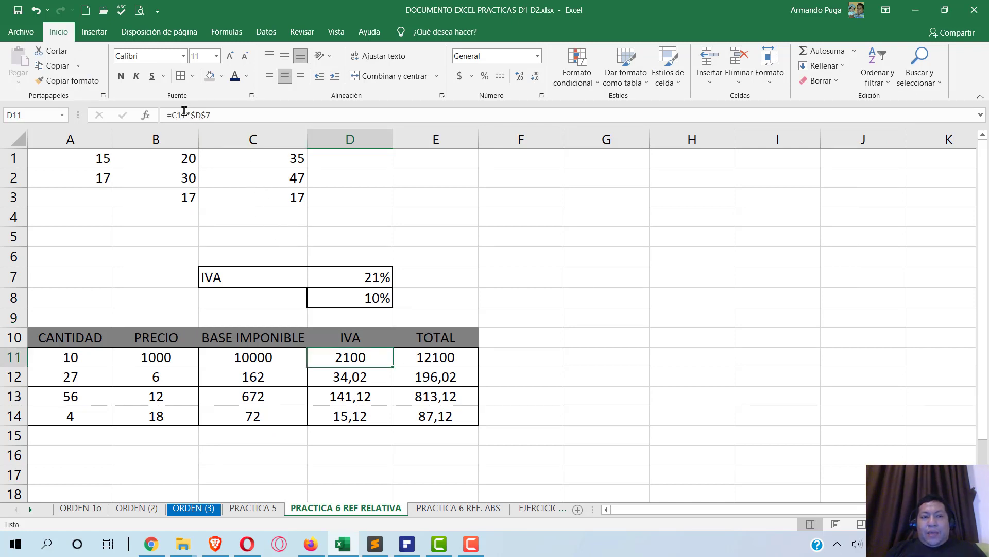
drag(191, 114, 212, 115)
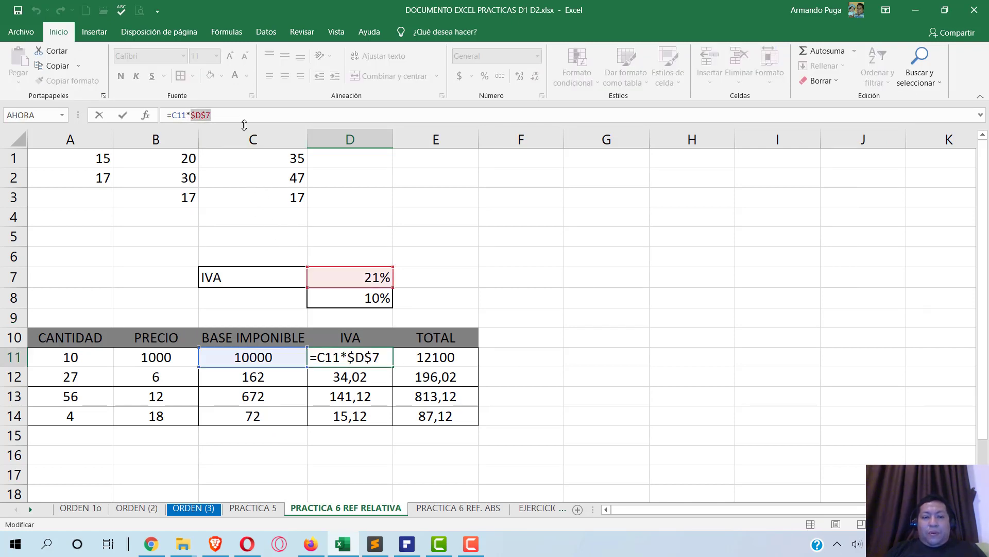
text(D8)
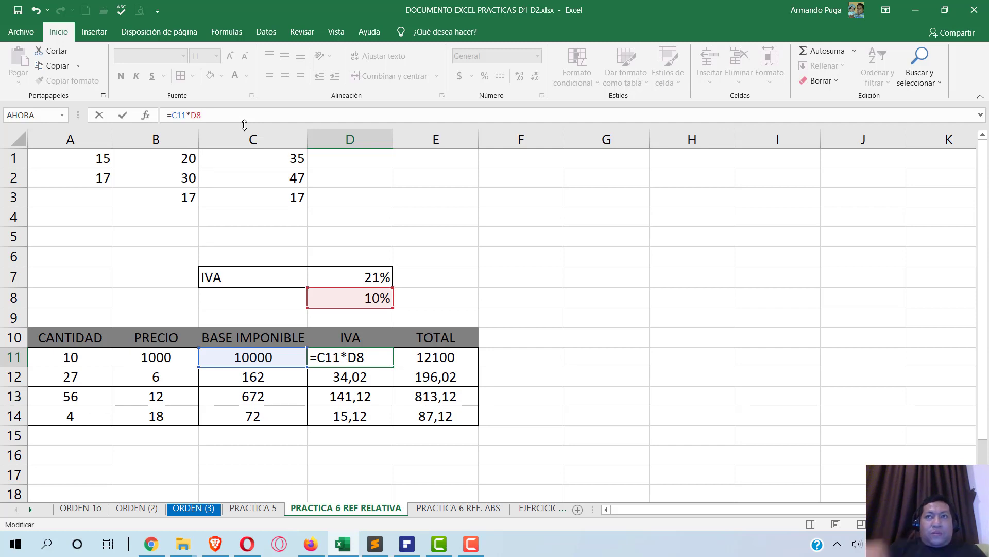
key(F4)
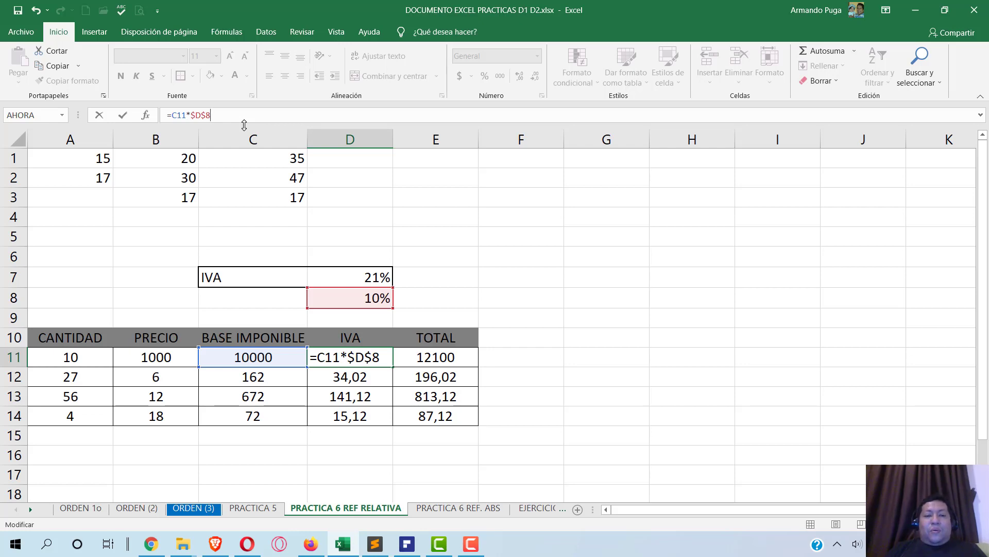
key(Return)
click(383, 362)
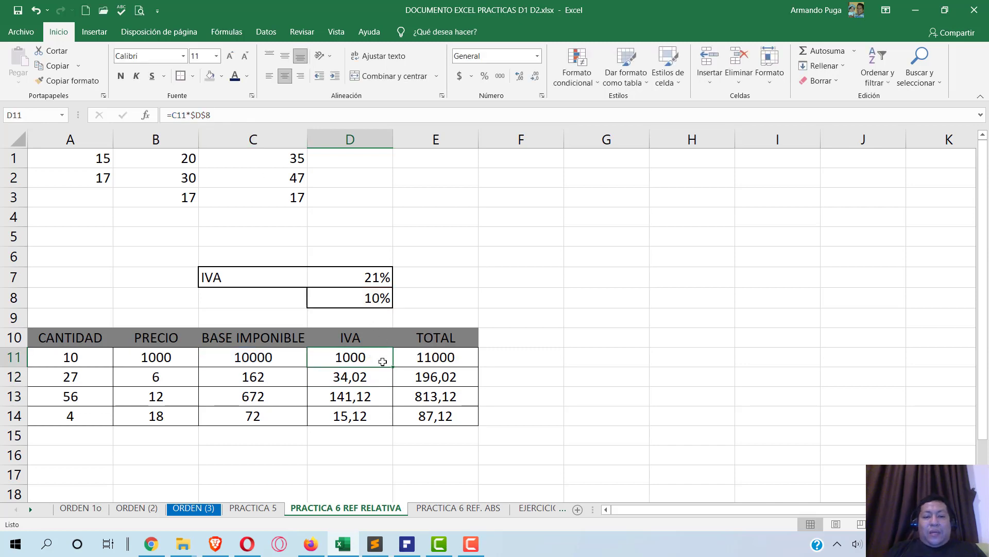
drag(393, 366, 391, 421)
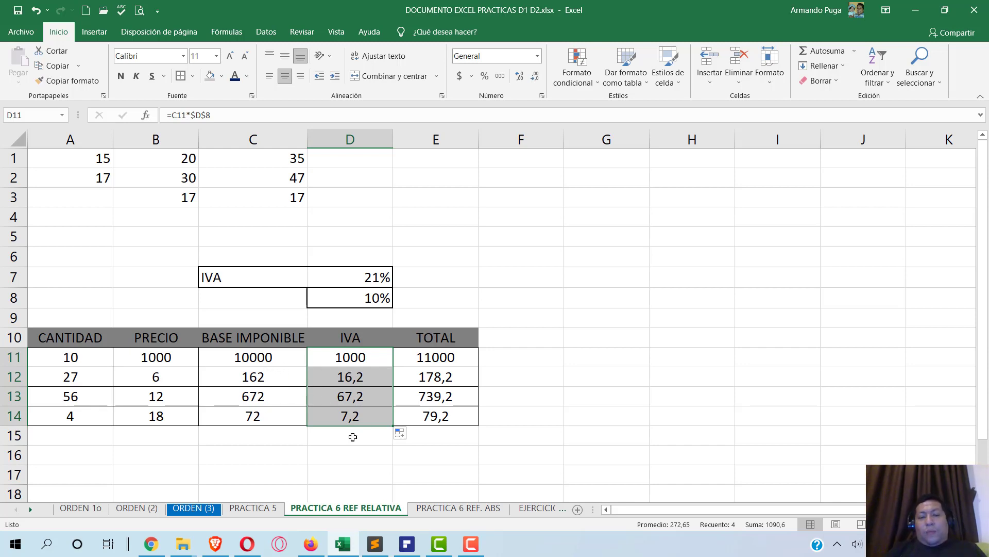
click(408, 543)
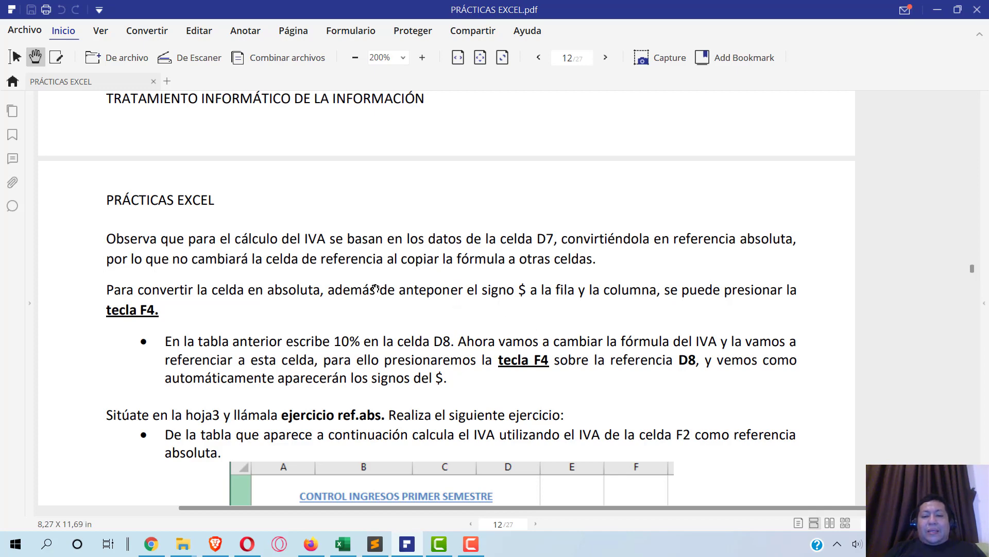
- Scroll down through the CONTROL INGRESOS PRIMER SEMESTRE table and steps, then return to Excel
scroll(375, 287, down, 2)
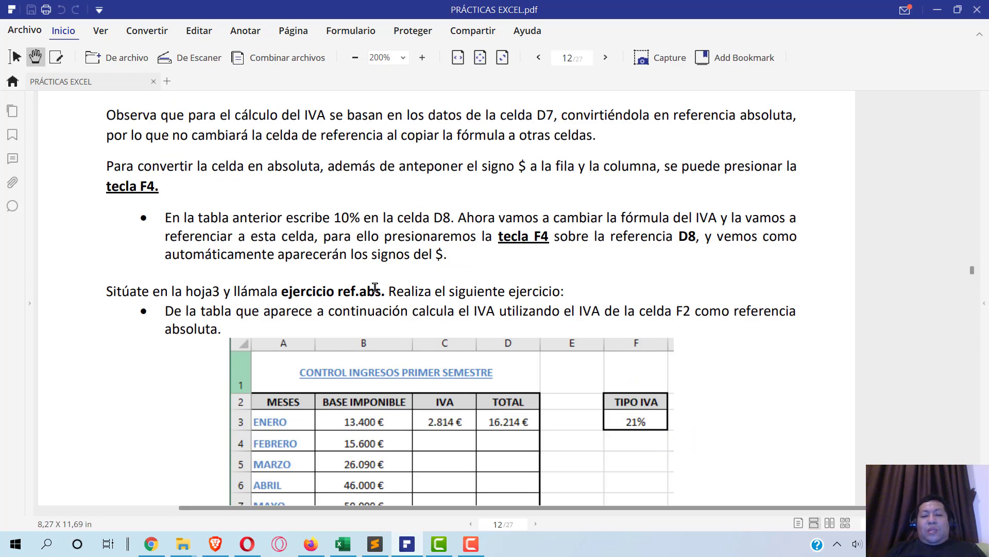
scroll(375, 287, down, 1)
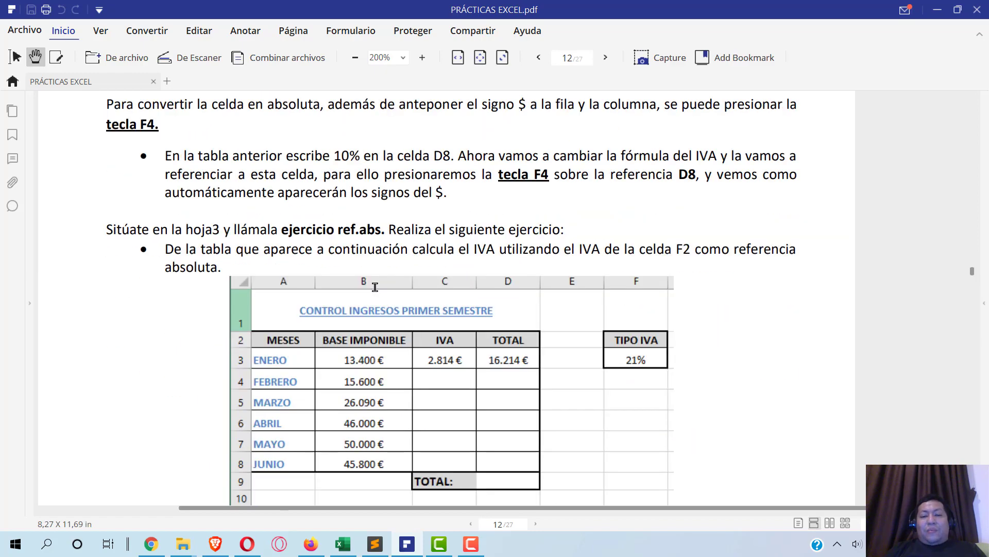
scroll(375, 288, down, 2)
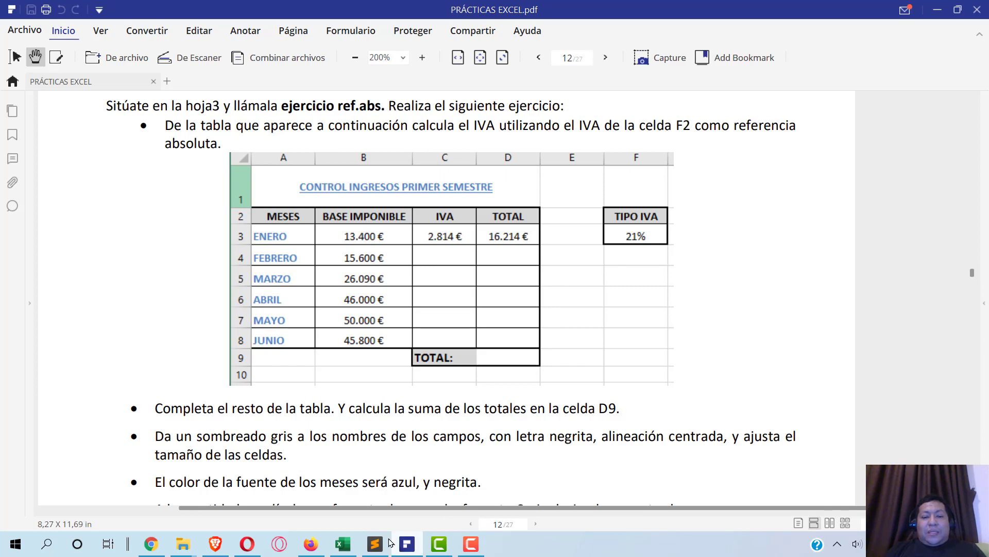
click(346, 545)
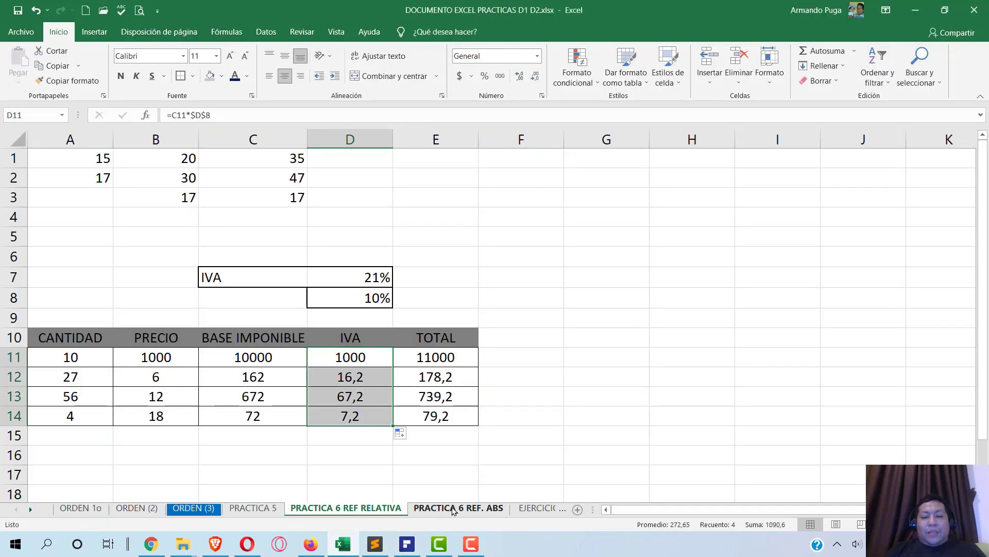
- On PRACTICA 6 REF. ABS, copy D5's plain format onto D6:D8 to clear the green fill
click(441, 509)
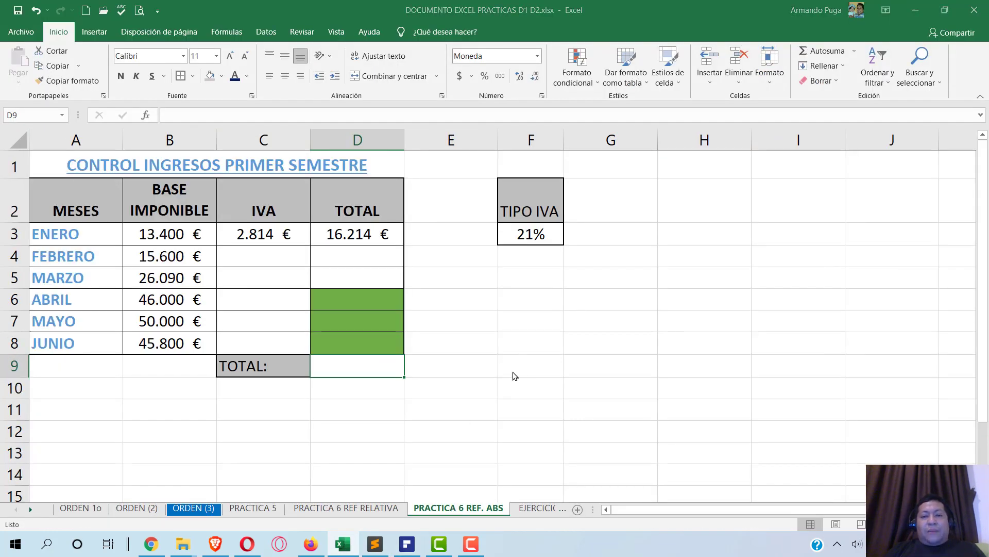
key(alt+Tab)
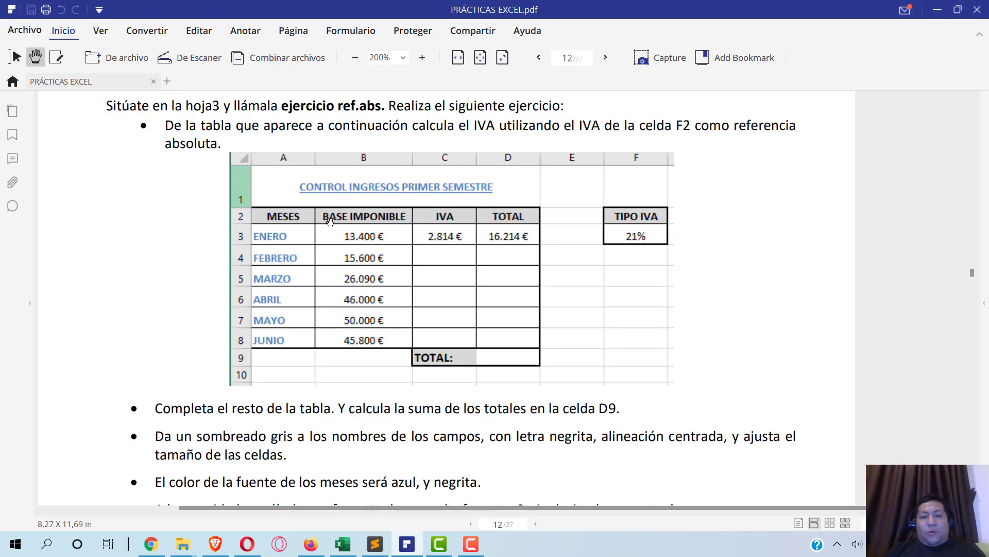
key(alt+Tab)
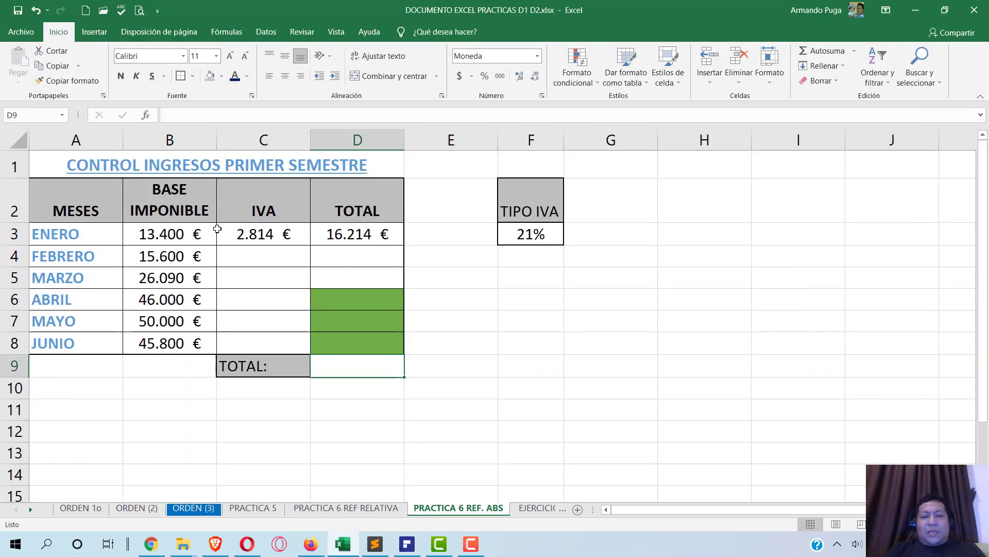
click(360, 299)
click(362, 285)
drag(361, 290, 349, 345)
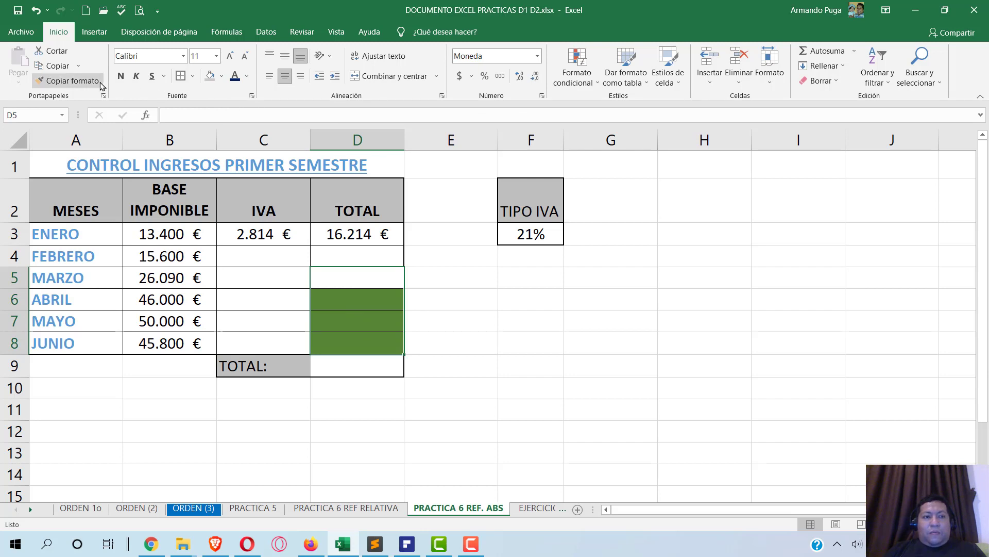
click(351, 274)
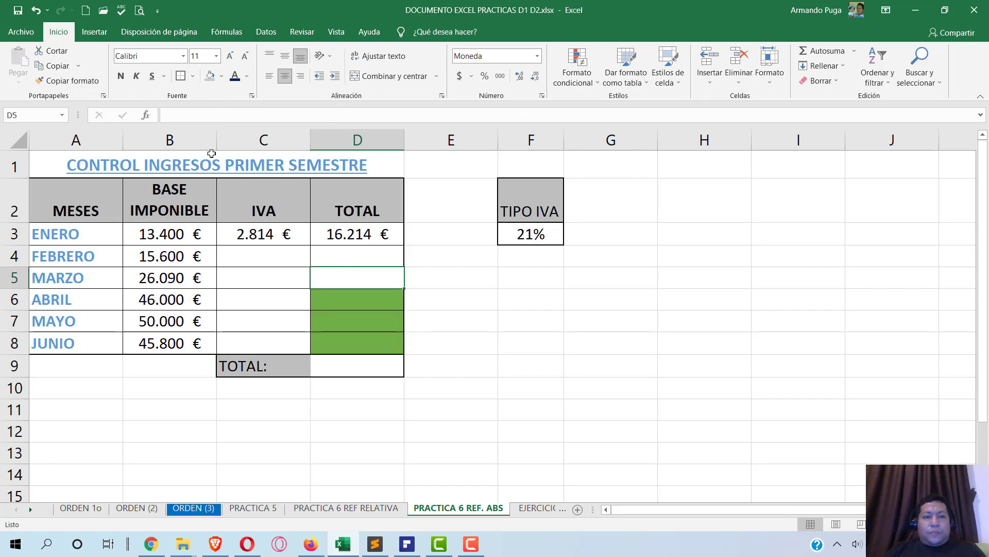
click(72, 81)
drag(360, 276, 361, 343)
click(373, 283)
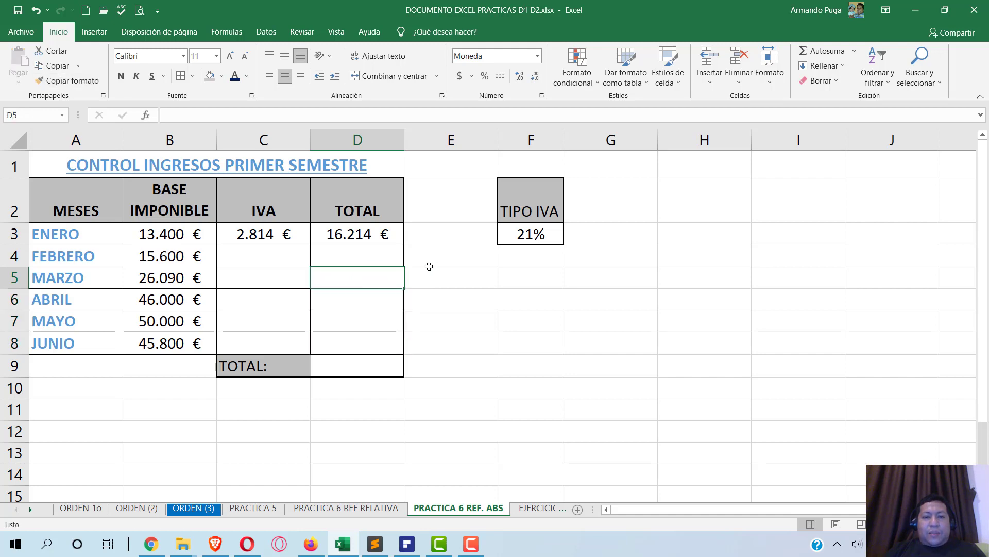
- Compare the ENERO total and IVA formulas in D3 and C3 against the exercise PDF
click(350, 234)
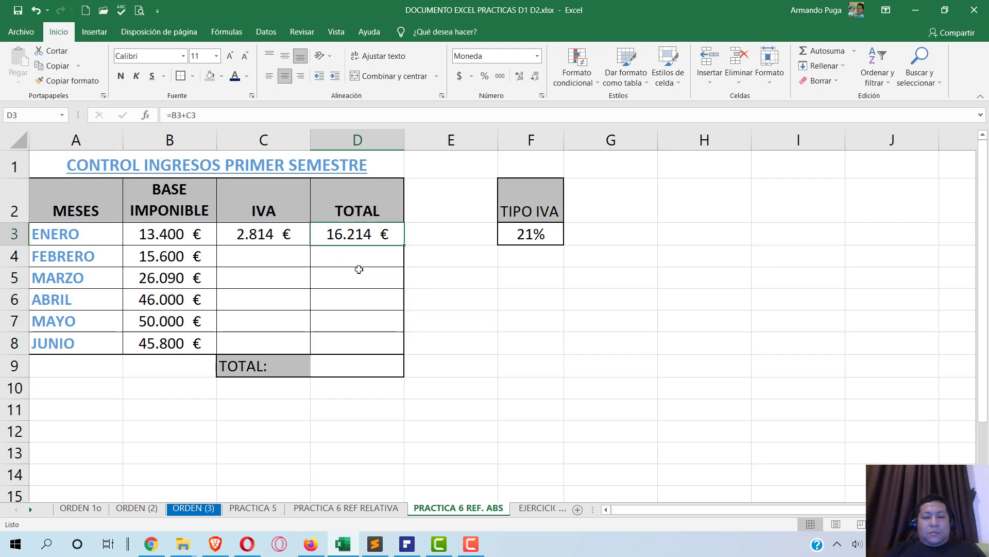
click(354, 291)
key(alt+Tab)
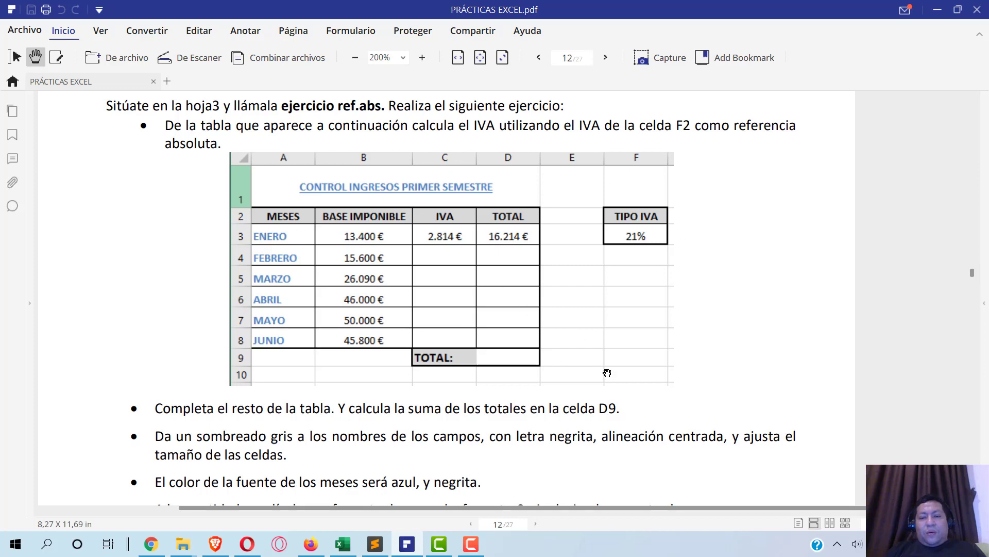
scroll(607, 370, down, 1)
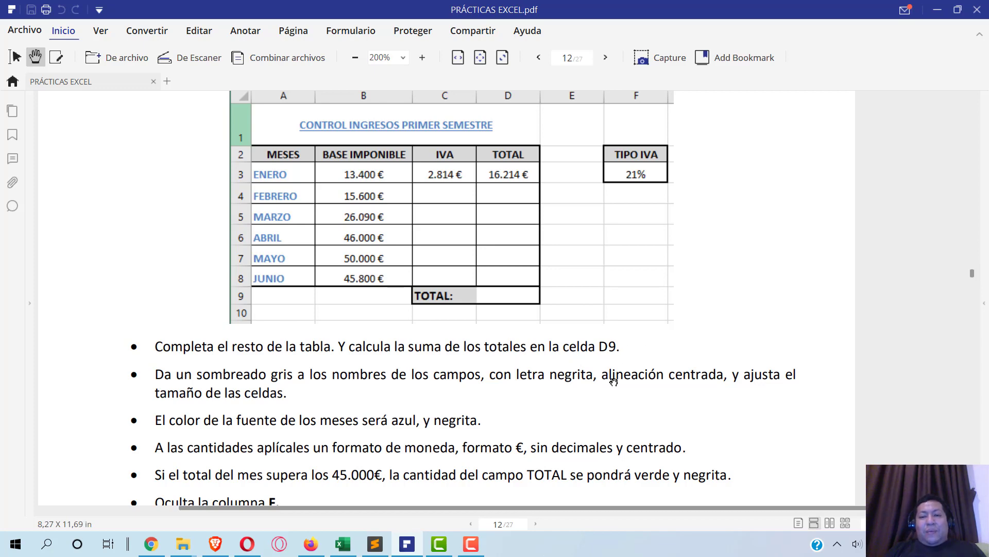
key(alt+Tab)
click(352, 239)
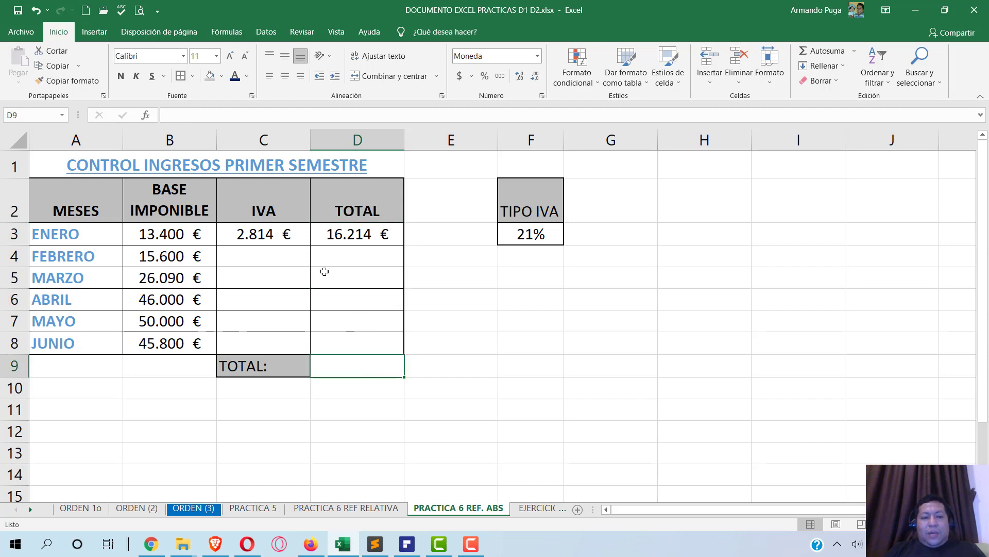
click(283, 233)
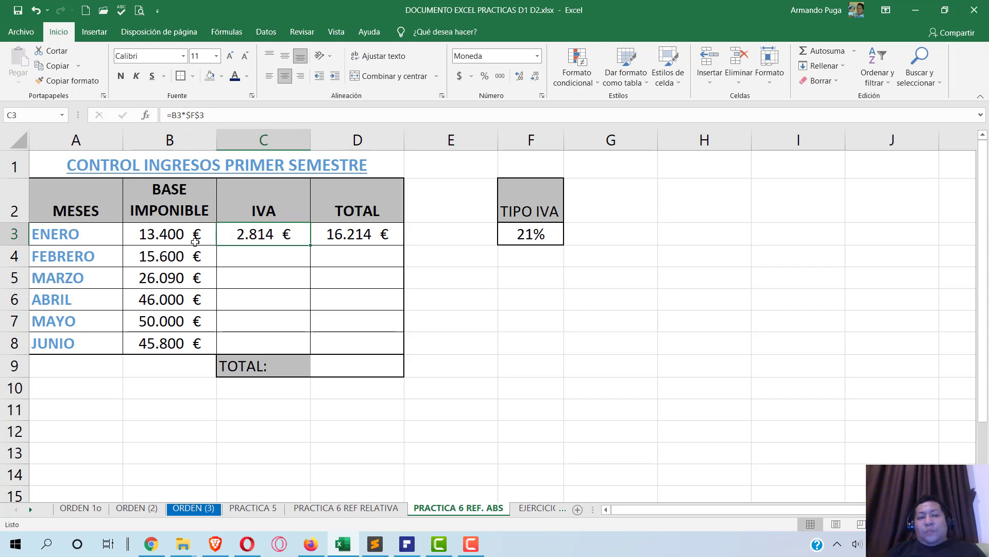
- Enter =B3*$F$3 in C3 and fill it down to C8
text(=)
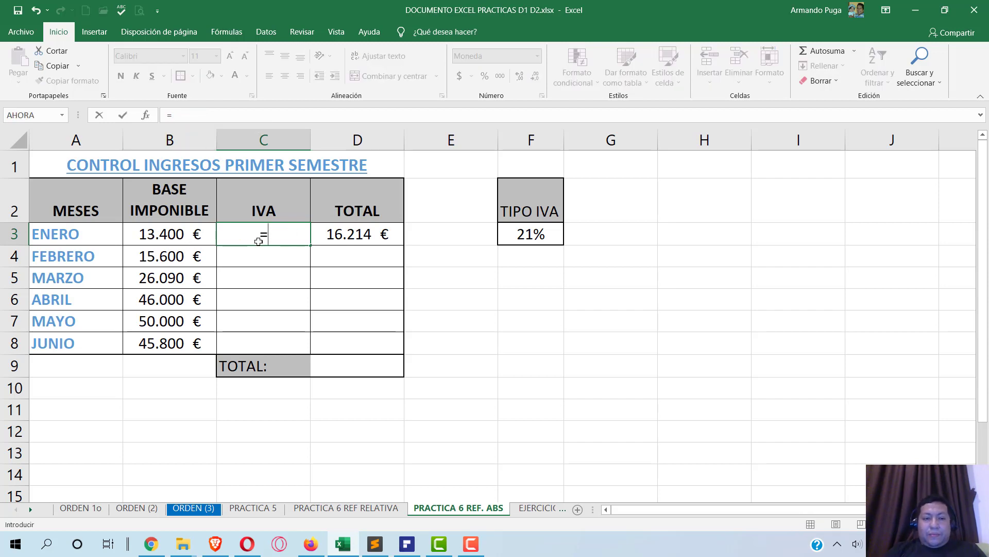
click(157, 232)
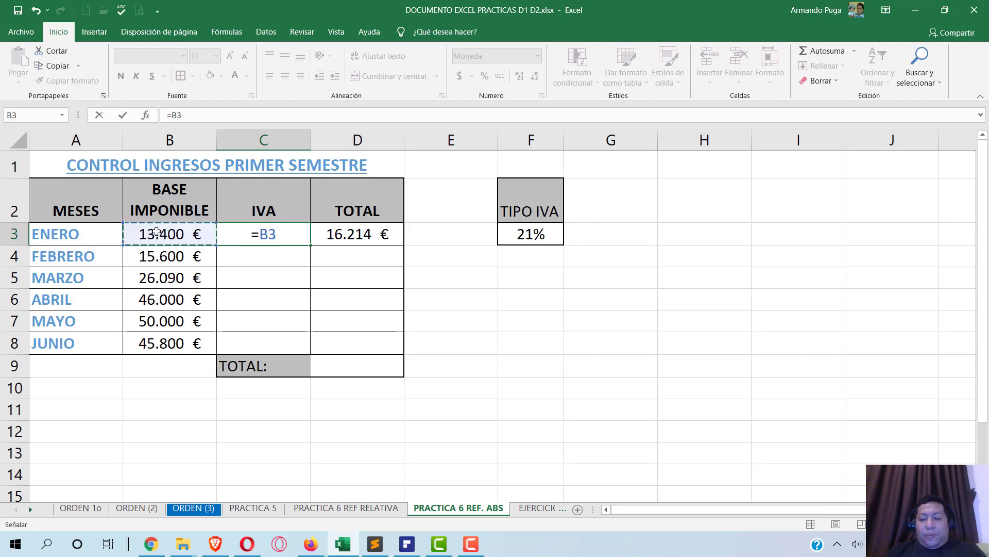
text(*)
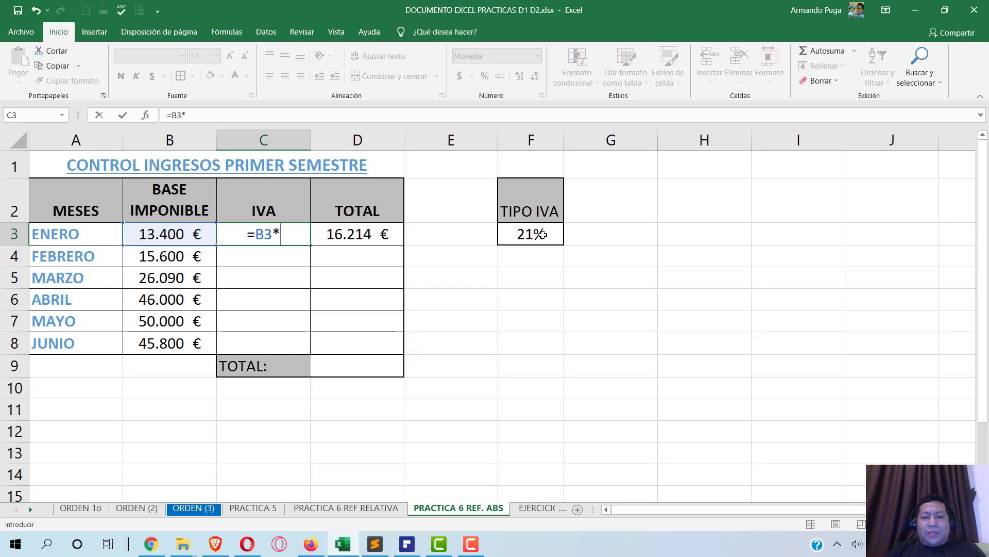
click(542, 234)
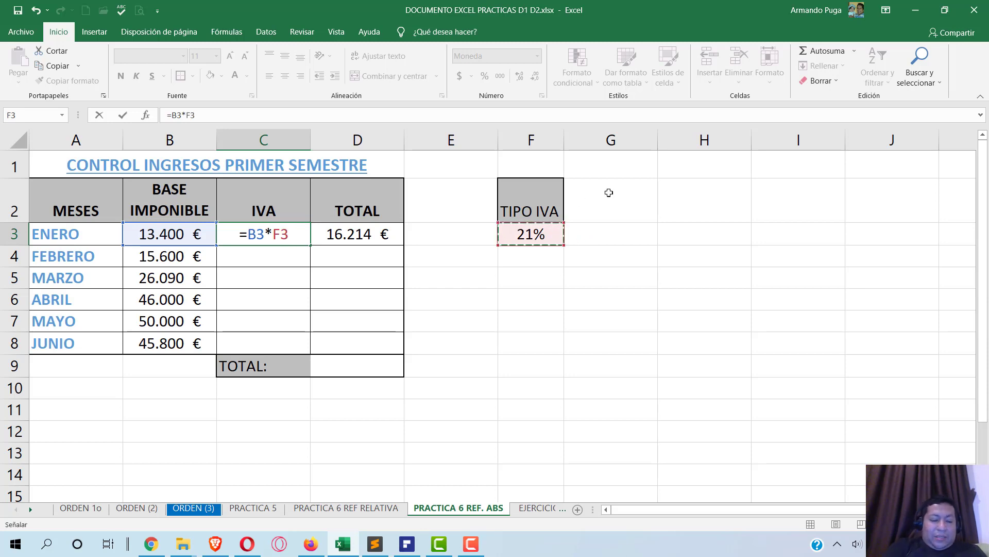
key(F4)
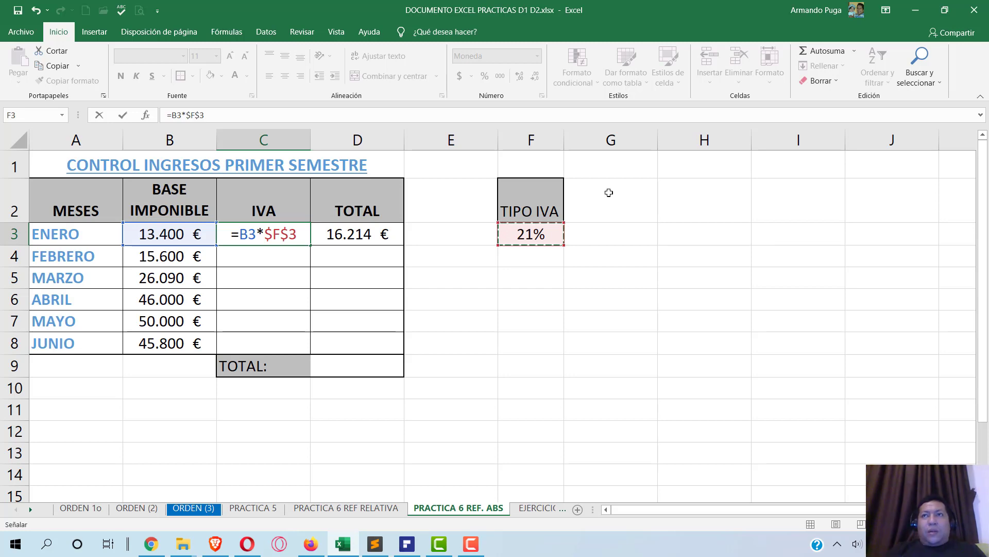
key(Return)
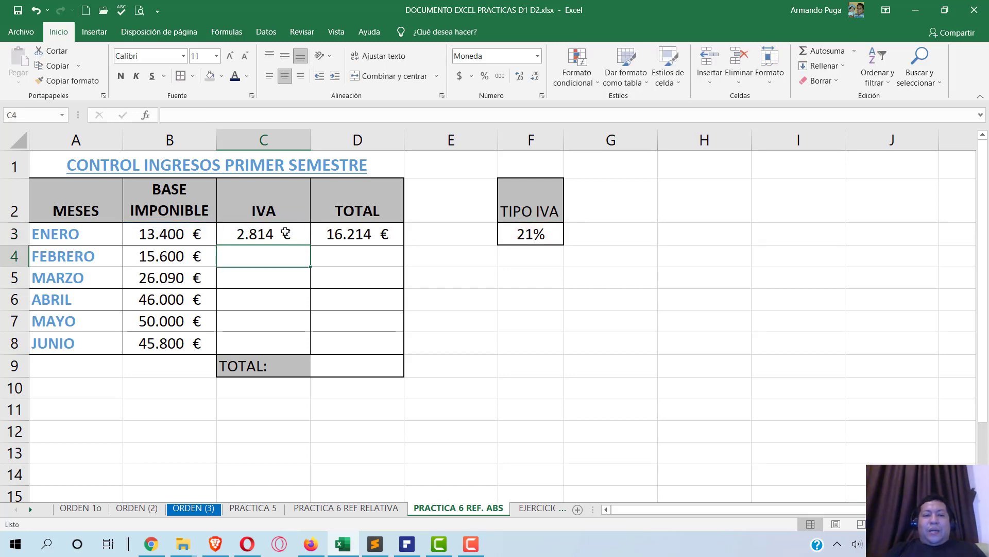
click(285, 233)
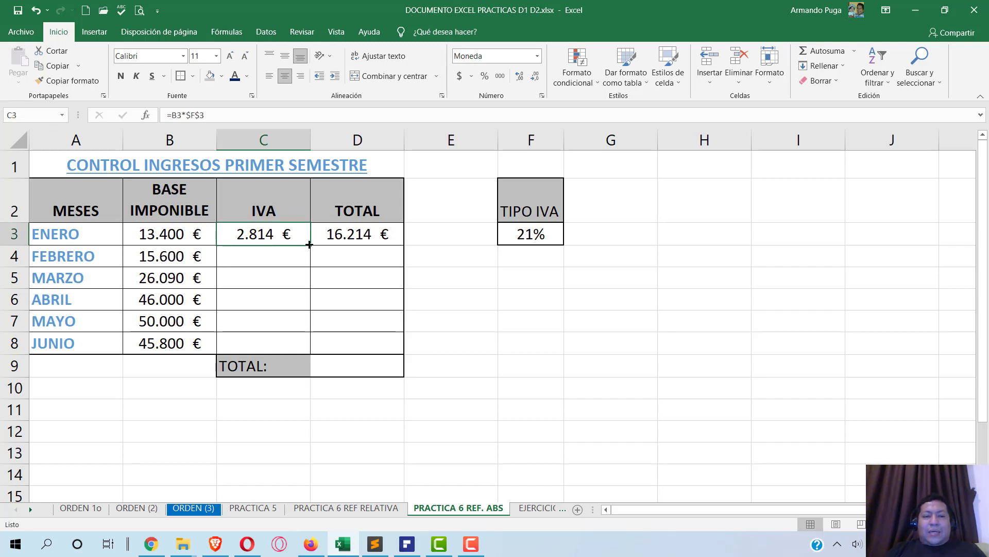
drag(306, 242, 303, 355)
- Check that the ABRIL and MAYO IVA formulas keep the $F$3 reference, leaving them unchanged
click(283, 290)
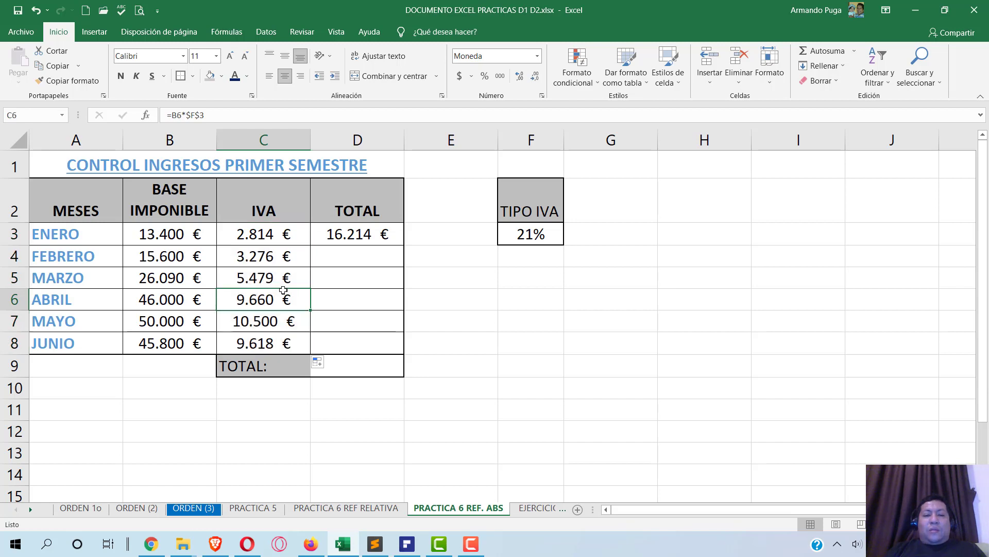
click(276, 321)
click(272, 339)
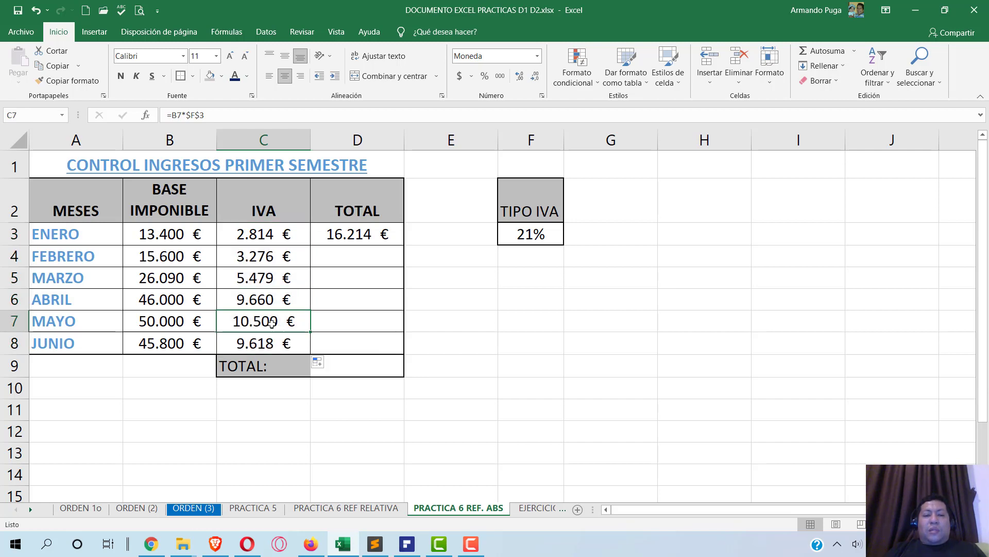
double_click(272, 323)
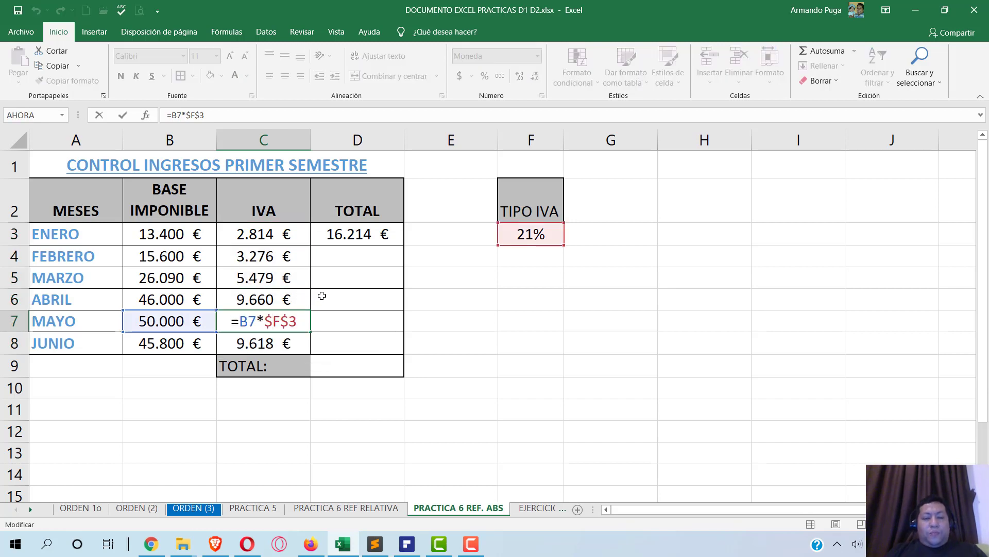
key(Escape)
click(360, 235)
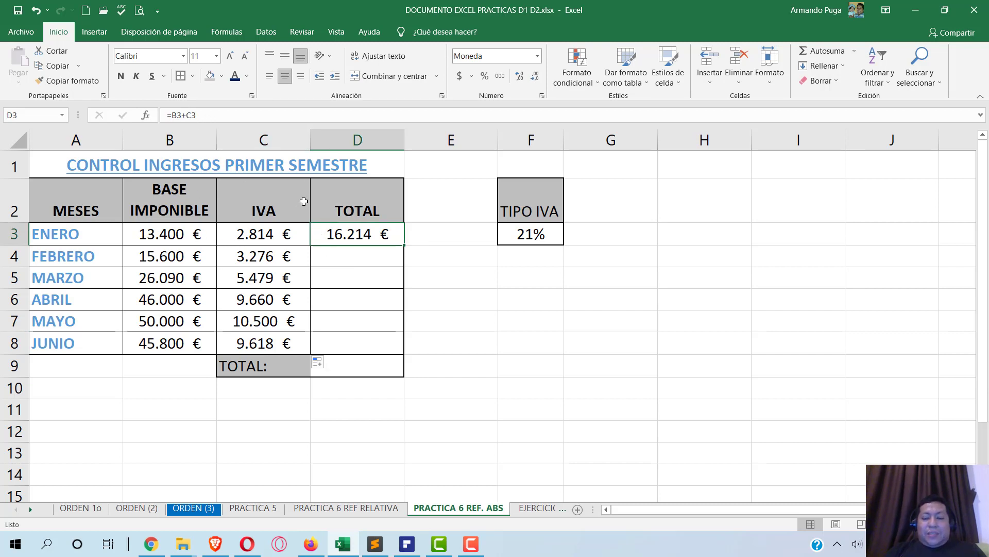
- Enter =B3+C3 in D3 and fill the monthly totals down to D8
text(=)
click(136, 235)
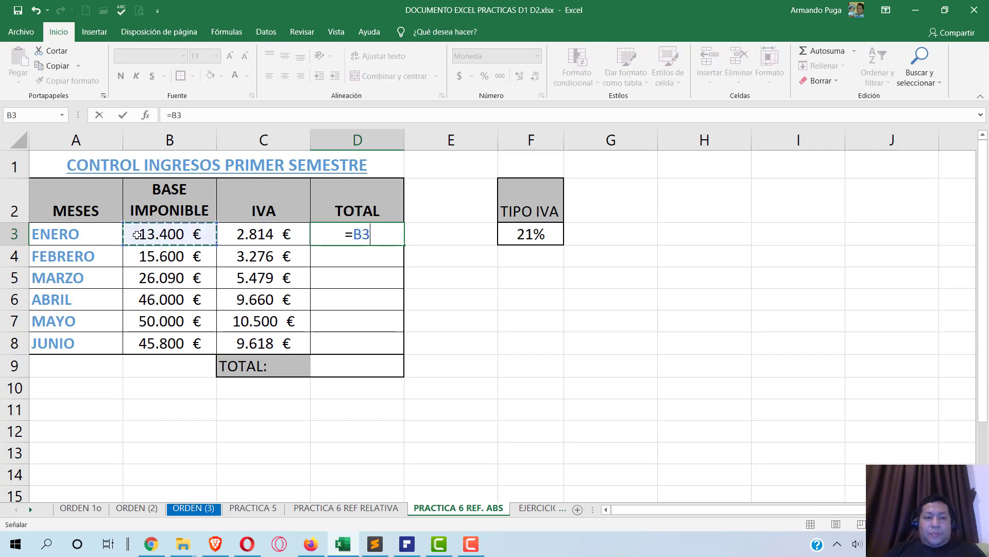
text(+)
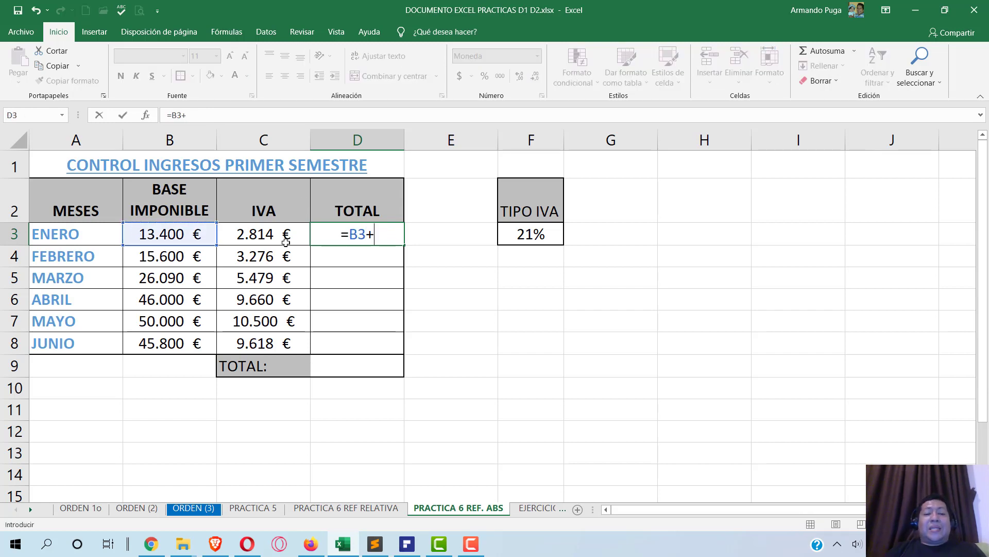
click(271, 237)
key(Return)
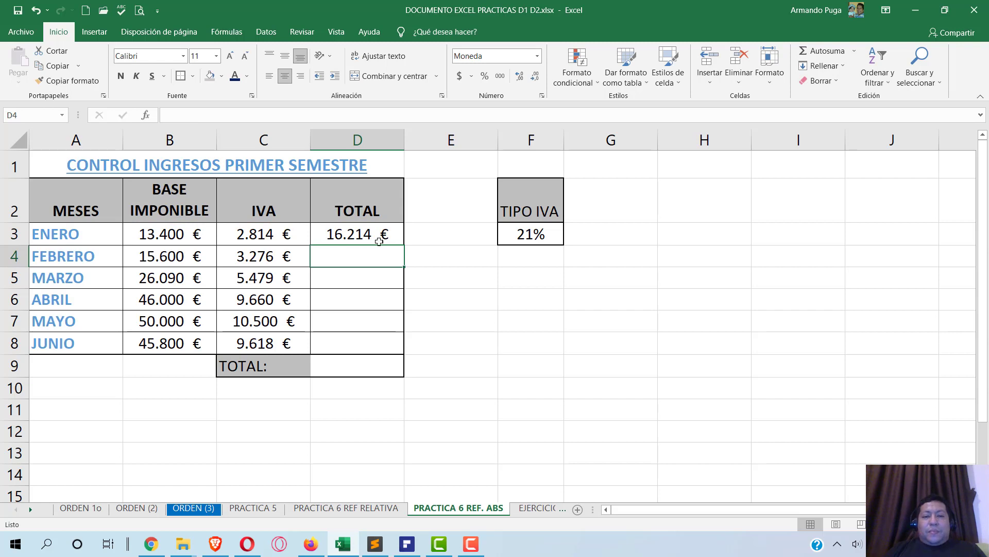
click(378, 240)
drag(405, 244, 392, 353)
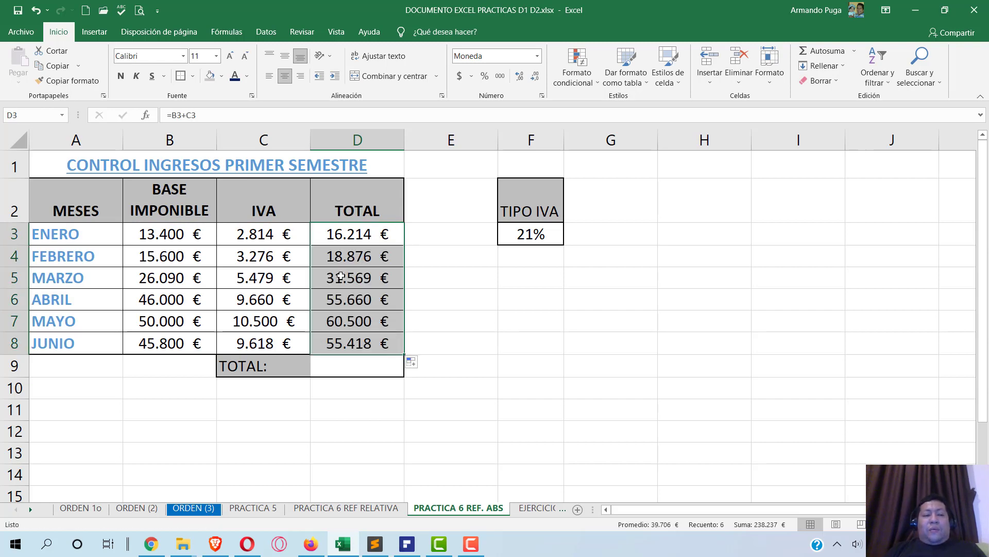
- Total D3:D8 with Autosuma in D9, giving 238.237 €
click(339, 370)
click(827, 51)
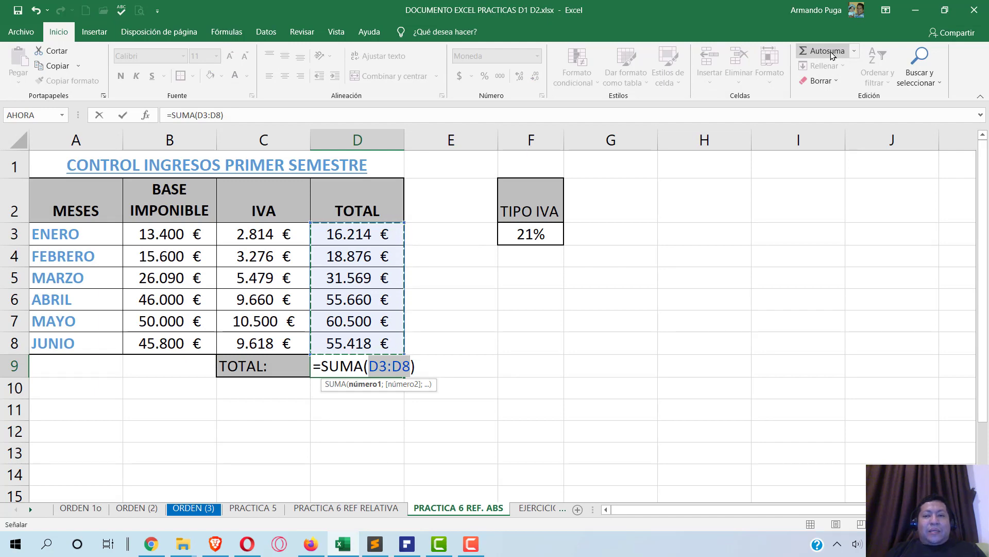
key(Return)
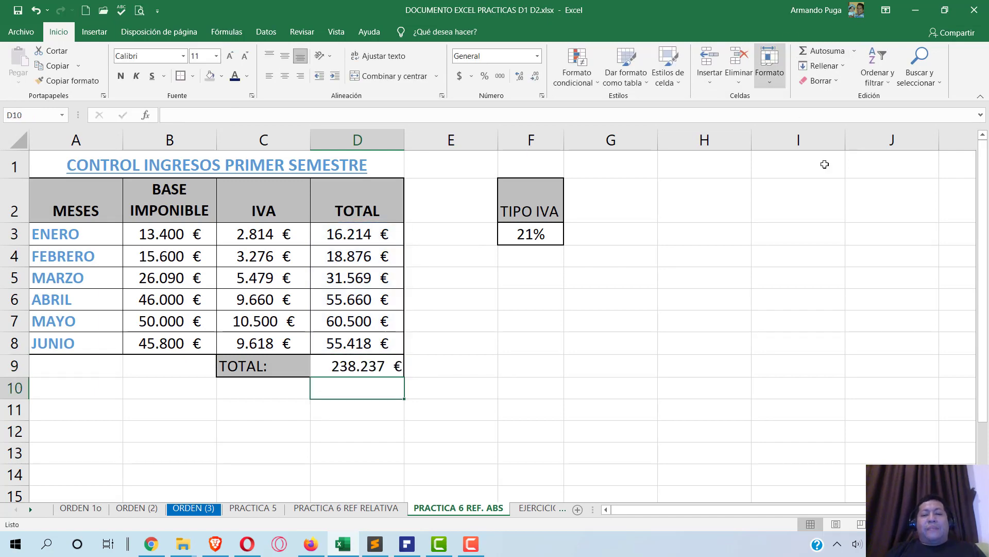
key(alt+Tab)
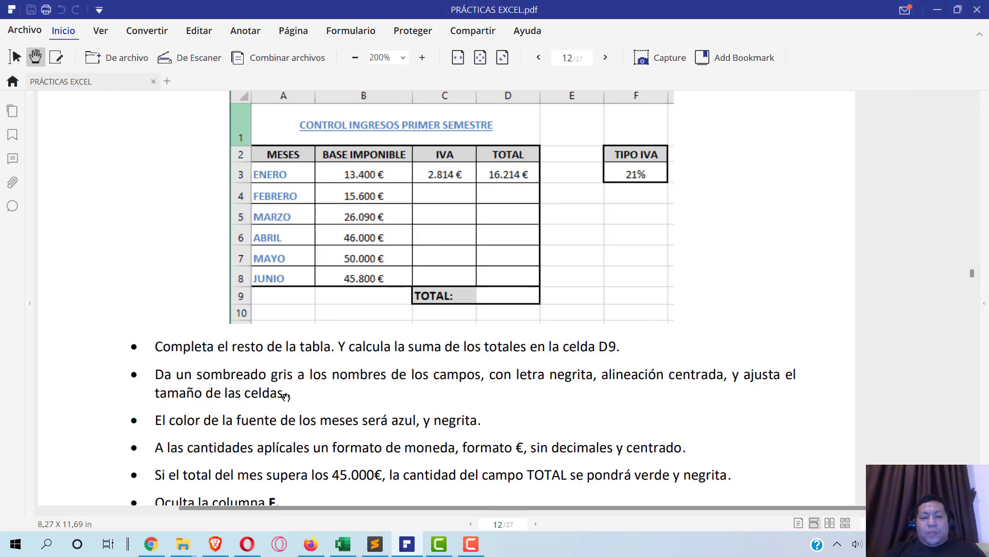
- Read the remaining formatting bullets in PRÁCTICAS EXCEL.pdf, comparing them with the workbook
scroll(320, 393, down, 2)
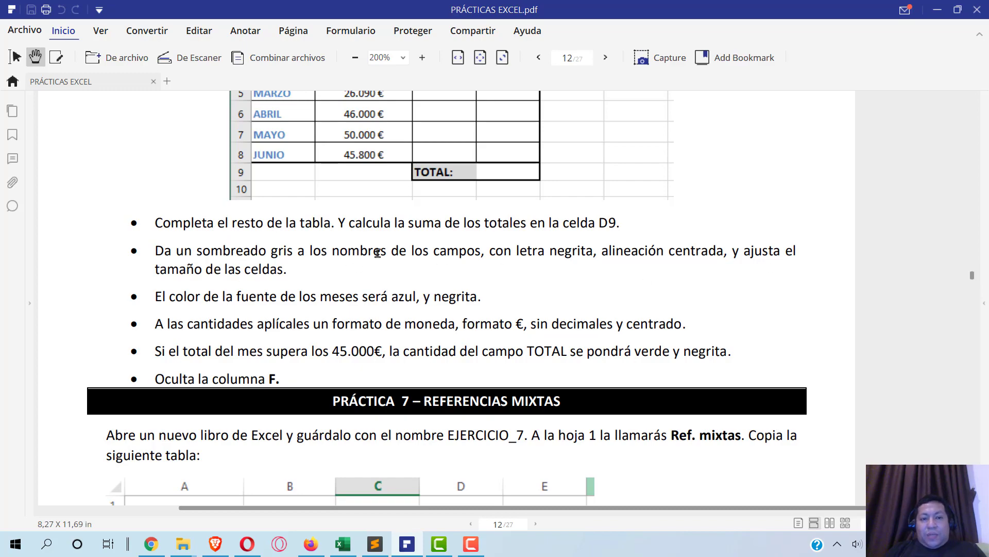
key(alt+Tab)
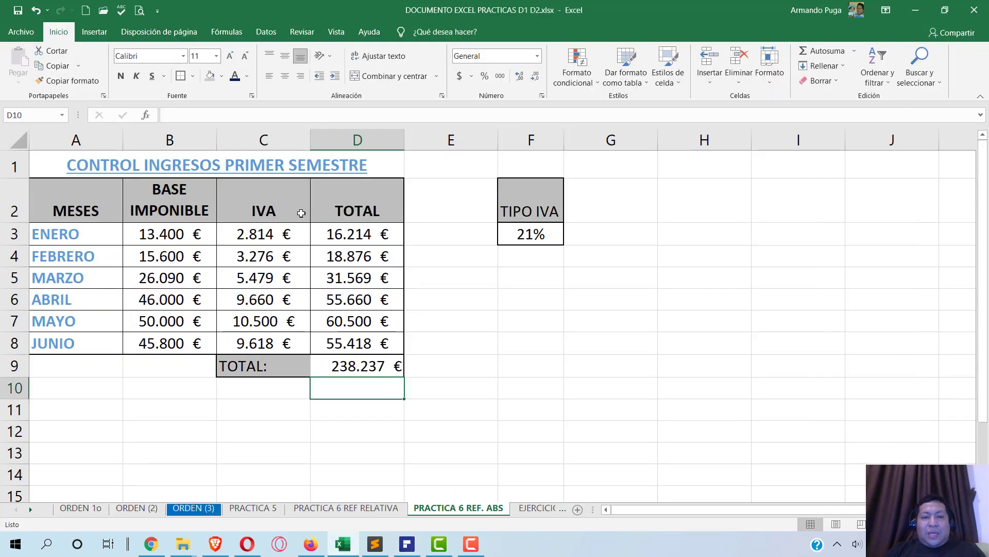
key(alt+Tab)
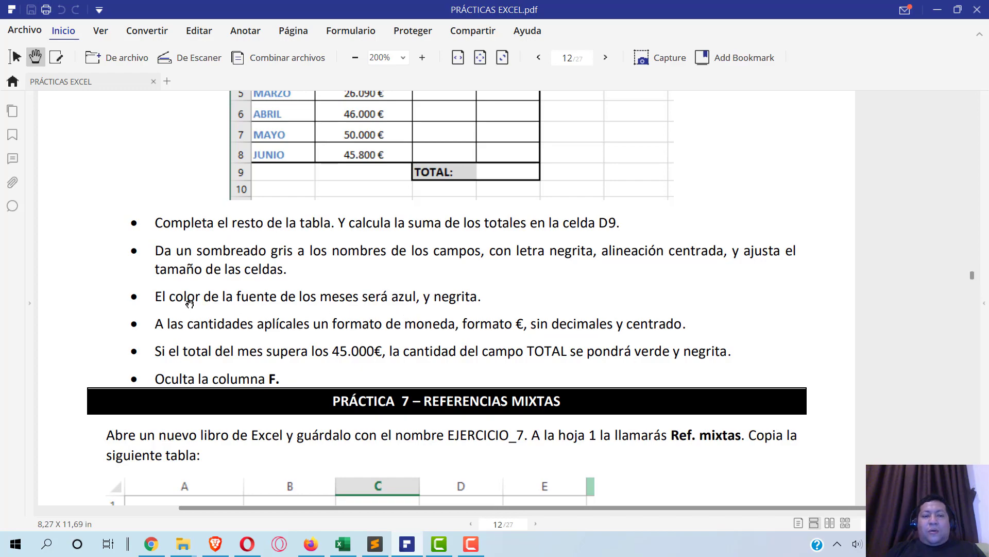
key(alt+Tab)
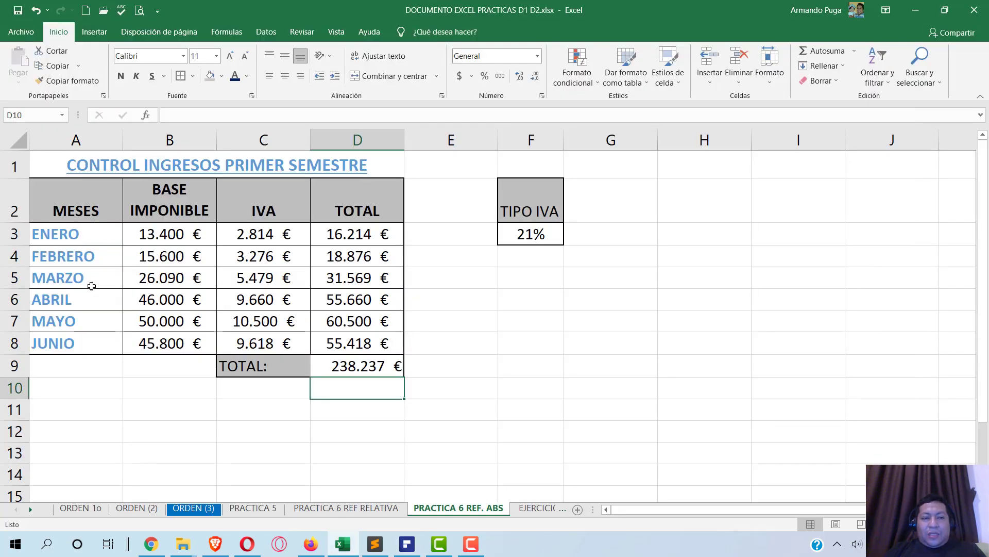
key(alt+Tab)
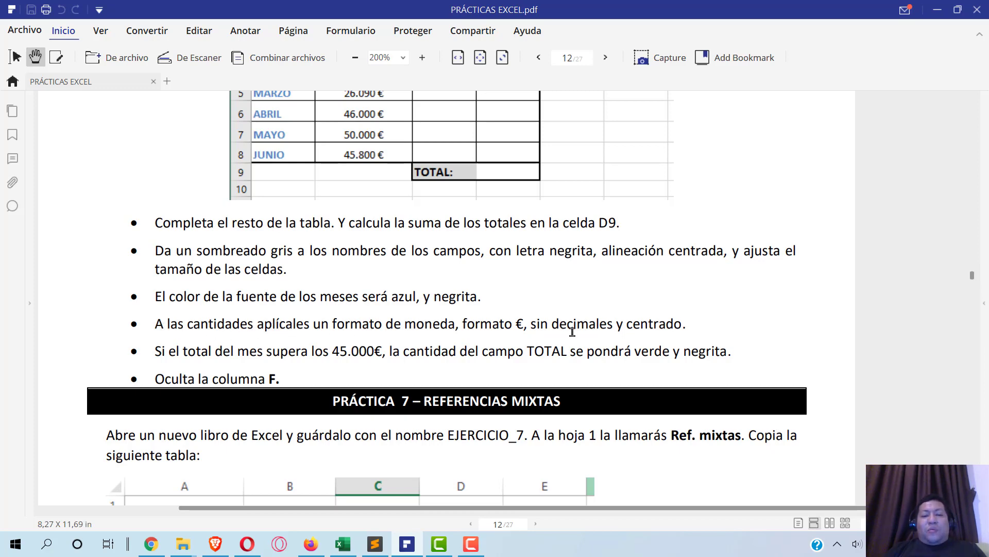
key(alt+Tab)
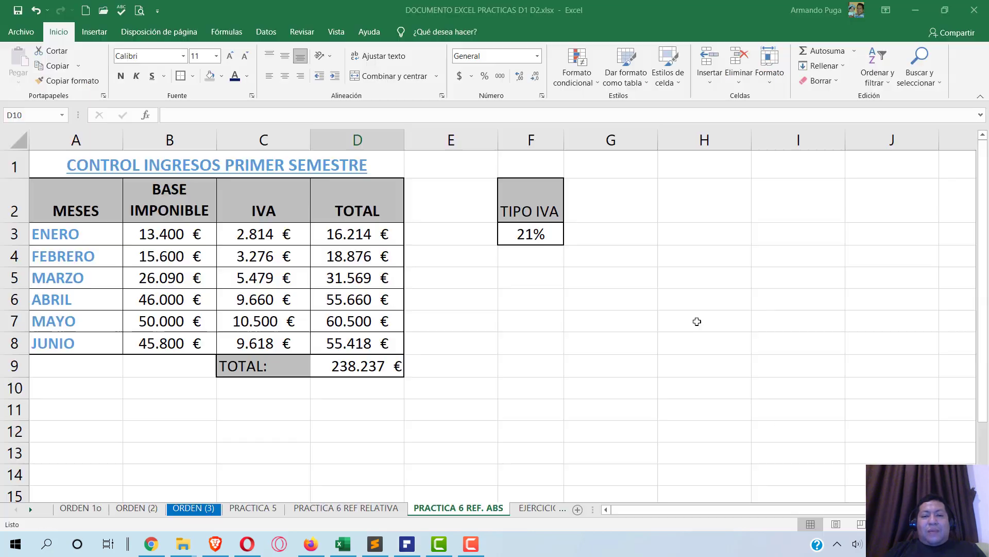
click(538, 57)
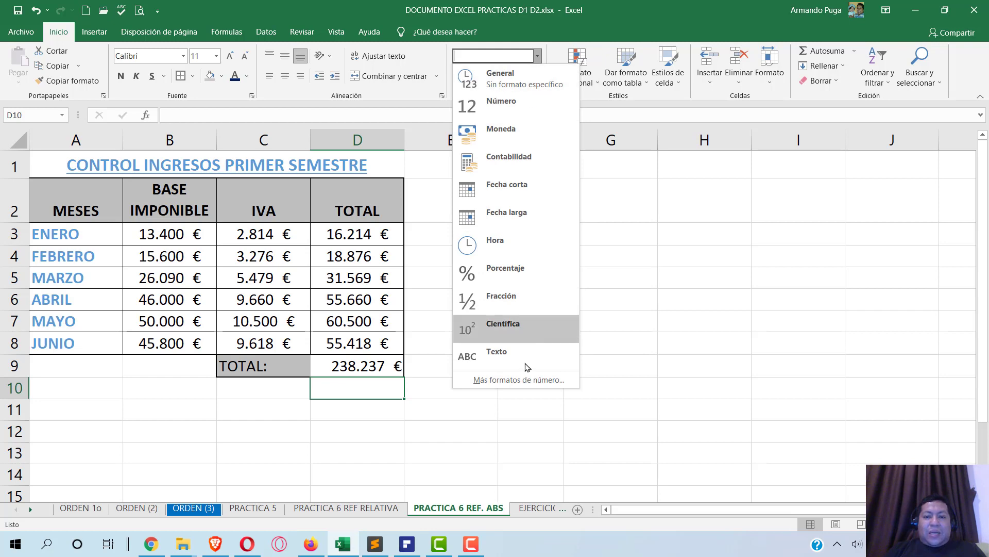
click(520, 381)
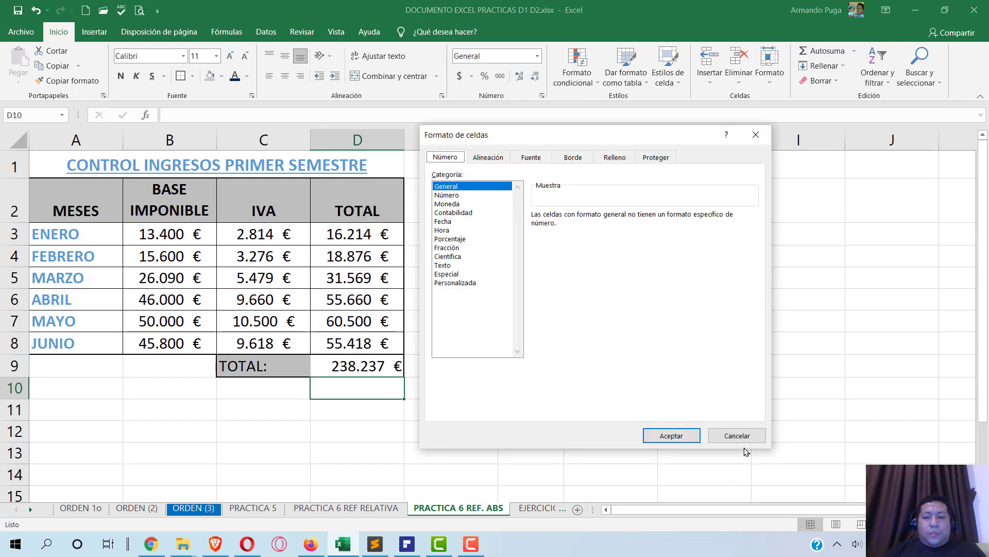
click(455, 204)
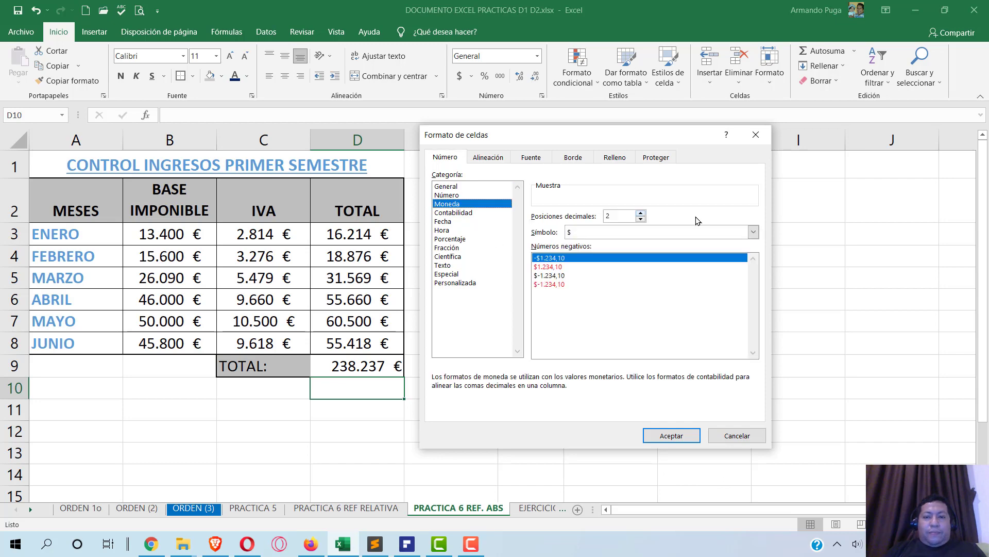
click(641, 219)
click(641, 219)
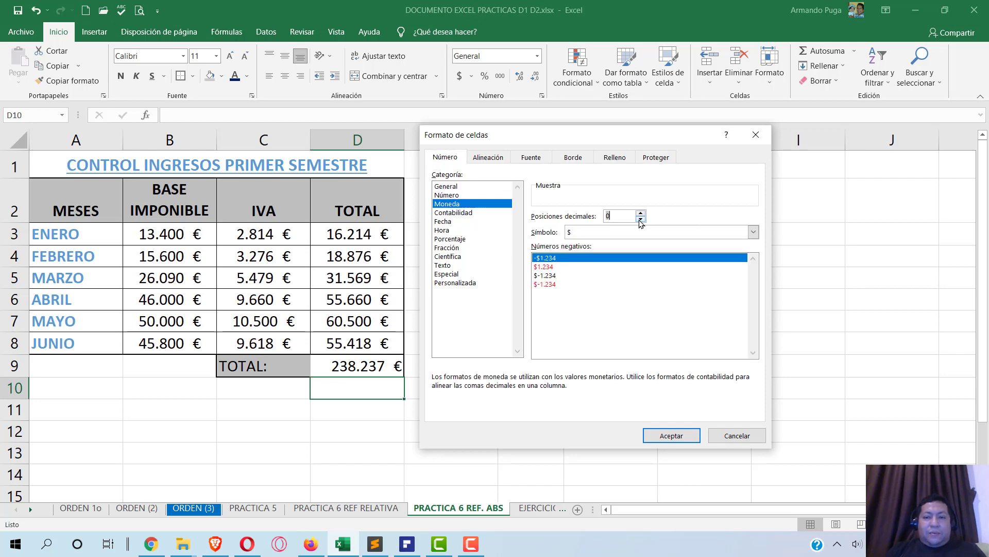
click(680, 232)
scroll(680, 325, down, 6)
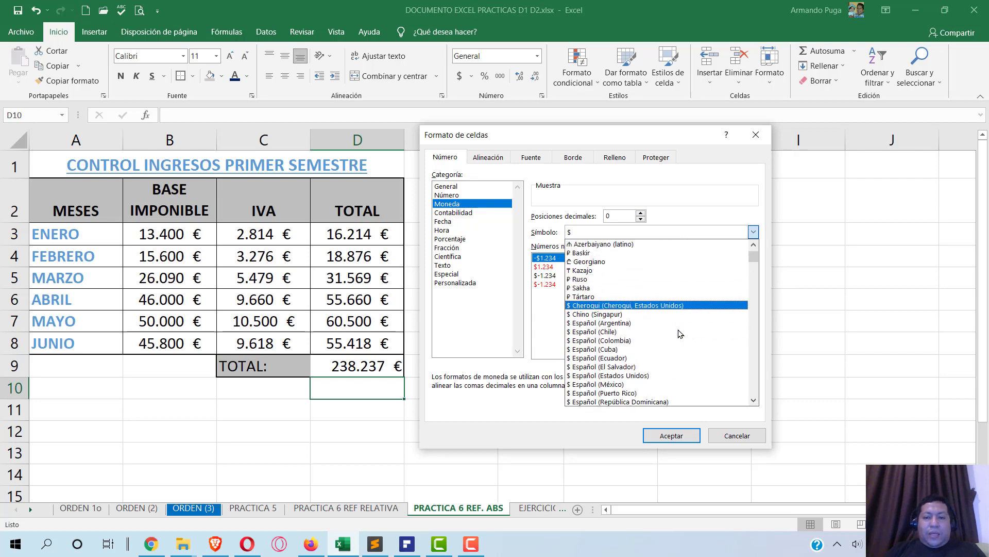
scroll(680, 328, down, 8)
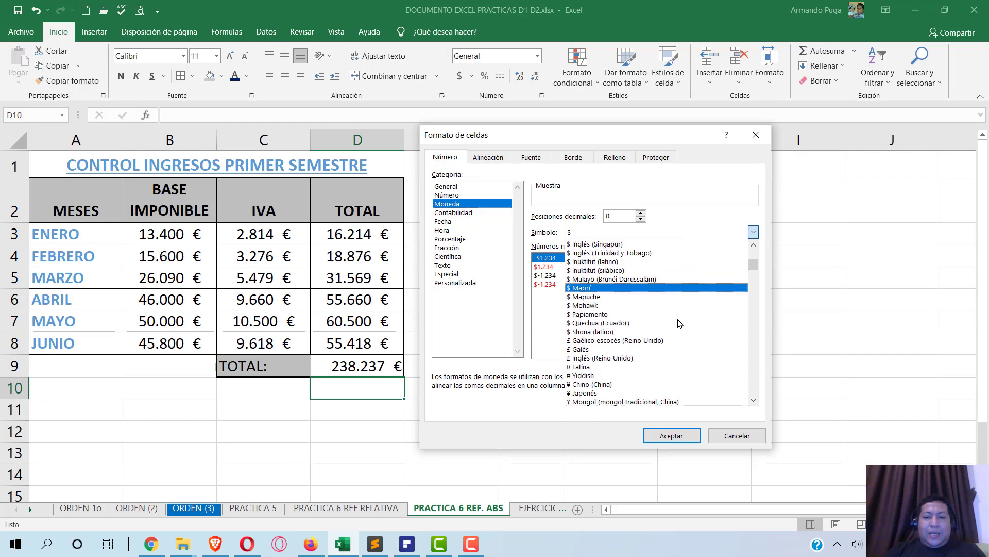
scroll(676, 322, down, 2)
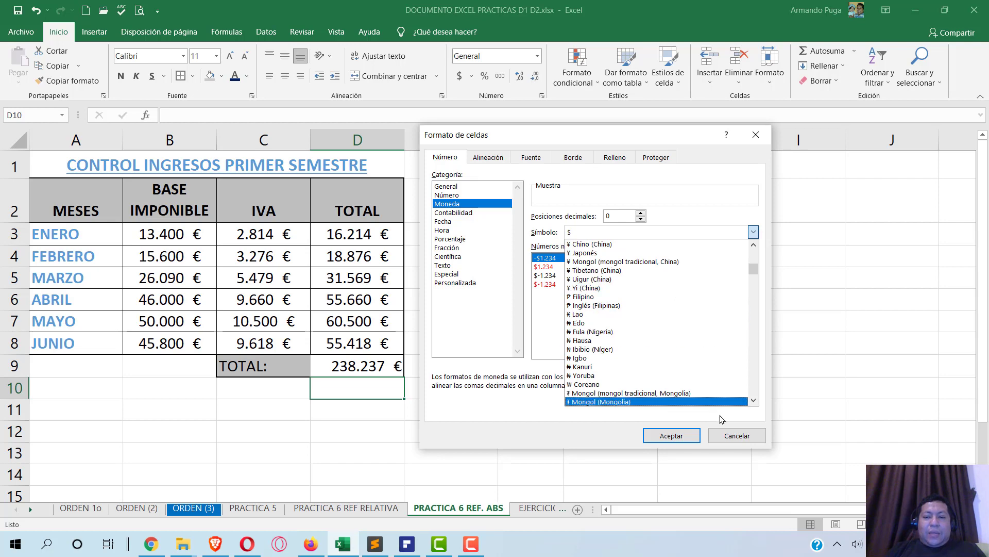
click(737, 435)
click(737, 436)
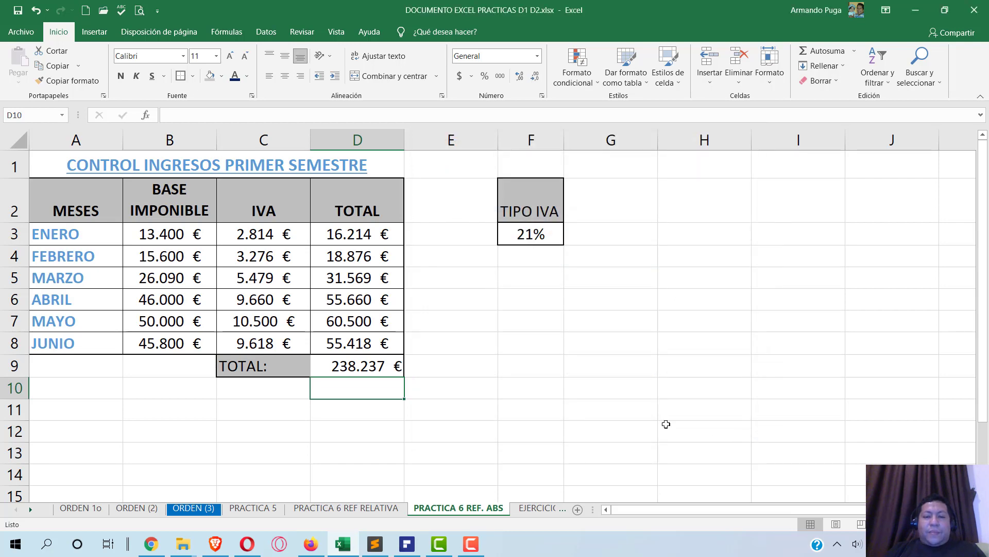
- Select the totals D3:D8 and start a Greater Than highlighting rule
key(alt+Tab)
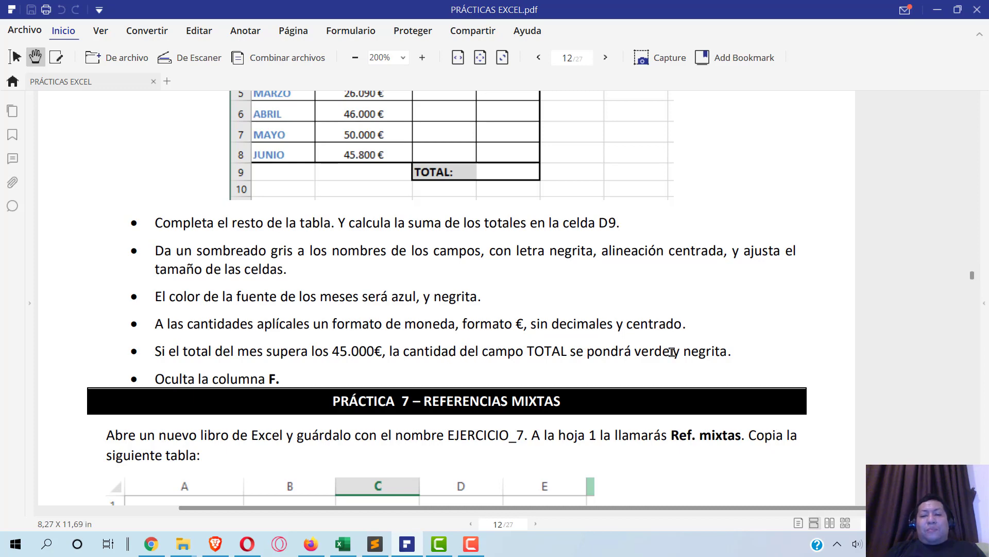
key(alt+Tab)
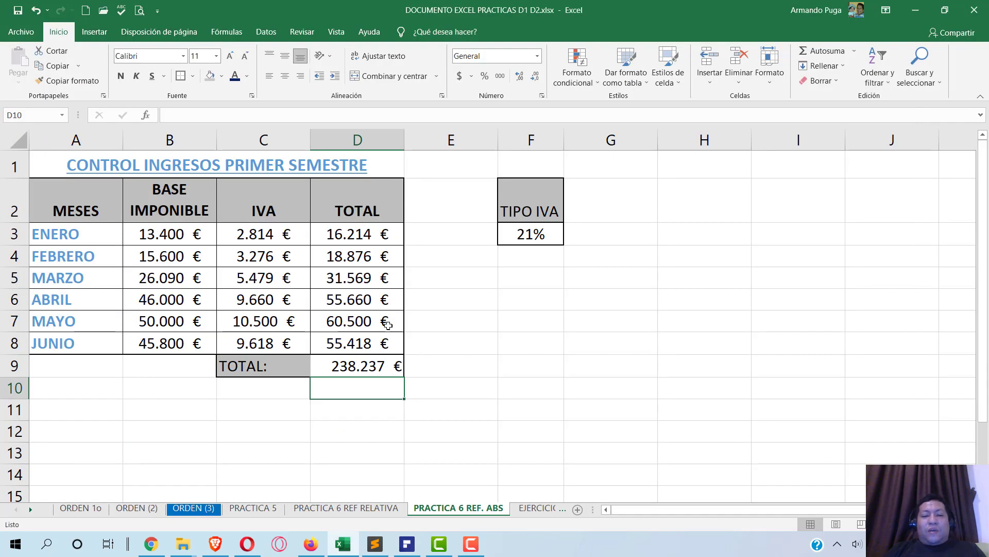
drag(343, 231, 344, 342)
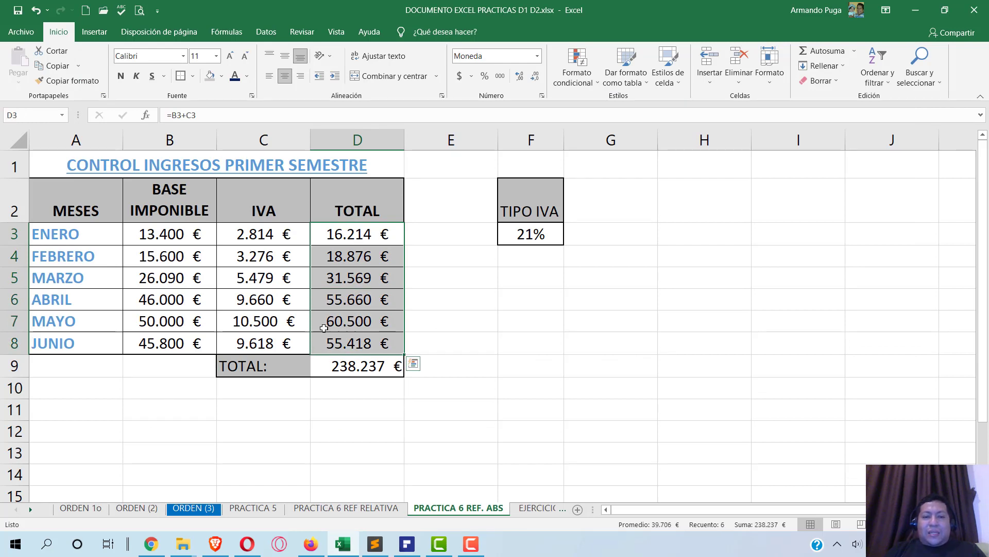
click(577, 64)
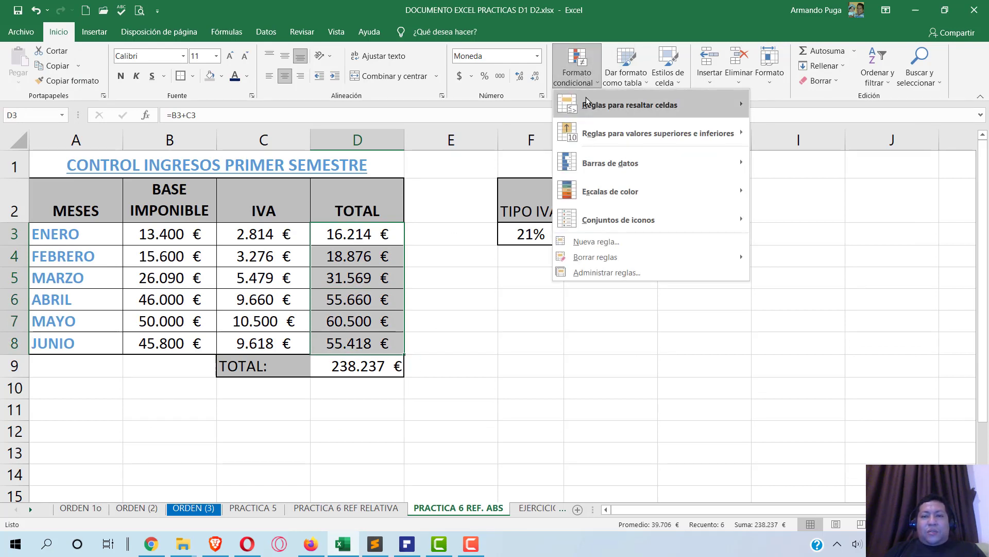
mouse_move(602, 105)
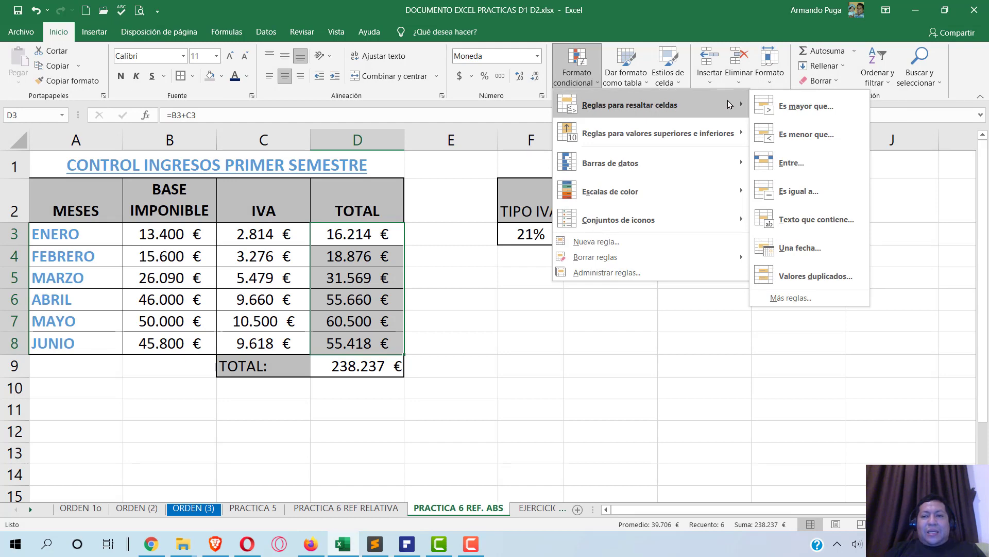
click(801, 105)
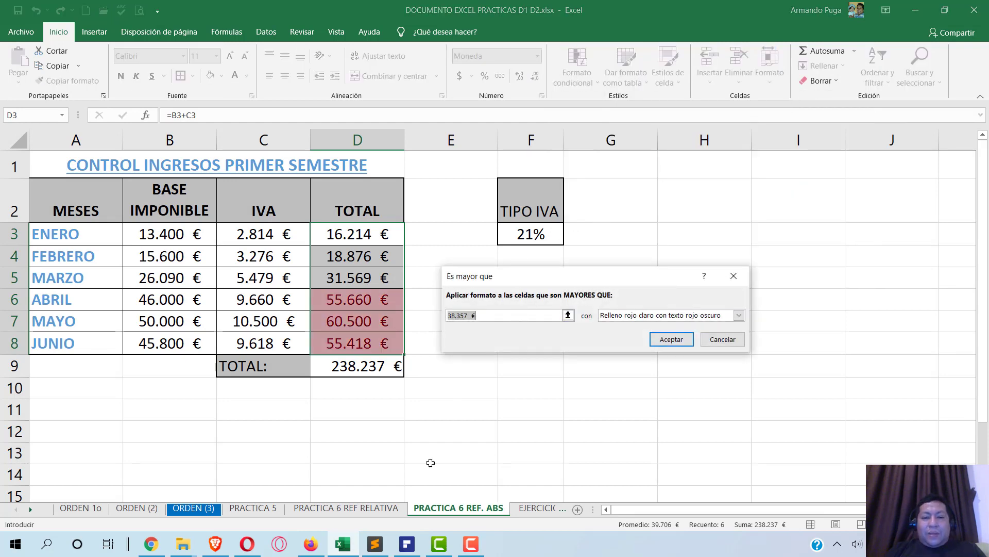
- Set the rule's threshold to 45000 and choose a custom format
click(408, 545)
click(408, 545)
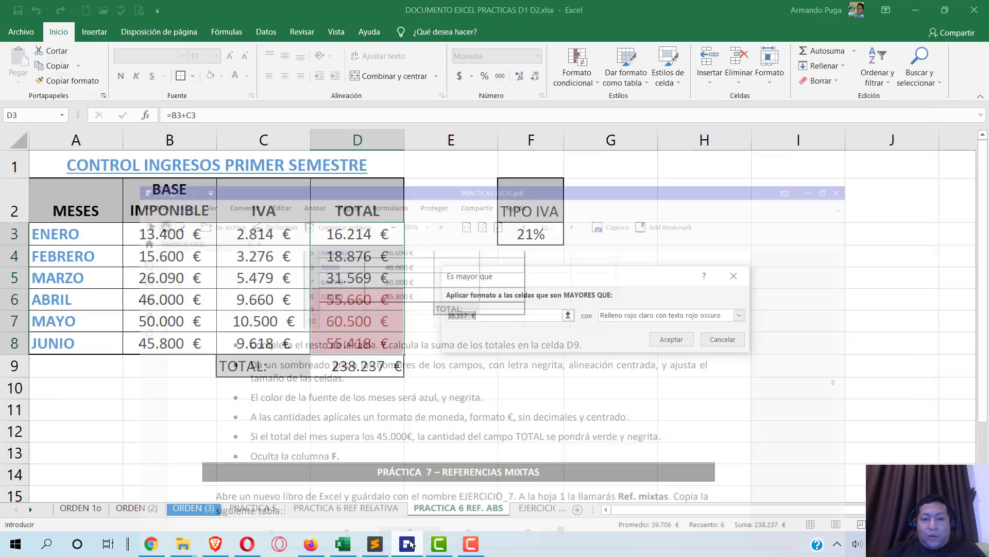
click(469, 315)
key(BackSpace)
key(BackSpace)
key(BackSpace)
key(BackSpace)
key(BackSpace)
key(BackSpace)
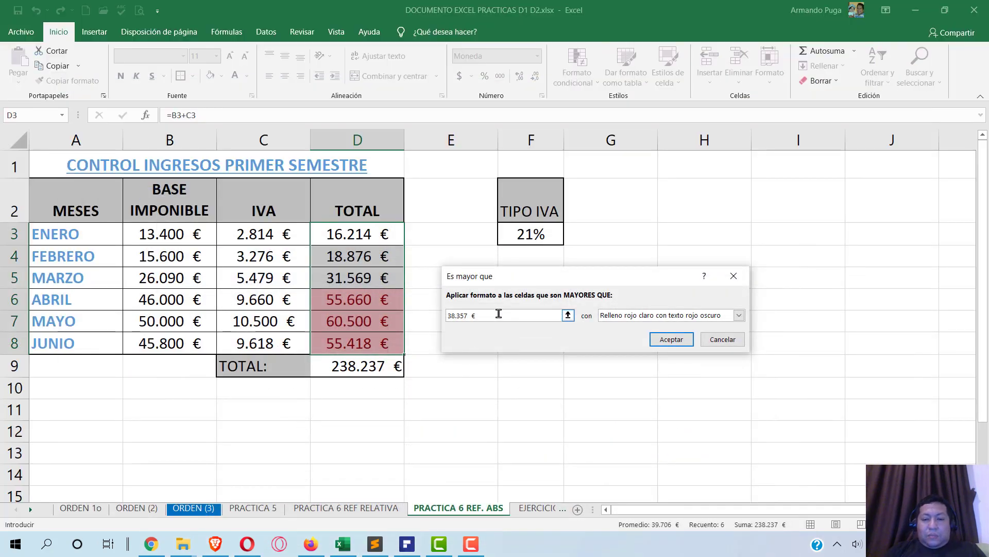
text(45000)
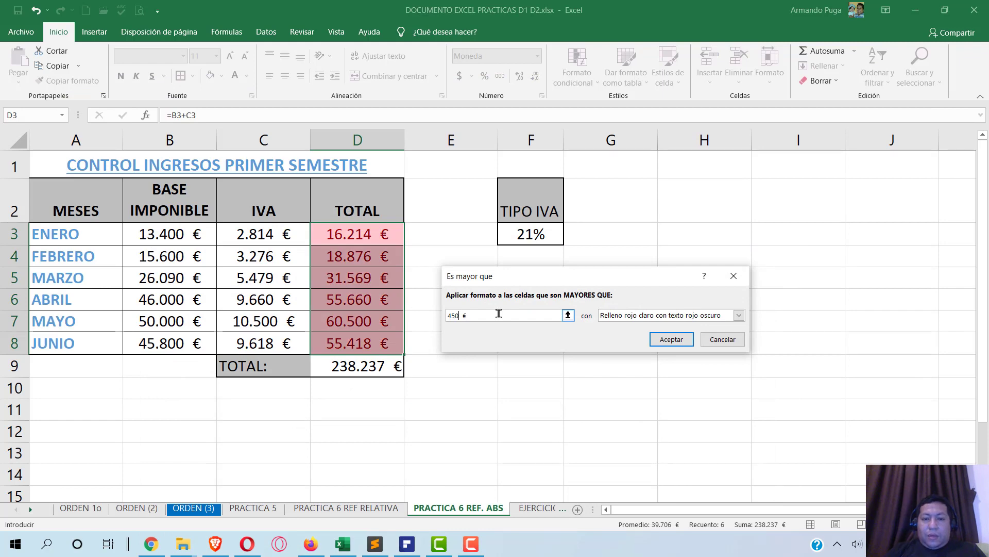
click(682, 315)
click(655, 380)
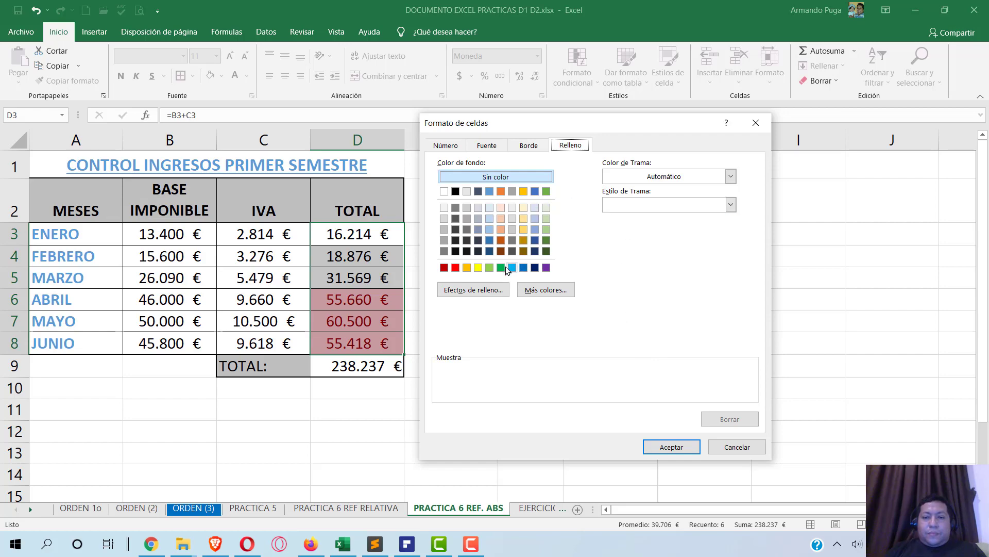
- Make the custom format a green bold font with no fill, and apply the rule
click(500, 267)
key(alt+Tab)
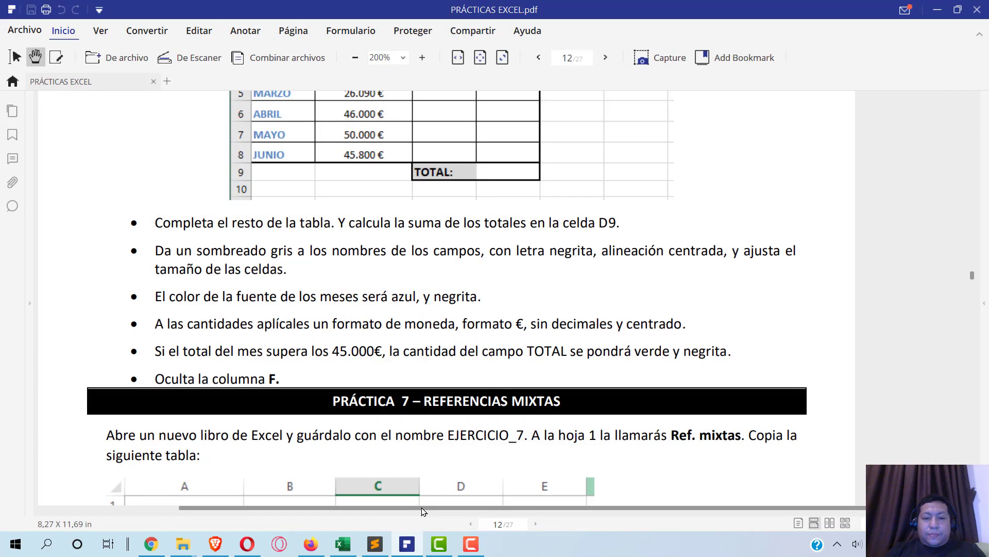
key(alt+Tab)
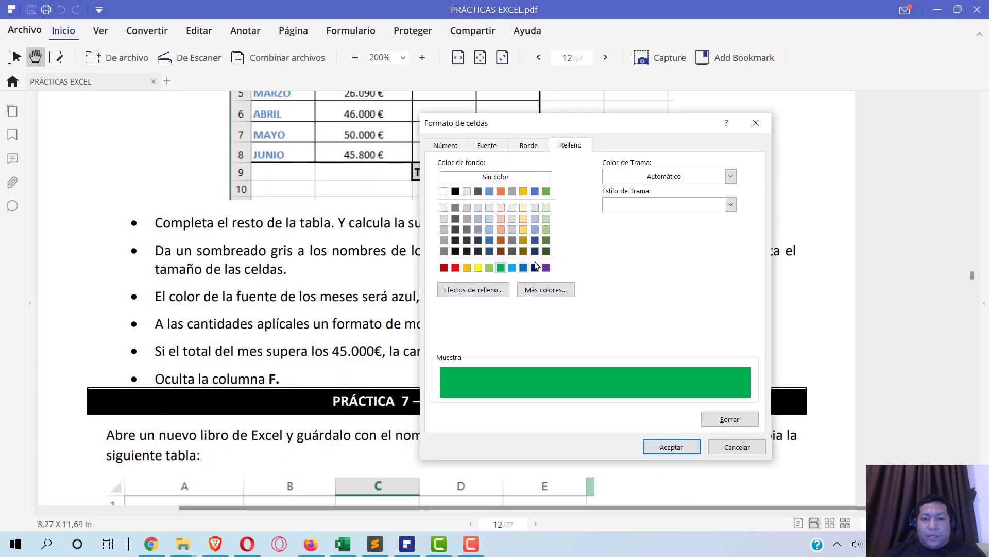
click(743, 424)
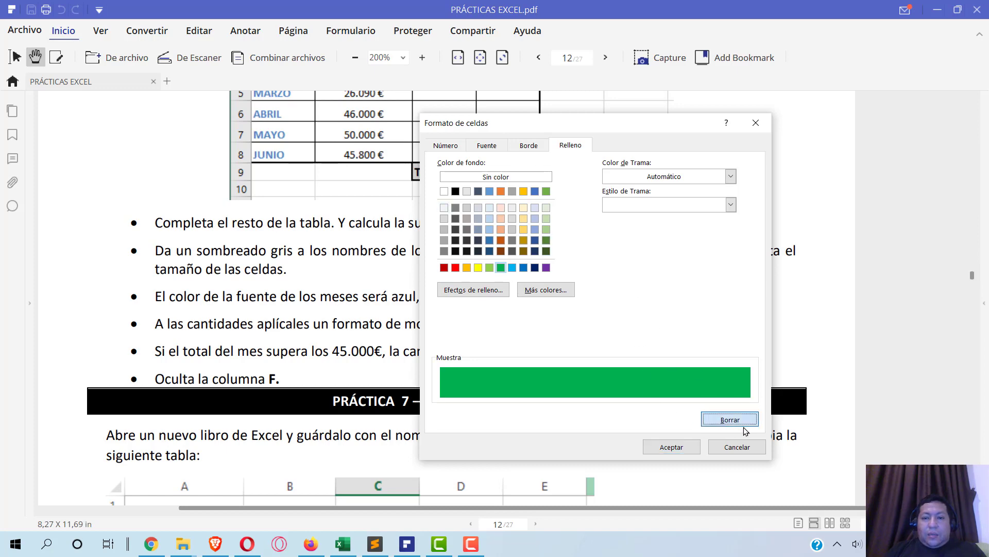
click(480, 147)
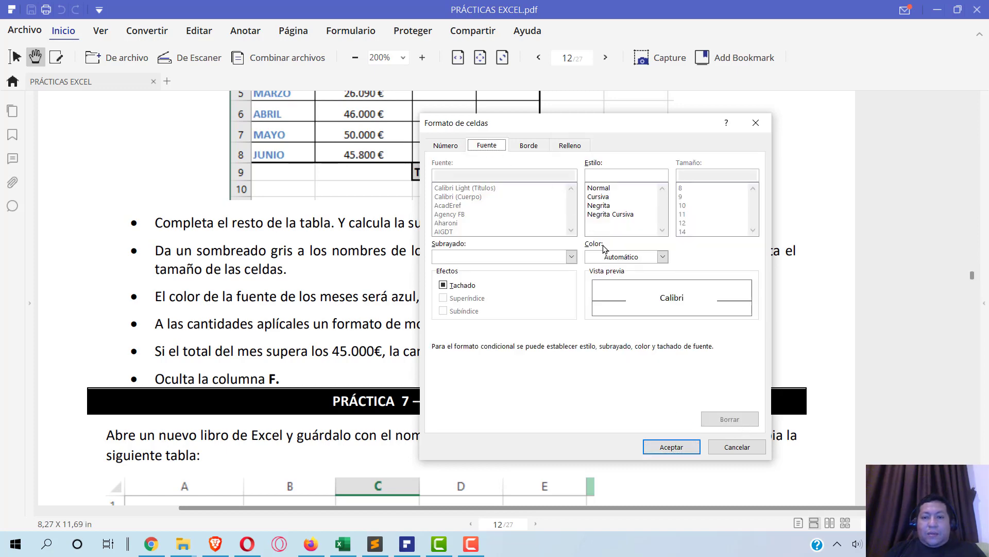
click(615, 258)
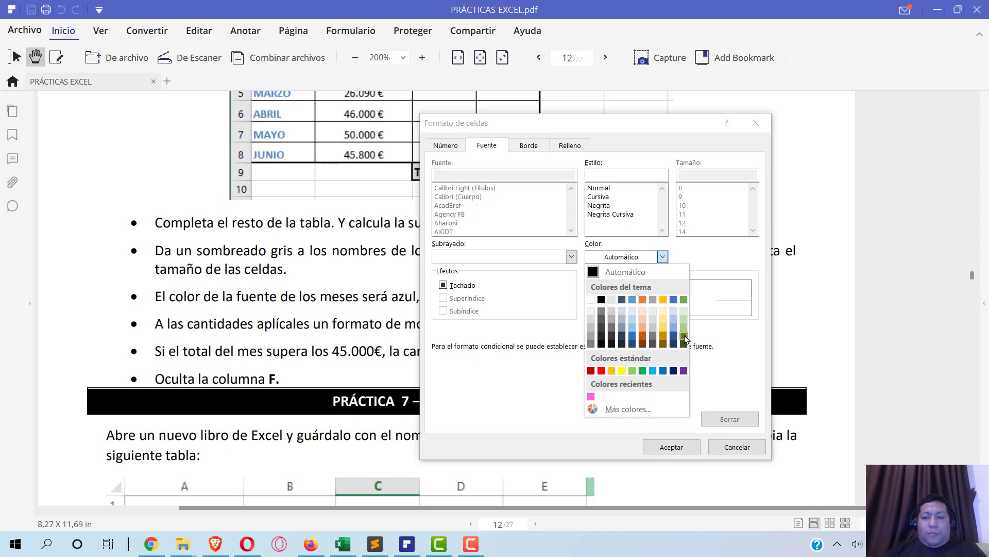
click(642, 371)
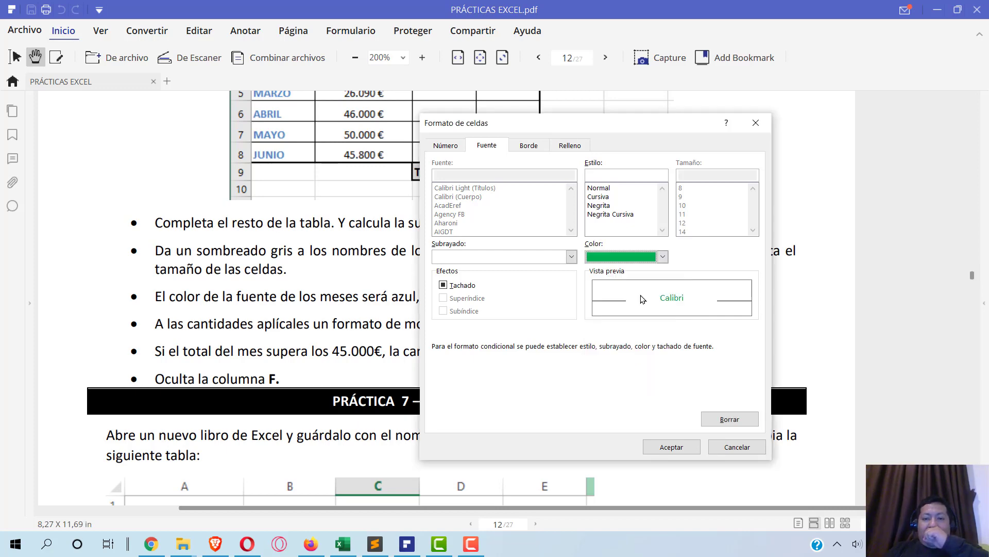
click(599, 205)
mouse_move(412, 554)
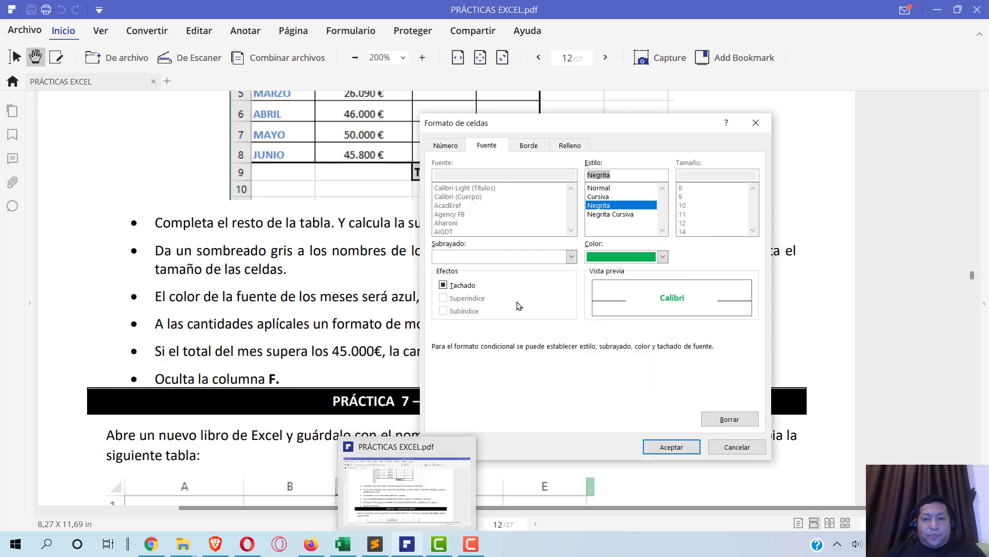
click(416, 546)
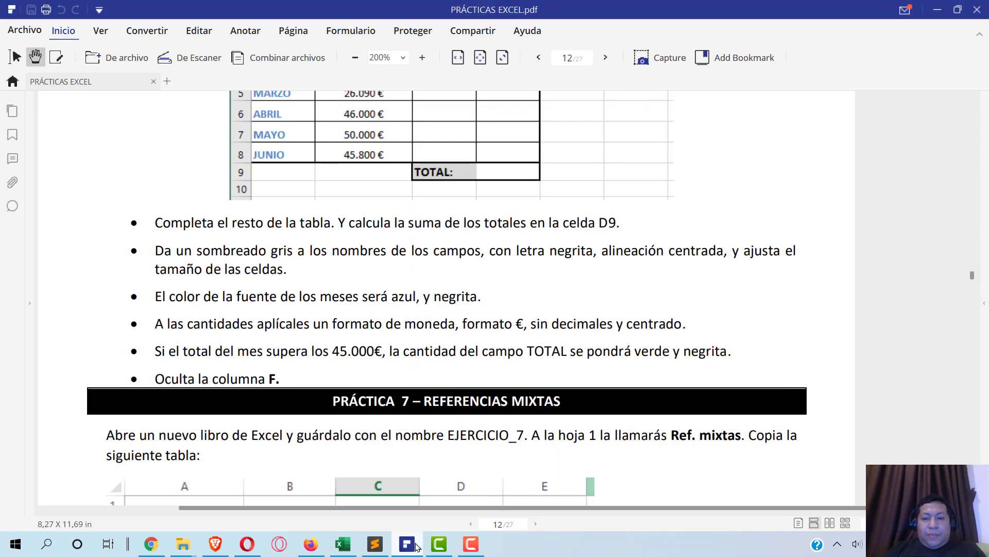
click(416, 546)
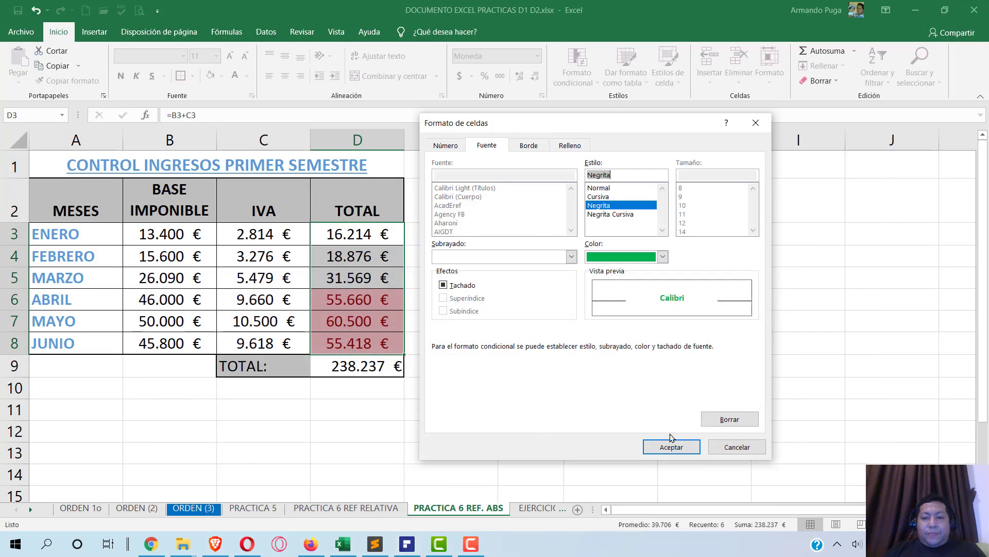
click(679, 447)
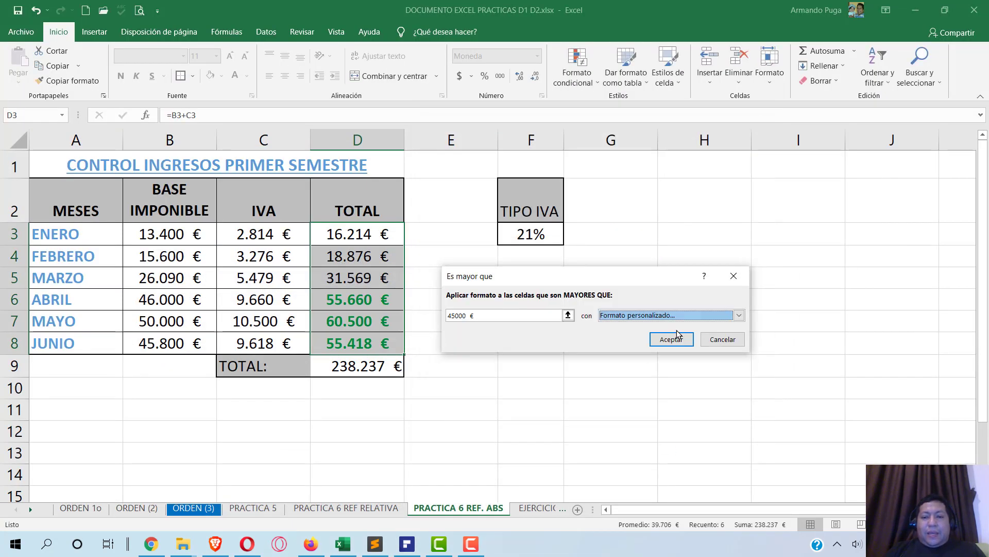
click(672, 339)
click(390, 278)
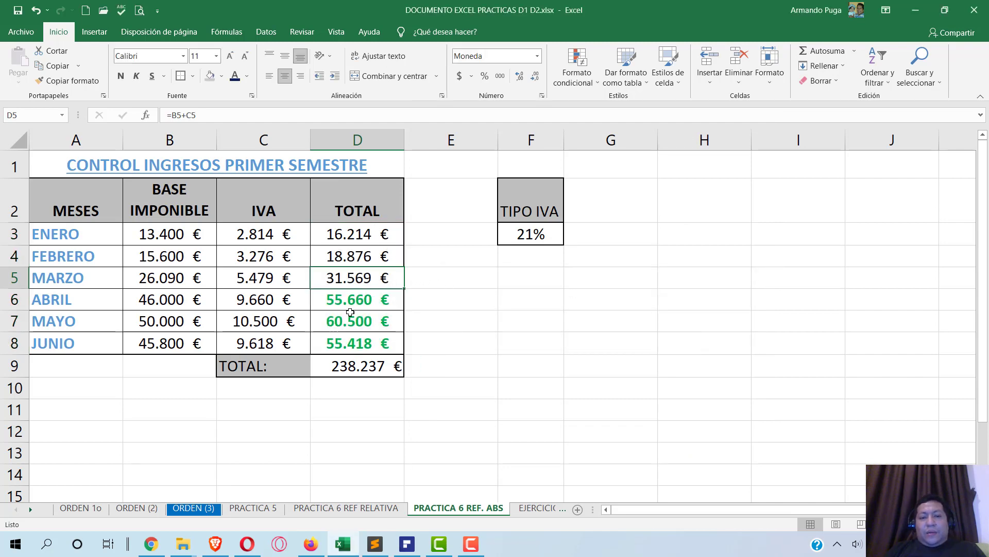
click(356, 341)
click(355, 321)
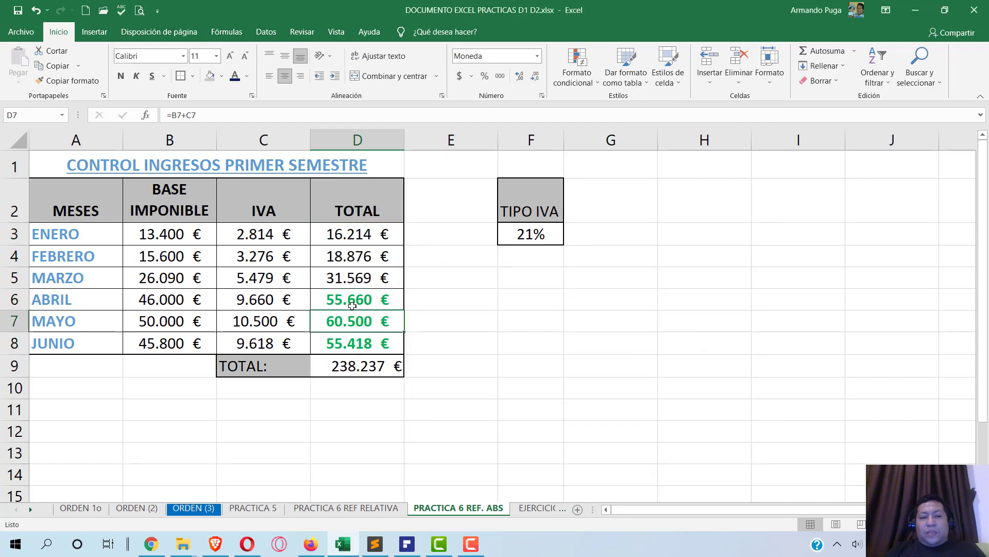
click(354, 299)
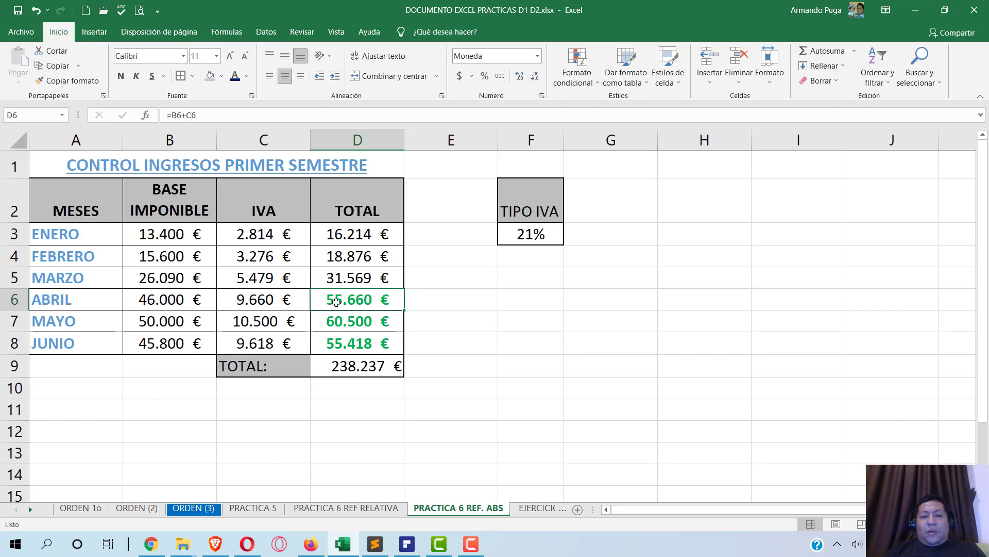
click(336, 321)
click(340, 341)
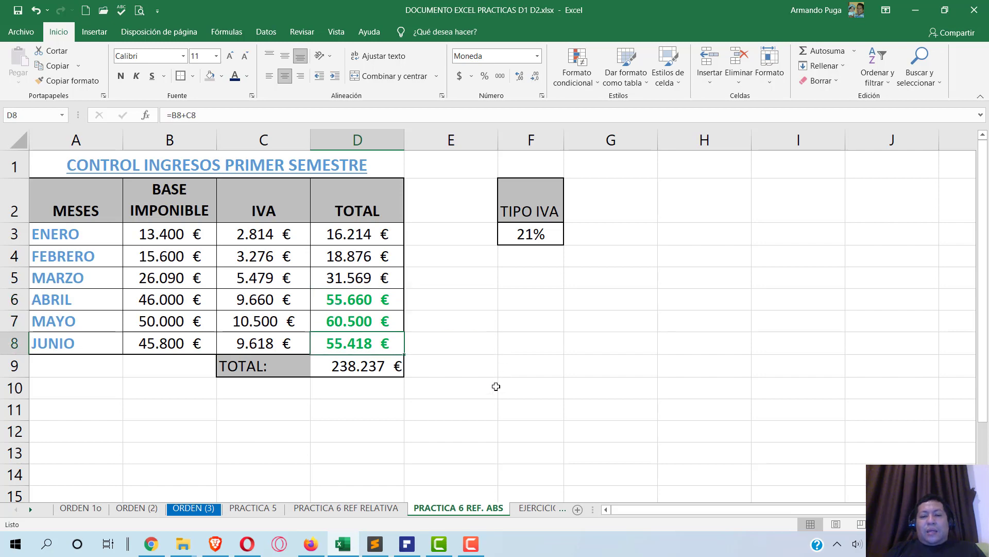
click(407, 543)
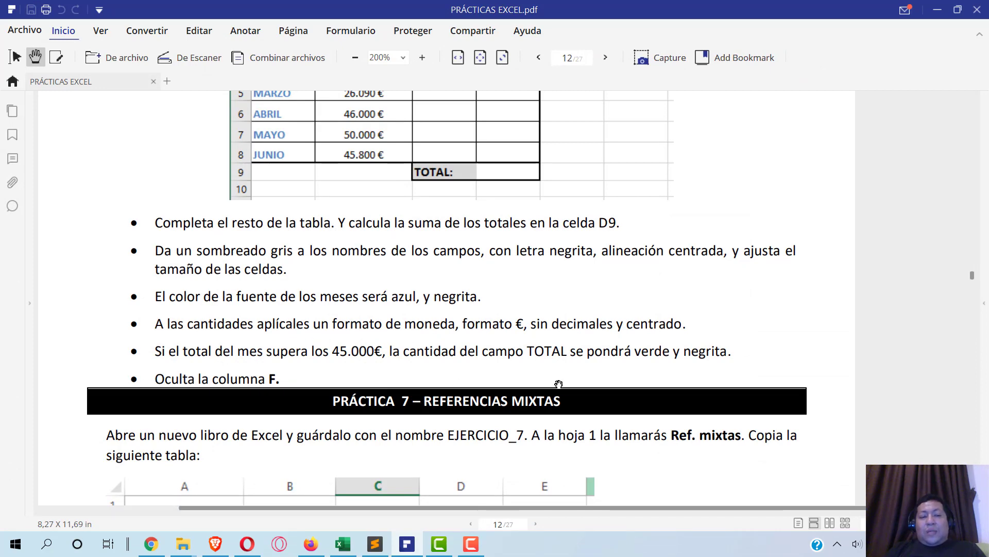
key(alt+Tab)
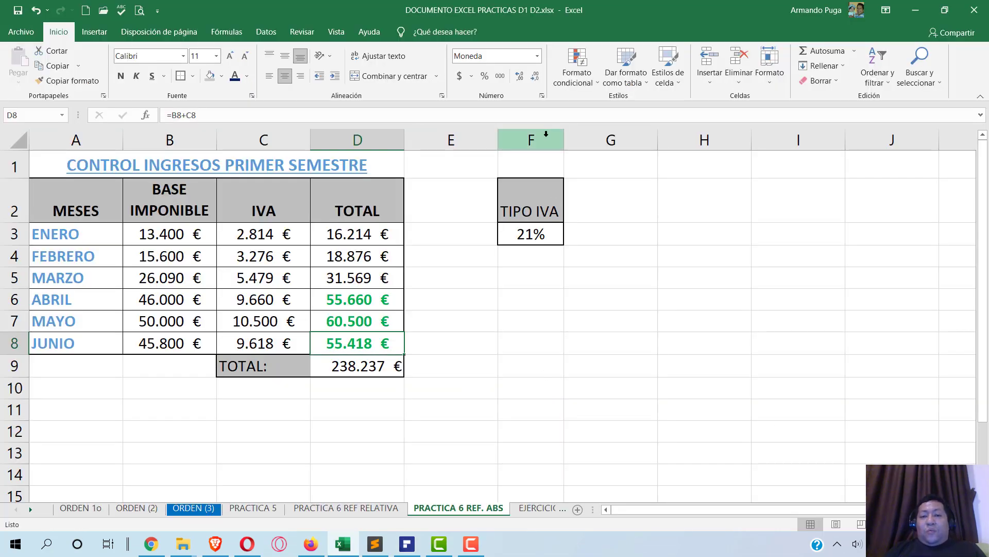
- Hide column F, which holds the 21% TIPO IVA rate, using Ocultar
click(546, 133)
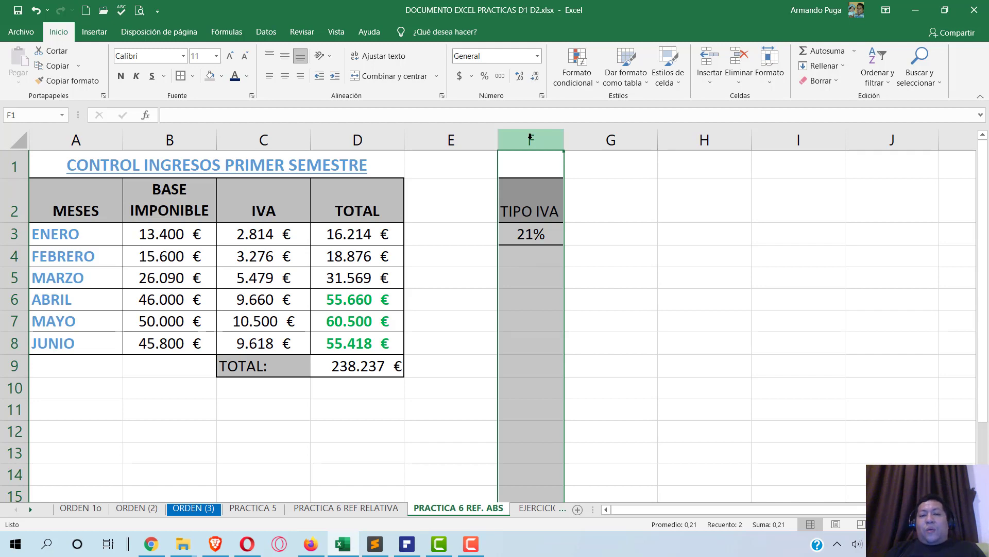
right_click(530, 138)
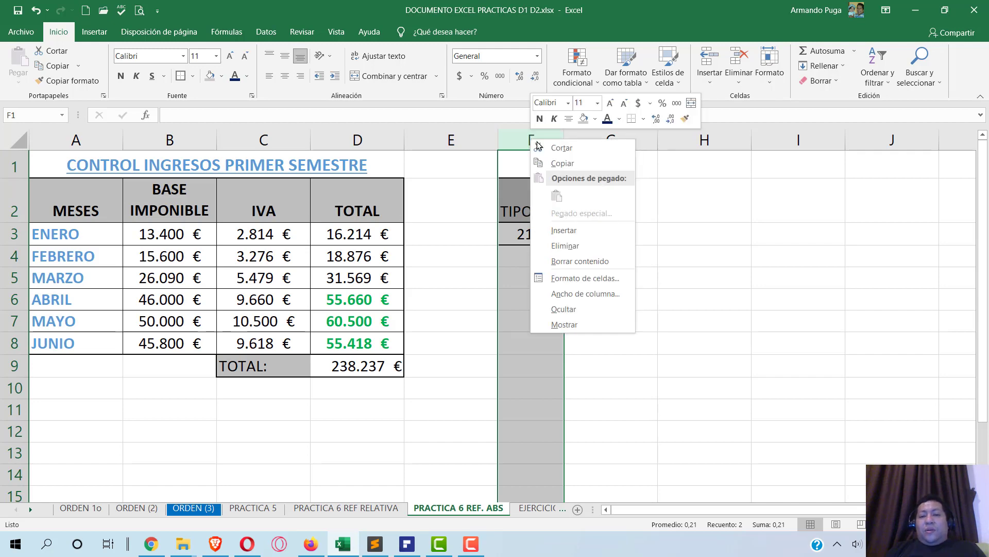
click(586, 309)
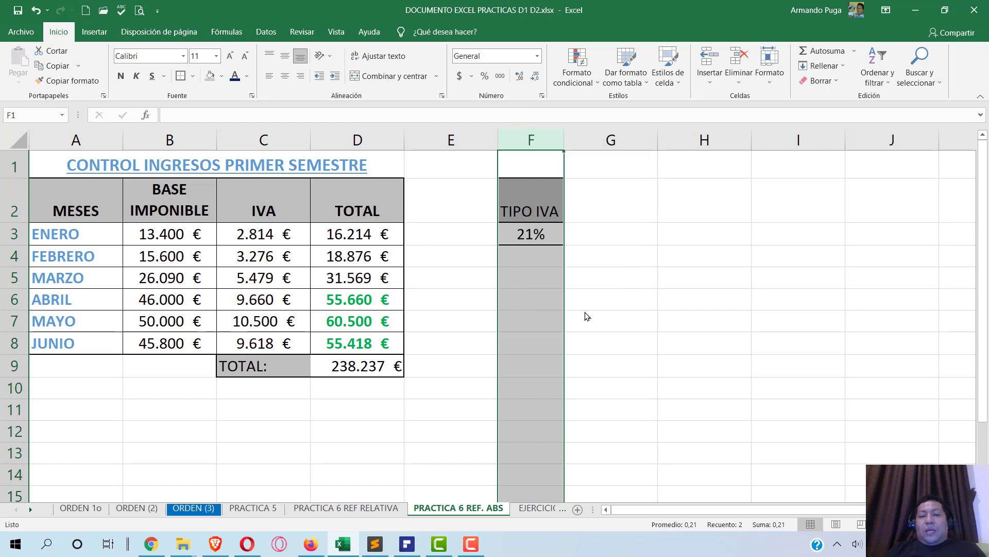
click(355, 279)
click(361, 237)
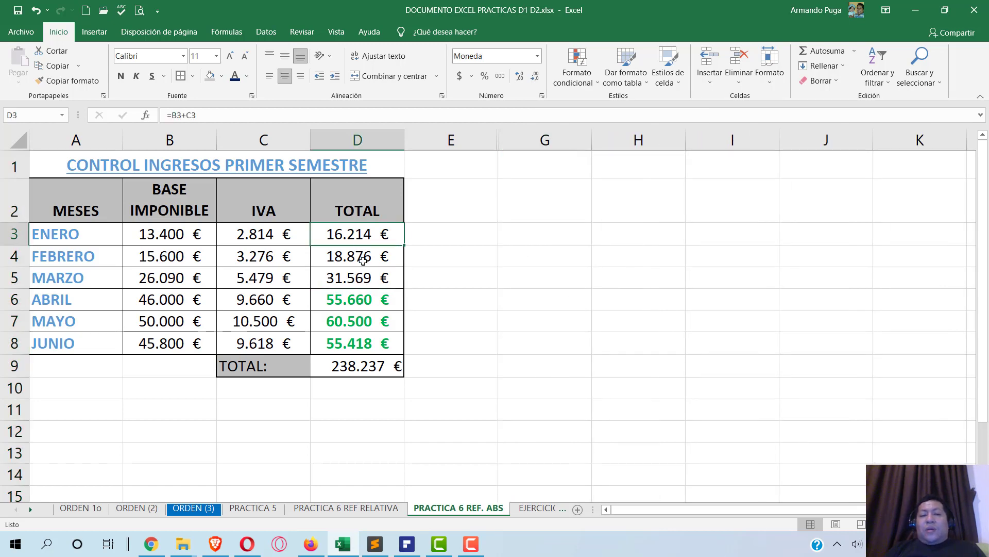
- Step through the TOTAL formulas in column D, including D4, D6 and D8
click(364, 257)
click(360, 291)
click(360, 317)
click(366, 341)
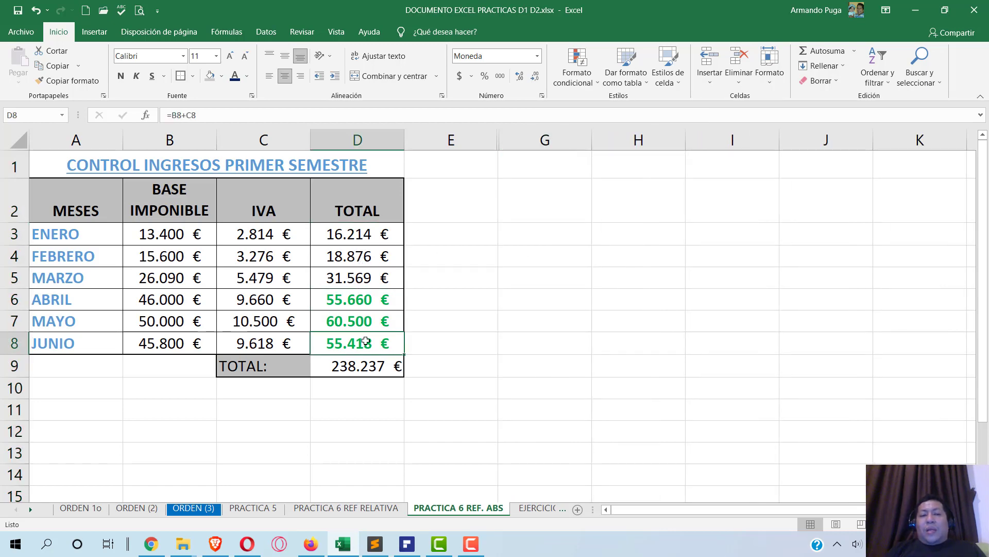
click(379, 294)
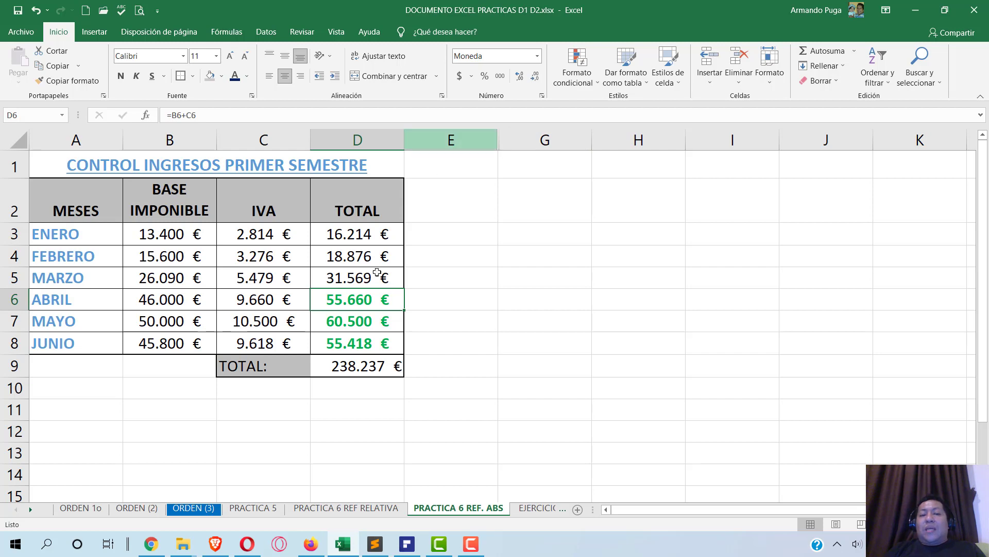
click(362, 256)
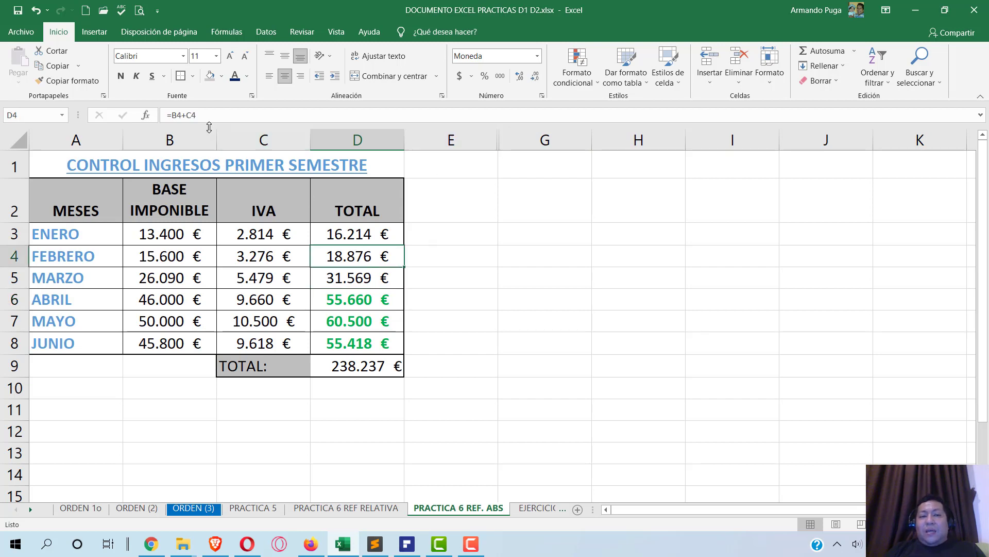
- Confirm the IVA formulas in C3, C4, C6 and C7 multiply by $F$3, then open the PDF
click(249, 230)
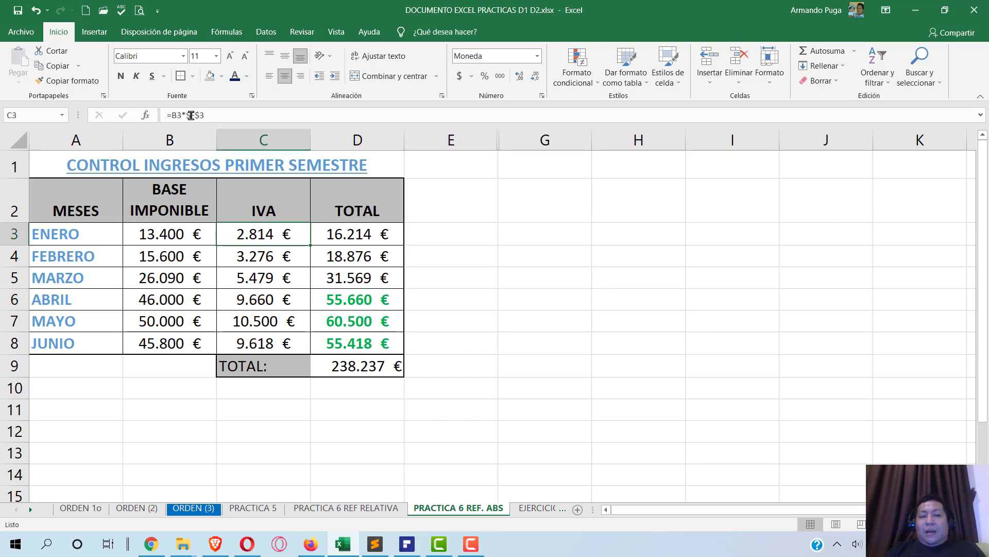
click(256, 256)
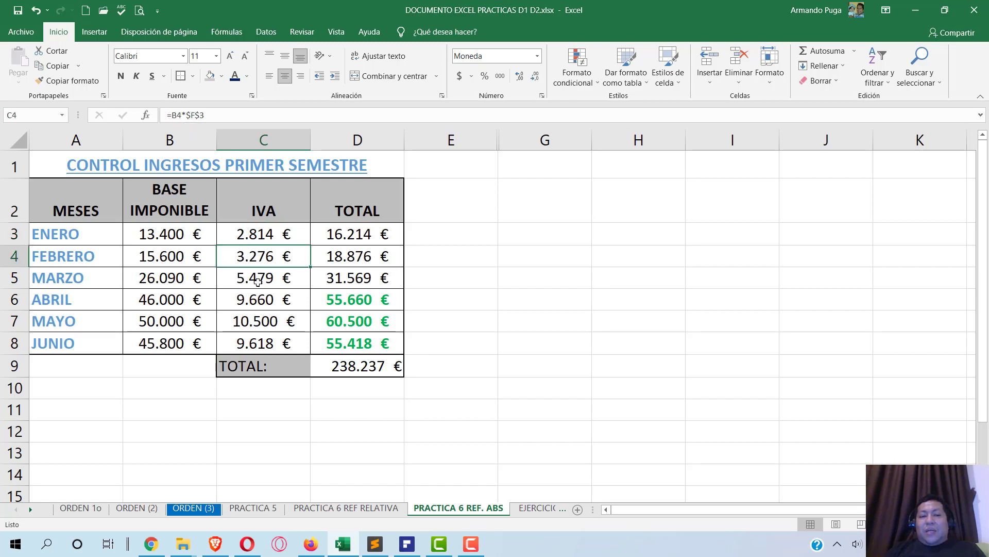
double_click(259, 295)
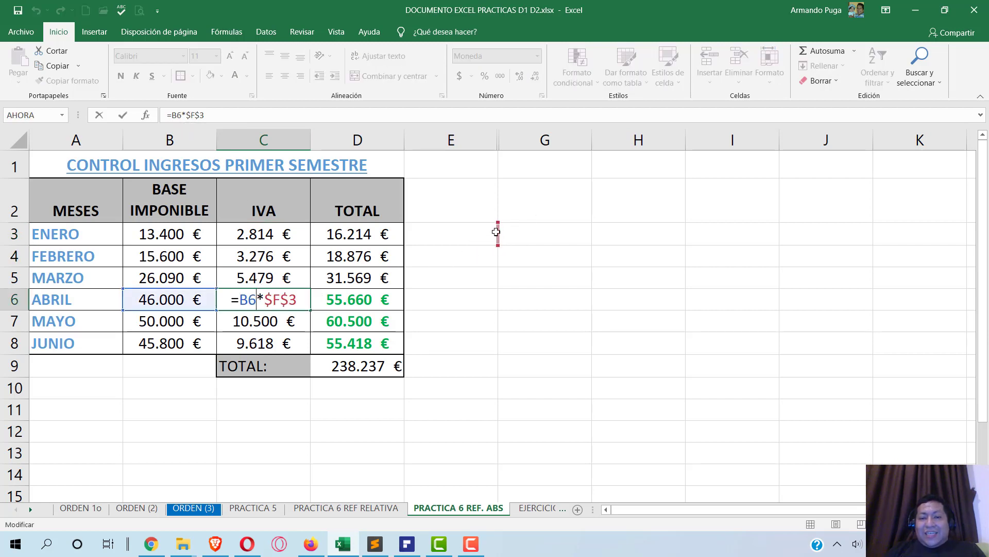
key(Return)
double_click(280, 323)
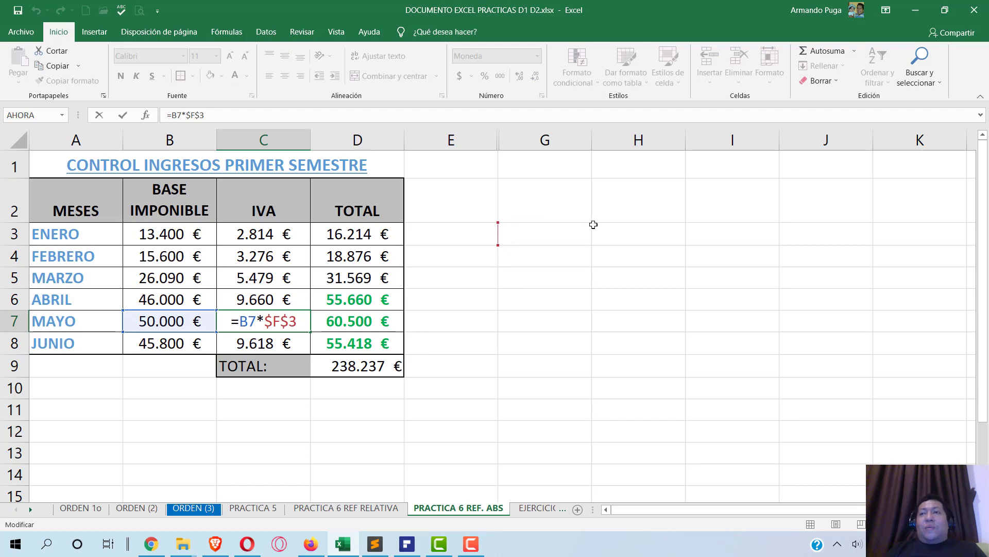
key(Return)
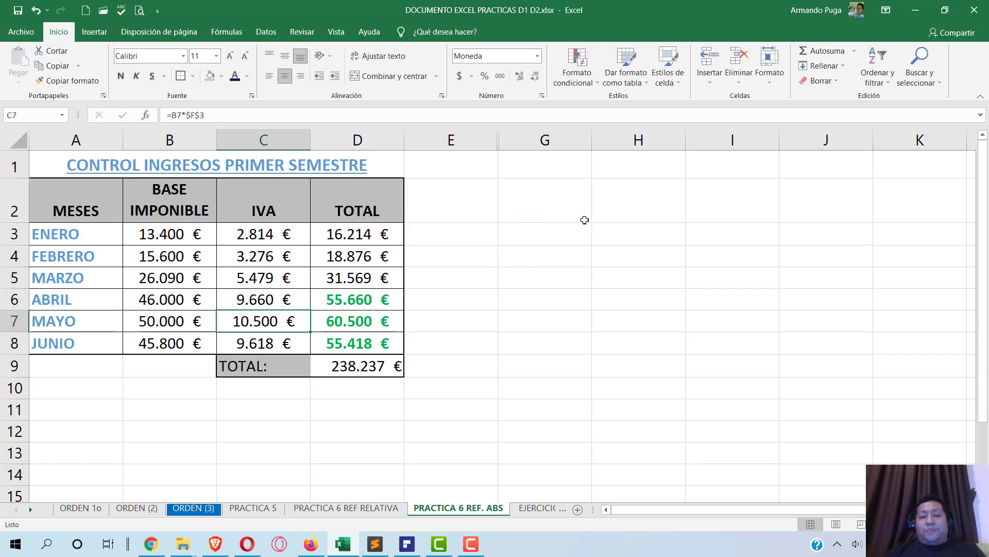
click(407, 543)
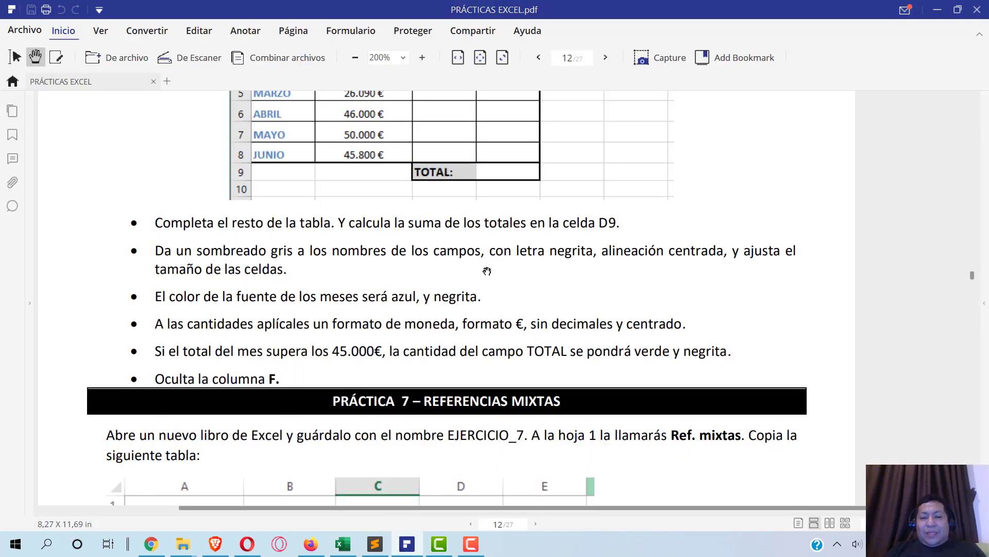
- Scroll up and down the PDF's exercise table, then return to the Excel workbook
scroll(487, 270, down, 3)
scroll(487, 270, up, 1)
scroll(487, 271, down, 2)
scroll(487, 270, up, 4)
scroll(487, 270, up, 2)
scroll(487, 270, down, 2)
scroll(487, 271, up, 2)
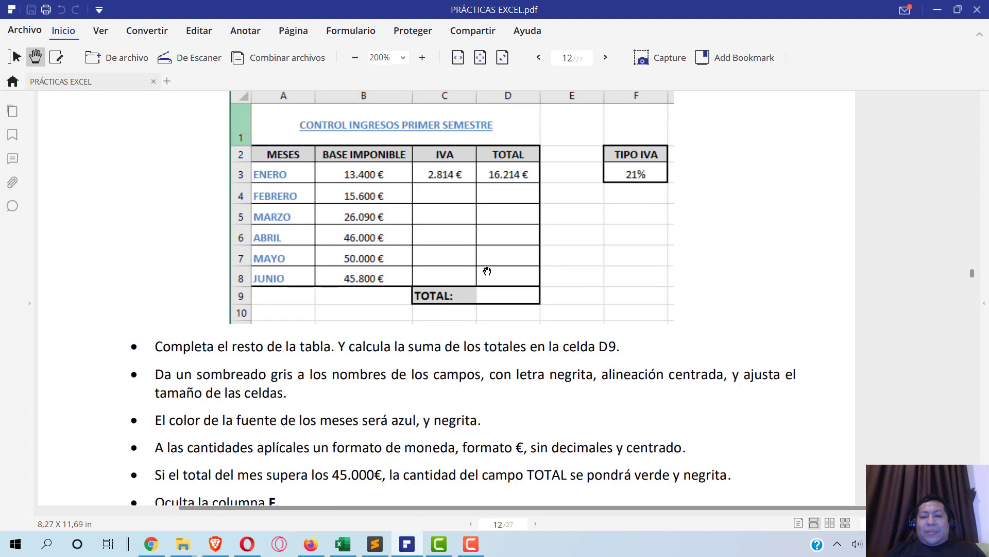
click(343, 544)
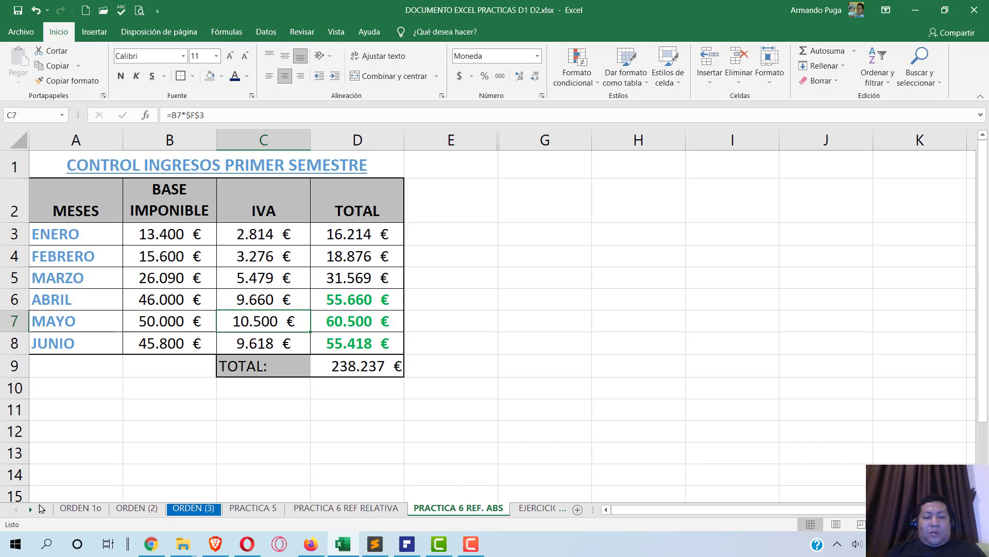
- Go to the PRACTICA 5 sheet and give the BENEFICIO row A13:M13 all borders
click(82, 508)
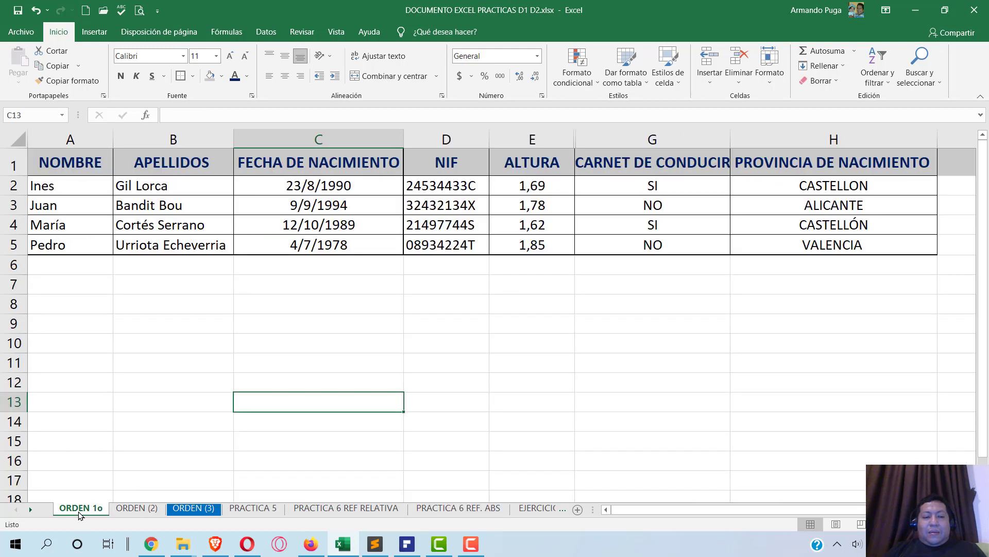
click(136, 508)
click(201, 508)
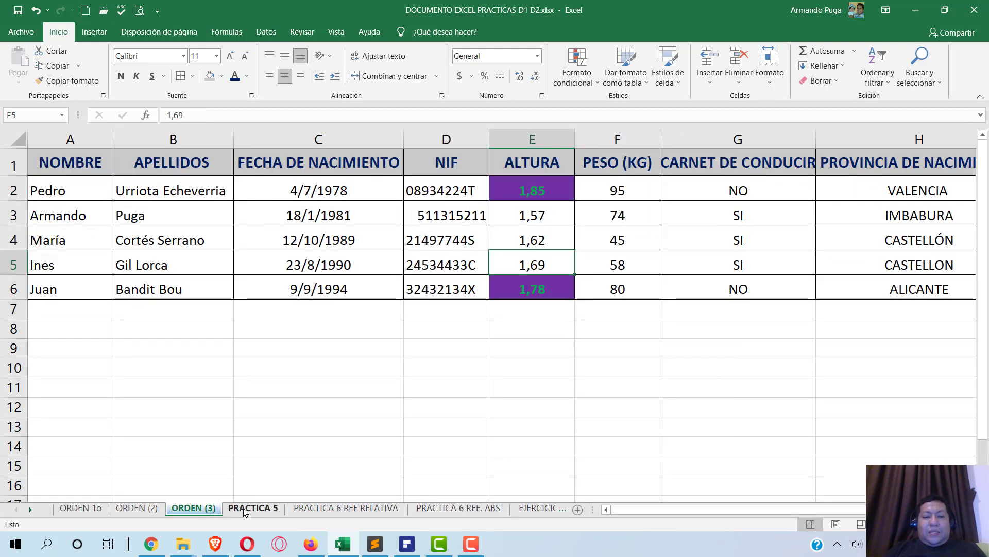
click(253, 508)
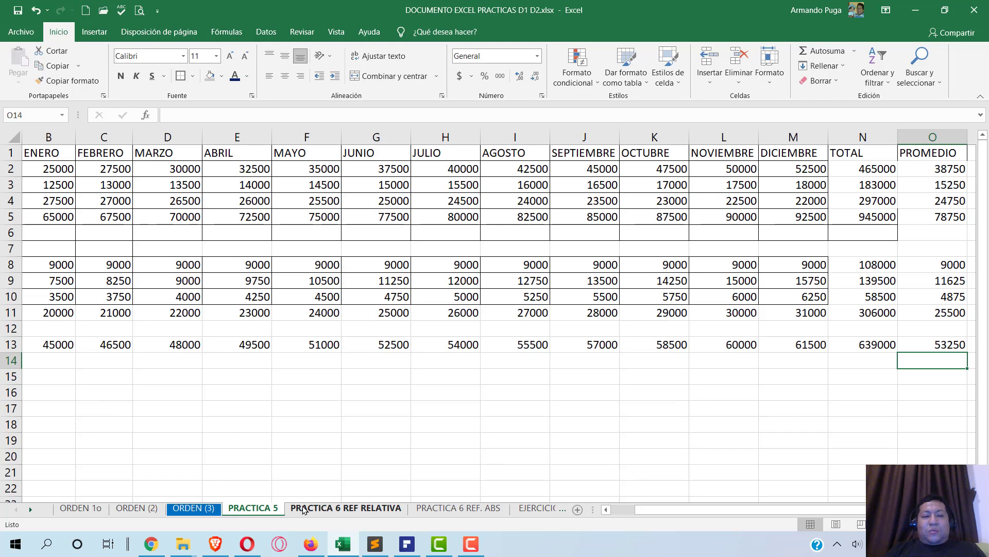
click(628, 509)
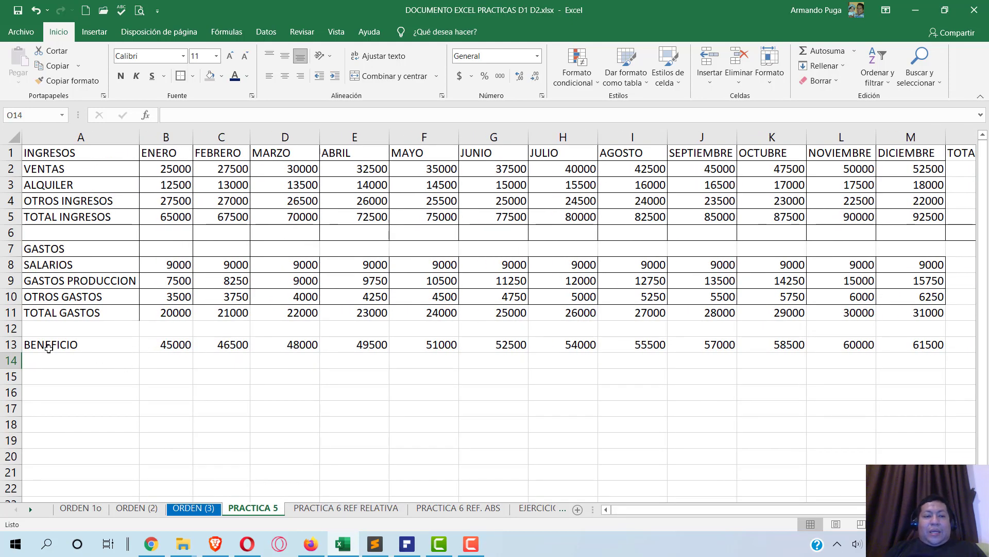
drag(48, 348, 926, 342)
click(193, 75)
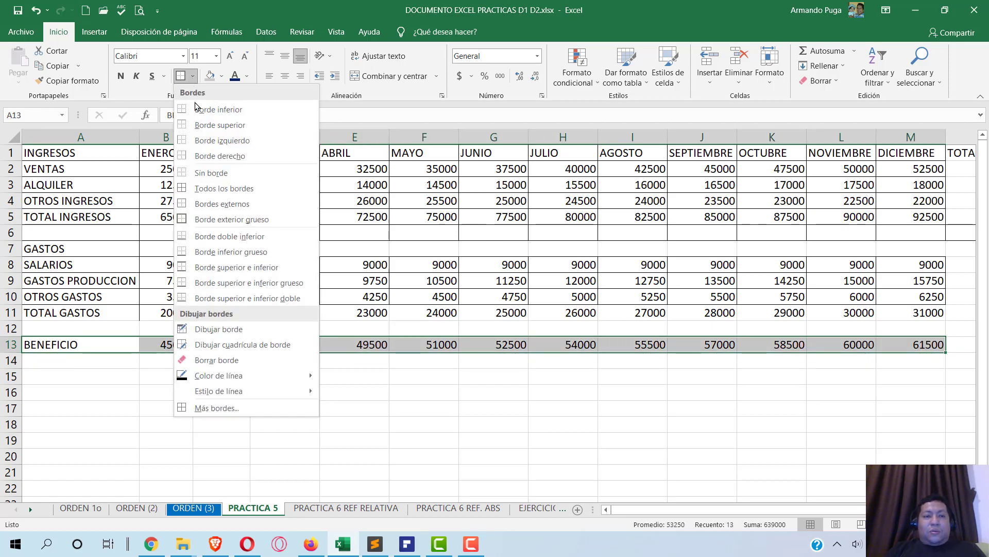
click(191, 188)
- Check the TOTAL GASTOS row, then save the workbook
click(363, 311)
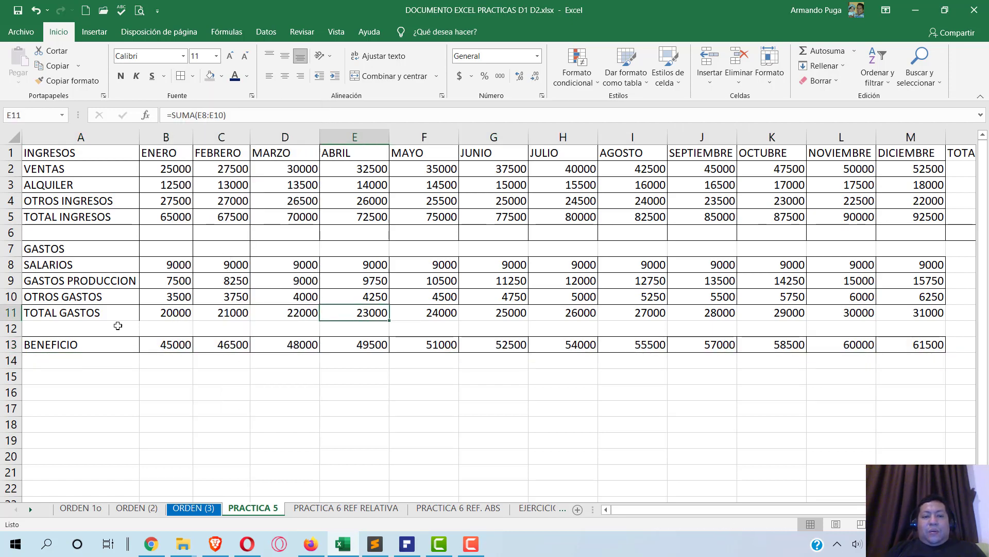
drag(73, 312, 916, 312)
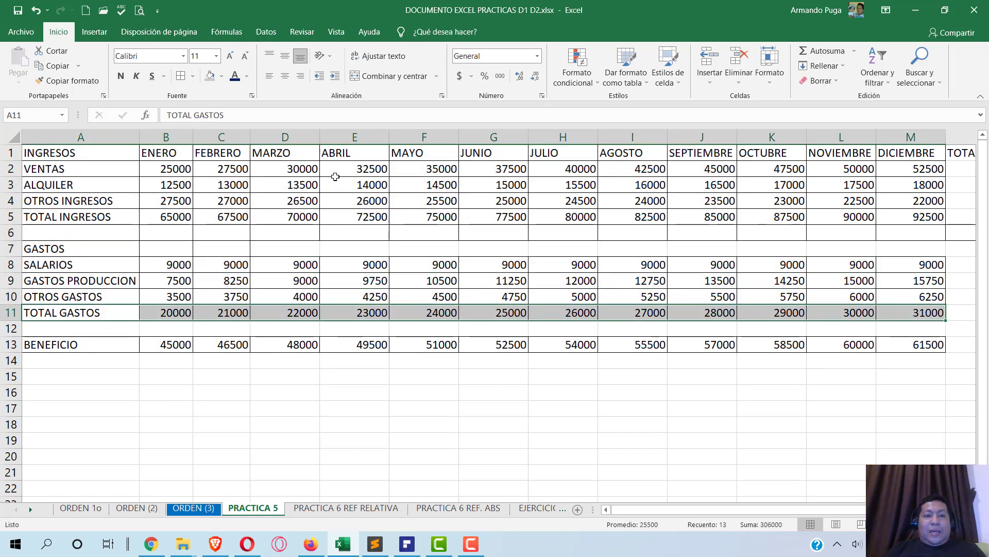
click(313, 287)
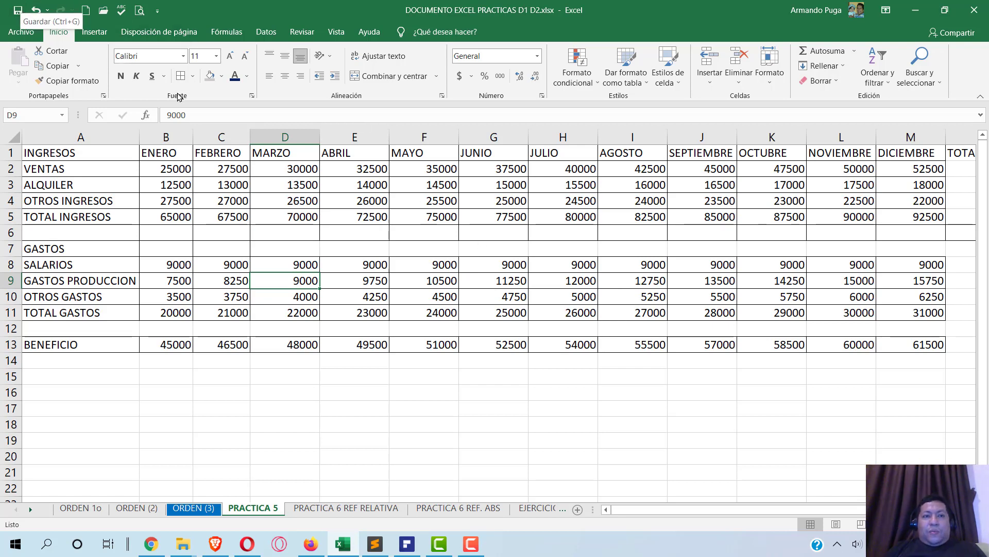
click(18, 10)
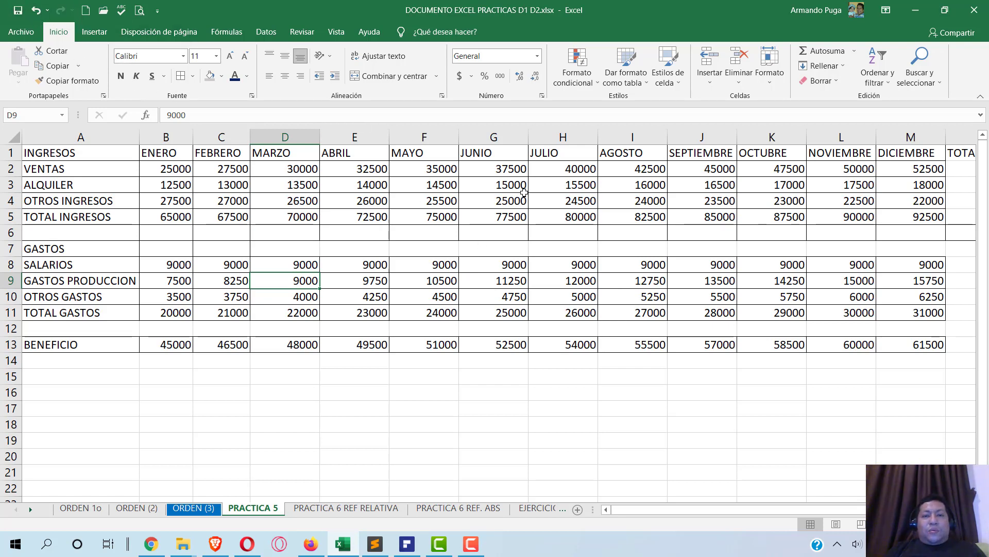
click(473, 544)
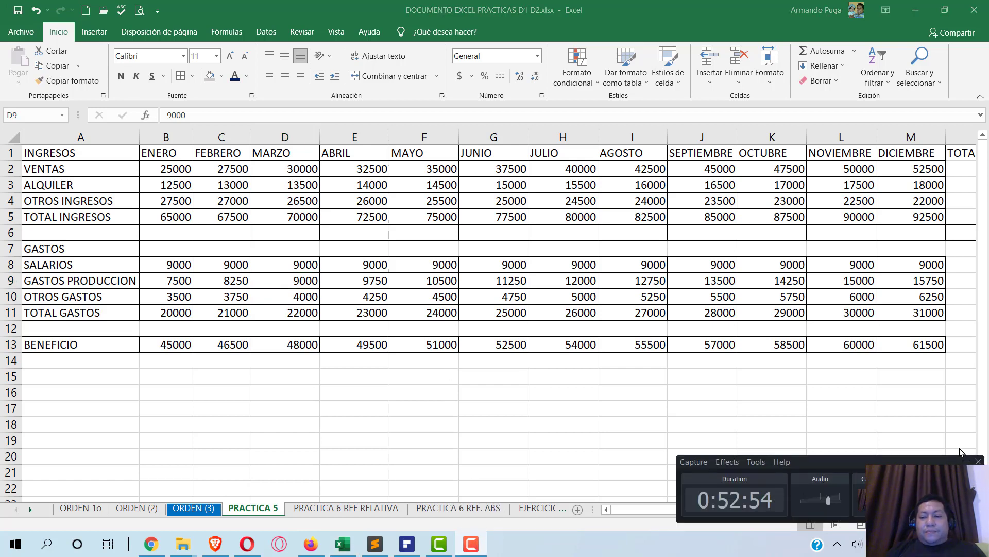